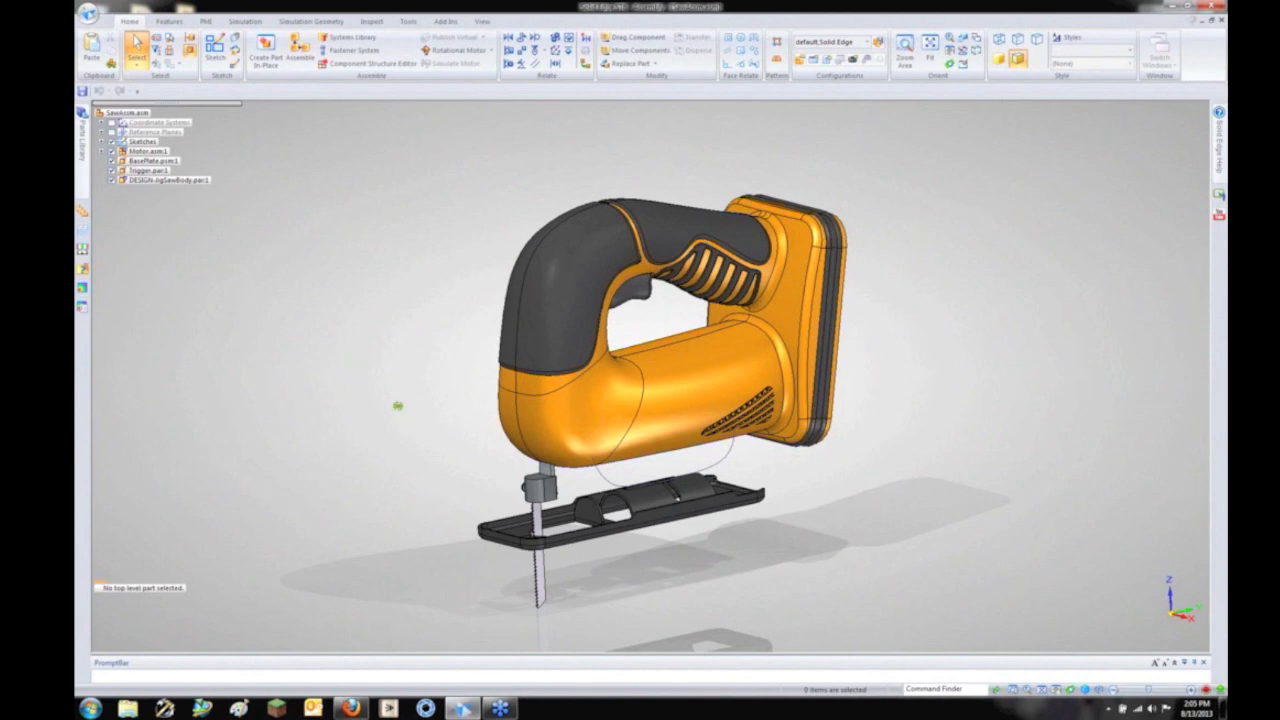
Step: Apply the Working view style to the jigsaw assembly's 3D view
middle_drag(390, 392, 383, 338)
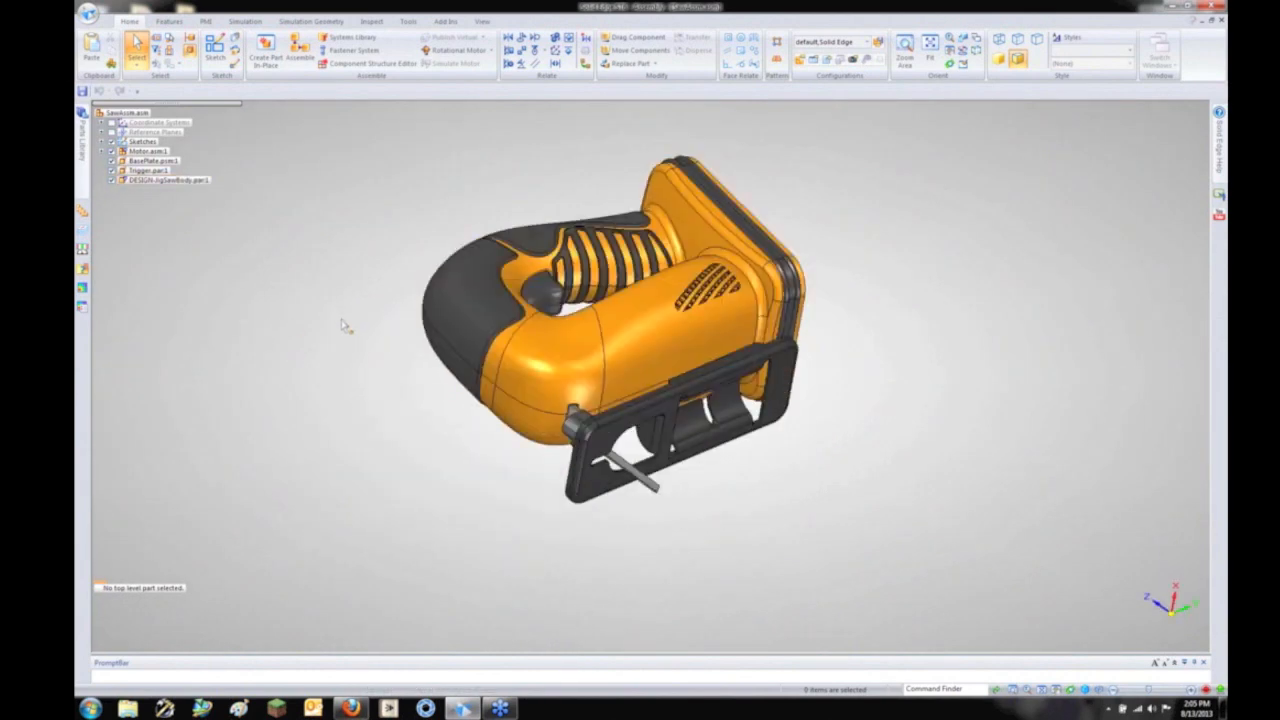
click(478, 23)
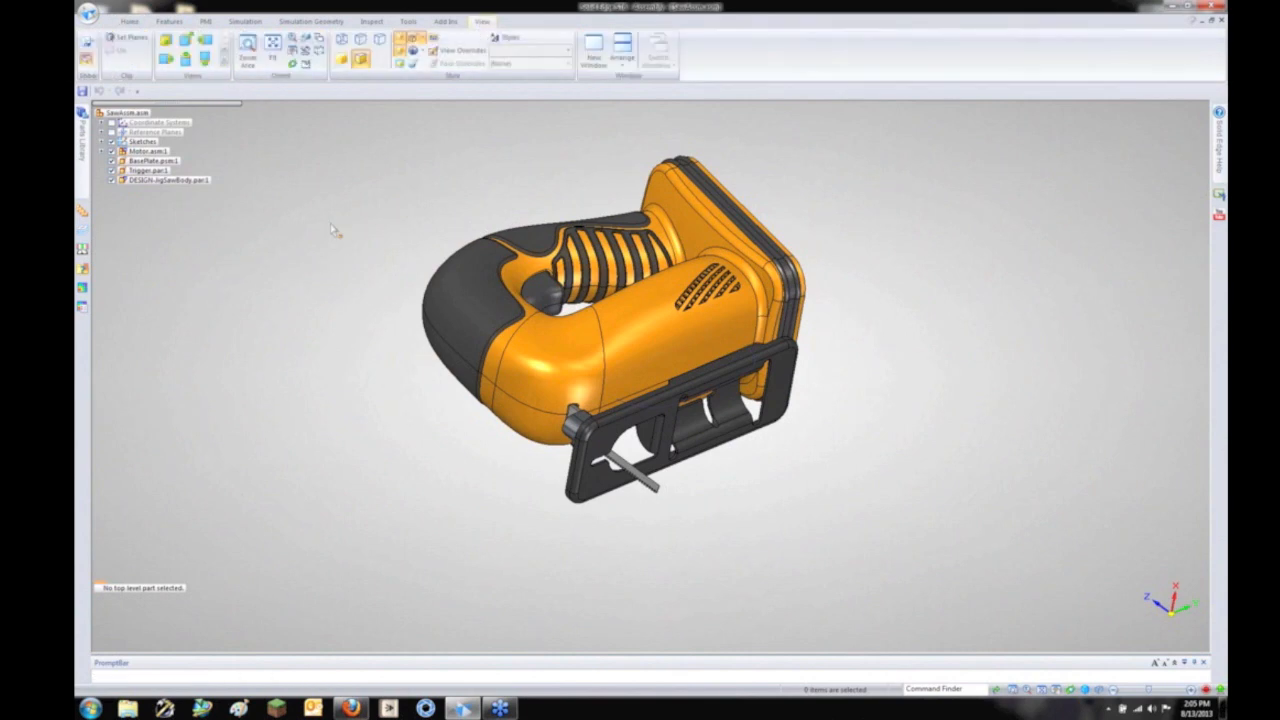
middle_drag(380, 249, 434, 229)
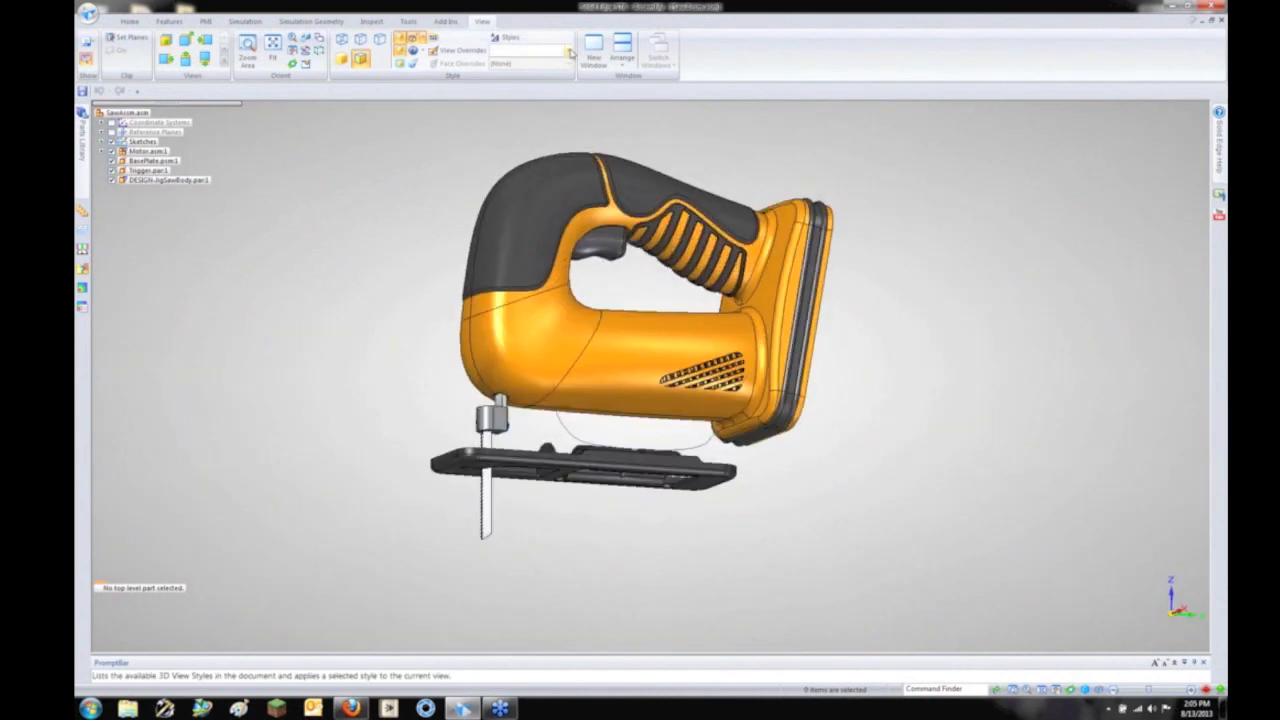
click(568, 50)
click(552, 93)
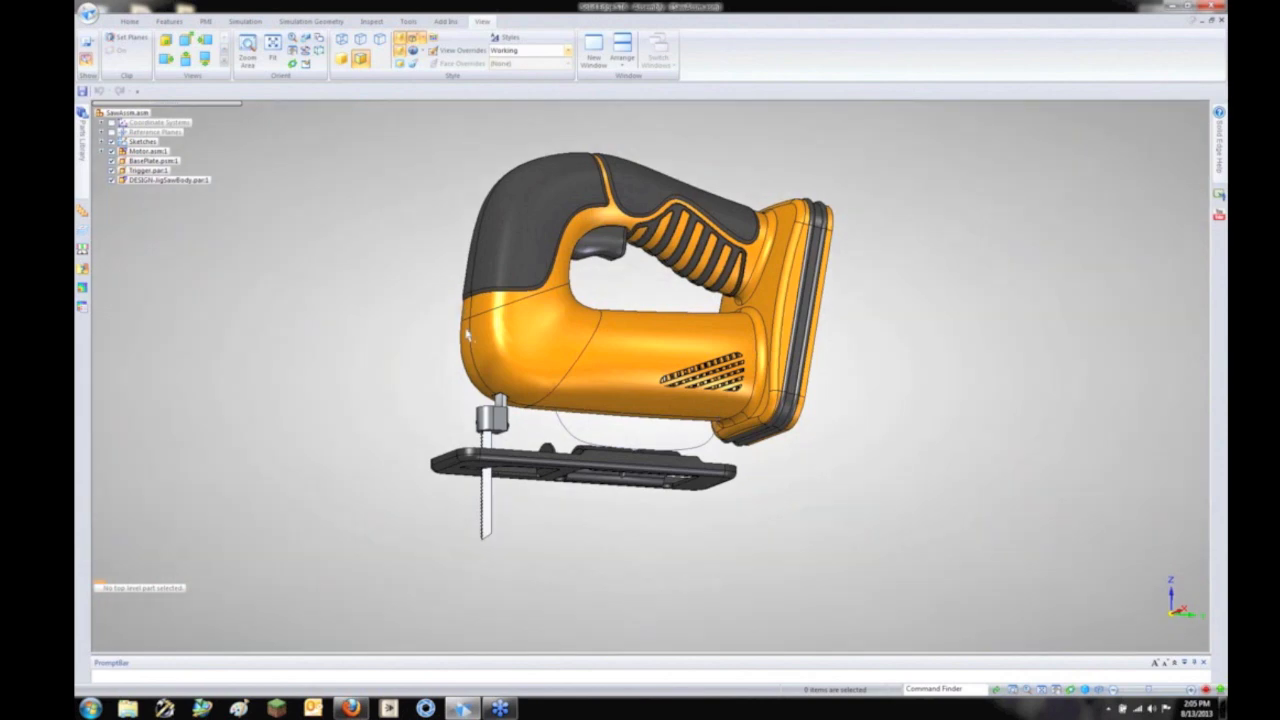
Step: Turn on the display override that improves low face-count models and enables bump maps, viewing the housing around the blade holder
scroll(457, 405, up, 5)
middle_drag(483, 443, 420, 410)
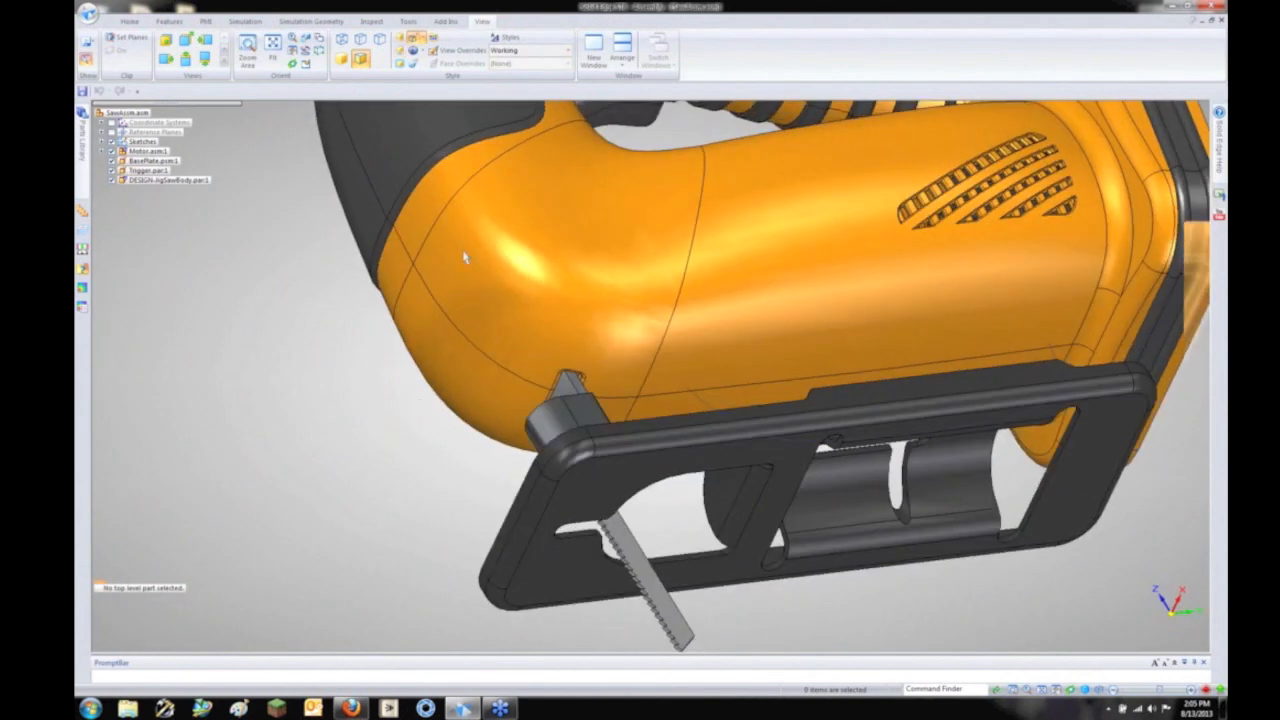
scroll(252, 332, up, 3)
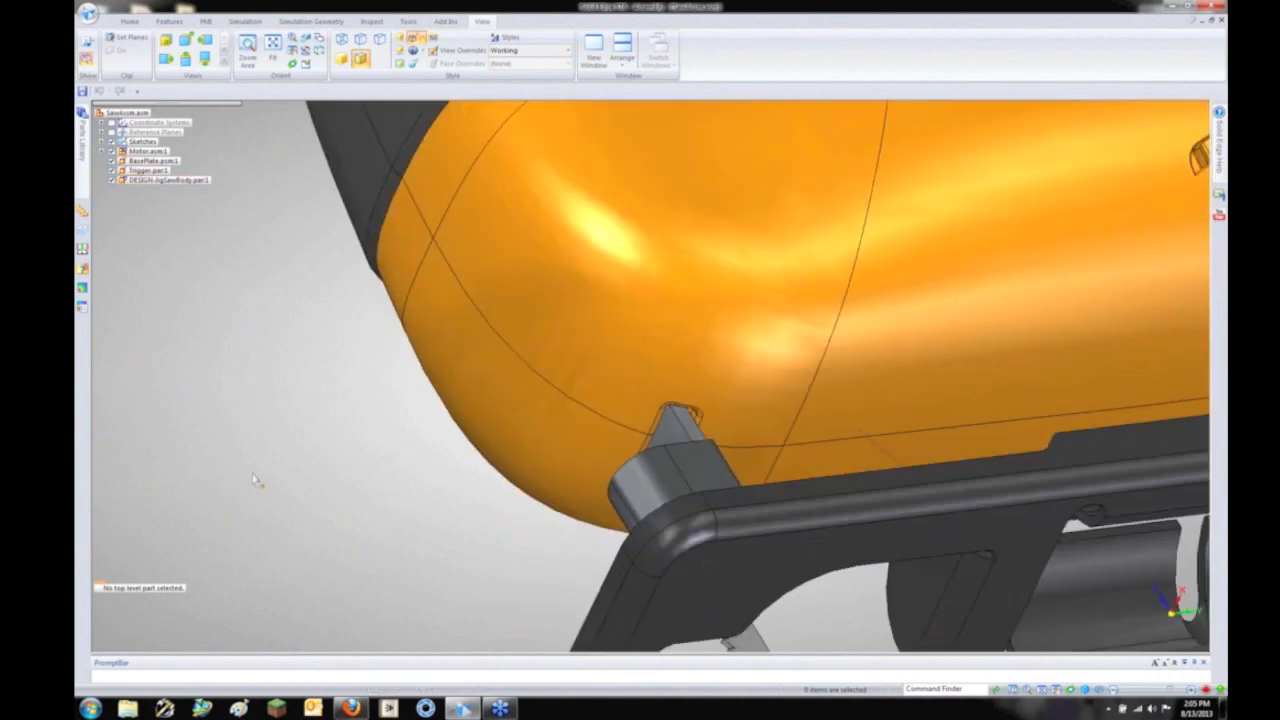
click(401, 65)
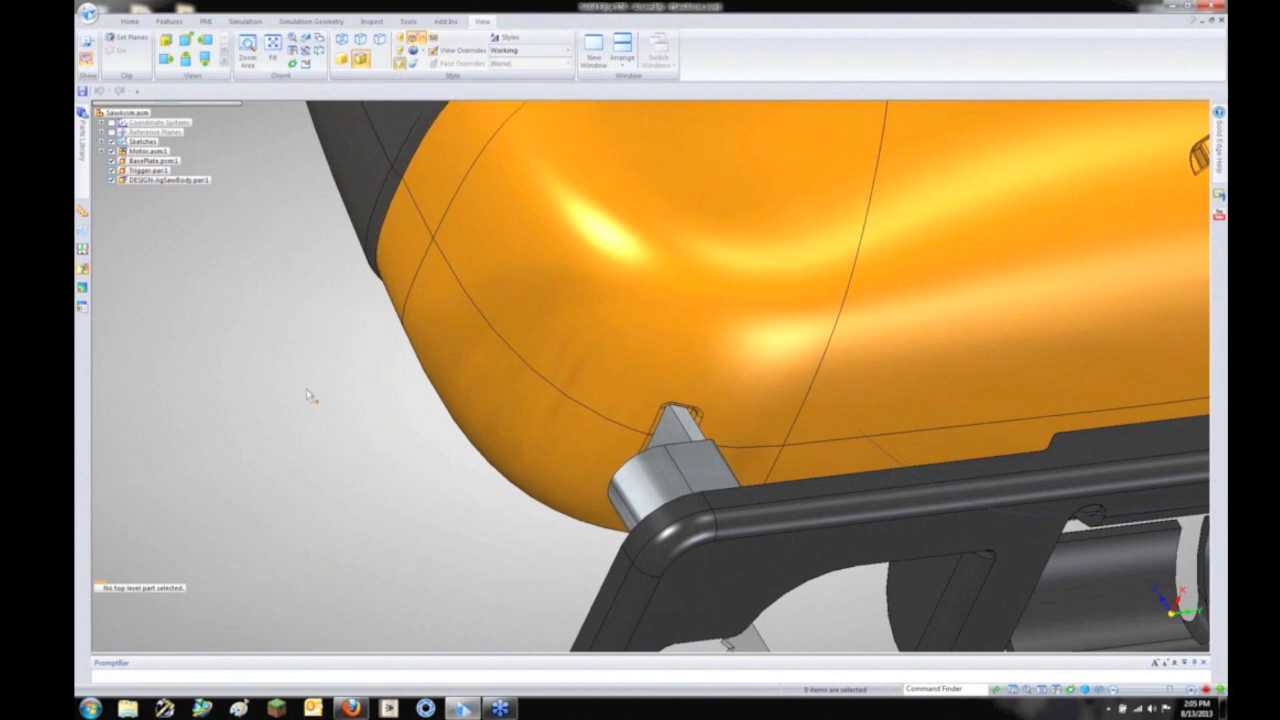
Step: Compare the shading of the base plate's rounded corner with the low face-count display override off and on
scroll(306, 389, down, 6)
middle_drag(291, 391, 325, 376)
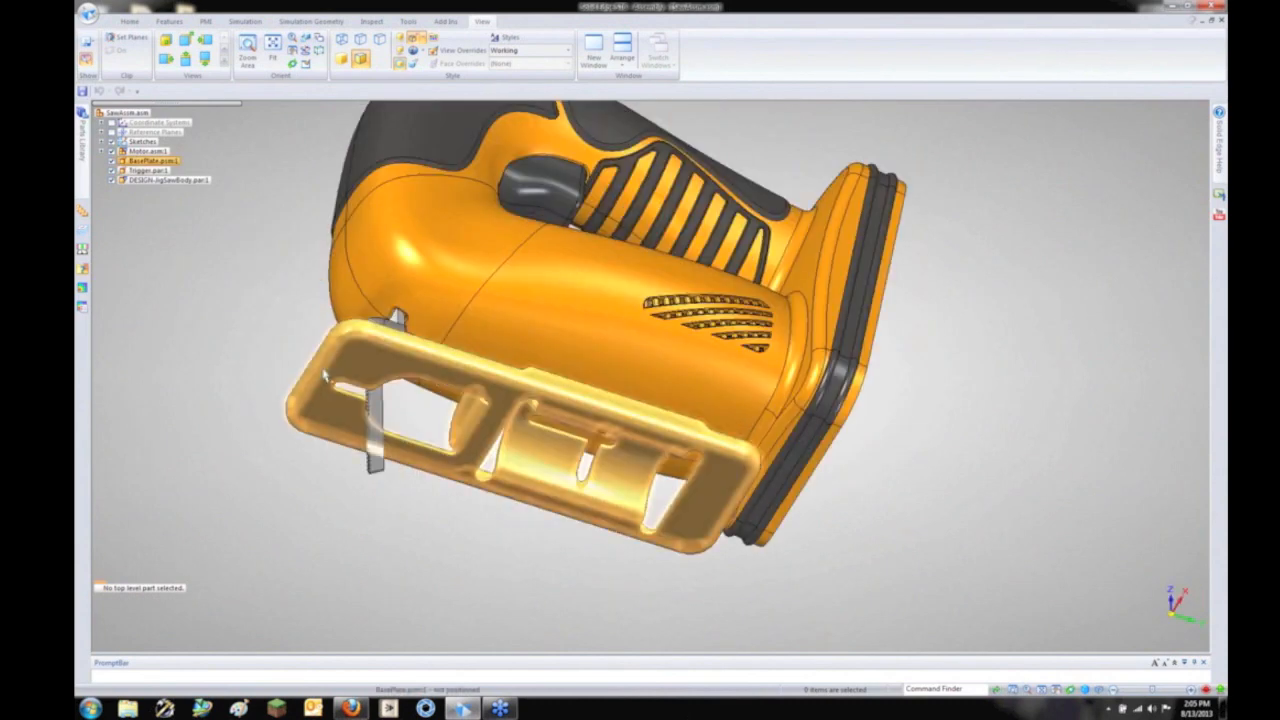
scroll(325, 376, up, 10)
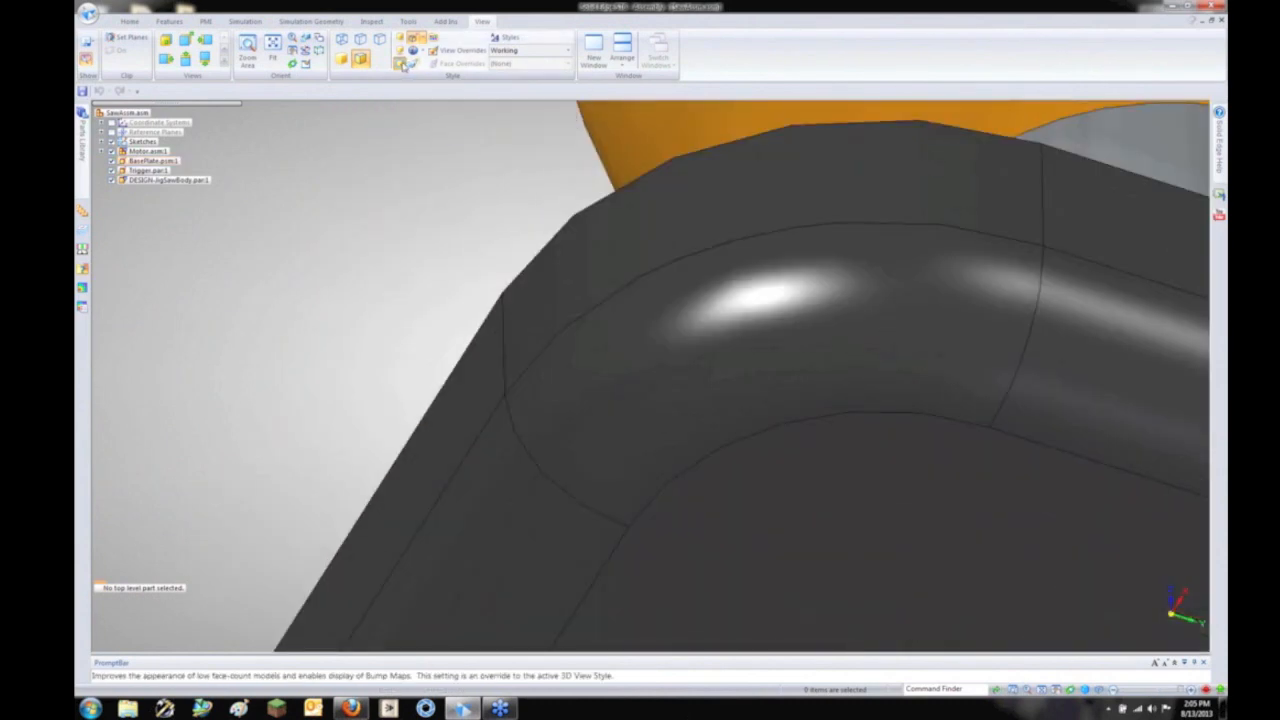
click(401, 64)
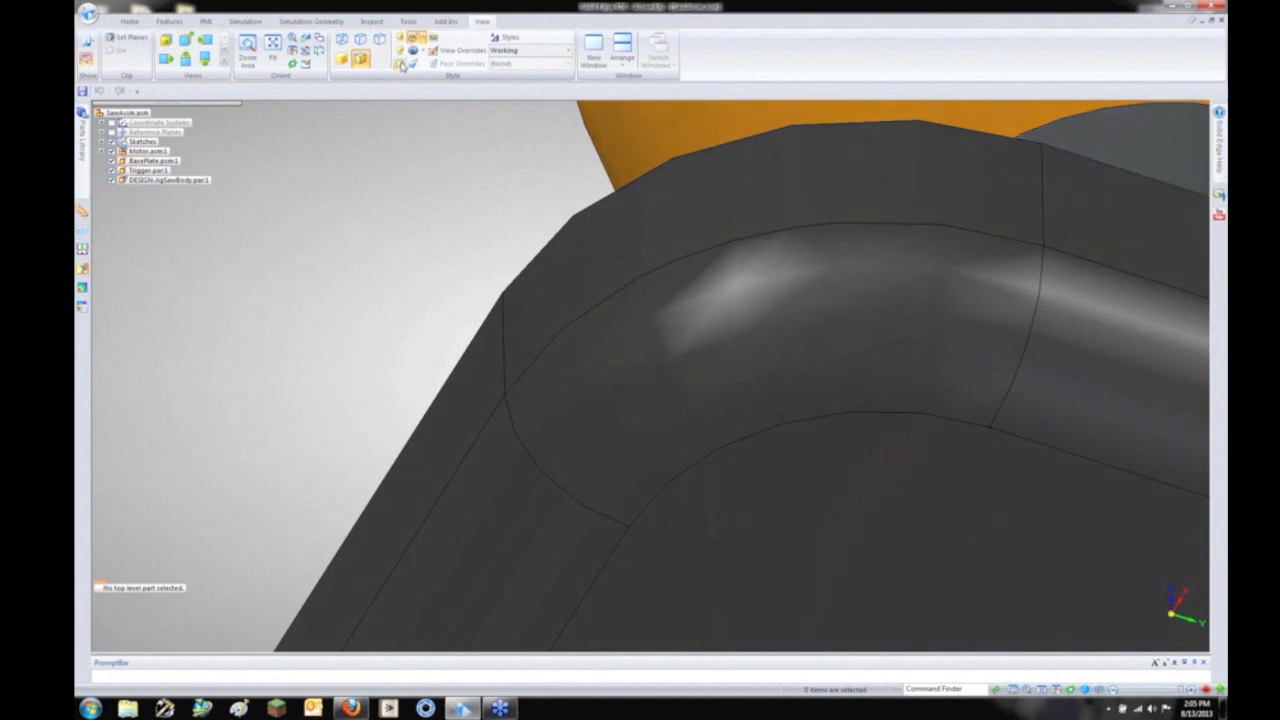
click(401, 64)
scroll(388, 313, down, 2)
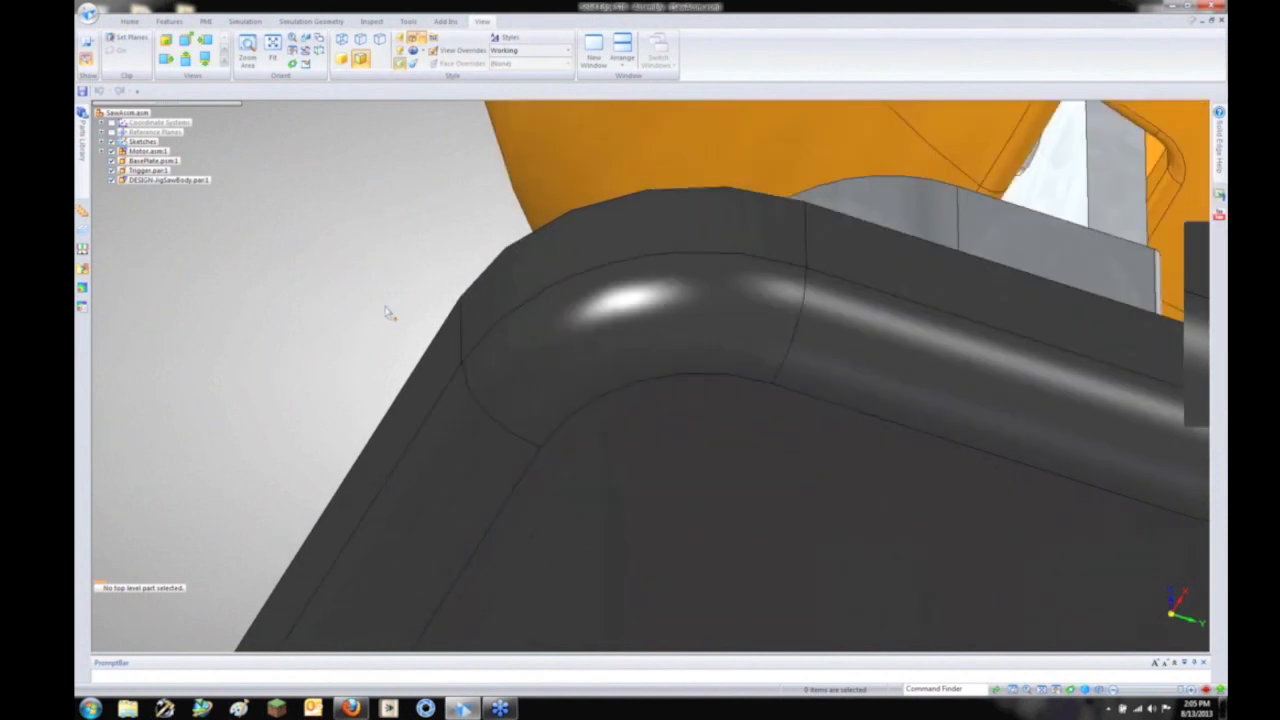
Step: Open the DESIGN-JigSawBody part for in-place editing within the assembly
scroll(388, 313, down, 10)
middle_drag(388, 313, 466, 289)
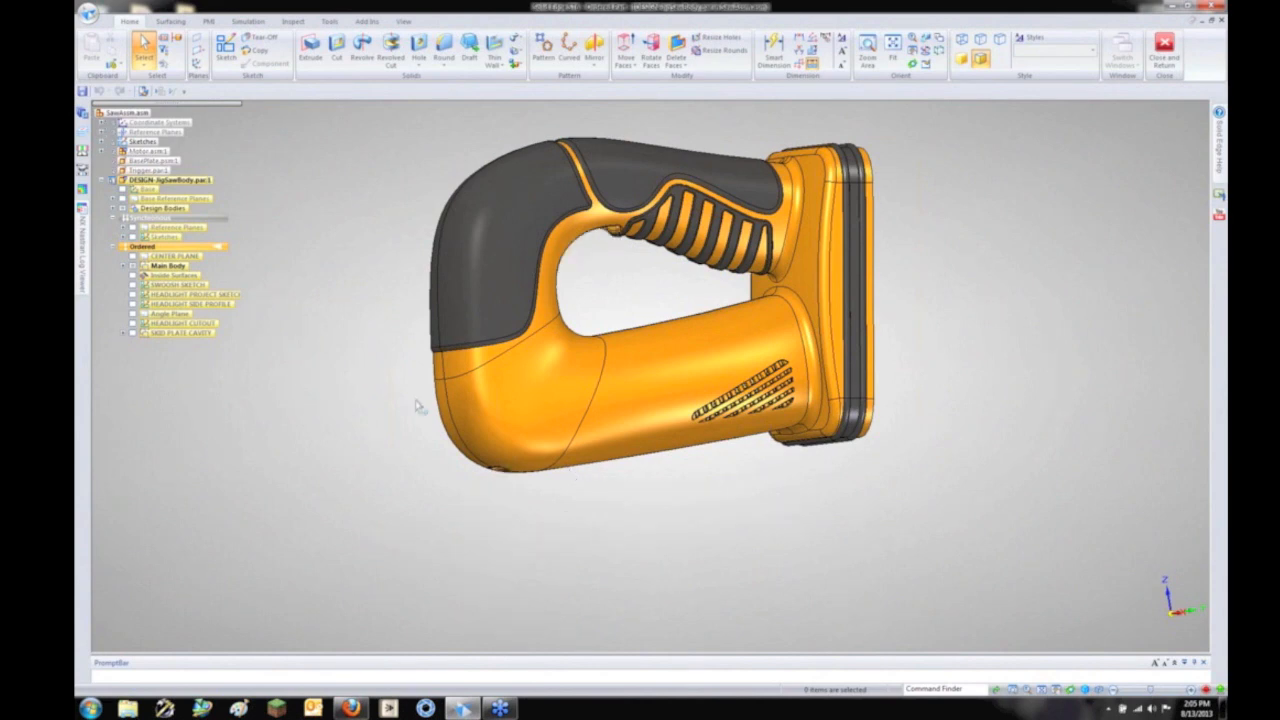
middle_drag(423, 409, 387, 334)
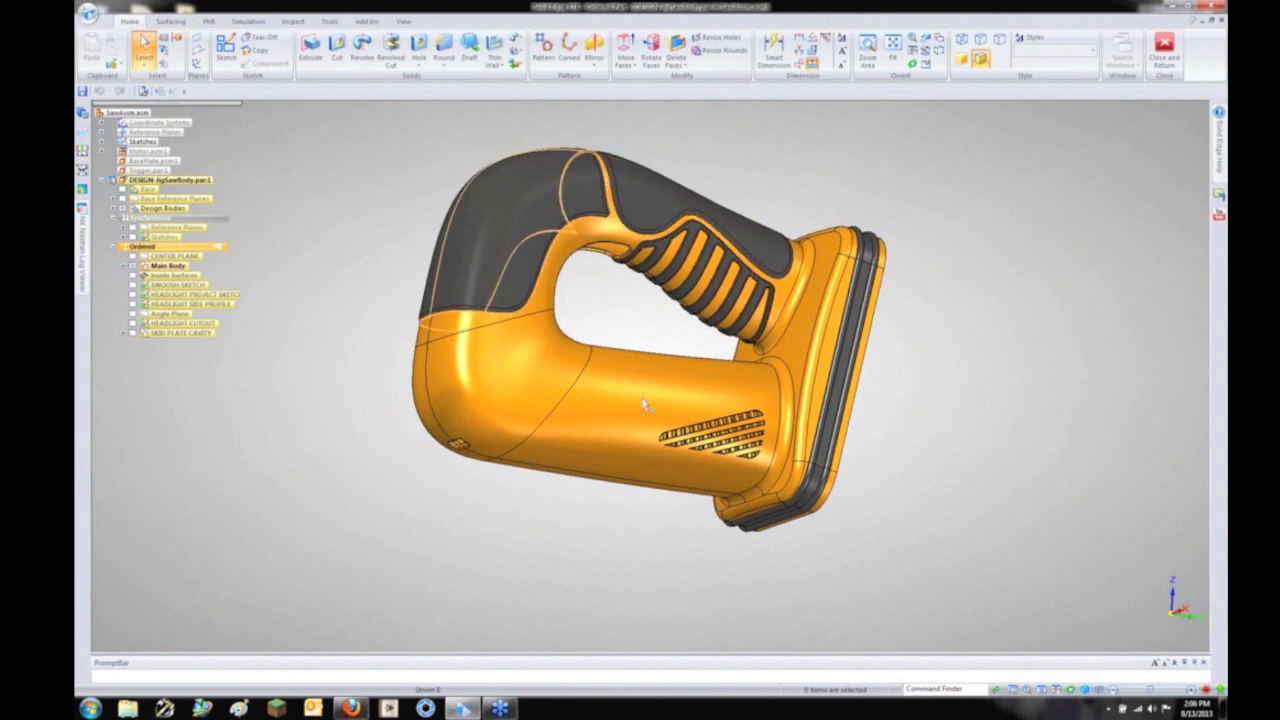
mouse_move(380, 425)
middle_down()
mouse_move(406, 423)
mouse_move(420, 474)
mouse_move(373, 440)
middle_up()
shift+middle_drag(743, 491, 687, 445)
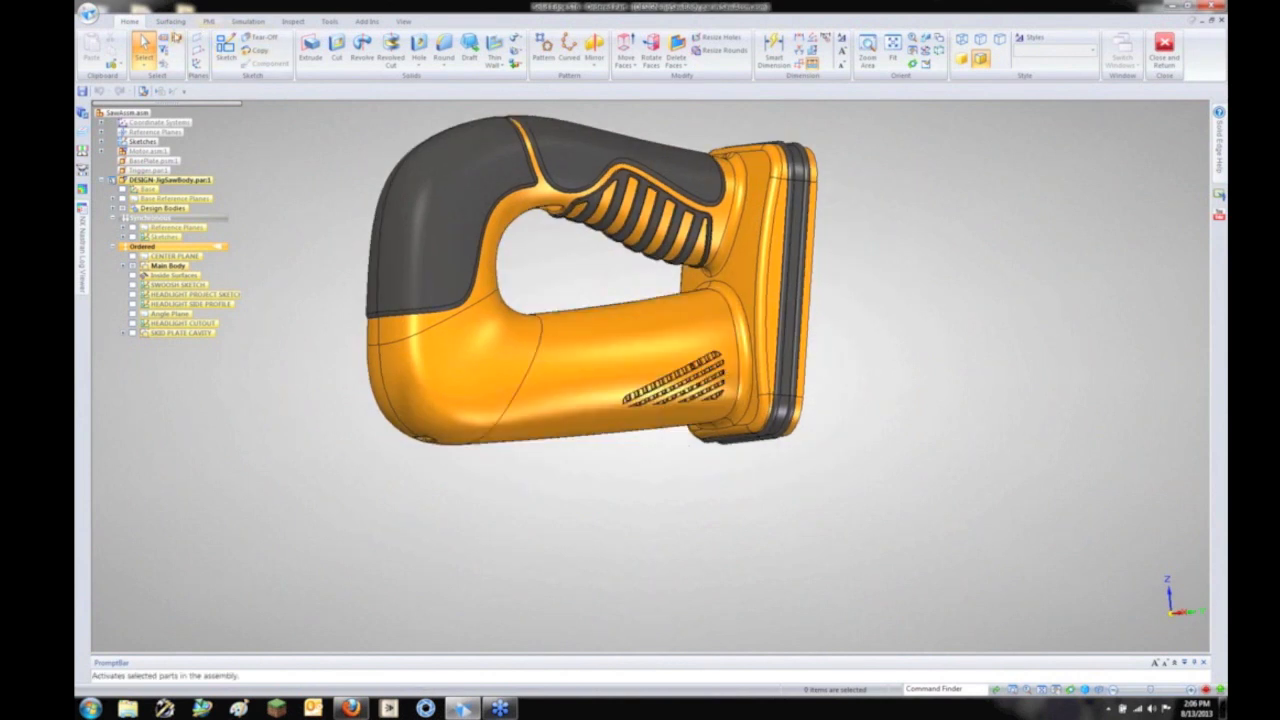
Step: Create an offset surface from the side face of the lower orange housing at a distance of 0 mm
click(170, 21)
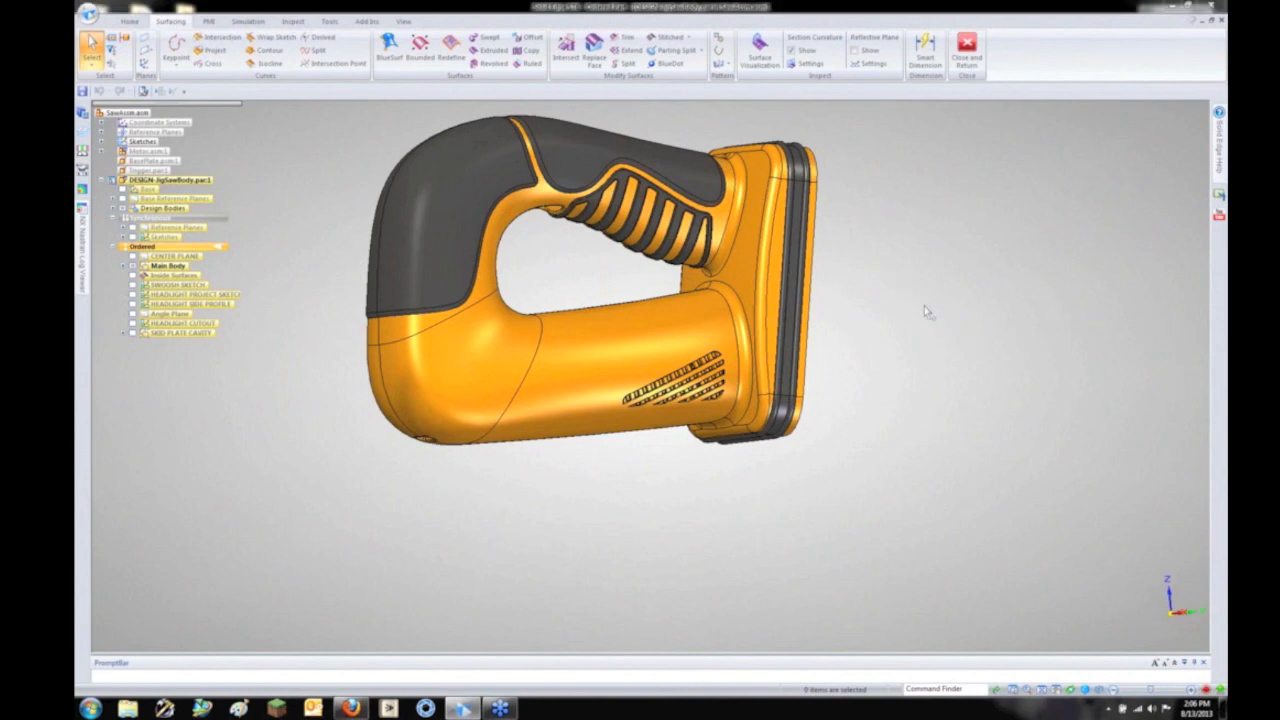
right_click(924, 306)
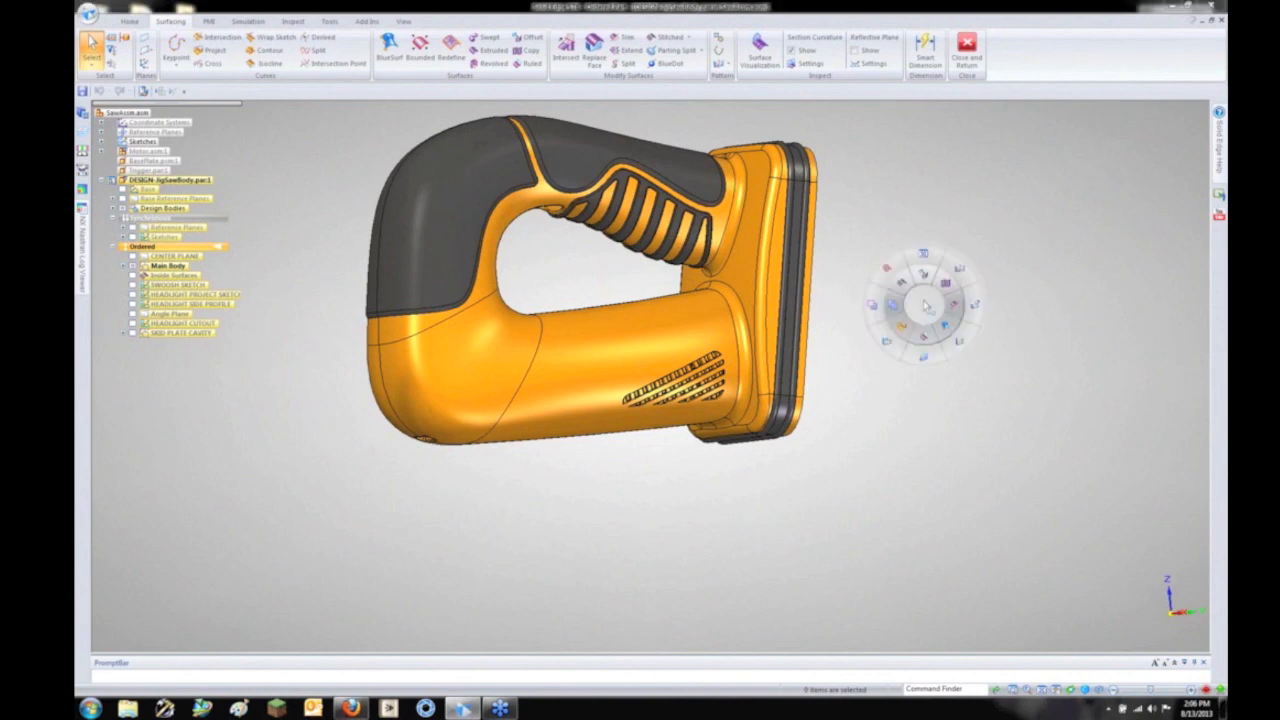
click(928, 284)
click(580, 354)
right_click(727, 531)
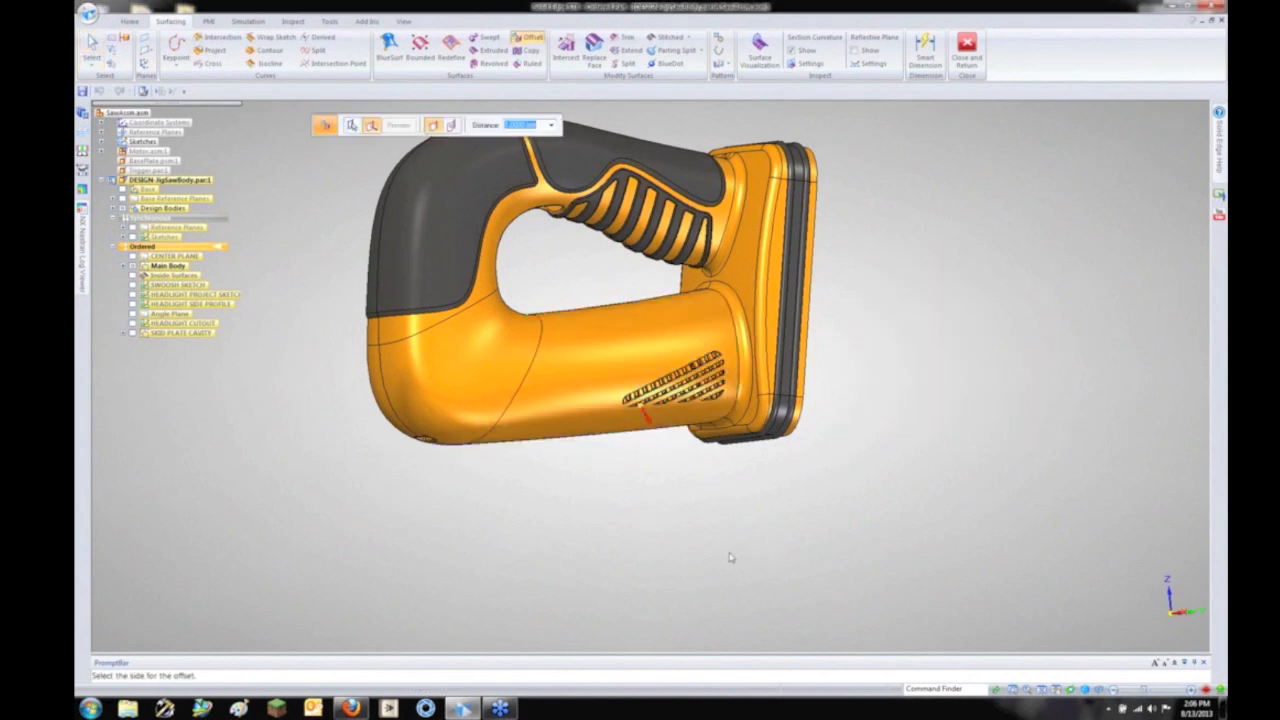
middle_drag(731, 586, 740, 612)
click(531, 127)
text(0)
key(Return)
click(663, 497)
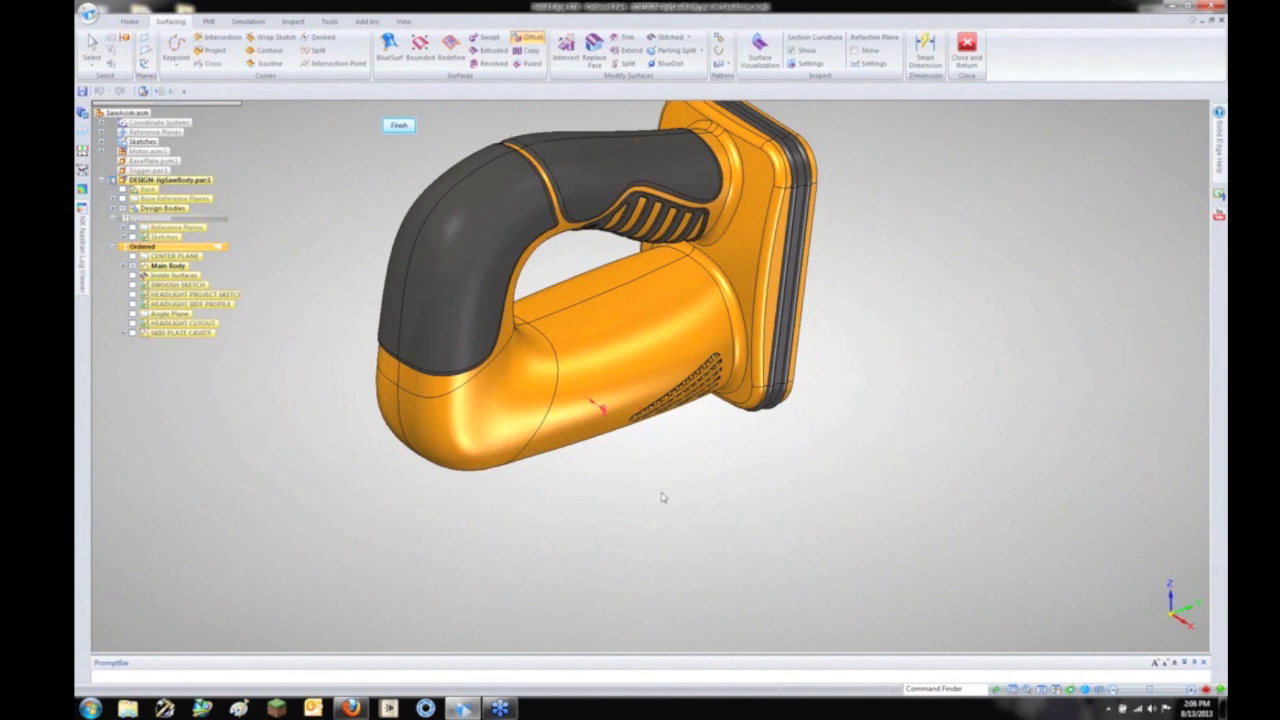
right_click(664, 499)
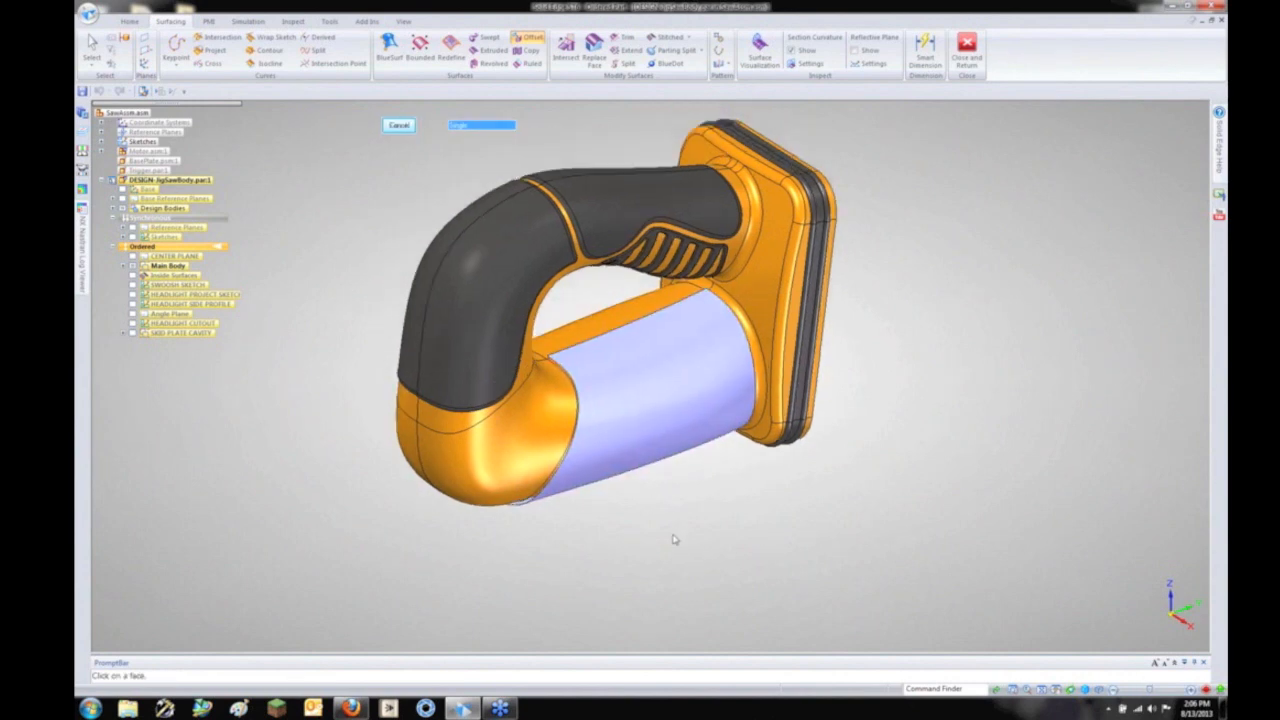
Step: Hide the JIG SAW BODY design body and display the SWOOSH SKETCH over the offset surface
middle_drag(659, 502, 665, 525)
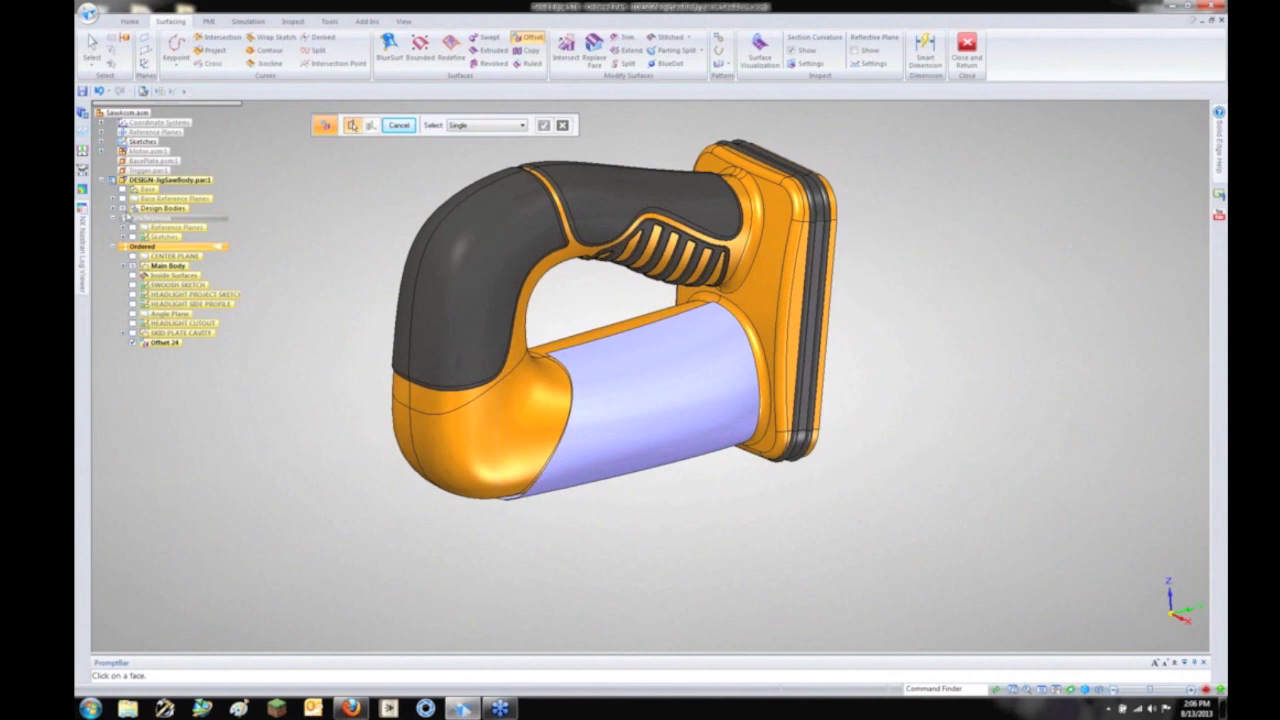
click(114, 208)
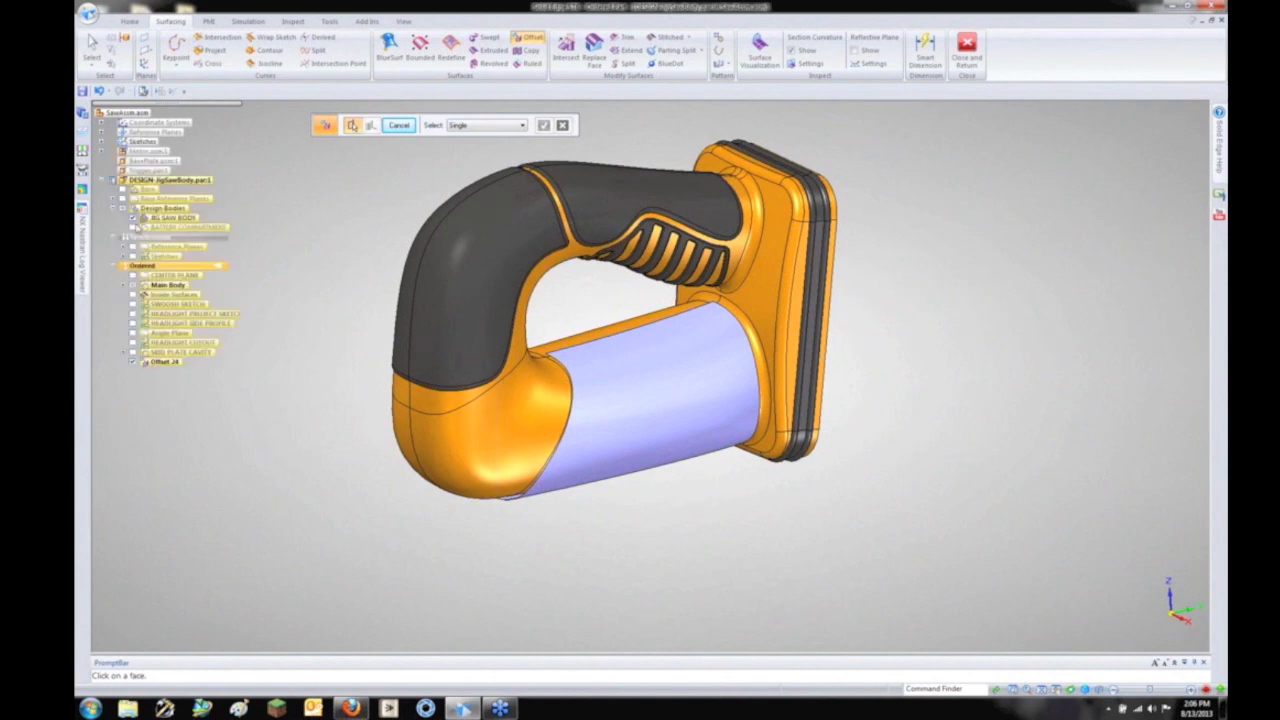
click(131, 217)
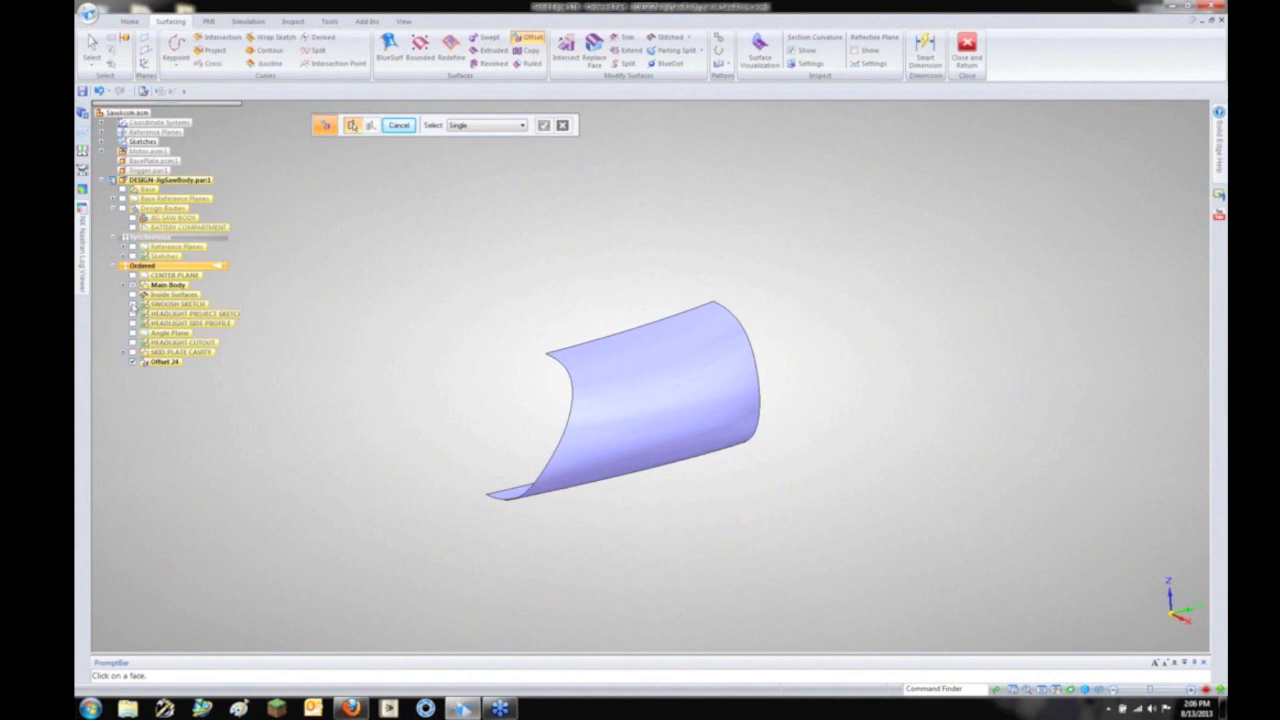
click(131, 303)
mouse_move(363, 334)
middle_down()
mouse_move(374, 400)
mouse_move(406, 420)
mouse_move(460, 406)
mouse_move(400, 360)
middle_up()
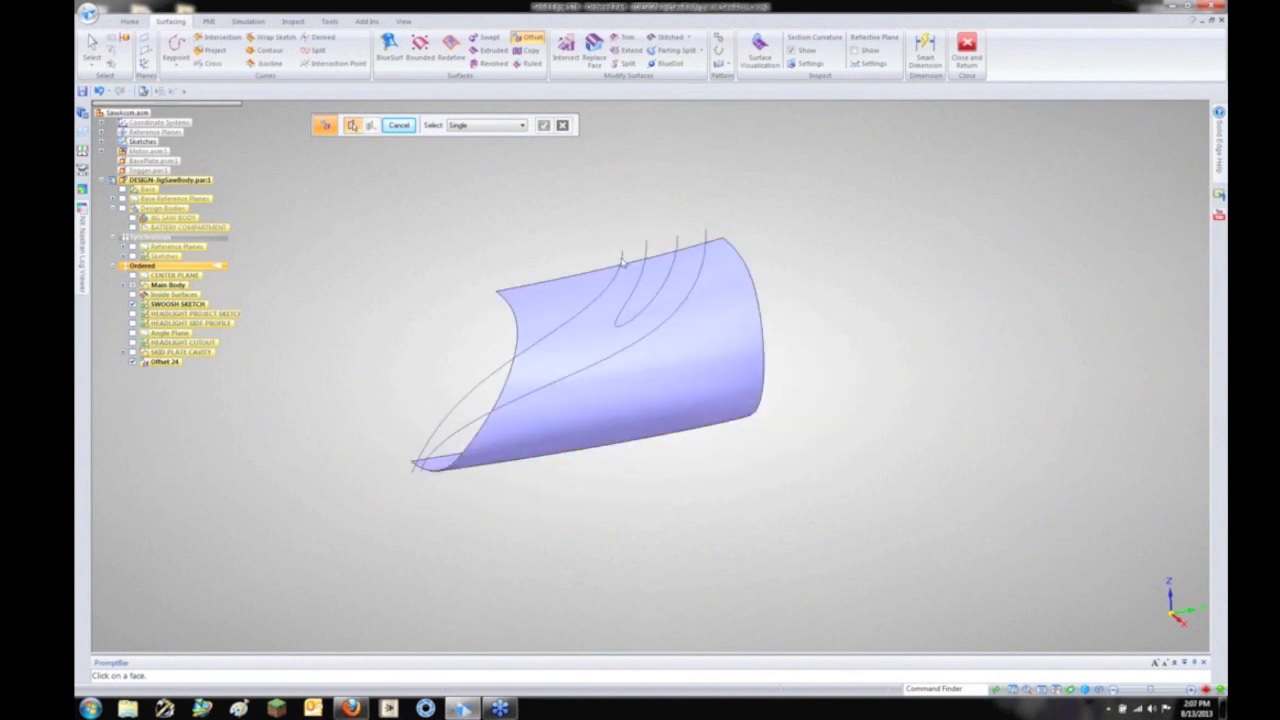
Step: Trim the offset surface with the swoosh sketch curves, removing the regions outside the forked swoosh shape
click(627, 37)
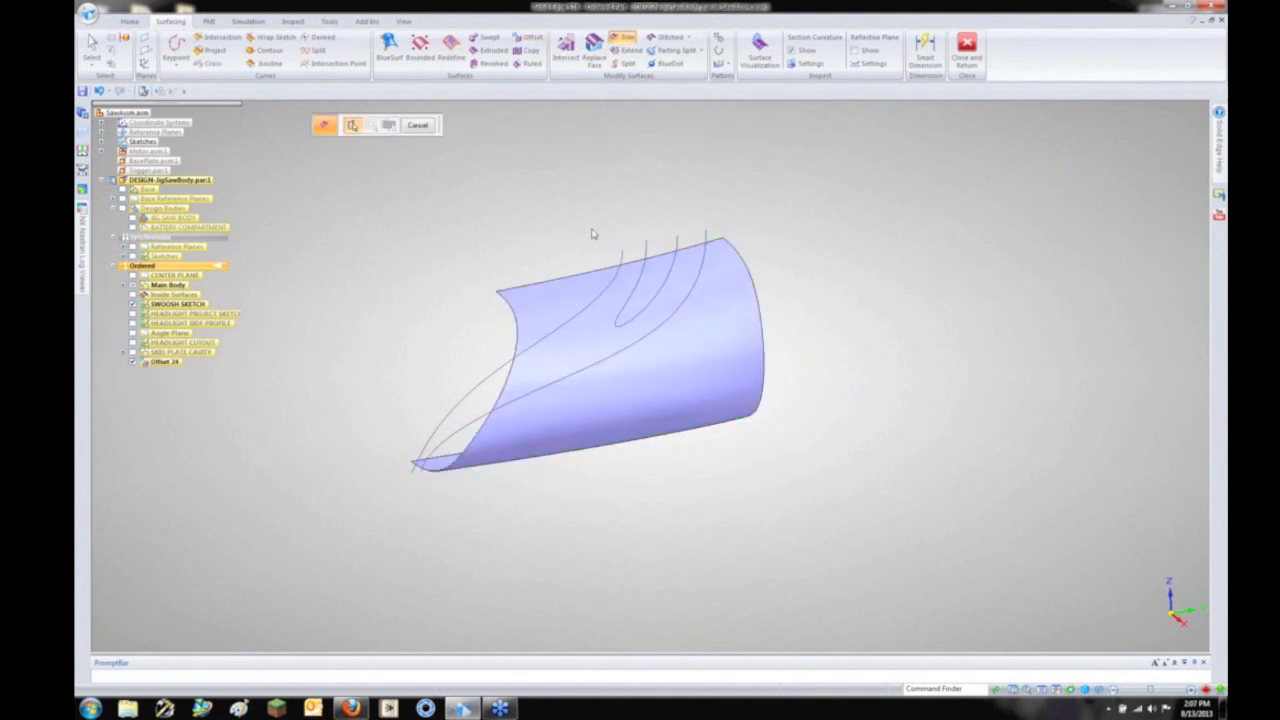
click(605, 320)
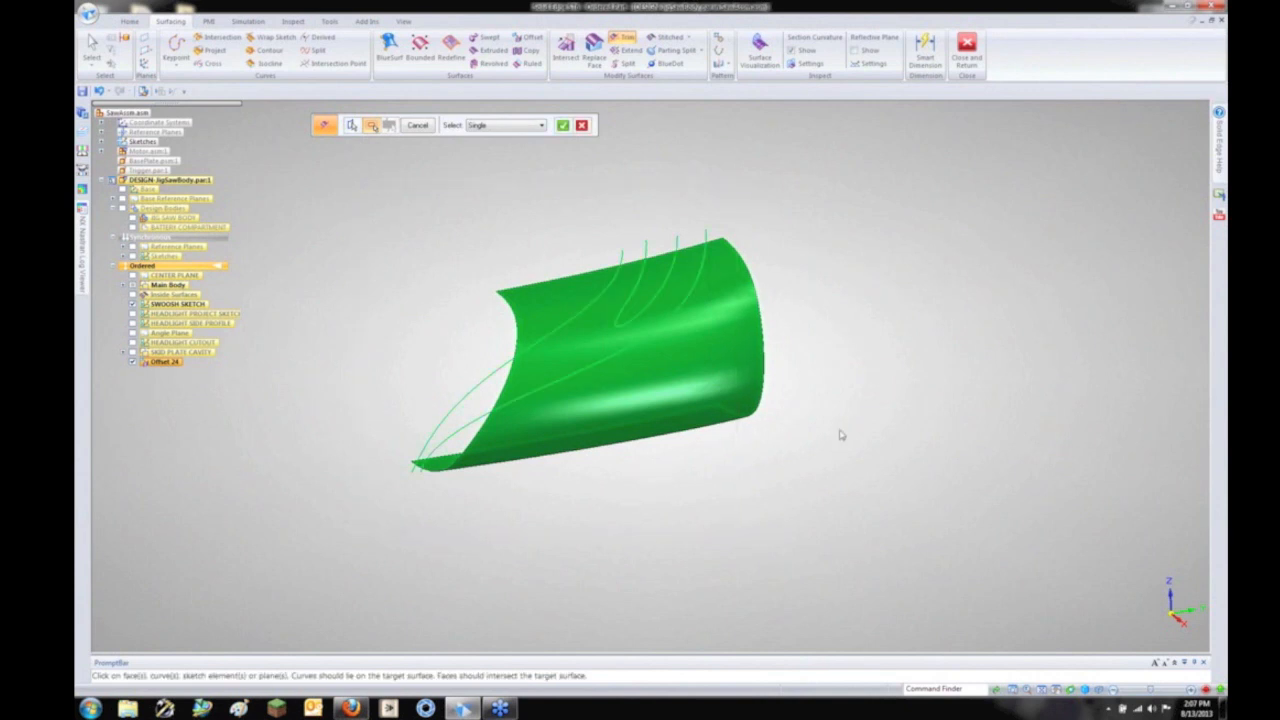
right_click(893, 341)
middle_drag(914, 371, 952, 424)
scroll(860, 373, up, 1)
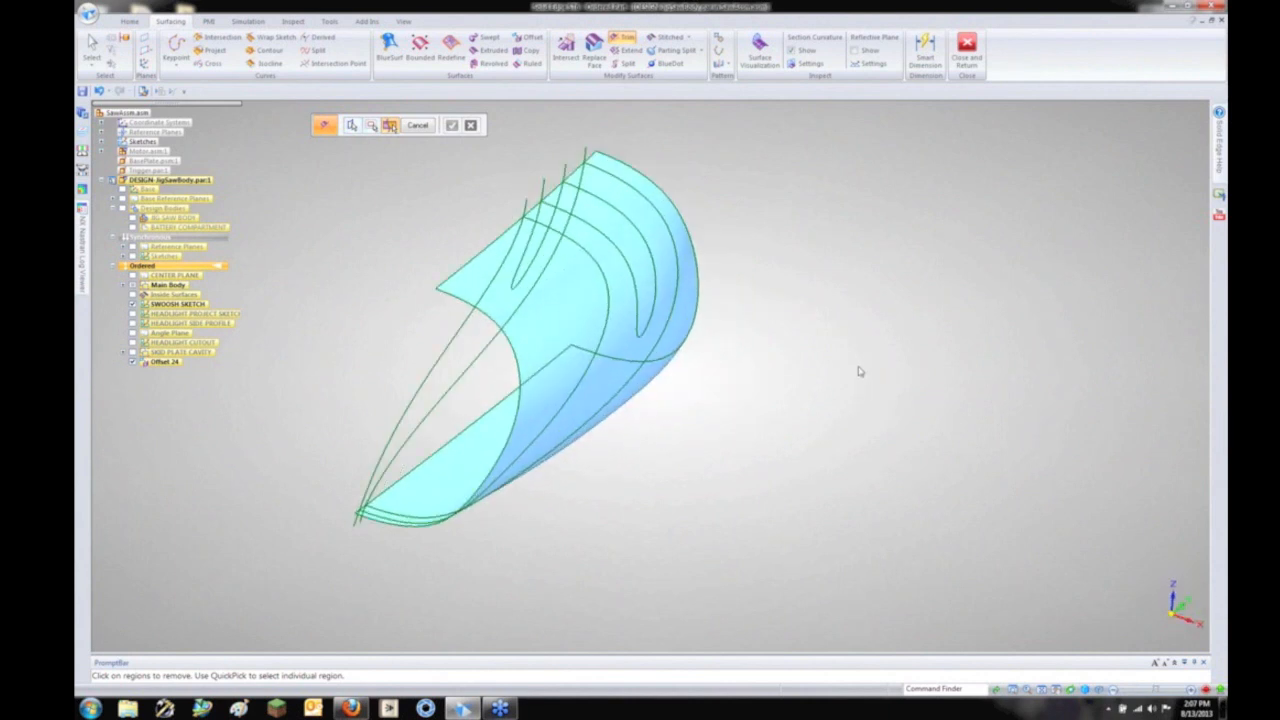
click(565, 312)
click(641, 263)
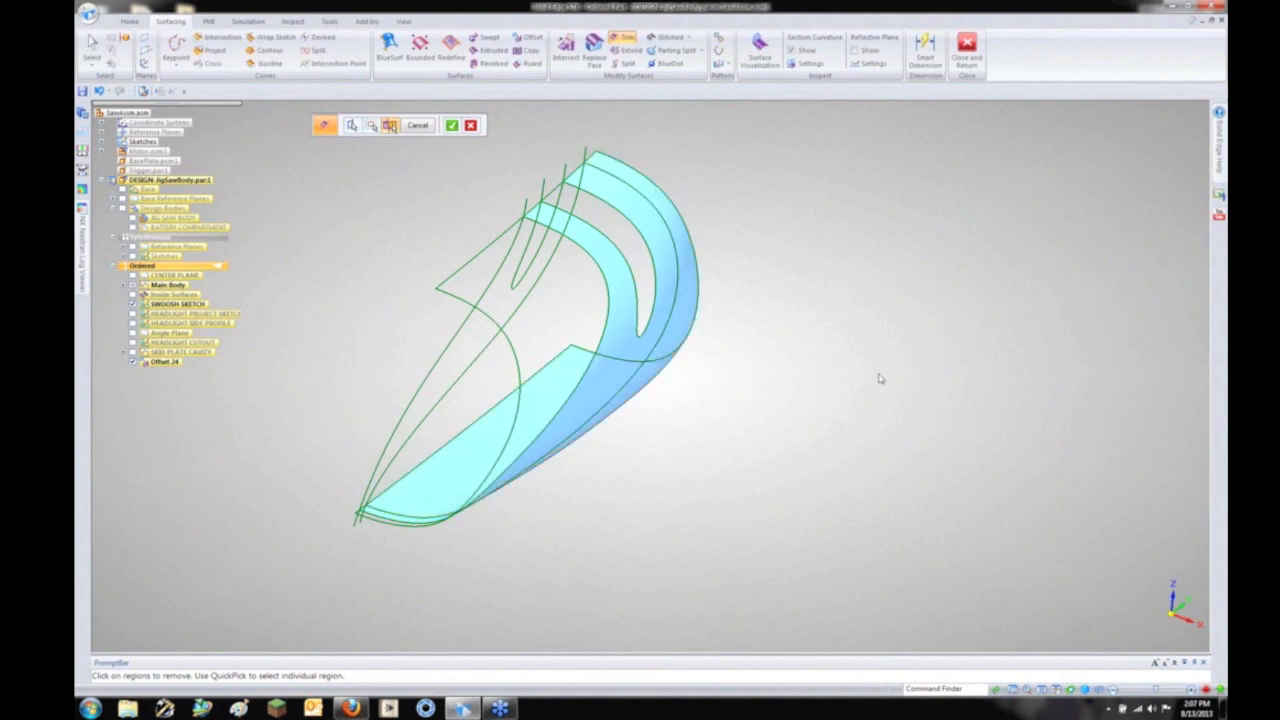
mouse_move(734, 354)
middle_down()
mouse_move(677, 303)
mouse_move(745, 356)
middle_up()
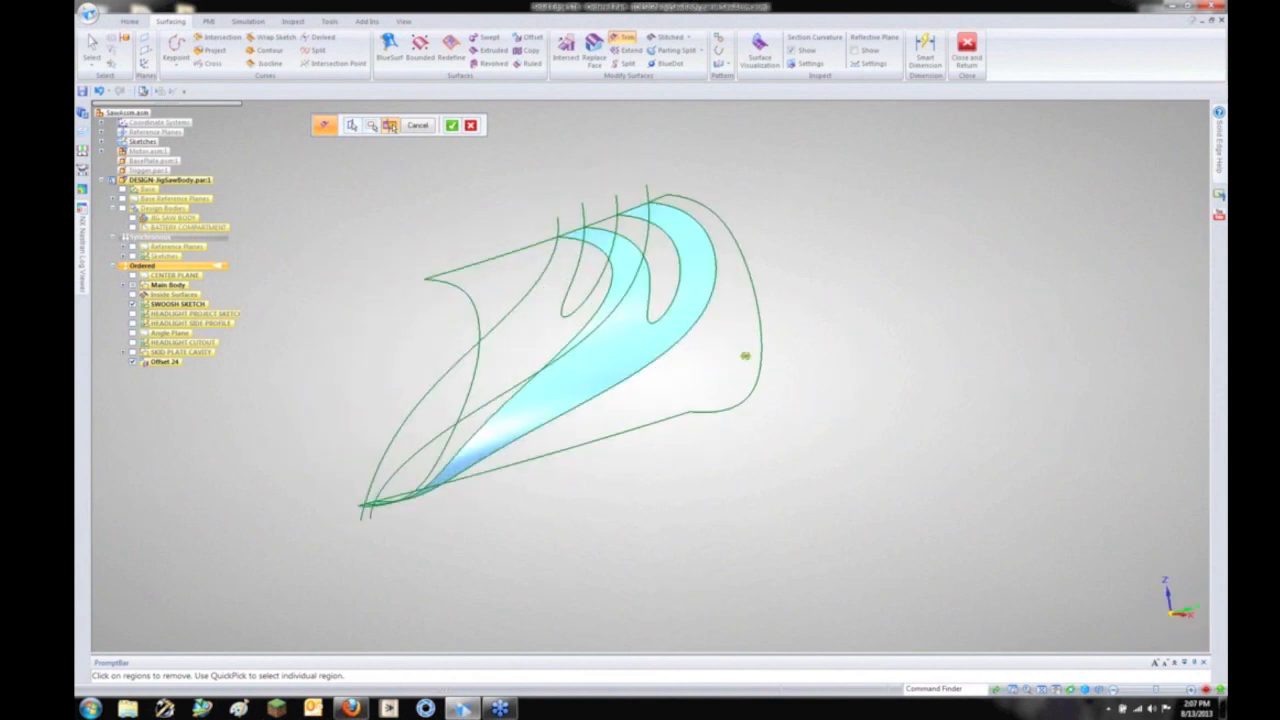
right_click(823, 322)
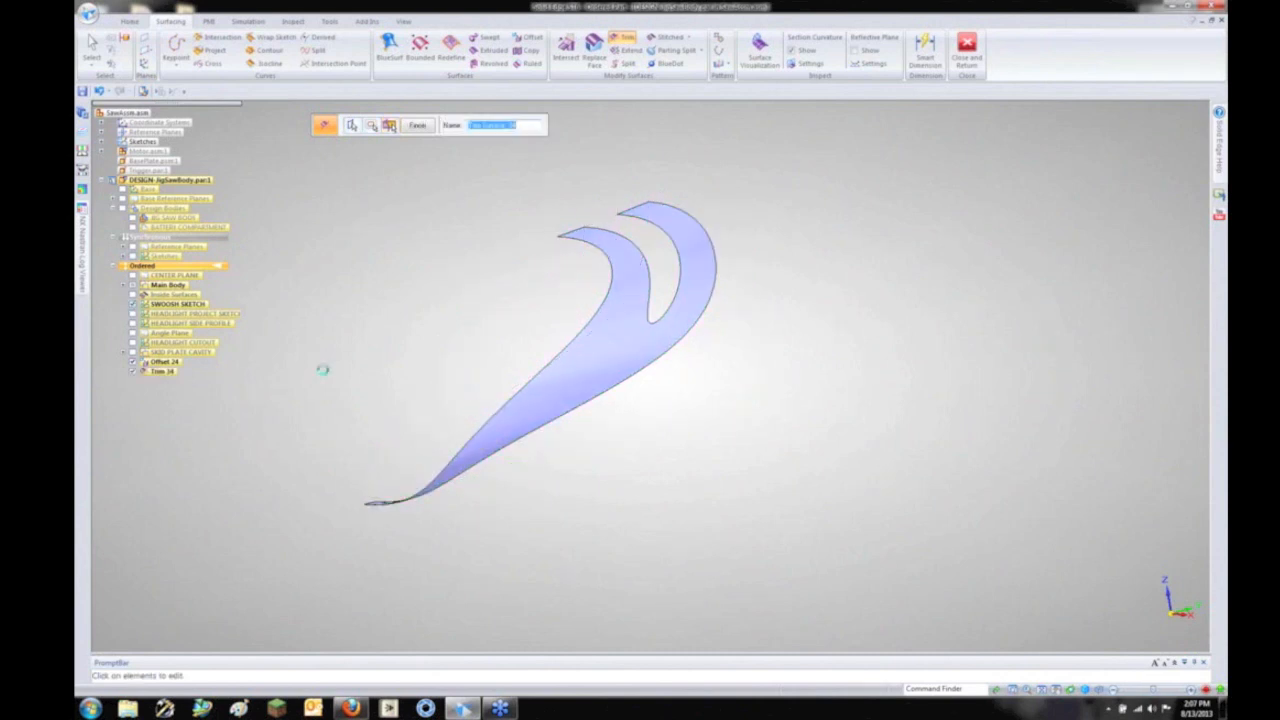
Step: Hide the SWOOSH SKETCH and turn on the reflective plane display to mirror the trimmed swoosh surface
middle_drag(414, 334, 590, 332)
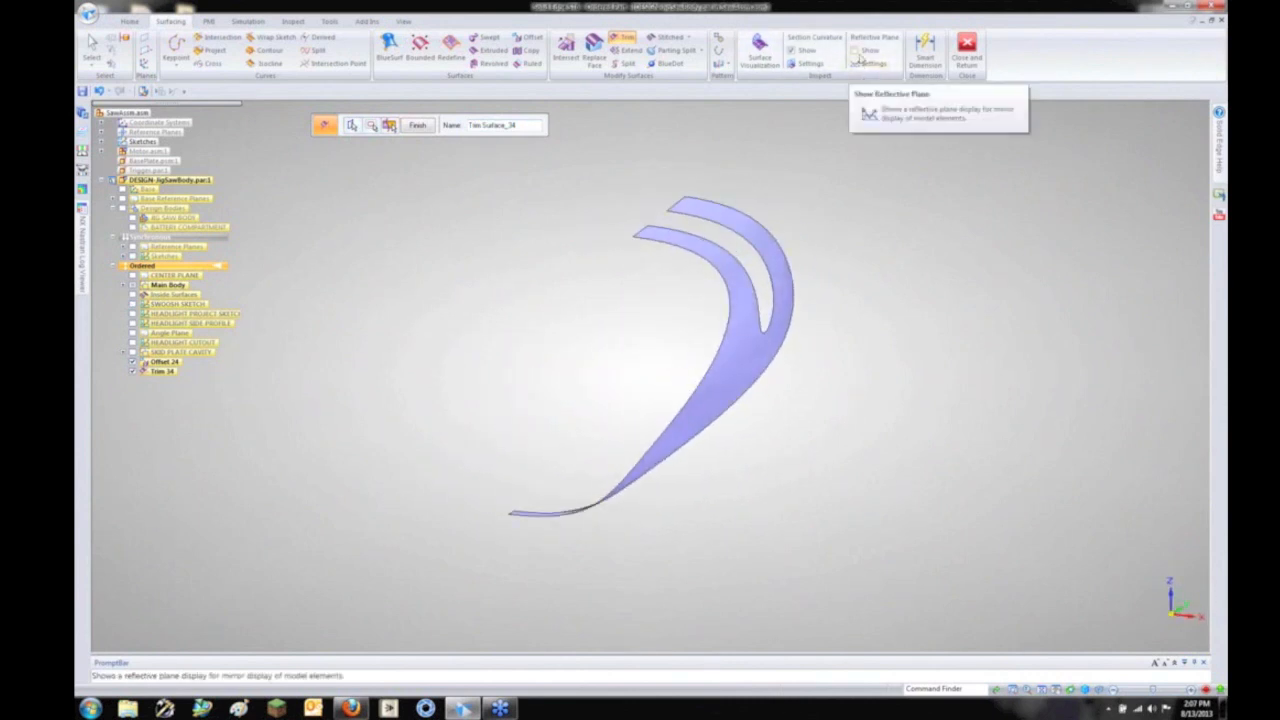
click(856, 50)
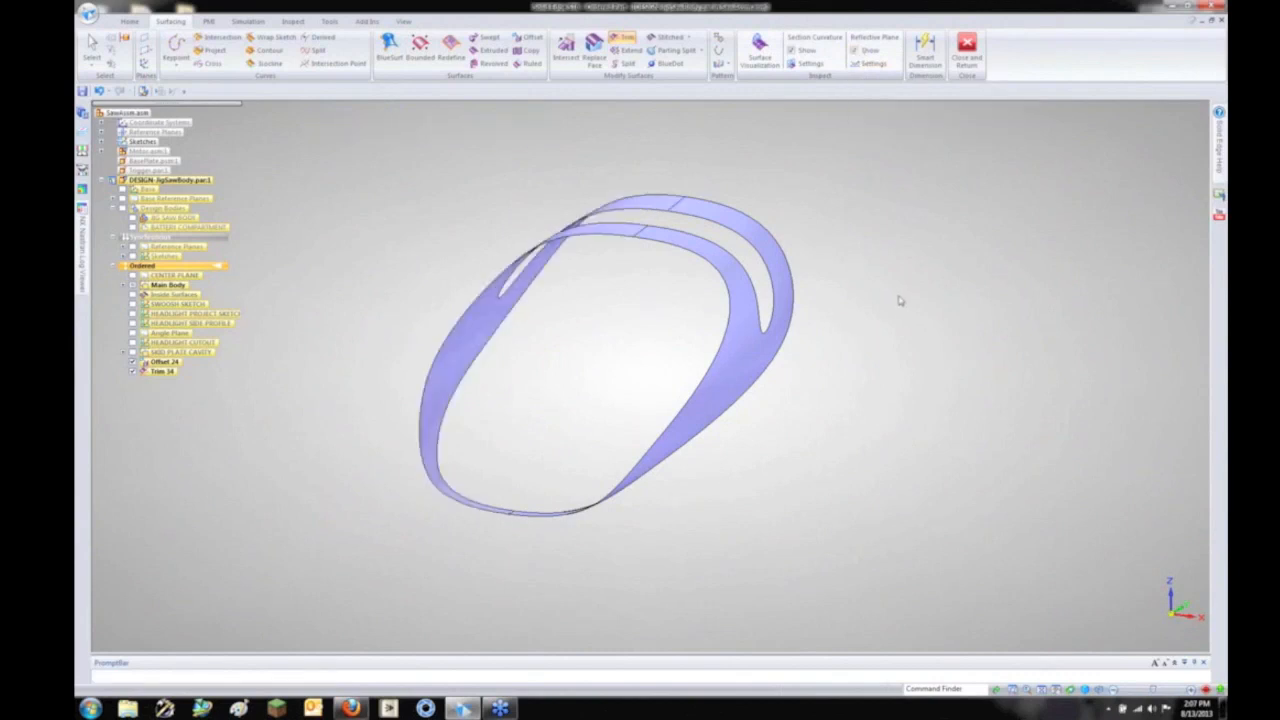
middle_drag(851, 277, 860, 320)
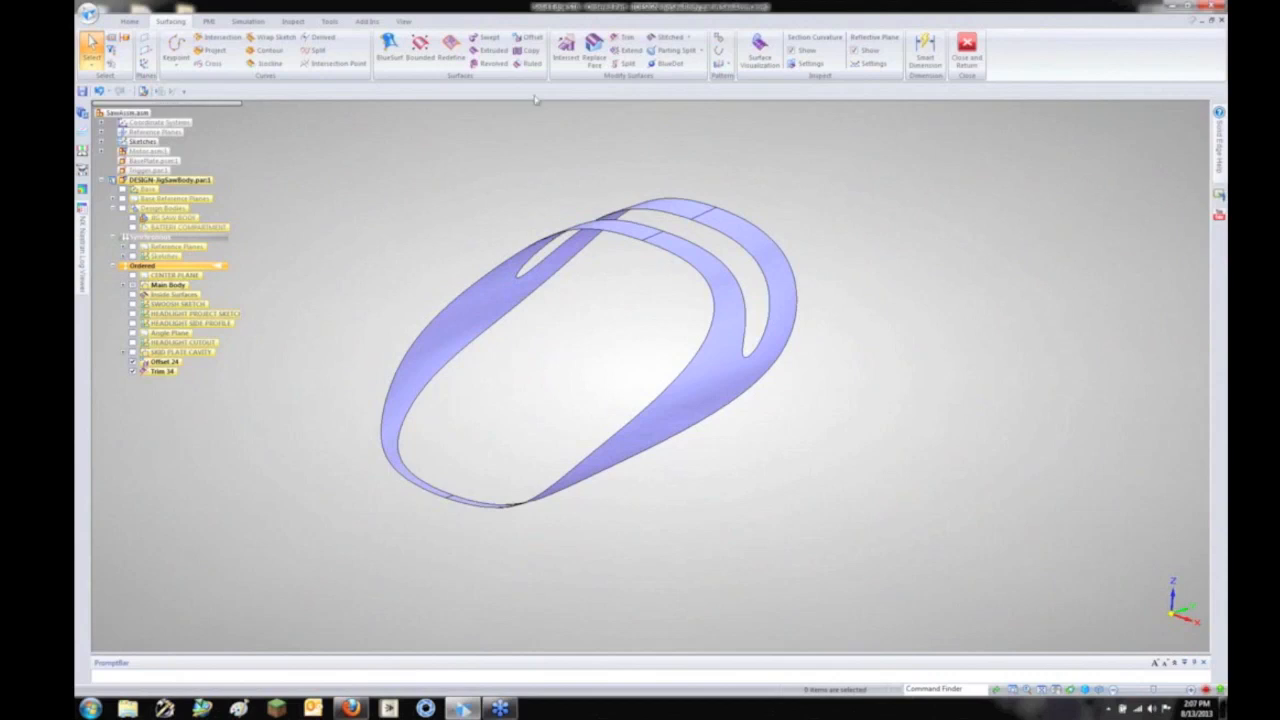
Step: Create a 3 mm ruled surface along the swoosh's large inner edge chain, with its direction flipped
click(527, 63)
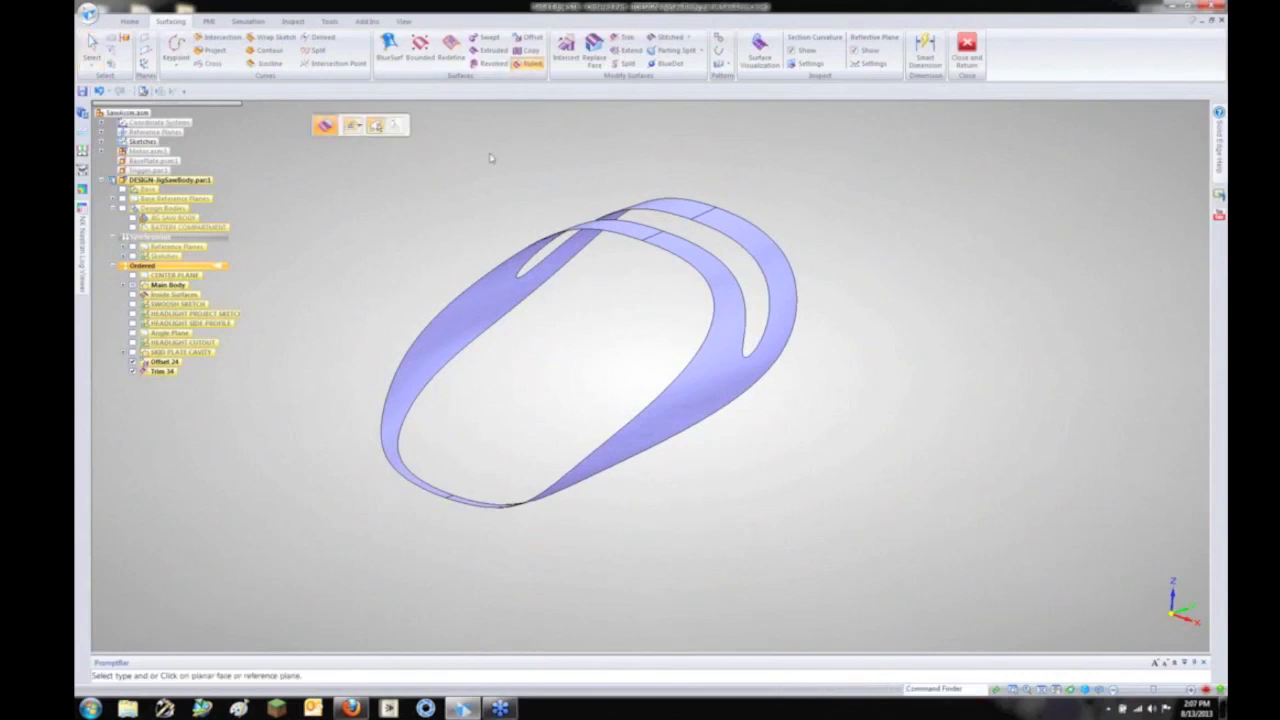
click(356, 126)
click(376, 163)
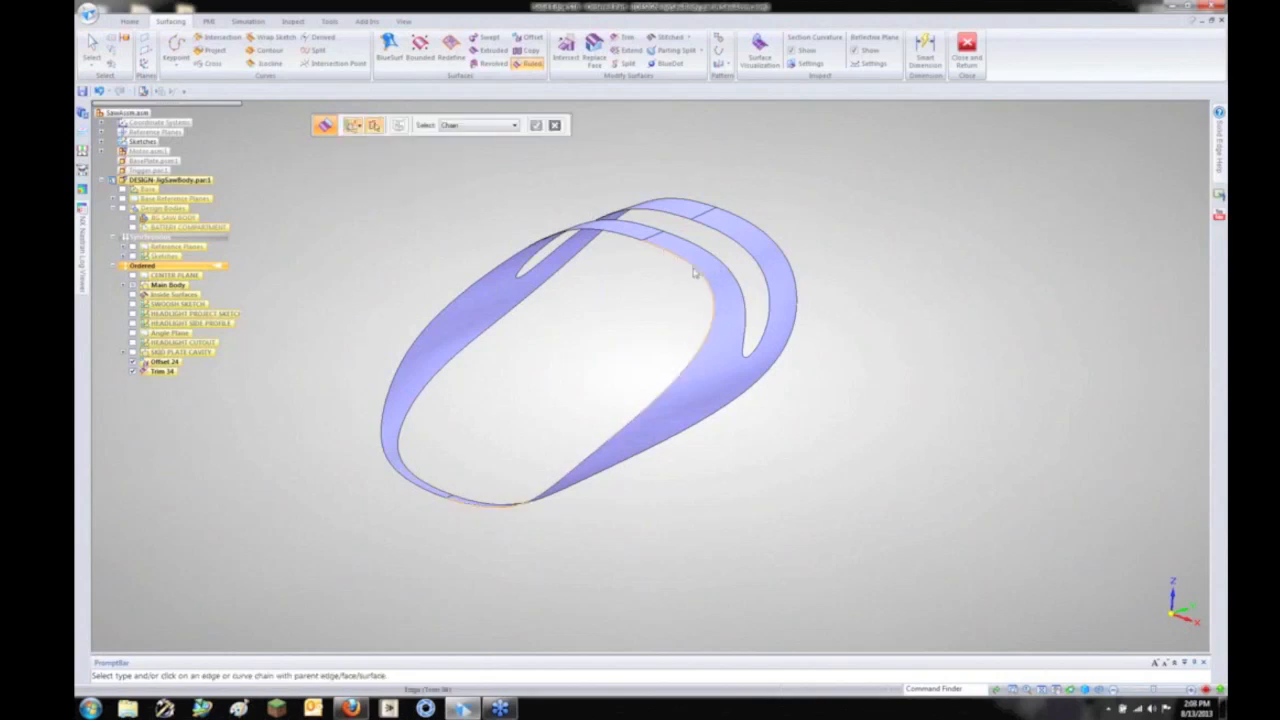
click(664, 258)
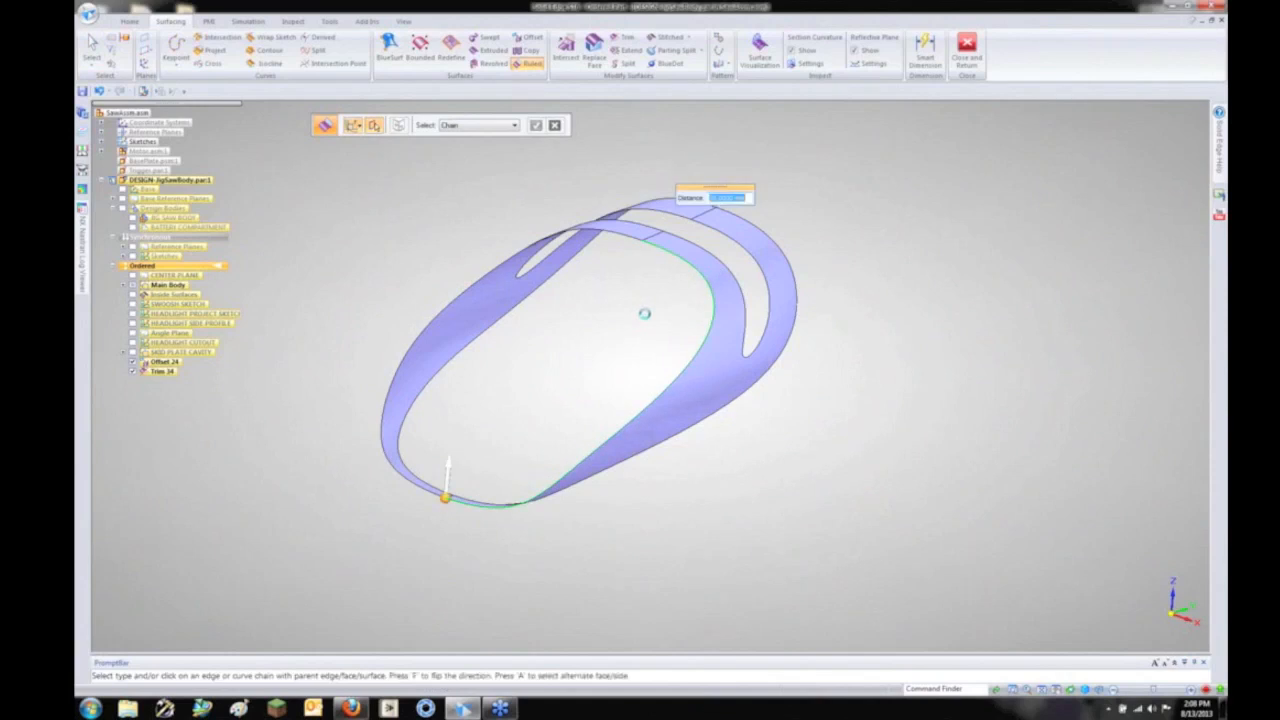
text(3)
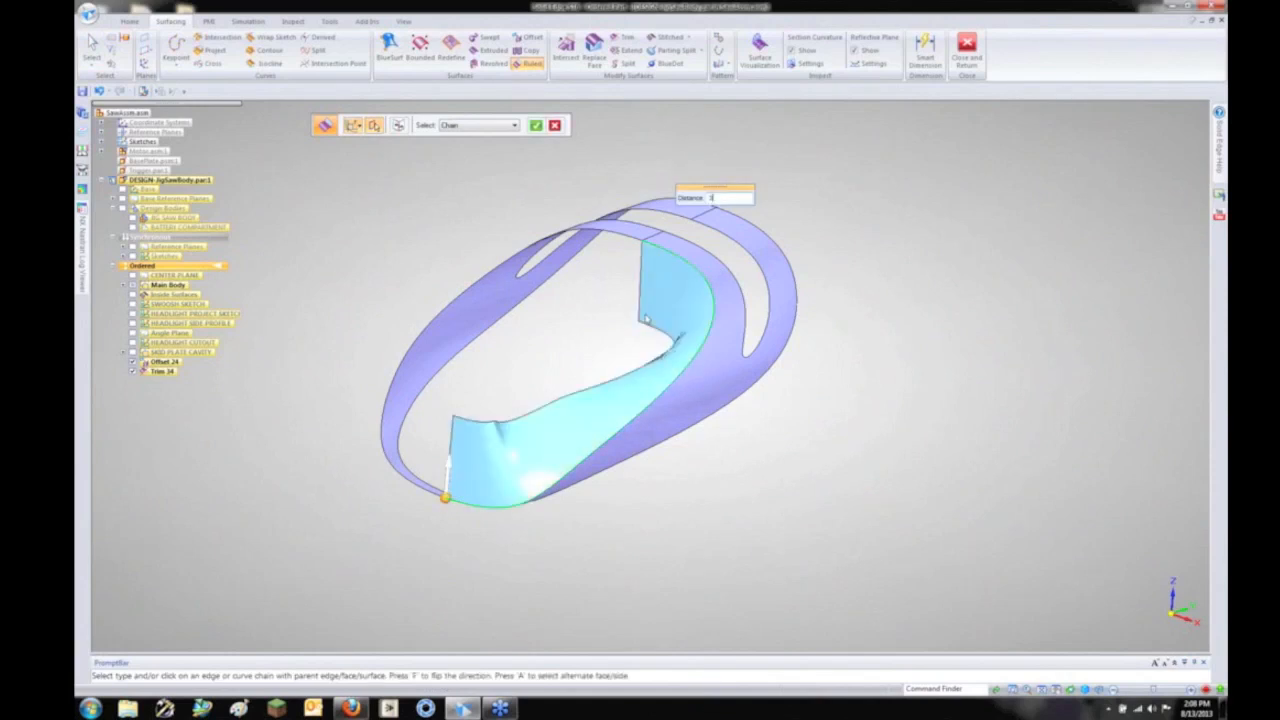
key(Return)
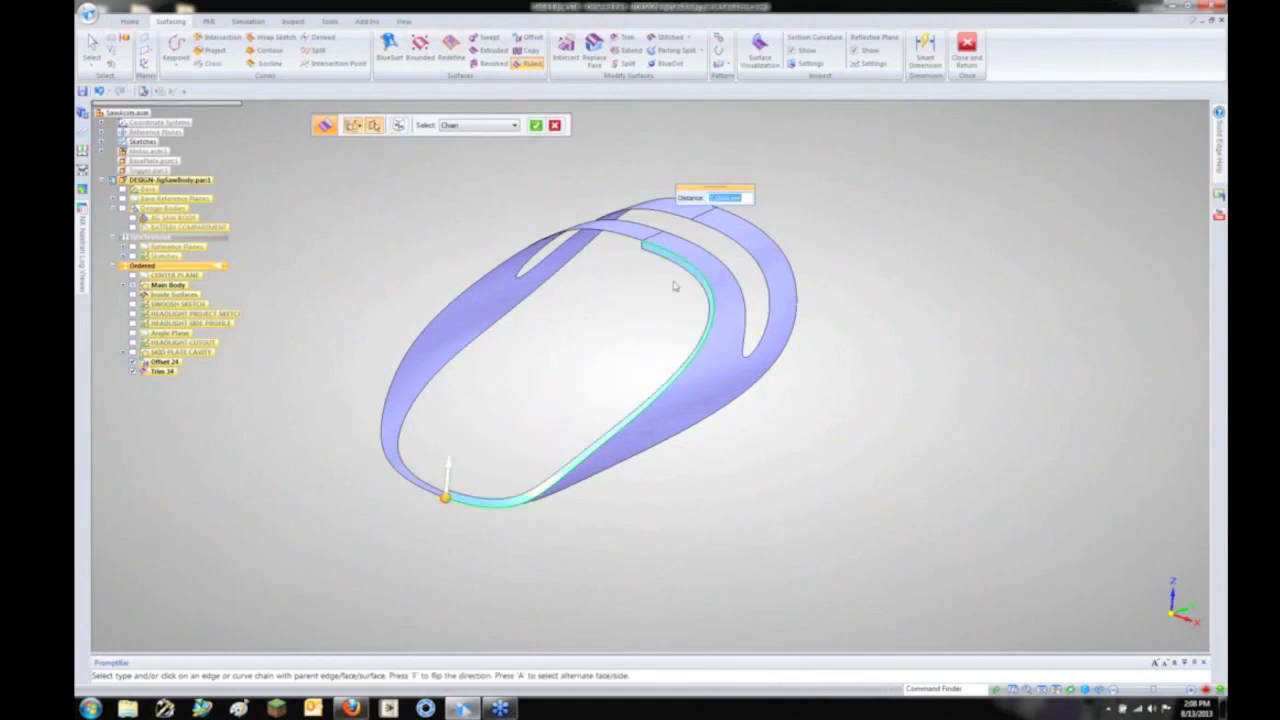
key(f)
right_click(691, 242)
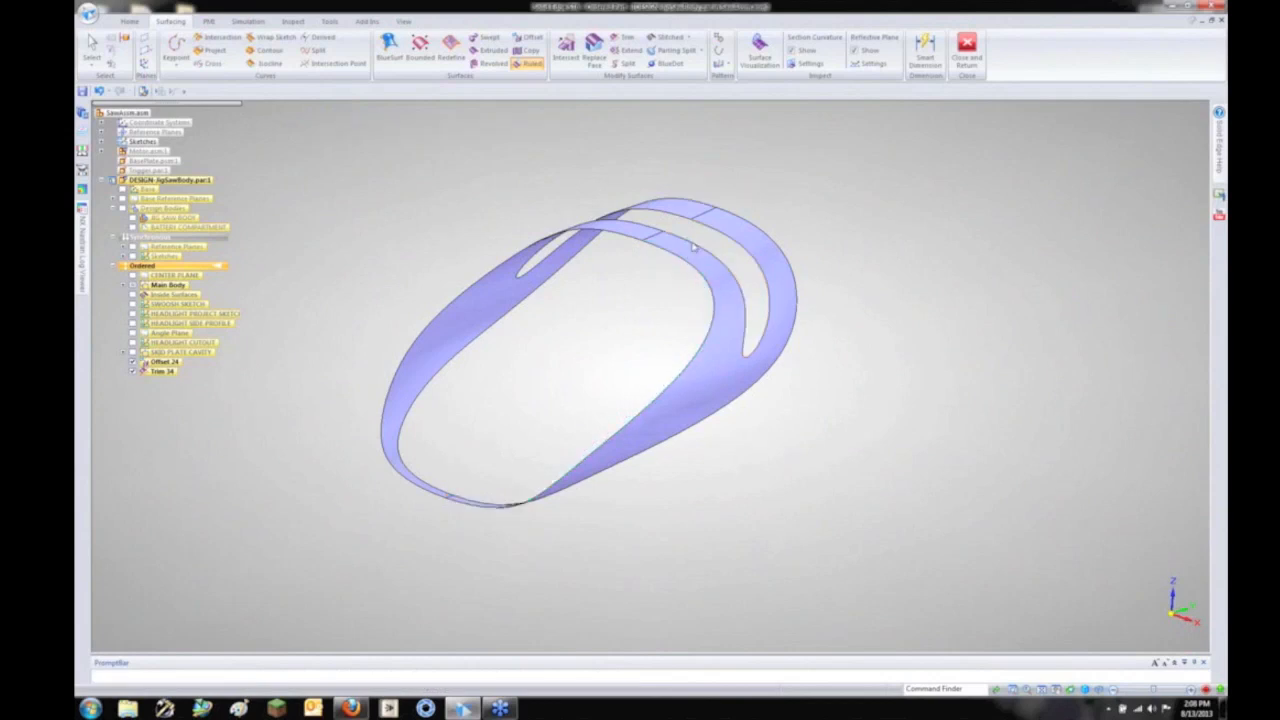
Step: Add ruled surfaces at the same distance along the swoosh's fork slot edge and its outer edge chain
click(733, 228)
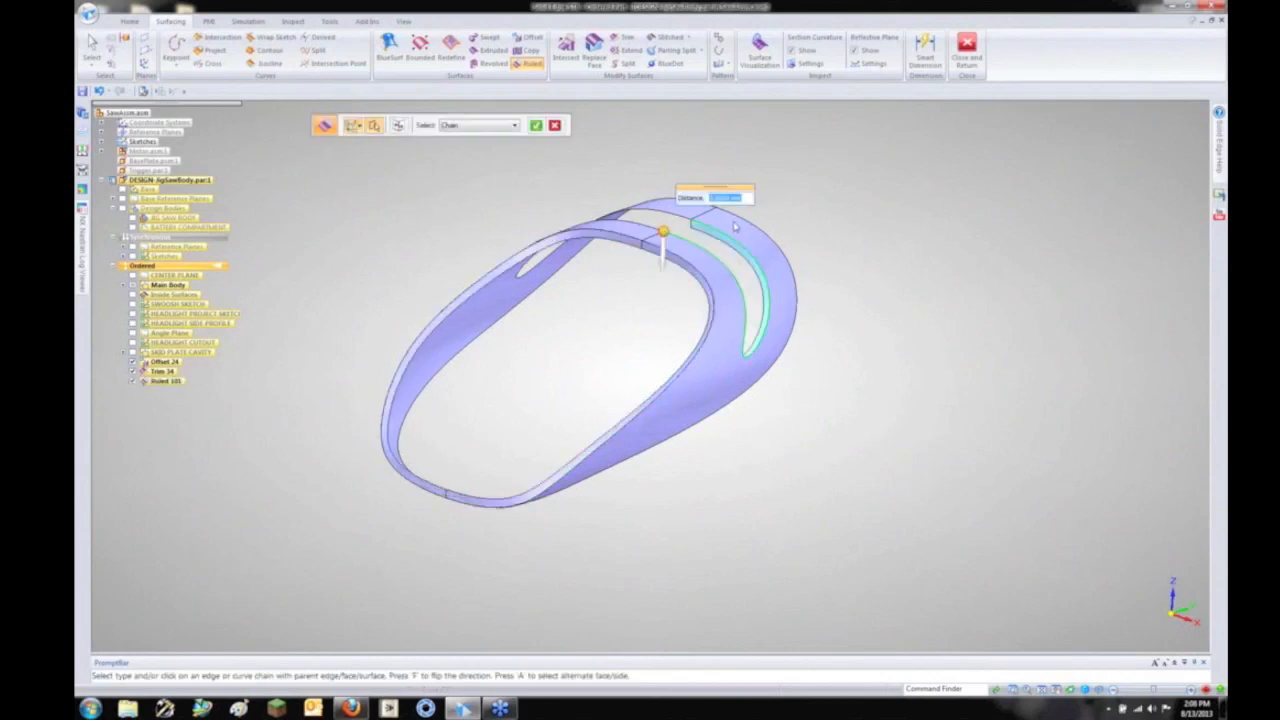
right_click(735, 226)
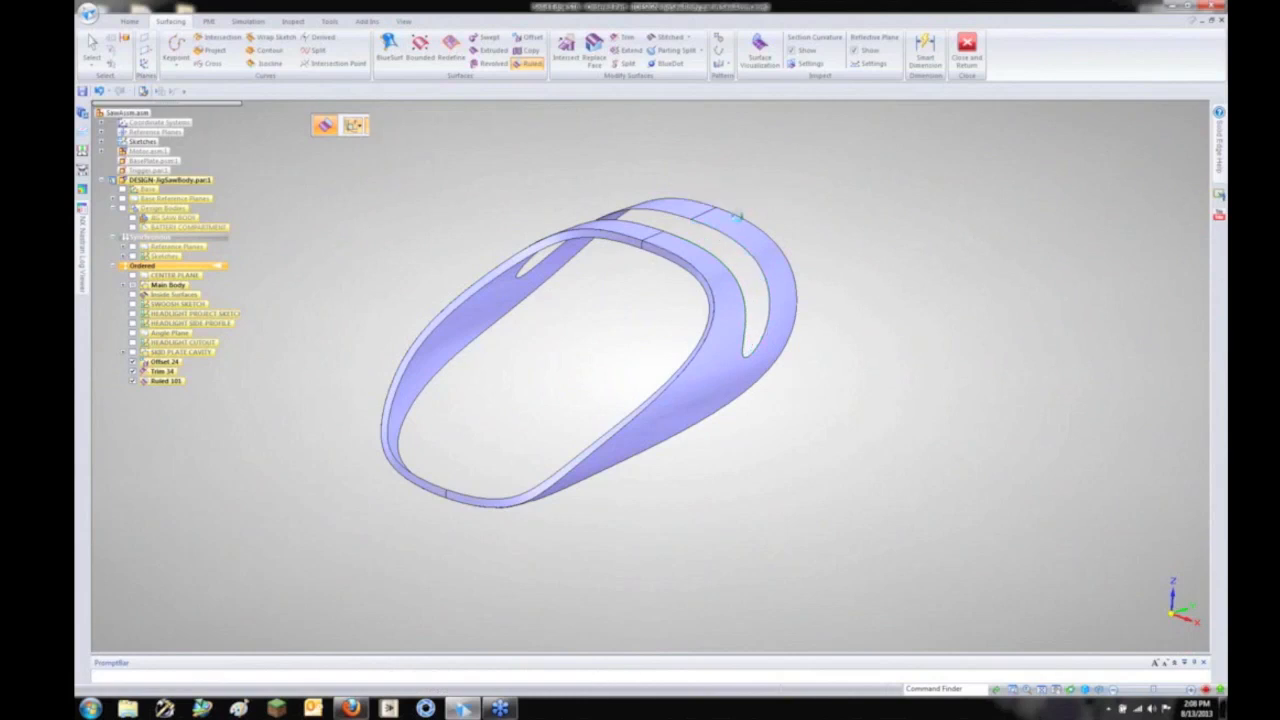
click(740, 220)
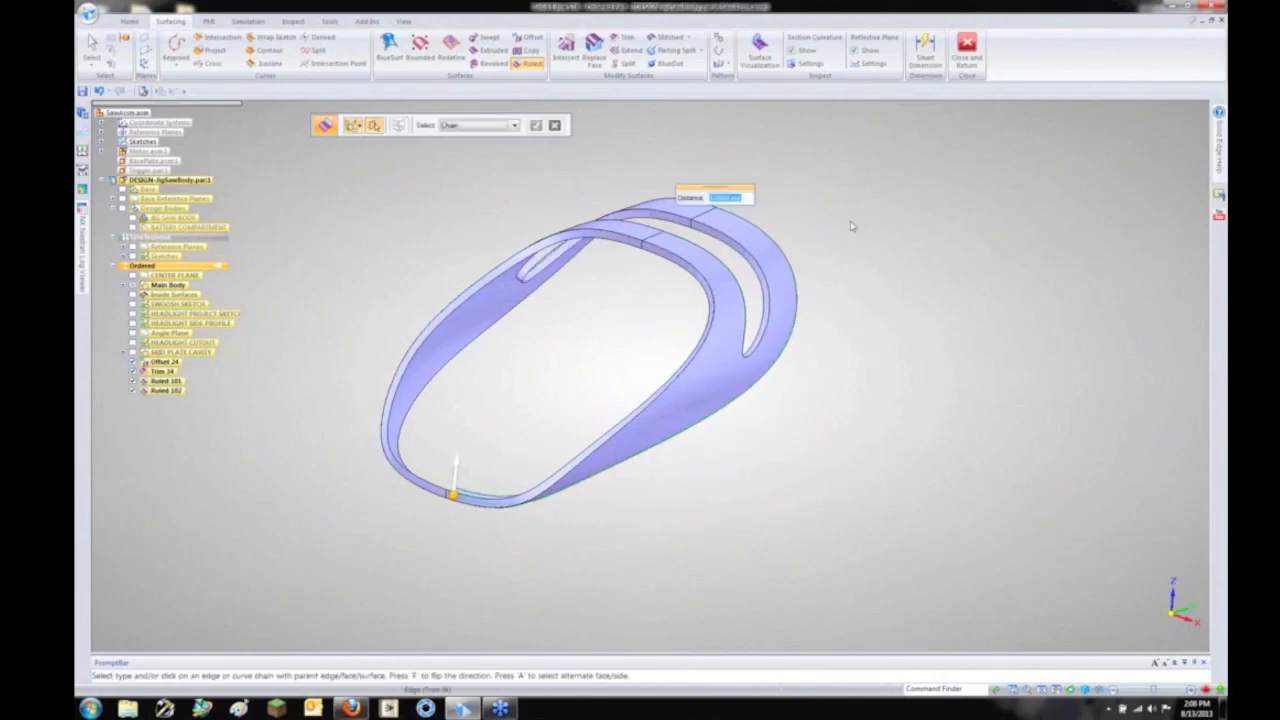
right_click(851, 226)
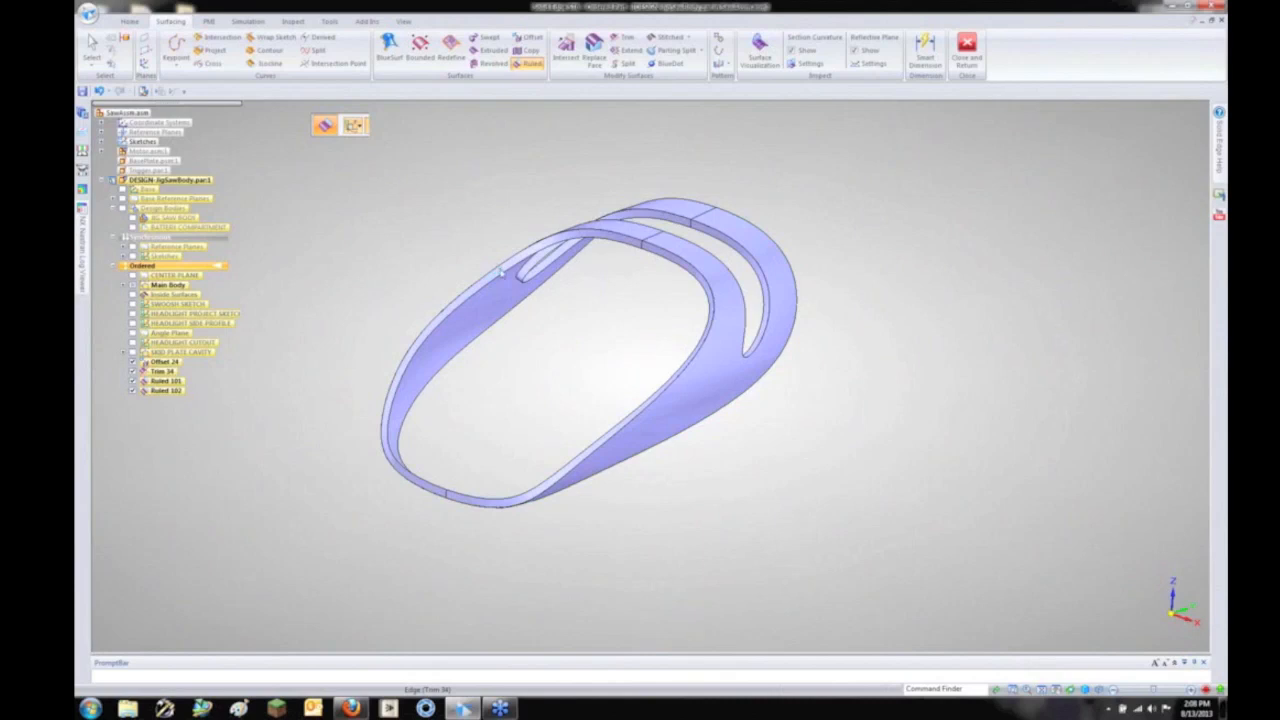
middle_drag(566, 380, 590, 365)
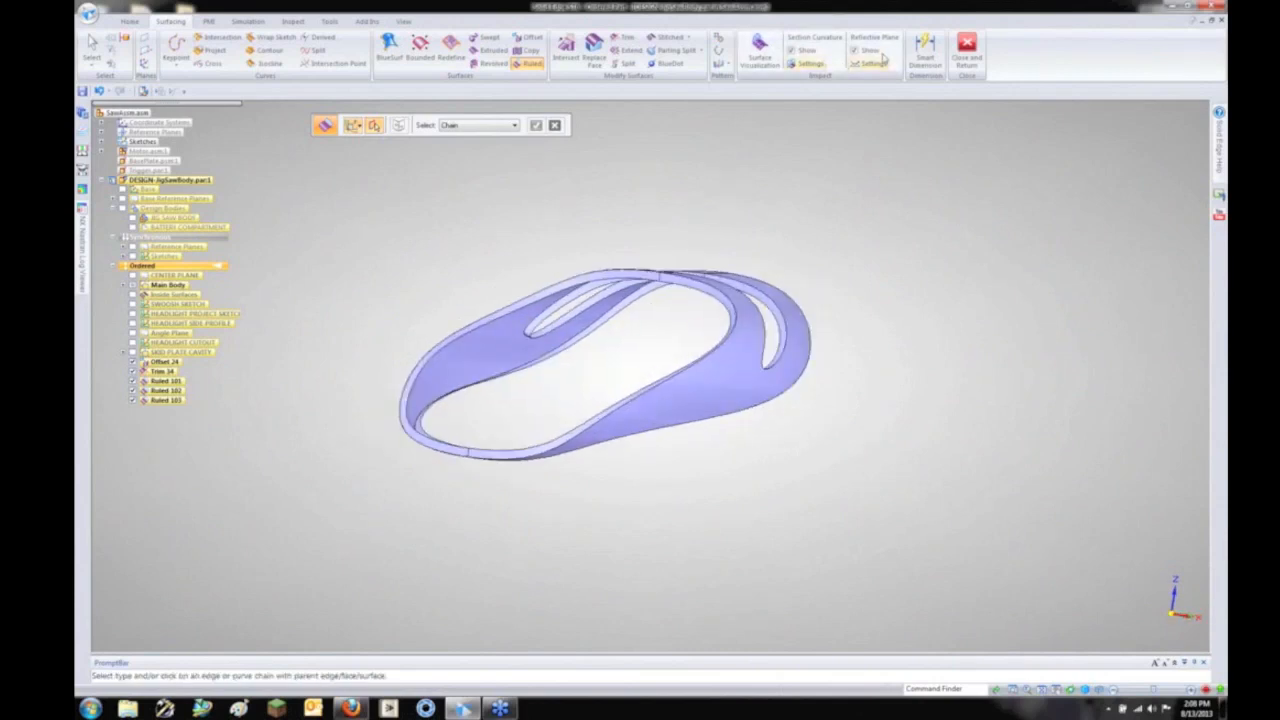
Step: Turn off the reflective plane display and mirror the swoosh surface bodies about the CENTER PLANE
click(869, 52)
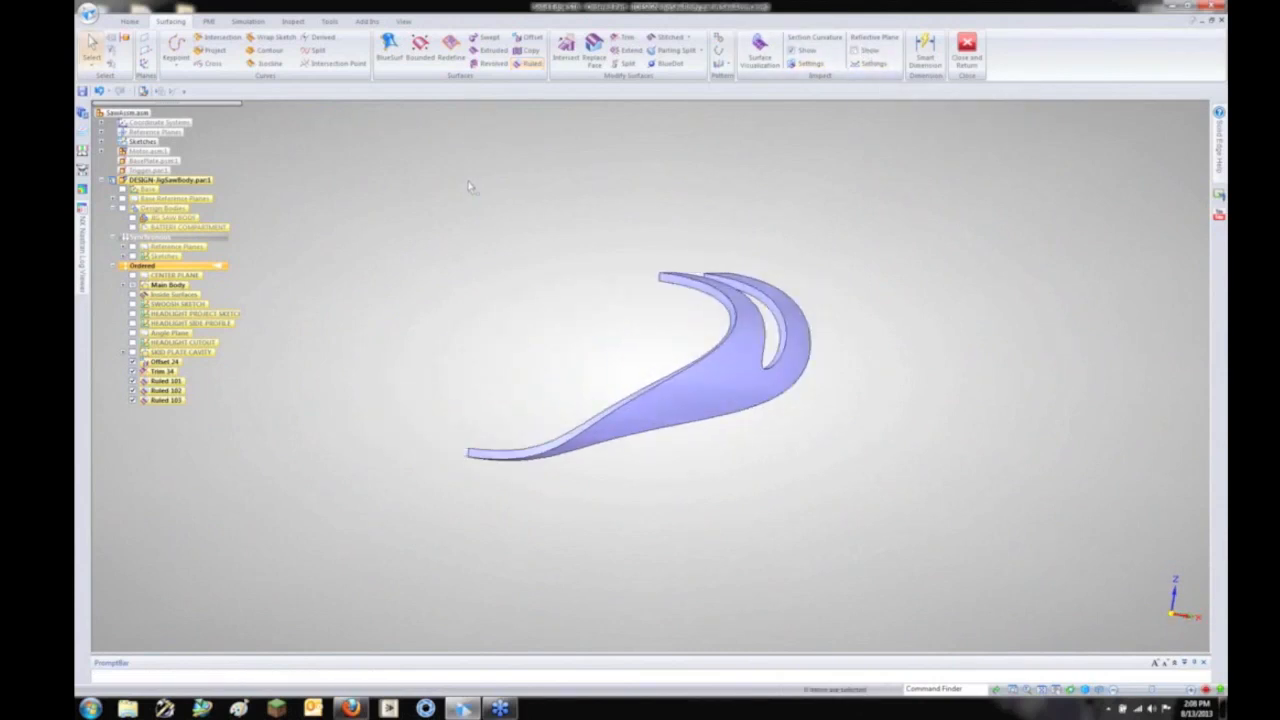
mouse_move(471, 237)
middle_down()
mouse_move(449, 240)
mouse_move(480, 223)
mouse_move(449, 229)
middle_up()
click(718, 64)
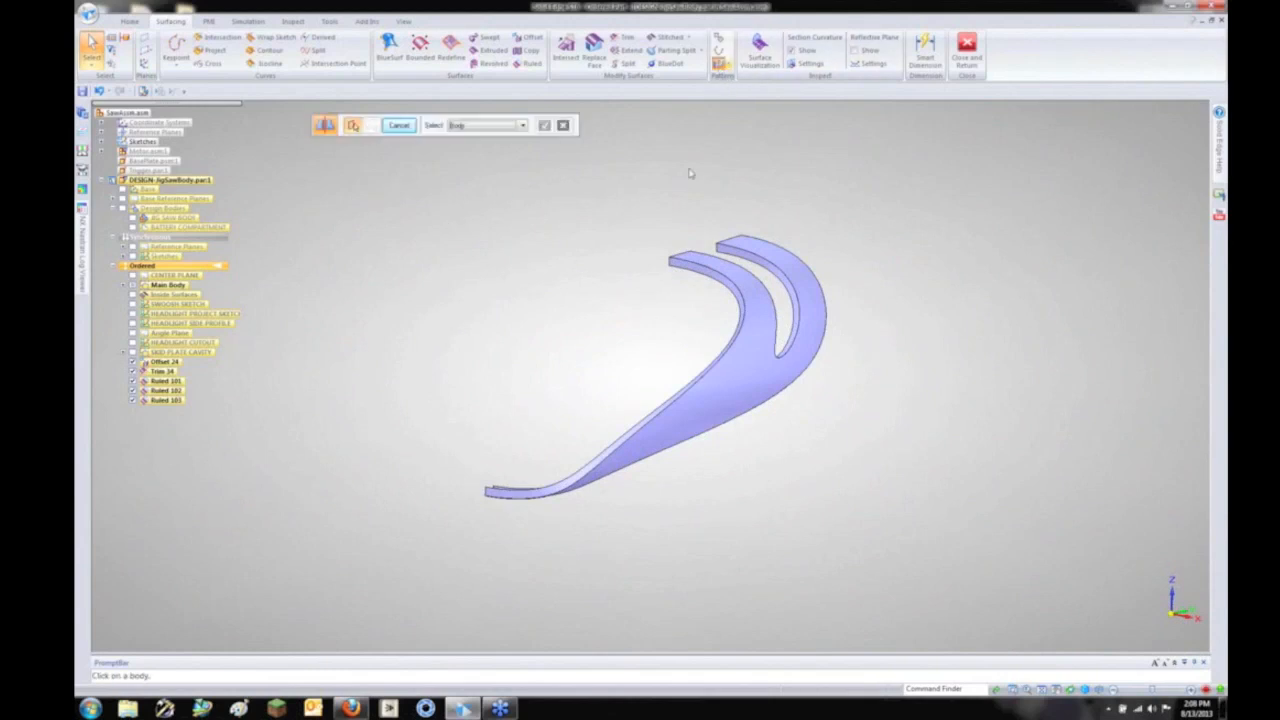
click(727, 268)
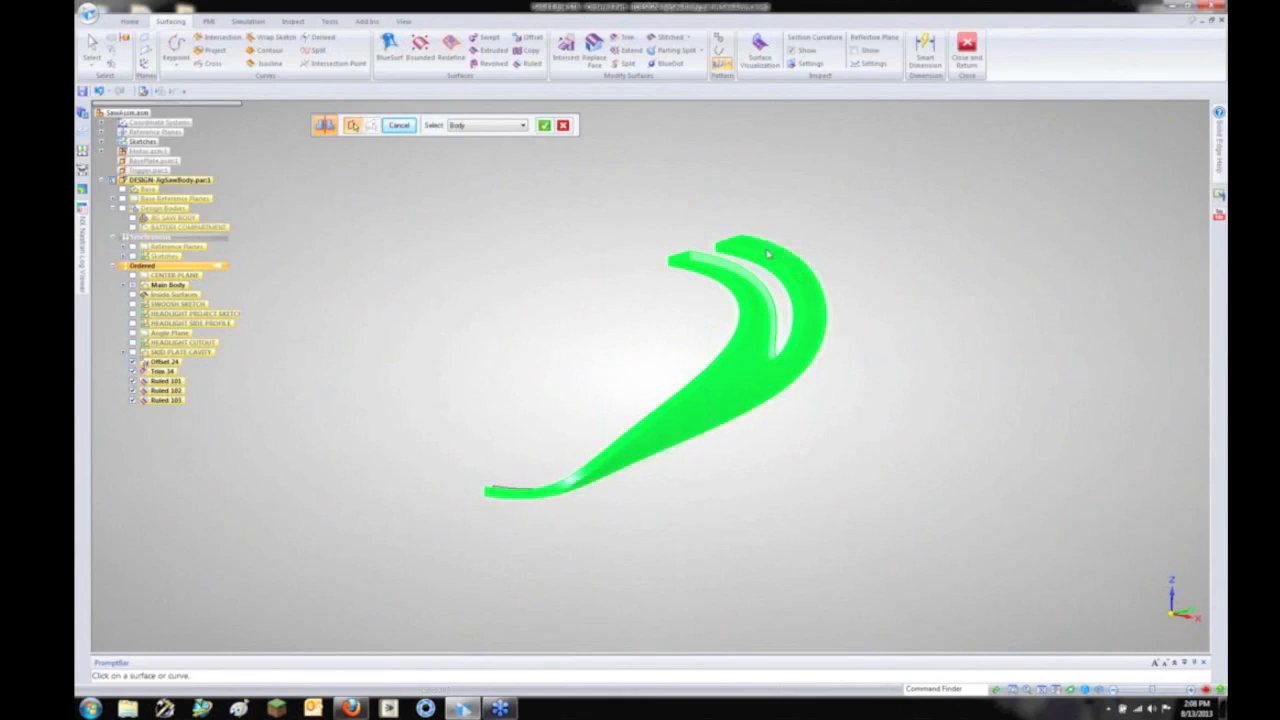
click(544, 125)
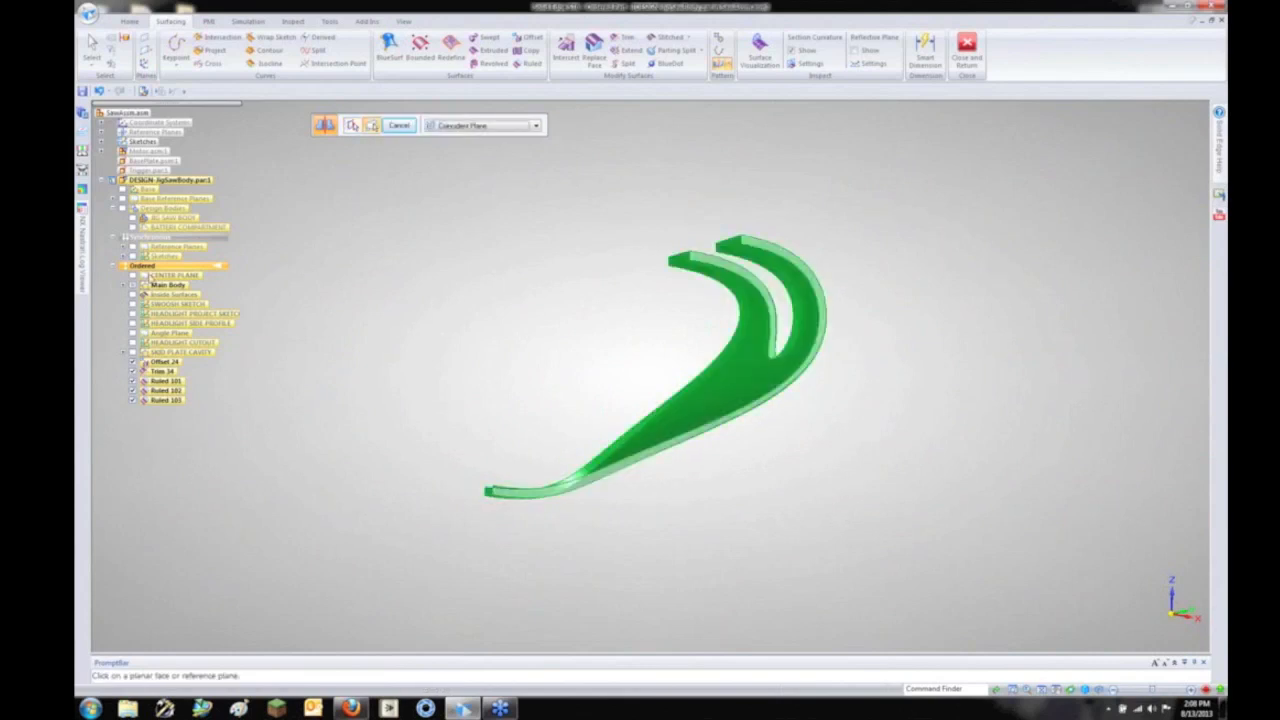
click(168, 274)
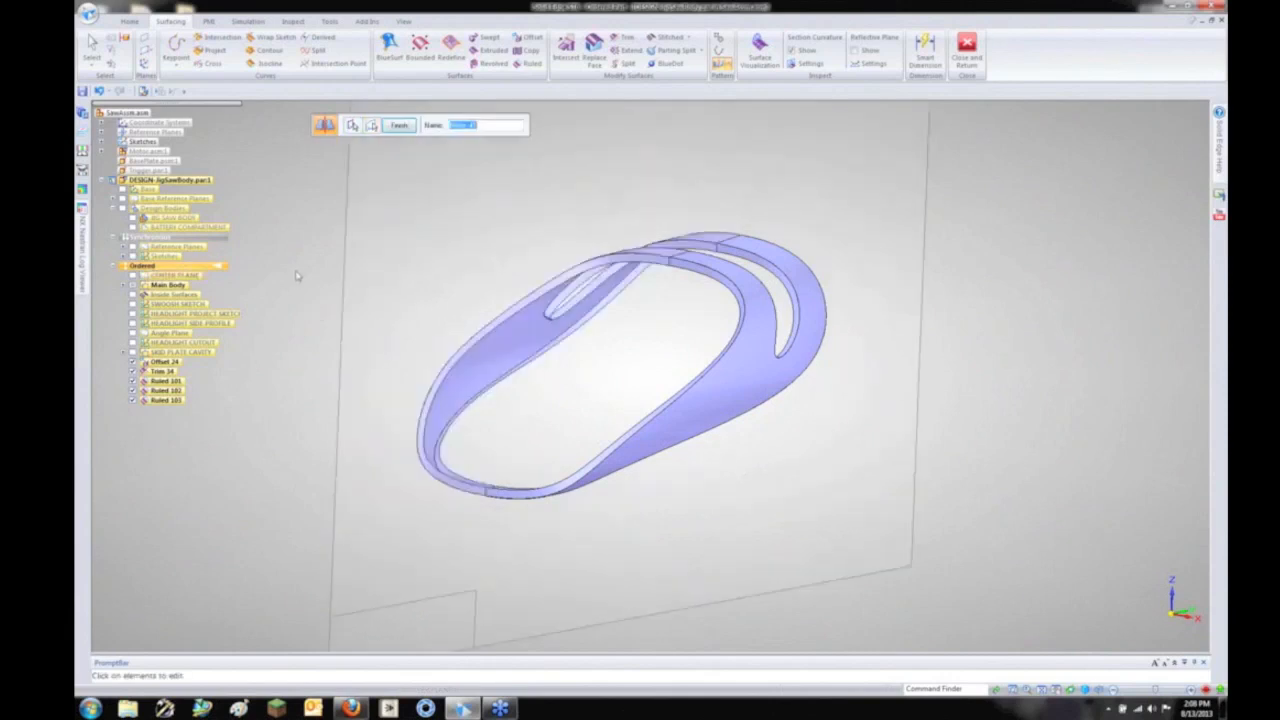
key(Escape)
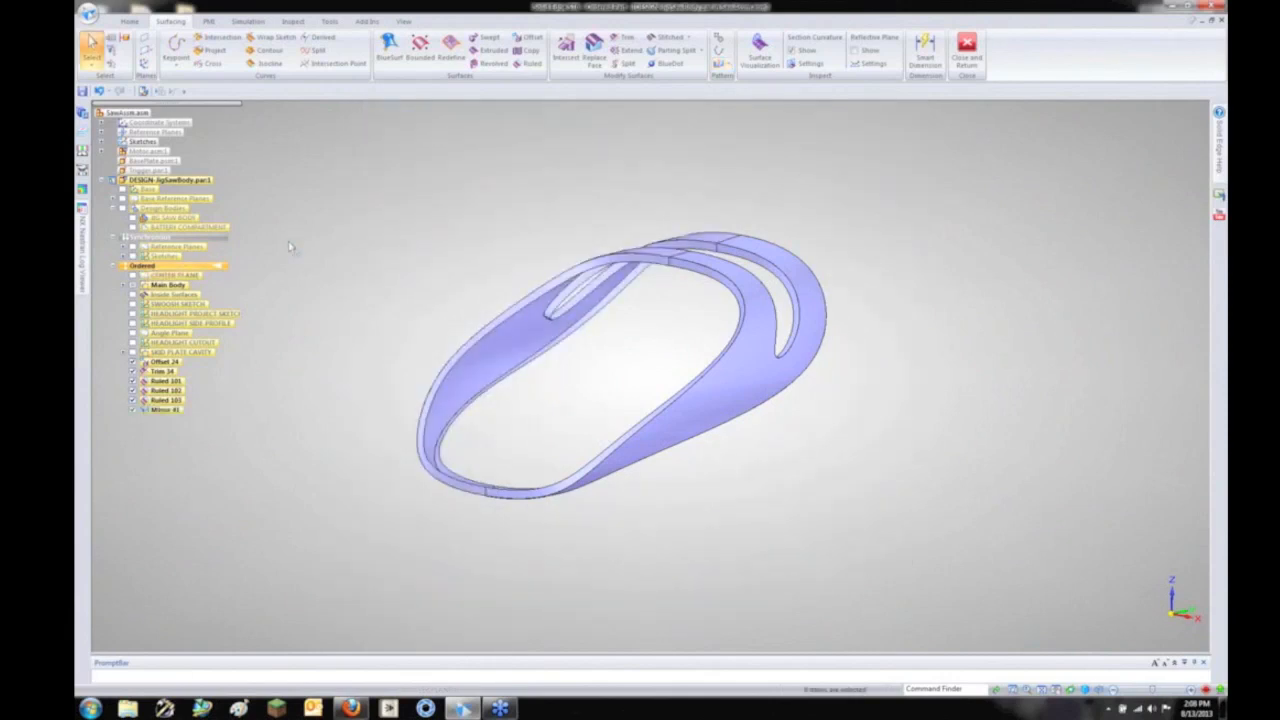
Step: Stitch the original and mirrored swoosh surfaces together into one surface
middle_drag(363, 249, 491, 277)
right_click(491, 277)
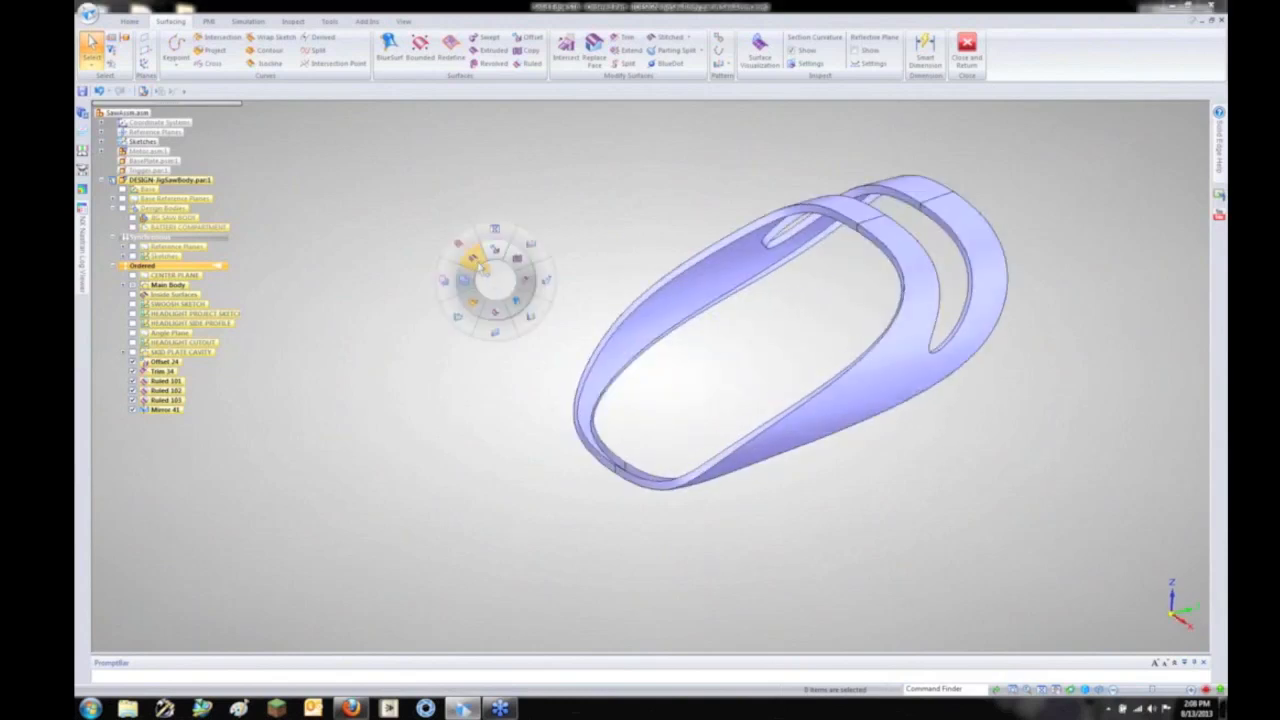
click(480, 266)
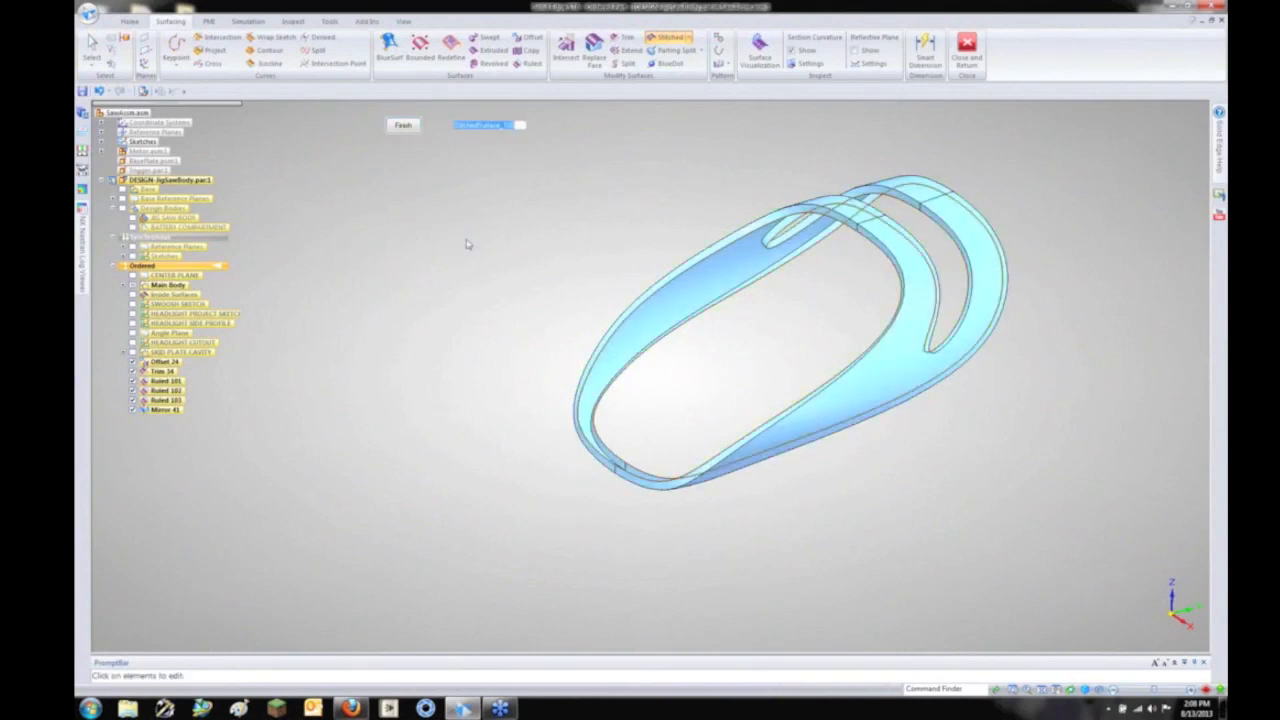
click(406, 129)
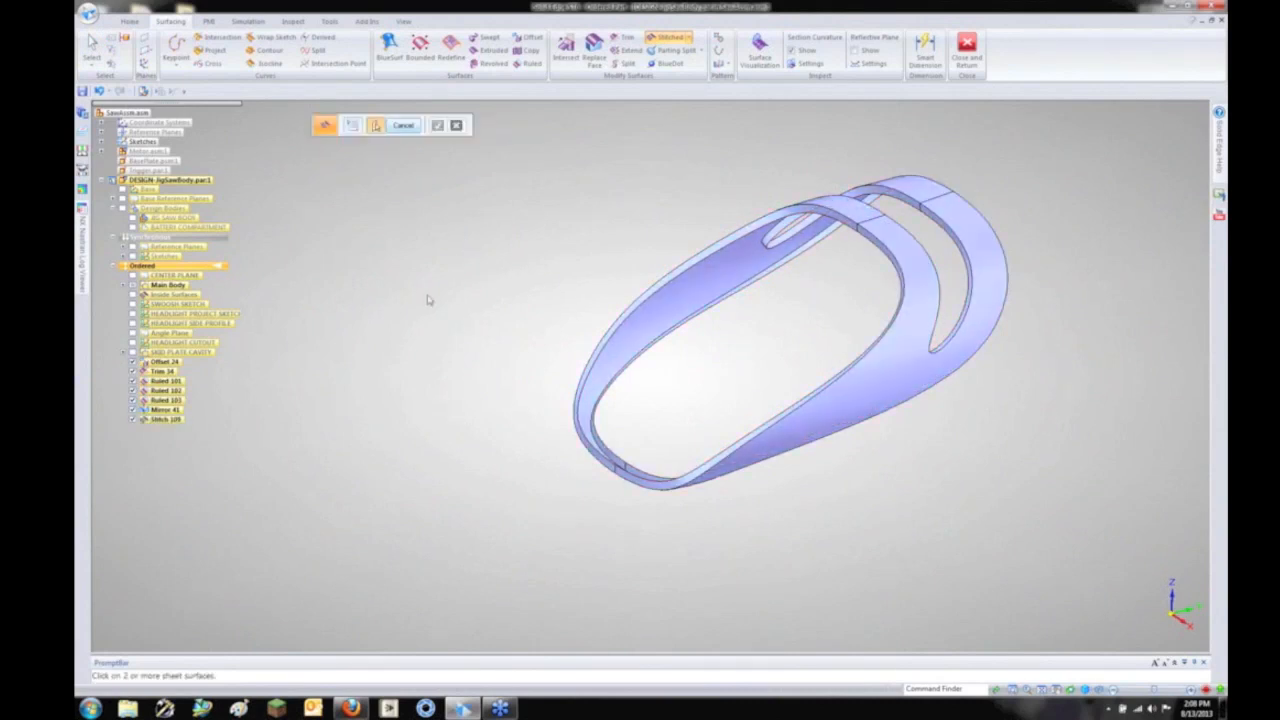
Step: Display the JIG SAW BODY to check how the stitched swoosh fits the housing, and hide the body again
mouse_move(414, 337)
middle_down()
mouse_move(403, 292)
mouse_move(409, 346)
mouse_move(393, 331)
middle_up()
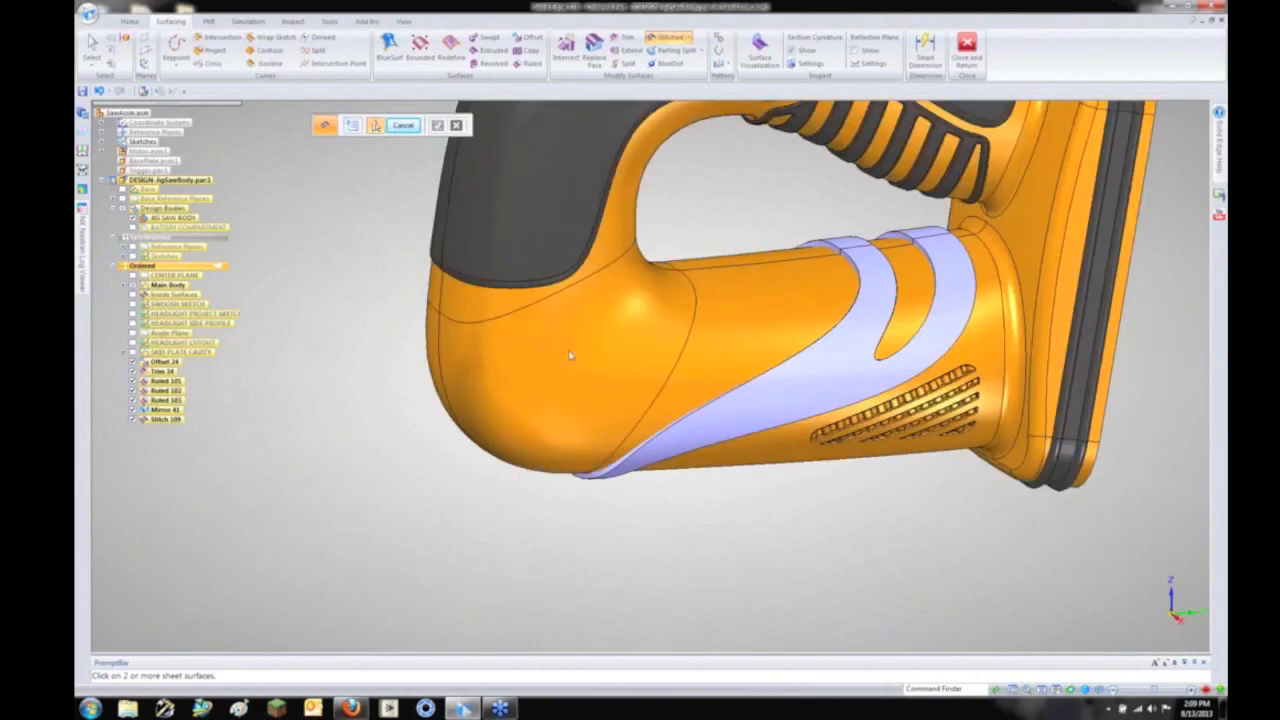
shift+middle_drag(667, 331, 643, 526)
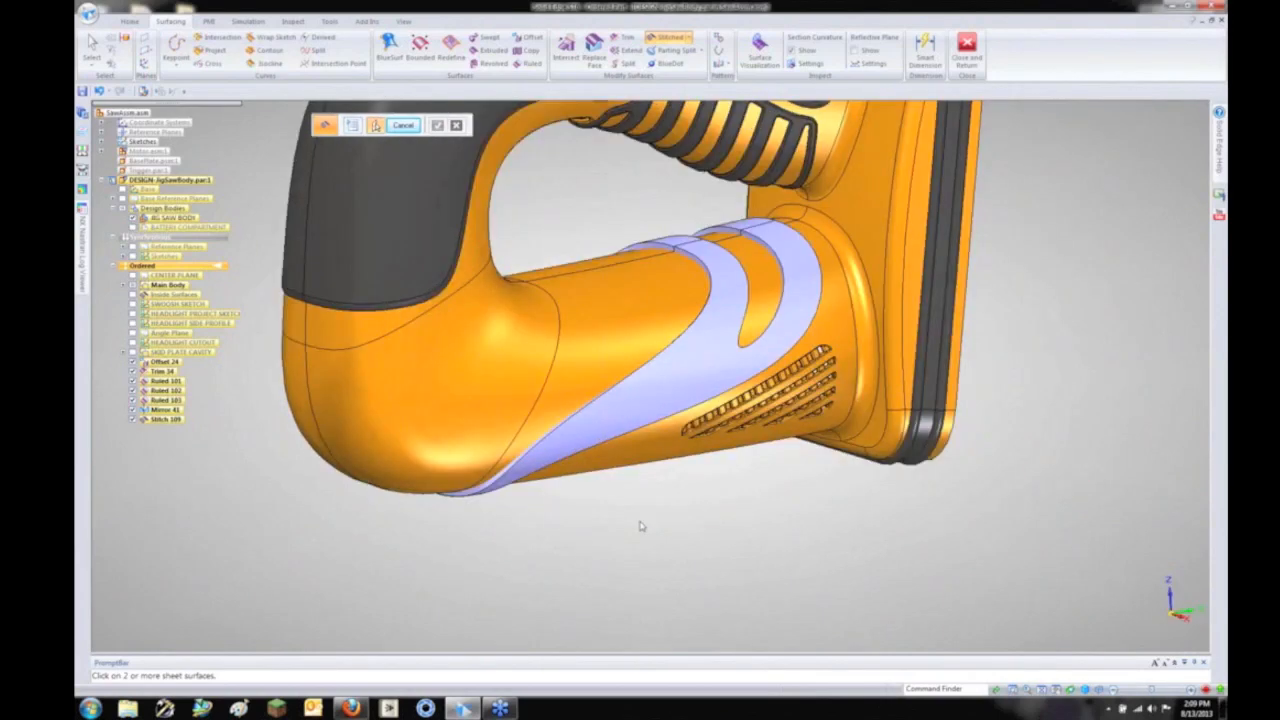
click(133, 217)
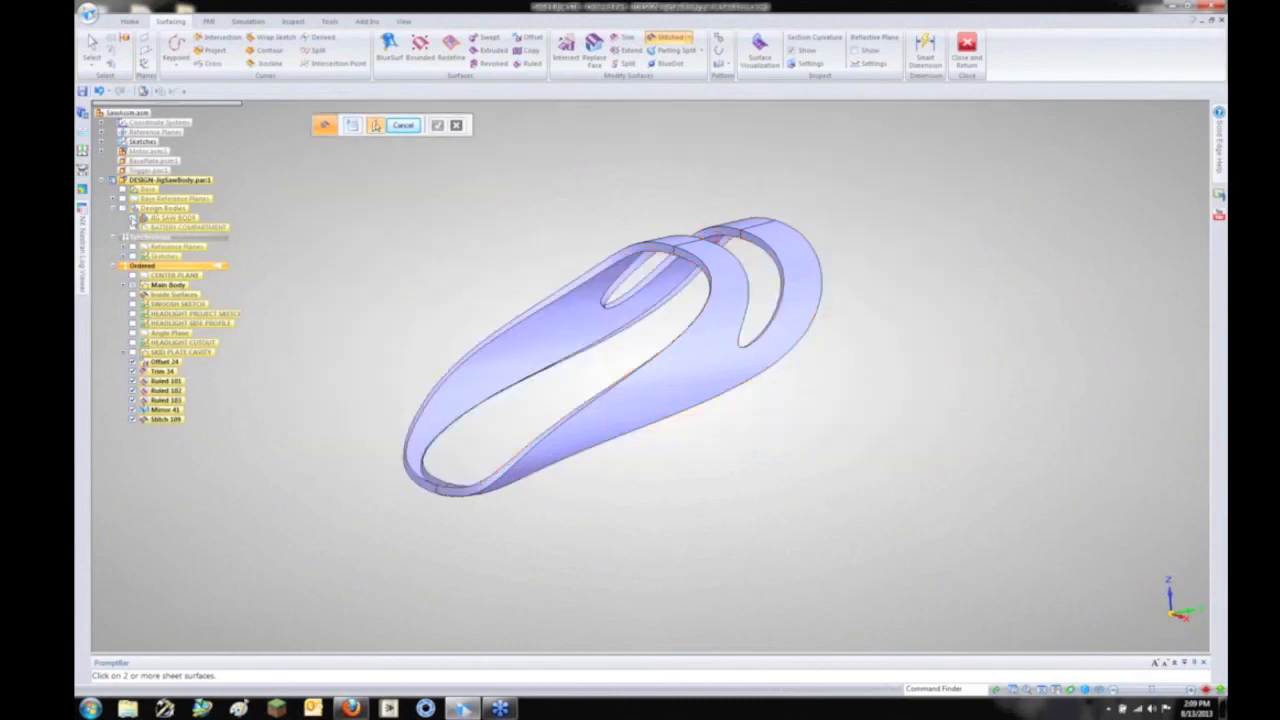
Step: Round the inner, fork slot and outer edge chains of the stitched swoosh with a 1.5 mm radius
right_click(410, 318)
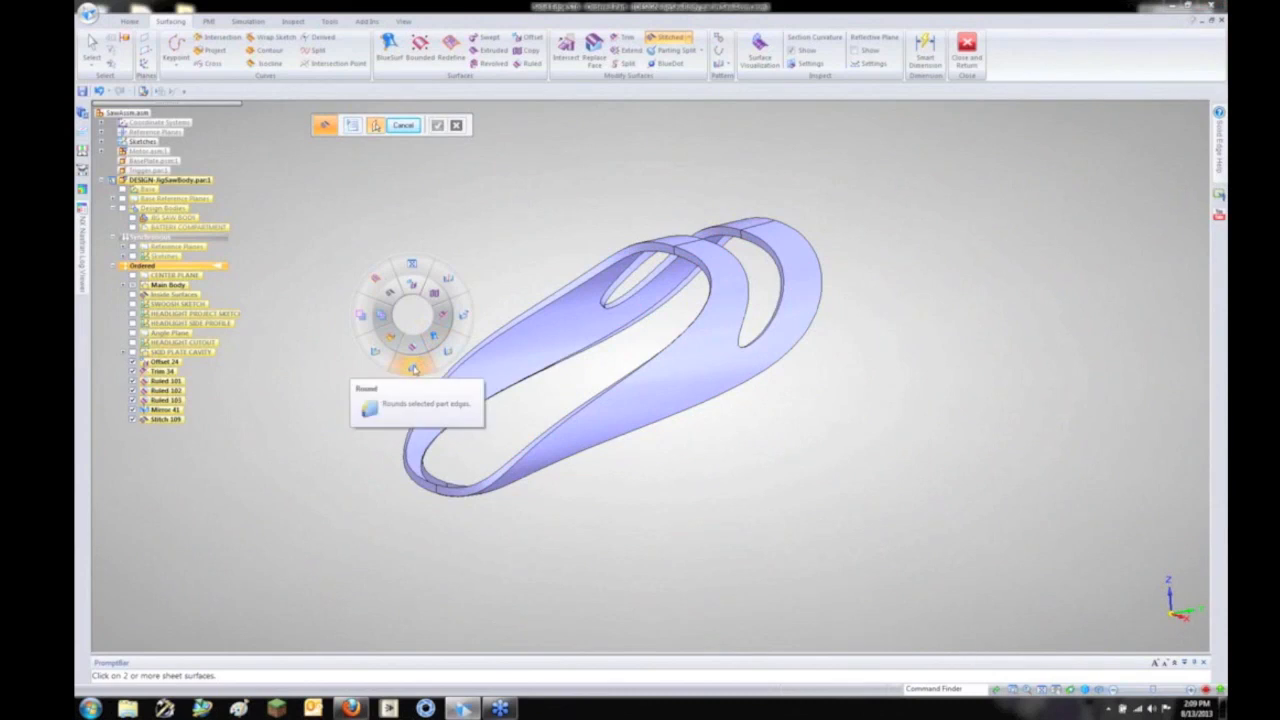
click(413, 369)
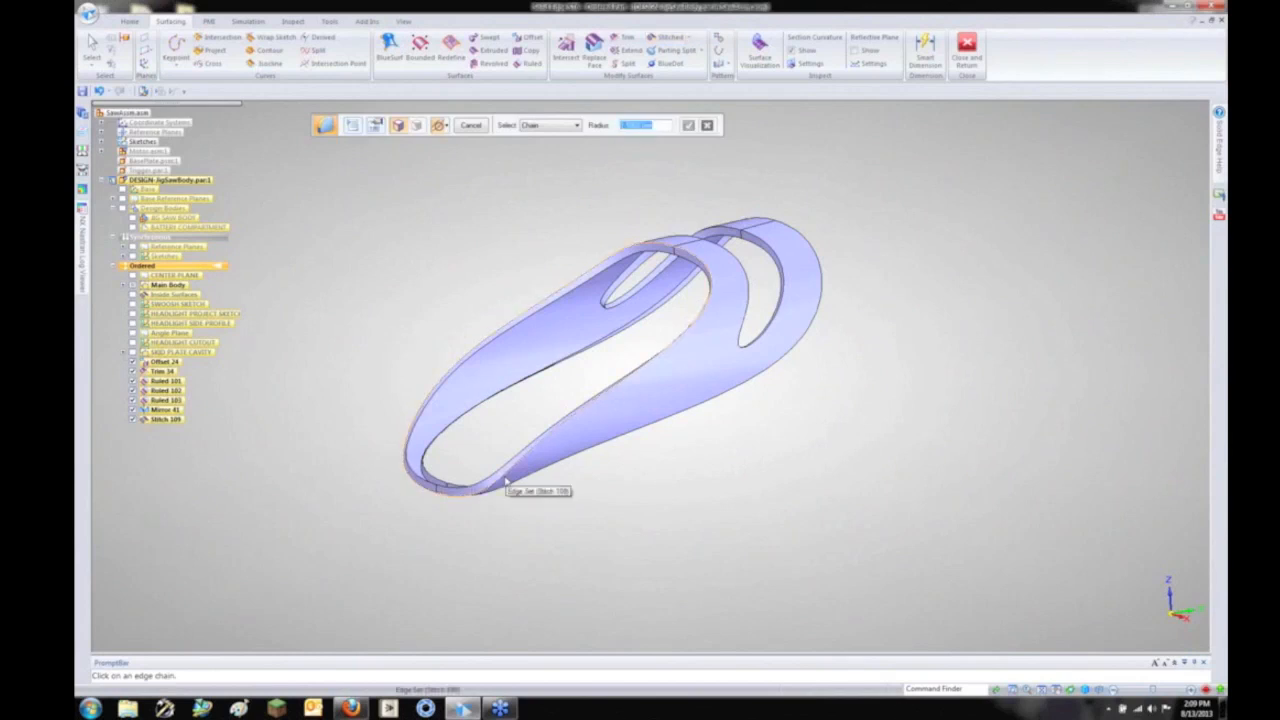
click(507, 483)
click(763, 342)
click(808, 243)
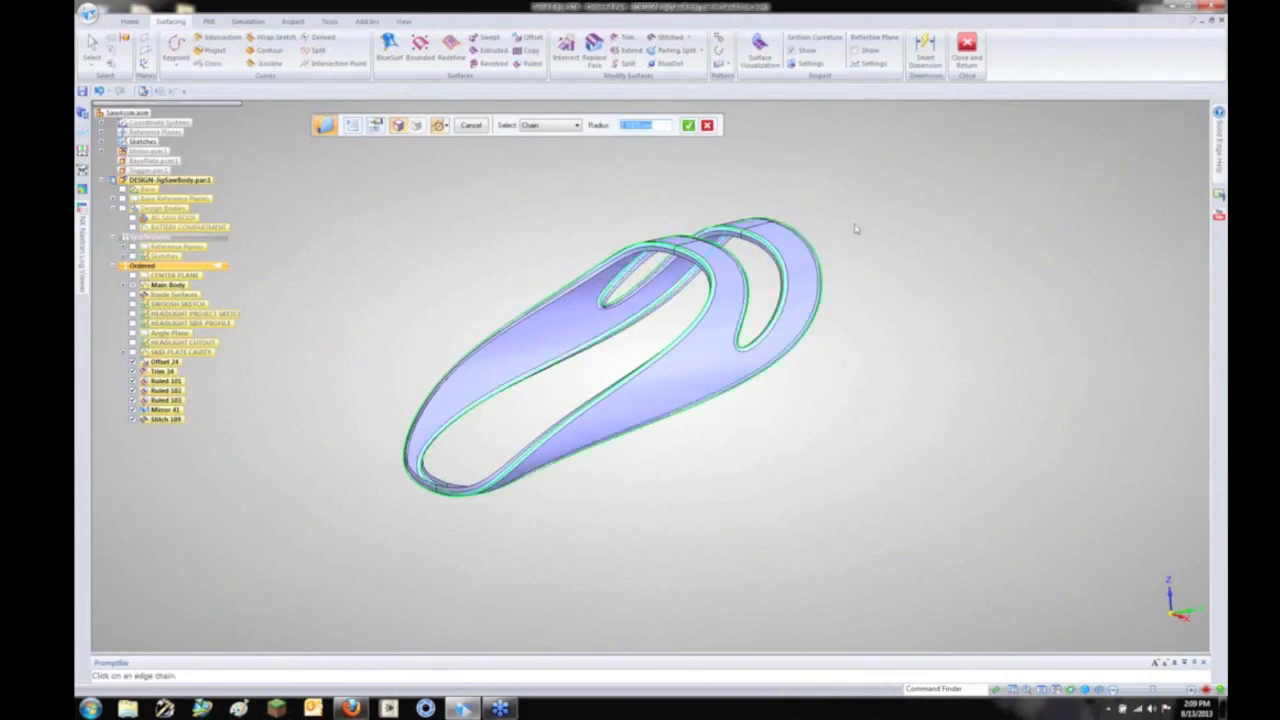
right_click(854, 226)
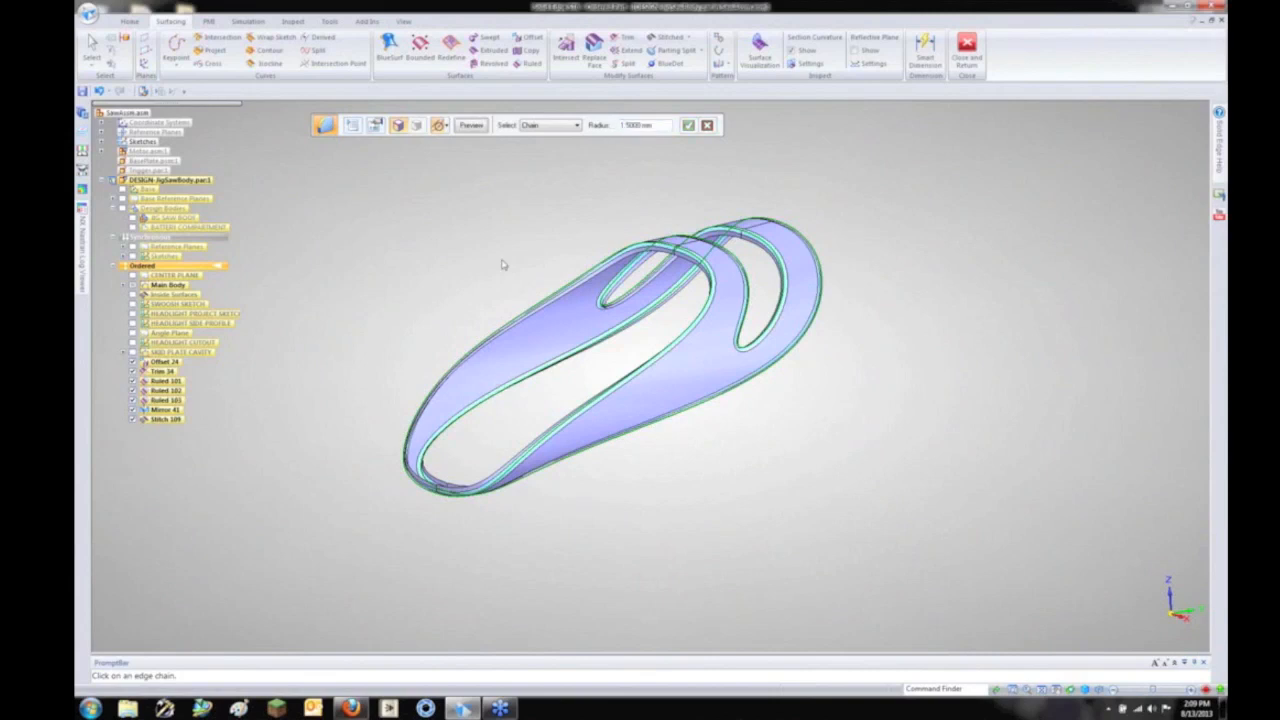
right_click(479, 256)
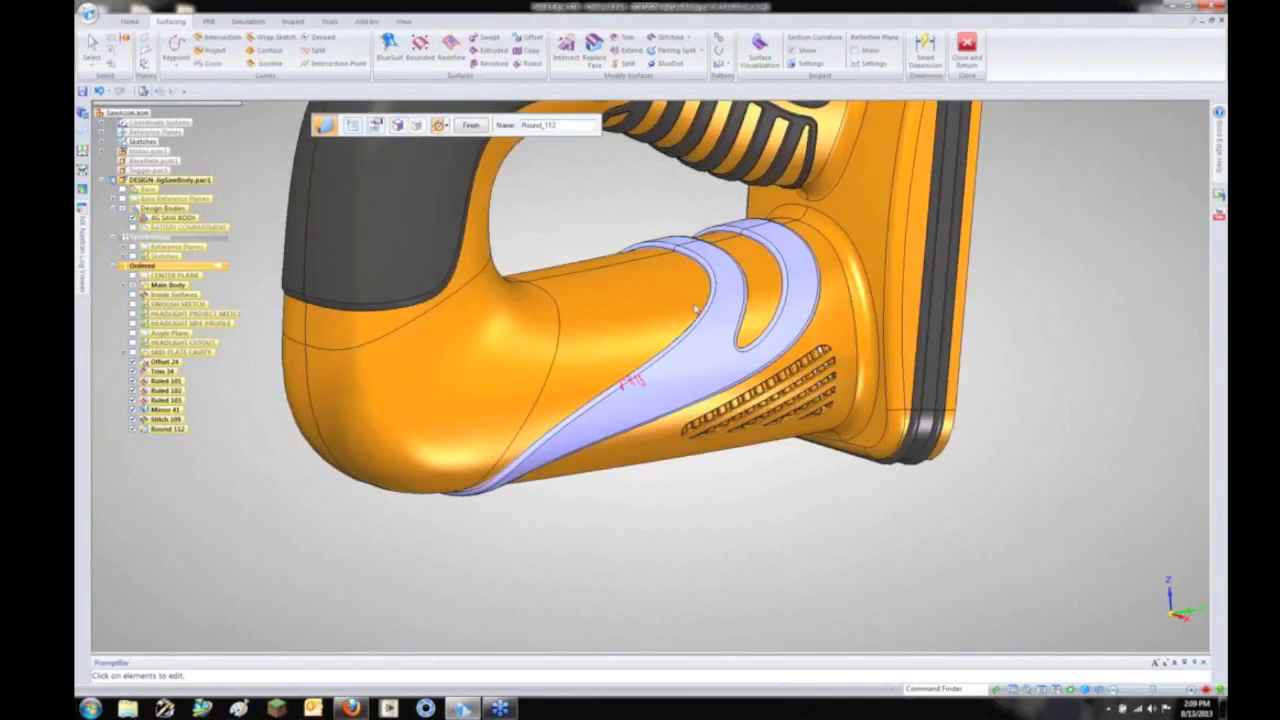
Step: Unite the rounded swoosh surface with the JIG SAW BODY as the target using the Union operation
right_click(1010, 316)
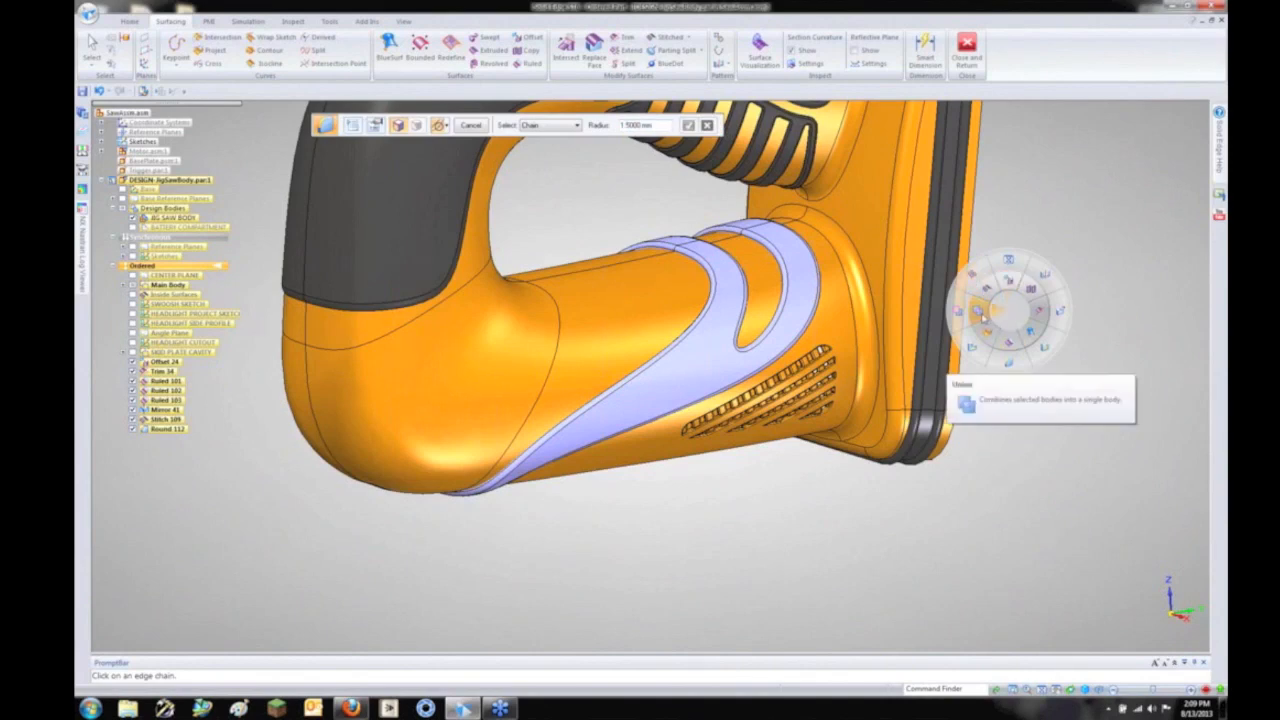
click(979, 312)
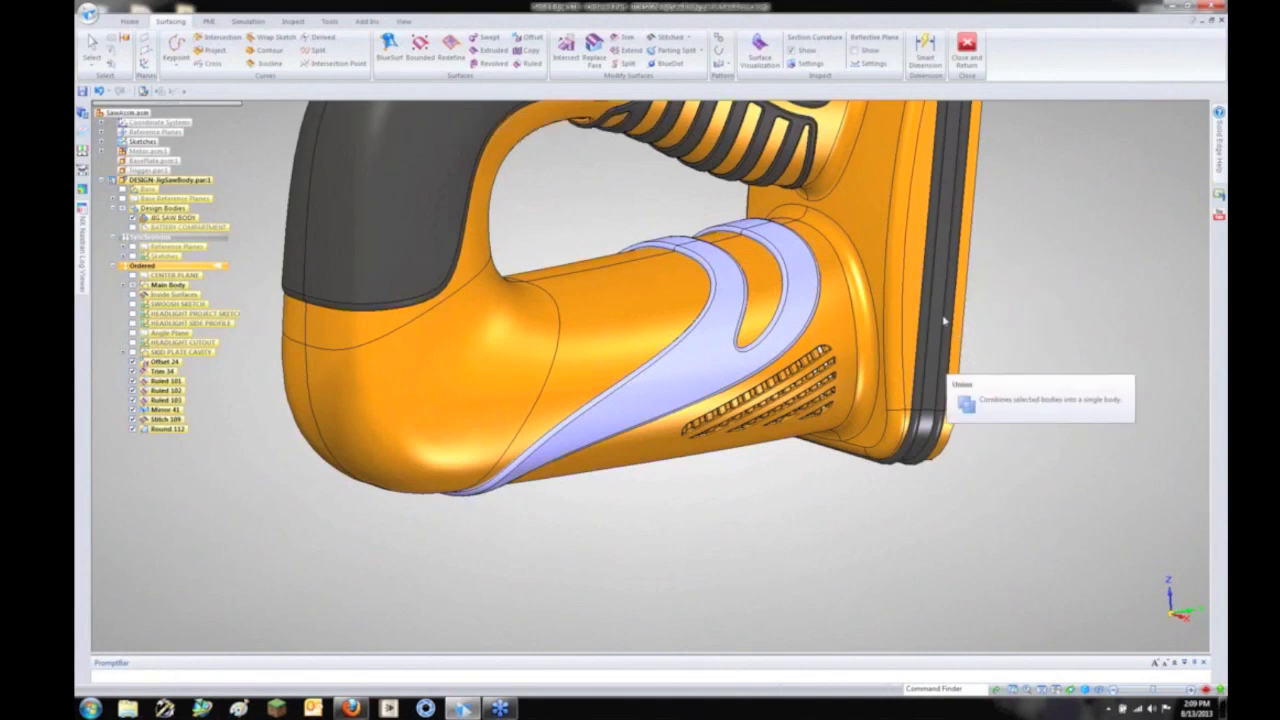
click(672, 323)
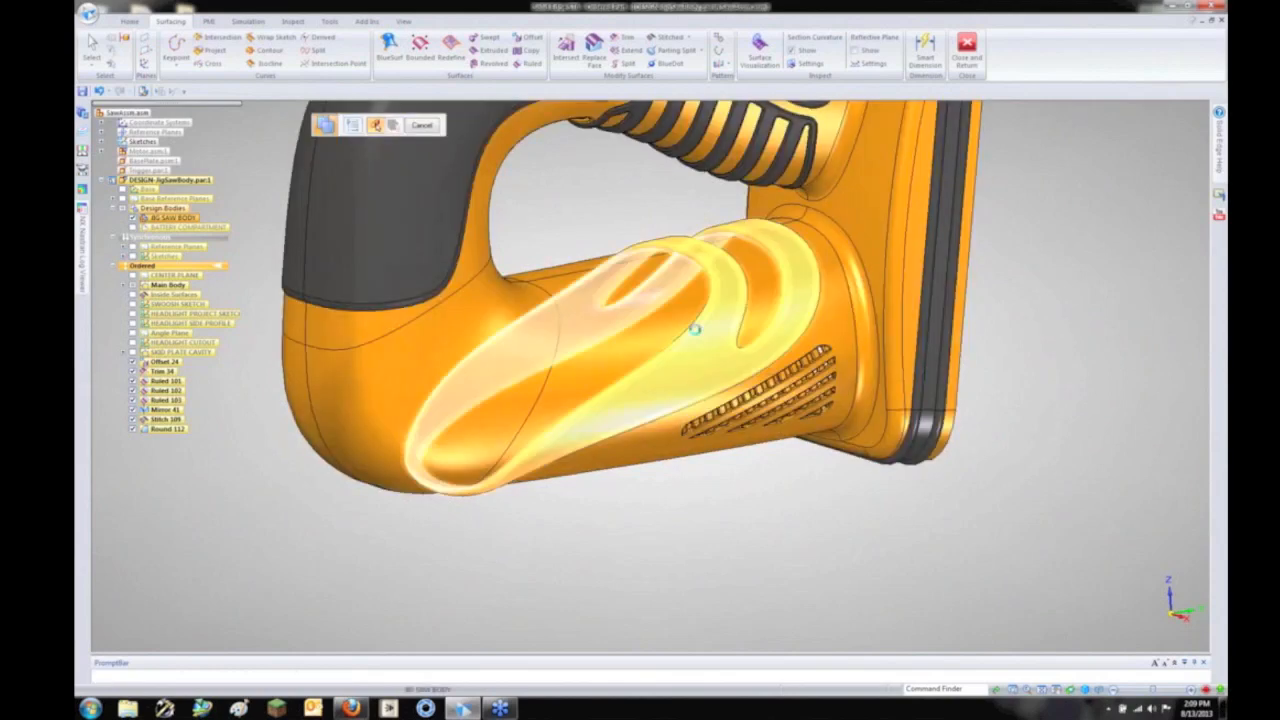
click(695, 330)
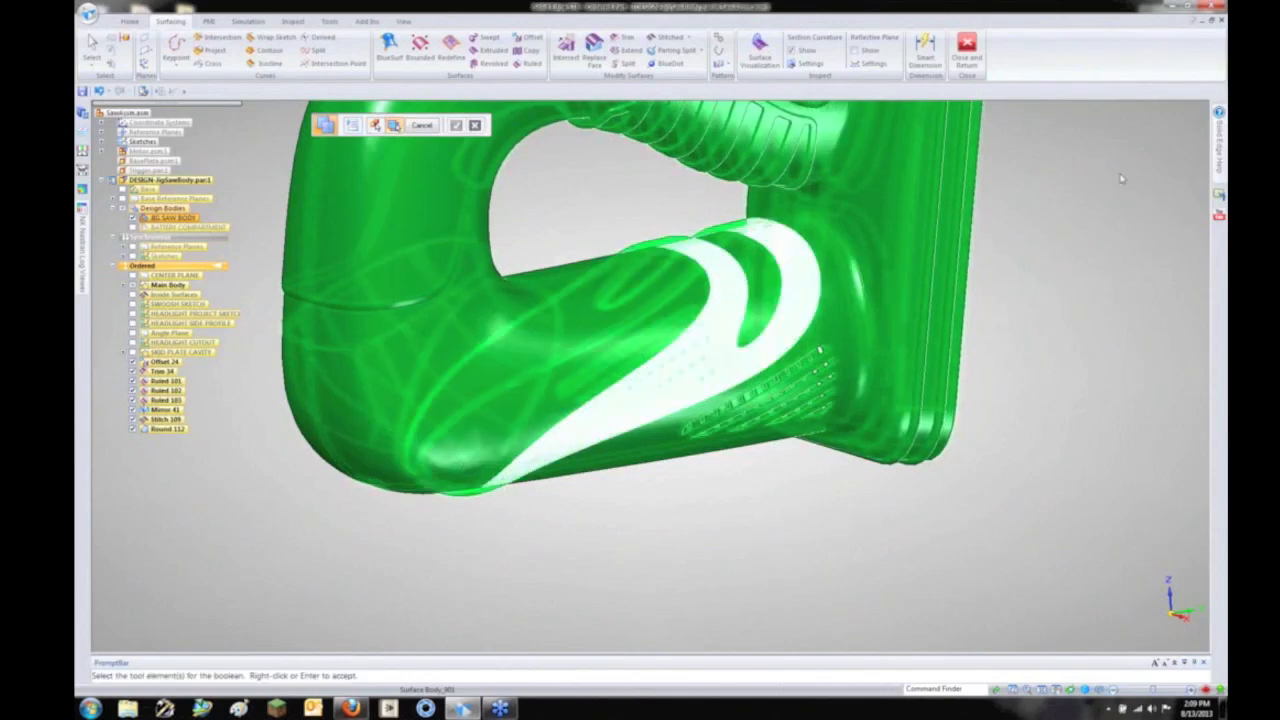
right_click(1090, 232)
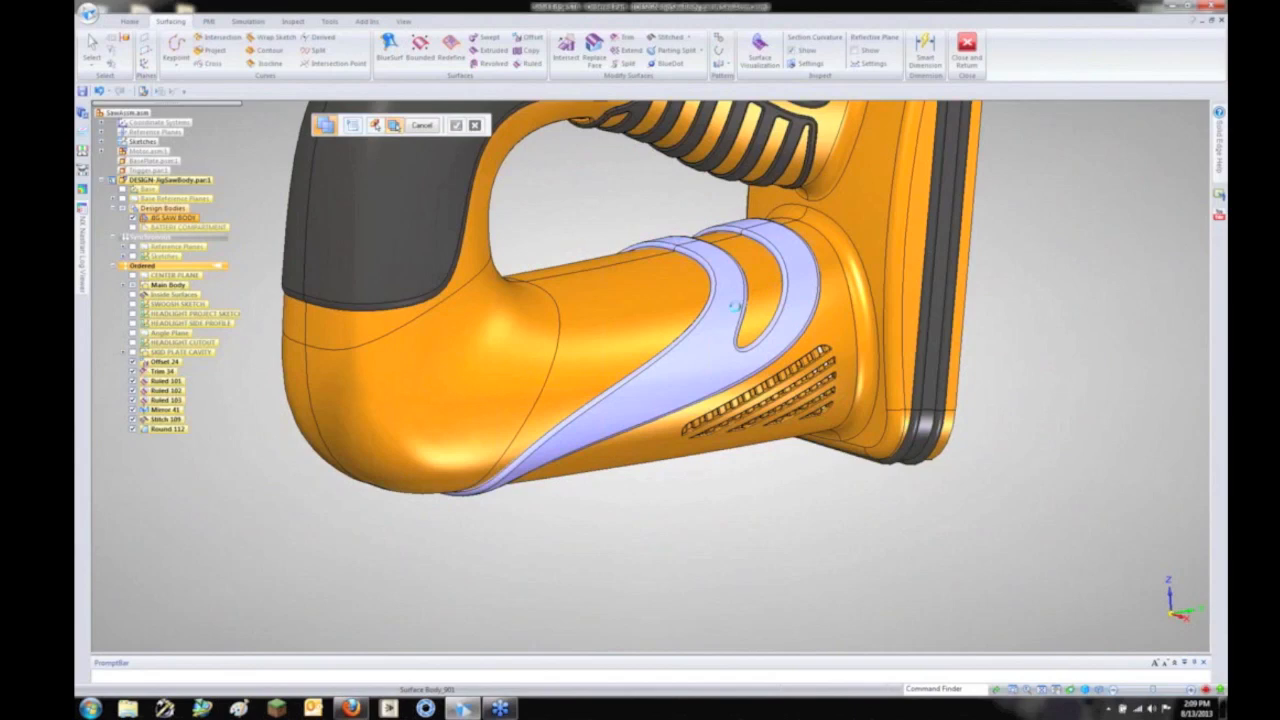
right_click(734, 308)
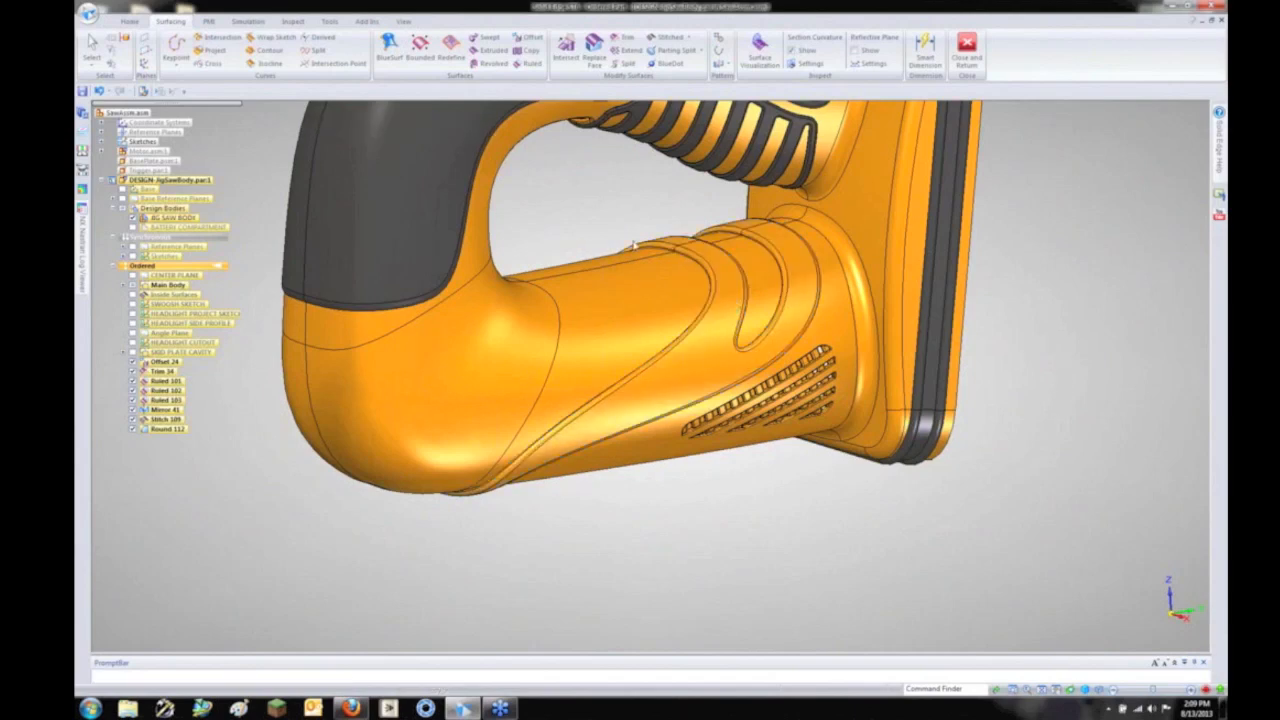
shift+middle_drag(549, 237, 580, 294)
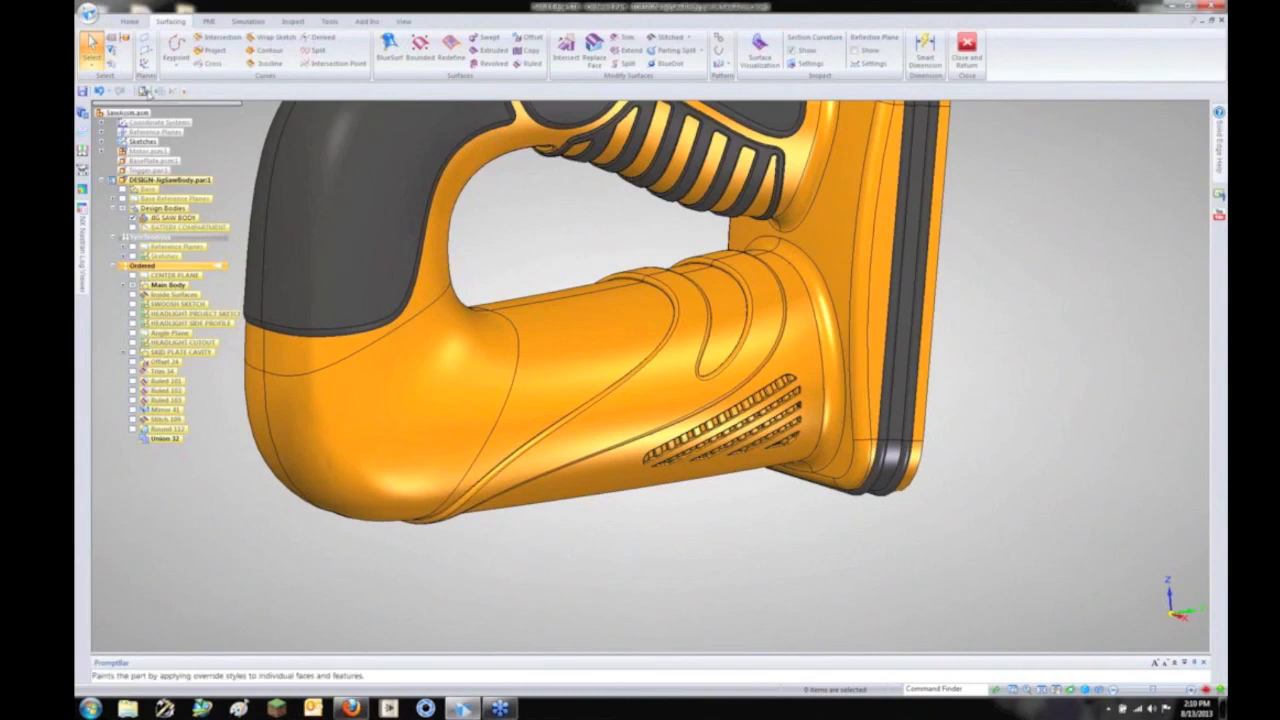
Step: Paint the united swoosh feature Black (dull), selecting by Feature
click(143, 90)
click(425, 126)
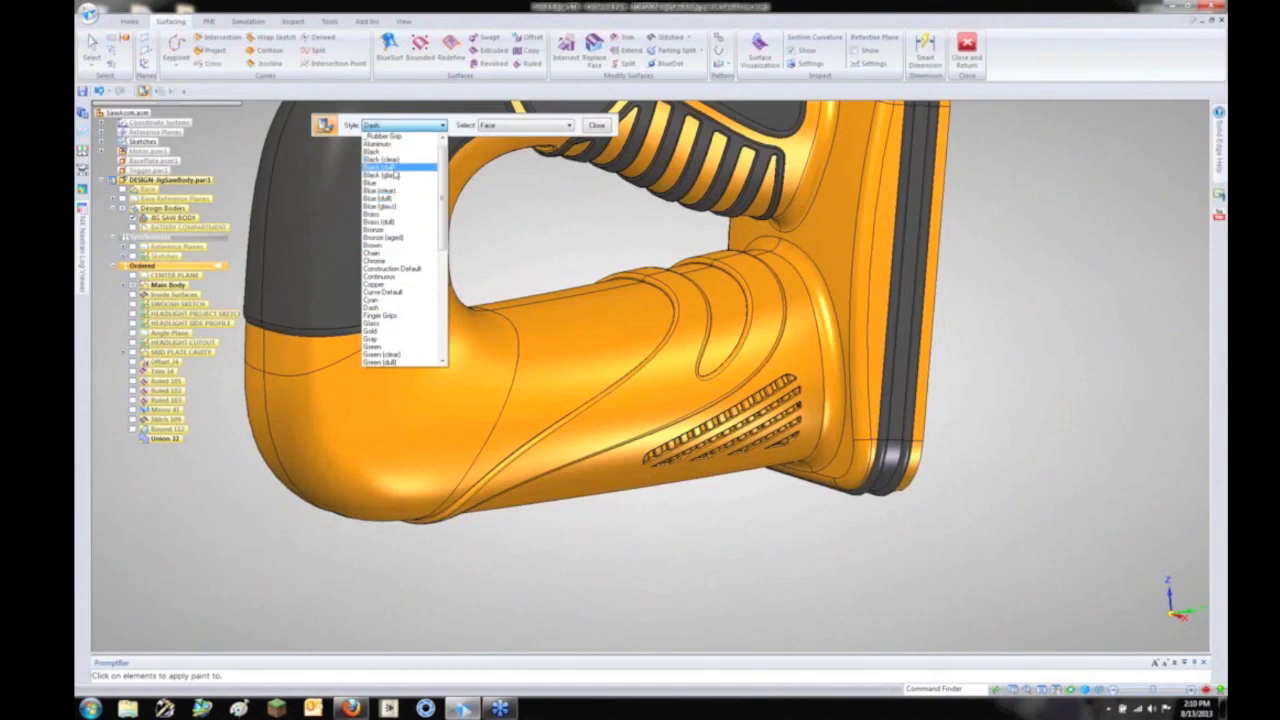
click(395, 168)
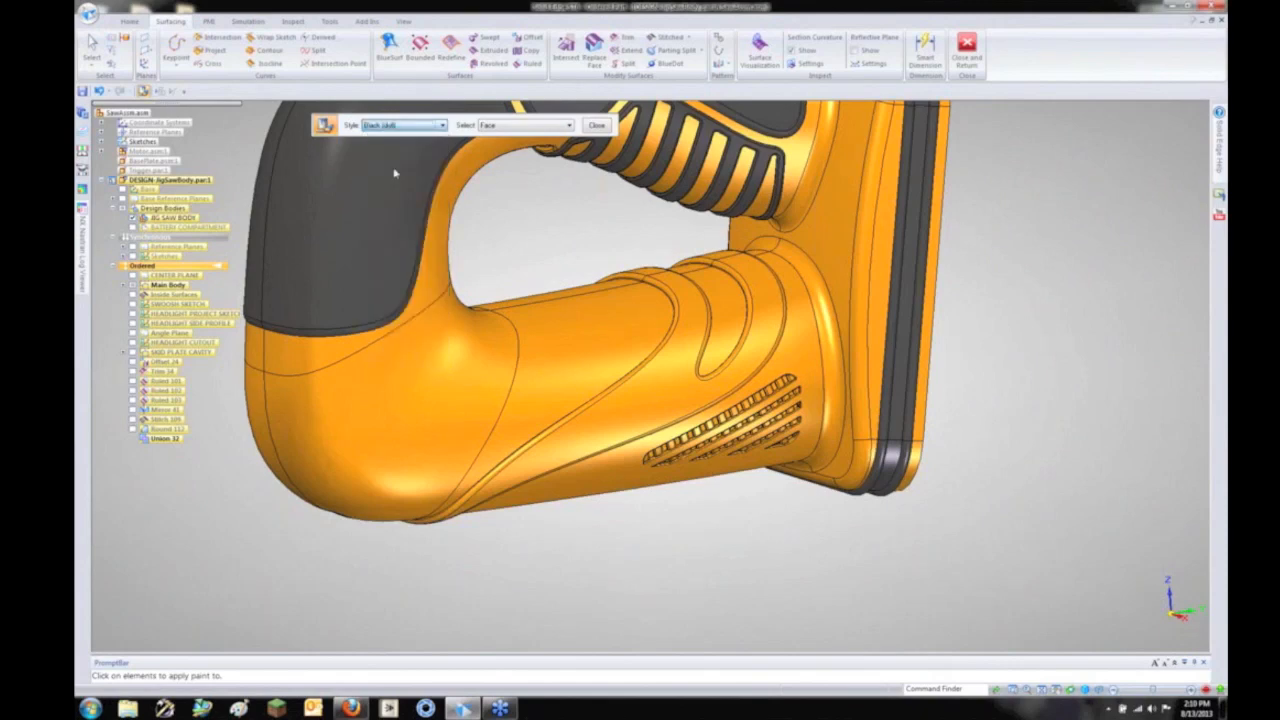
click(509, 126)
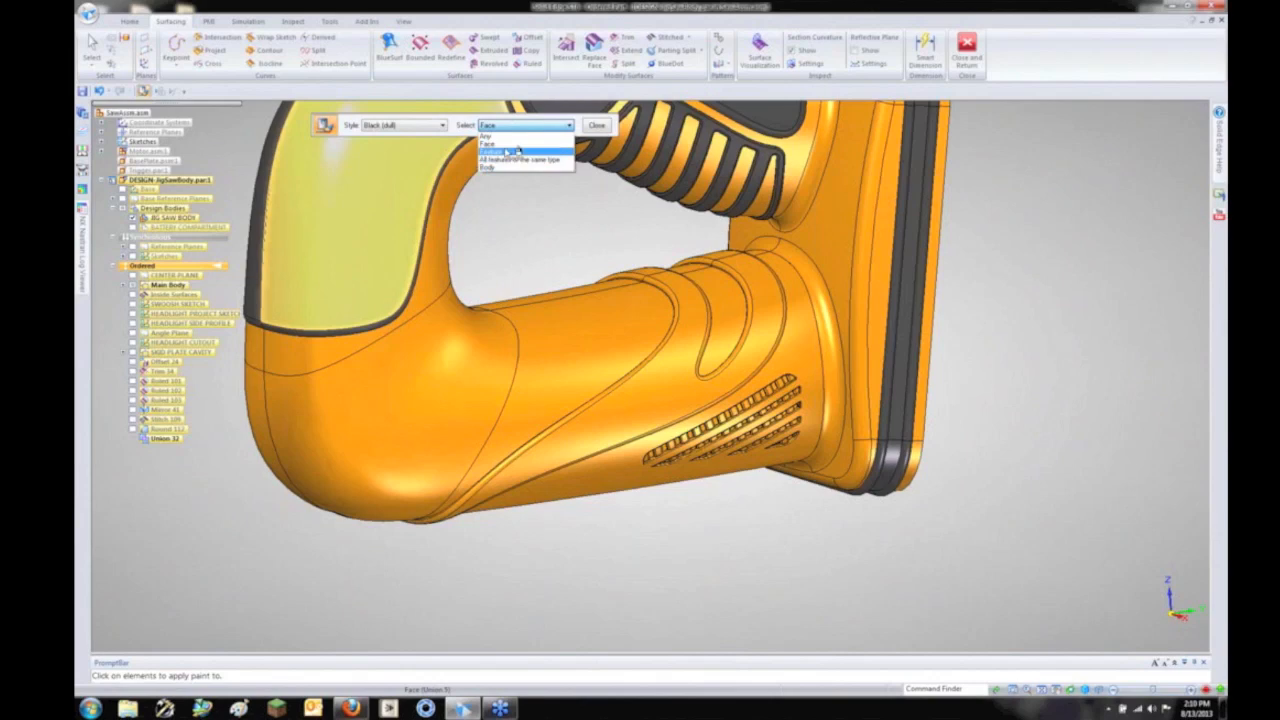
click(514, 151)
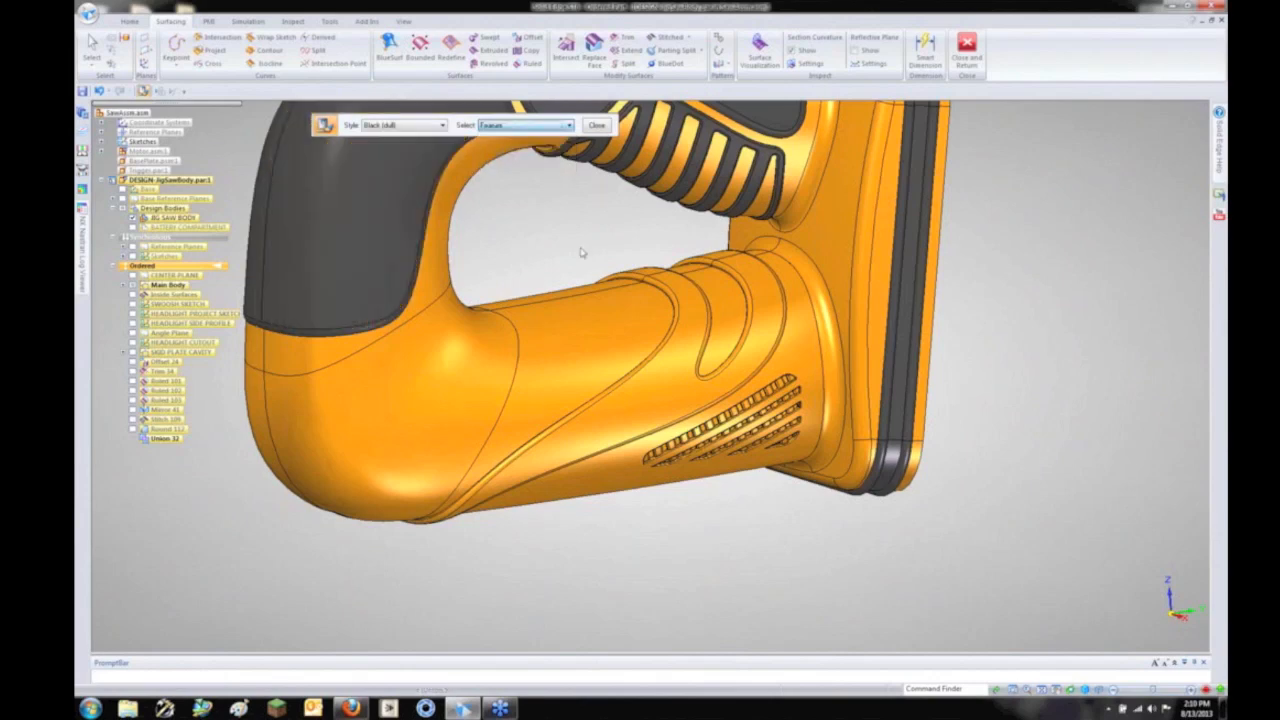
click(646, 275)
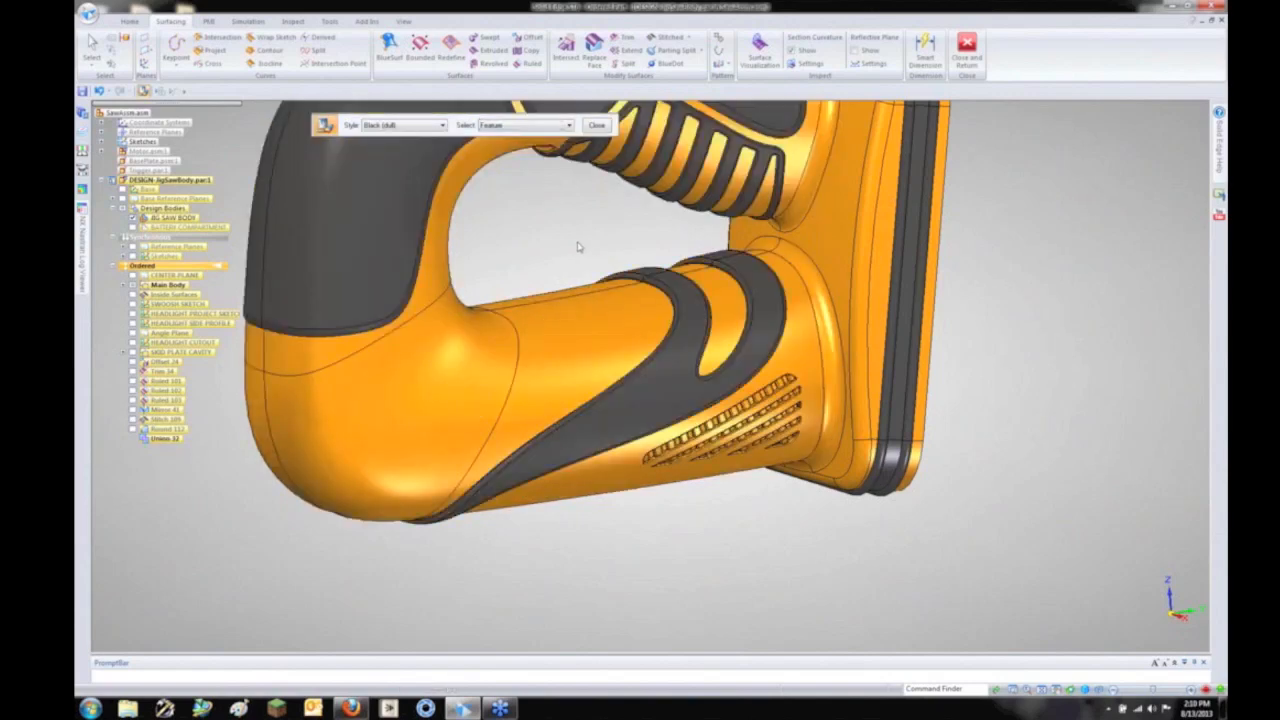
key(Escape)
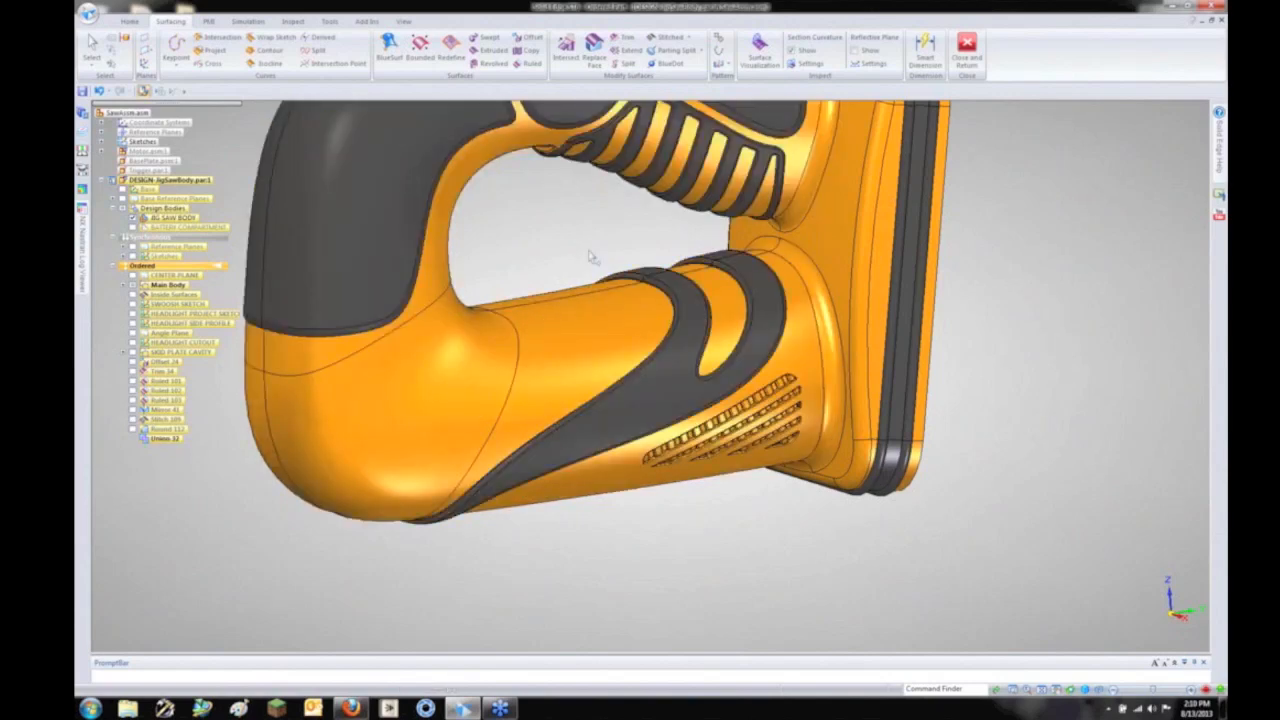
Step: Copy the handle faces inside the housing into a new construction surface
scroll(590, 257, down, 3)
scroll(976, 372, down, 1)
middle_drag(980, 373, 390, 430)
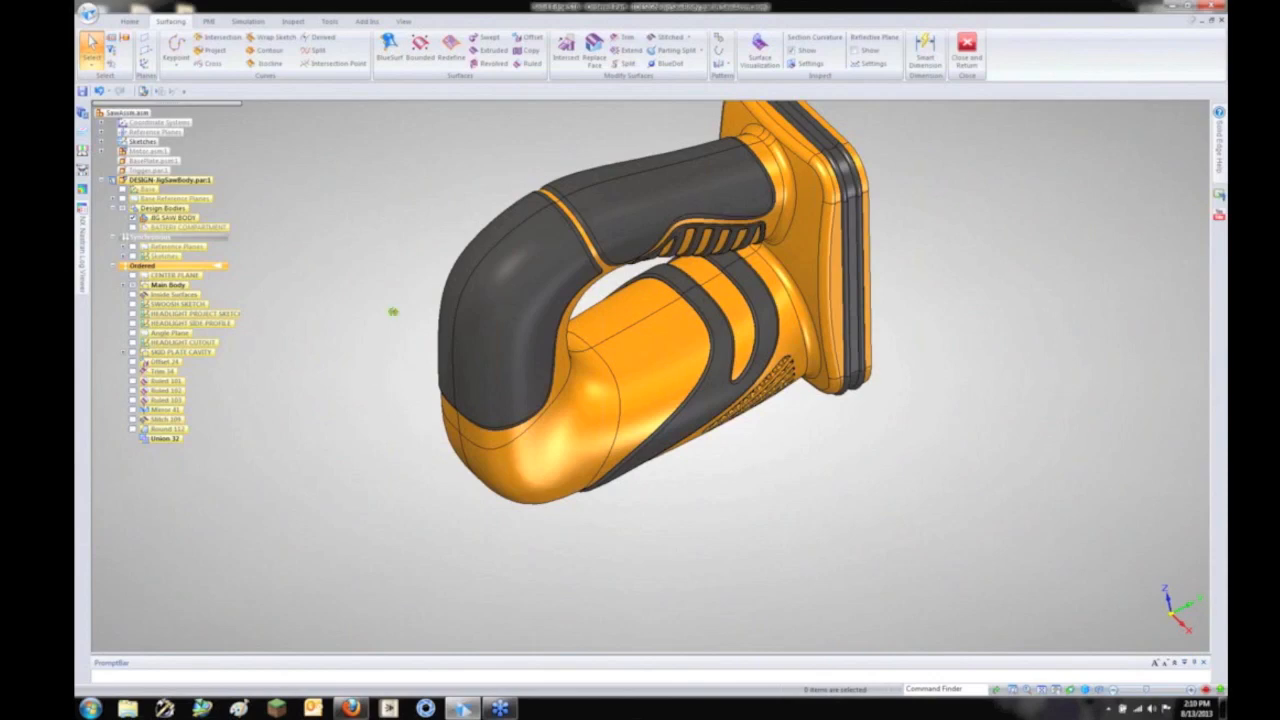
middle_drag(393, 312, 329, 138)
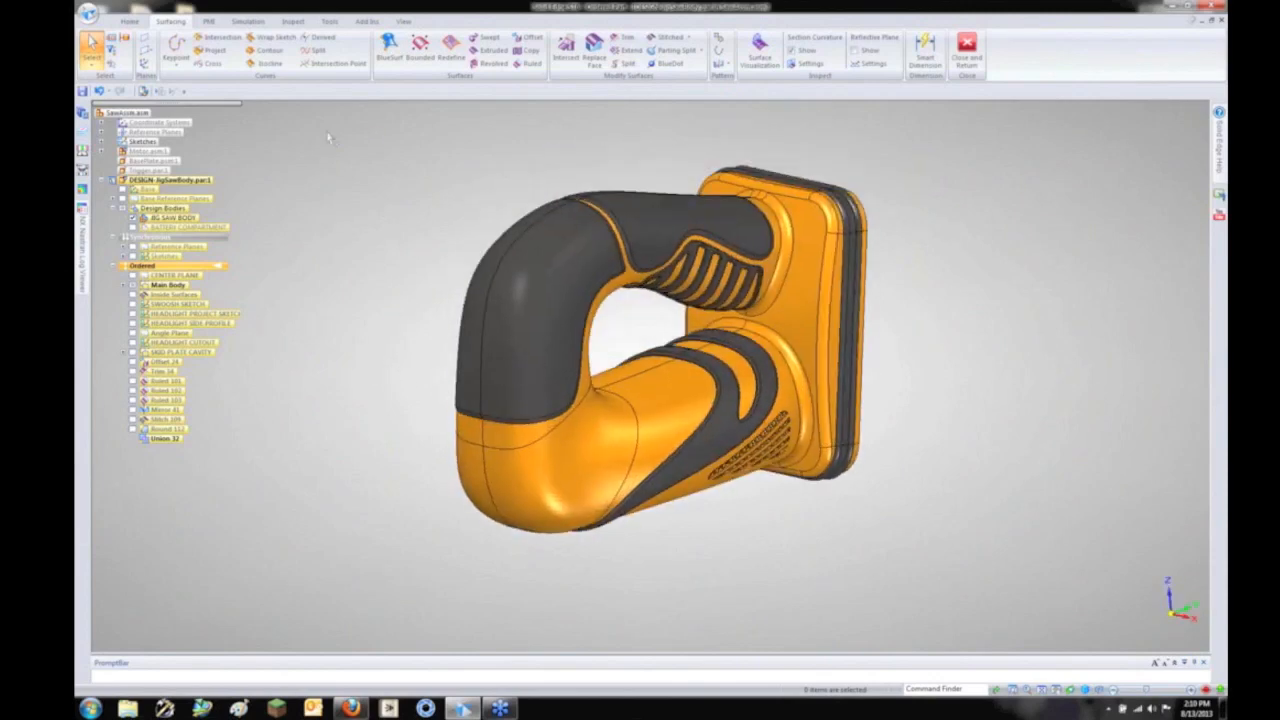
right_click(345, 234)
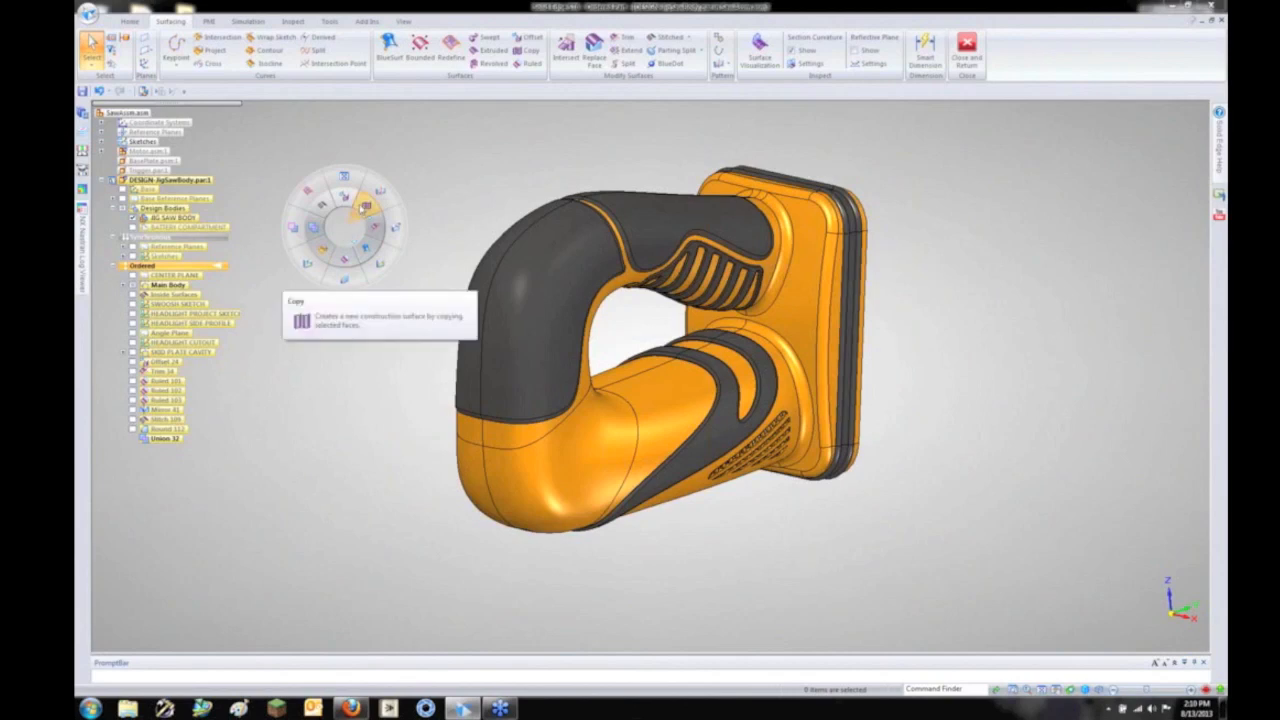
click(364, 208)
middle_drag(648, 321, 417, 349)
right_click(398, 350)
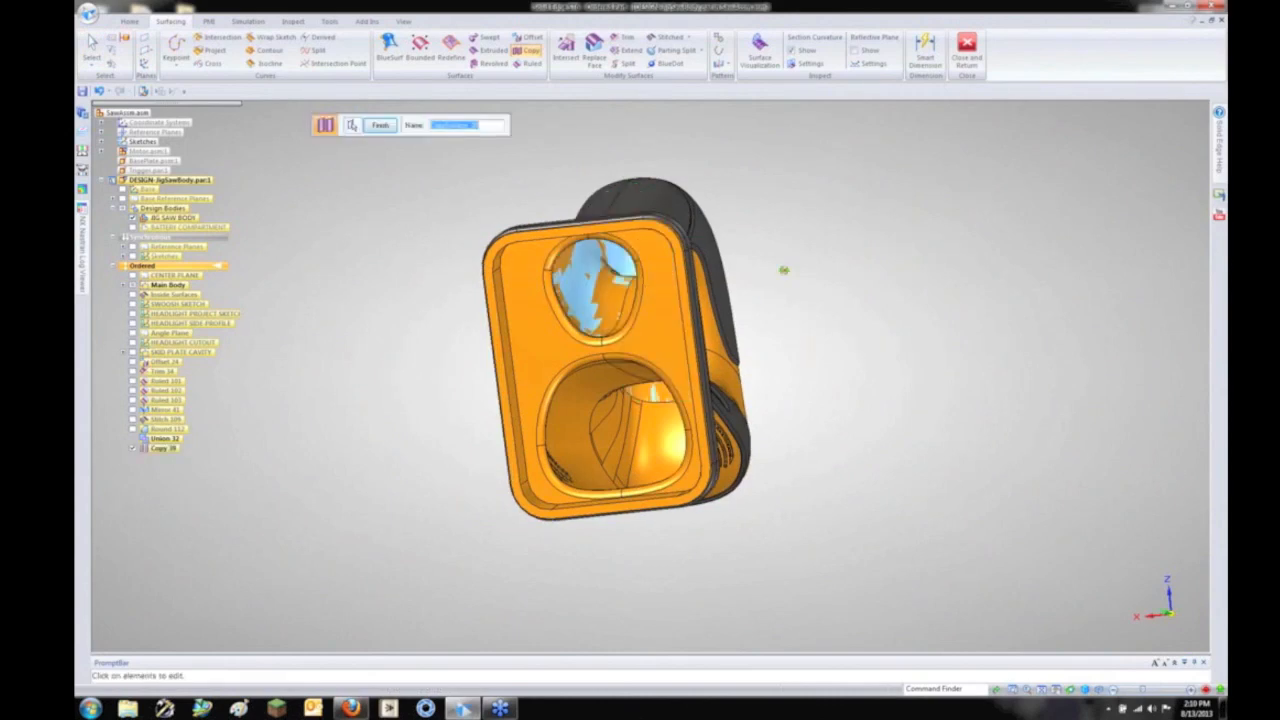
middle_drag(784, 270, 640, 292)
right_click(343, 273)
key(Escape)
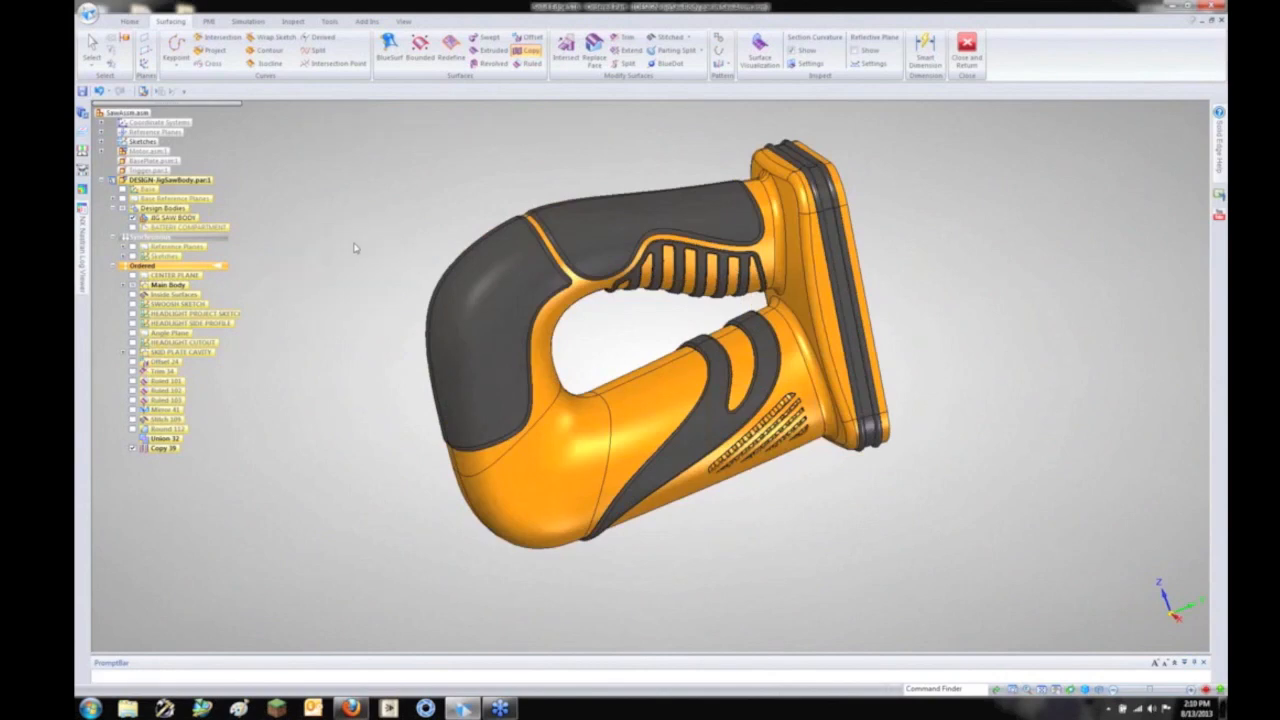
Step: Offset the rear handle grip face outward by 2 mm as a separate surface
right_drag(344, 231, 344, 200)
click(474, 292)
right_click(352, 298)
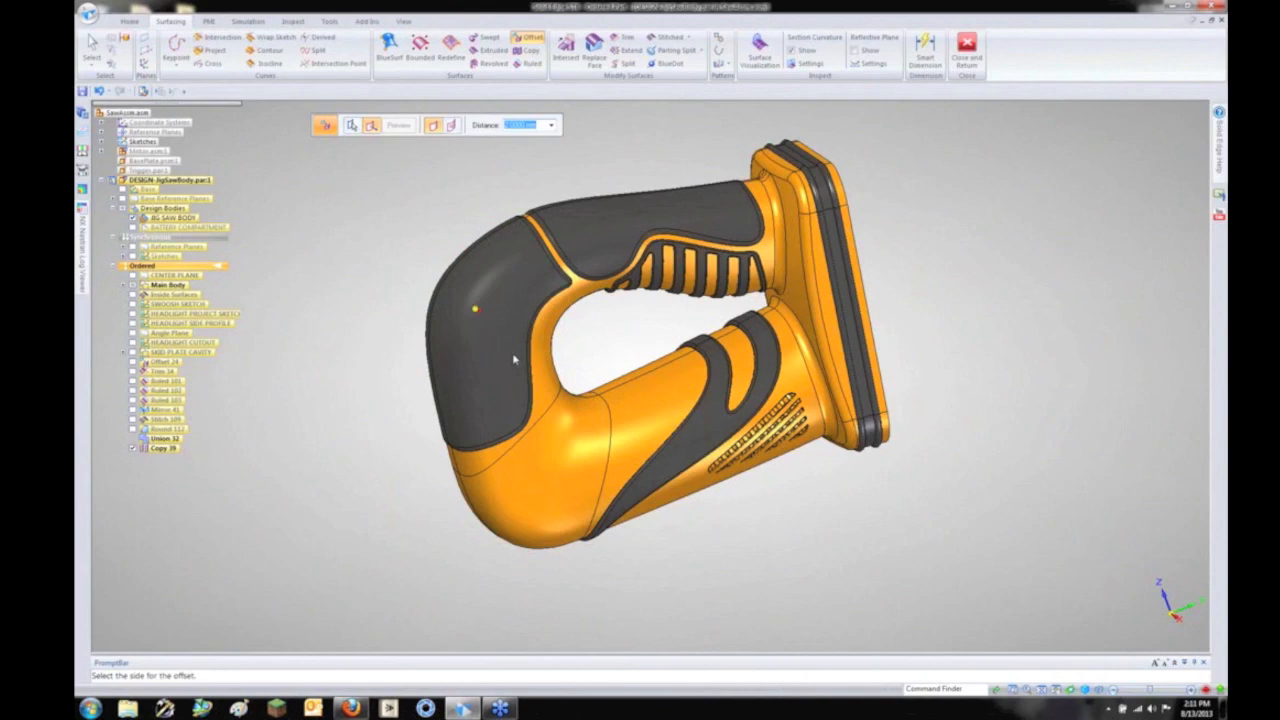
middle_drag(430, 372, 981, 332)
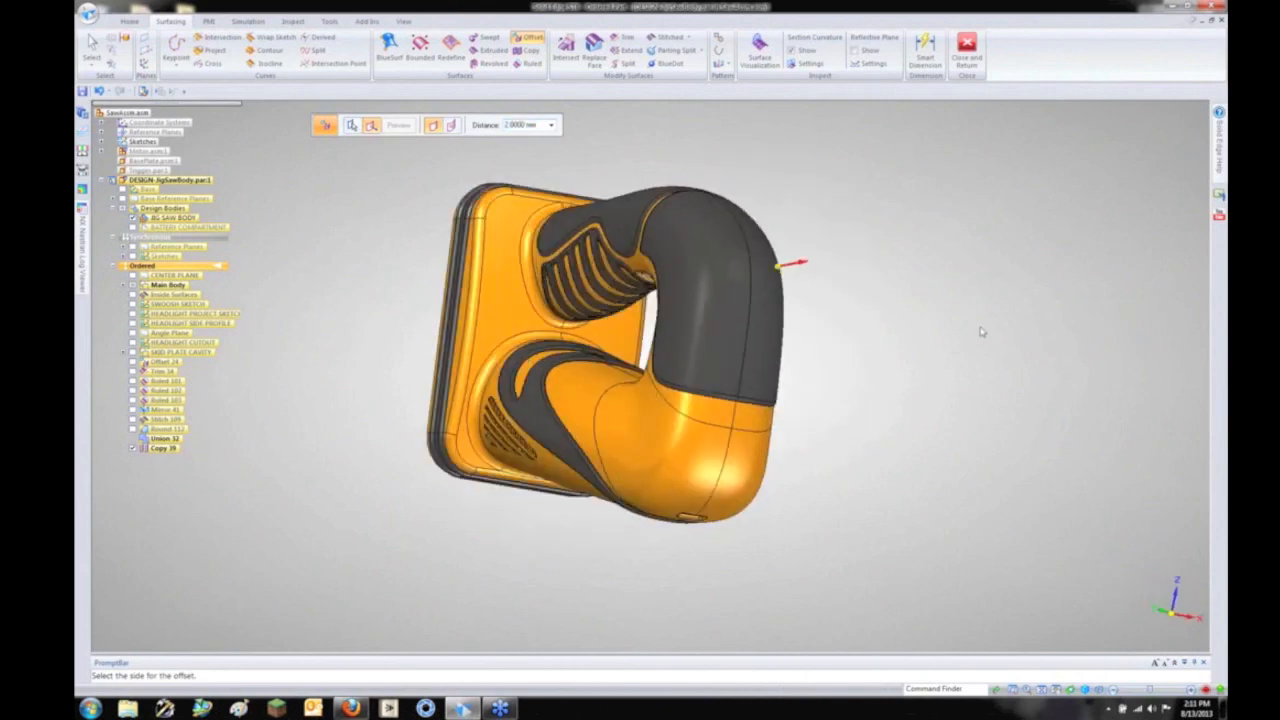
click(981, 332)
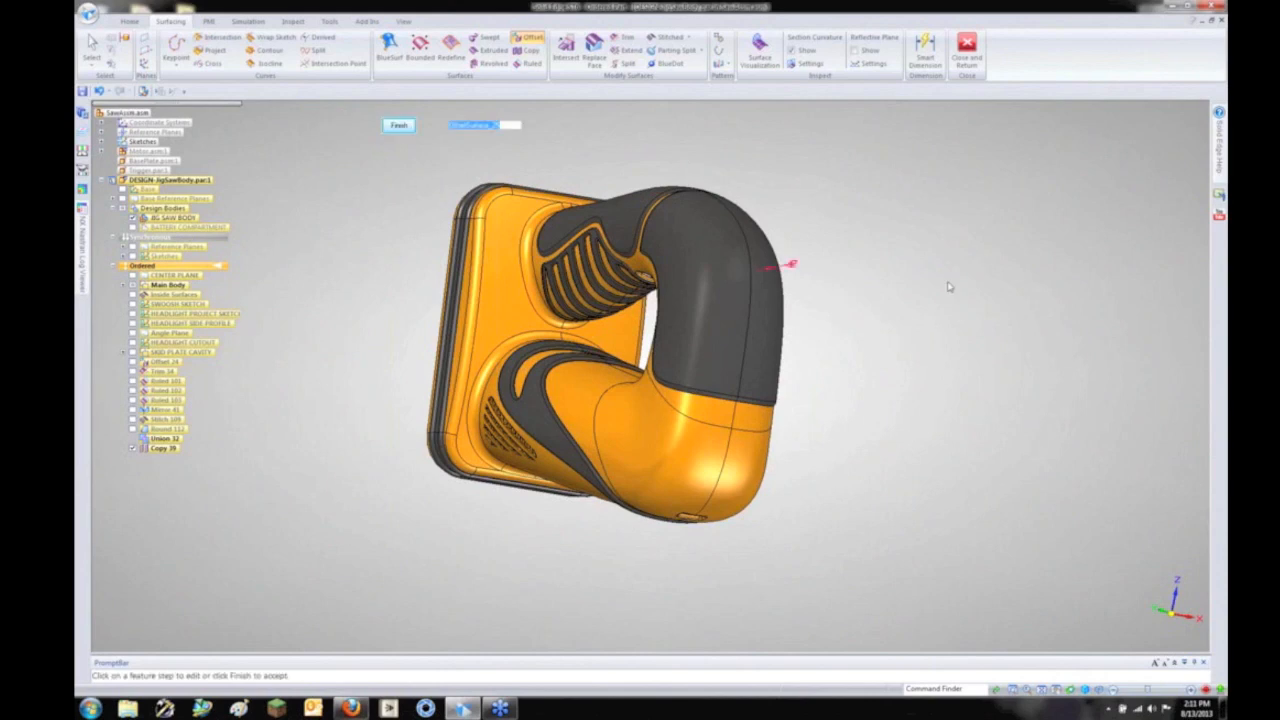
right_click(946, 308)
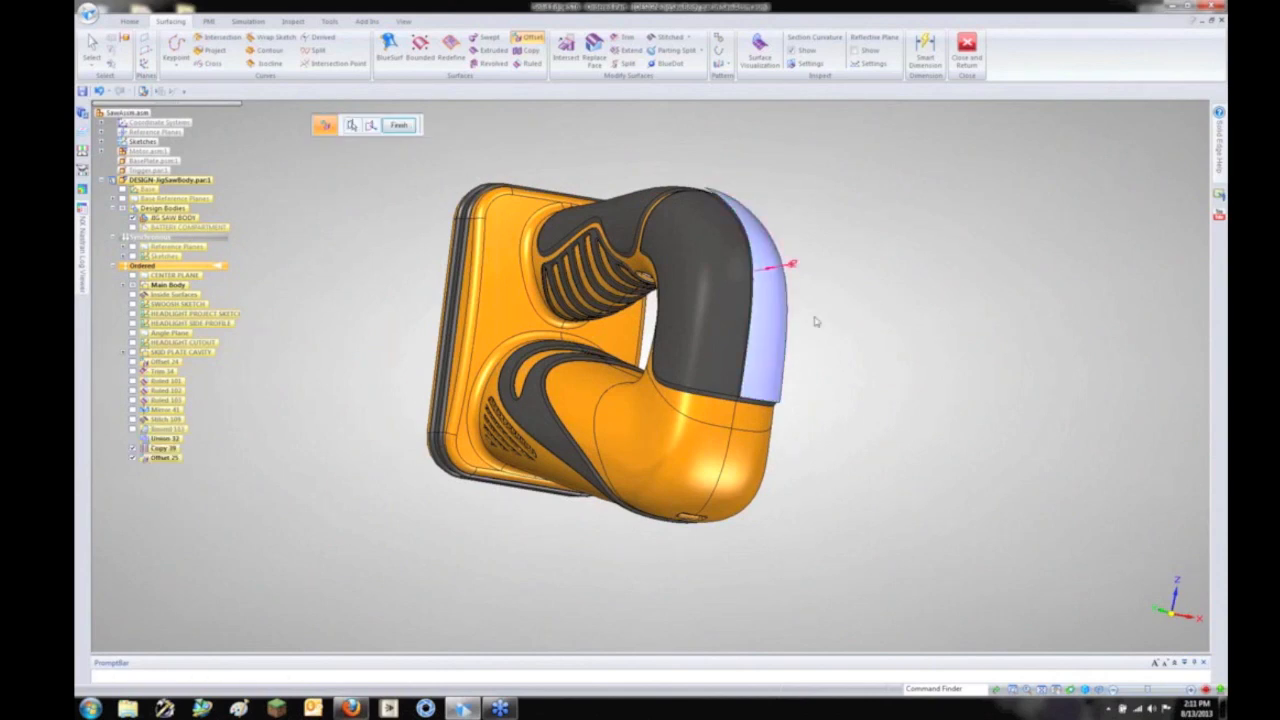
middle_drag(815, 316, 565, 322)
key(Escape)
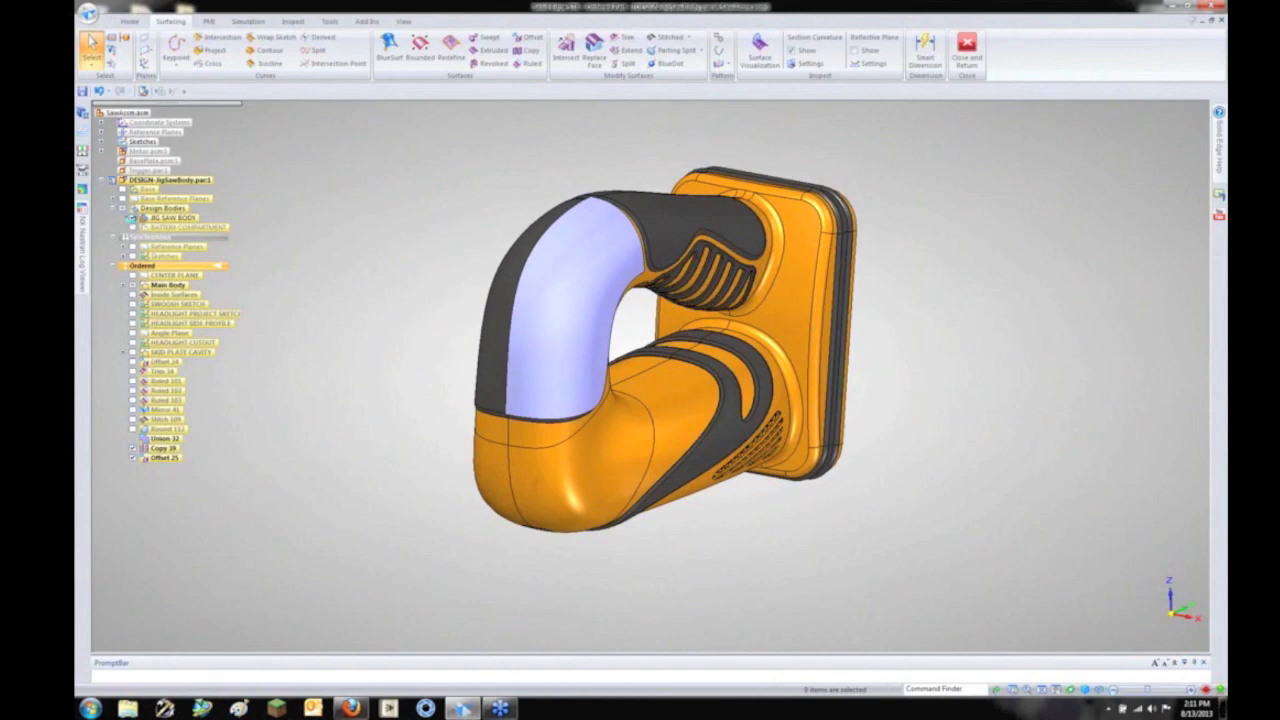
Step: Hide the JIG SAW BODY and display the HEADLIGHT PROJECT SKETCH beside the copied and offset surfaces
click(132, 218)
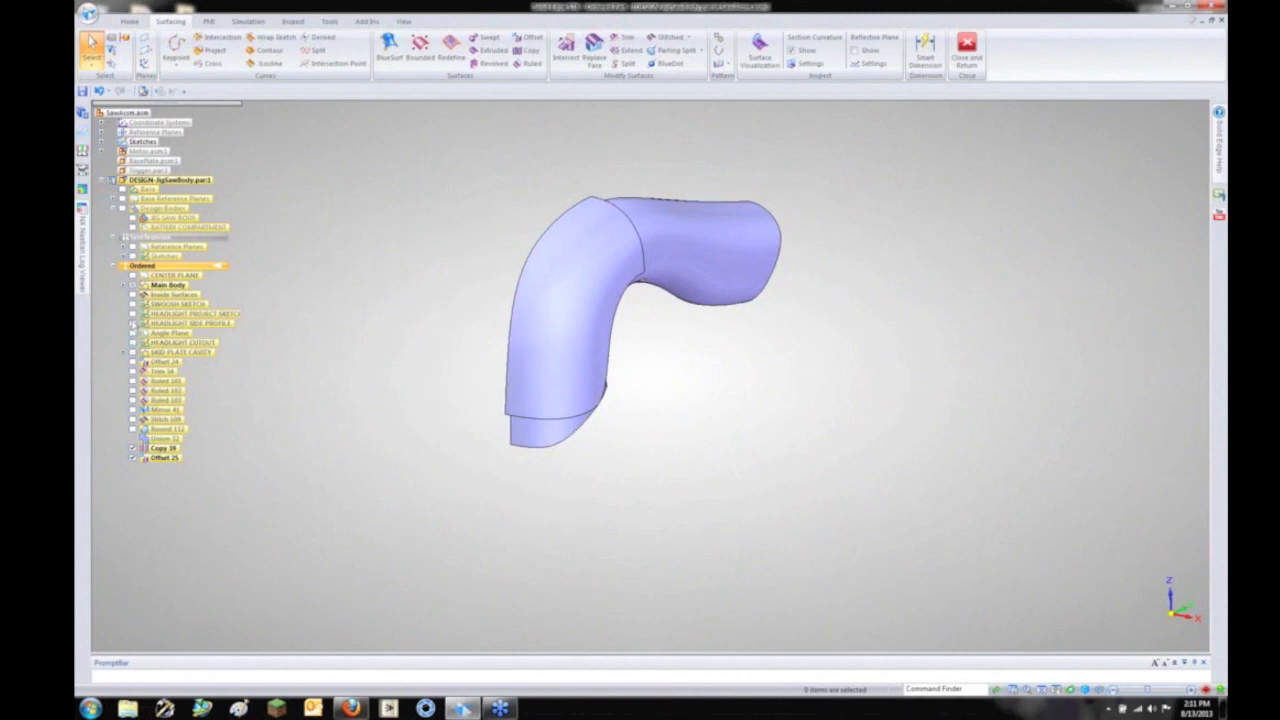
middle_drag(842, 351, 885, 363)
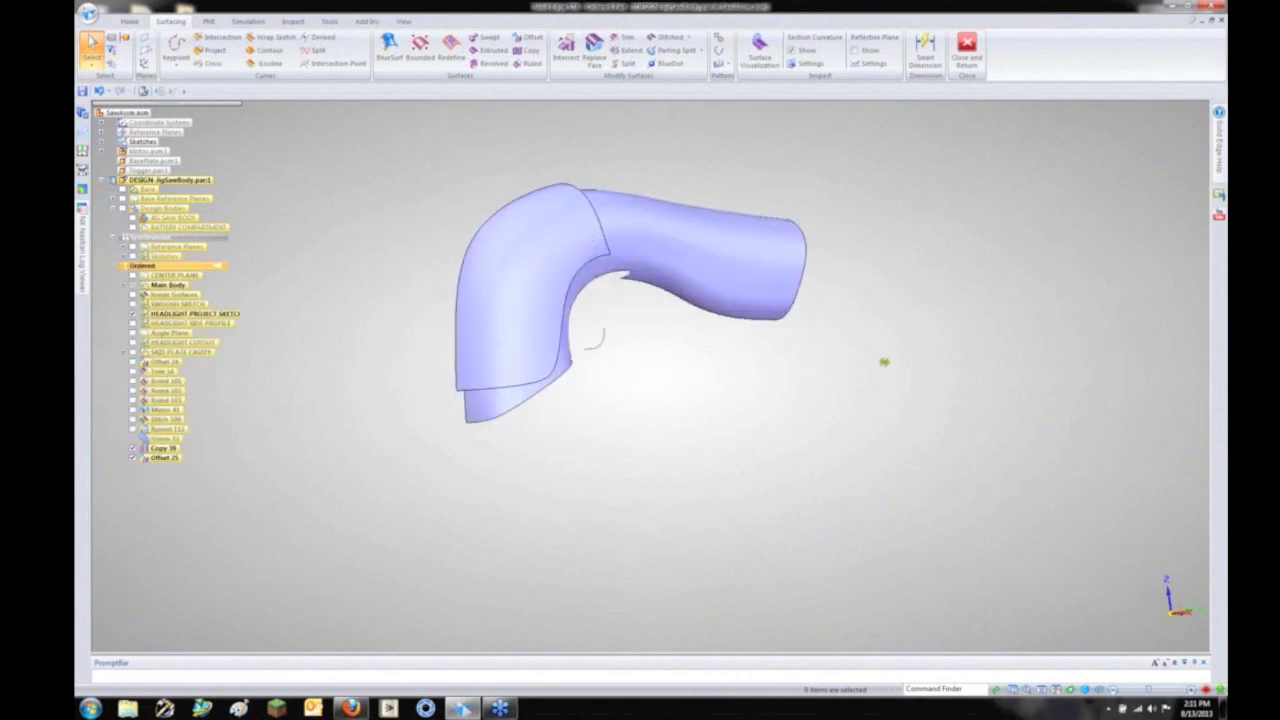
right_click(416, 247)
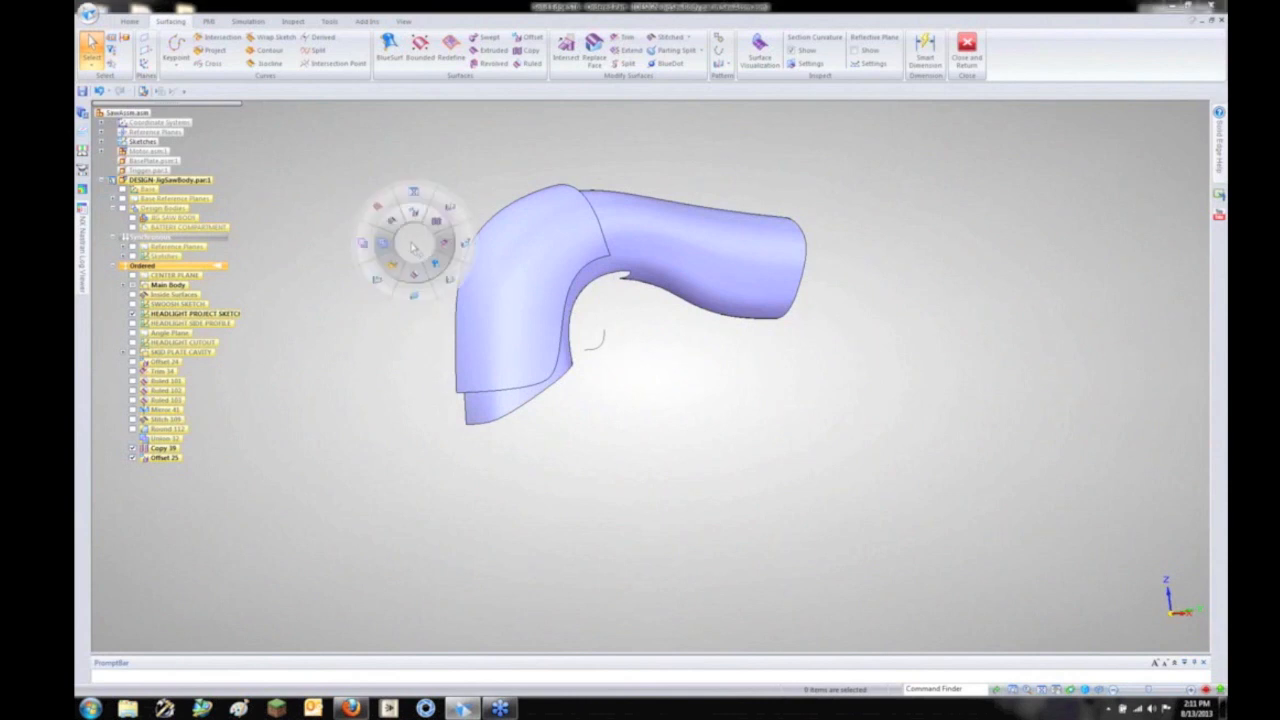
Step: Project the curve of the HEADLIGHT PROJECT SKETCH onto the offset handle surface
click(451, 46)
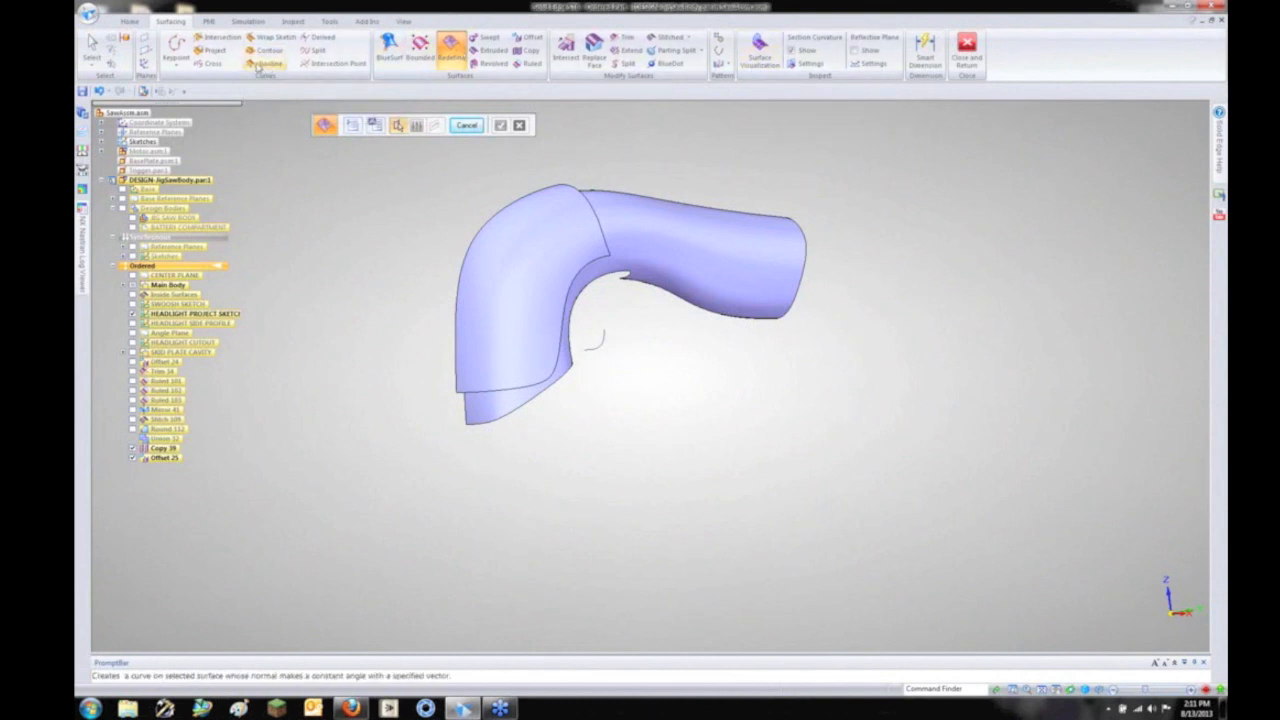
click(222, 53)
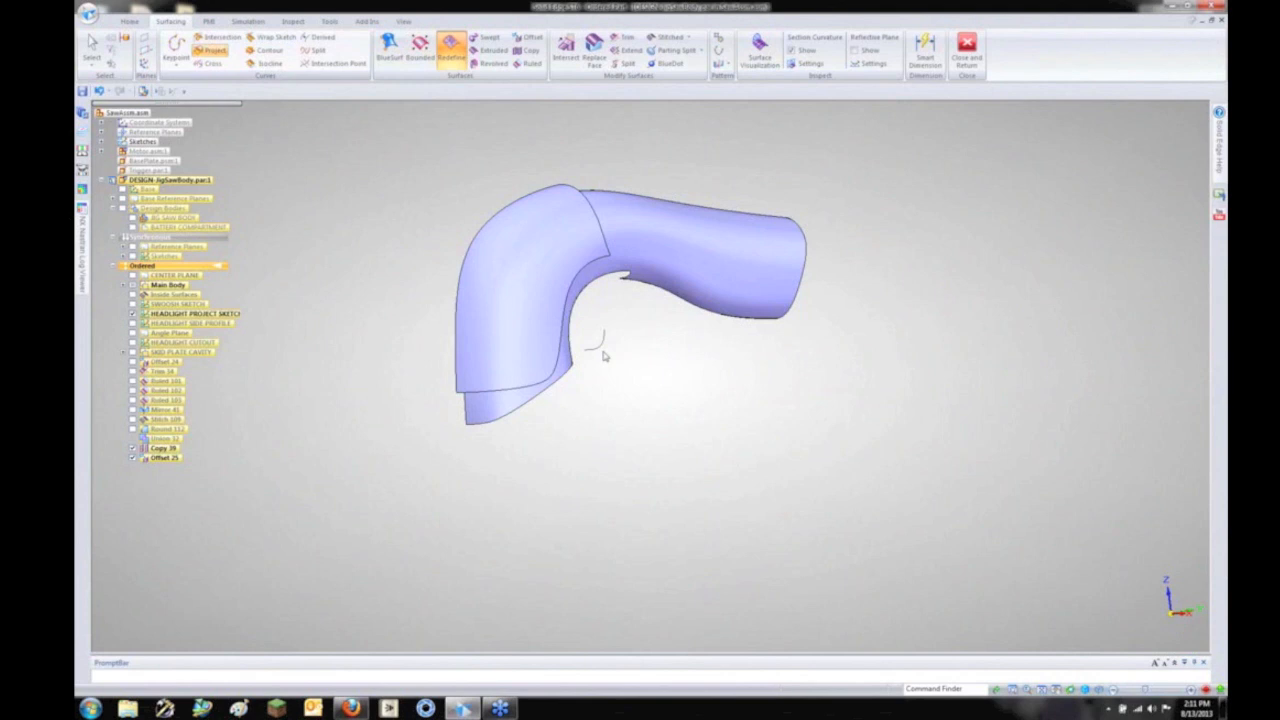
click(602, 347)
right_click(490, 311)
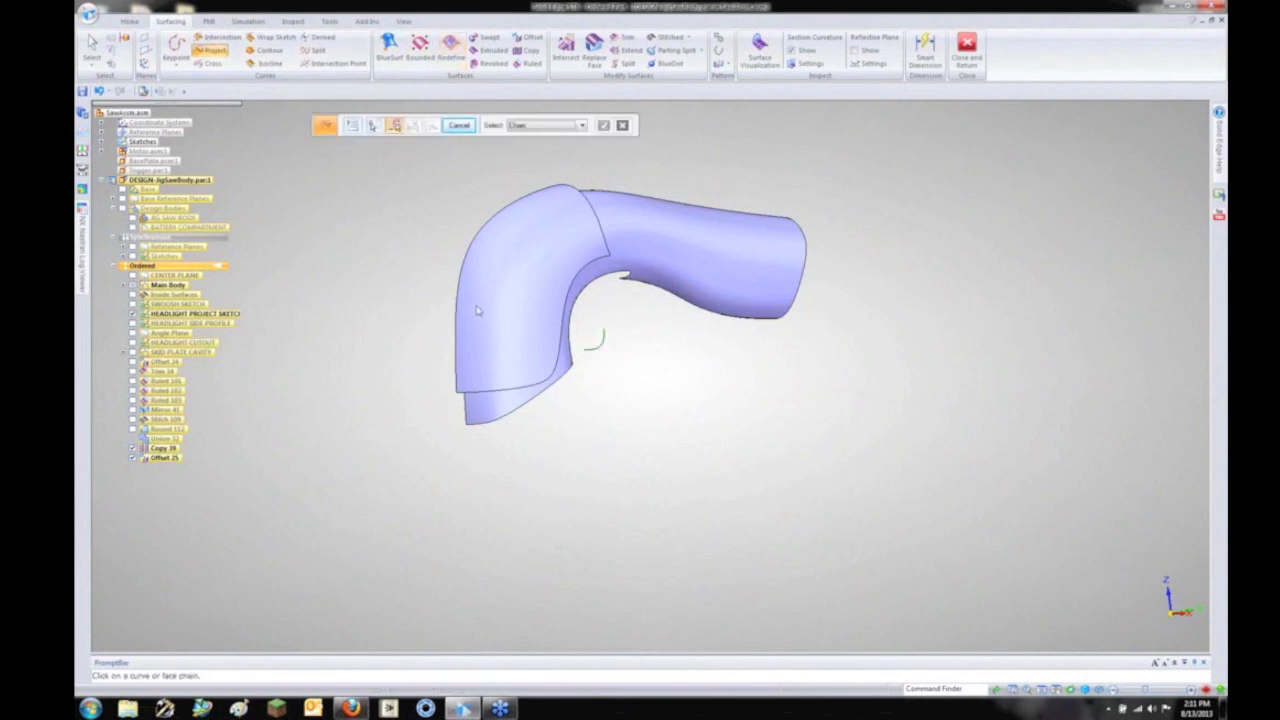
click(477, 311)
right_click(384, 308)
click(369, 305)
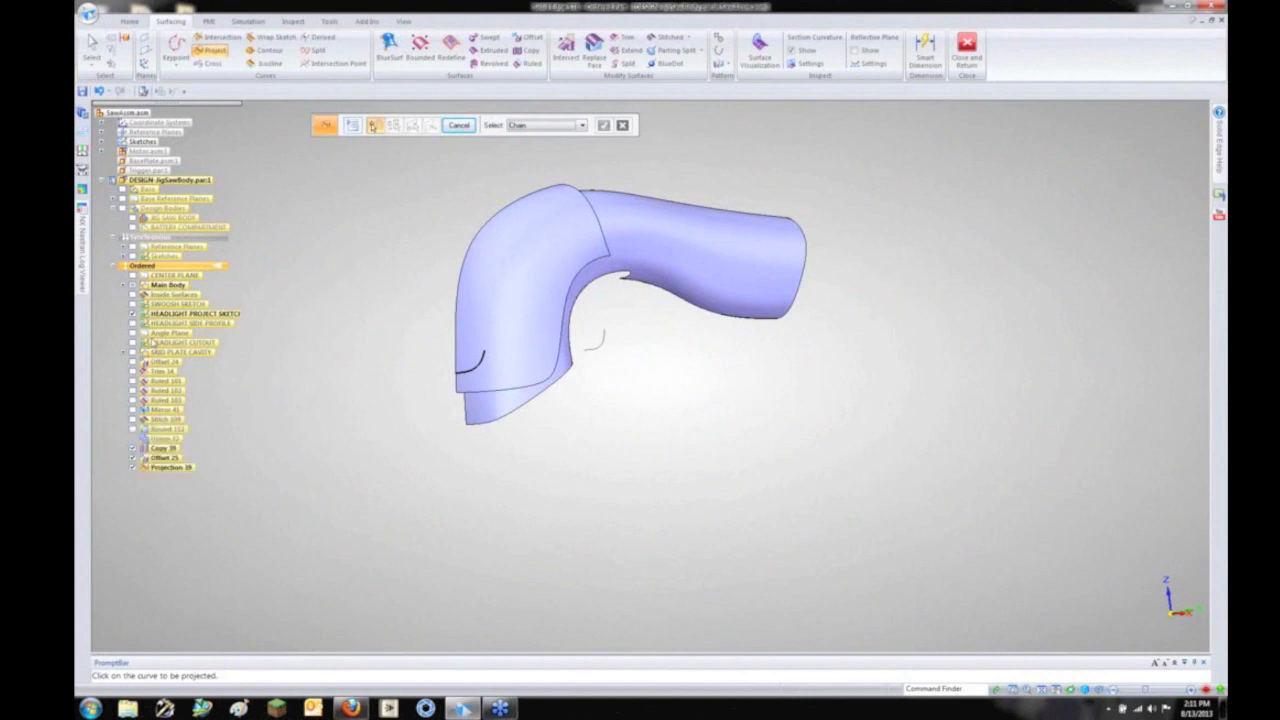
Step: Display the HEADLIGHT SIDE PROFILE and extrude its curve into a narrow surface on the side away from the handle
click(131, 323)
middle_drag(352, 409, 410, 350)
scroll(412, 340, up, 4)
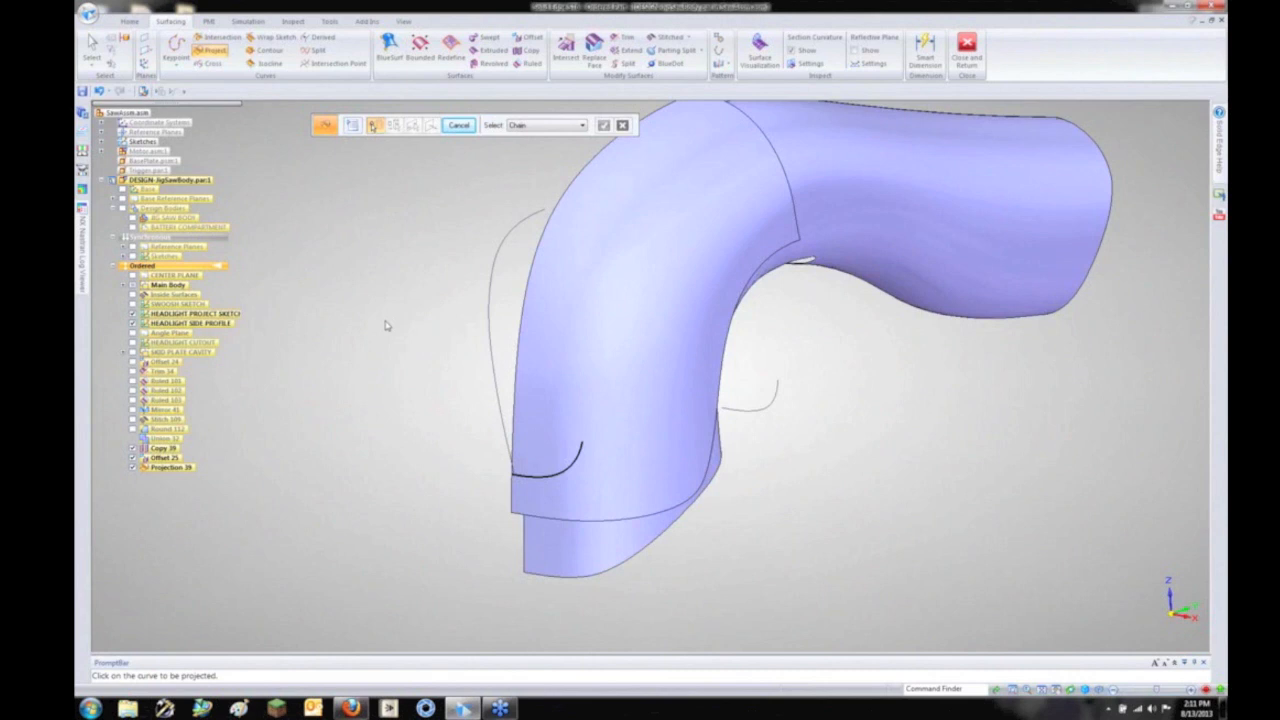
key(Escape)
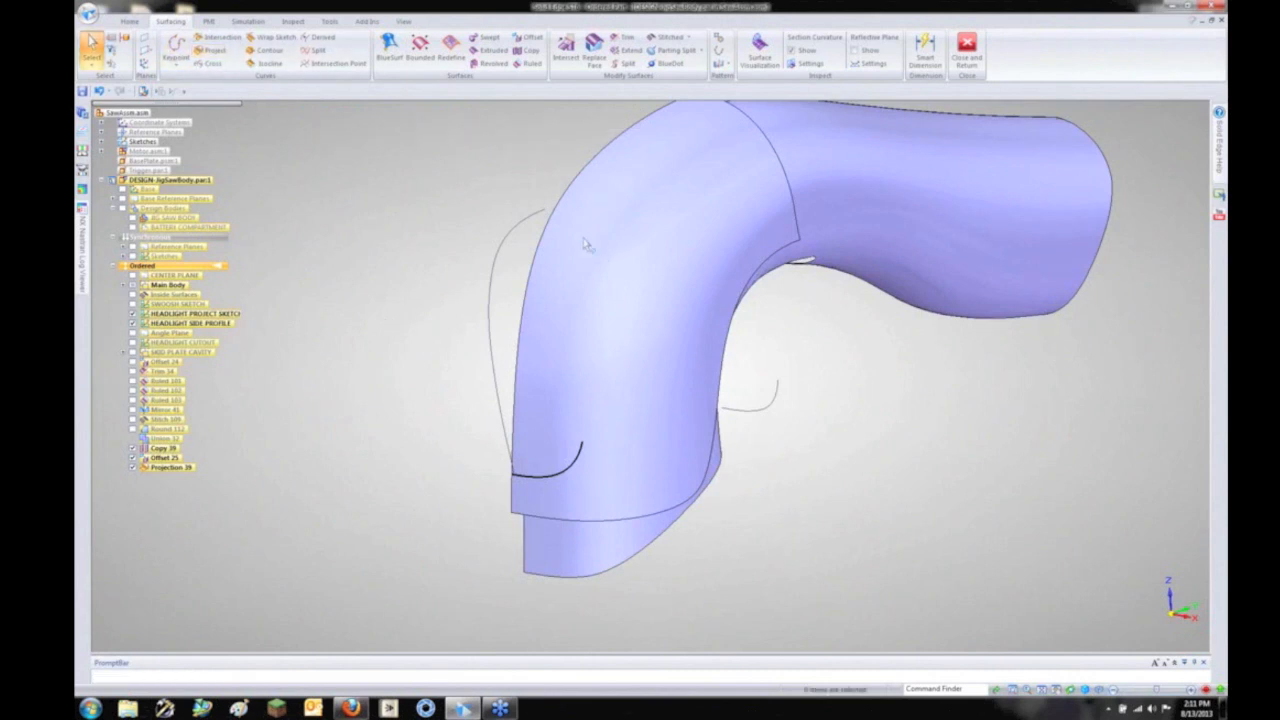
click(490, 50)
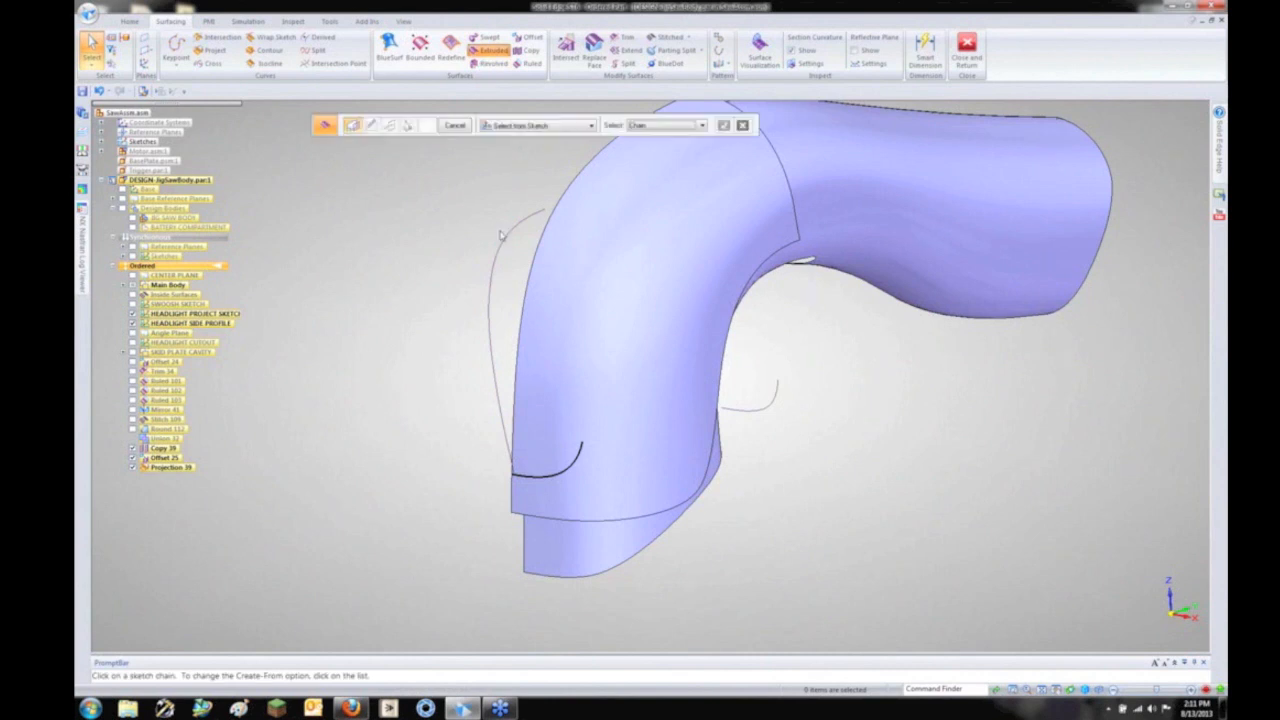
click(471, 243)
click(471, 243)
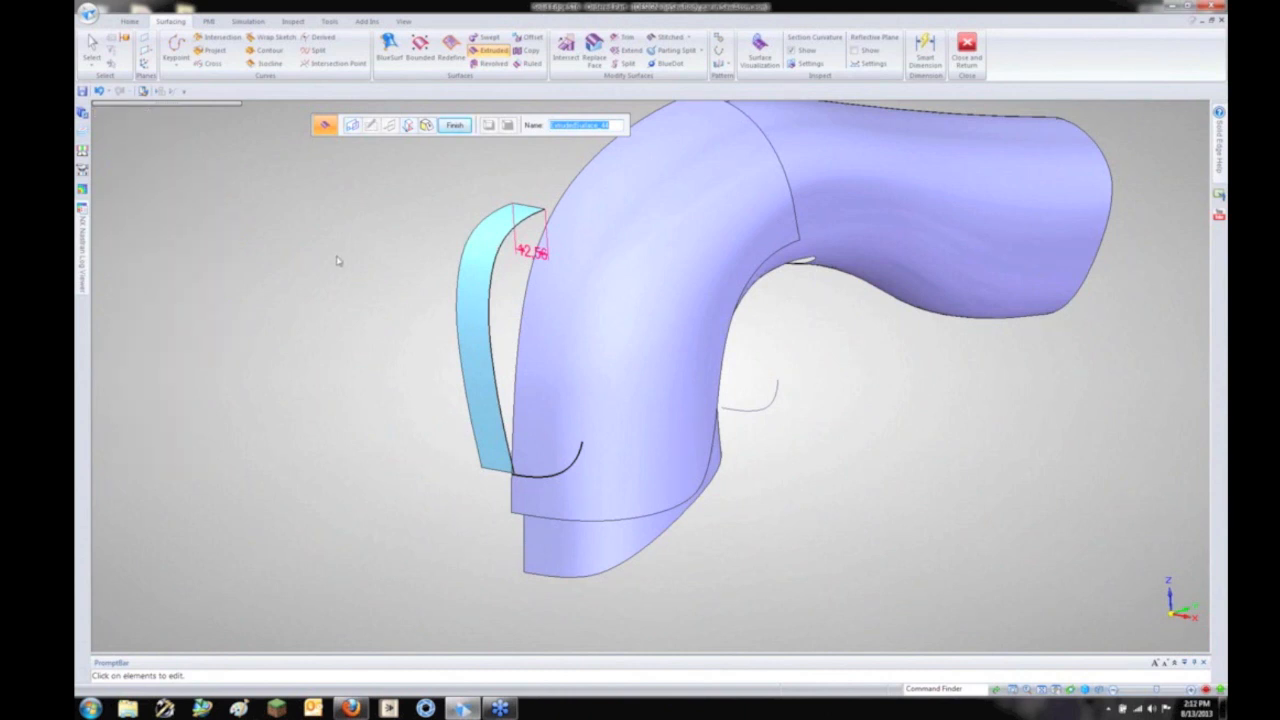
key(Return)
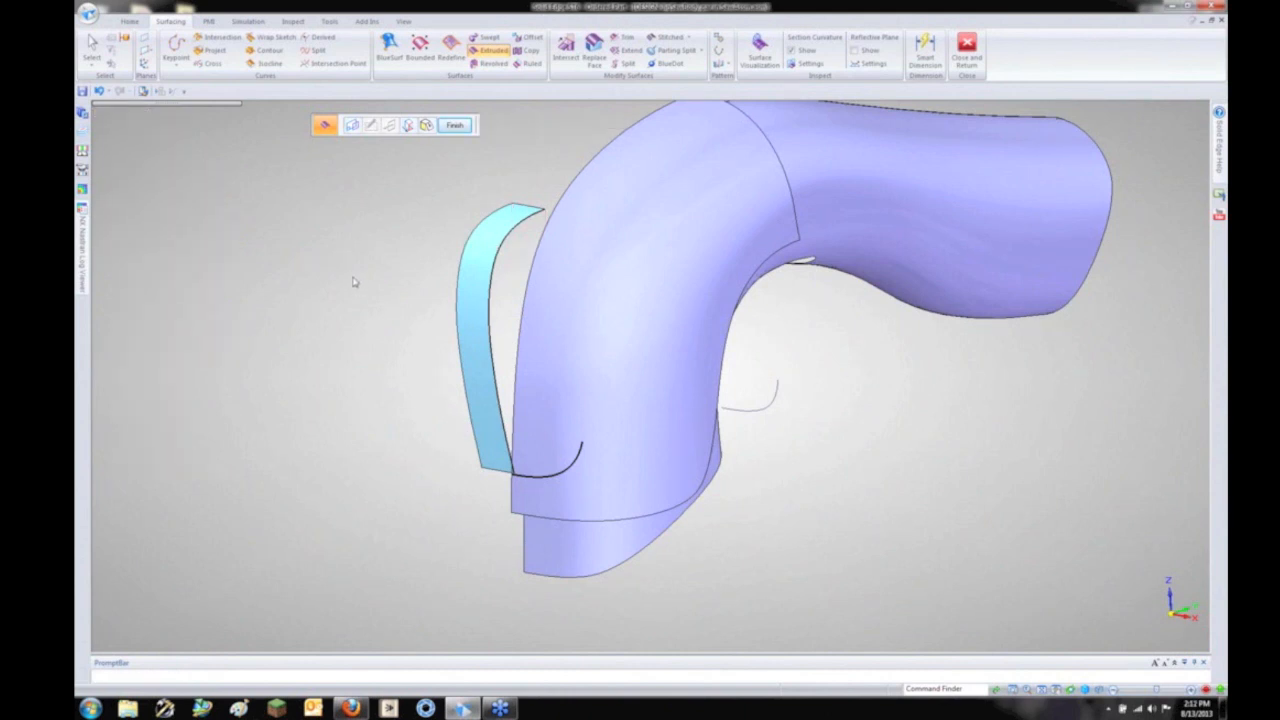
key(Escape)
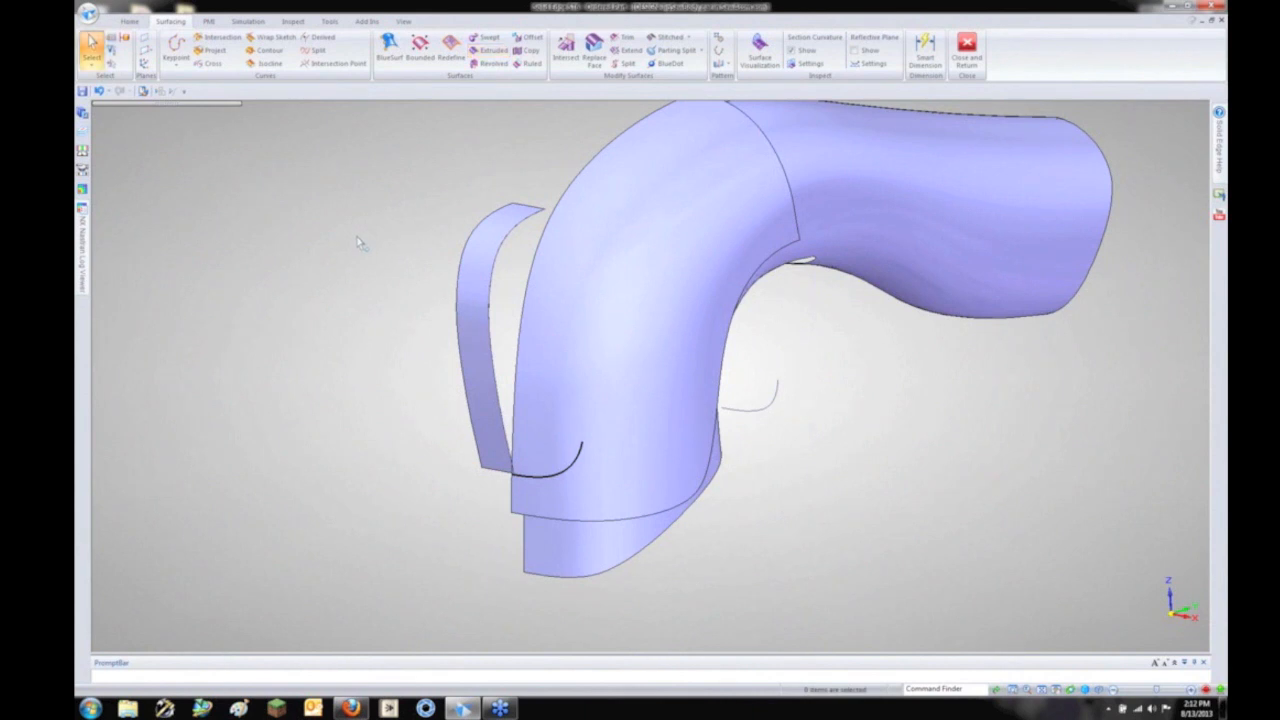
Step: Draw a keypoint curve from the extruded strip's upper corner through two freehand points to the upper end of the projected curve
scroll(358, 241, up, 2)
scroll(359, 242, down, 5)
scroll(246, 281, up, 4)
scroll(247, 279, down, 4)
shift+middle_drag(308, 197, 312, 215)
click(177, 47)
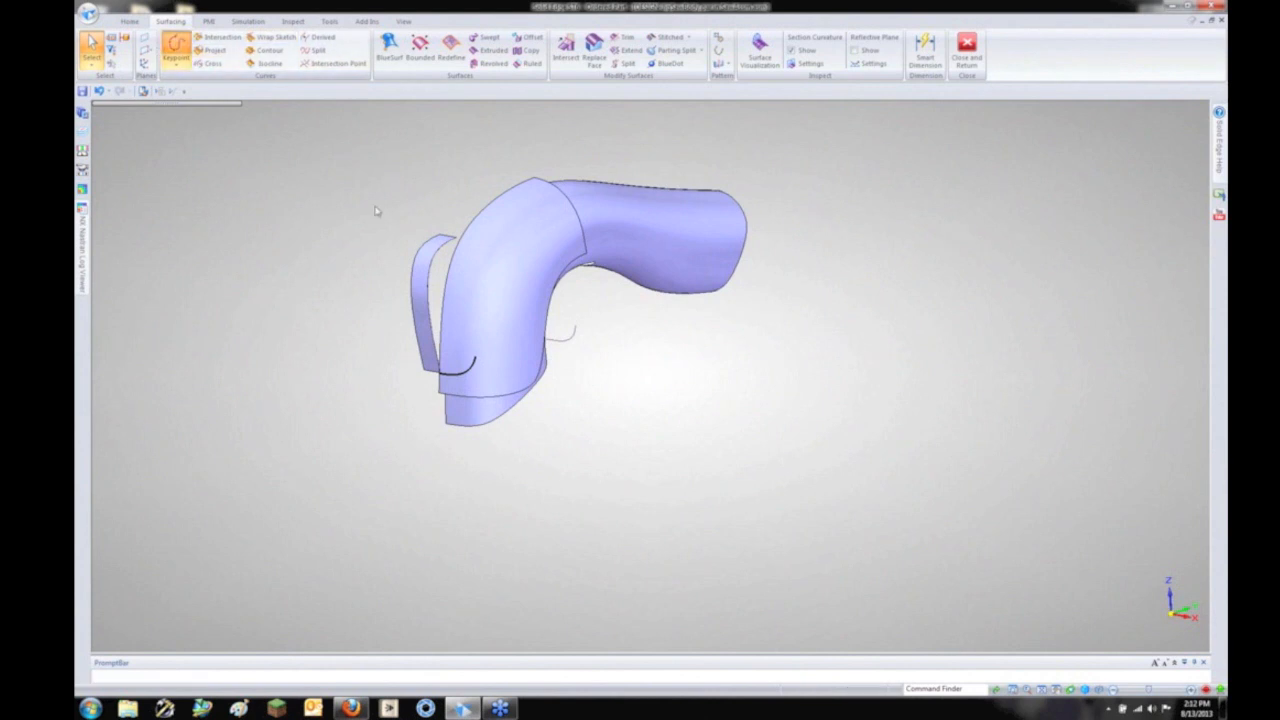
scroll(436, 234, up, 3)
click(481, 243)
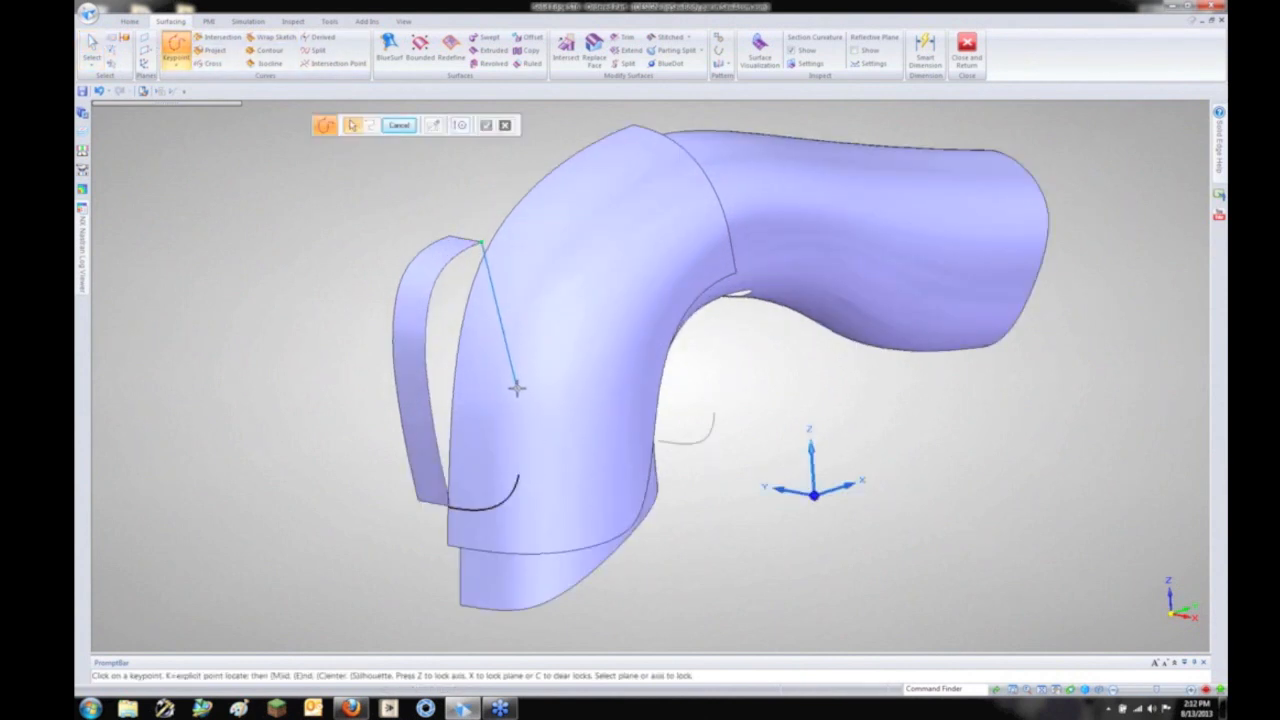
key(ctrl+r)
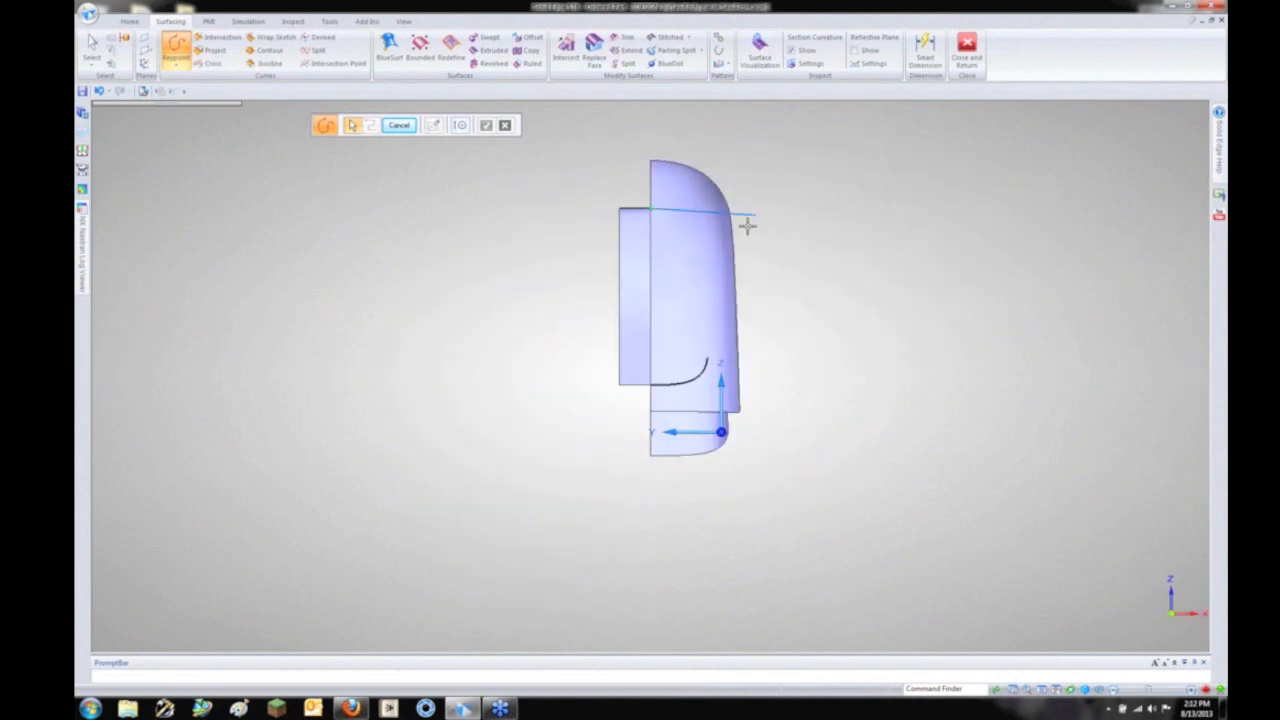
scroll(700, 228, up, 3)
click(676, 234)
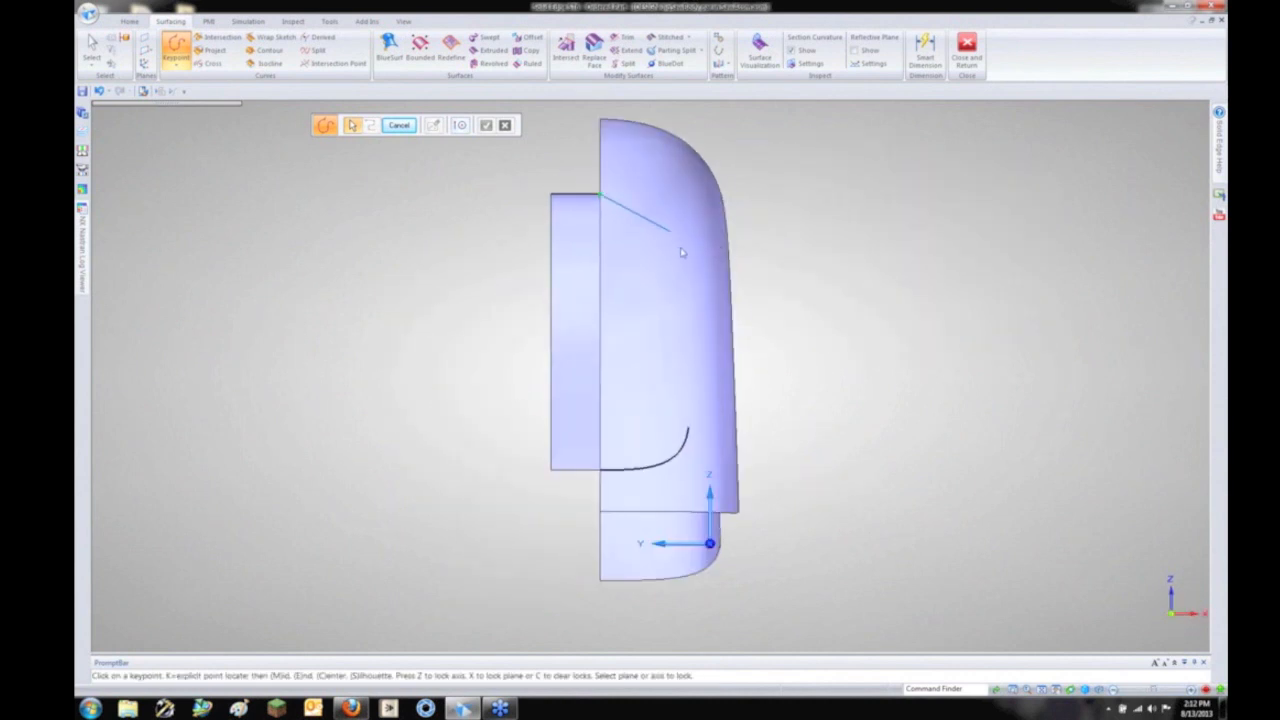
right_click(691, 372)
click(689, 427)
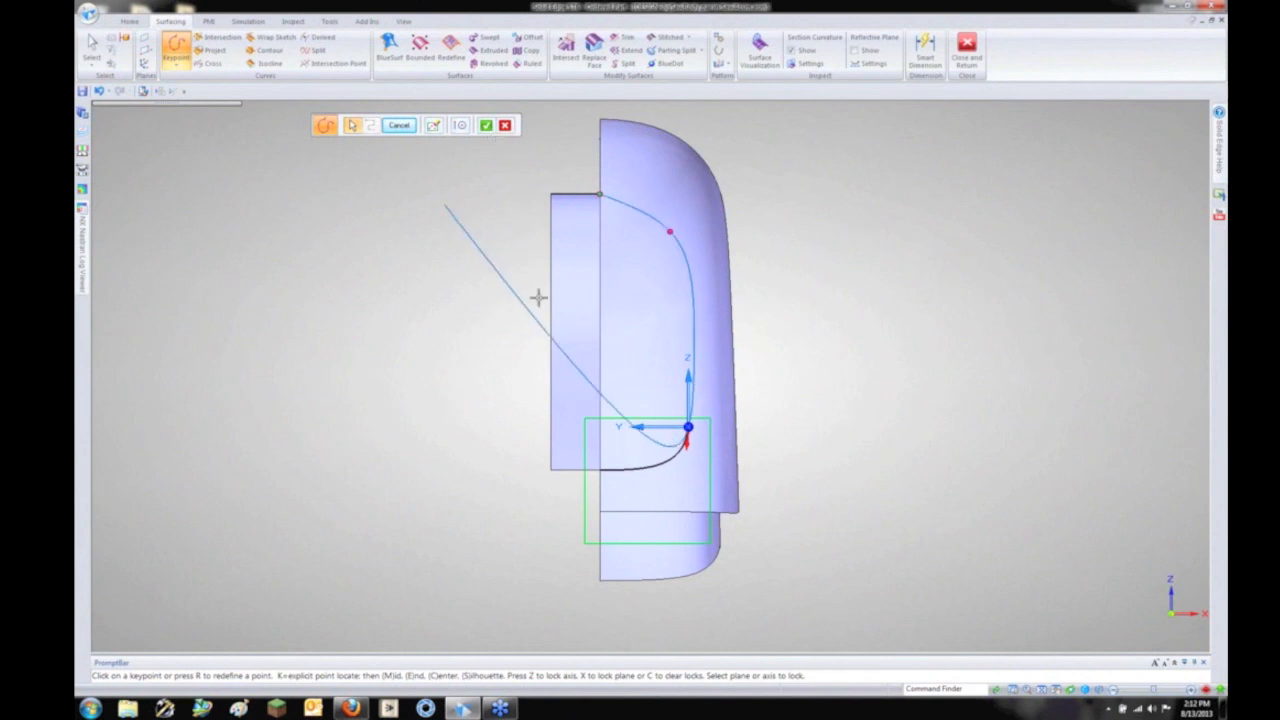
right_click(465, 265)
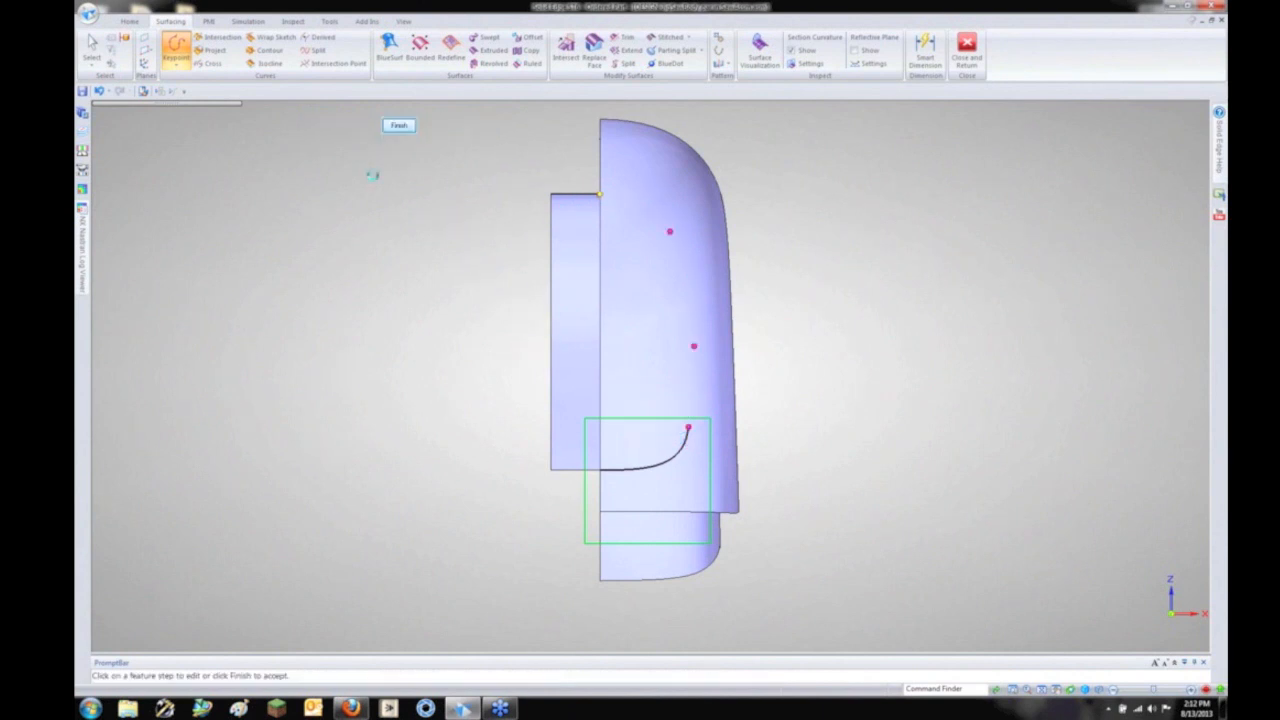
Step: Set the keypoint curve's end condition at the extruded strip's corner to Tangent Continuous
click(398, 125)
click(671, 211)
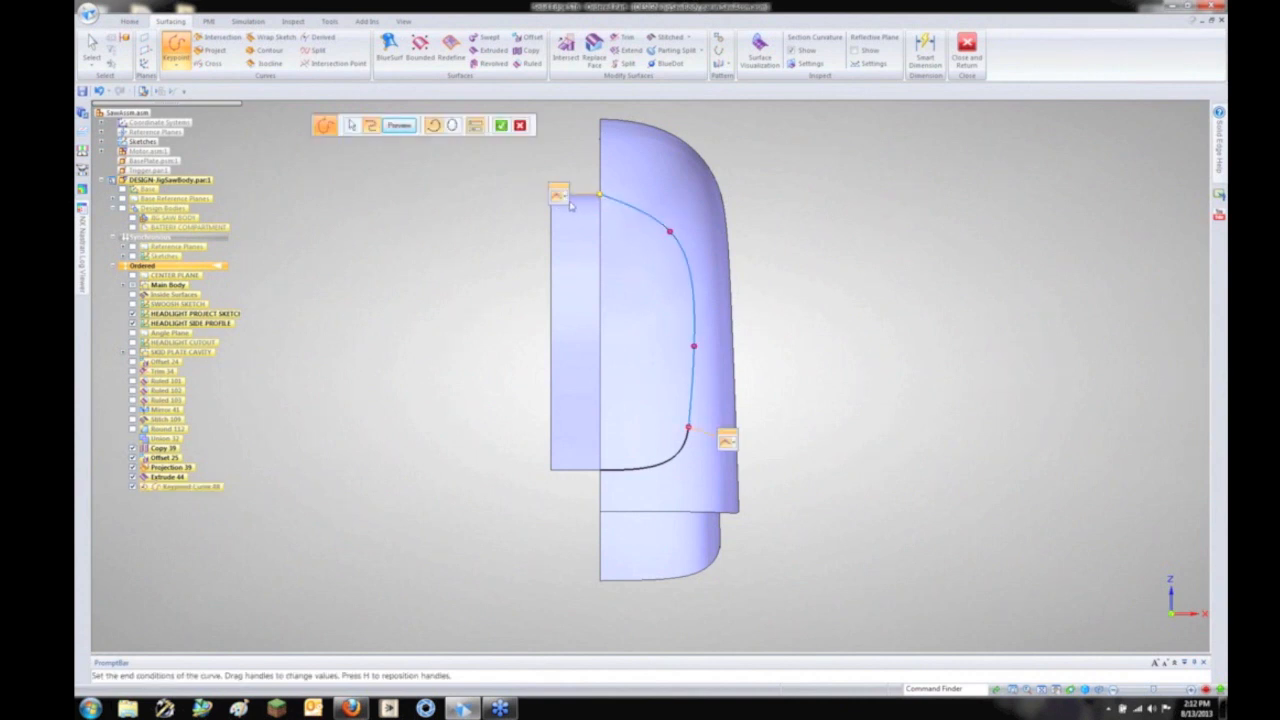
click(566, 200)
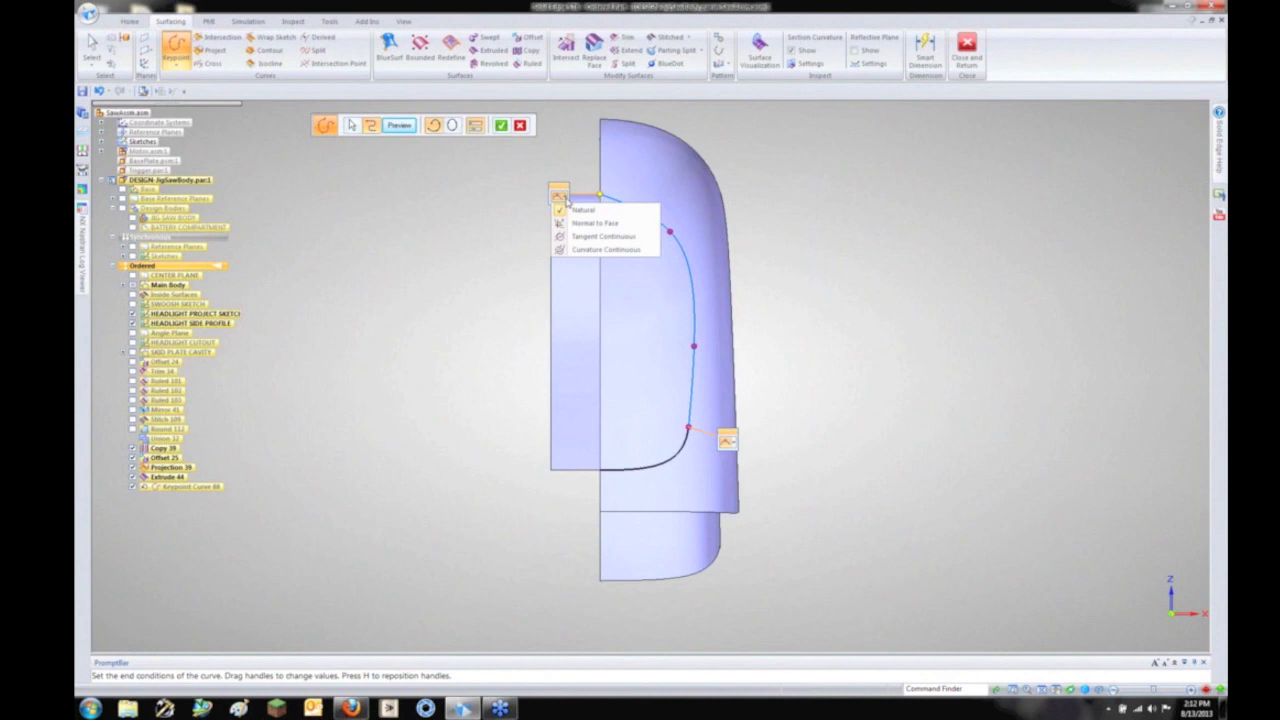
click(596, 237)
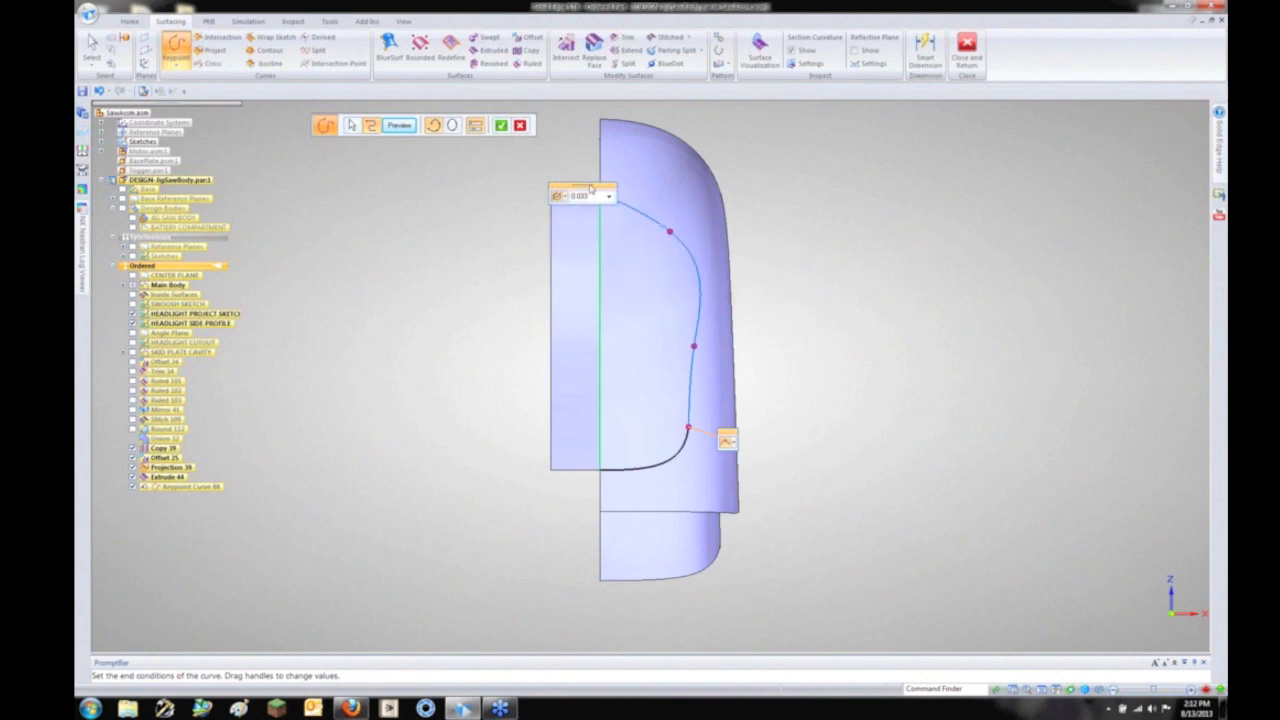
click(566, 197)
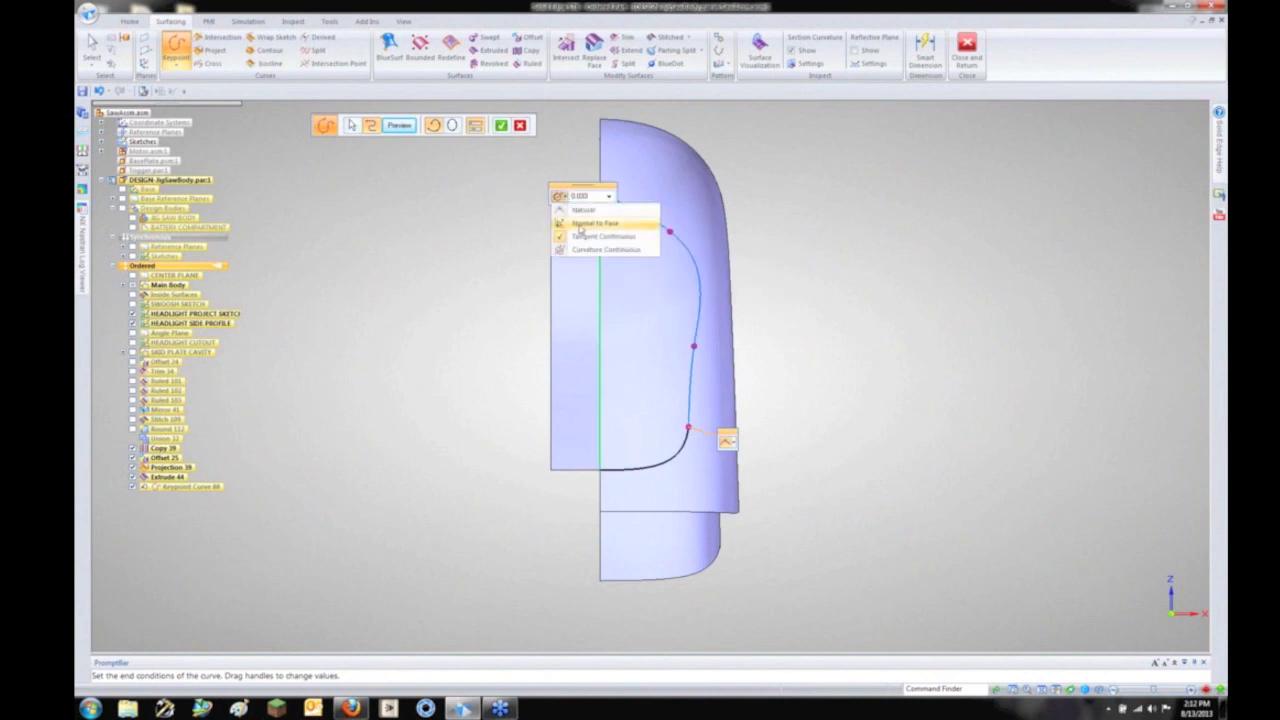
click(655, 237)
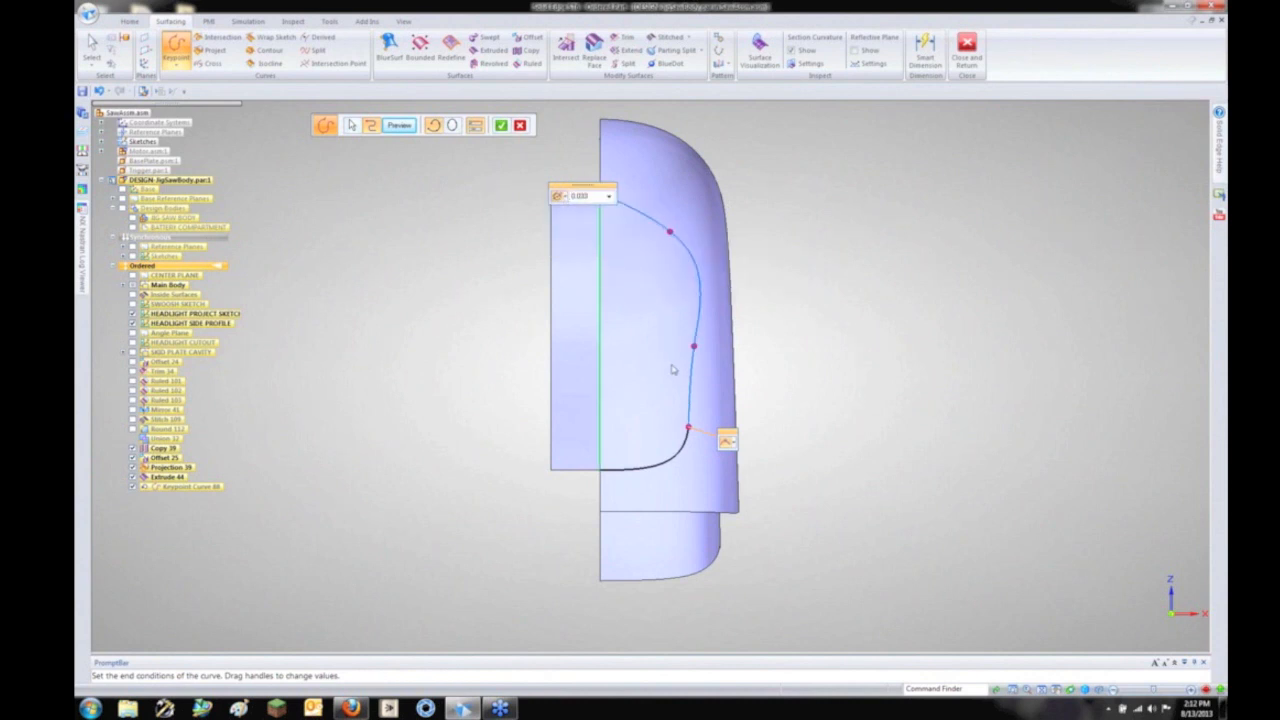
Step: Make the keypoint curve's lower end tangent to the projected curve, shorten its tangent handle, and accept the end conditions
click(729, 442)
click(752, 479)
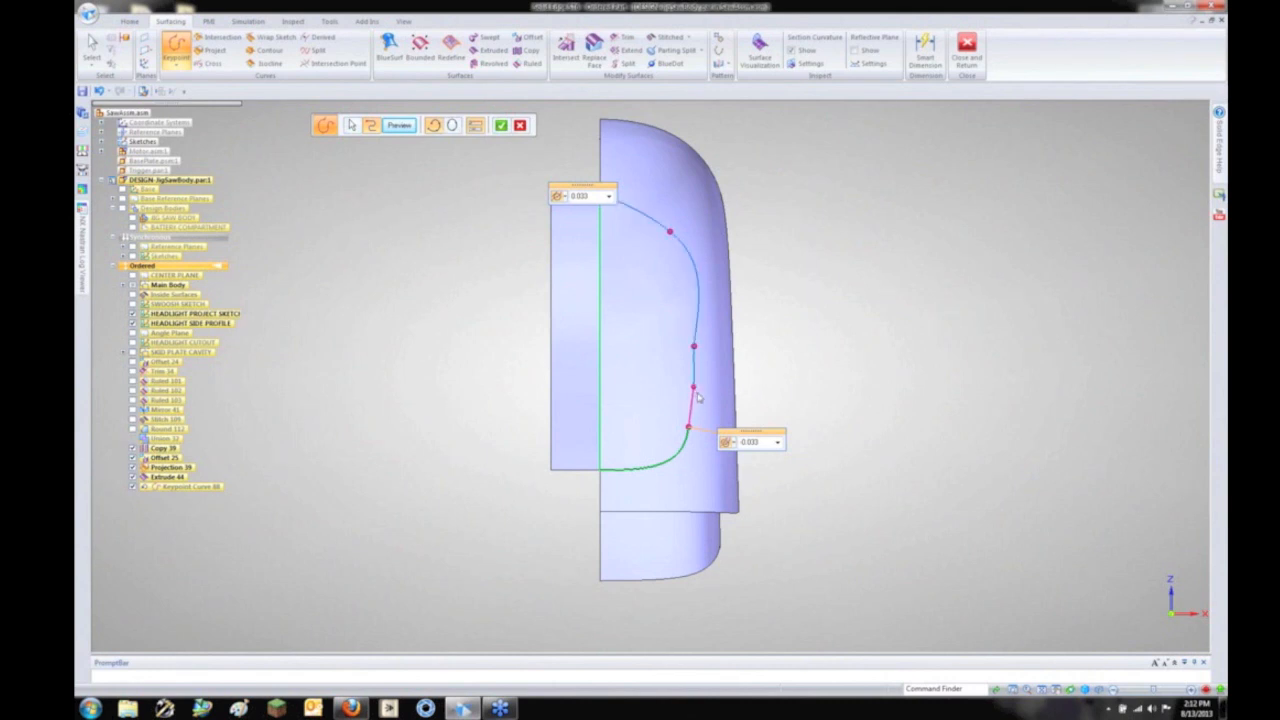
double_click(752, 442)
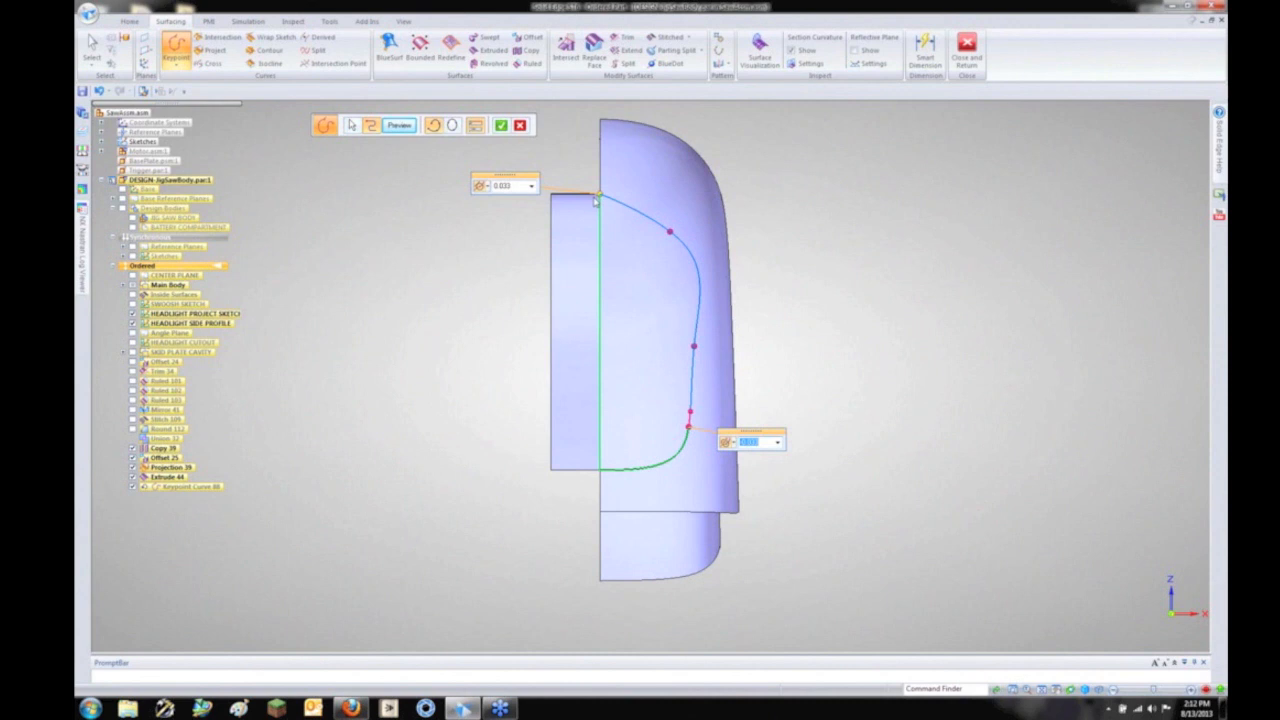
click(492, 189)
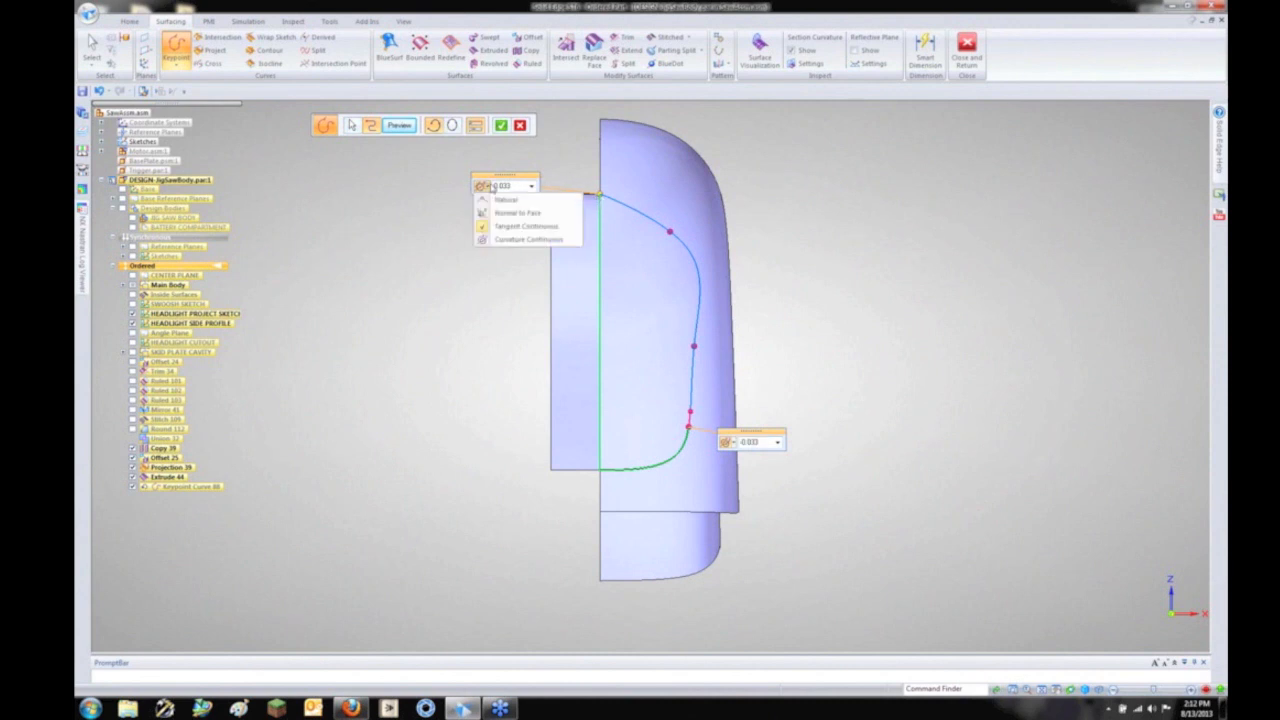
click(503, 234)
click(502, 126)
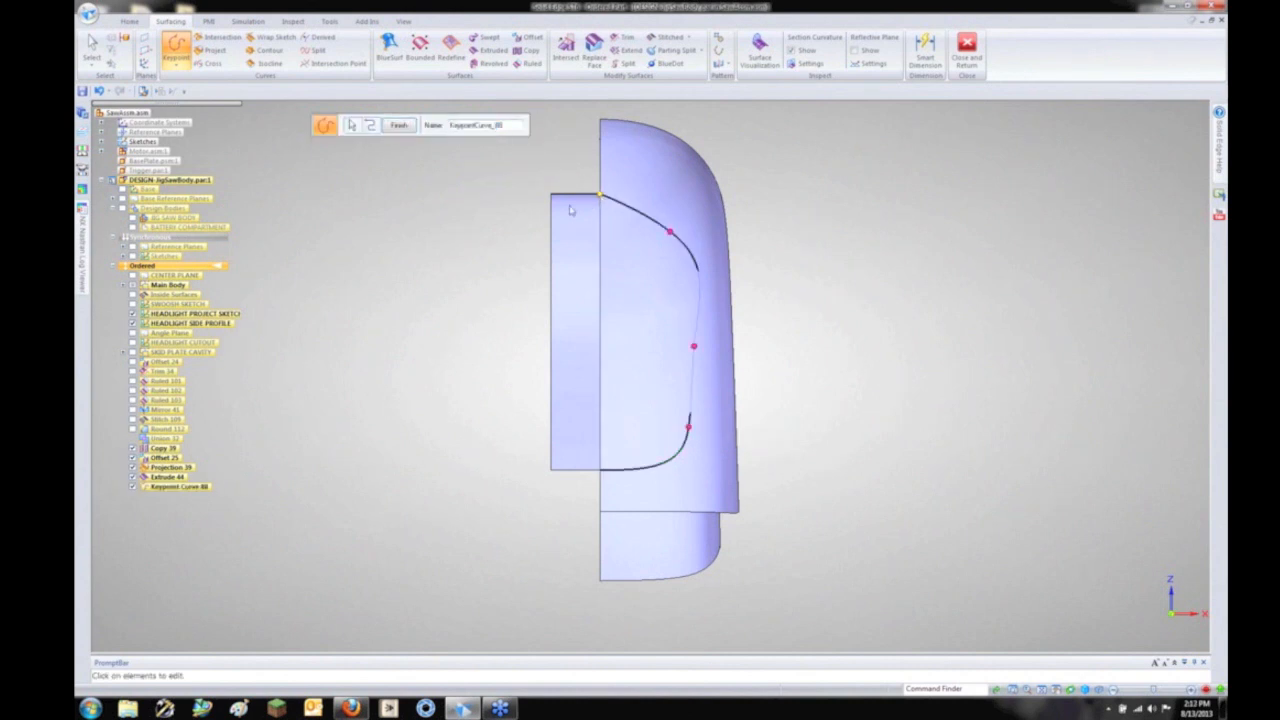
Step: Try to adjust the lower intermediate point of the keypoint curve from a side view of the handle
middle_drag(520, 272, 480, 277)
click(351, 125)
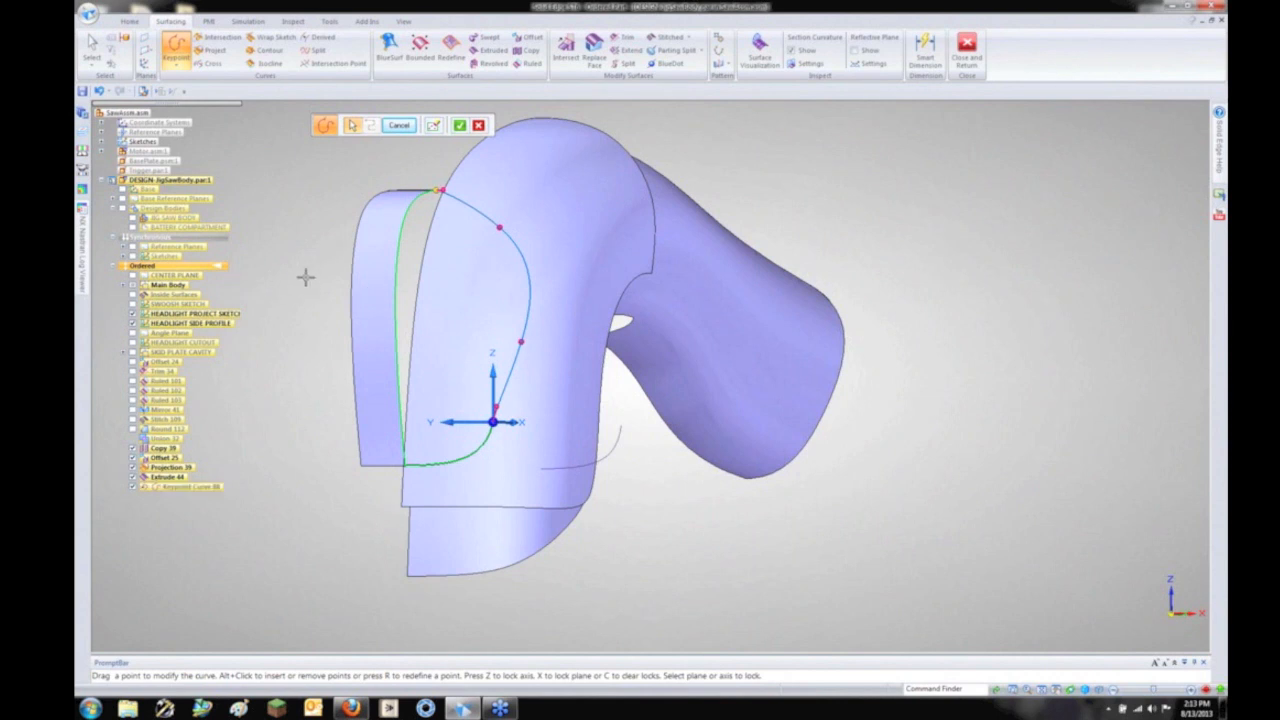
middle_drag(307, 277, 306, 277)
scroll(408, 301, up, 4)
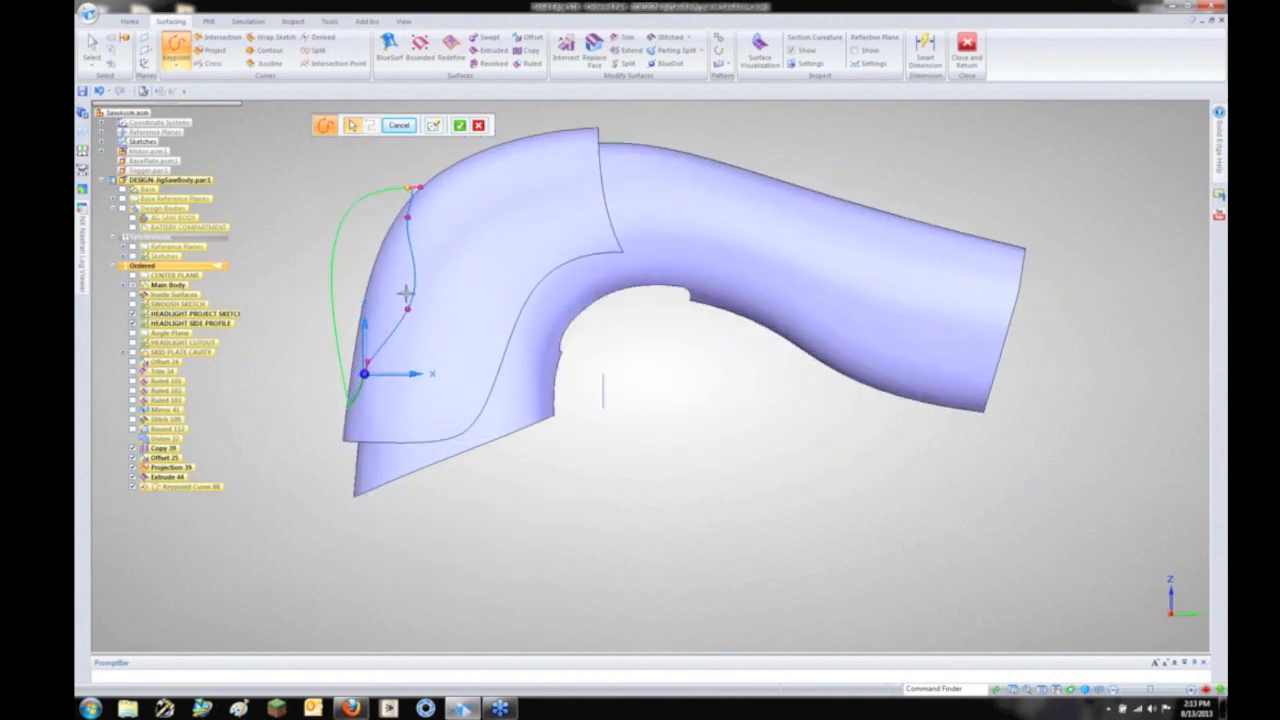
click(408, 313)
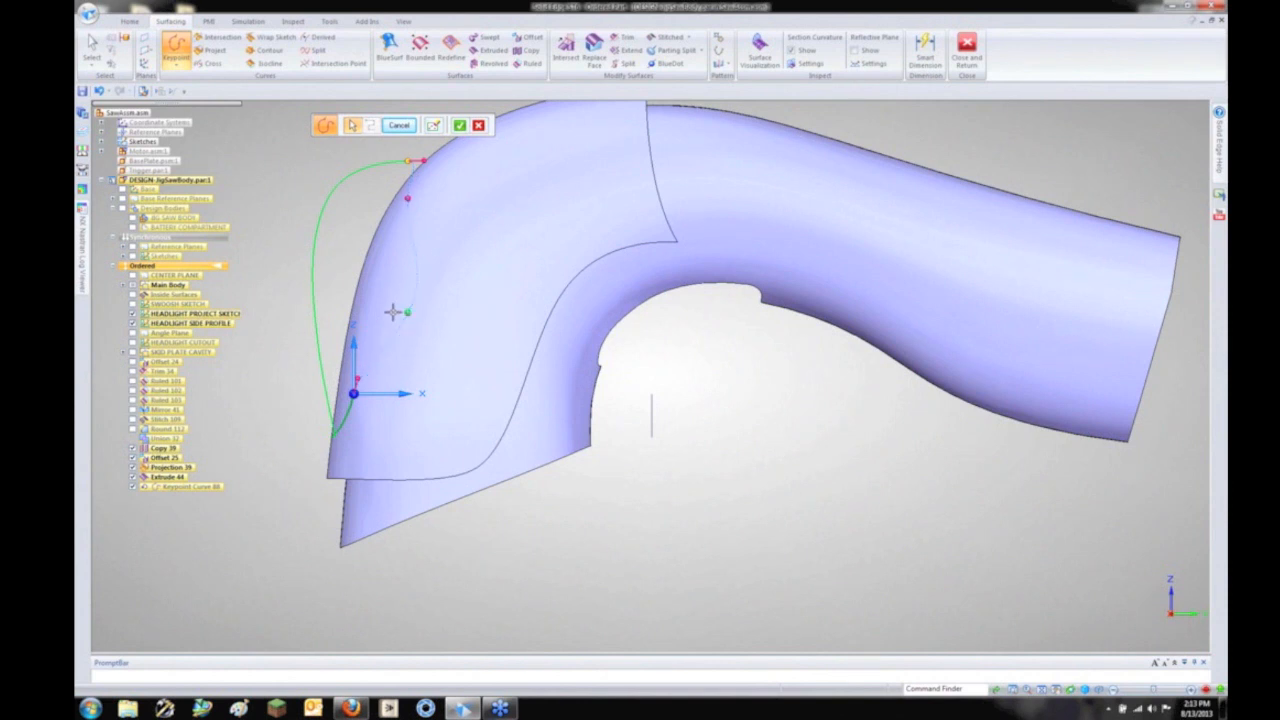
click(396, 145)
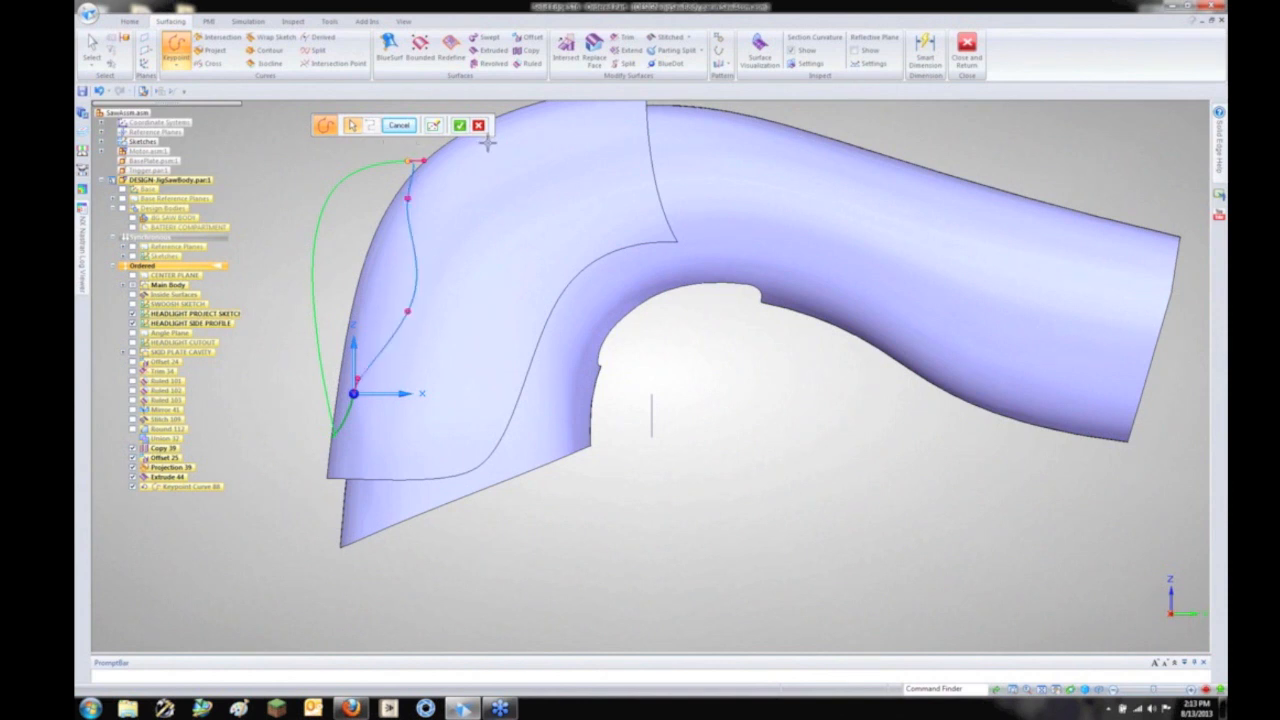
click(481, 128)
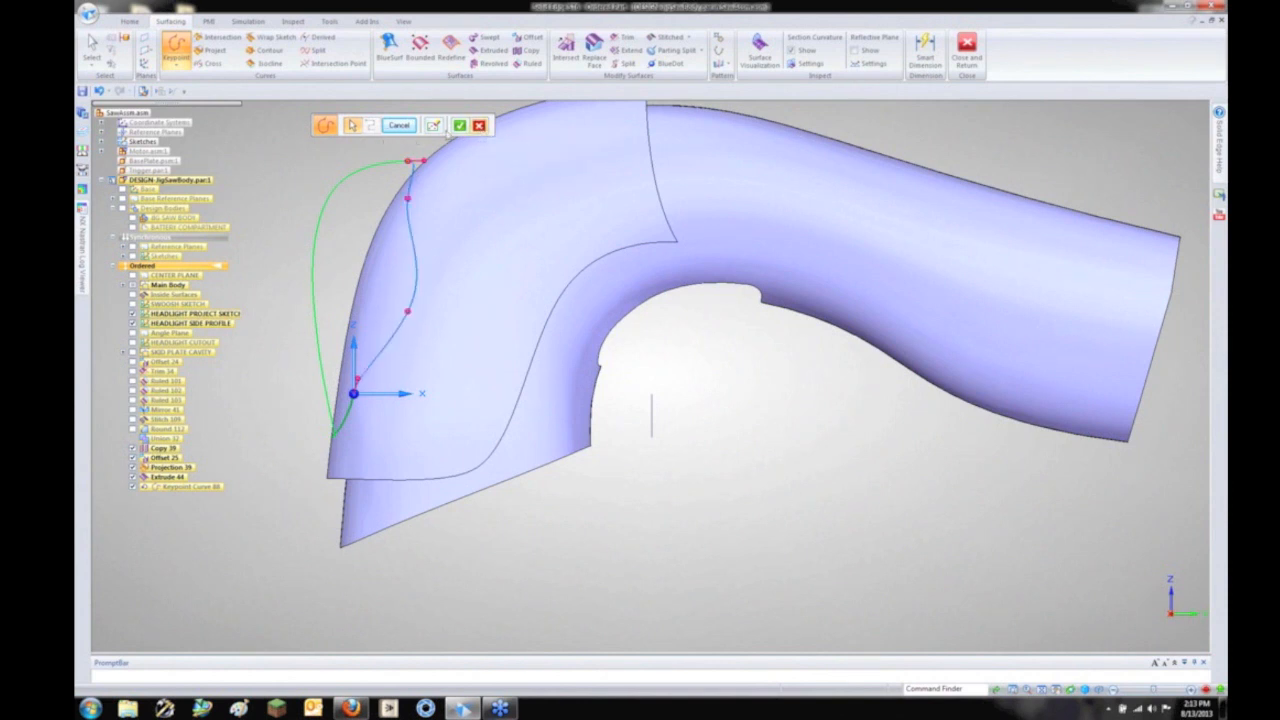
Step: Review the keypoint curve's end conditions and edit points from the side, and finish the curve
click(357, 129)
click(406, 245)
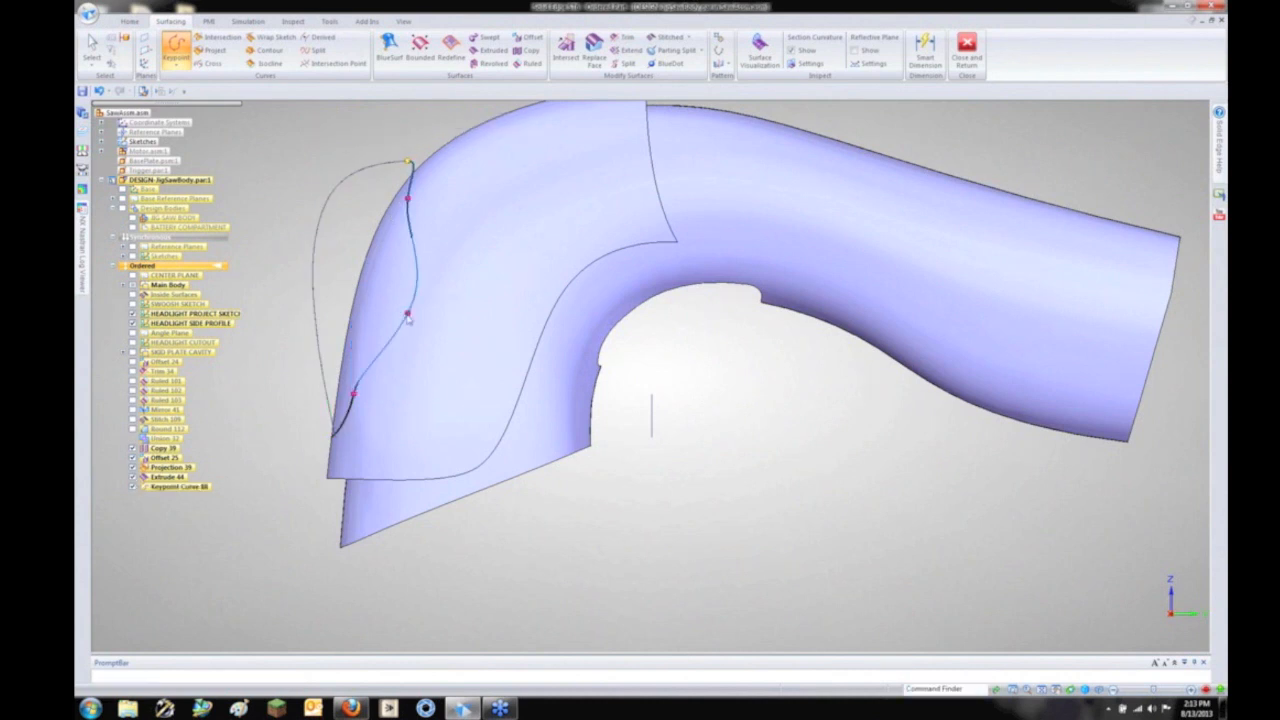
click(408, 313)
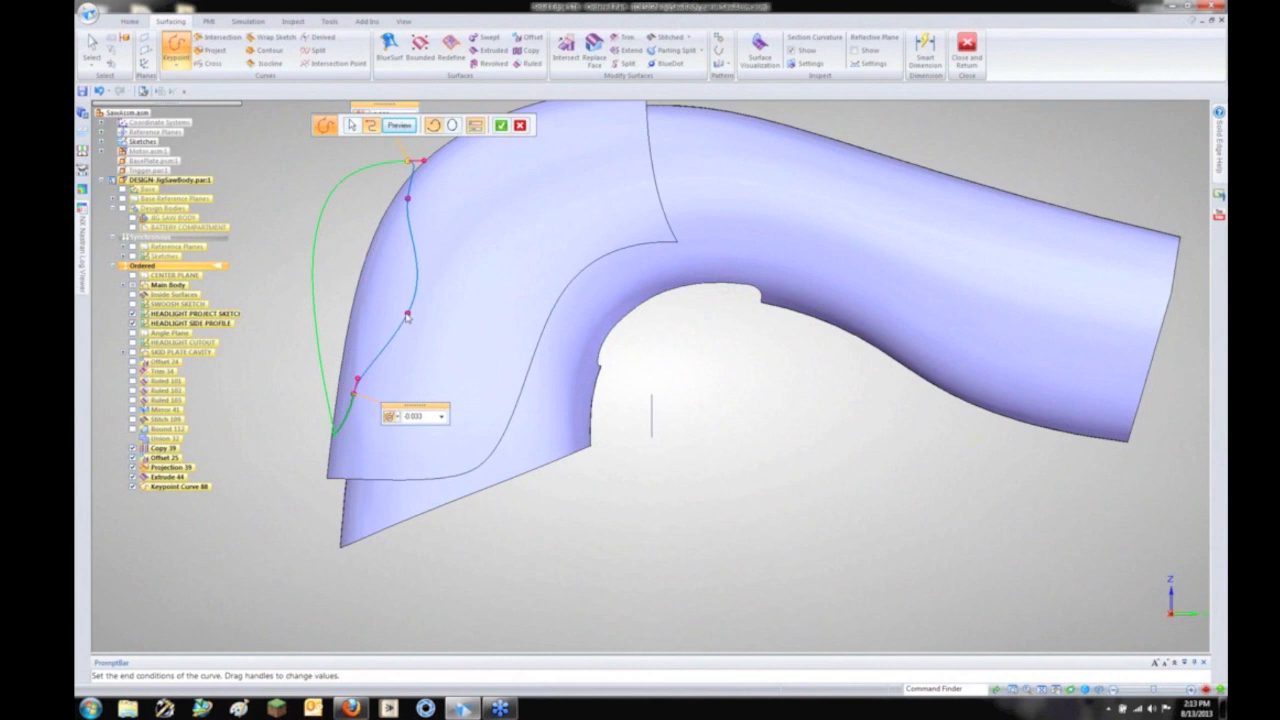
click(351, 127)
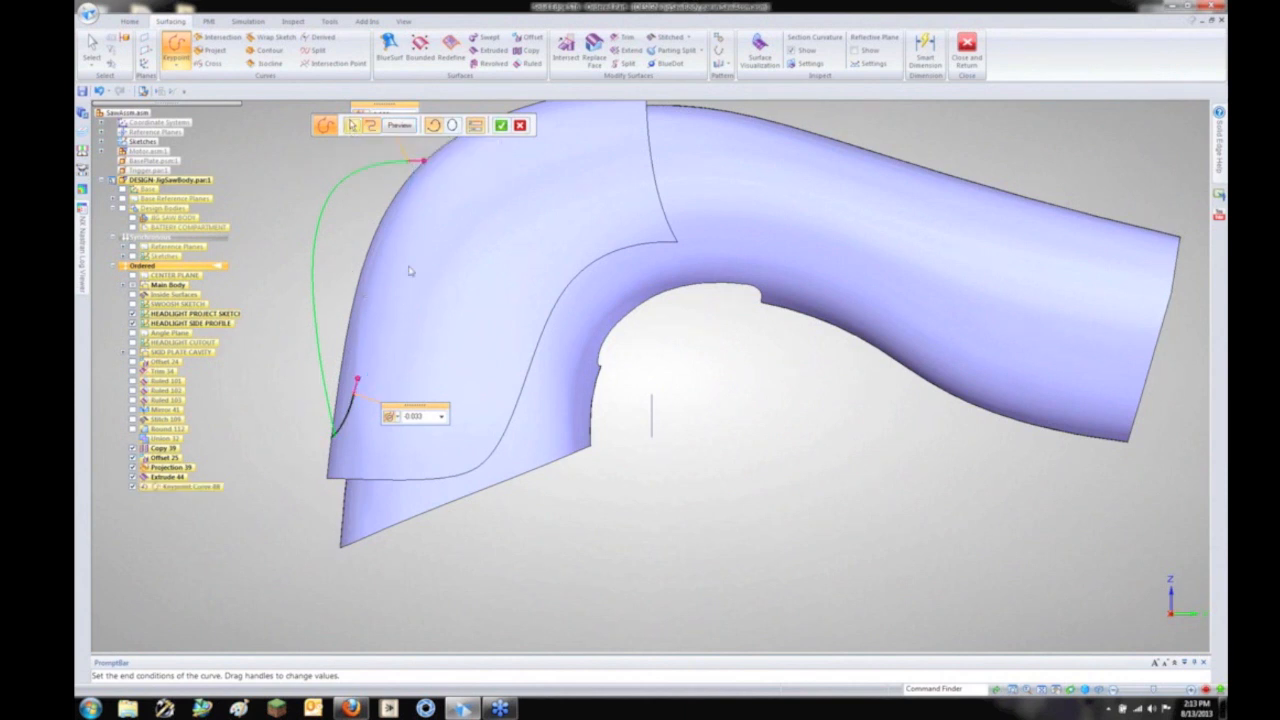
right_click(412, 323)
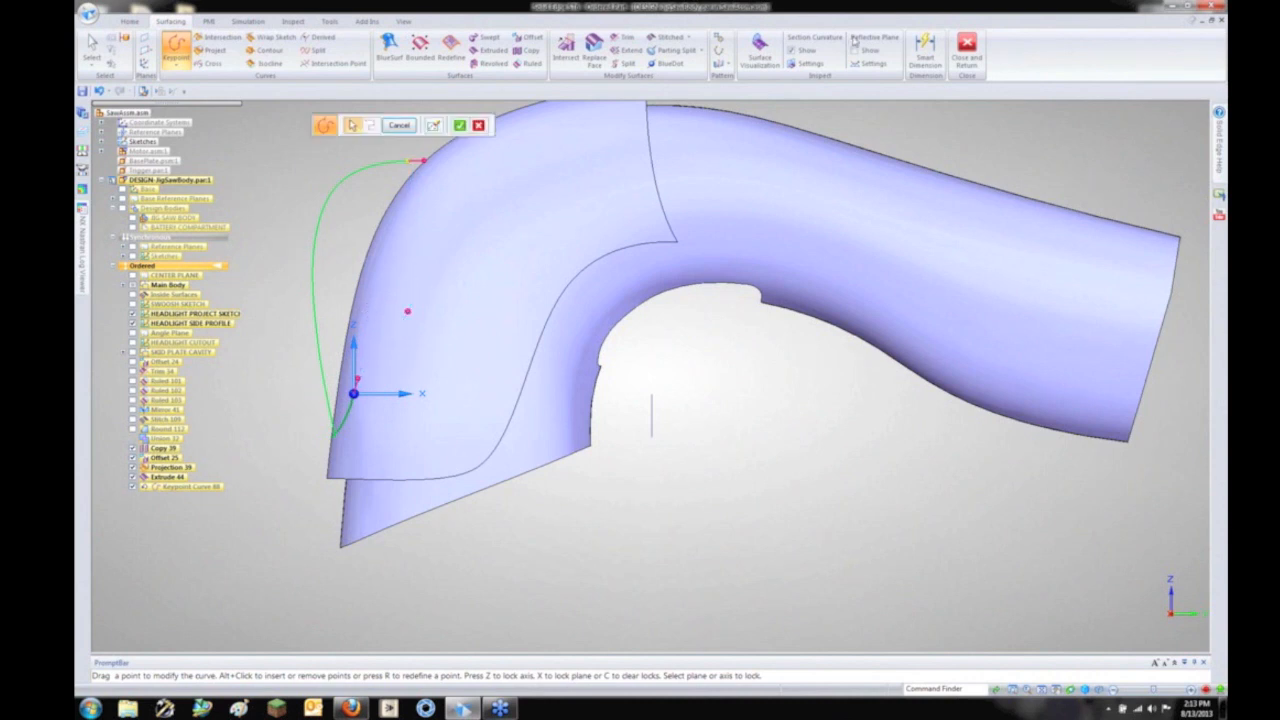
right_click(894, 179)
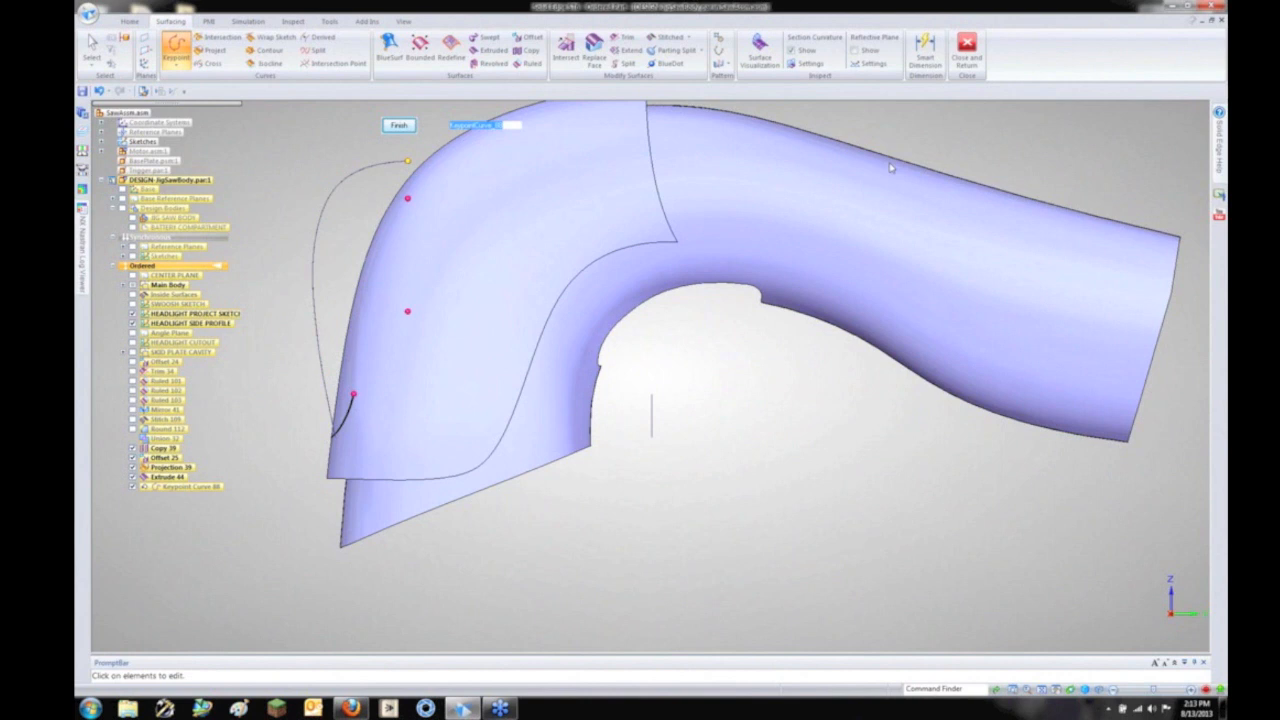
middle_drag(890, 168, 829, 186)
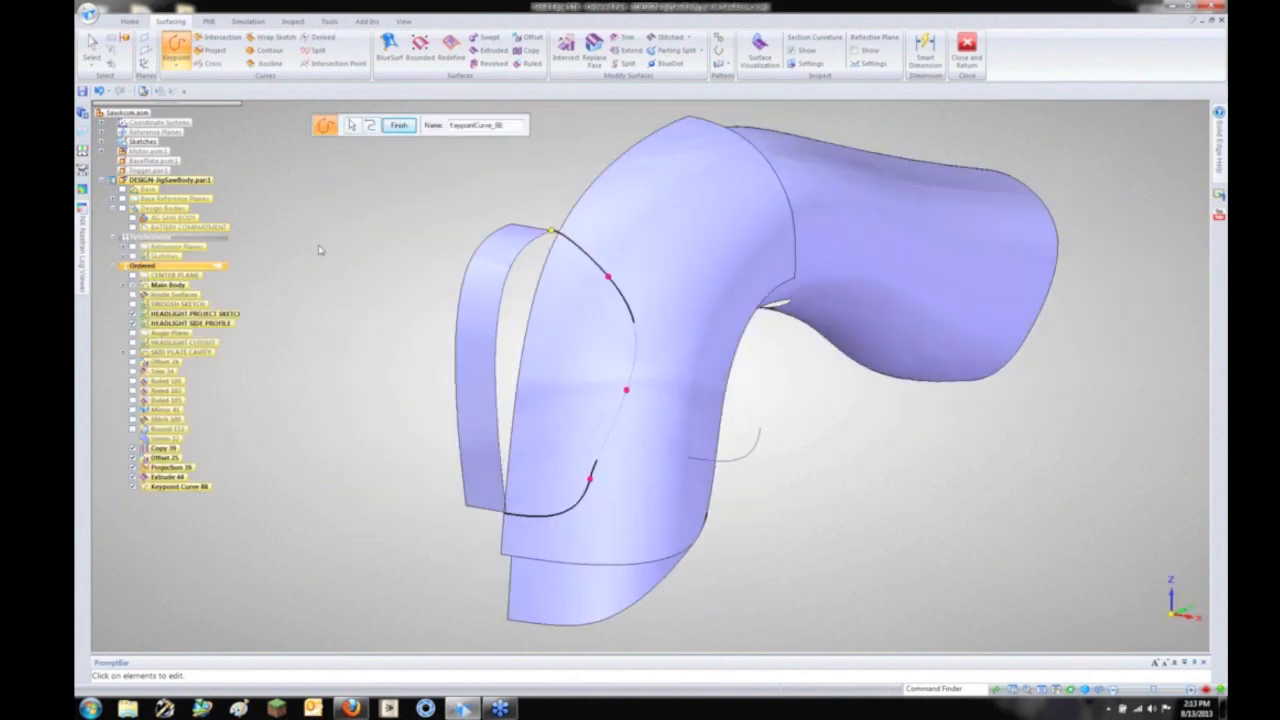
right_click(829, 186)
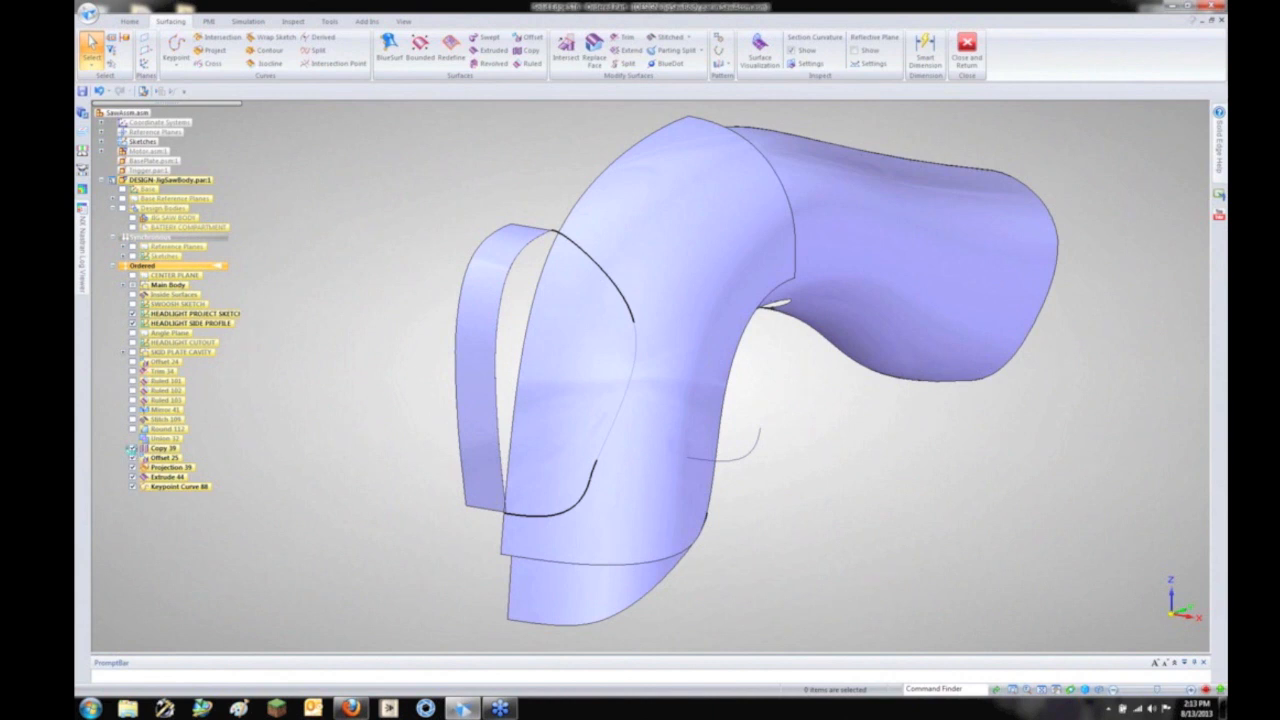
Step: Hide the offset handle surface and keep the copied handle surface displayed with the headlight curves
click(132, 448)
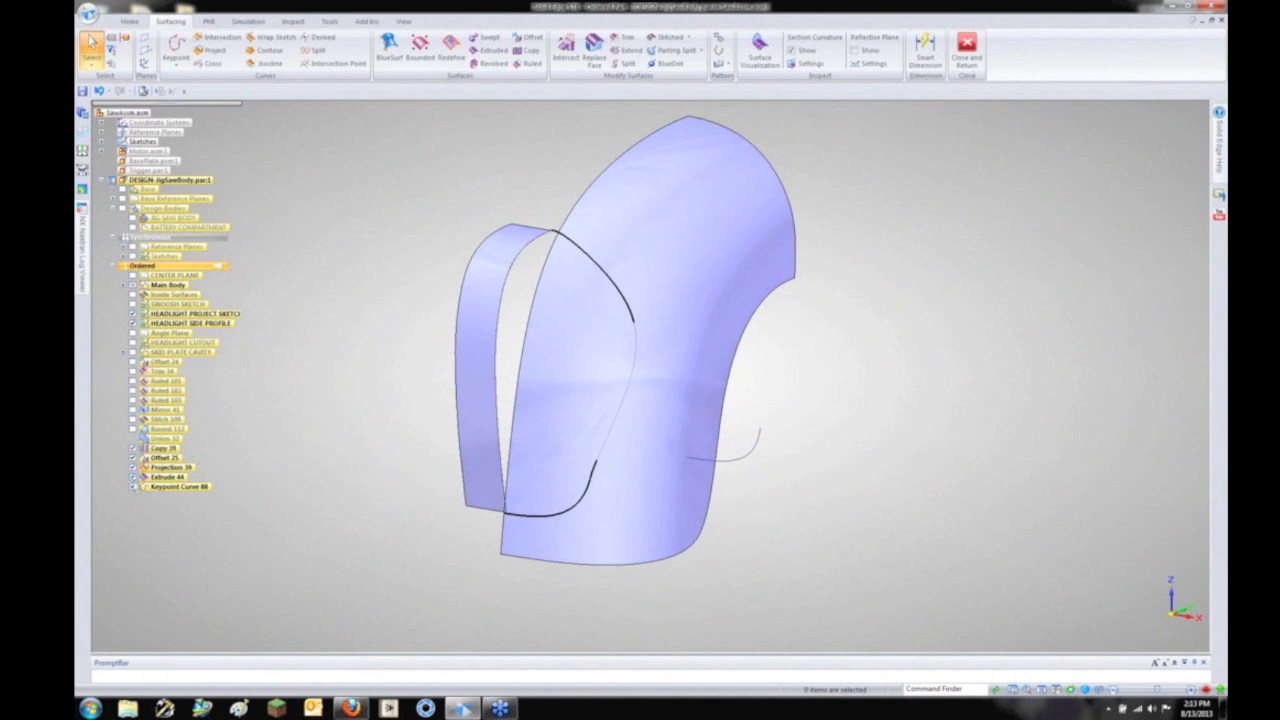
click(132, 448)
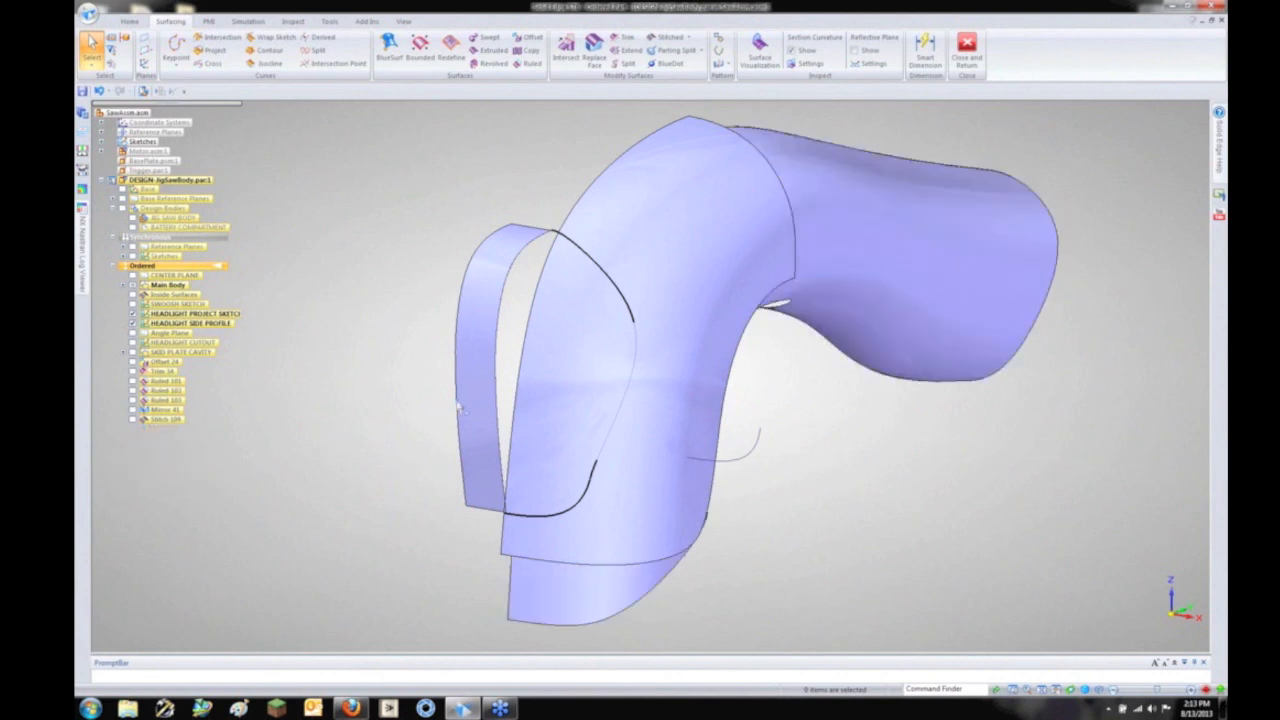
click(132, 457)
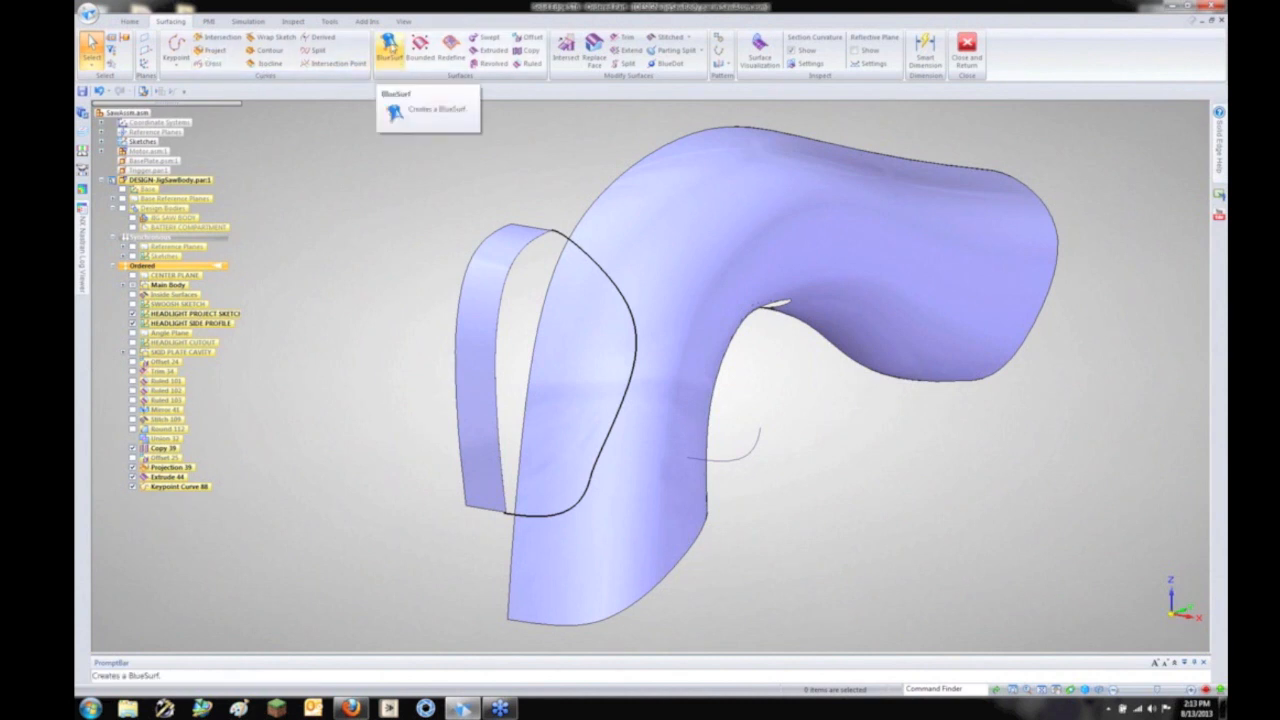
Step: Start a BlueSurf between the headlight outline of projected and keypoint curves and the adjoining edge of the extruded surface
click(389, 45)
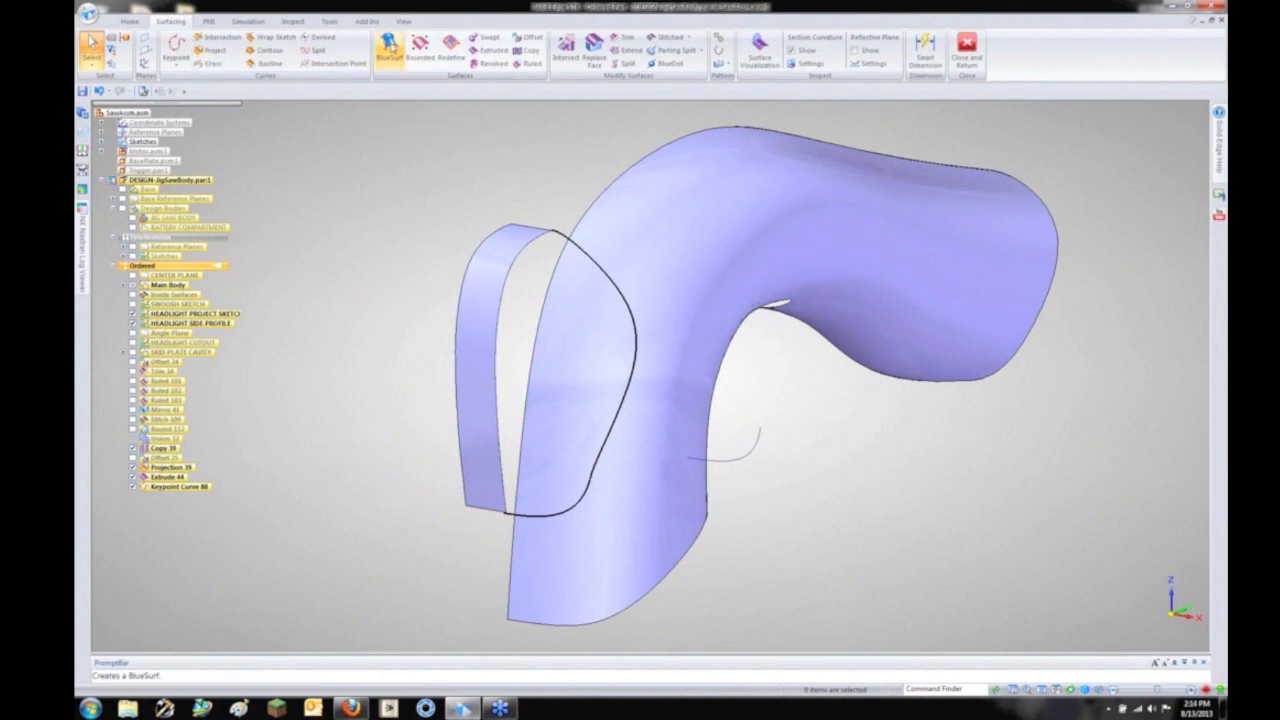
click(575, 249)
click(582, 502)
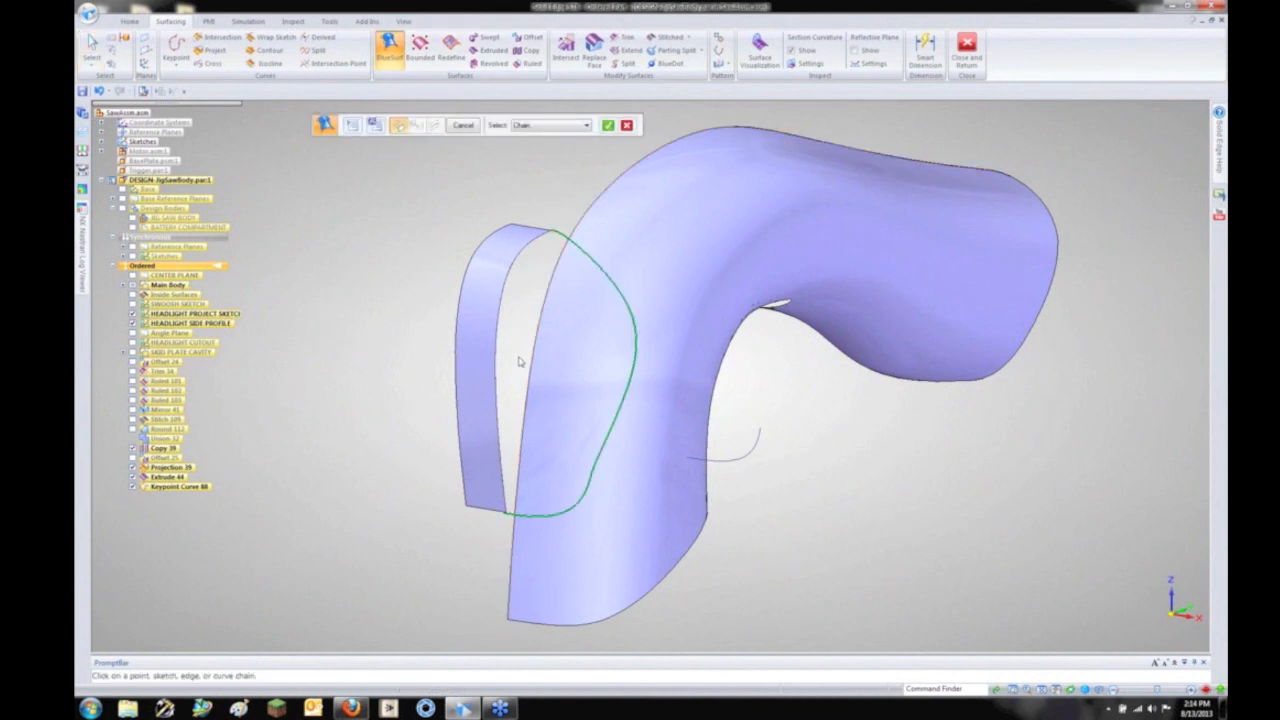
right_click(521, 346)
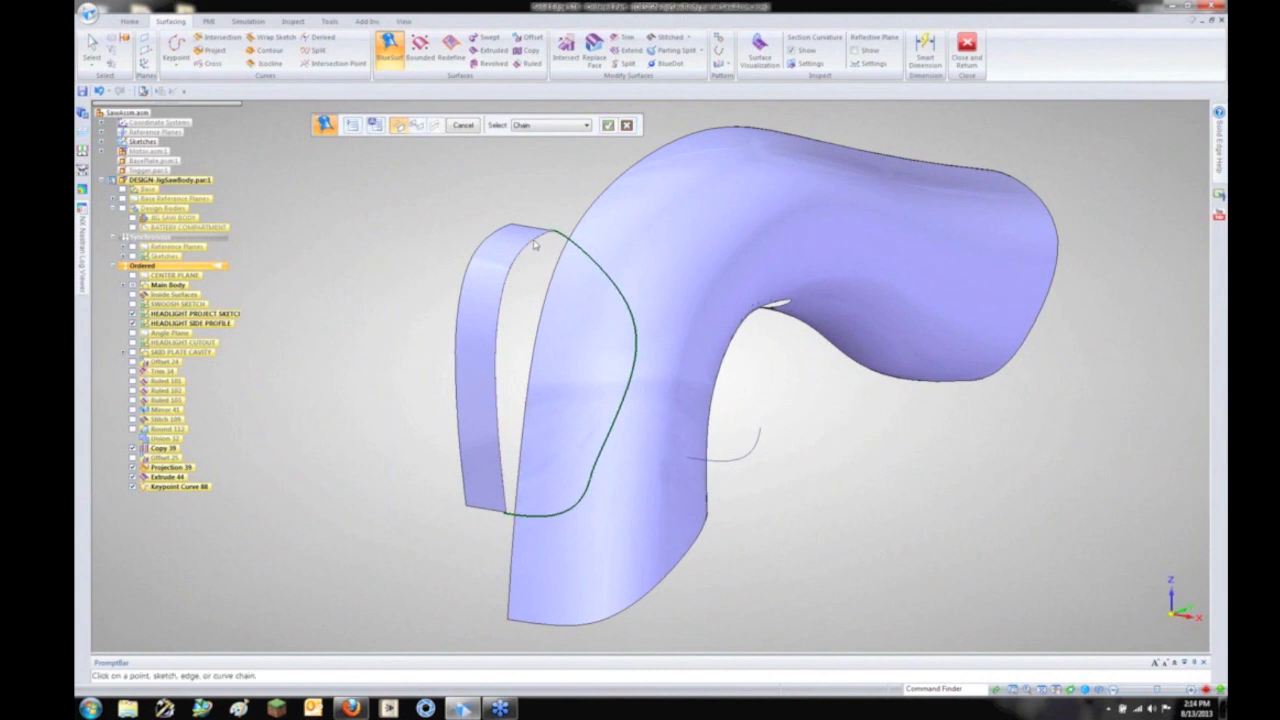
click(535, 245)
right_click(337, 281)
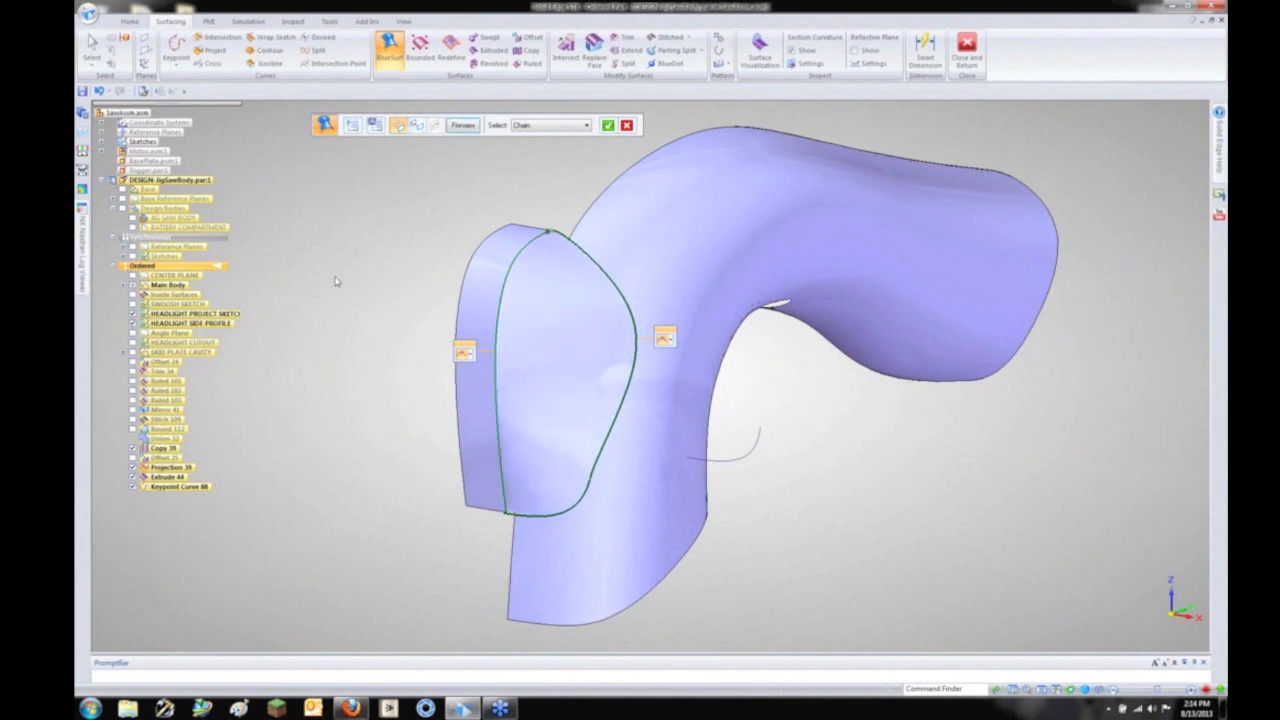
Step: Turn on surface visualization for the headlight BlueSurf, keeping the direction 2 mesh and curvature comb
click(466, 355)
click(406, 285)
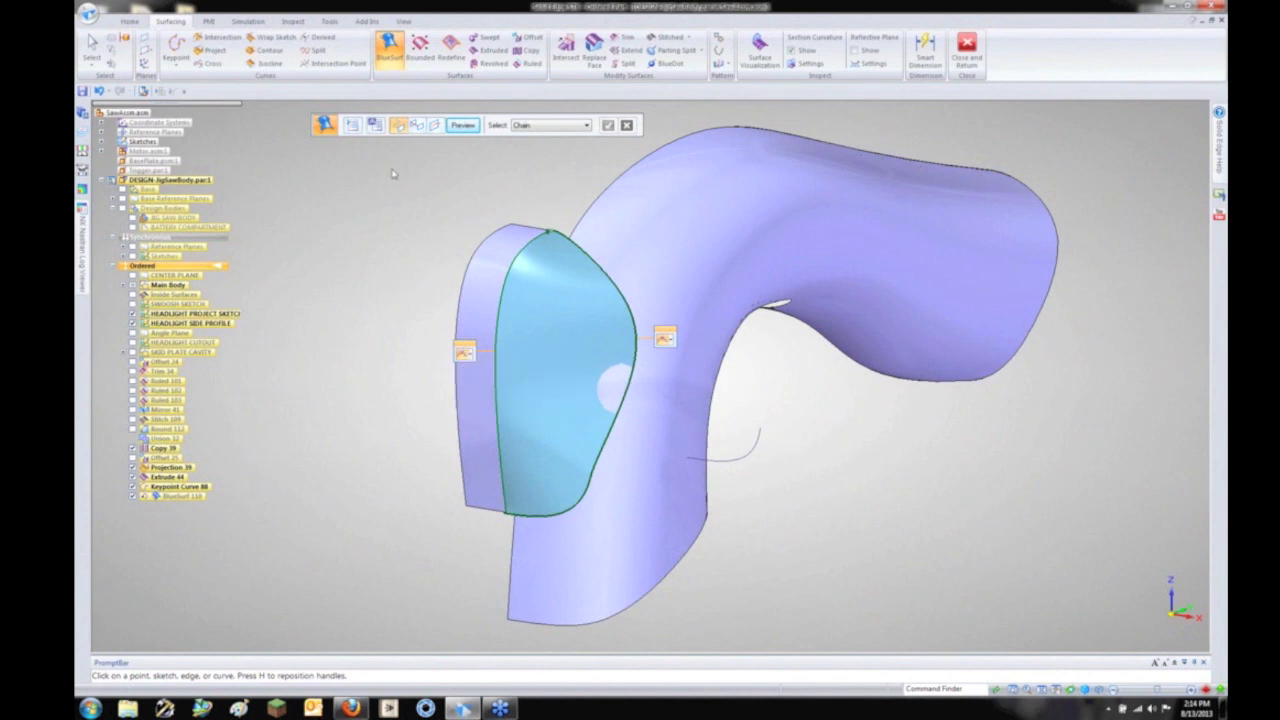
click(376, 127)
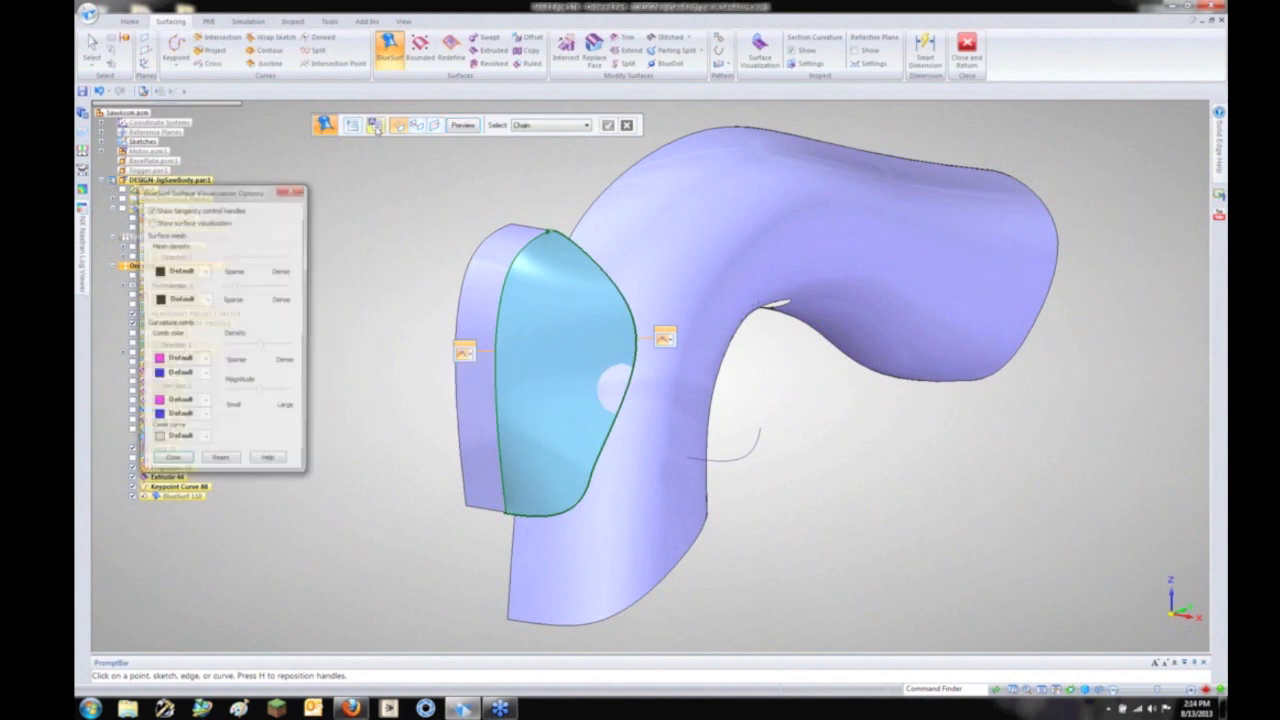
click(192, 225)
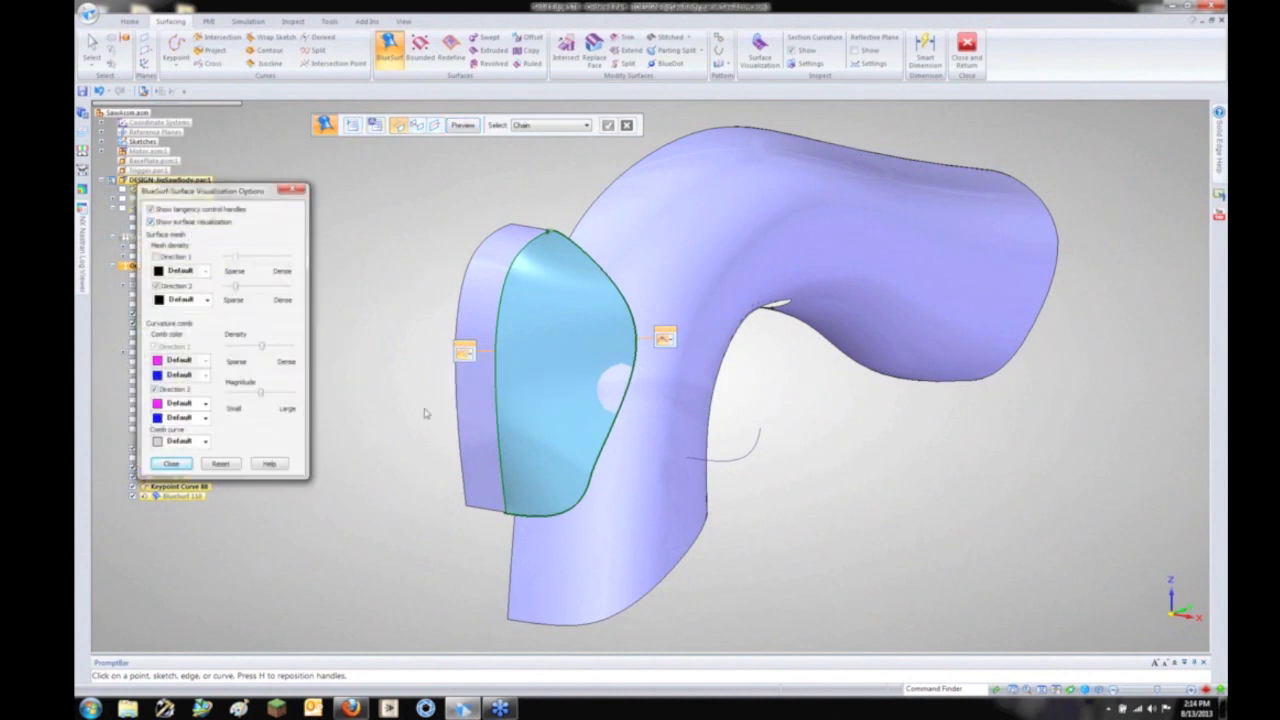
middle_drag(399, 389, 455, 458)
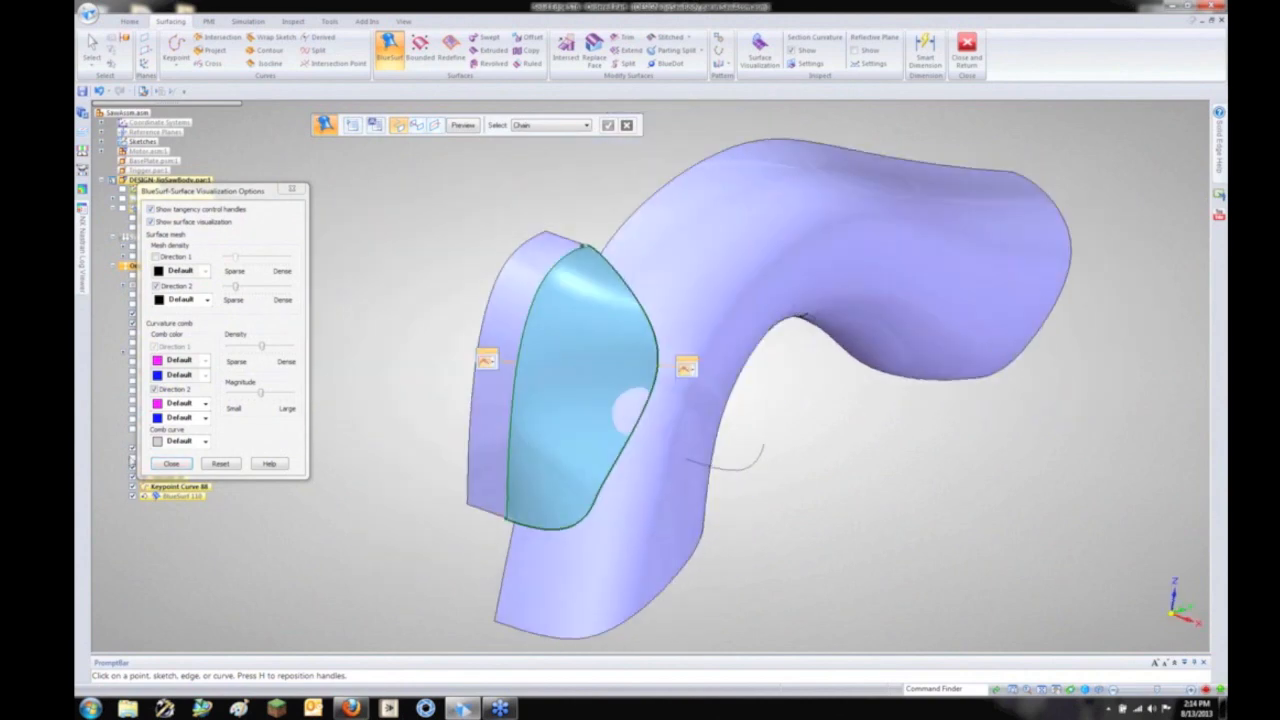
click(173, 464)
middle_drag(408, 290, 407, 262)
click(378, 126)
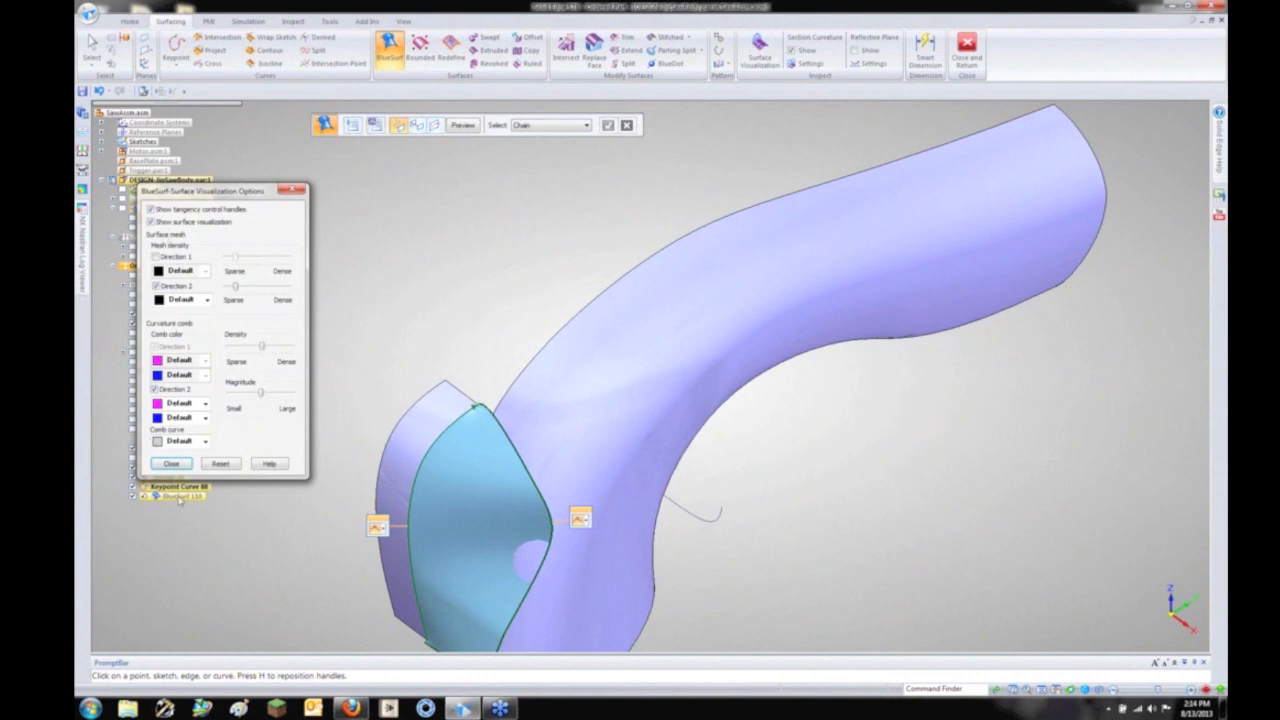
click(173, 464)
Step: Make the BlueSurf tangent continuous with the extruded surface along their shared edge and generate the preview
middle_drag(357, 434, 366, 445)
click(379, 450)
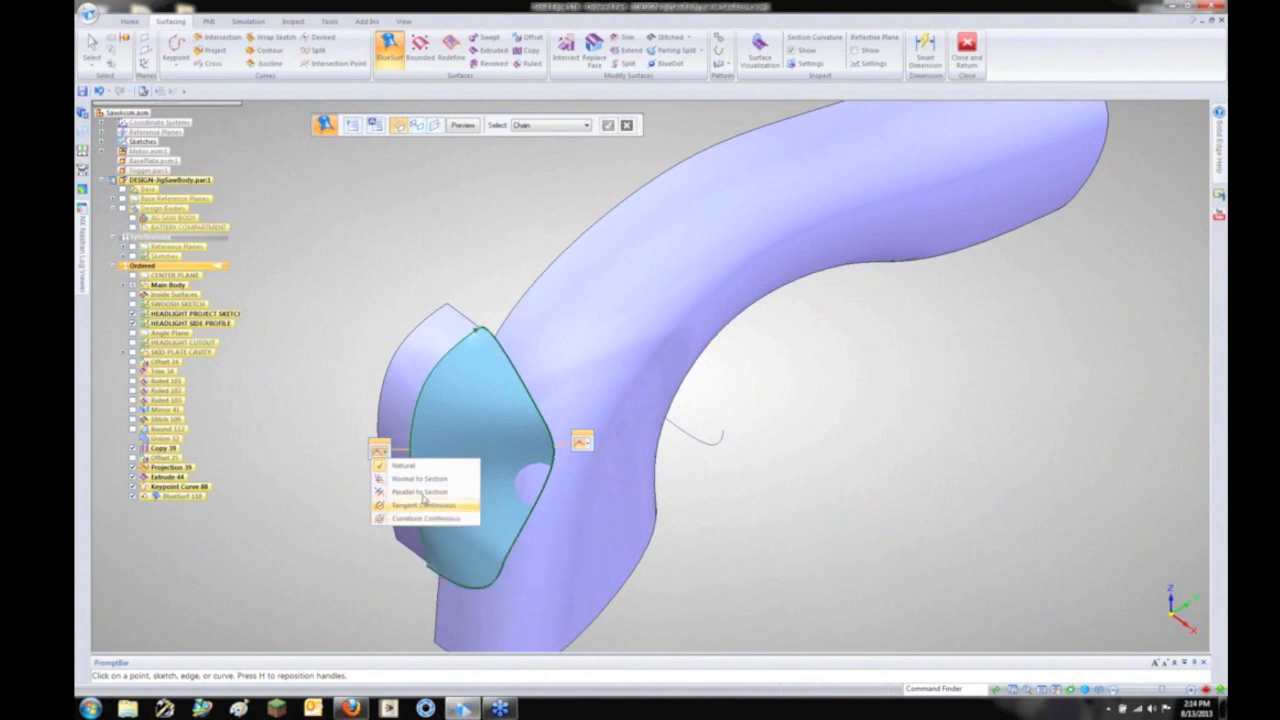
click(424, 504)
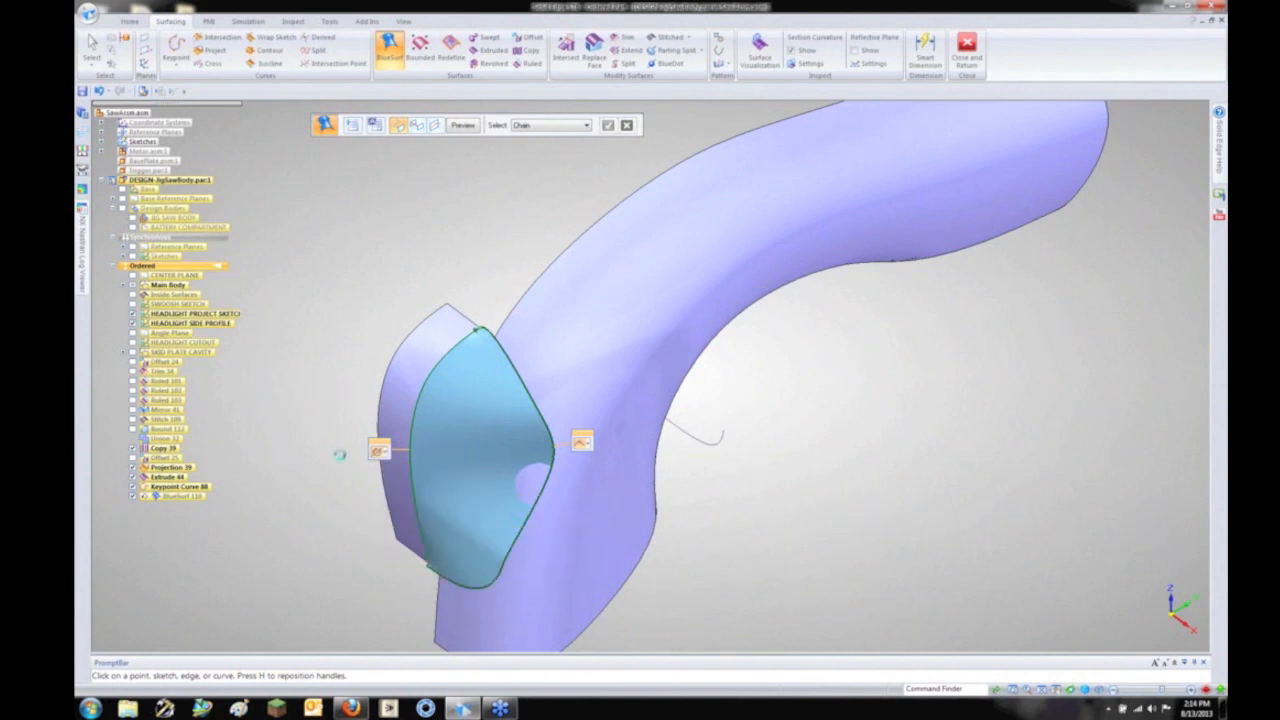
click(588, 447)
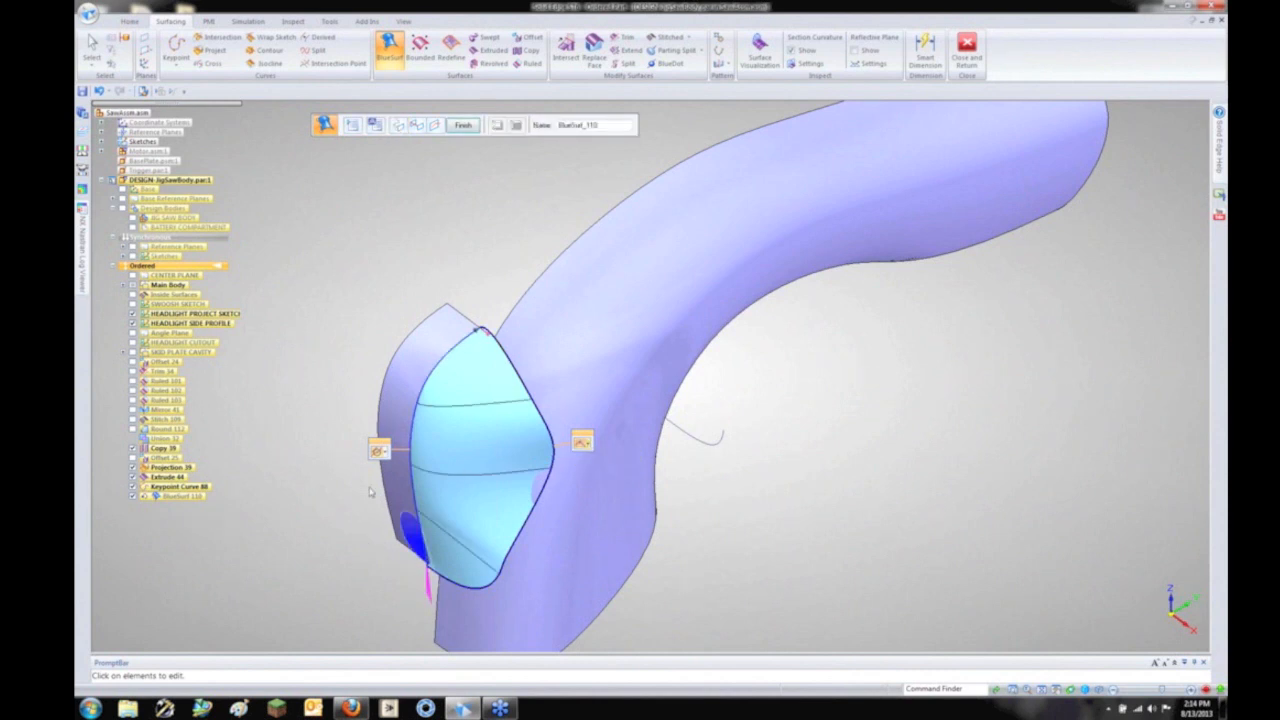
Step: Turn off surface visualization for the headlight BlueSurf after viewing its lower corner up close
mouse_move(364, 533)
middle_down()
mouse_move(369, 504)
mouse_move(380, 523)
mouse_move(391, 457)
mouse_move(376, 537)
middle_up()
scroll(462, 447, up, 2)
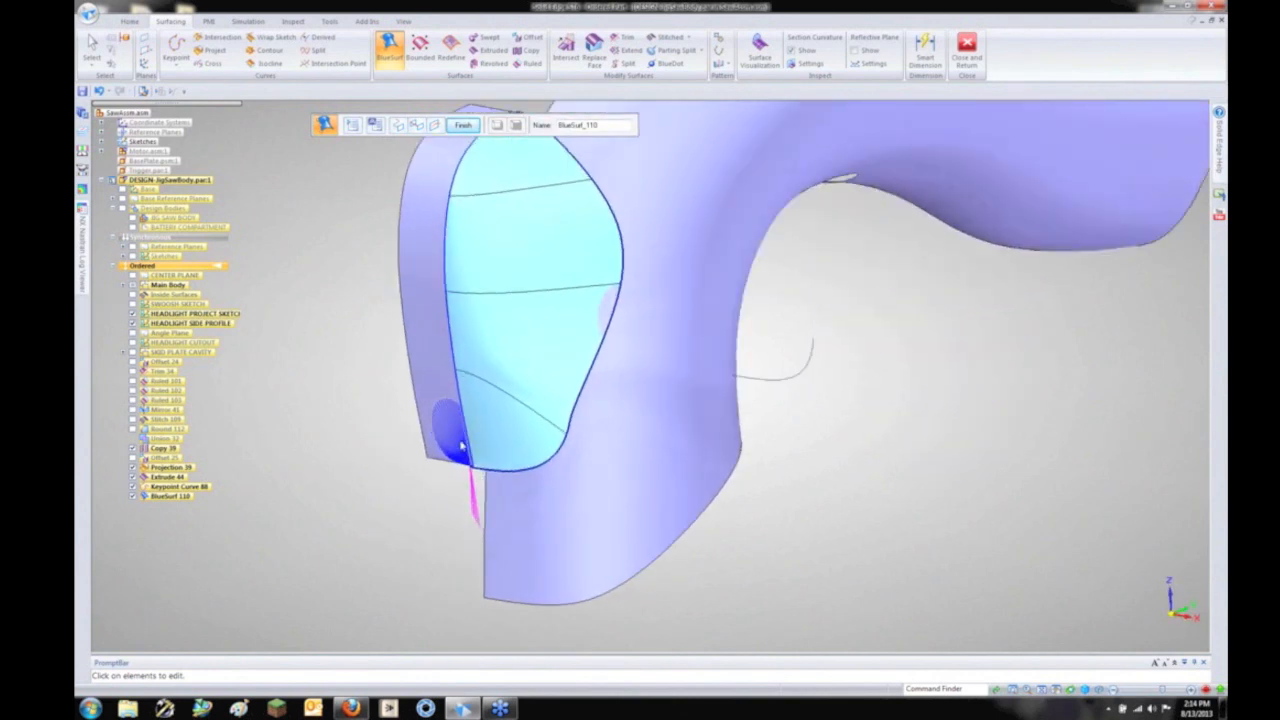
scroll(462, 447, up, 2)
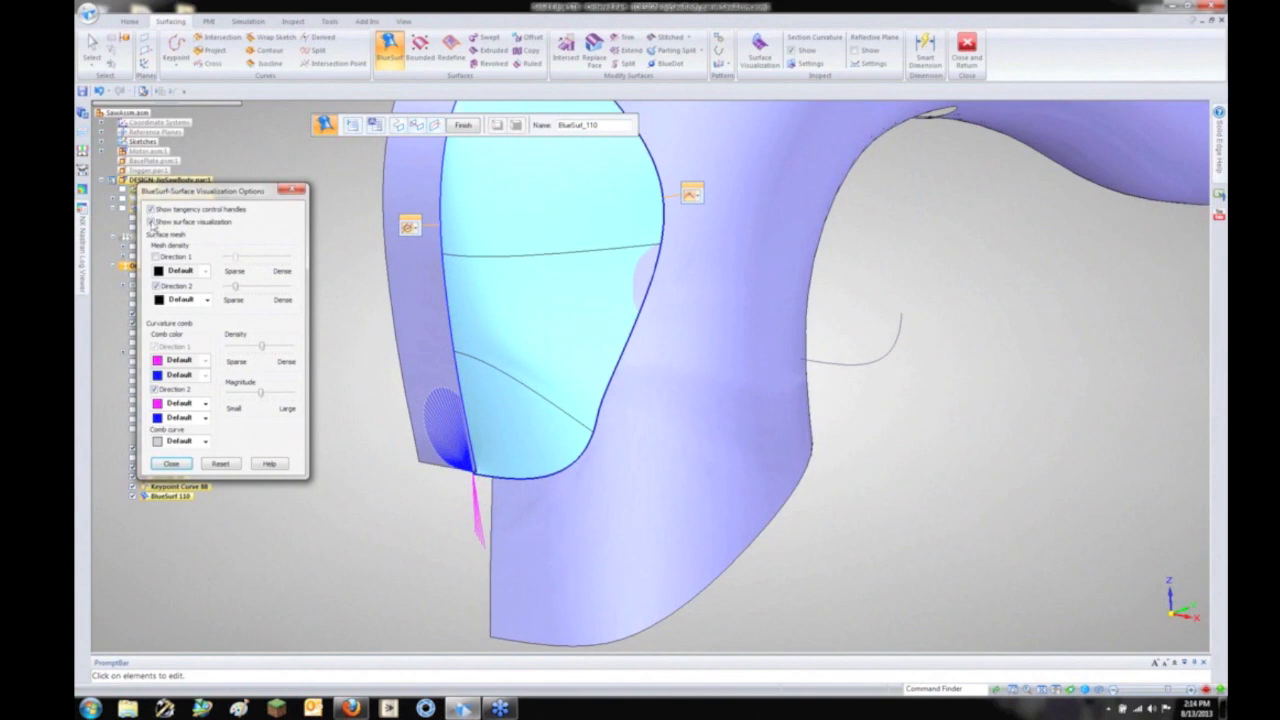
click(151, 221)
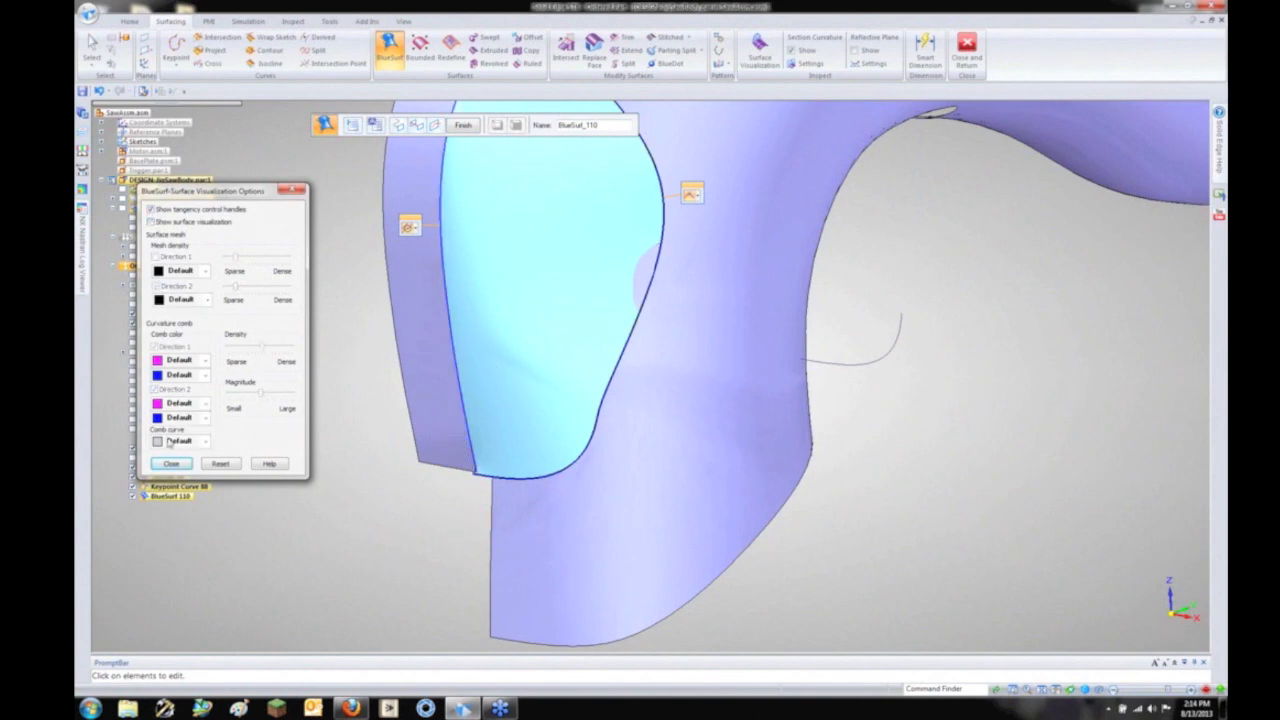
click(172, 464)
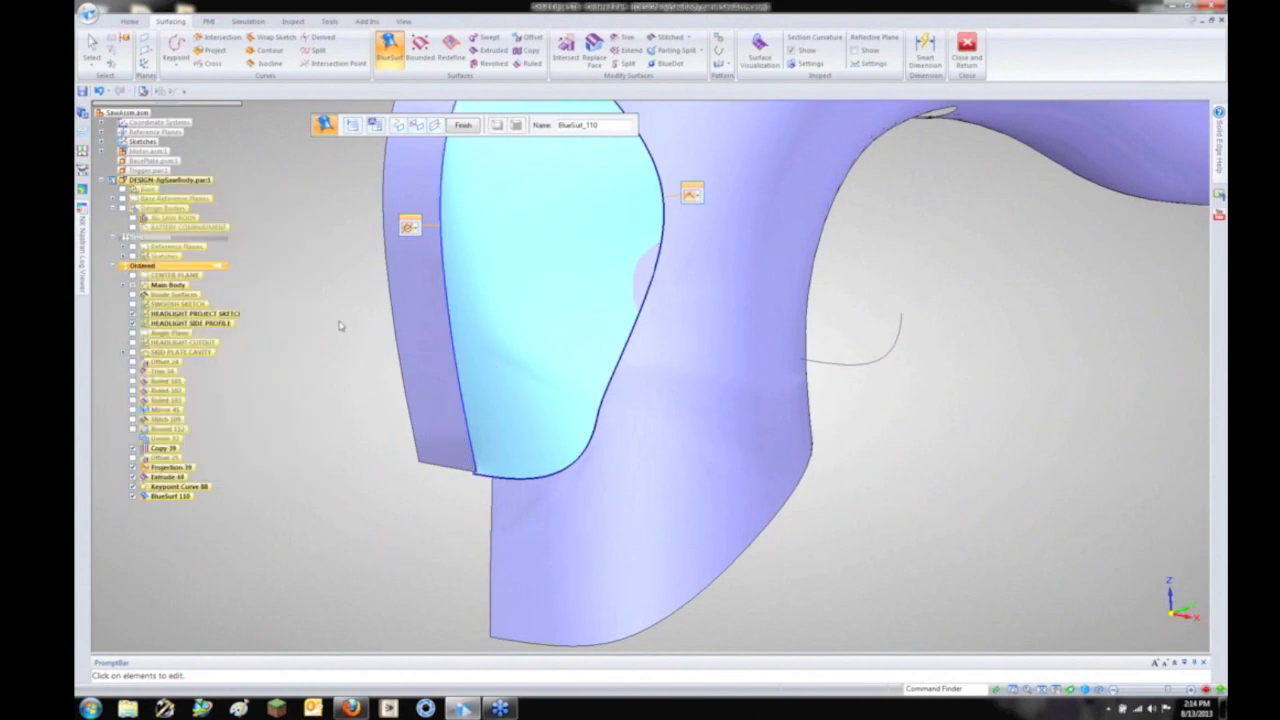
Step: Insert a sketch across the middle of the BlueSurf on a plane normal to its extruded-surface edge, and finish the surface
middle_drag(328, 332, 324, 260)
click(433, 125)
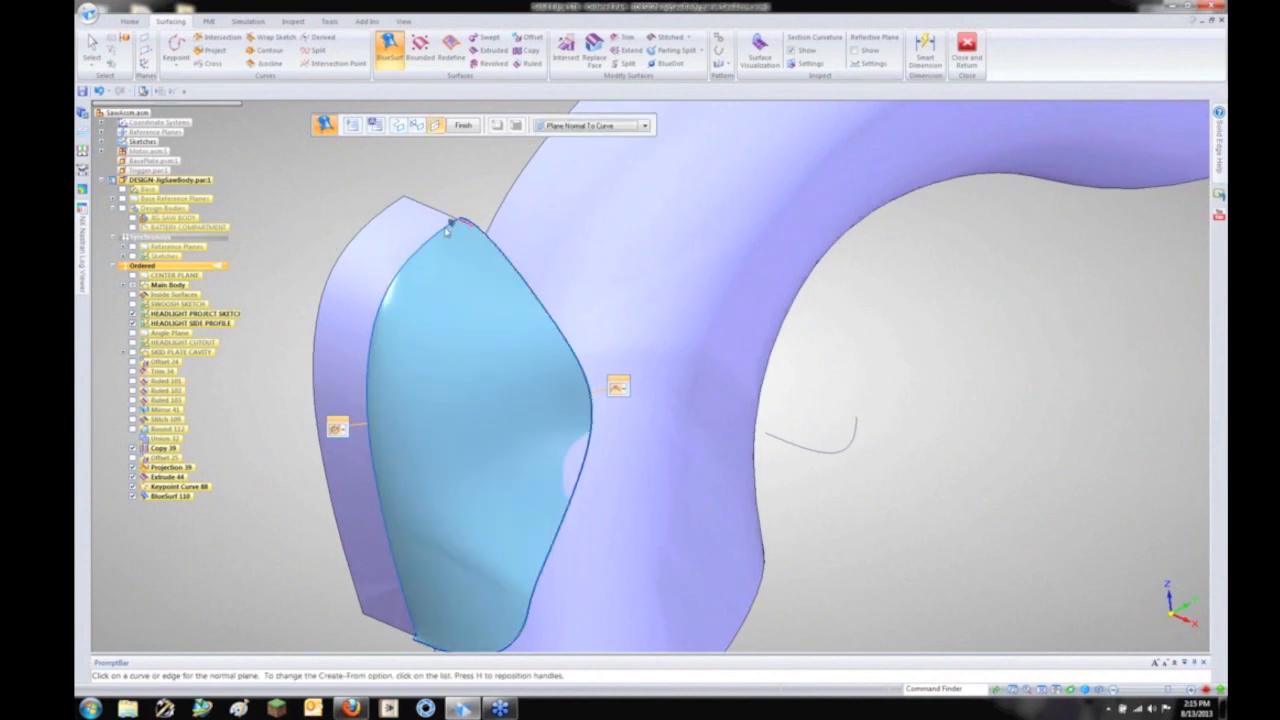
click(410, 285)
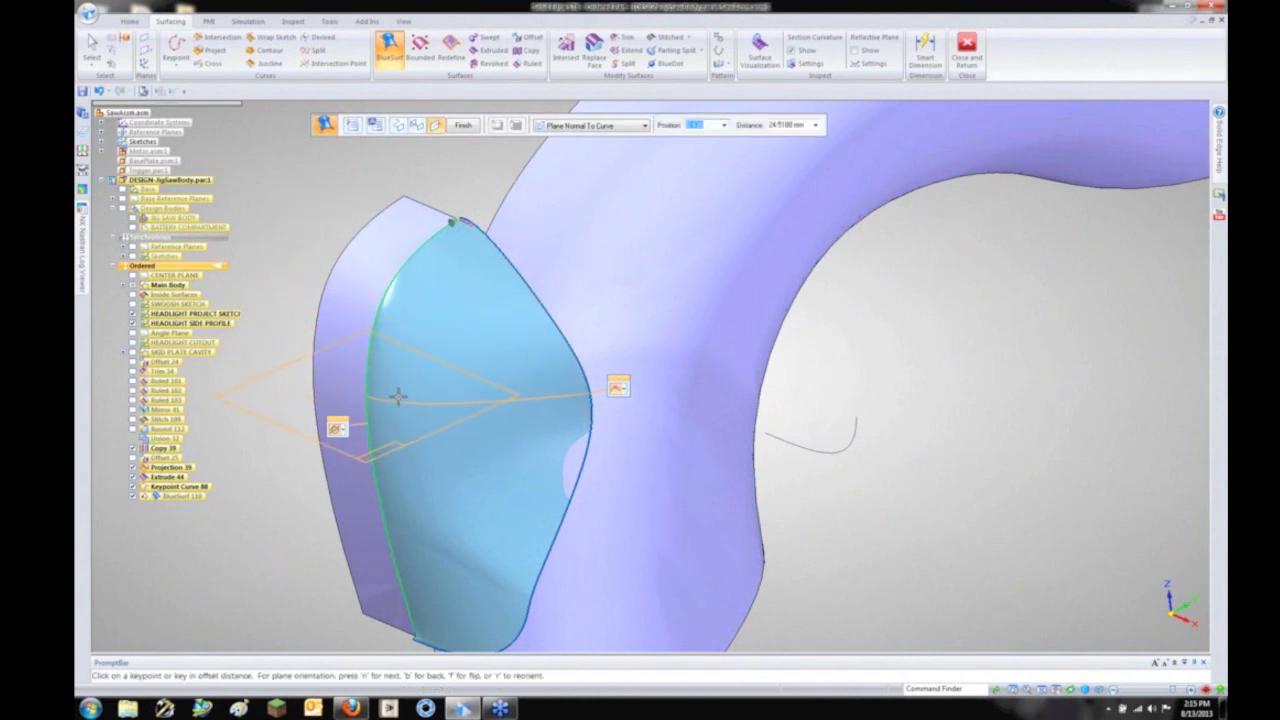
click(400, 415)
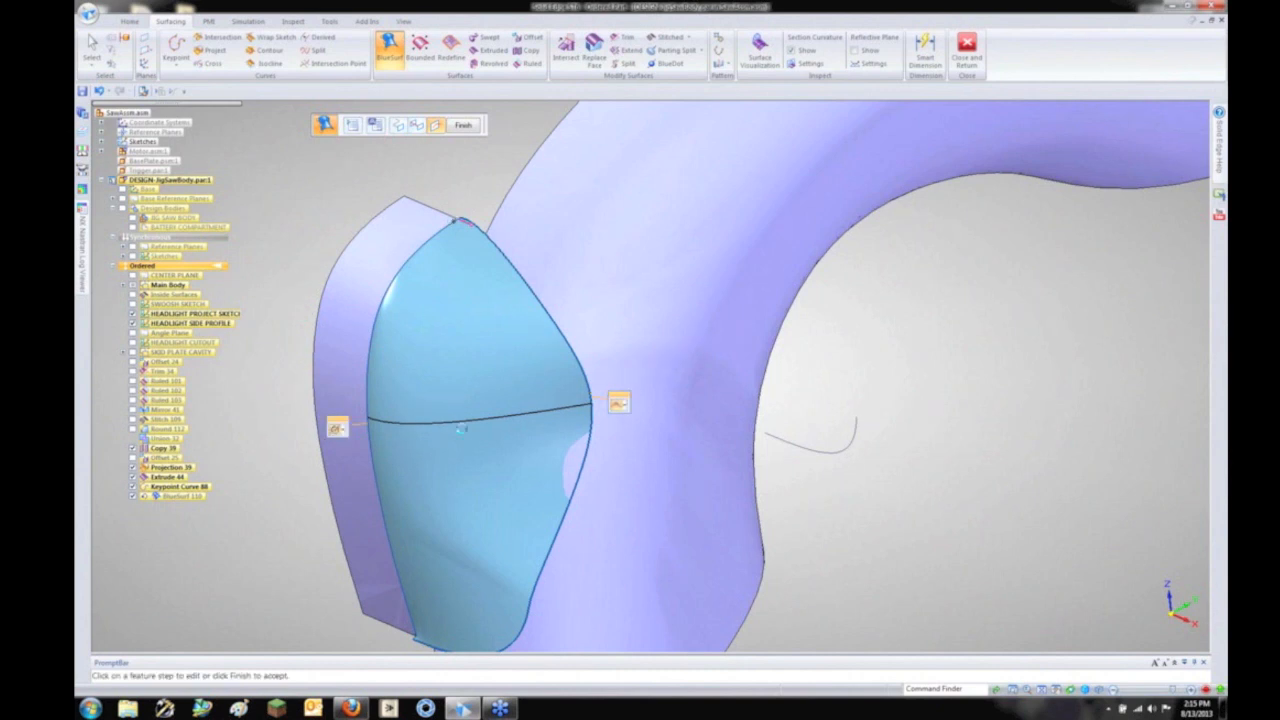
click(464, 423)
click(465, 425)
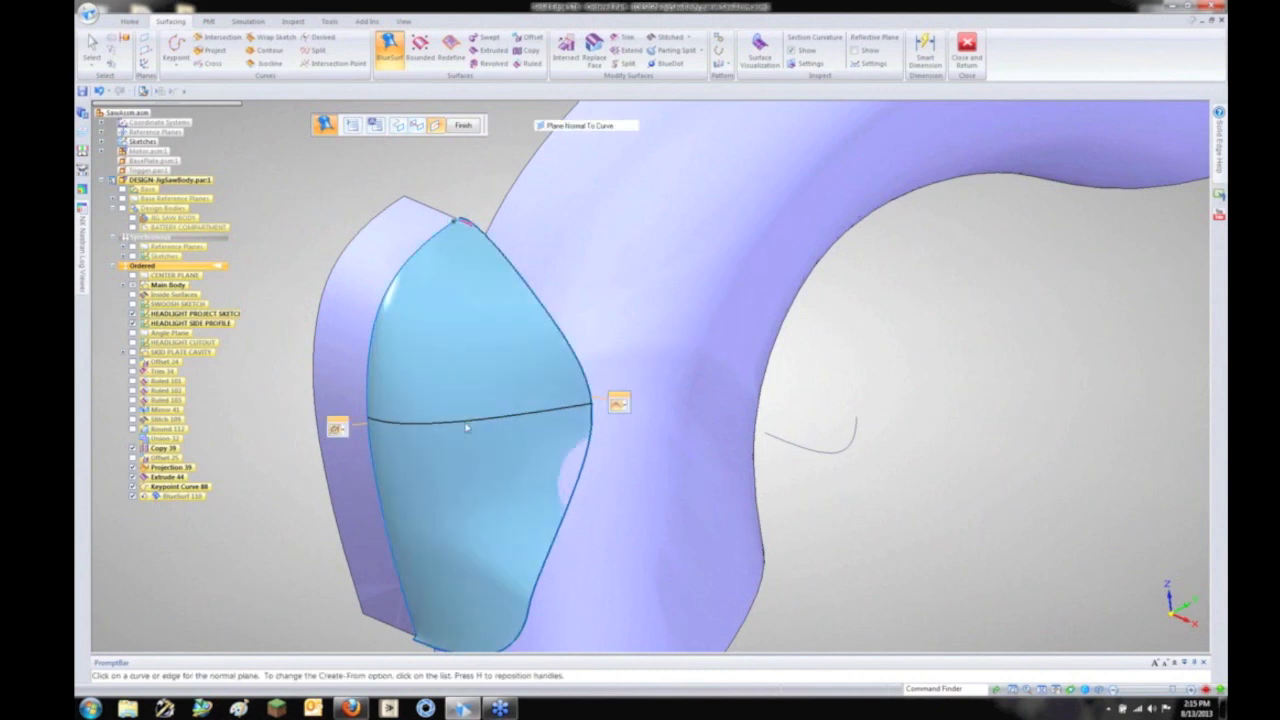
click(466, 427)
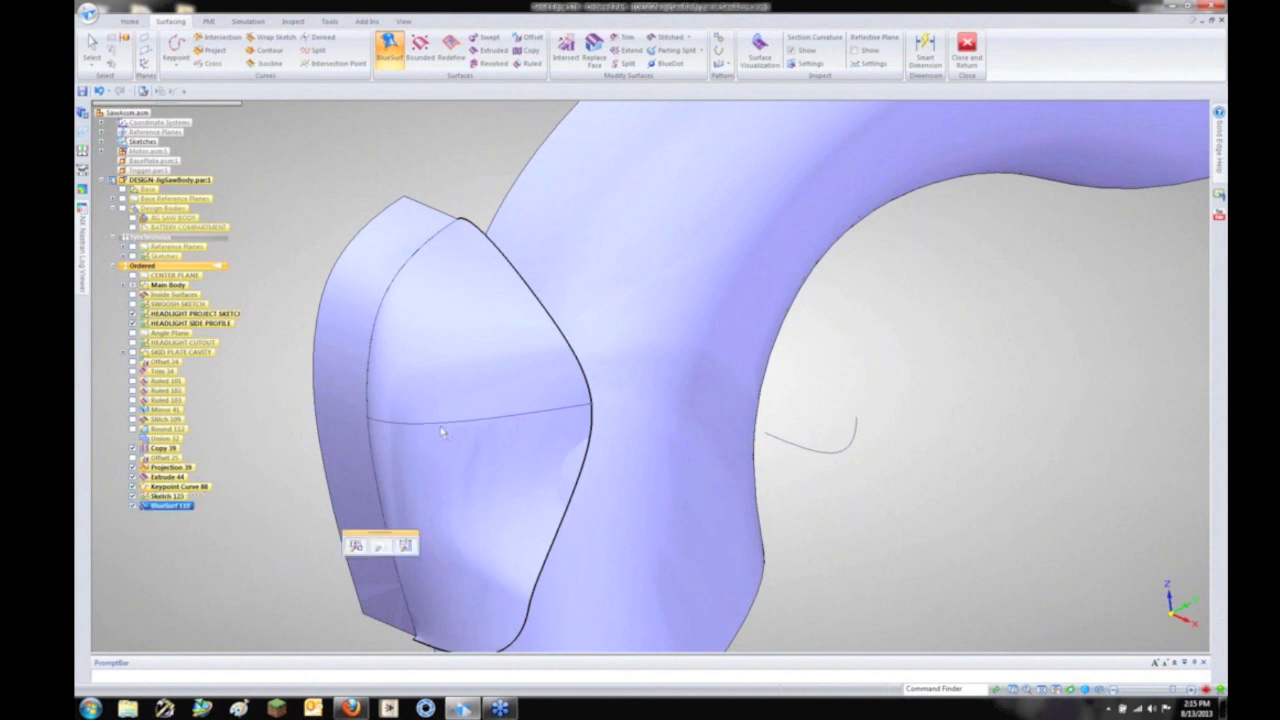
Step: Open the sketch inserted across the BlueSurf for profile editing and simplify its curve
click(279, 402)
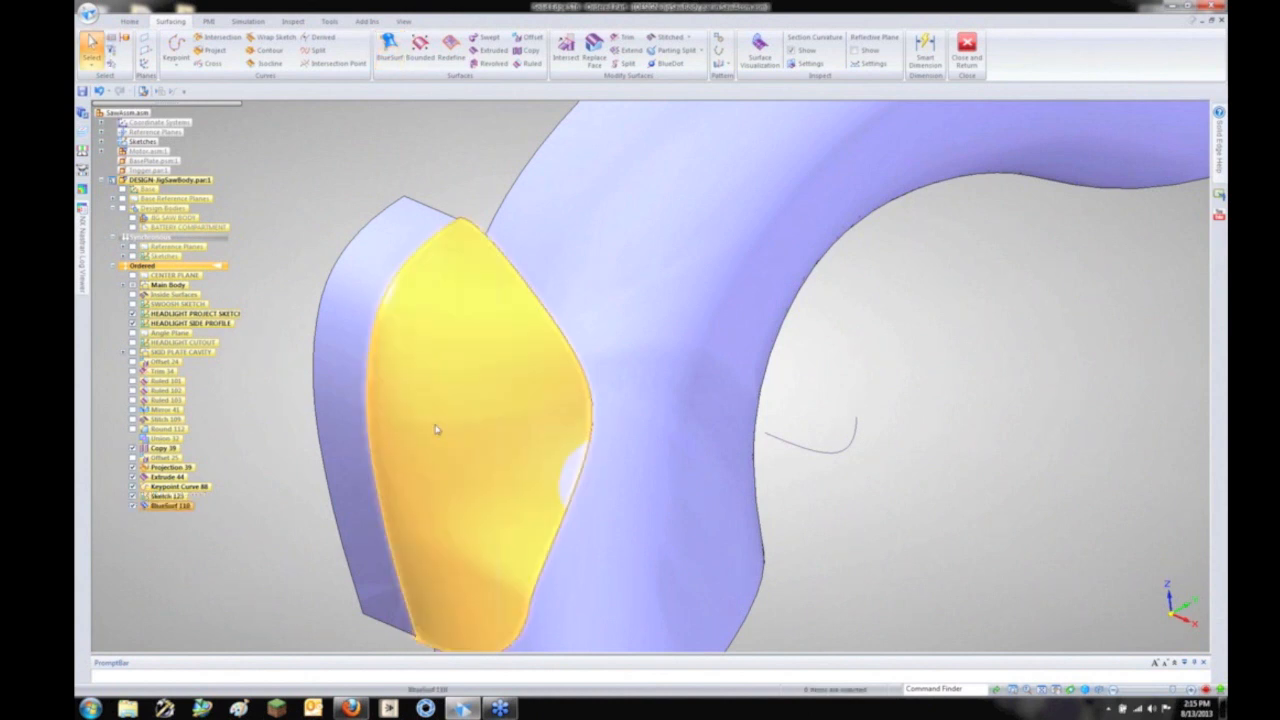
right_click(437, 430)
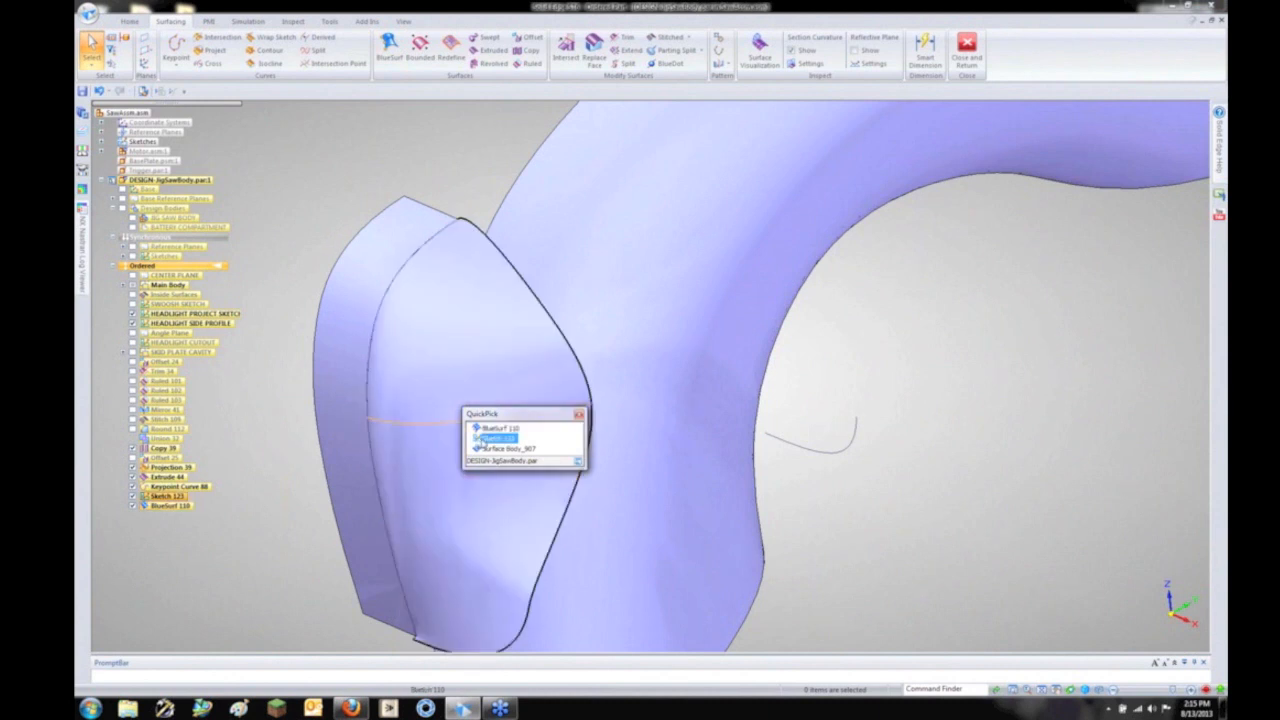
click(500, 436)
click(554, 375)
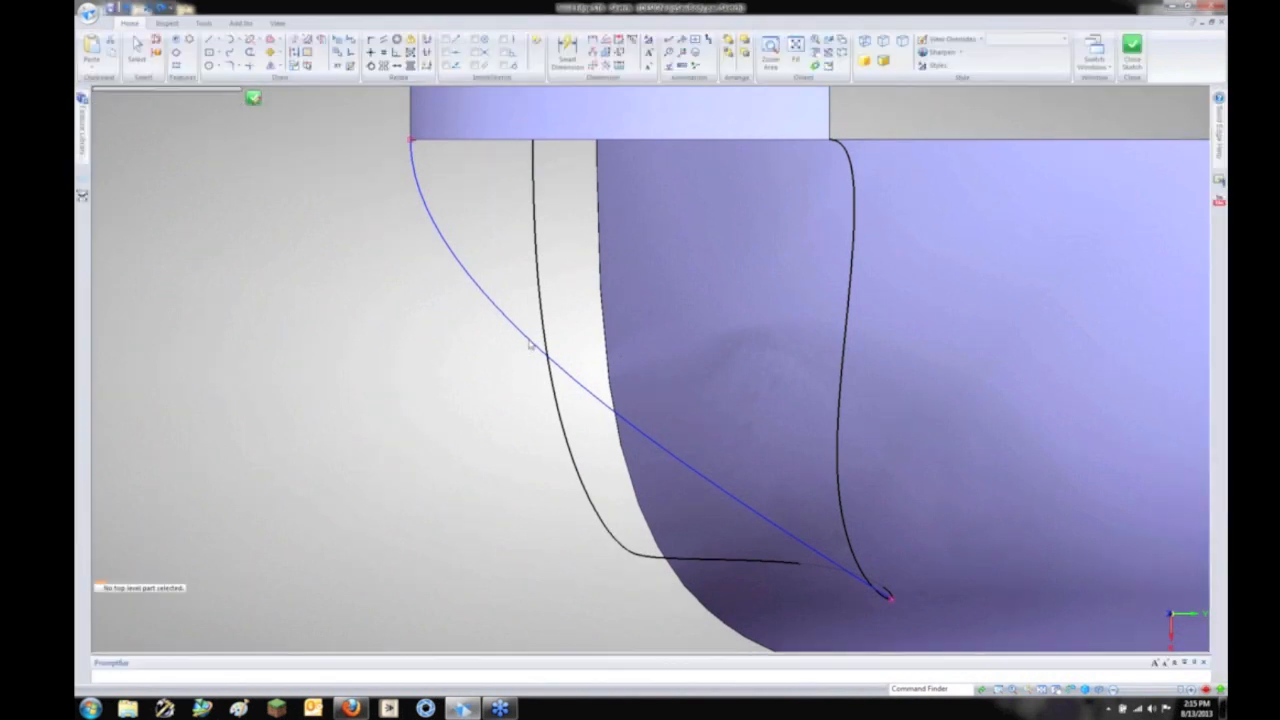
click(530, 343)
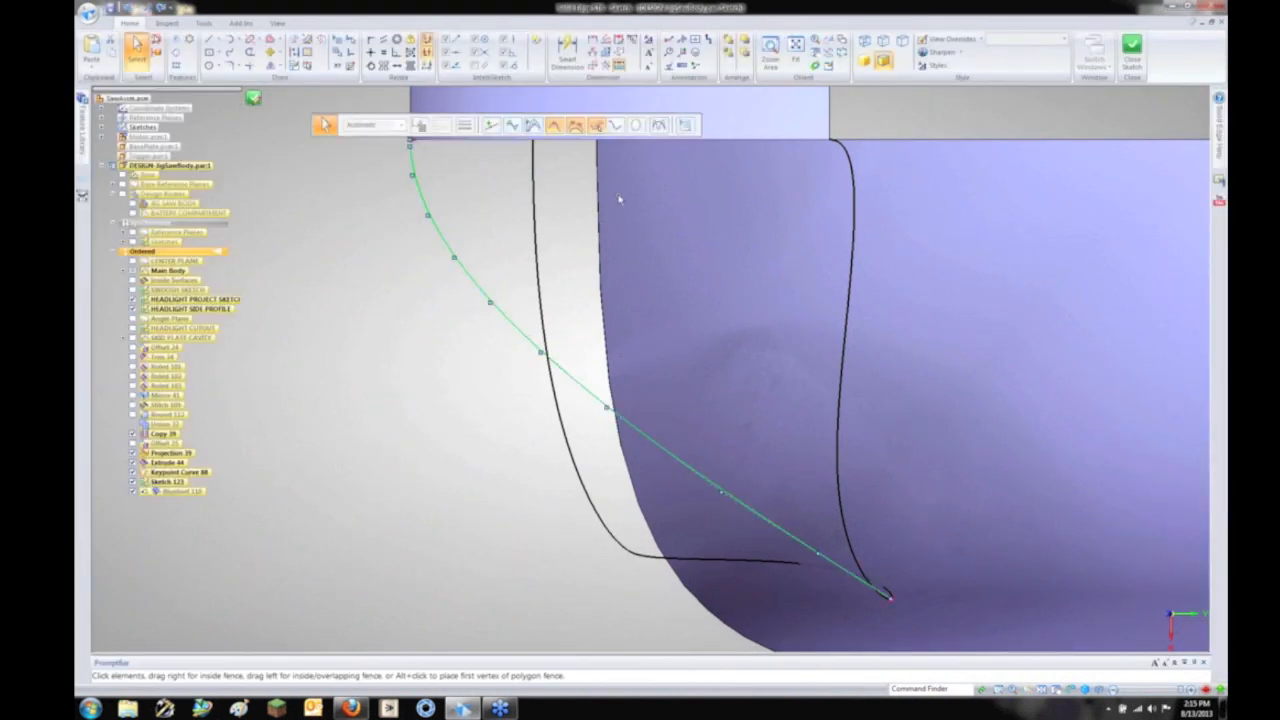
click(659, 124)
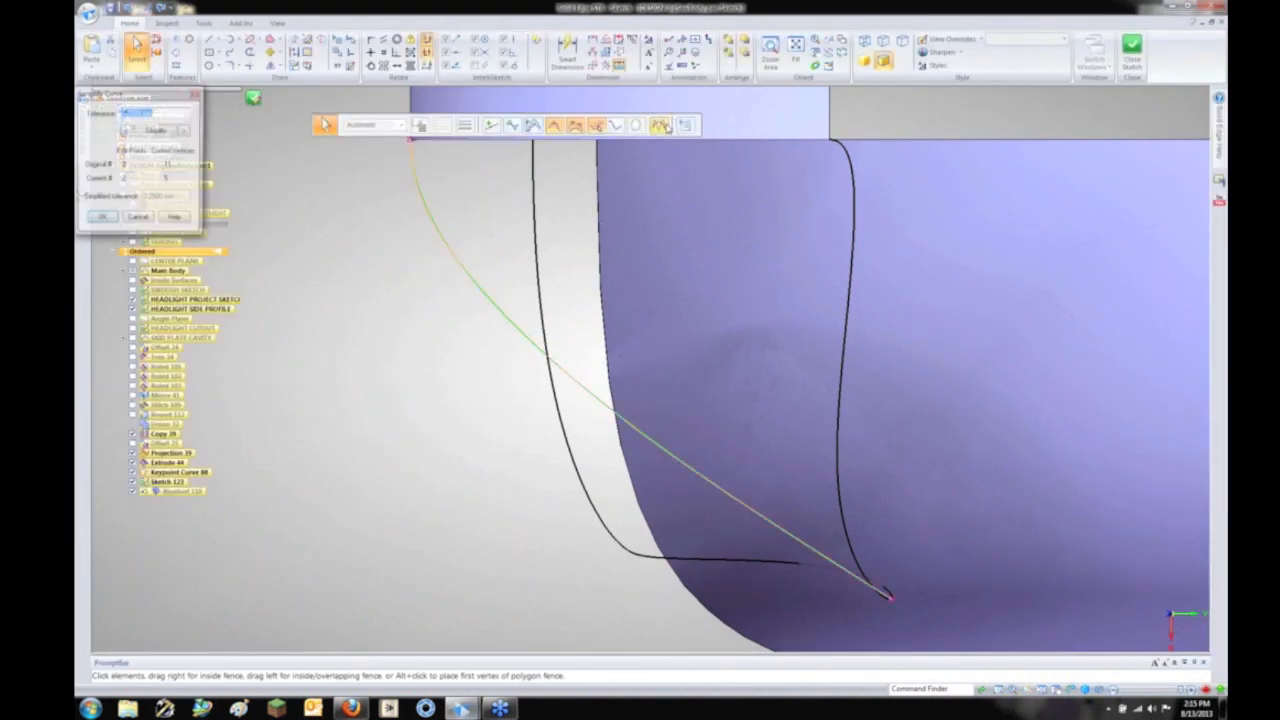
click(99, 220)
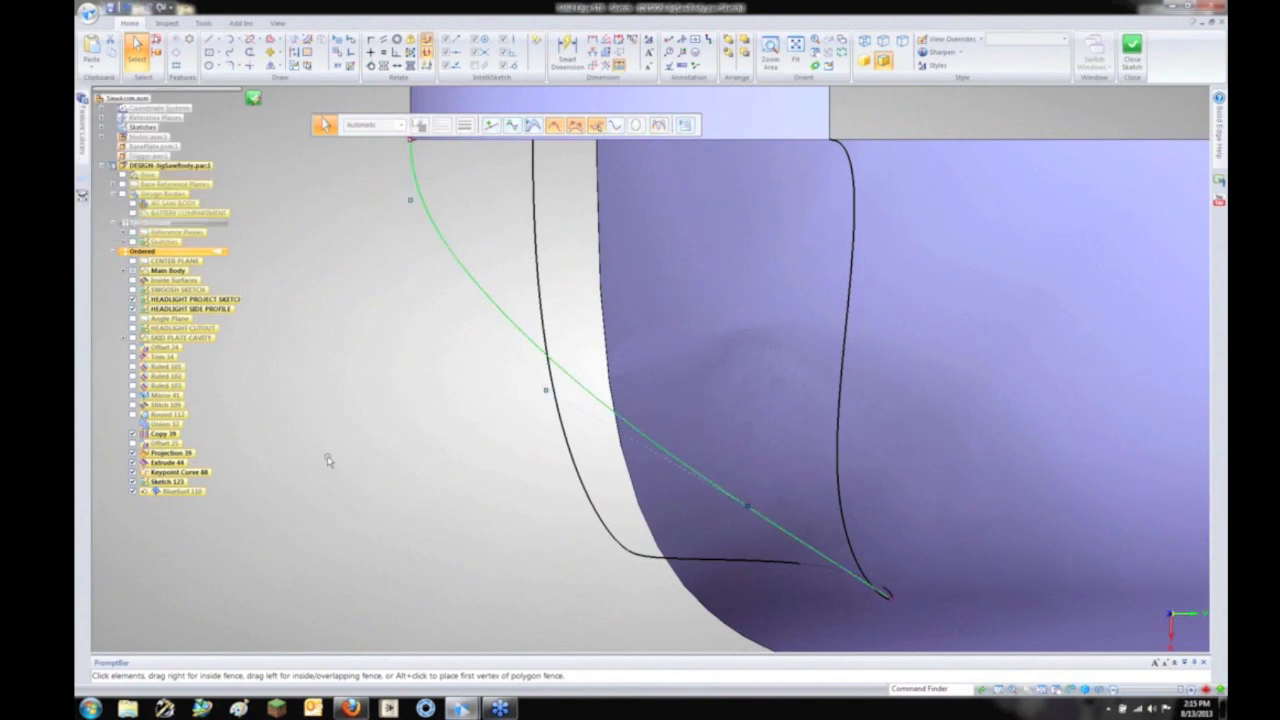
Step: Lower the curve's first control vertex and align it vertically with the curve's upper endpoint
drag(410, 201, 418, 302)
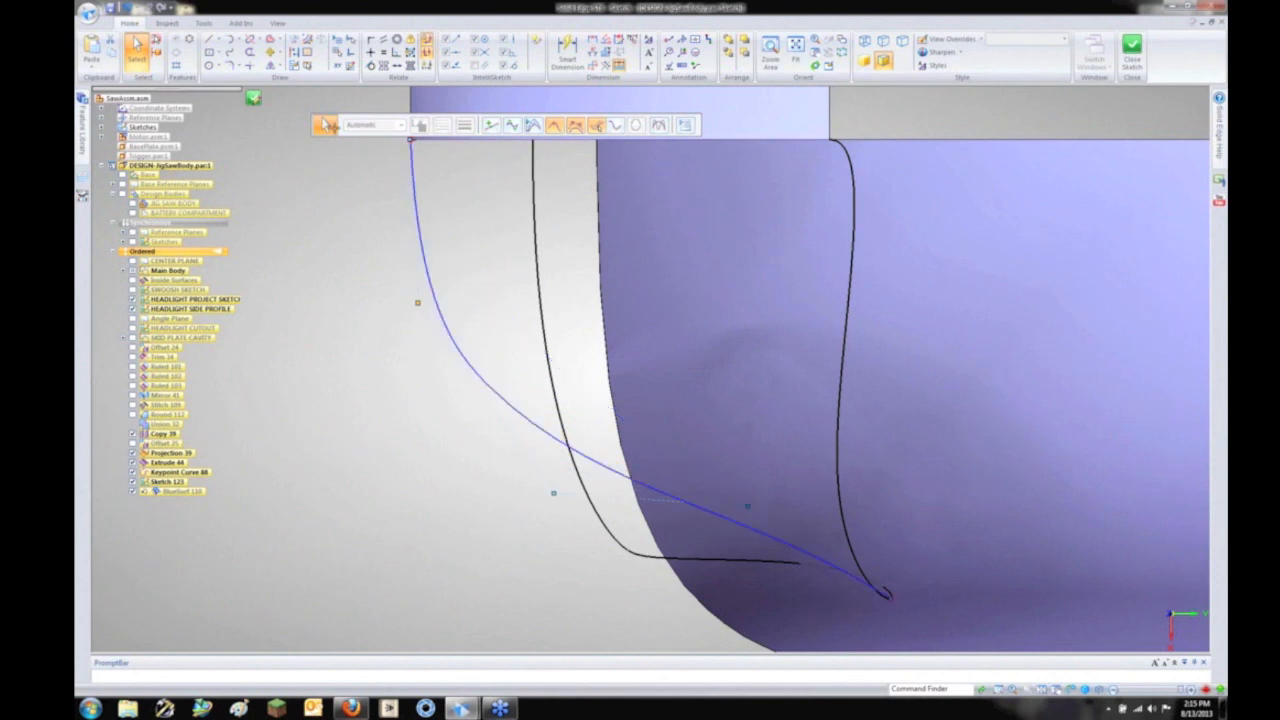
click(370, 52)
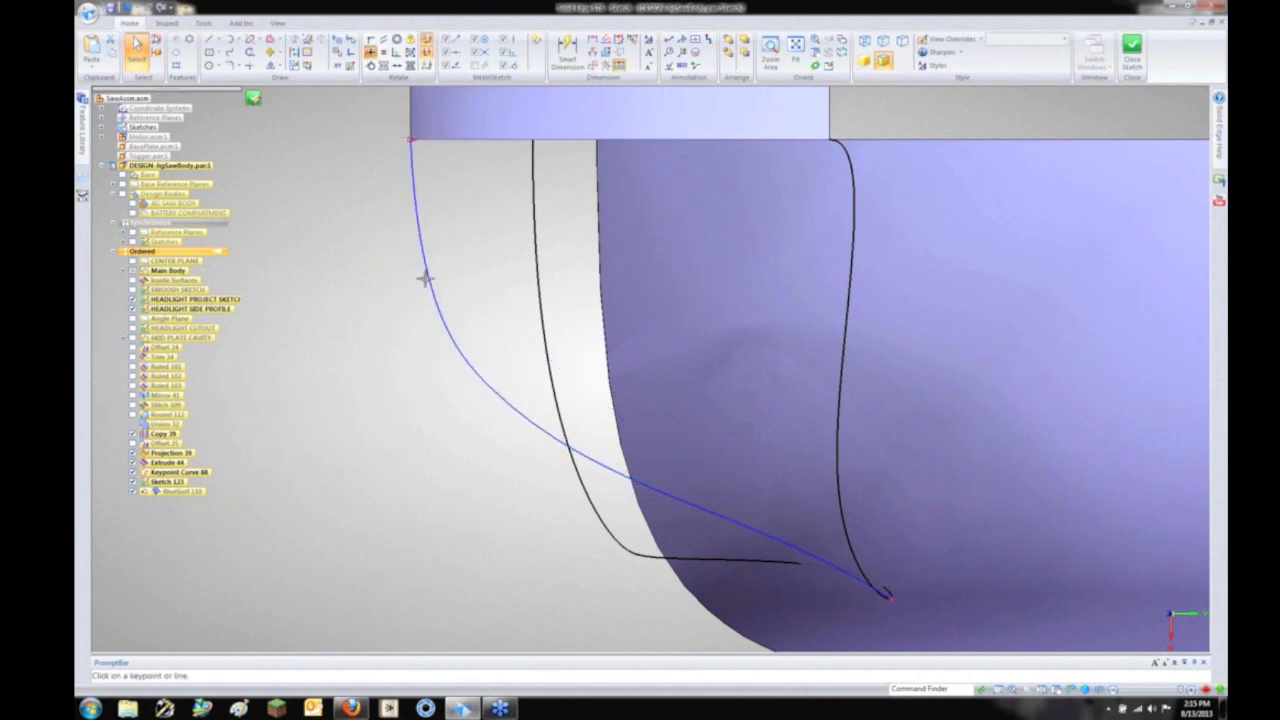
click(422, 302)
click(405, 140)
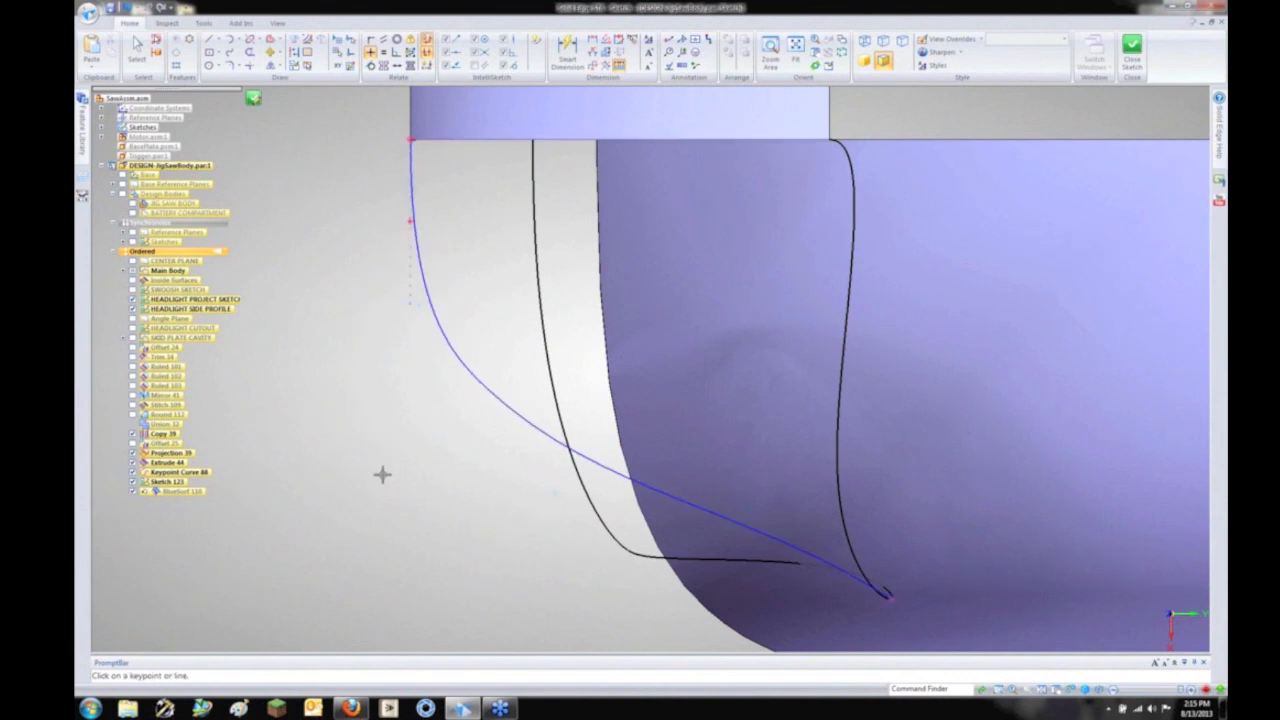
key(Escape)
Step: Reshape the curve into a fuller outward bulge by moving its lower, upper and middle control vertices, and close the sketch
click(549, 443)
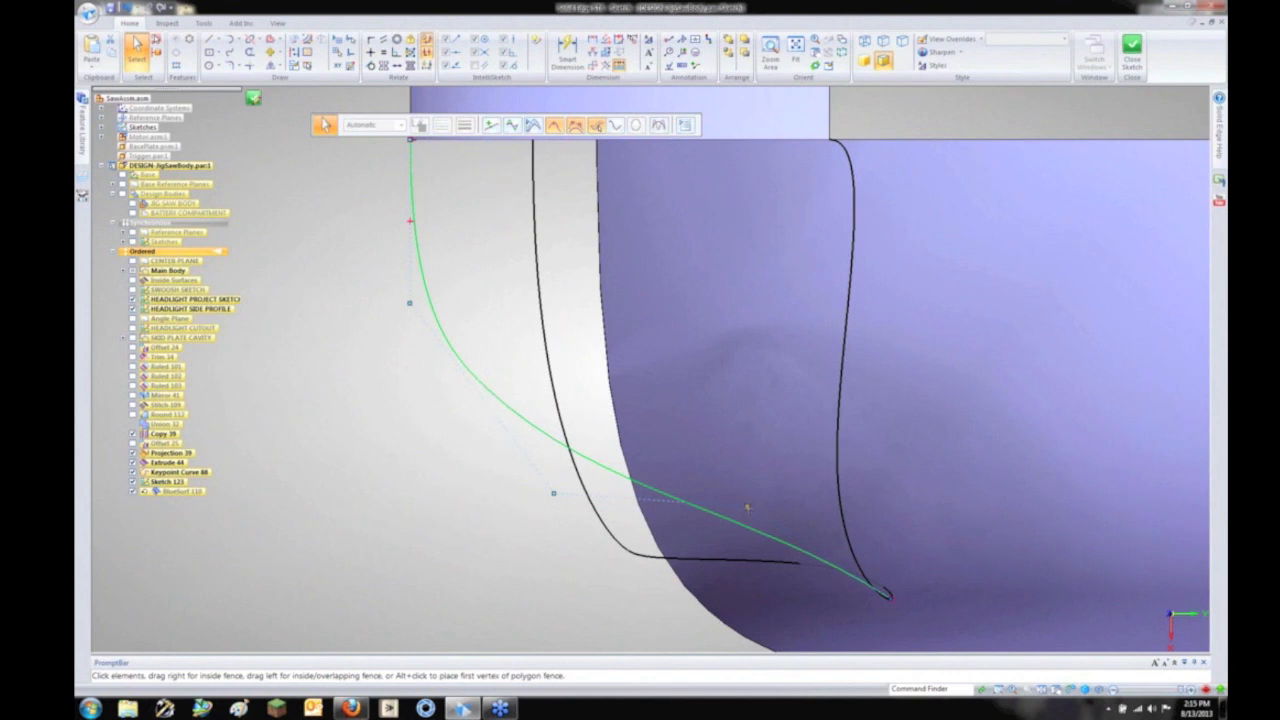
drag(748, 507, 684, 590)
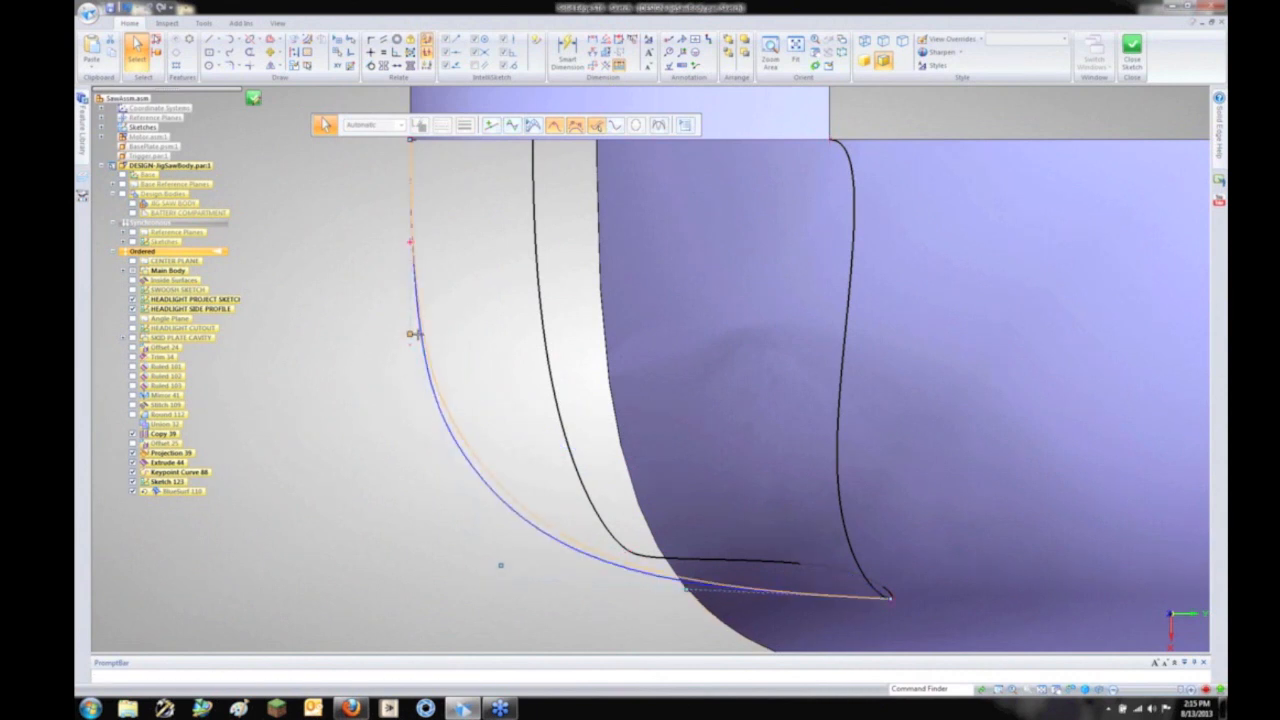
click(505, 543)
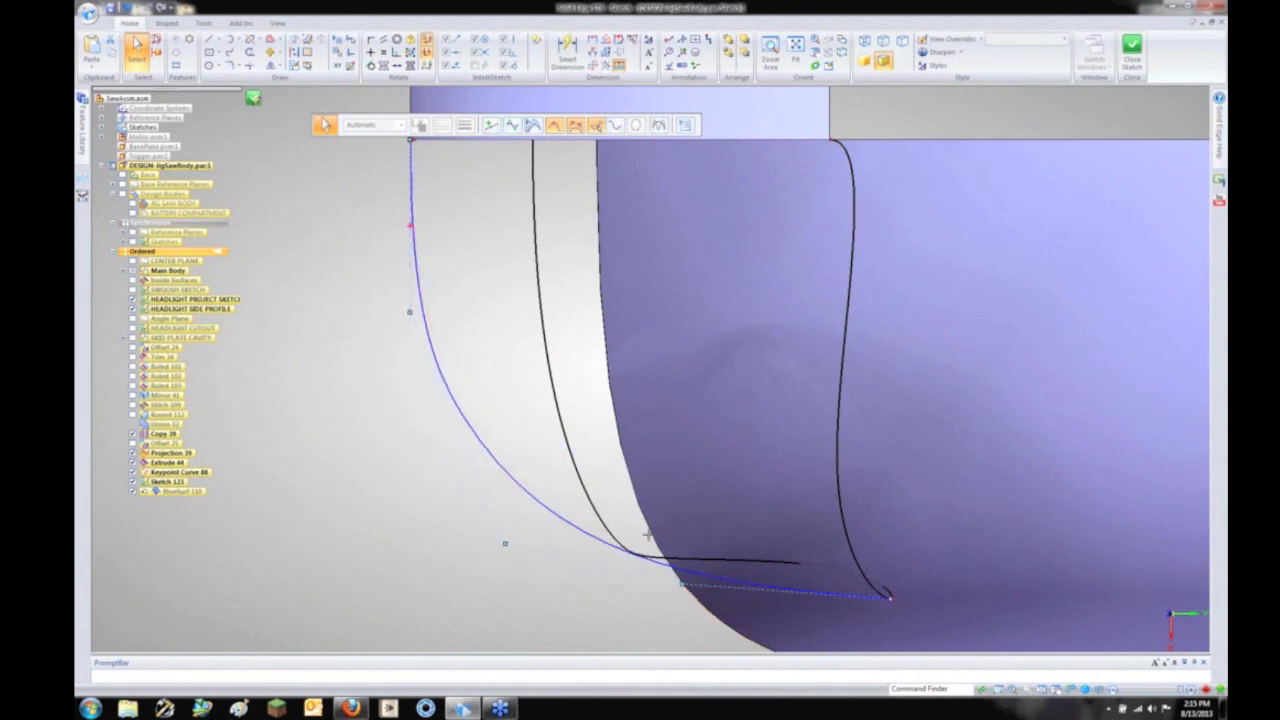
click(444, 575)
click(1131, 52)
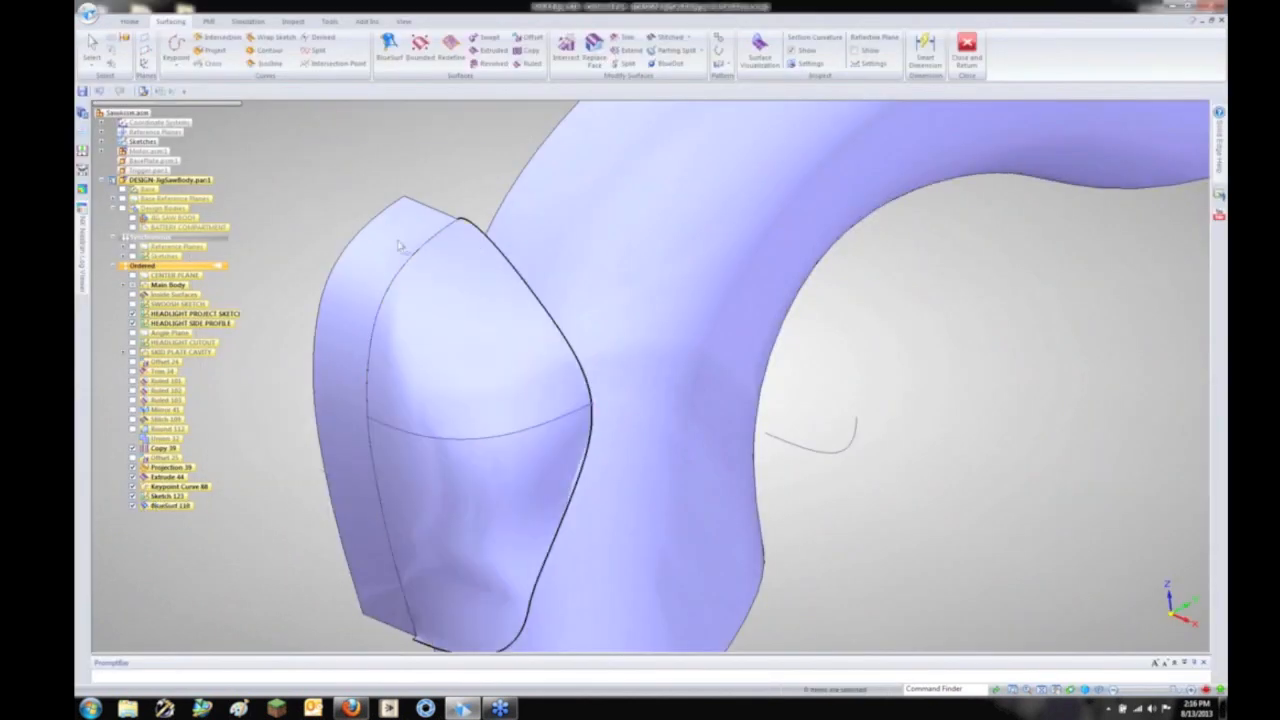
Step: Hide the extruded surface alongside the headlight BlueSurf
click(385, 250)
right_click(396, 242)
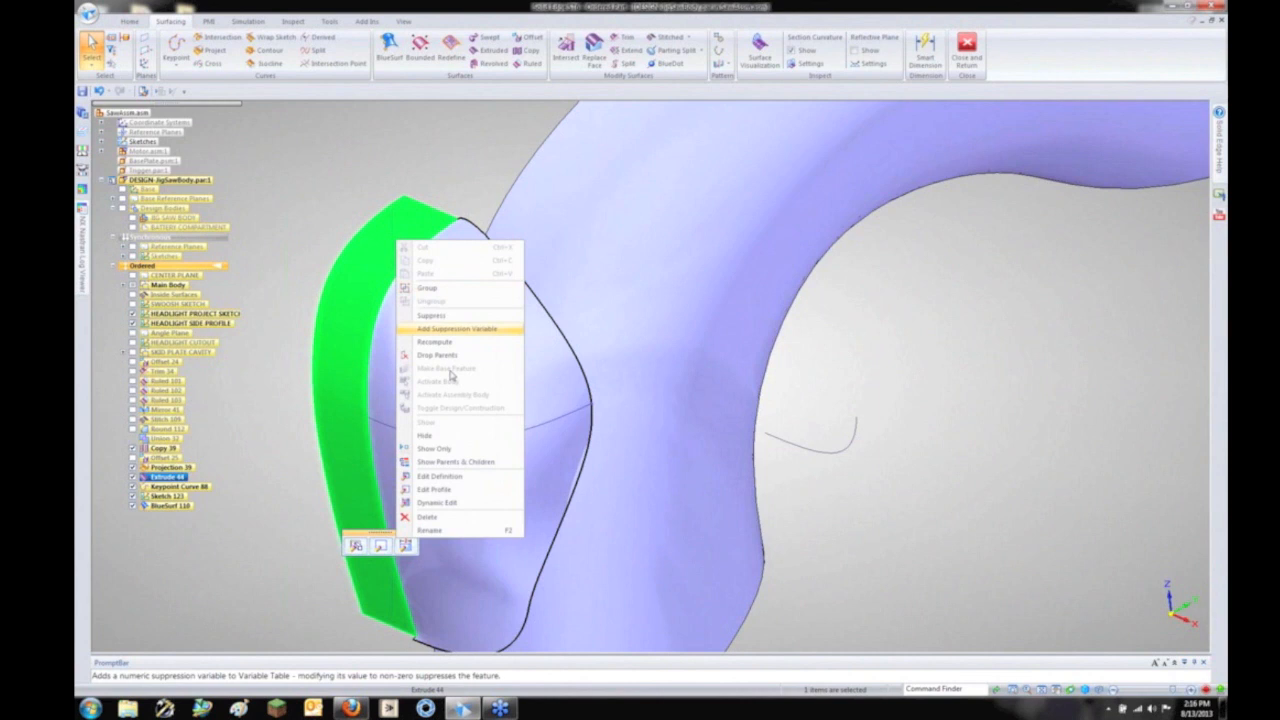
click(426, 435)
Step: Start a ruled surface of the Tapered to plane type and show the Angle Plane as its reference
scroll(373, 334, down, 1)
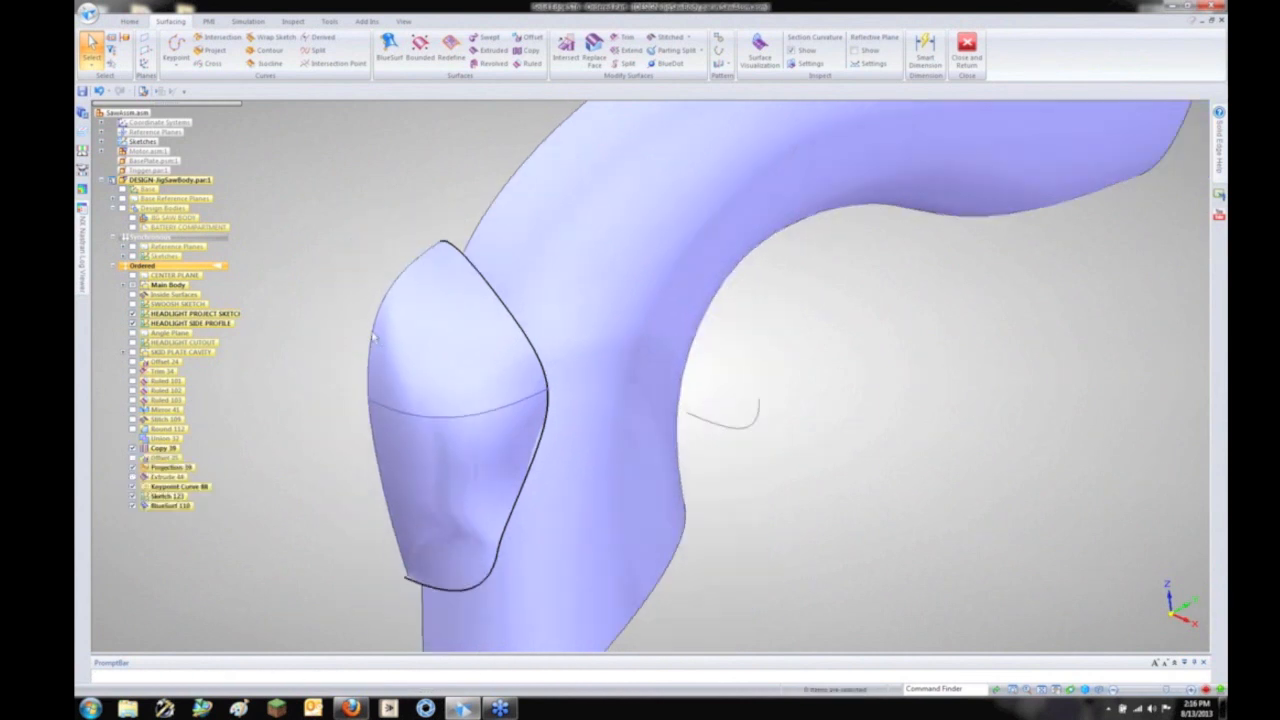
middle_drag(343, 280, 361, 128)
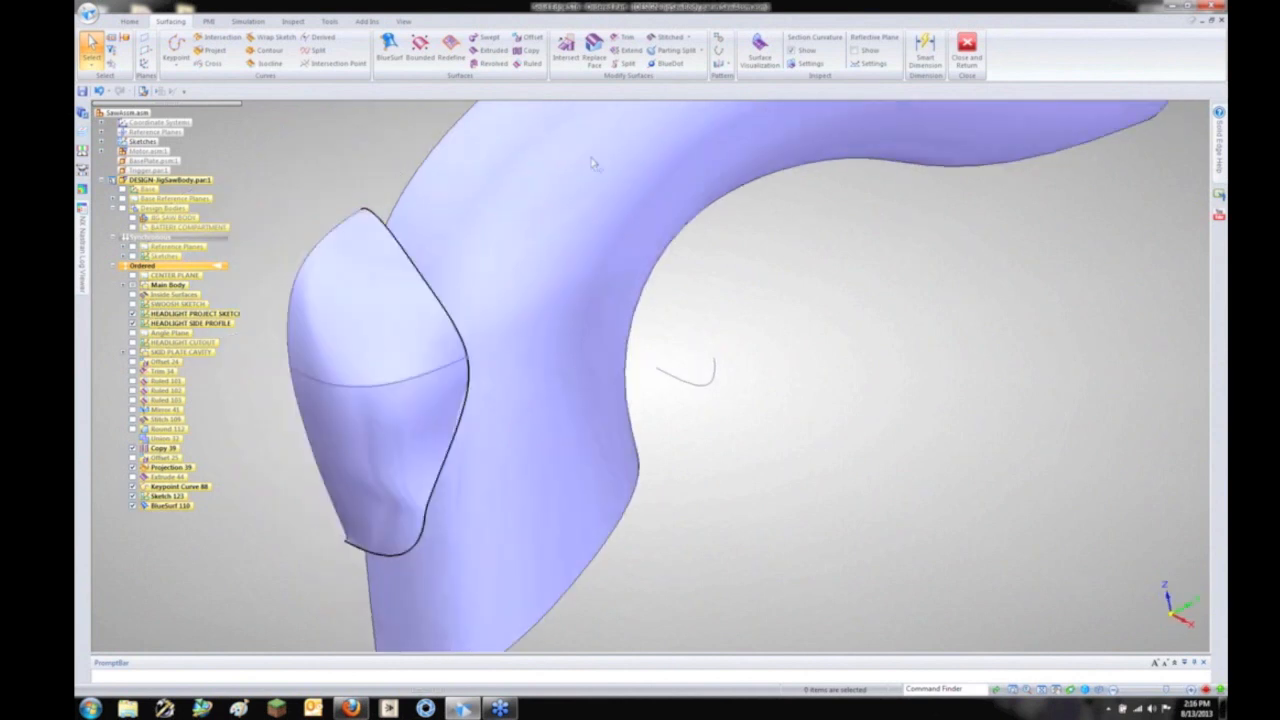
scroll(360, 129, down, 1)
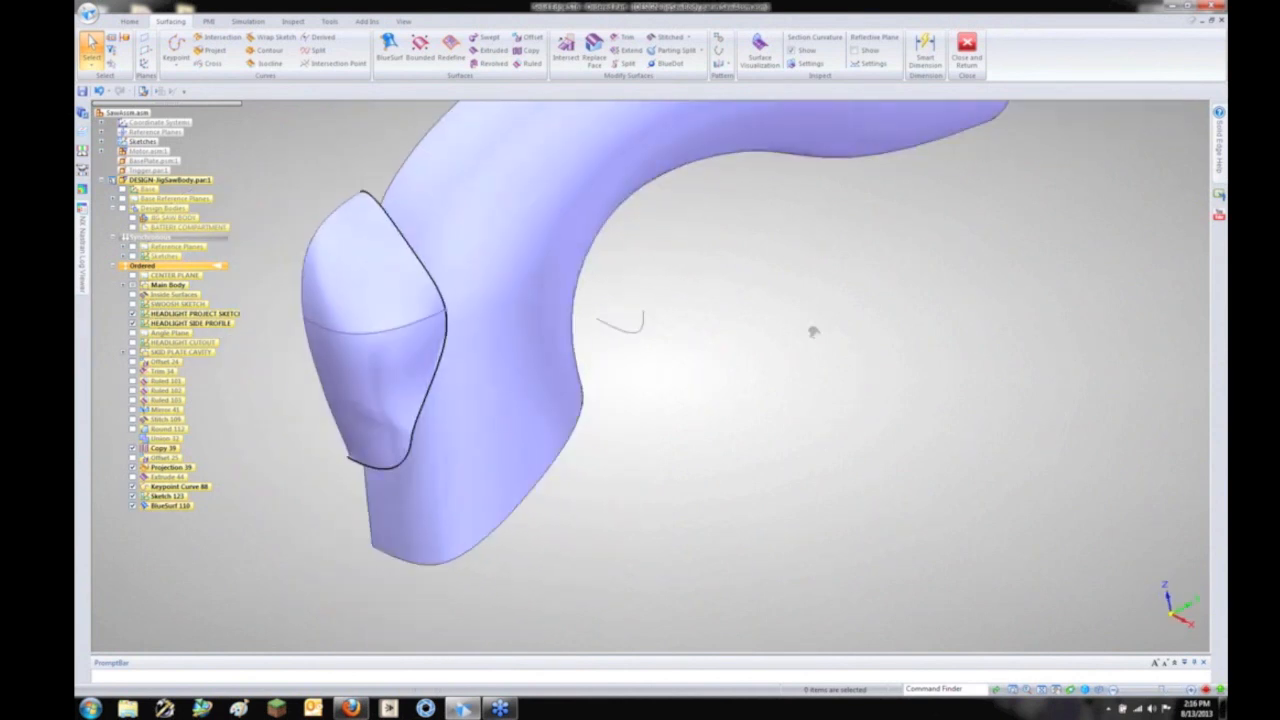
shift+middle_drag(814, 331, 843, 348)
click(527, 63)
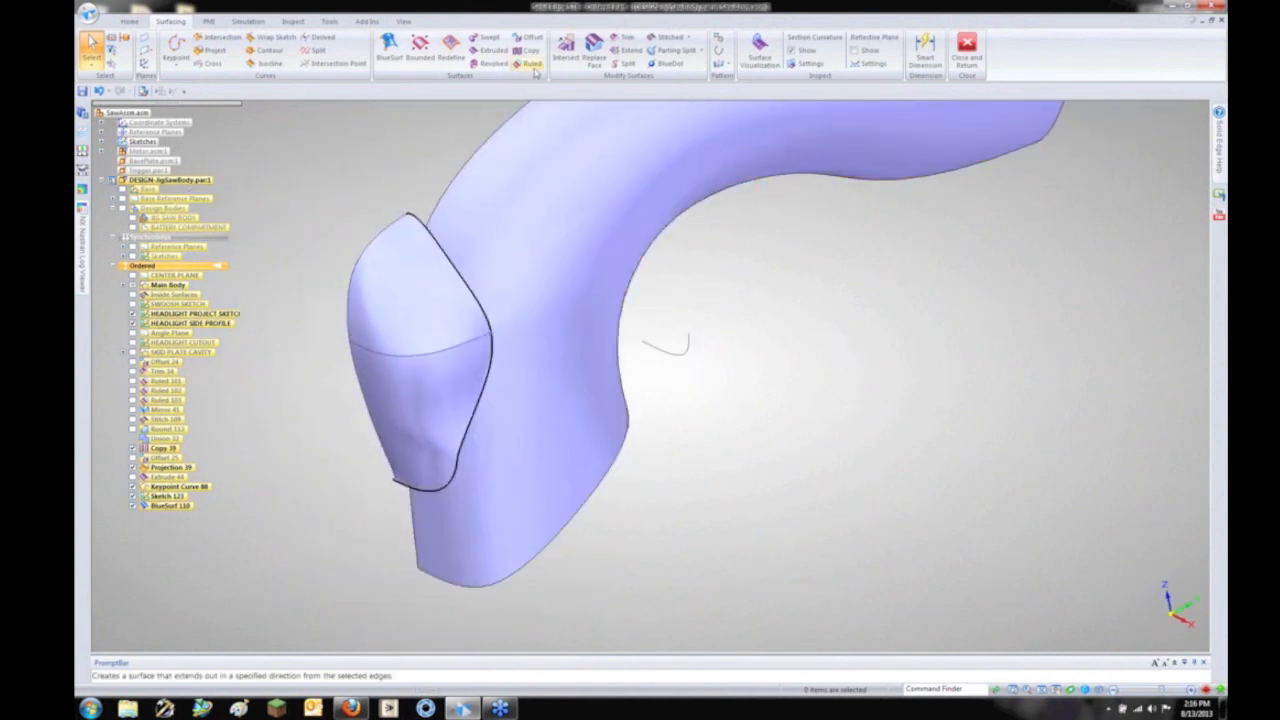
click(352, 125)
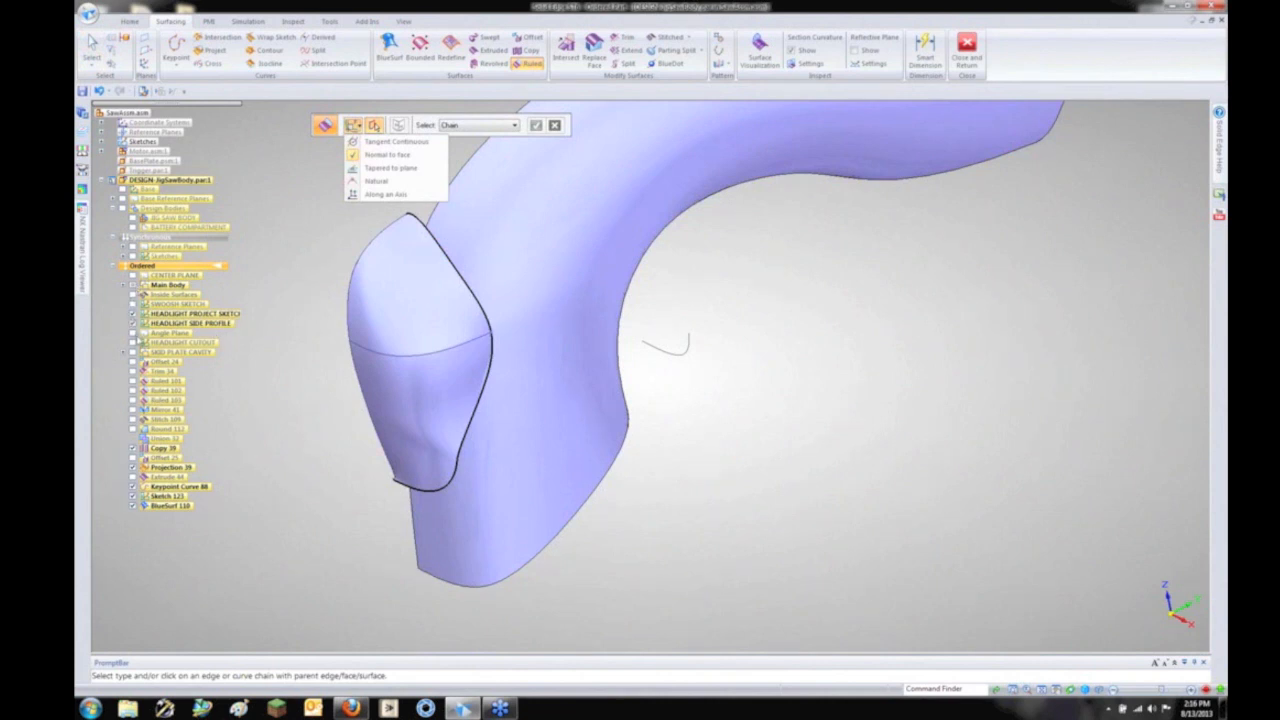
click(134, 336)
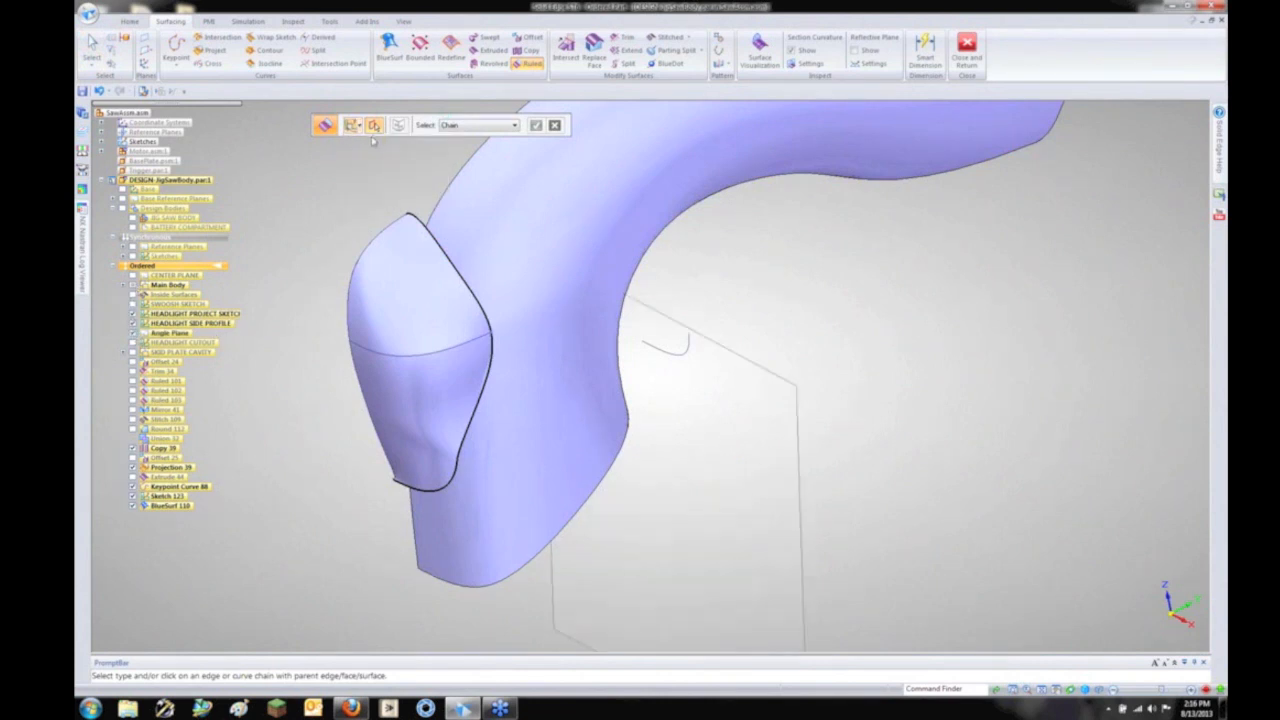
click(354, 126)
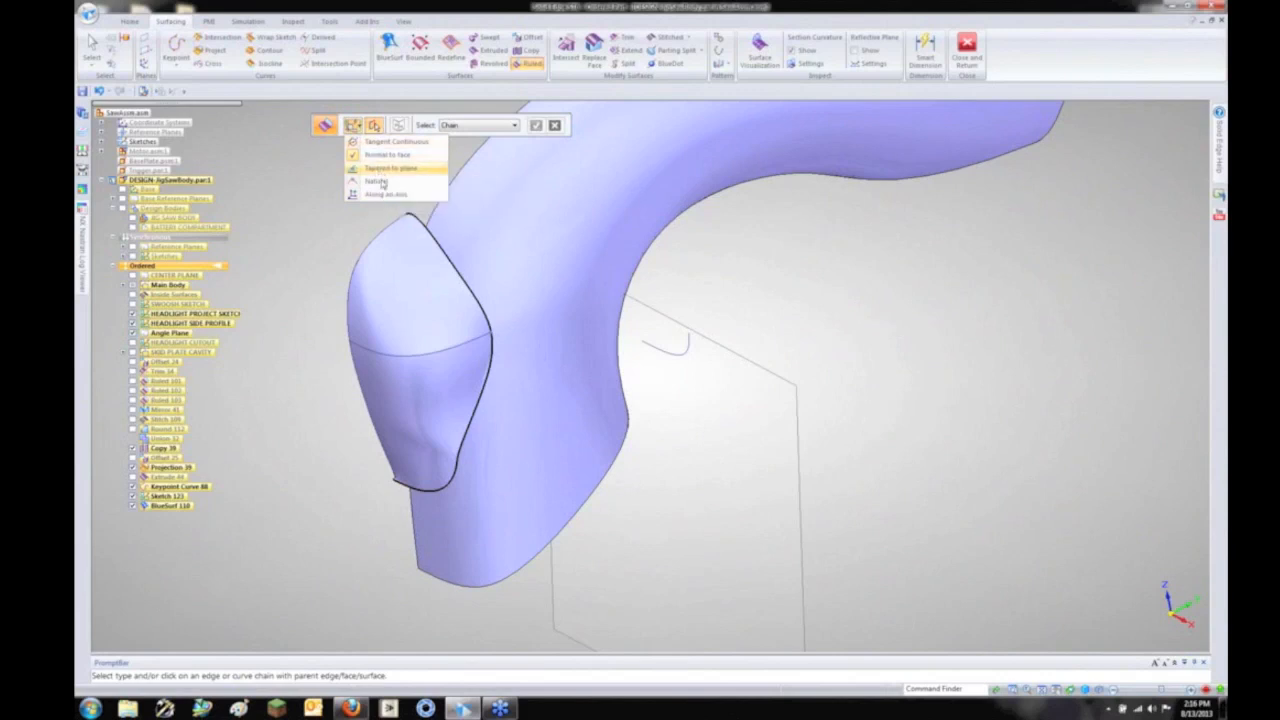
click(366, 182)
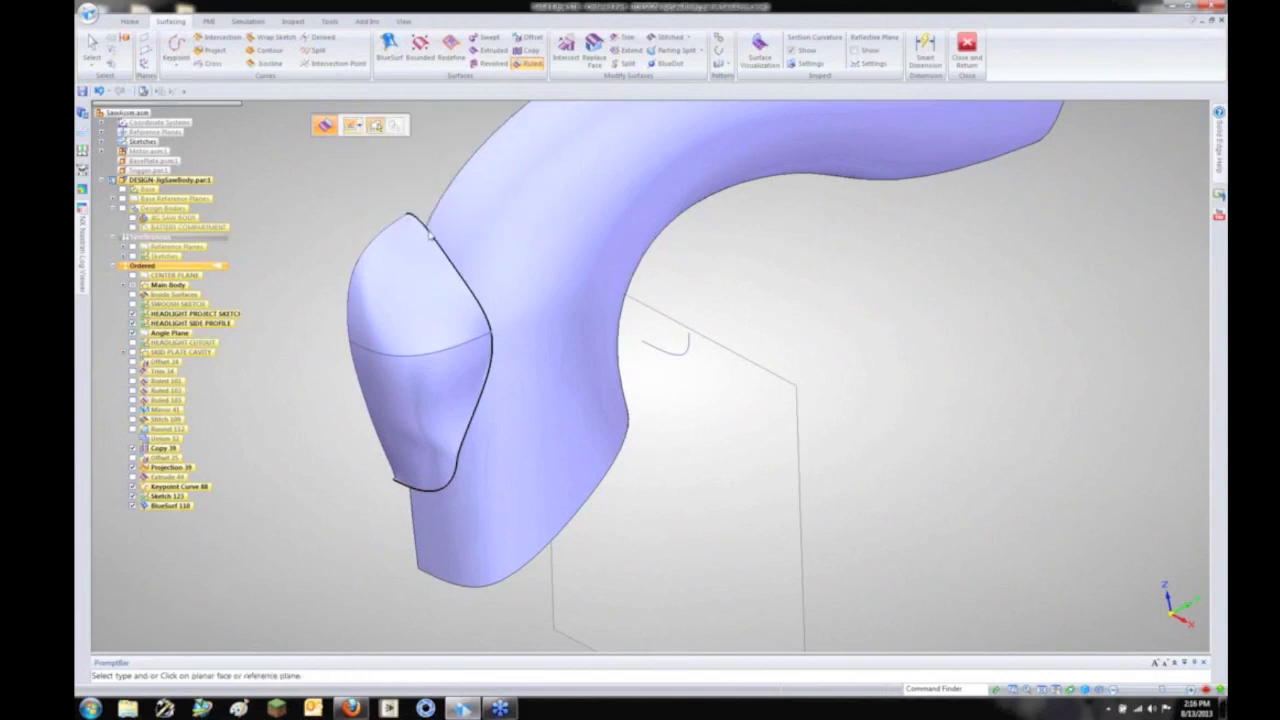
Step: Try a ruled surface tapered to the Angle Plane along the BlueSurf's single edge on the handle side, and undo it
click(763, 441)
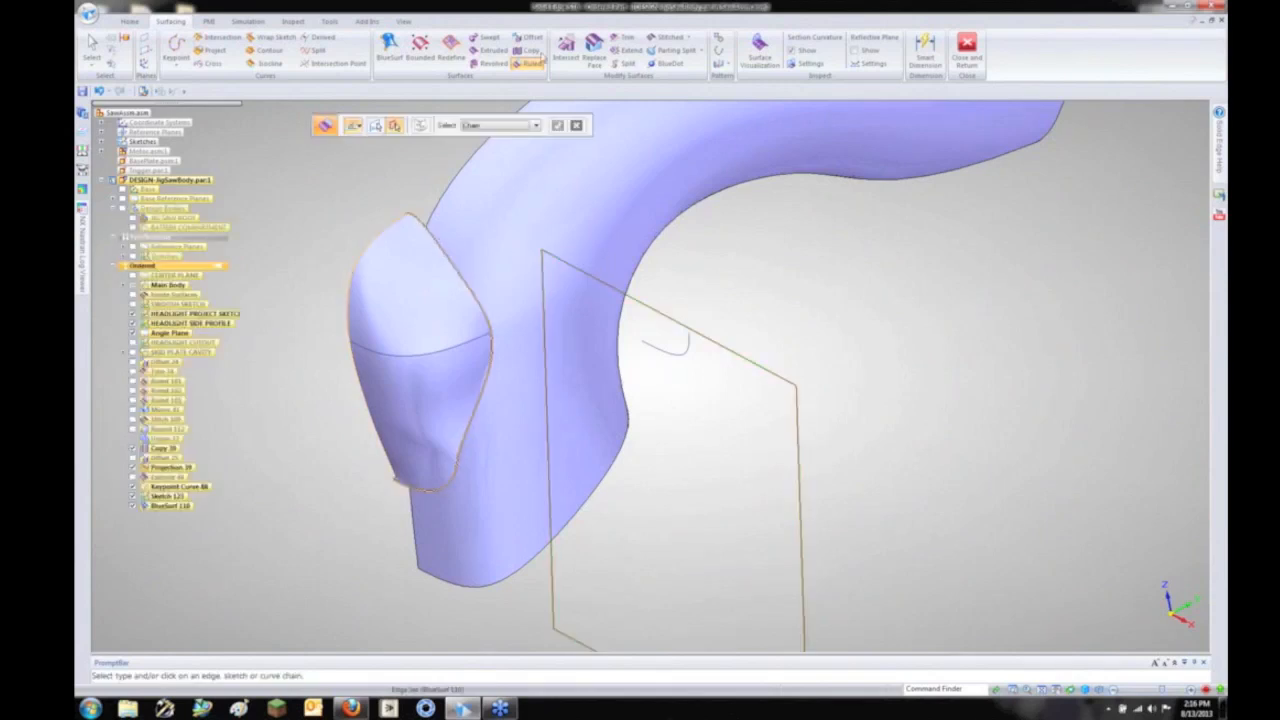
click(505, 125)
click(495, 141)
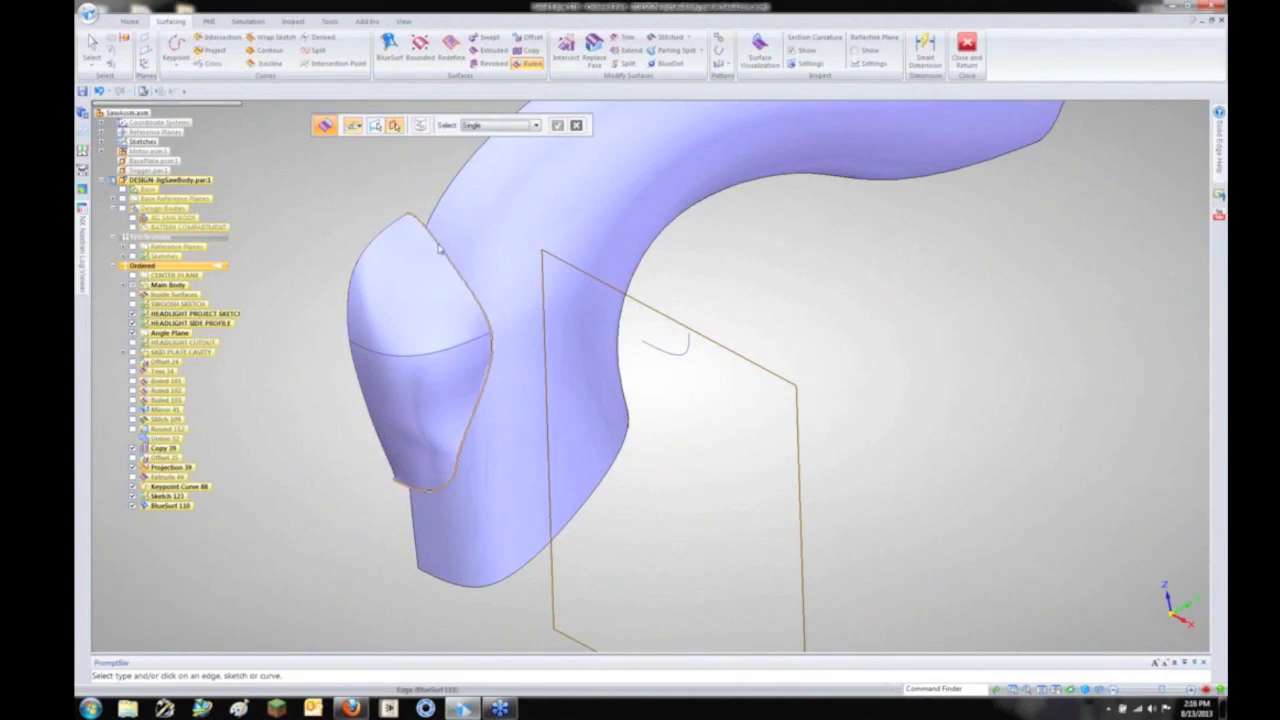
click(440, 205)
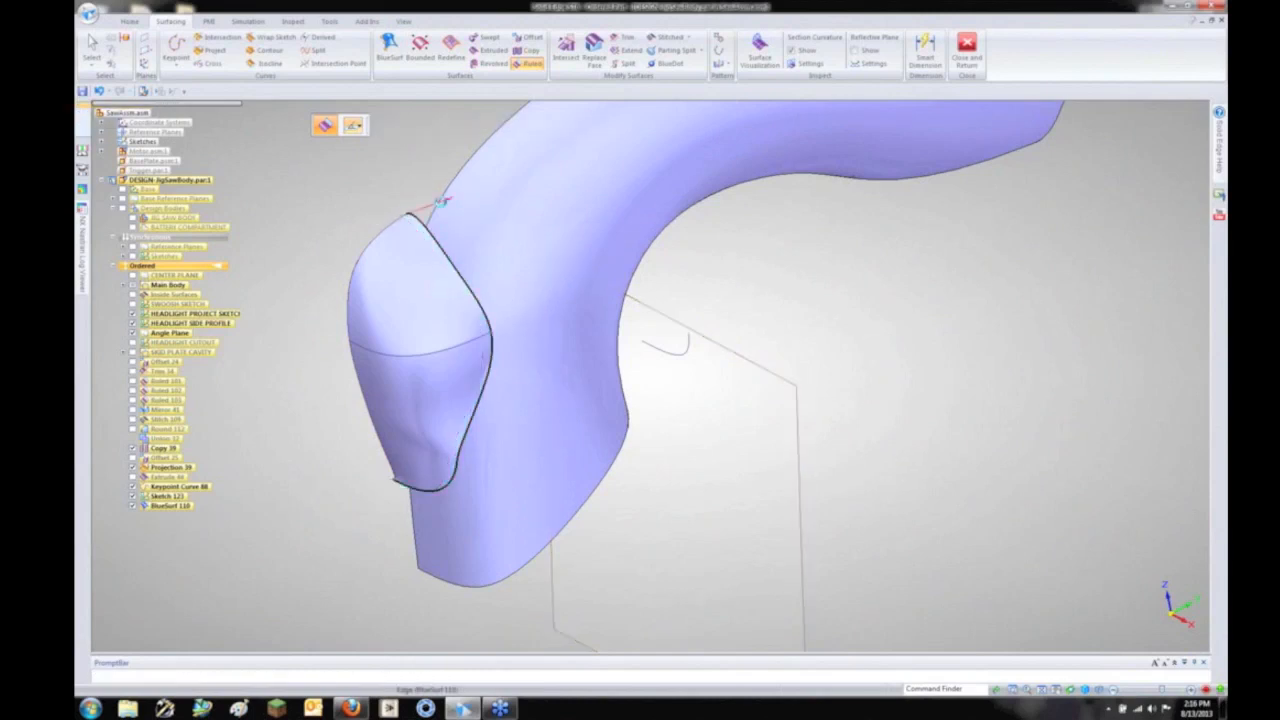
click(369, 129)
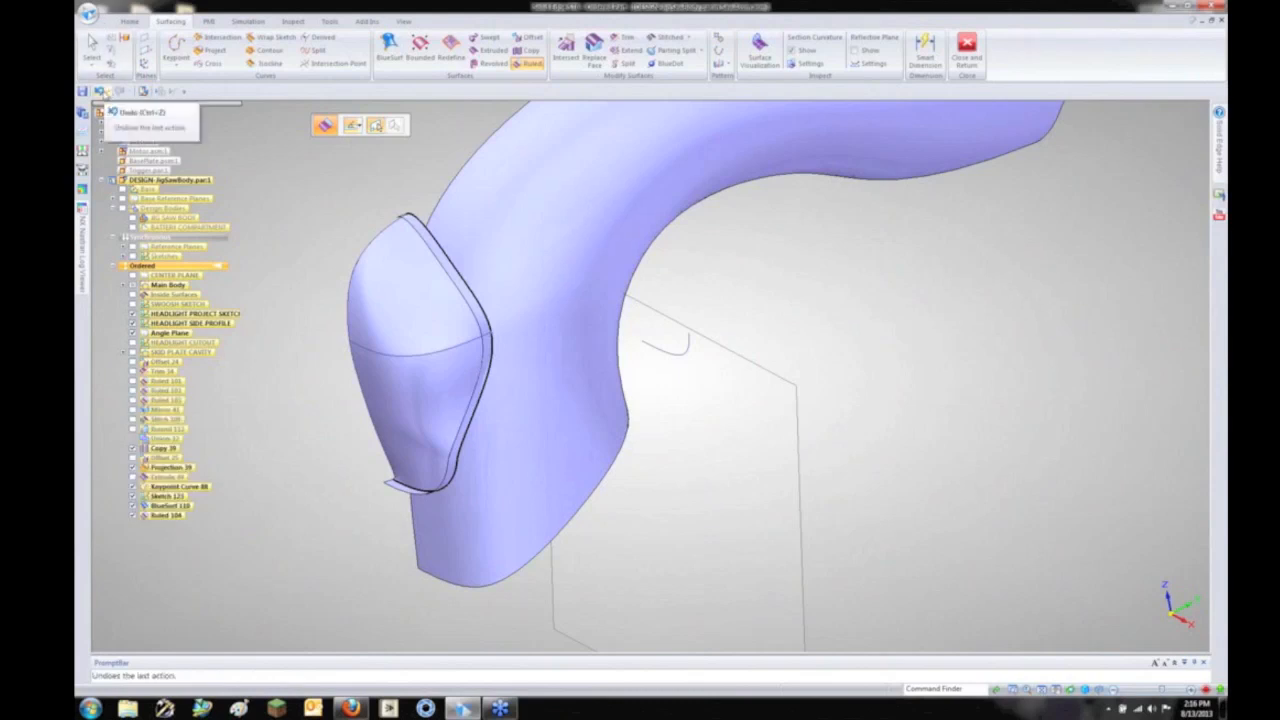
click(100, 92)
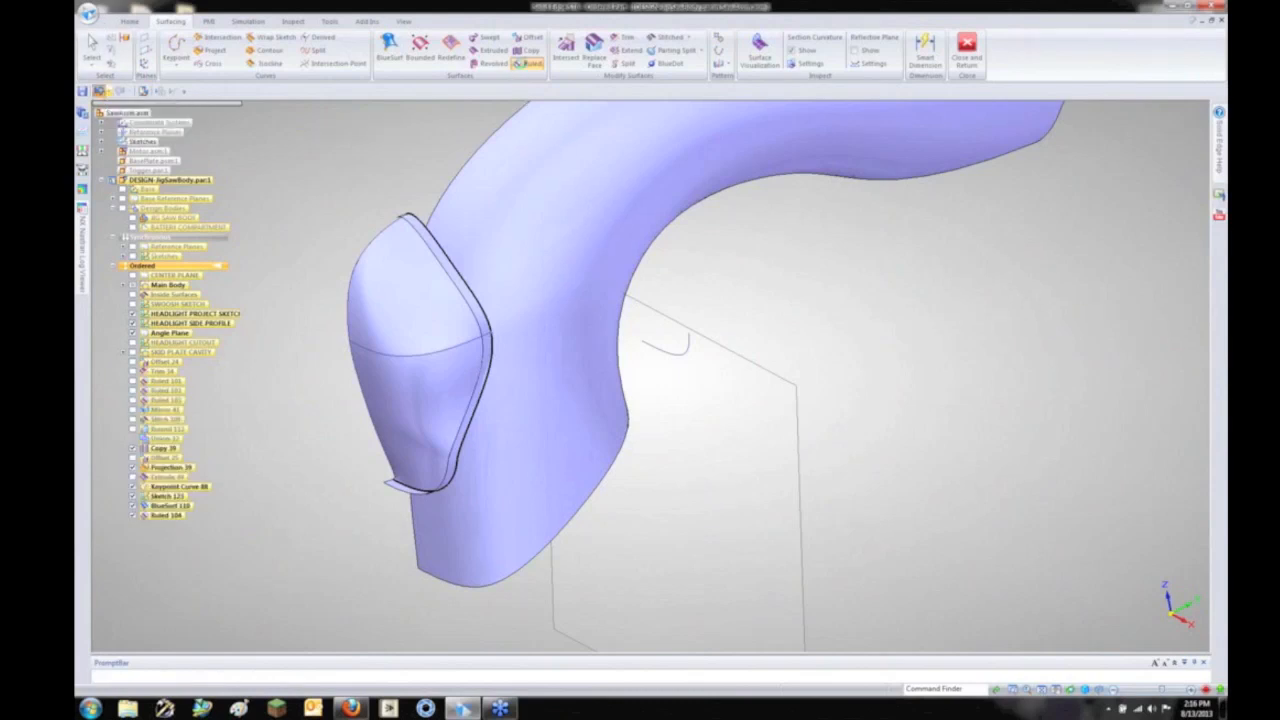
Step: Create a 35 mm ruled surface tapered to the Angle Plane from the BlueSurf's handle-side edge, directed into the handle
click(528, 63)
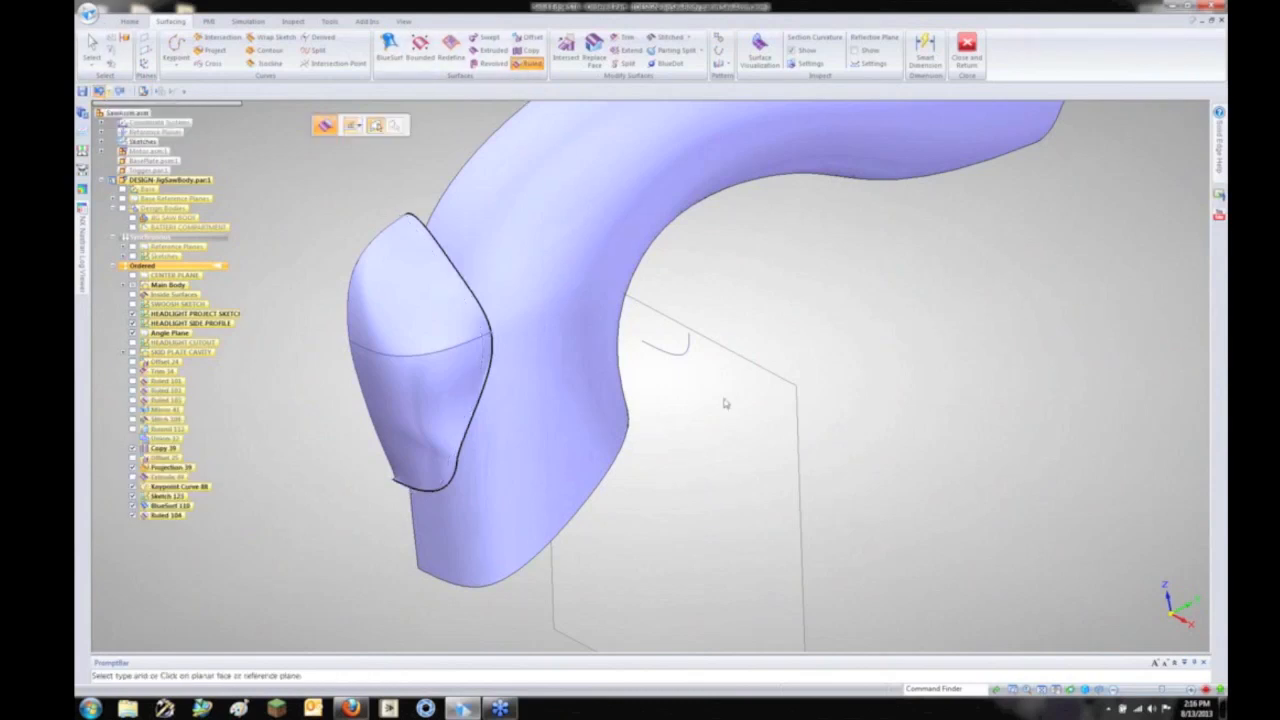
click(682, 334)
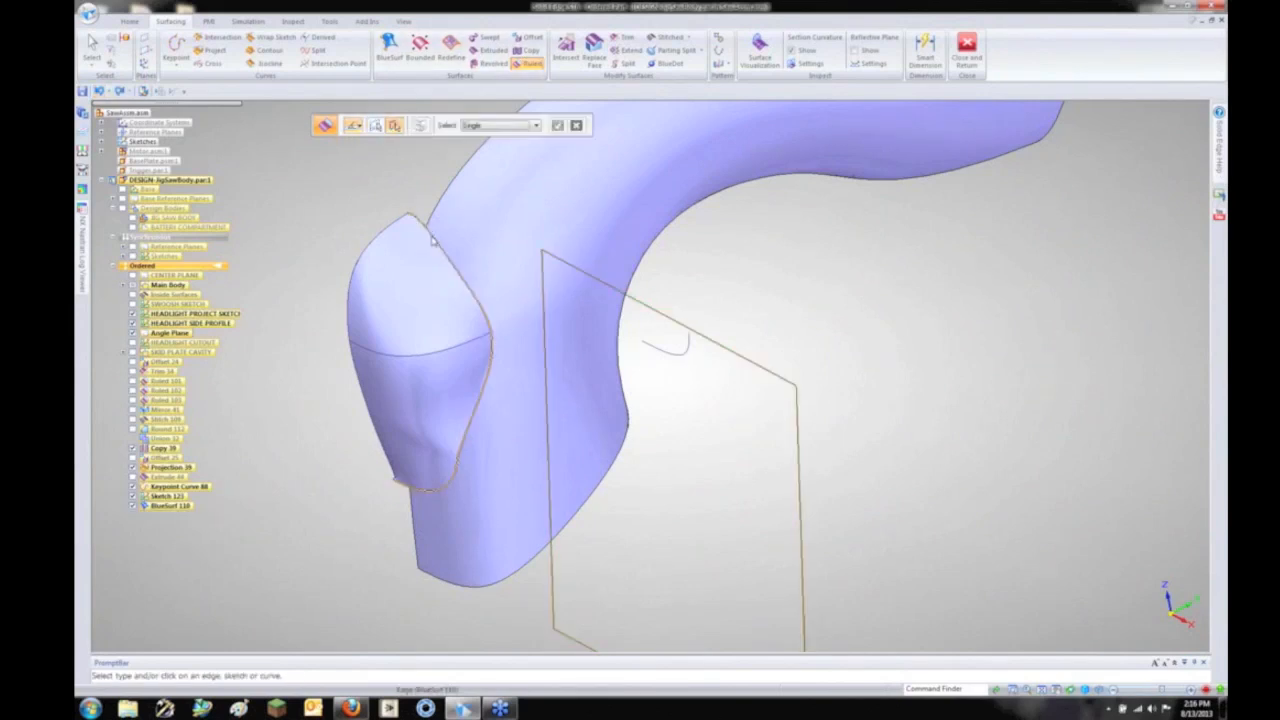
click(433, 240)
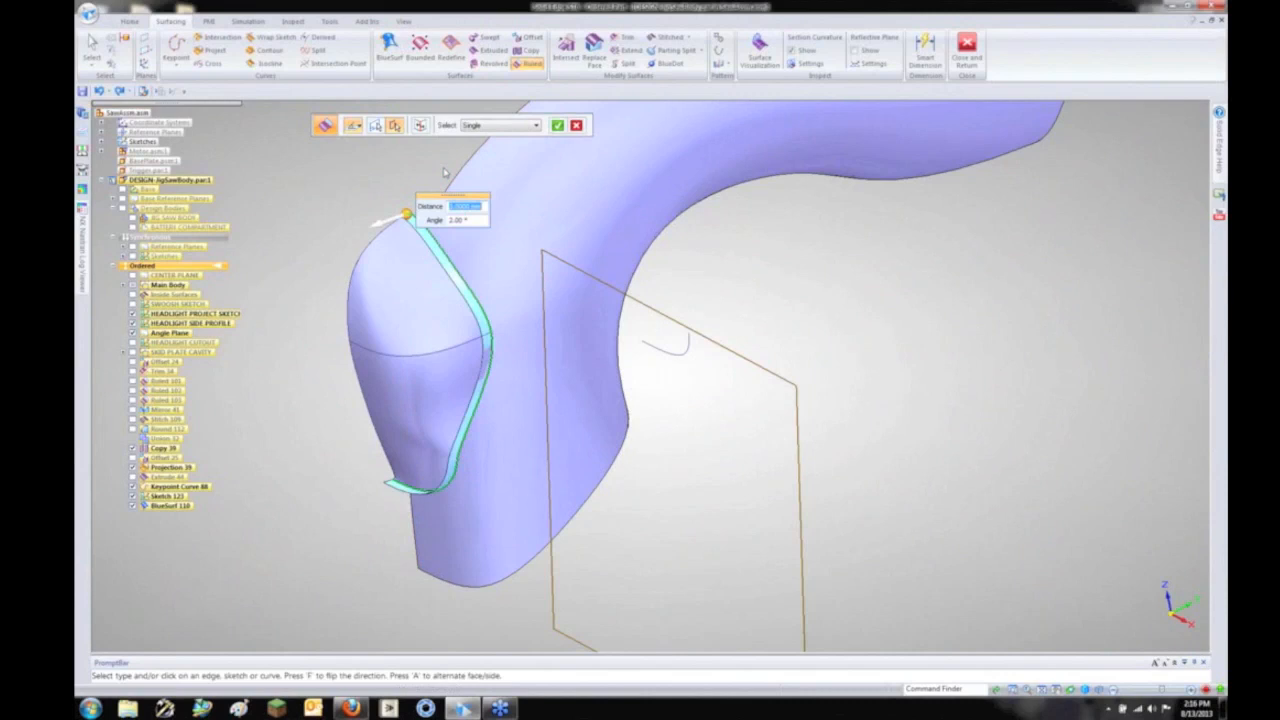
text(35)
key(Return)
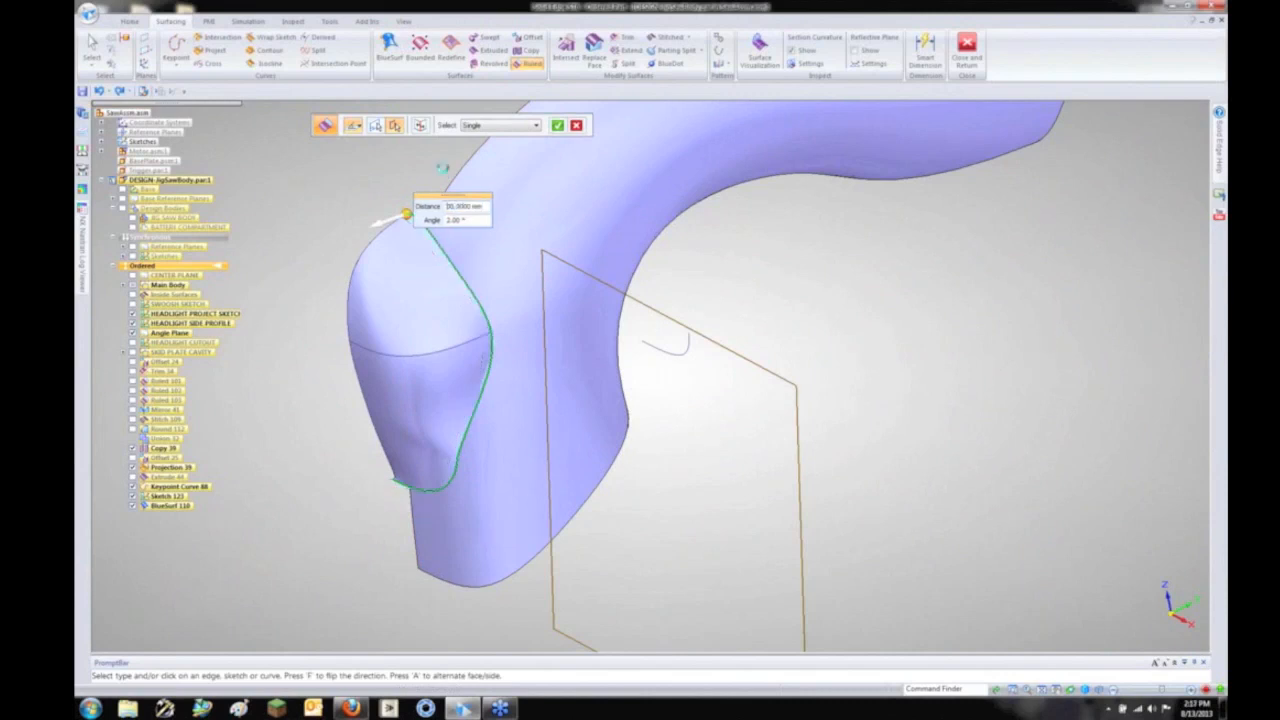
click(396, 221)
right_click(833, 300)
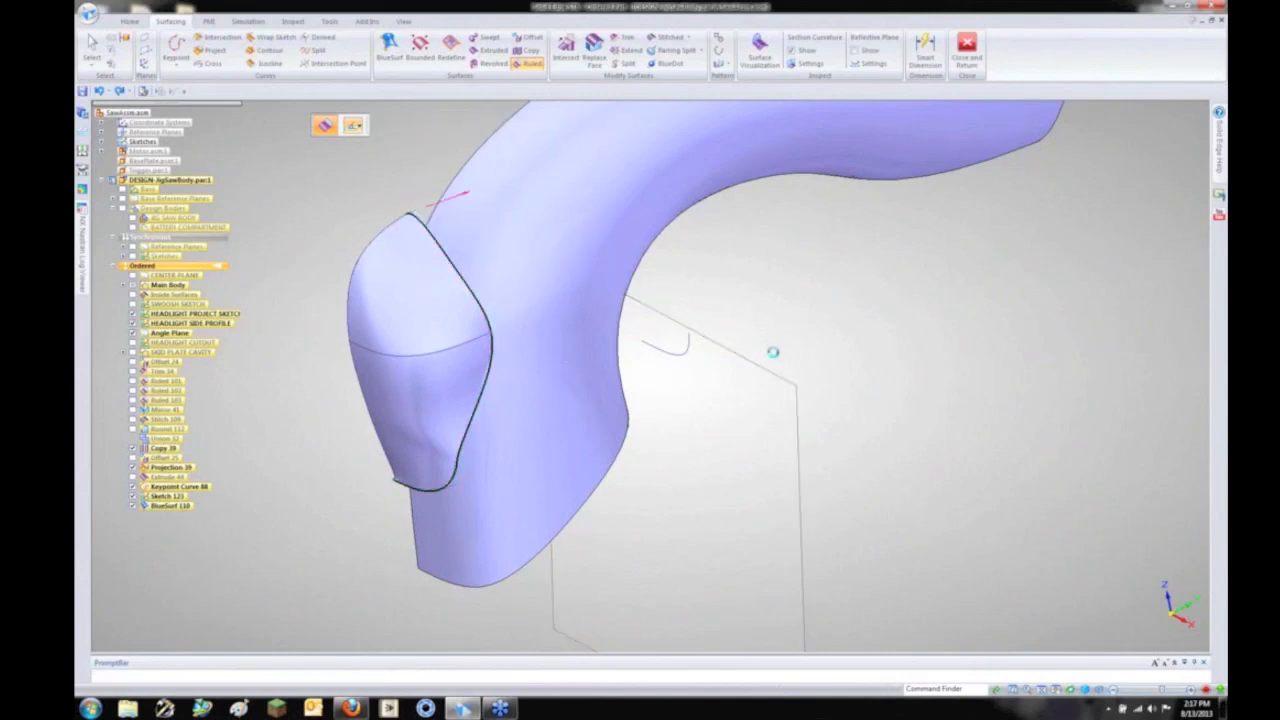
Step: Intersect the handle surface with the ruled surface, removing the handle area outside the headlight outline and the ruled portion inside the handle
middle_drag(748, 390, 995, 425)
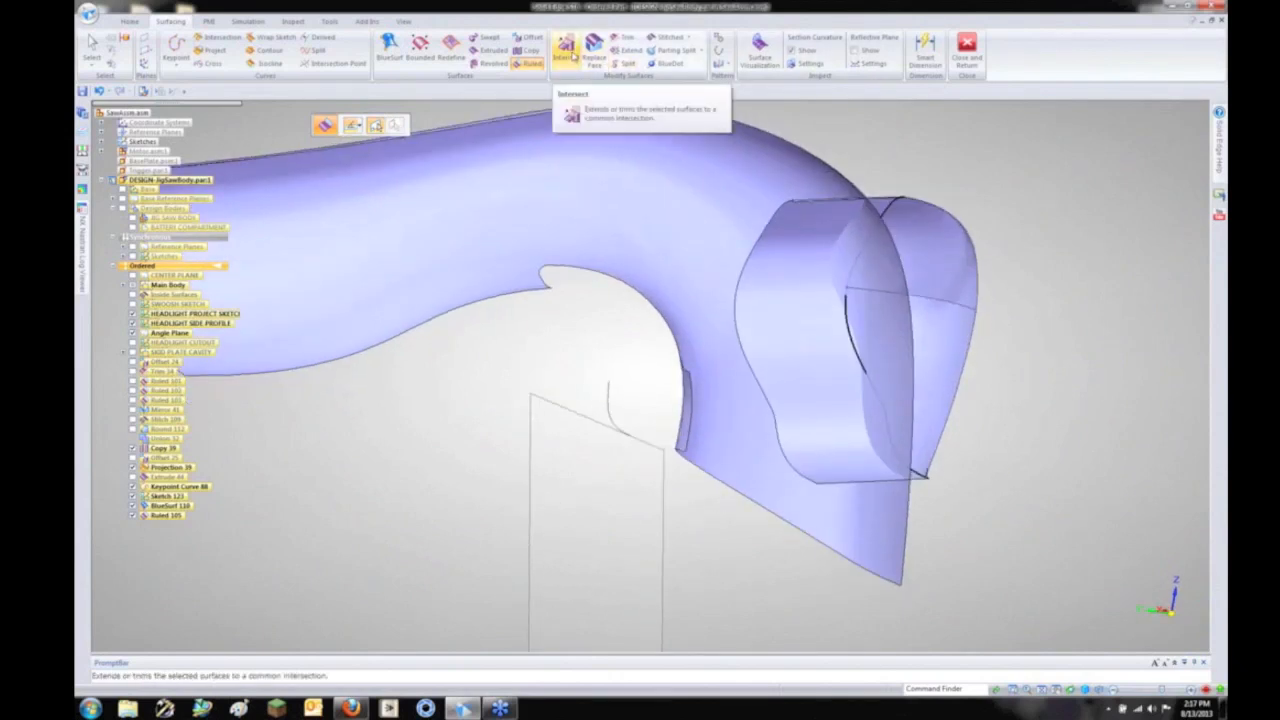
click(570, 52)
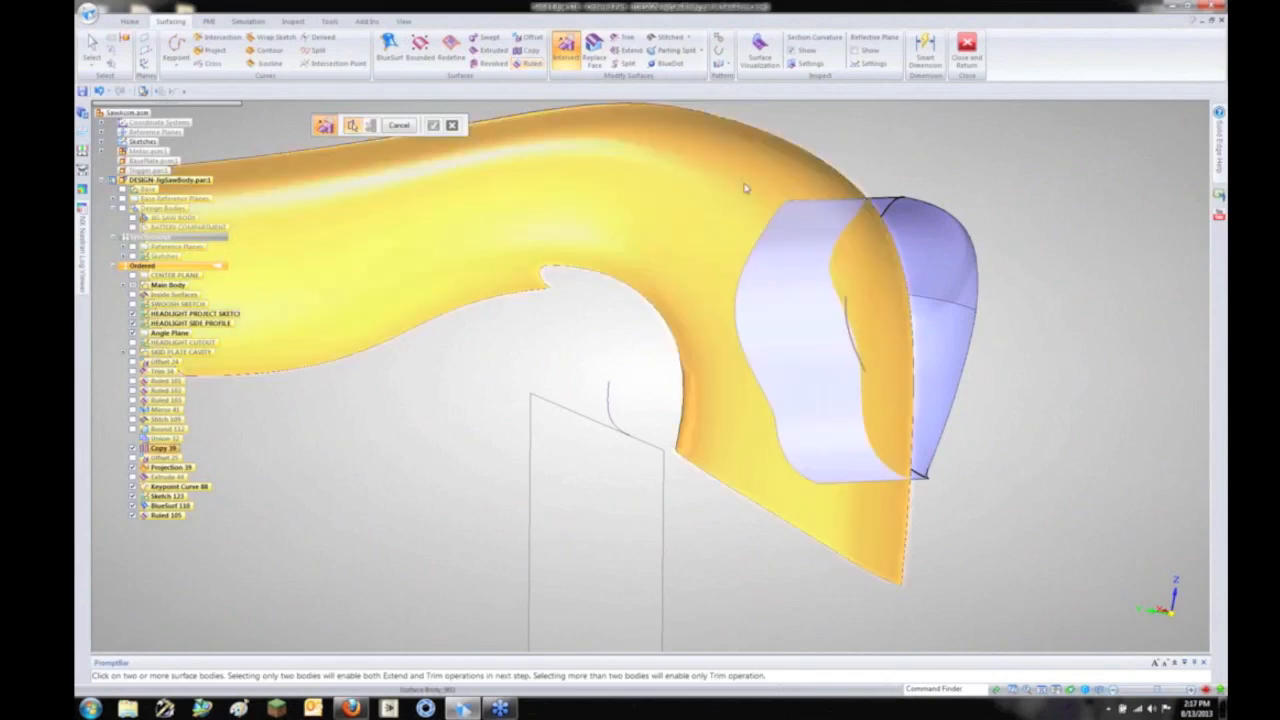
click(745, 188)
click(815, 222)
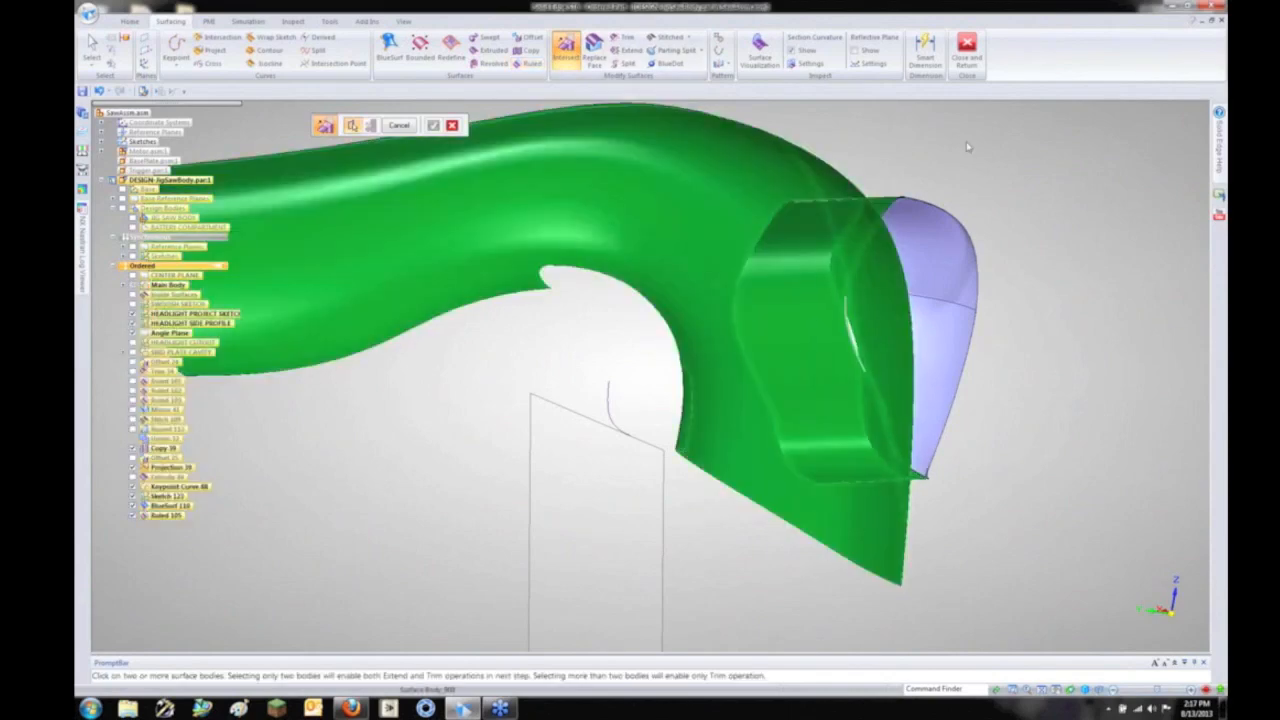
right_click(967, 147)
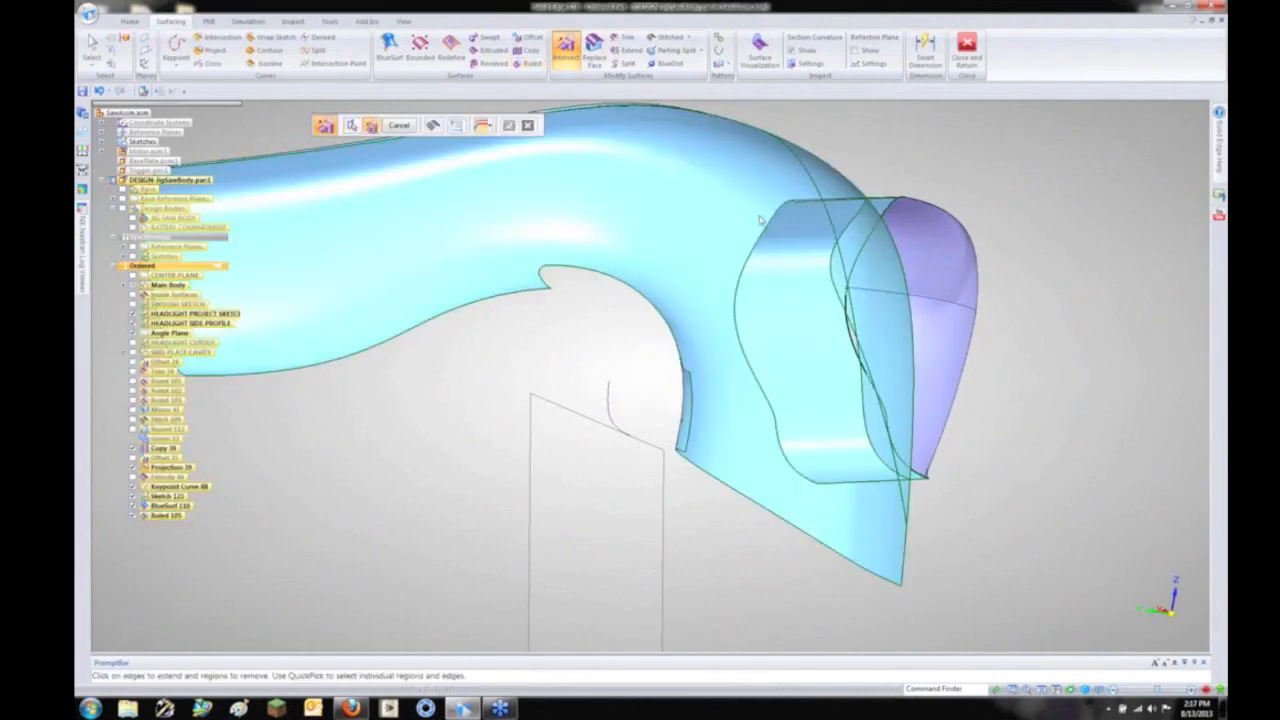
click(707, 241)
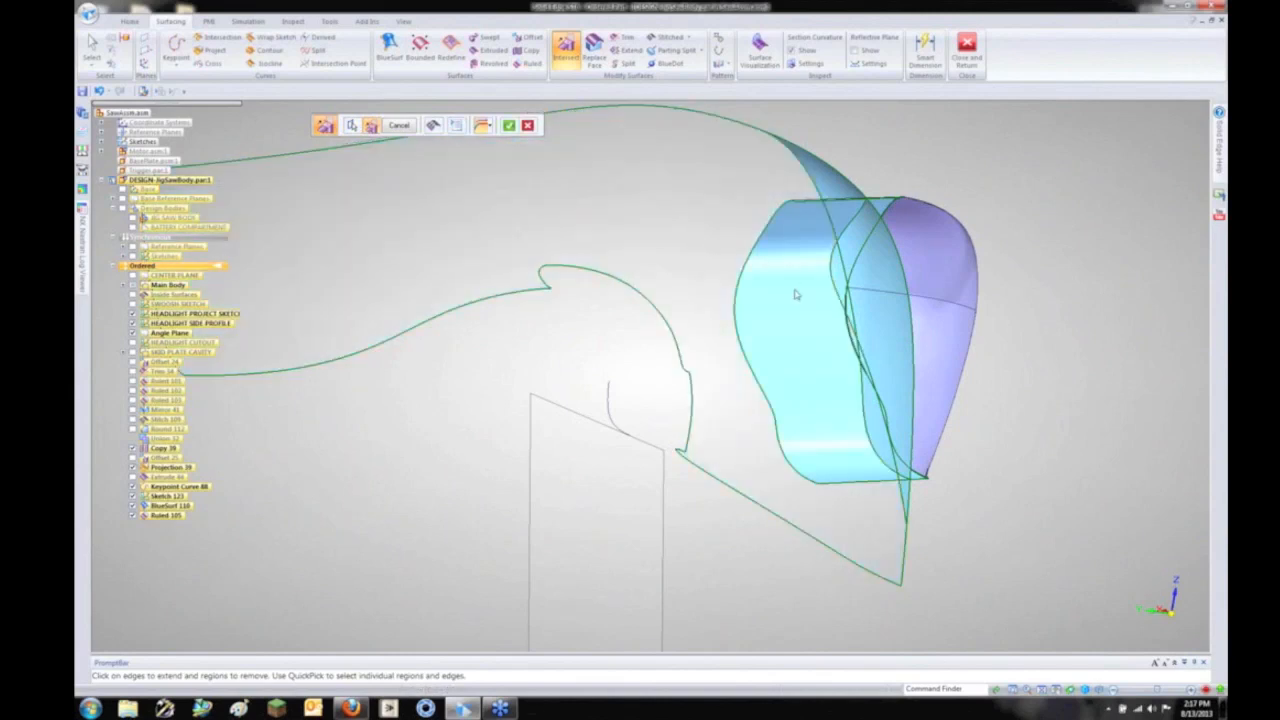
click(825, 178)
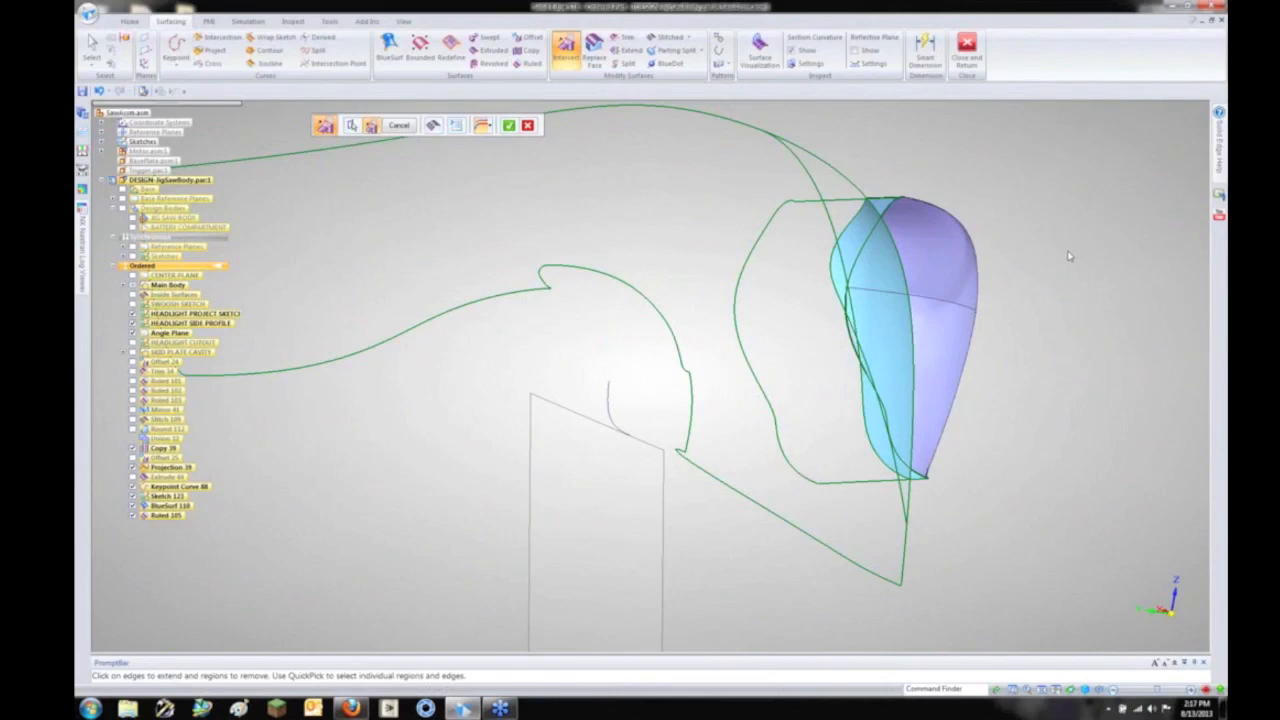
middle_drag(1013, 237, 803, 270)
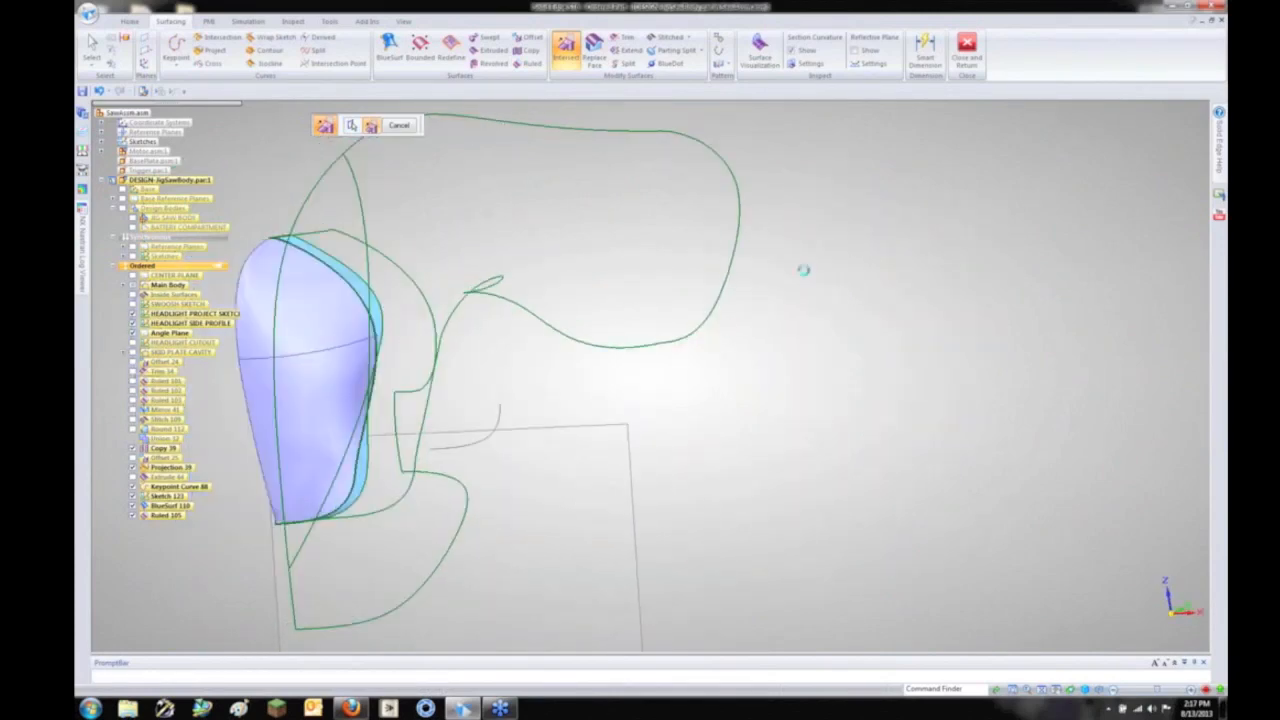
right_click(806, 275)
Step: Mirror the headlight surface body about the CENTER PLANE
scroll(771, 288, down, 1)
mouse_move(793, 274)
middle_down()
mouse_move(825, 267)
mouse_move(786, 233)
mouse_move(774, 260)
mouse_move(740, 280)
middle_up()
shift+middle_drag(347, 443, 461, 485)
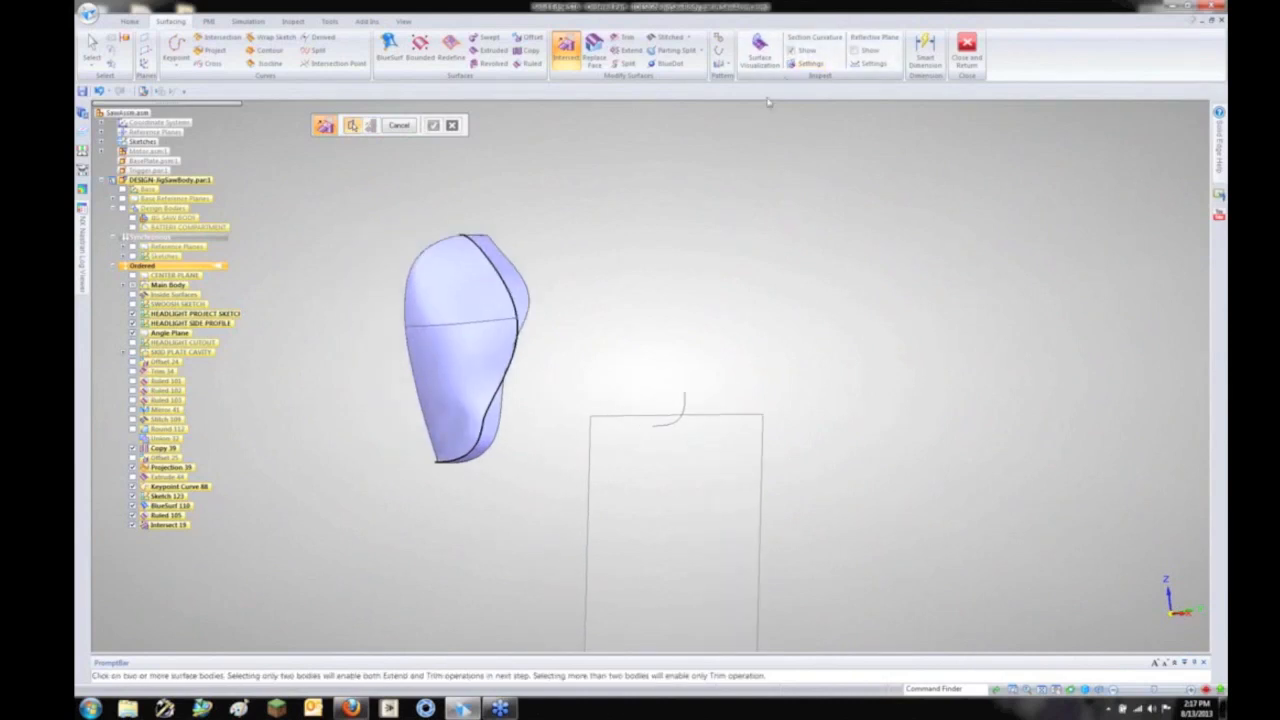
click(720, 64)
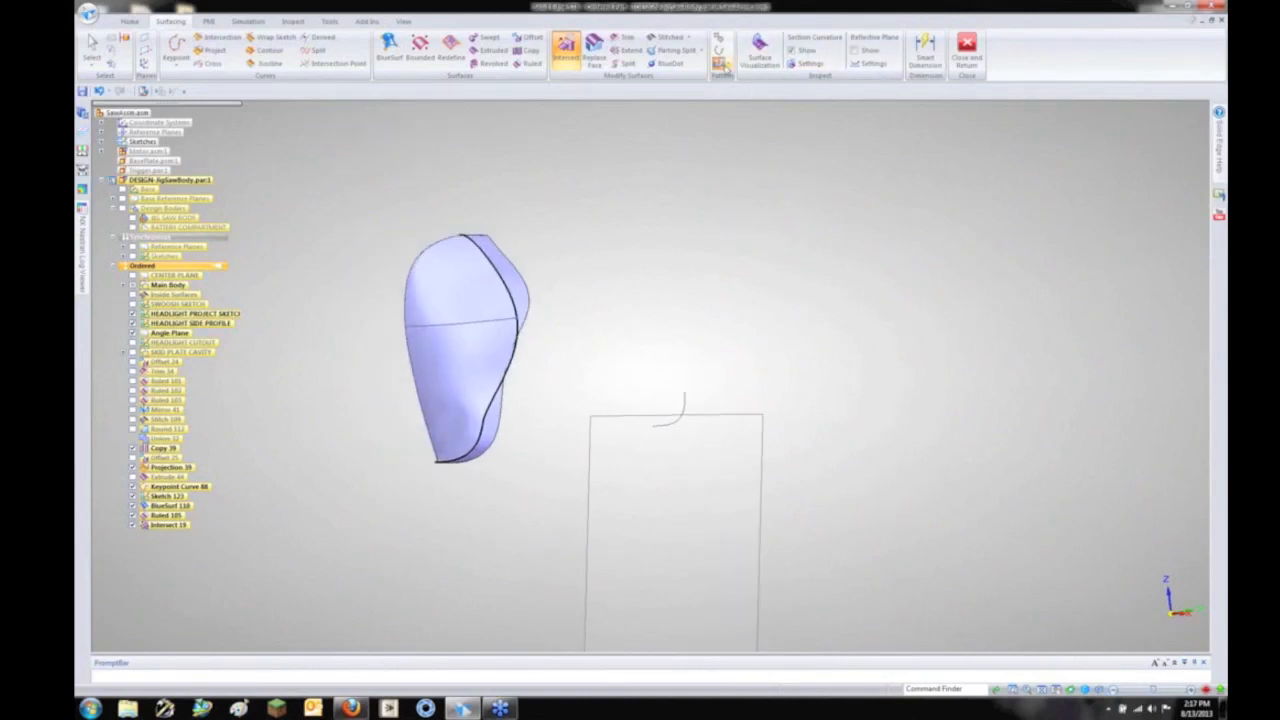
click(475, 301)
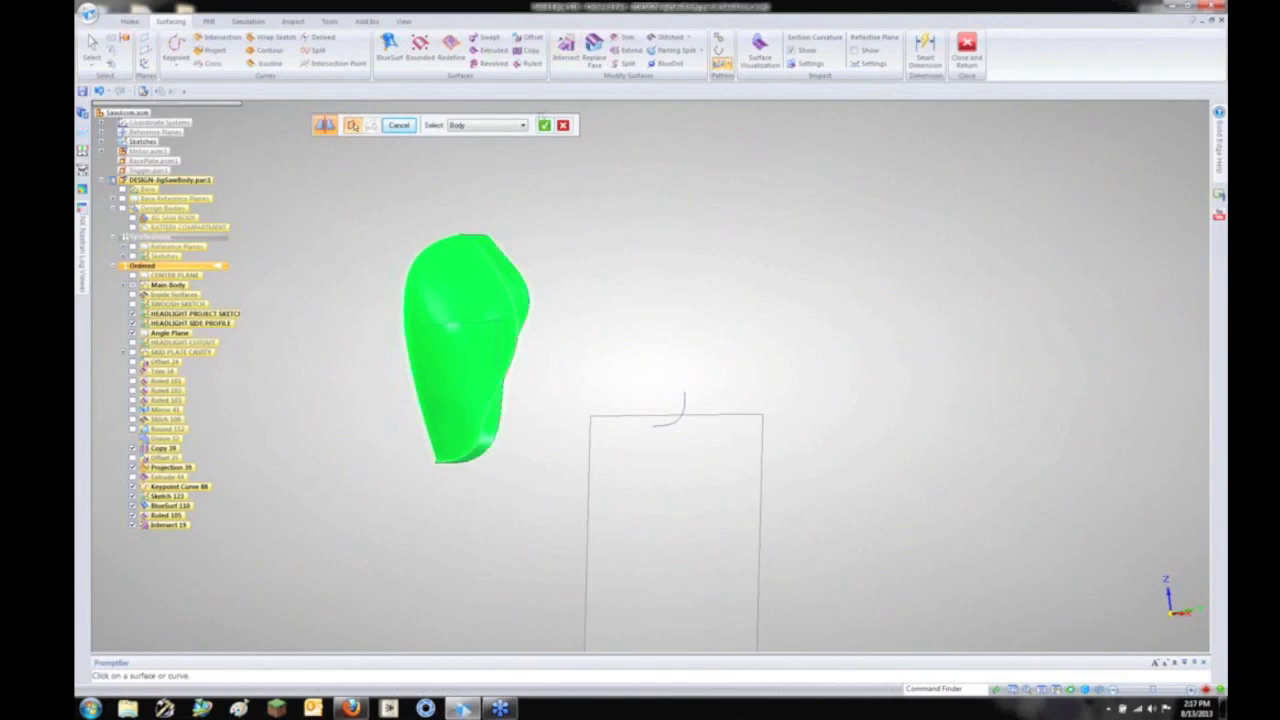
click(543, 126)
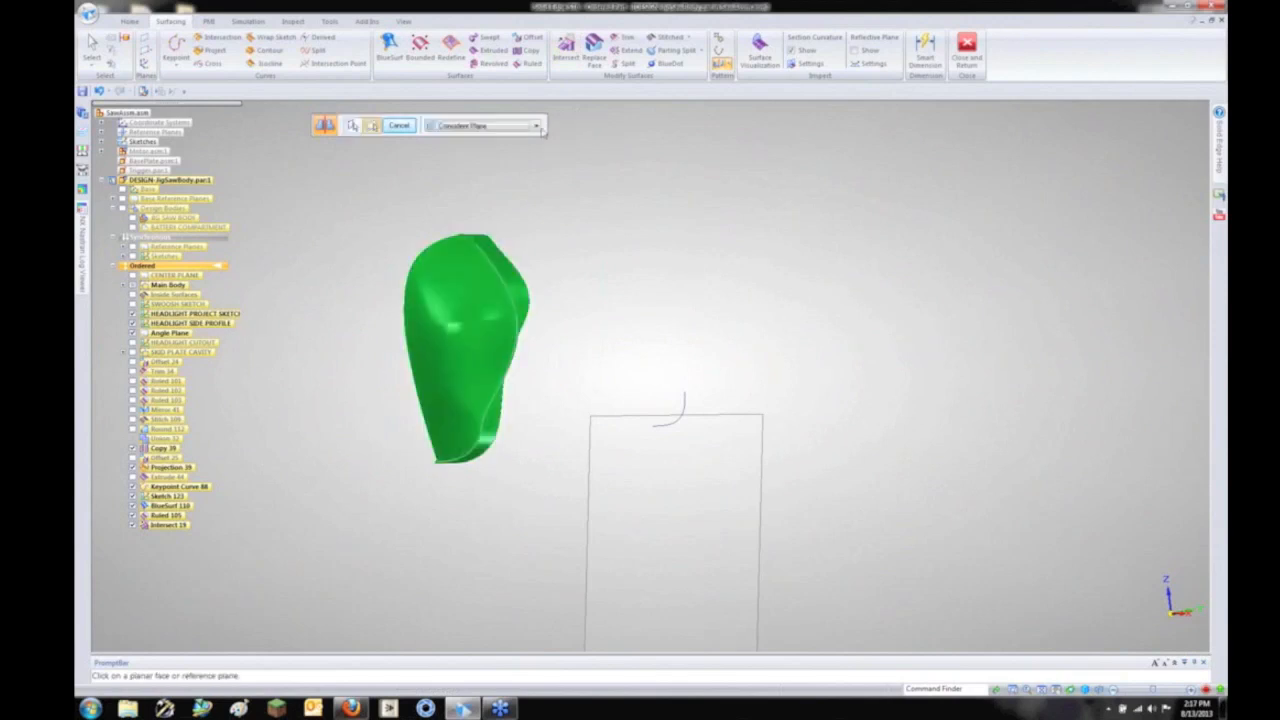
click(175, 275)
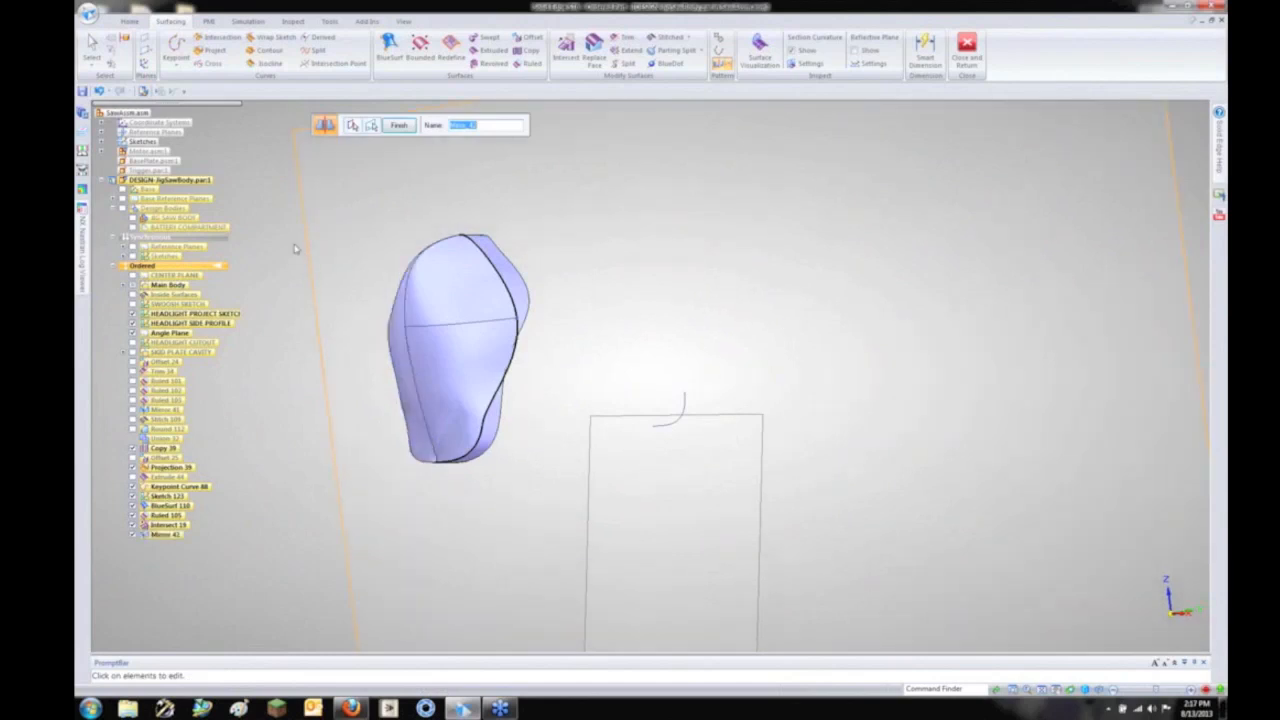
Step: Show the design bodies and the SKID PLATE CAVITY surfaces together with the mirrored headlight
scroll(293, 247, down, 4)
mouse_move(293, 247)
middle_down()
mouse_move(329, 283)
mouse_move(322, 266)
middle_up()
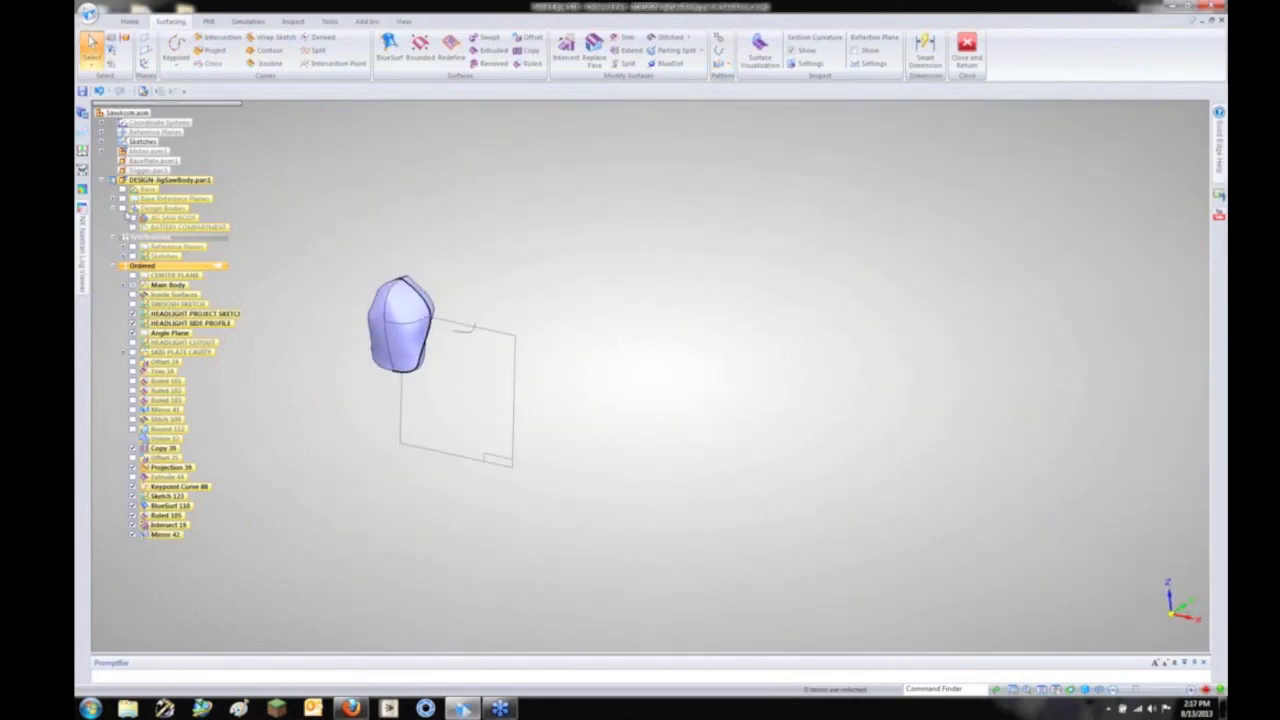
click(123, 208)
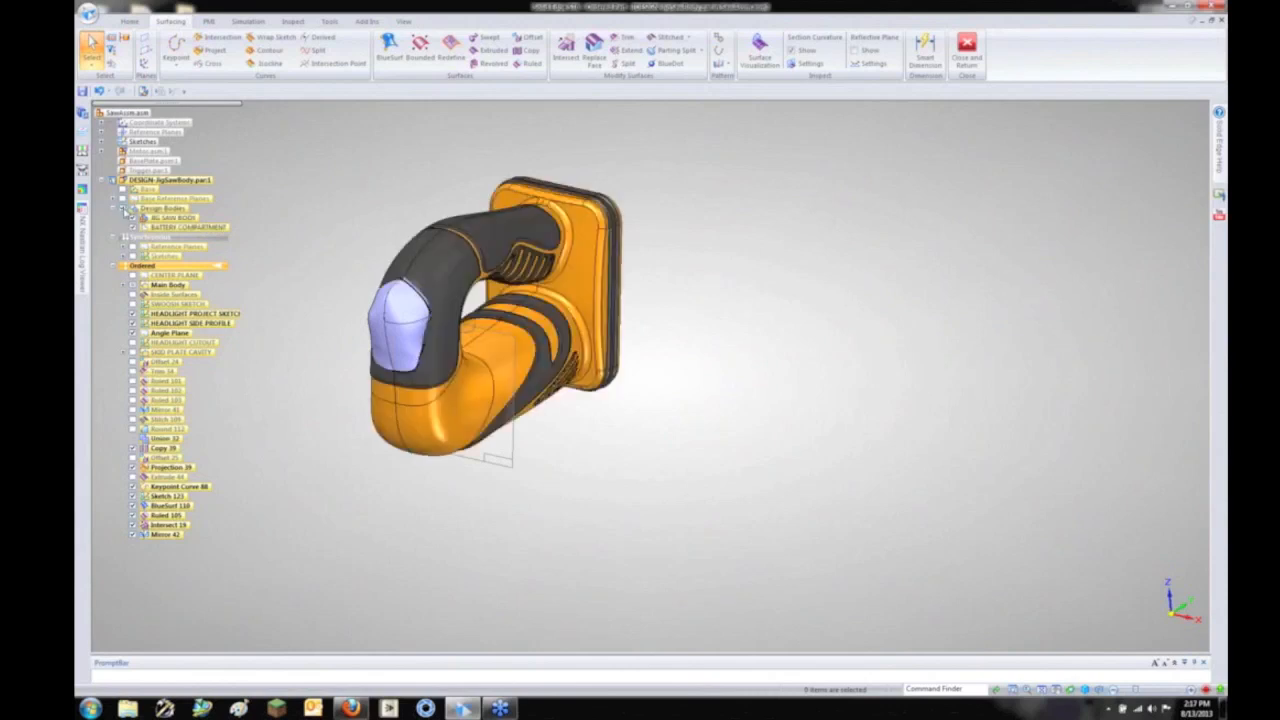
middle_drag(251, 266, 293, 232)
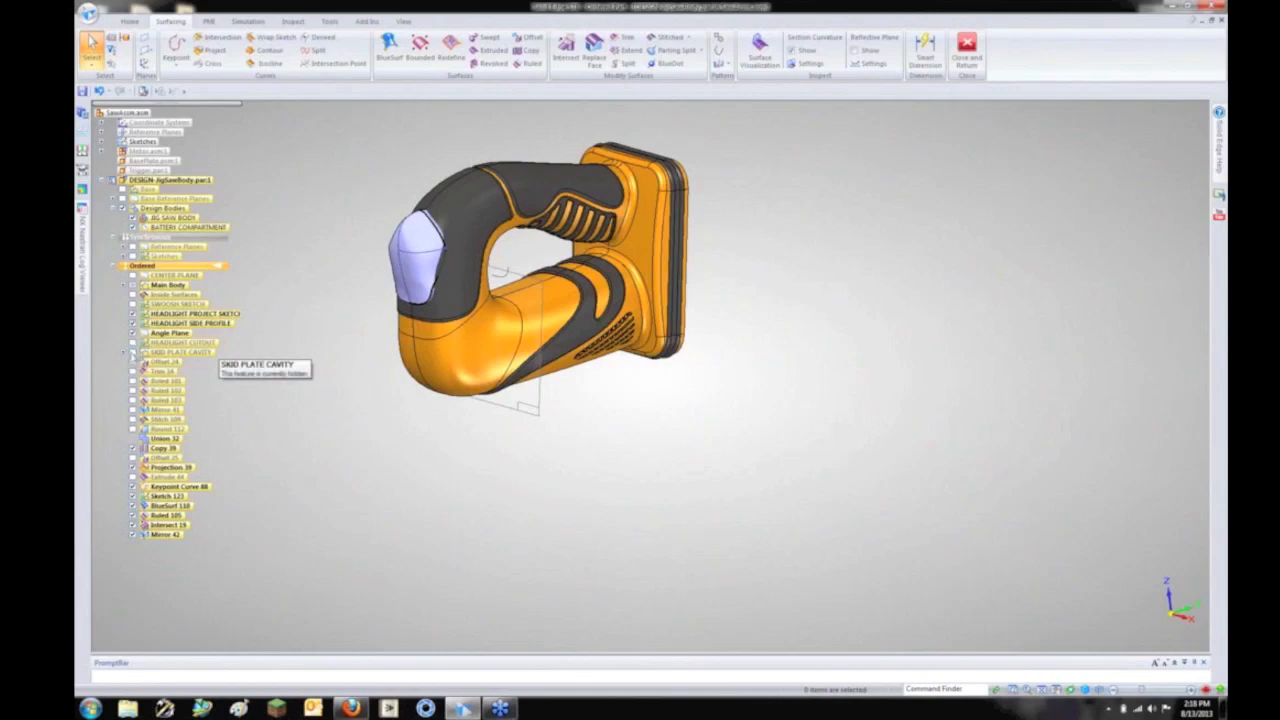
click(132, 352)
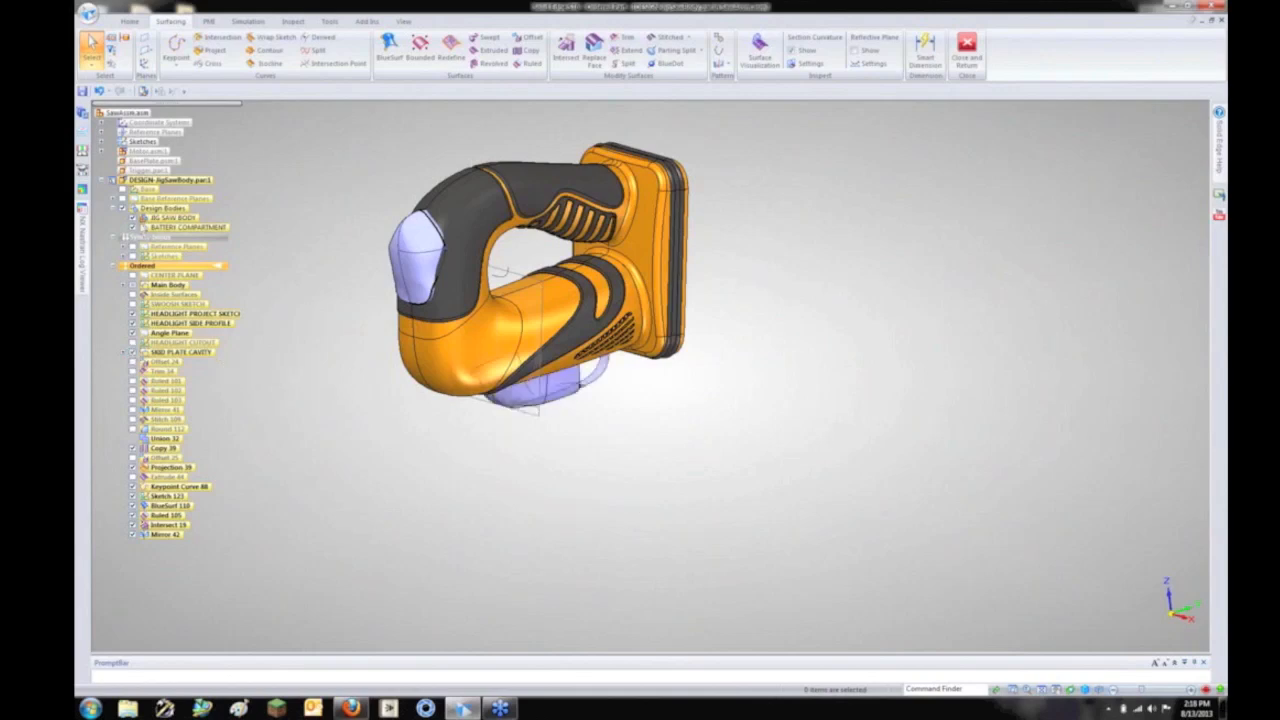
Step: Hide the JIG SAW BODY and BATTERY COMPARTMENT design bodies plus the headlight's Intersect 19 and Mirror 42 surfaces, leaving the SKID PLATE CAVITY surfaces in view
click(132, 217)
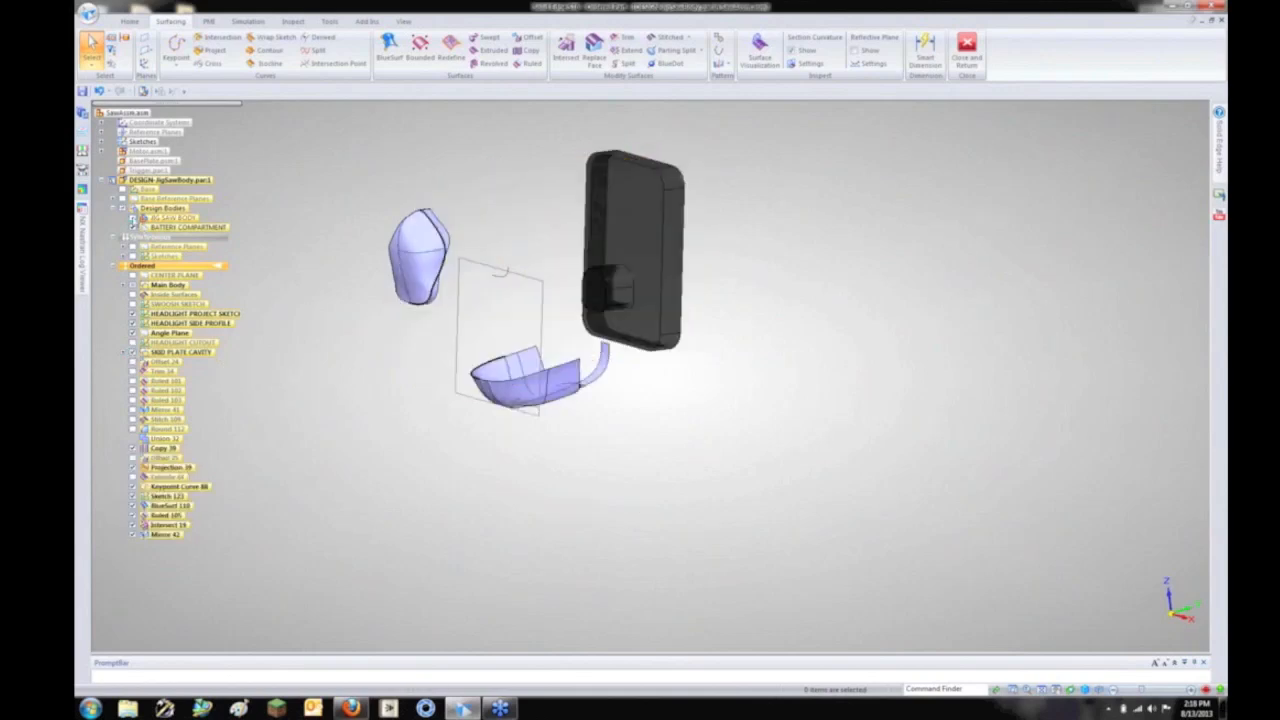
click(132, 227)
scroll(520, 352, up, 5)
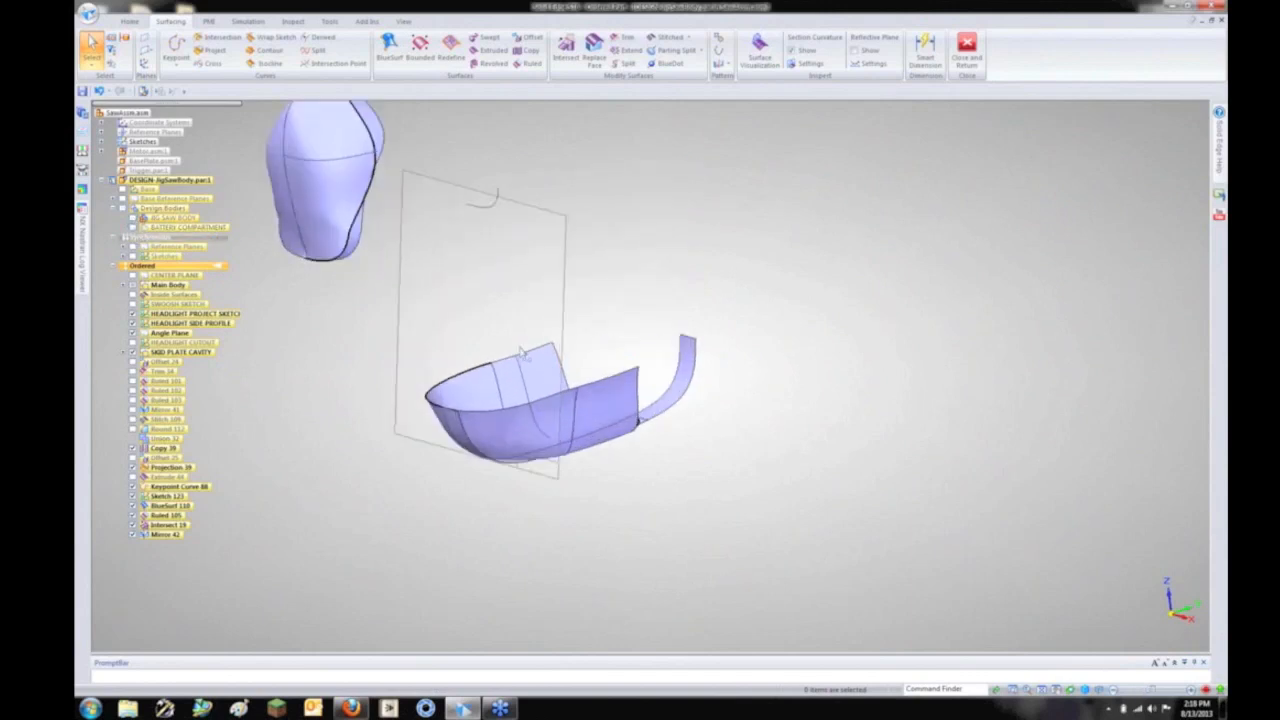
scroll(520, 352, up, 3)
scroll(514, 343, down, 3)
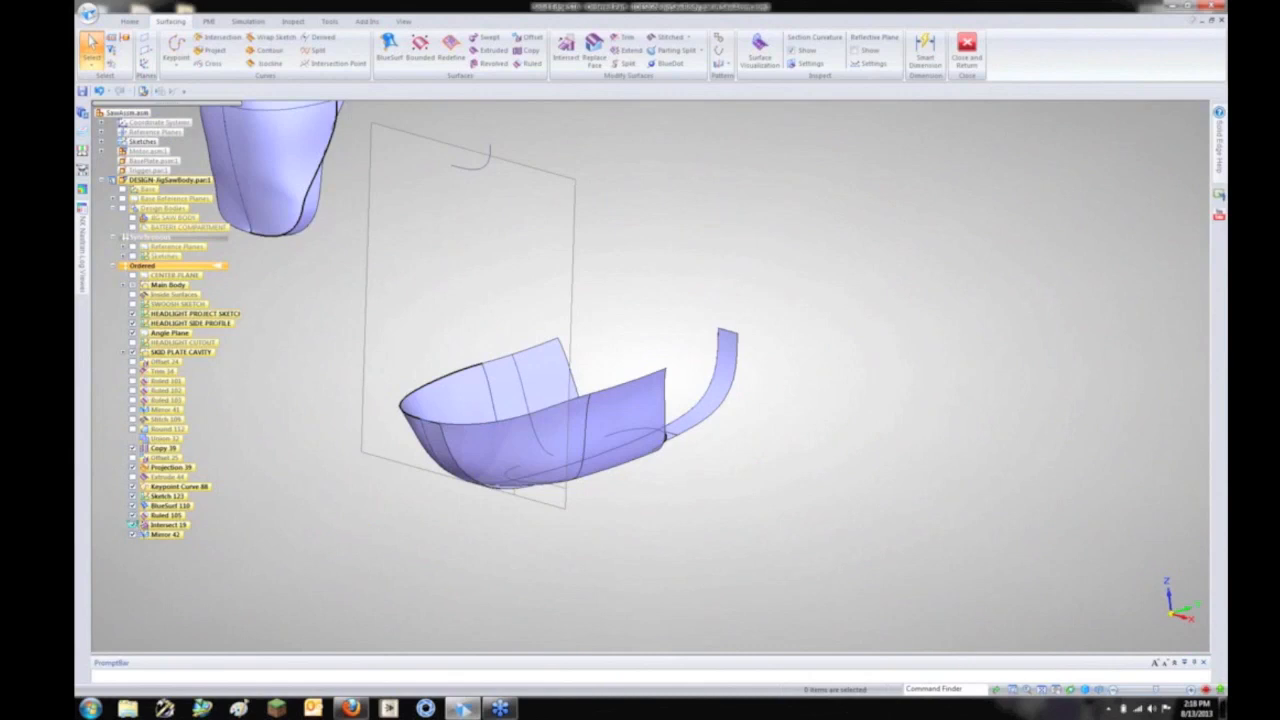
click(132, 524)
click(133, 534)
shift+middle_drag(807, 425, 737, 417)
Step: Create a keypoint curve from the upper corner of the cavity side wall to the upper inner corner of the curved strip surface
click(176, 46)
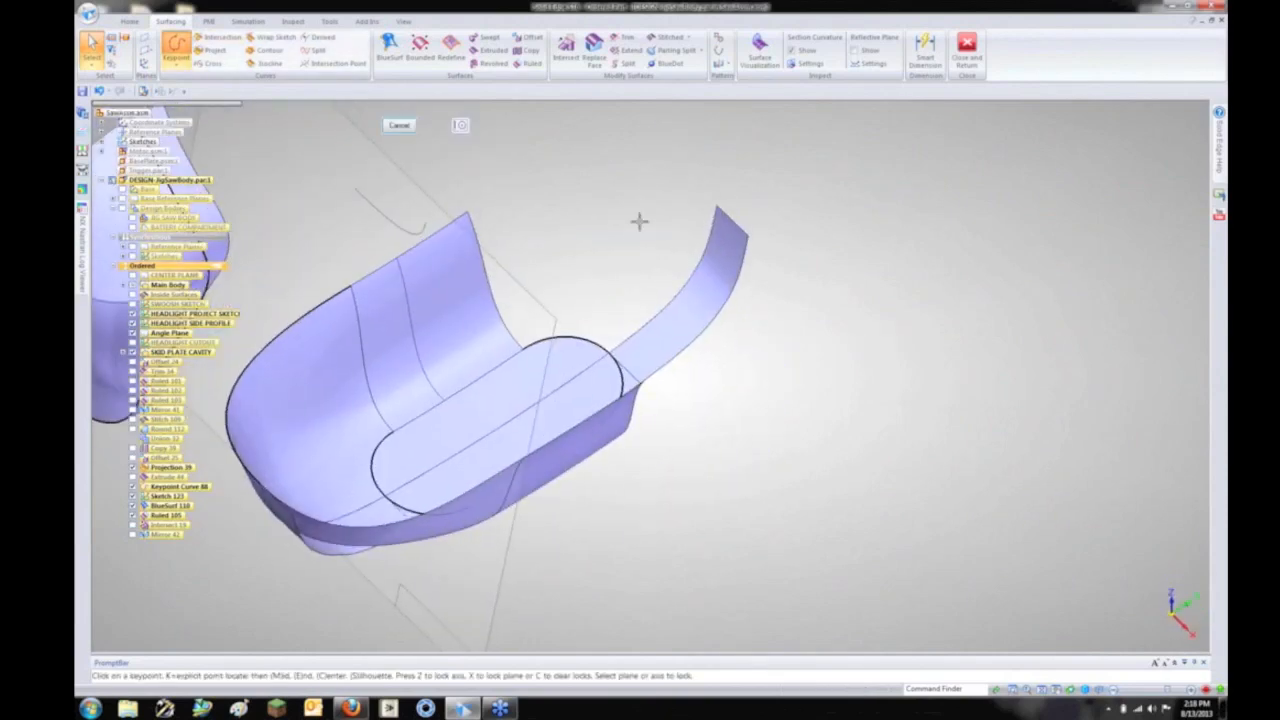
click(466, 213)
click(716, 206)
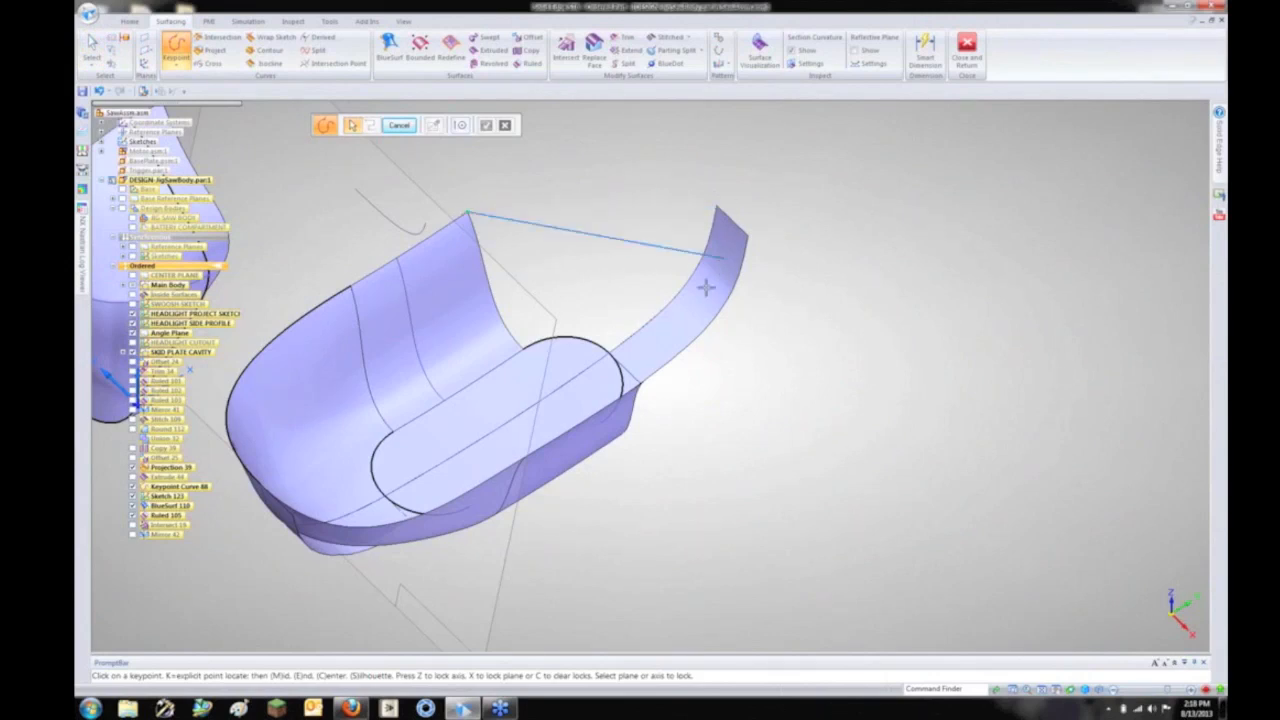
click(716, 208)
right_click(808, 172)
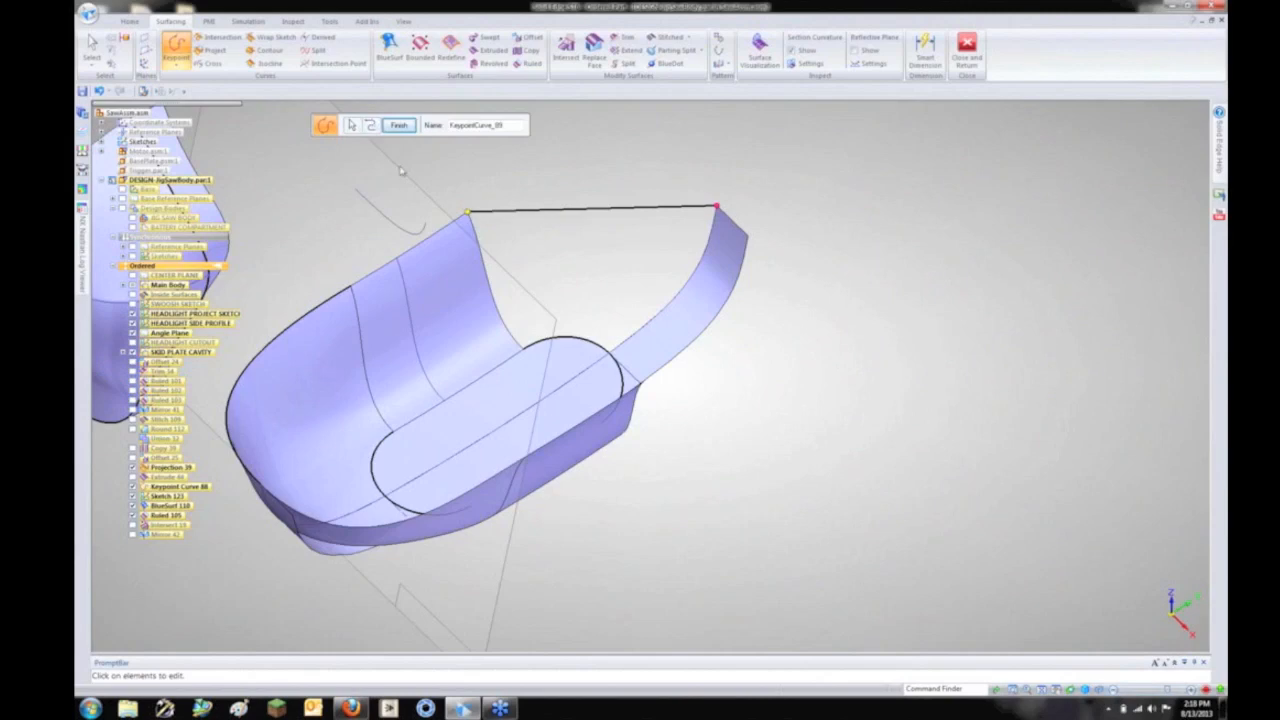
Step: Make the keypoint curve tangent continuous at both ends, adjust the tangency handle at the strip end, and finish the curve
click(370, 125)
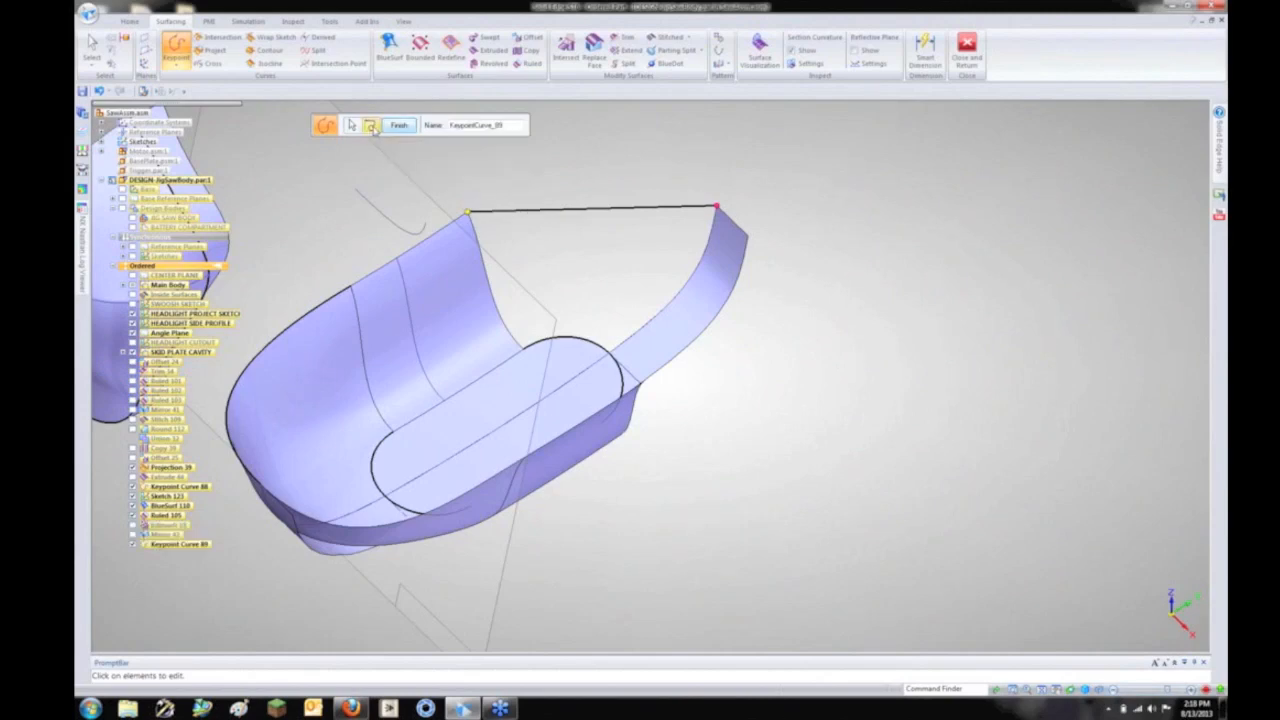
click(462, 221)
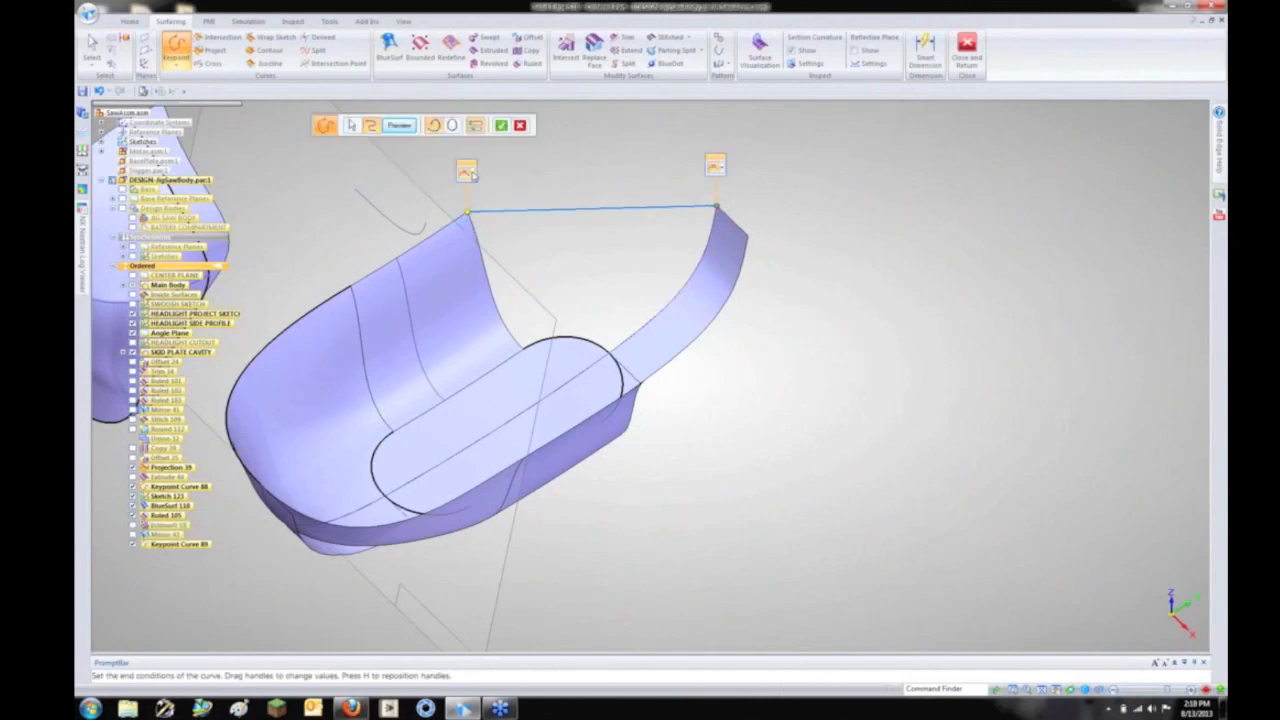
click(472, 174)
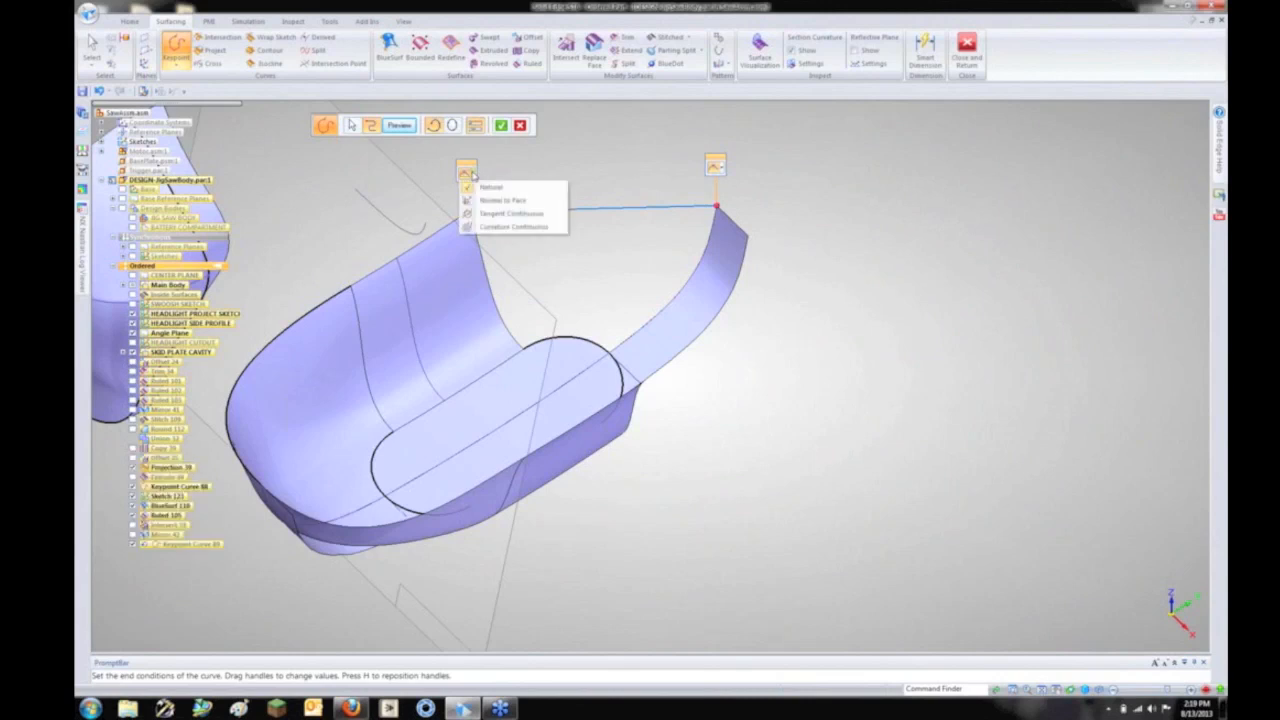
click(508, 224)
click(715, 165)
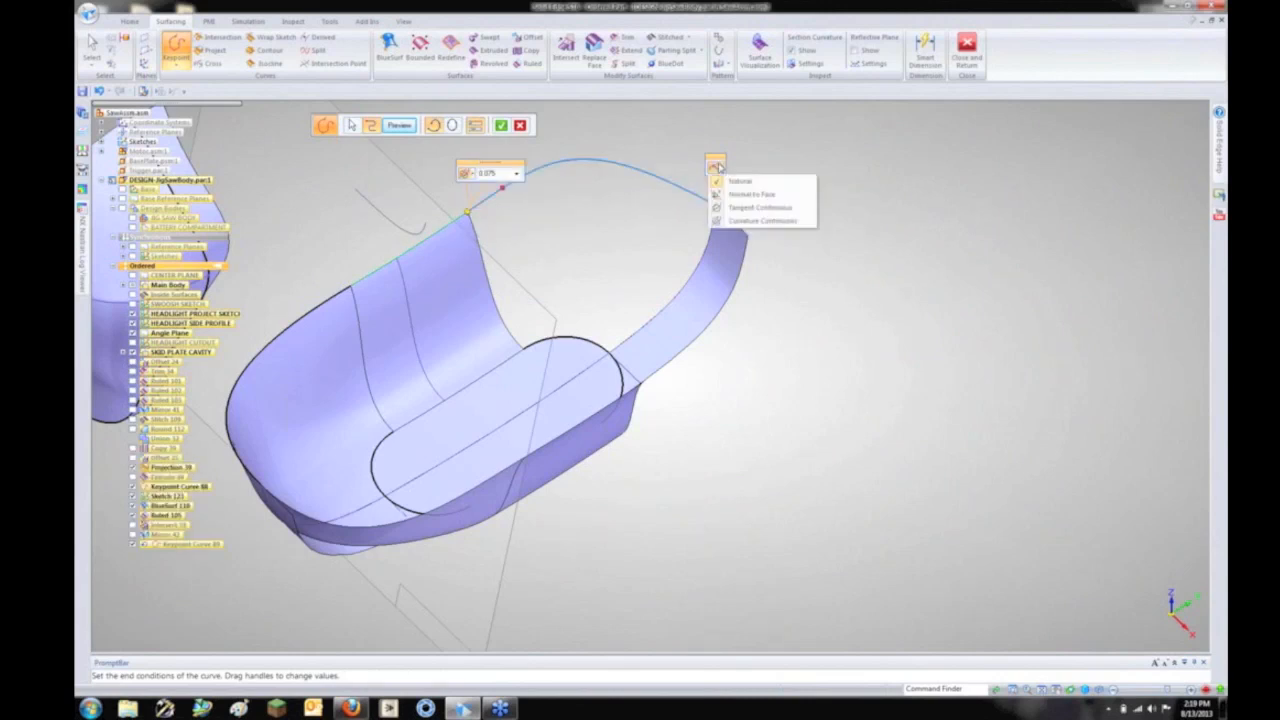
click(740, 207)
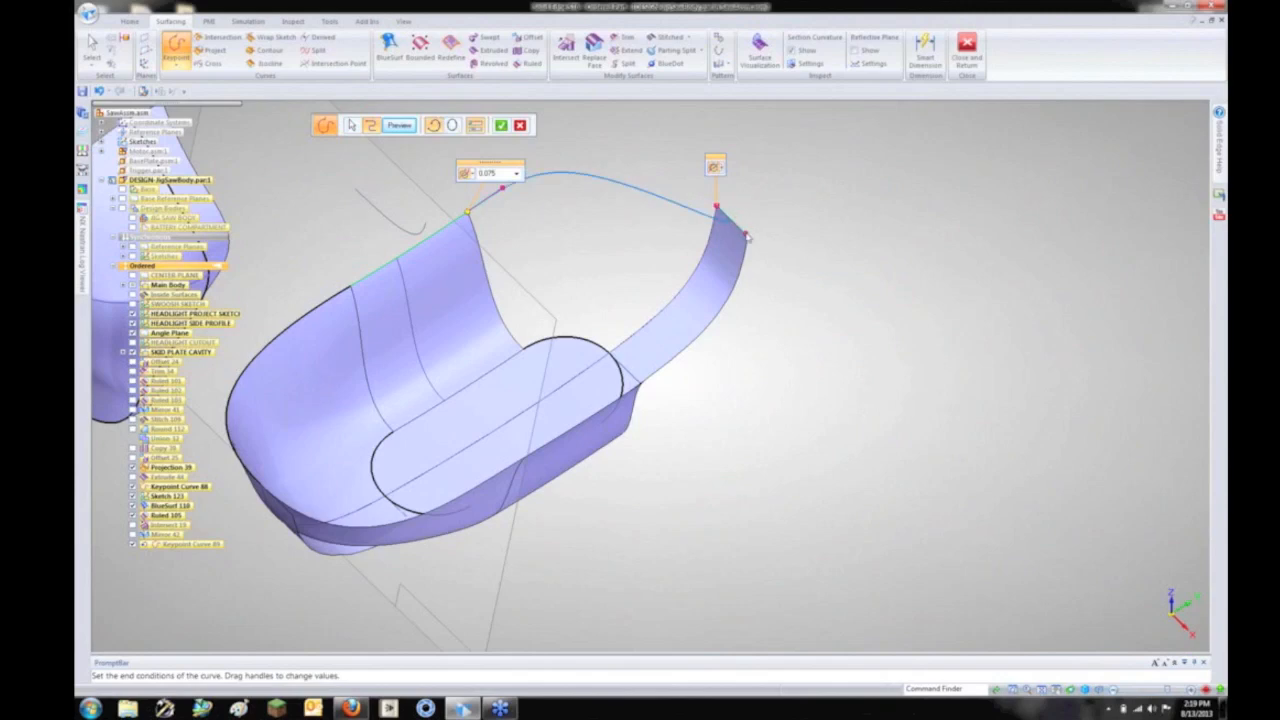
drag(745, 236, 663, 234)
right_click(858, 310)
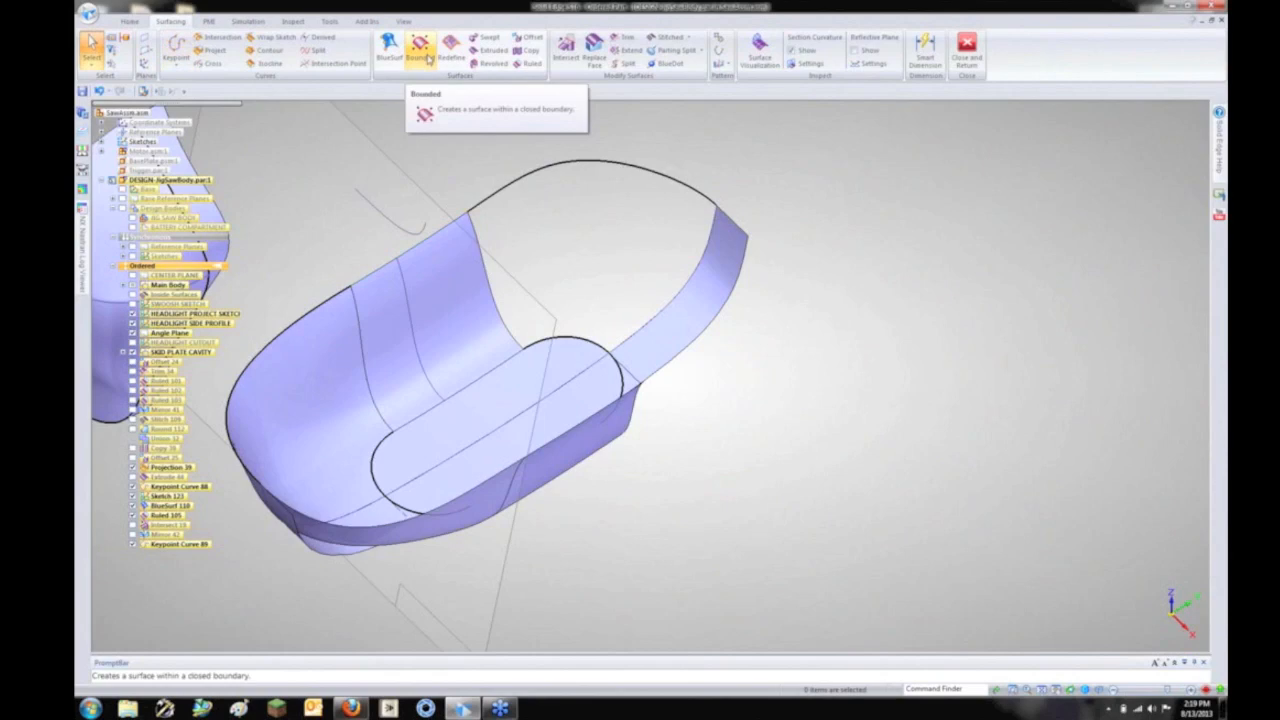
Step: Create a bounded surface from the side wall edge, the keypoint curve, the strip's inner edge and the bottom arc of the cavity
click(427, 58)
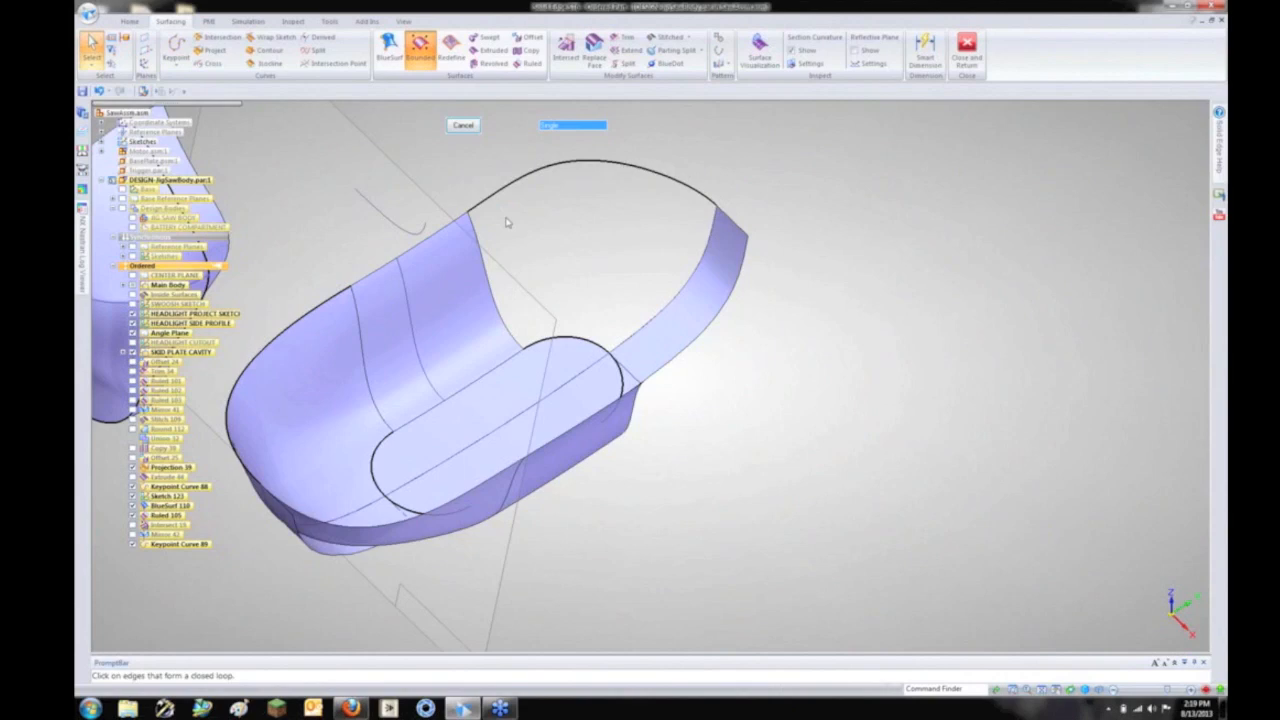
click(474, 236)
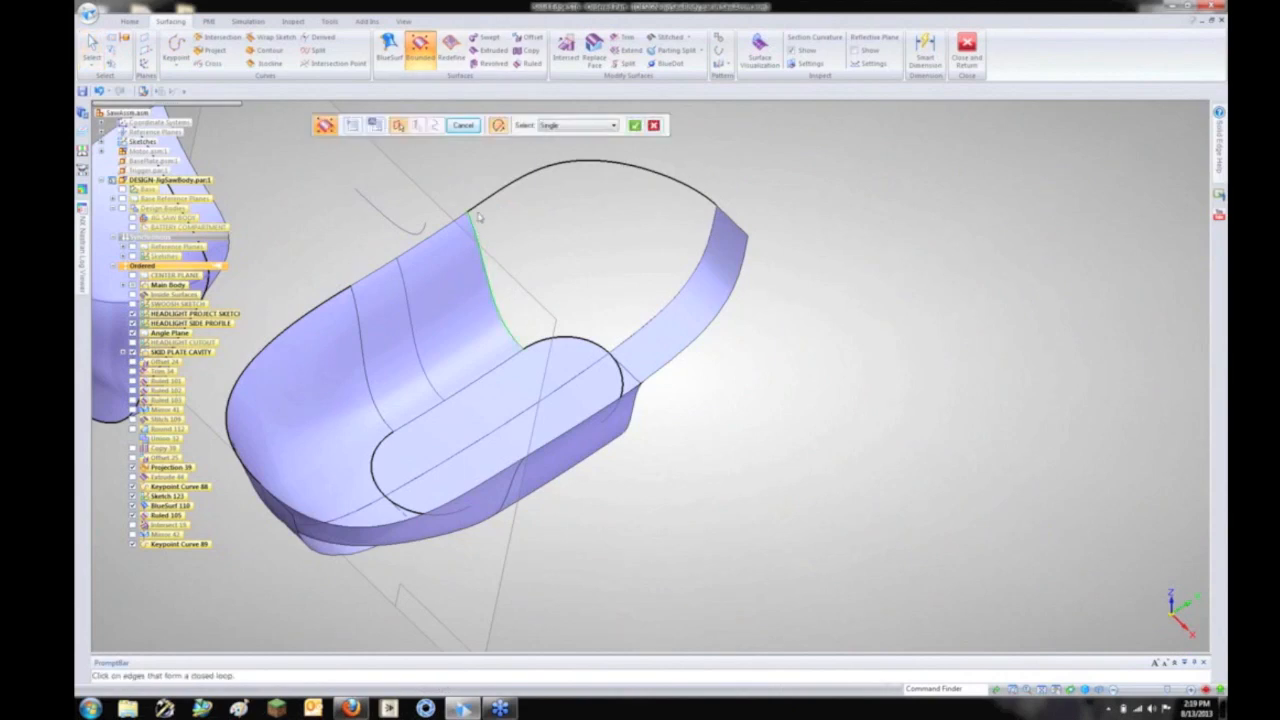
click(482, 205)
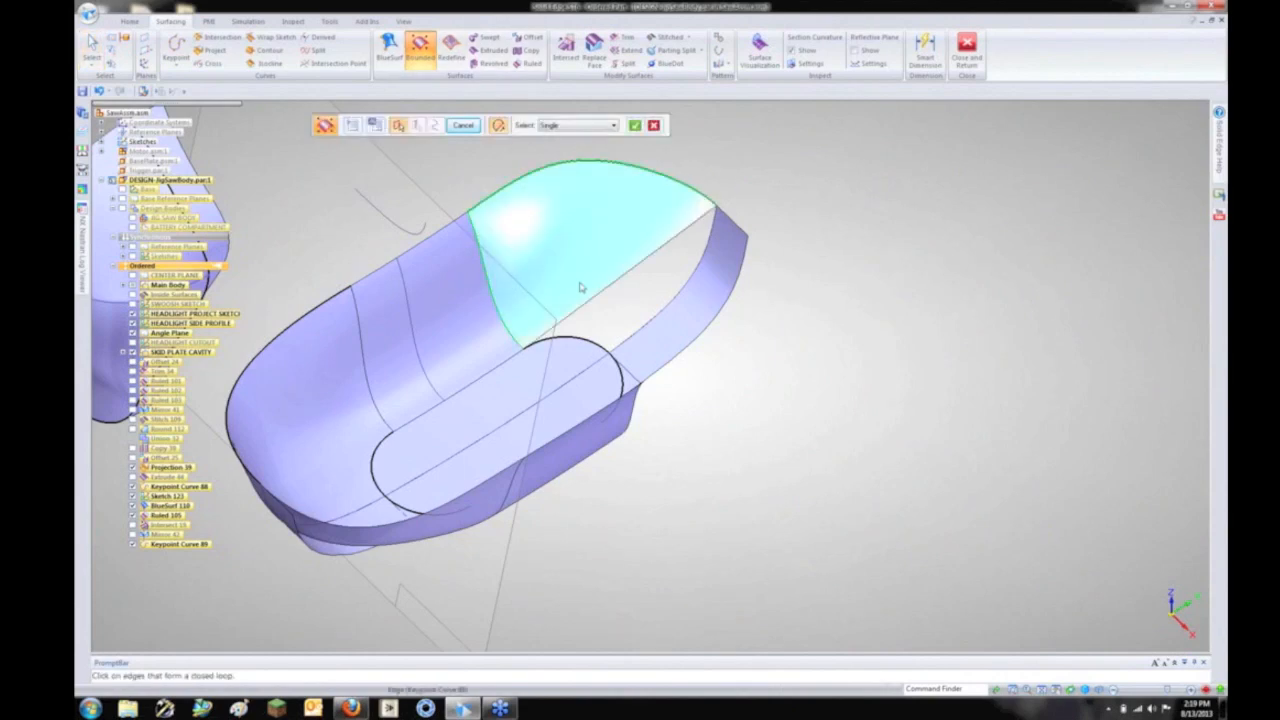
click(693, 280)
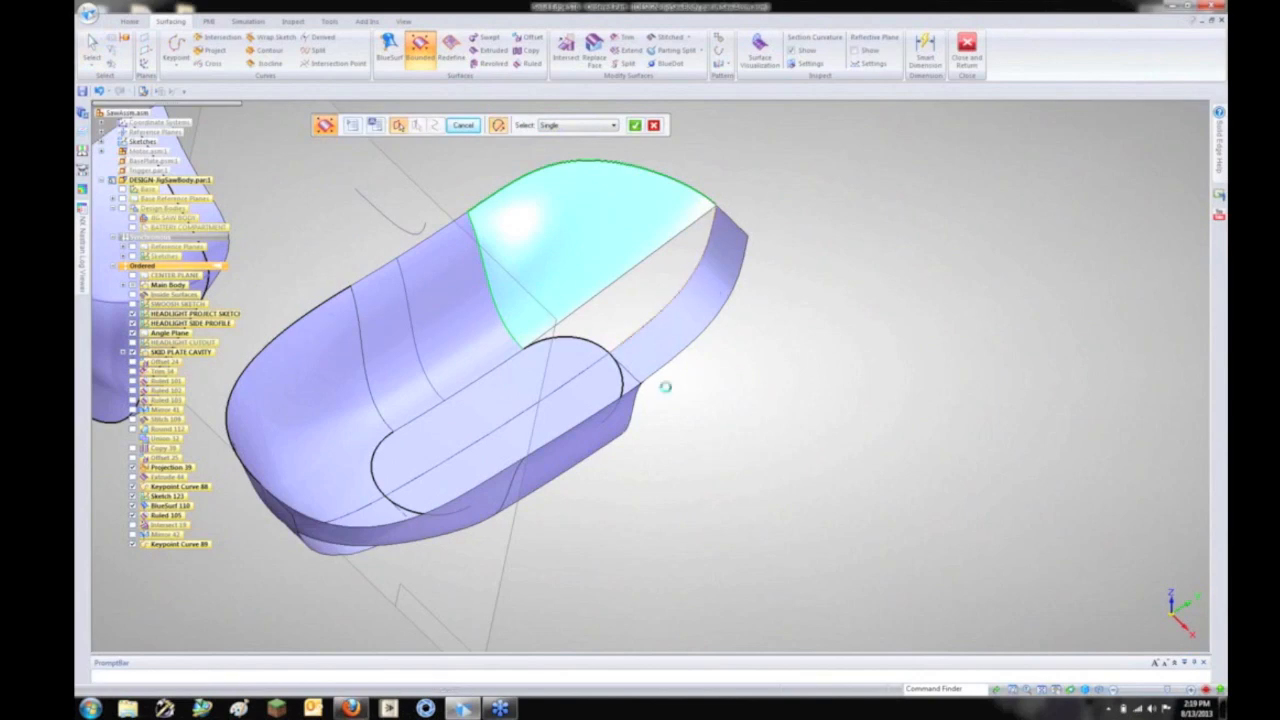
click(586, 339)
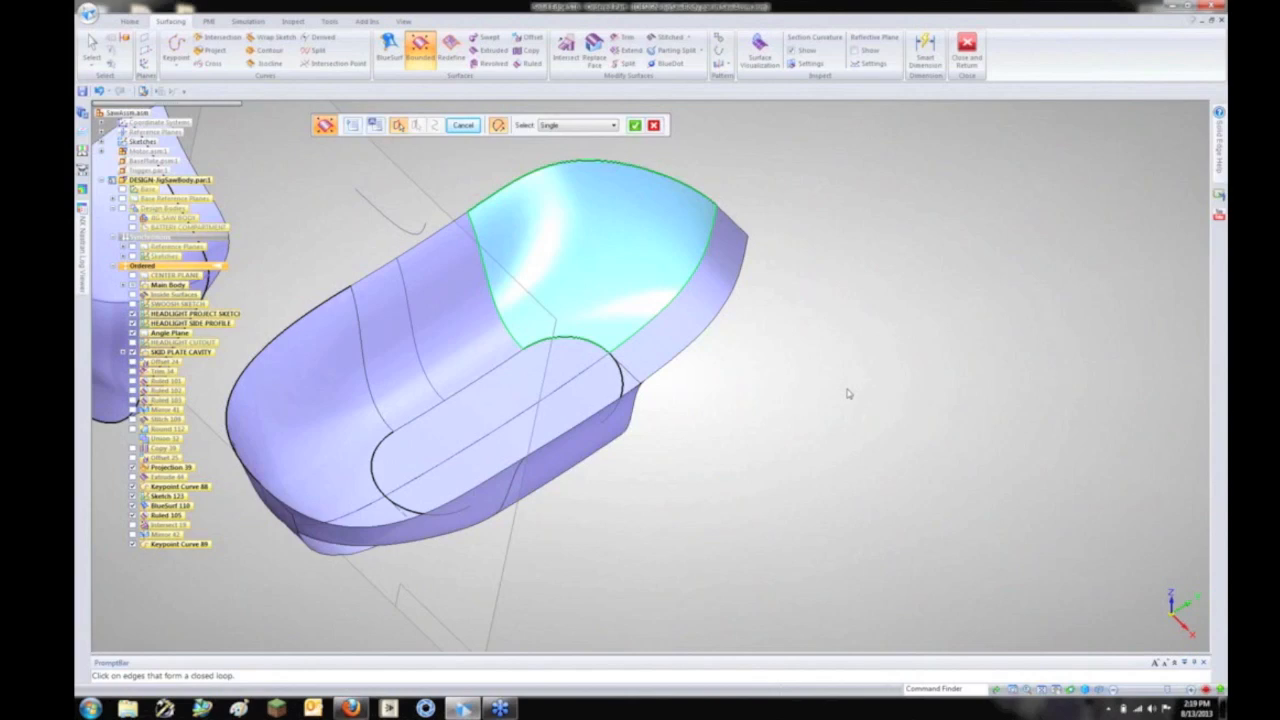
right_click(849, 393)
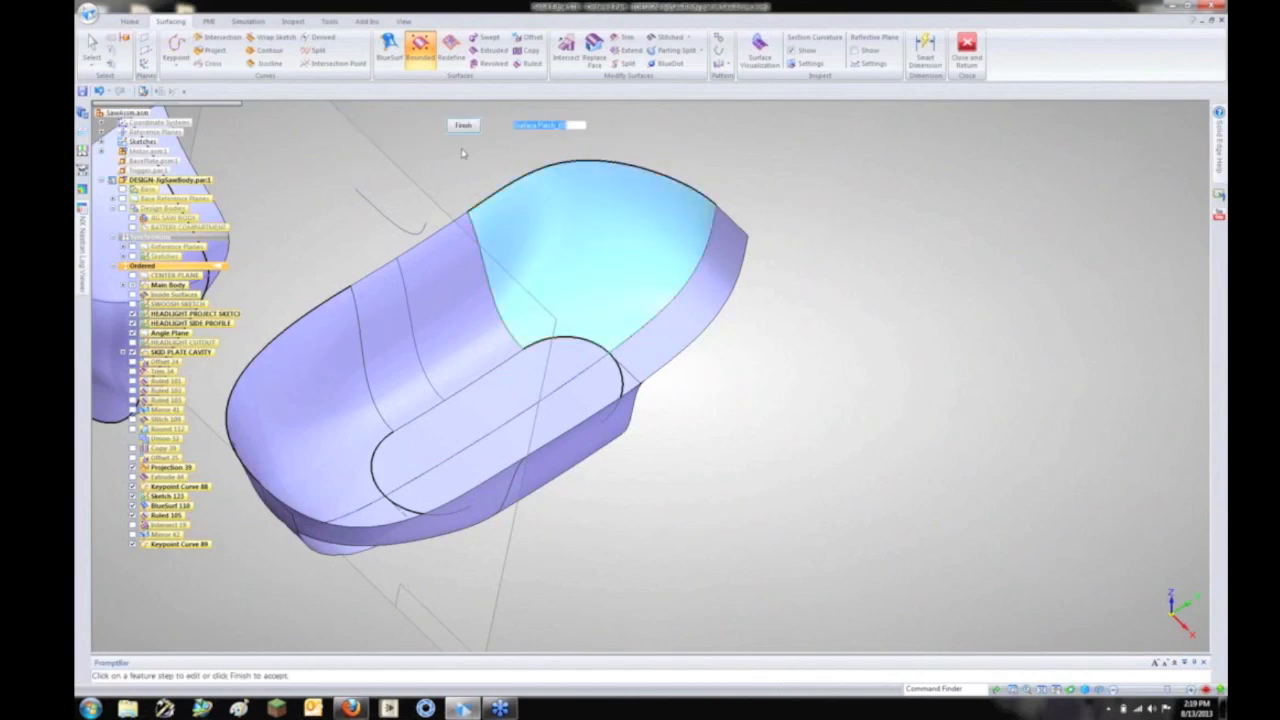
Step: Set the bounded surface tangent continuous along the side wall, strip and cavity bottom edges, then finish the surface
click(374, 125)
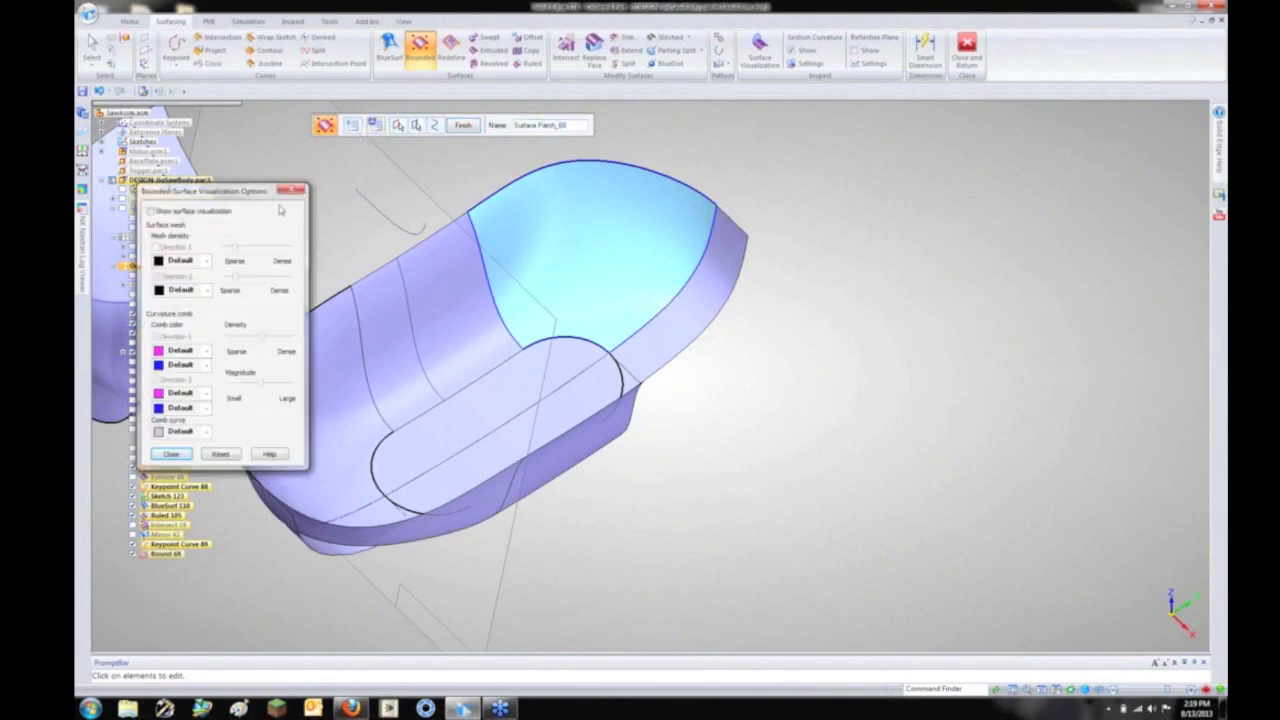
click(290, 191)
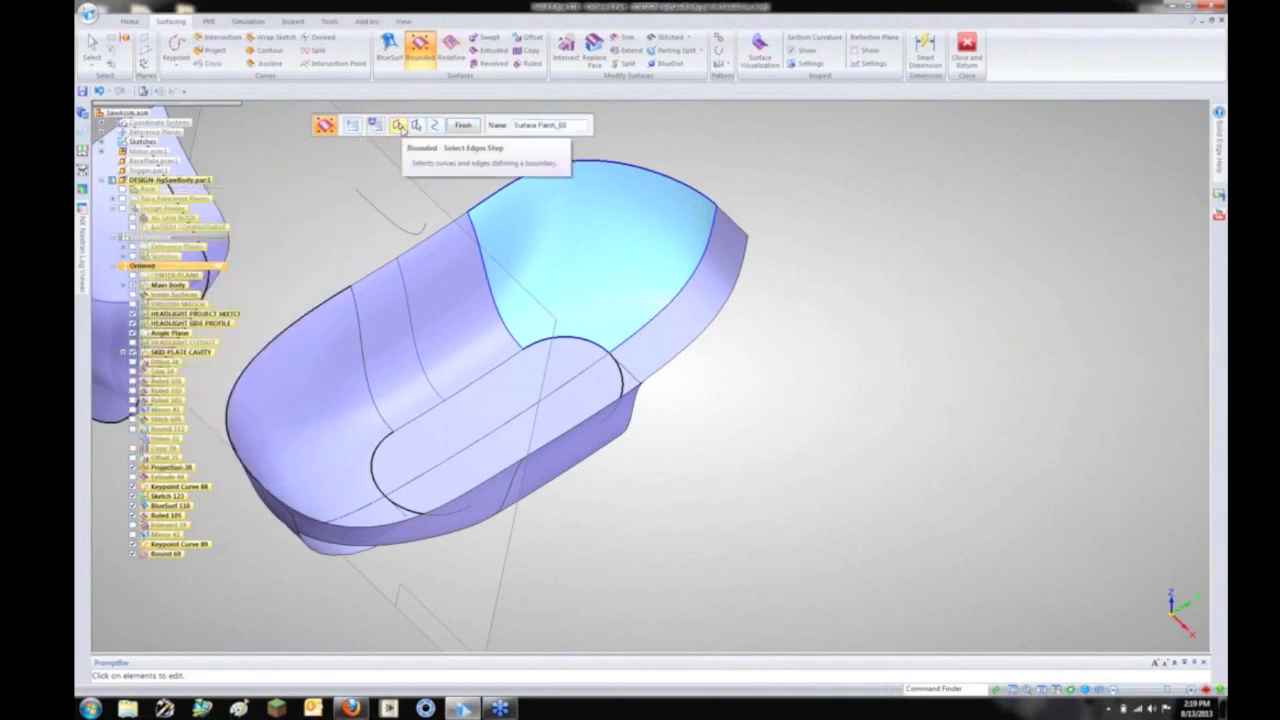
click(463, 125)
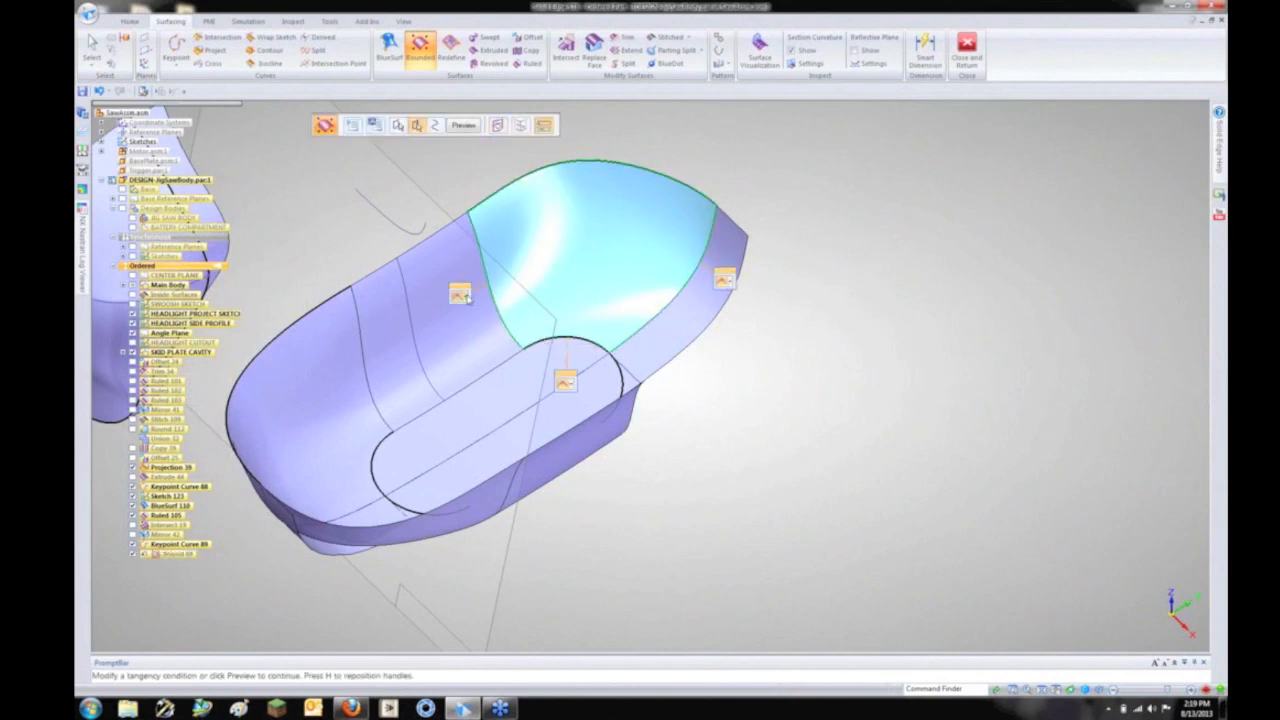
click(467, 298)
click(487, 337)
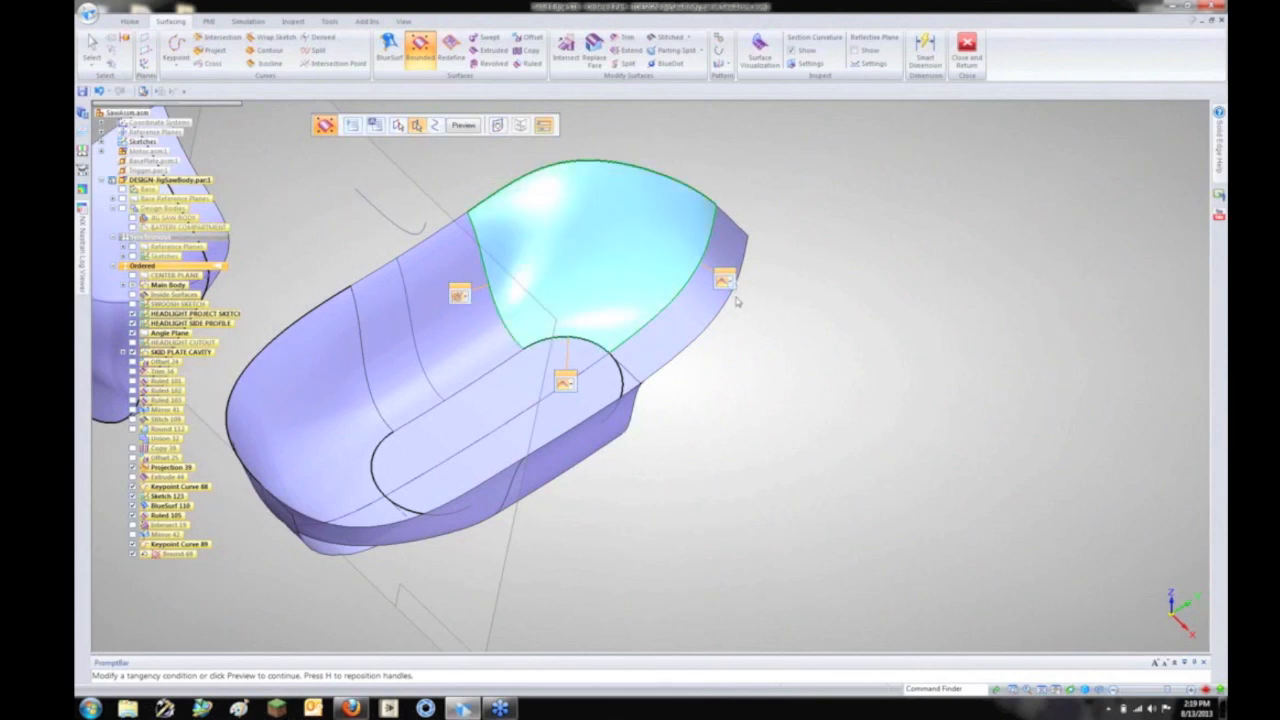
click(725, 280)
click(765, 317)
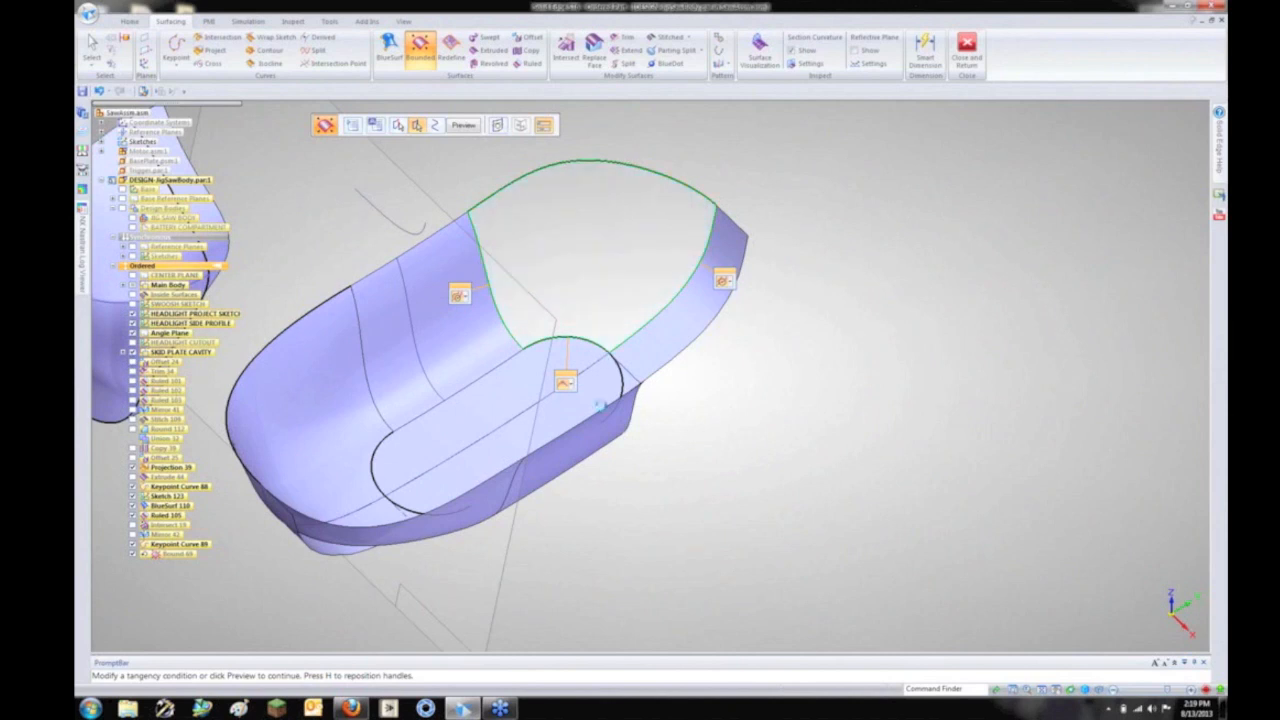
click(565, 383)
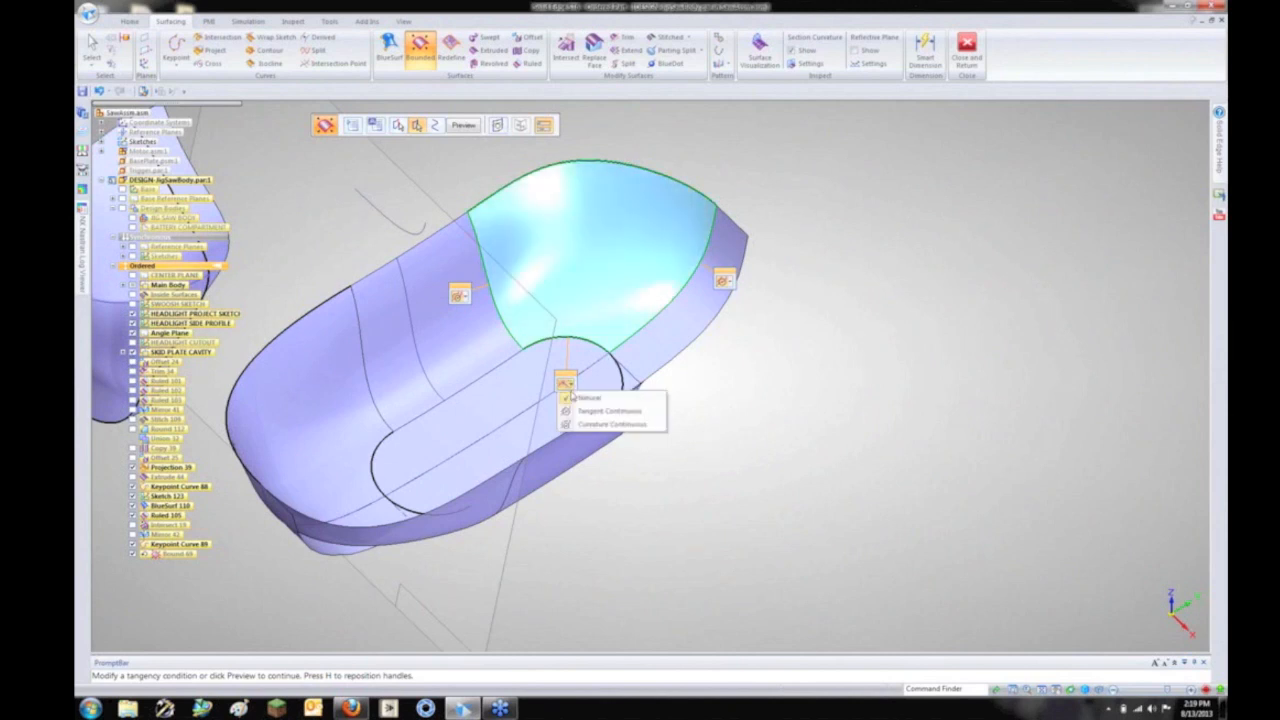
click(582, 408)
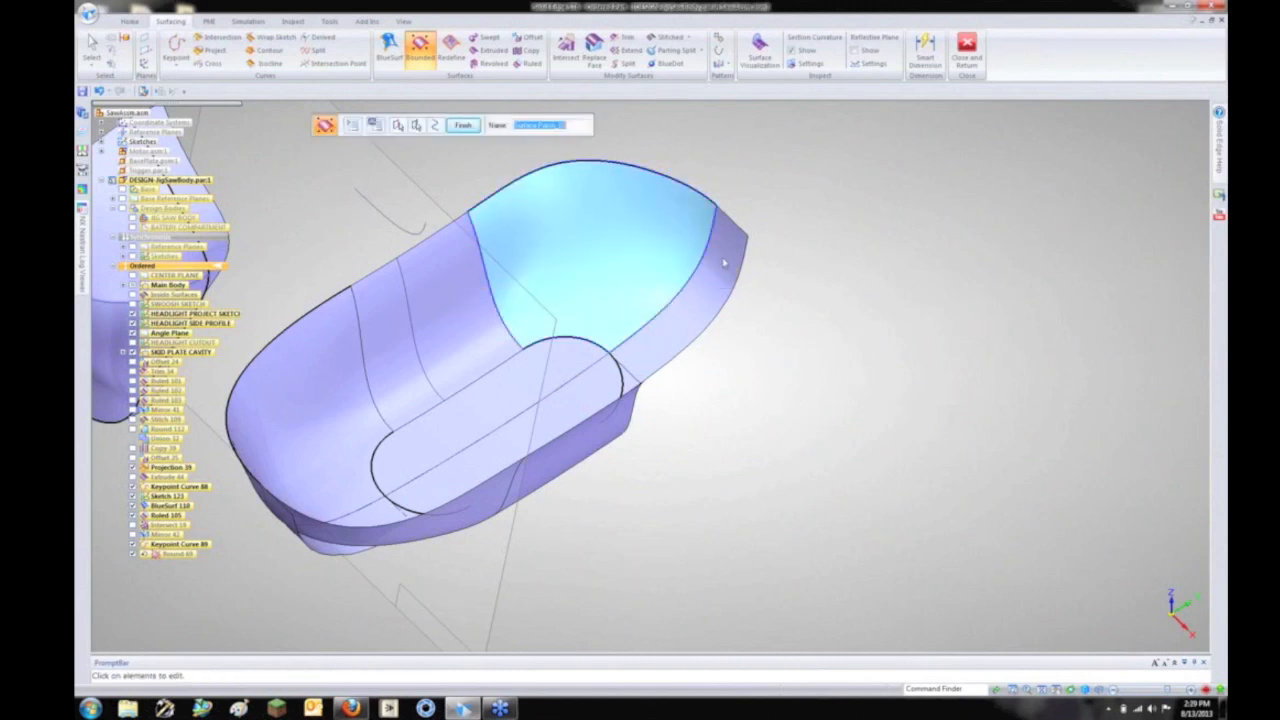
right_click(841, 245)
key(Escape)
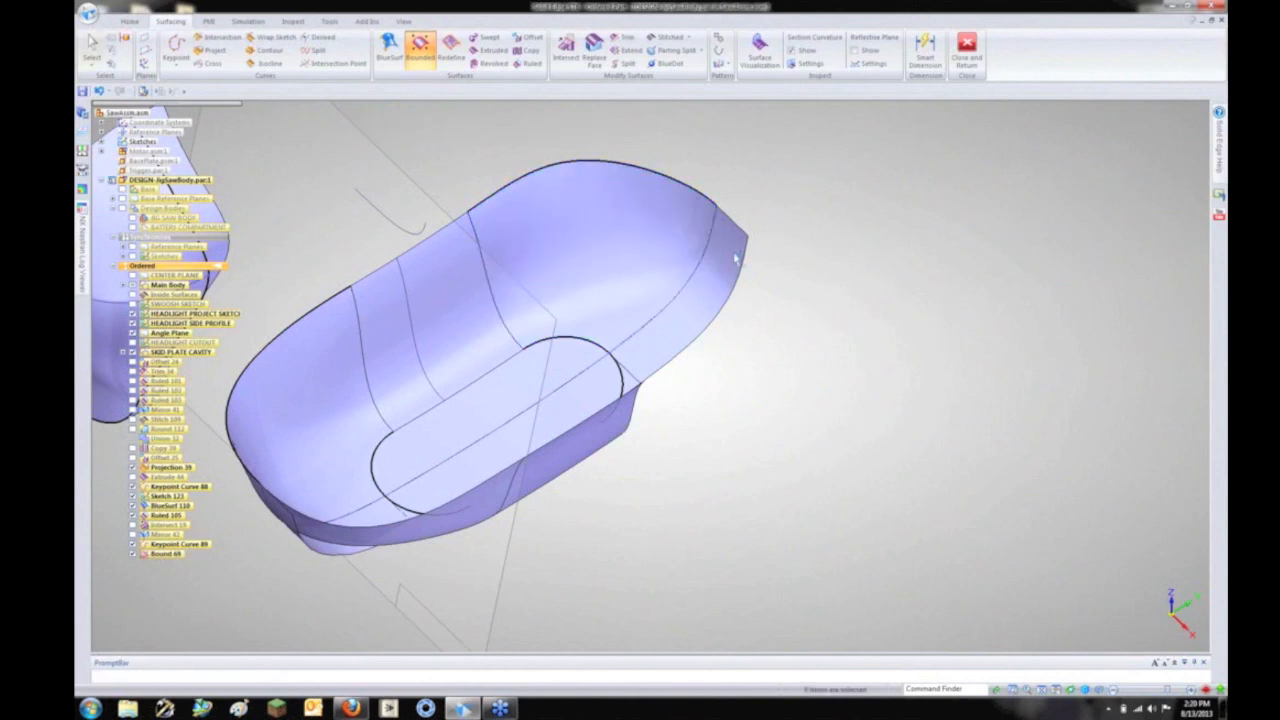
Step: Hide the curved strip surface beside the new bounded surface
click(737, 253)
right_click(737, 255)
click(771, 452)
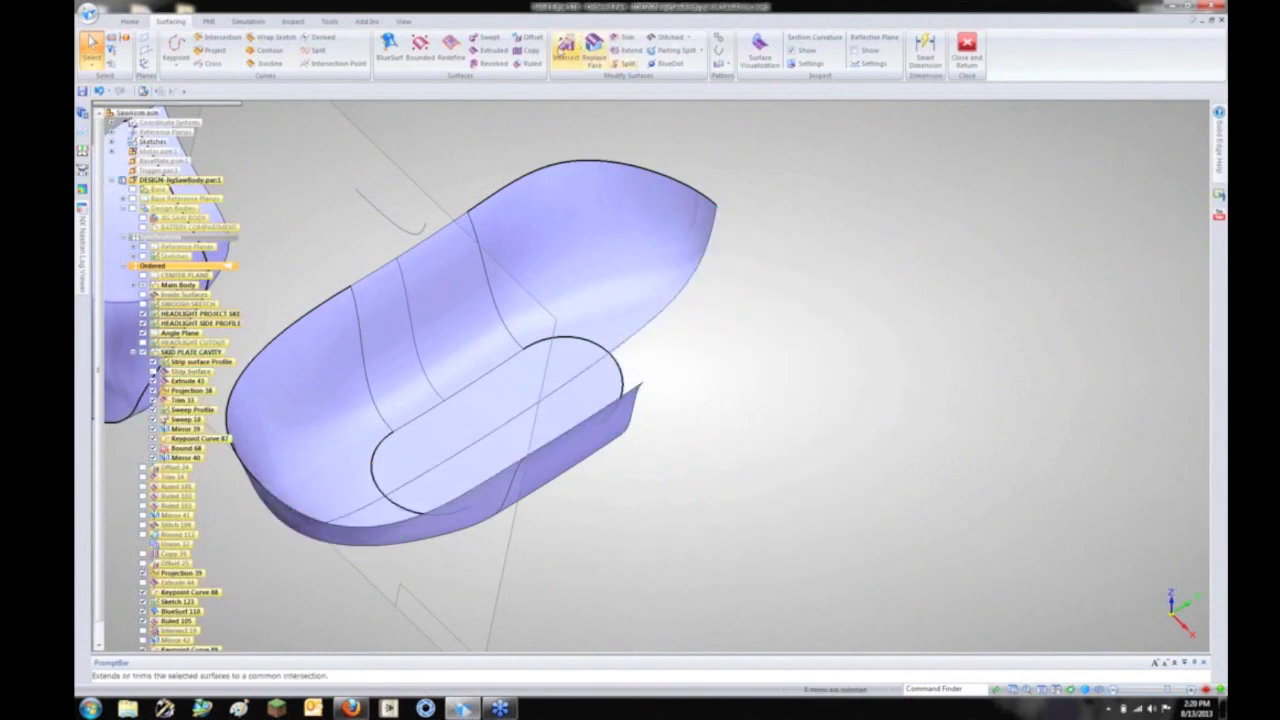
Step: Mirror the bounded surface body about the CENTER PLANE to close the other half of the cavity end
click(721, 64)
click(586, 237)
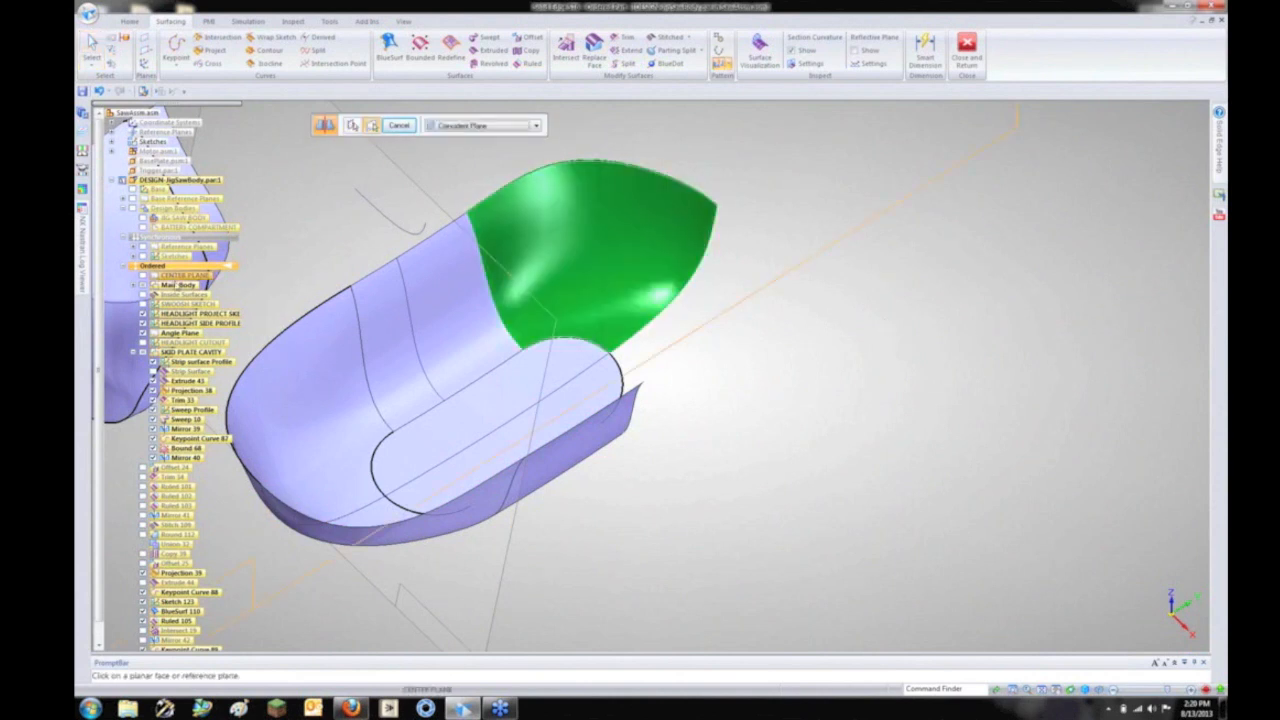
click(185, 274)
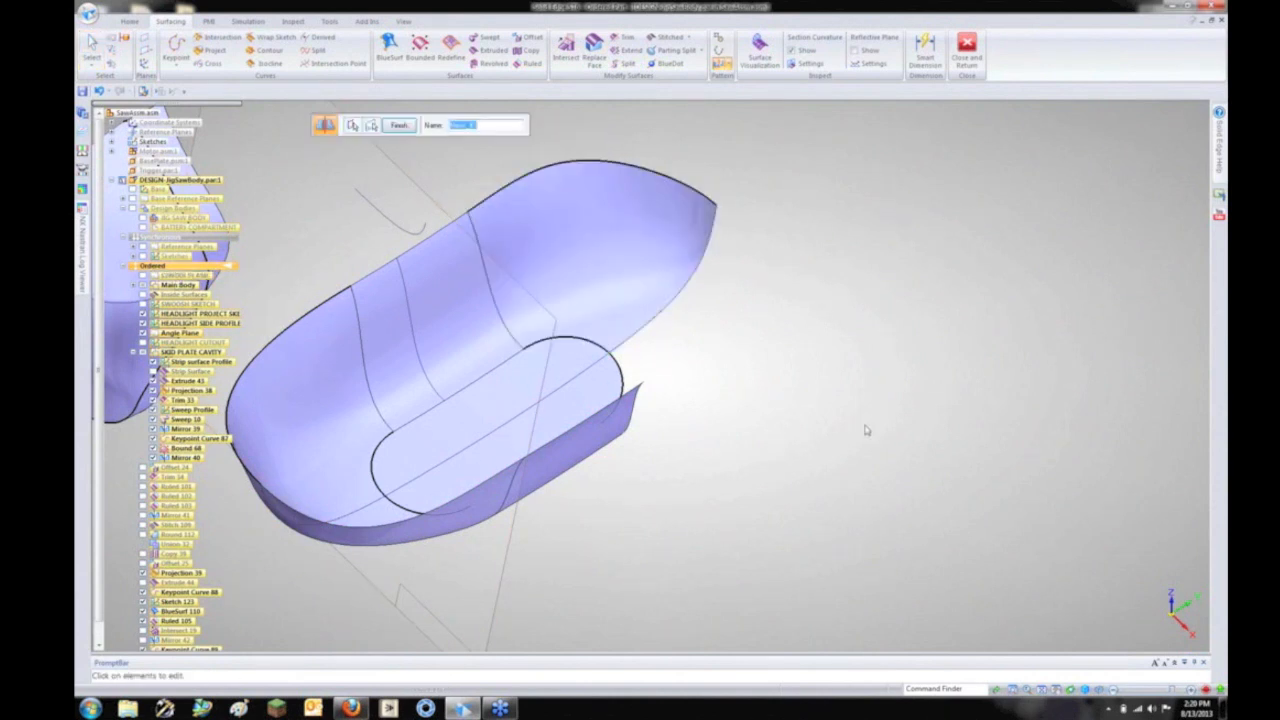
right_click(513, 513)
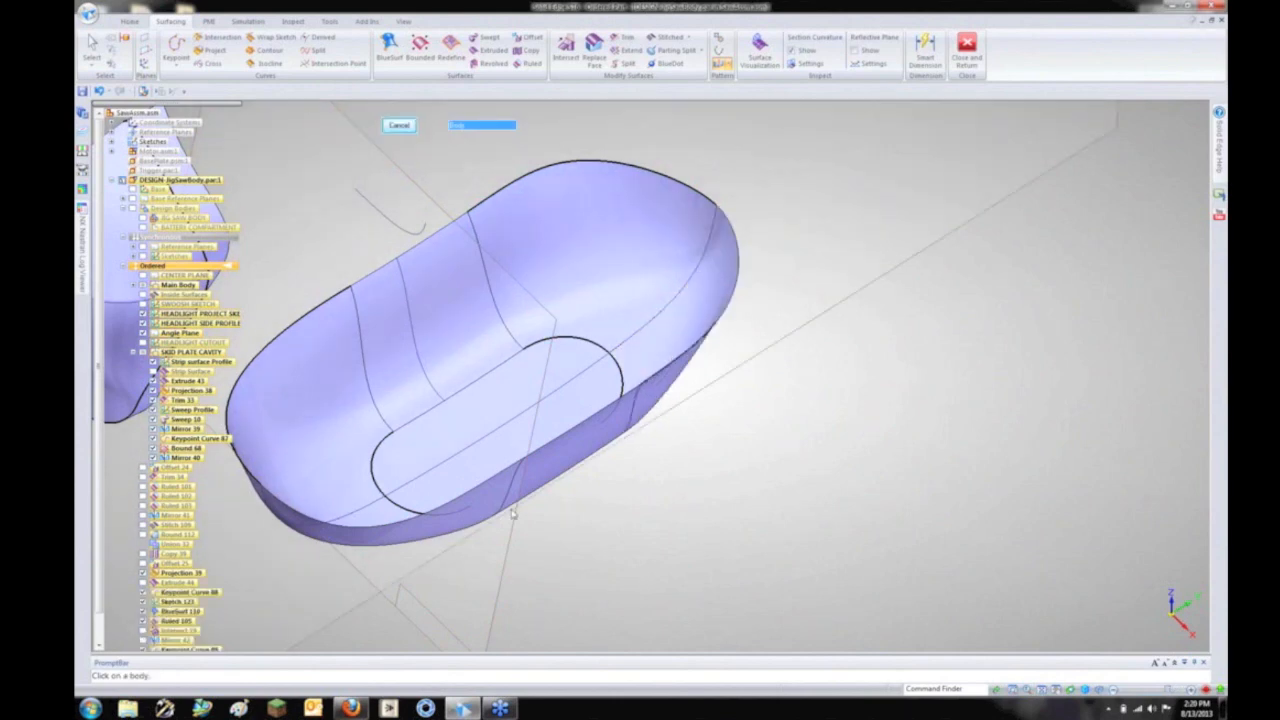
Step: Stitch all the skid plate cavity surfaces, including the mirrored end patch, into one surface body
scroll(513, 513, down, 4)
middle_drag(548, 516, 632, 506)
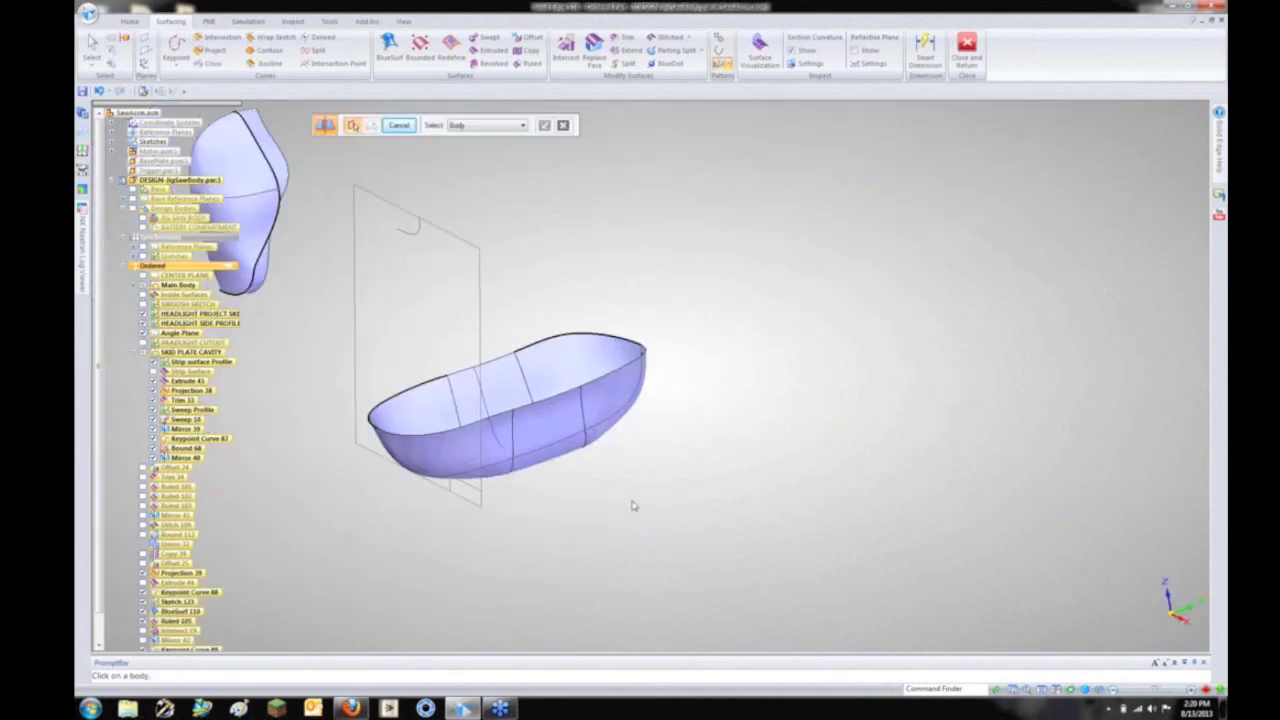
scroll(632, 506, up, 4)
shift+middle_drag(553, 382, 808, 384)
right_drag(911, 448, 893, 431)
drag(346, 152, 346, 150)
right_click(1048, 313)
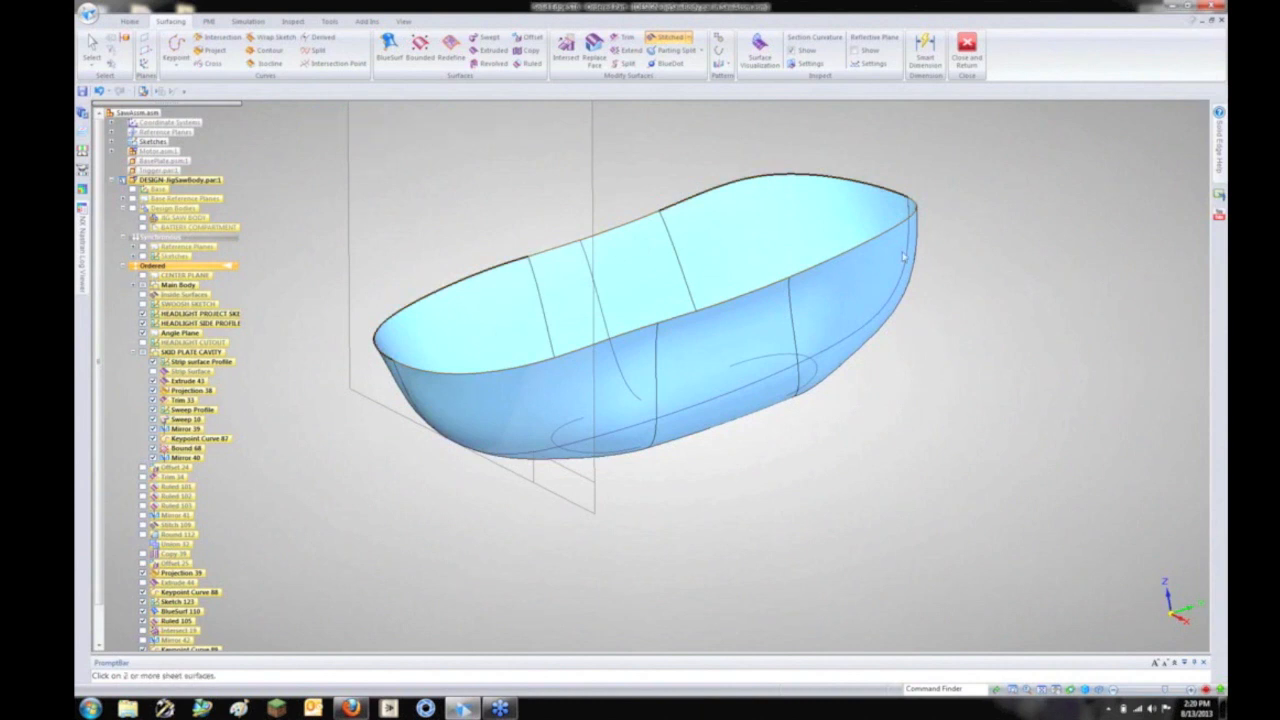
click(402, 125)
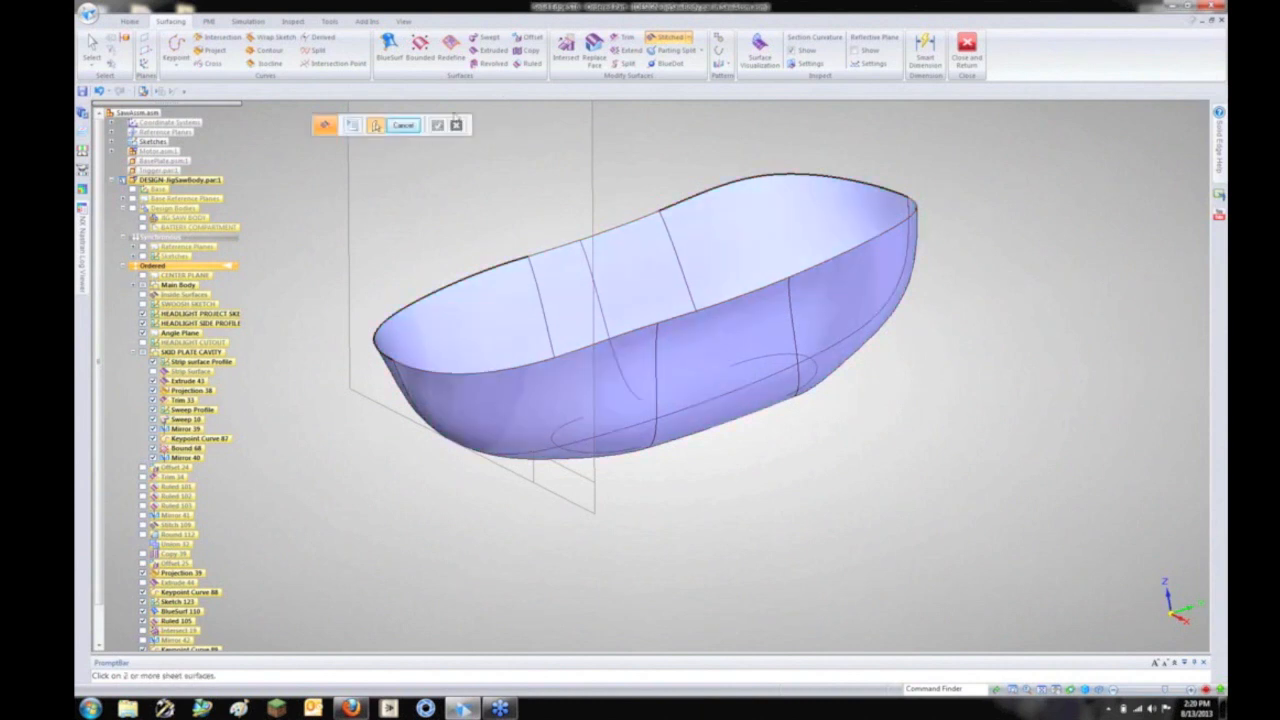
Step: Hide all sketches of the jigsaw body part
click(129, 22)
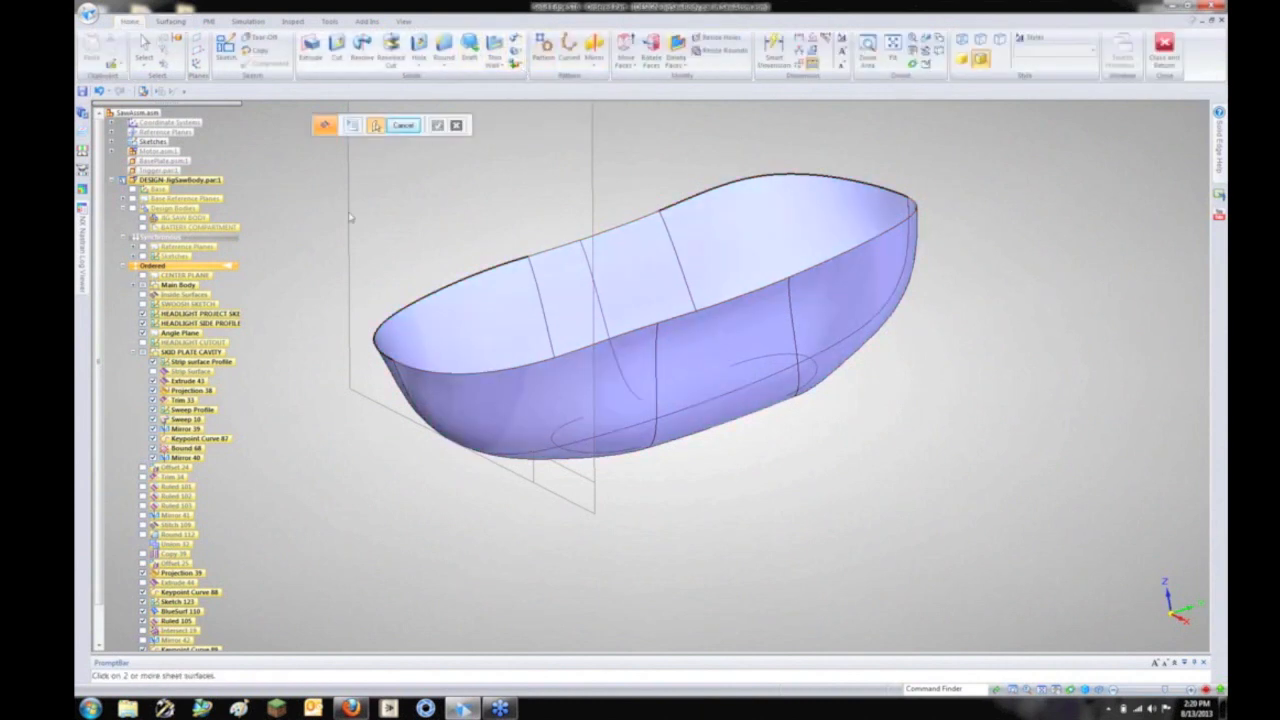
click(175, 92)
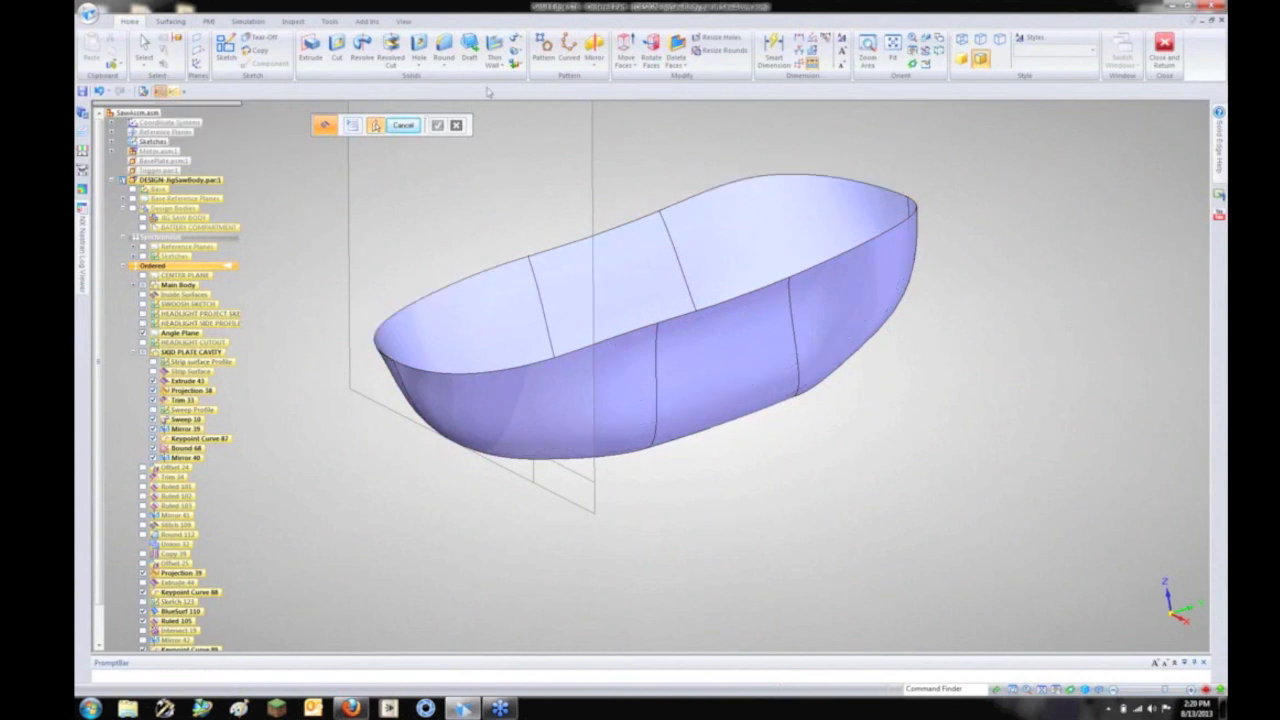
Step: Add a new part body named Base to the jigsaw body part
click(515, 64)
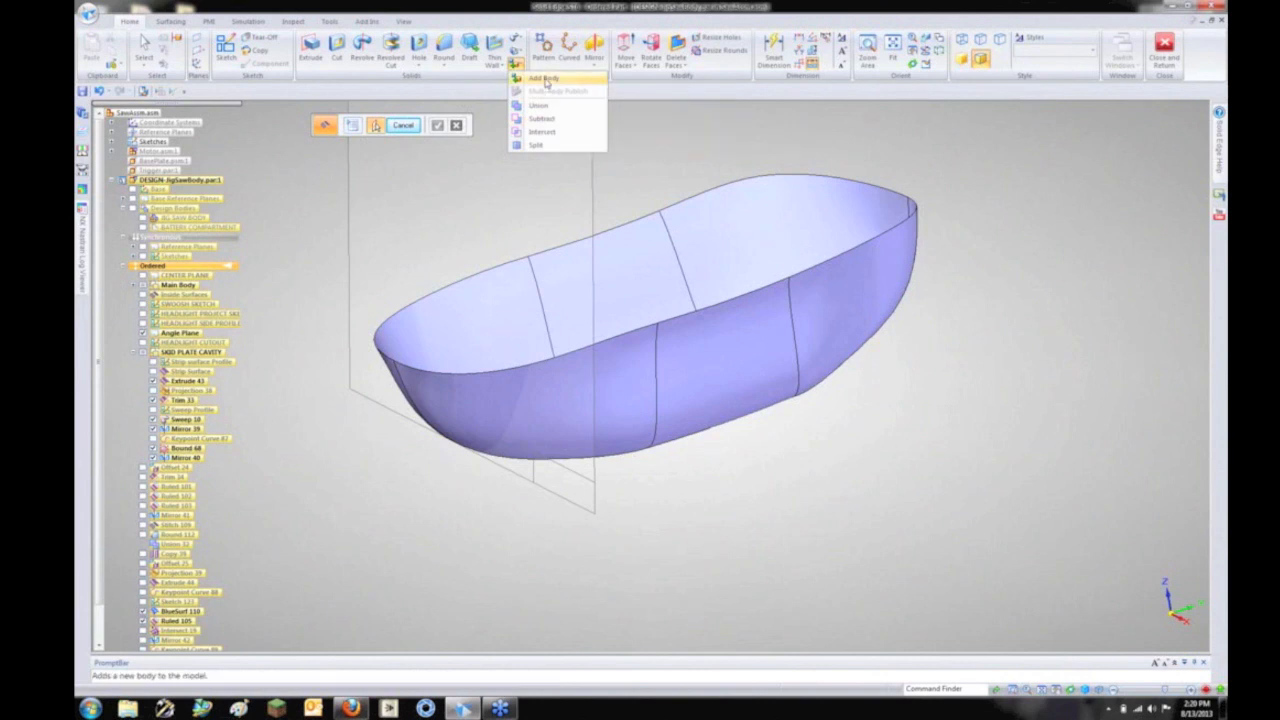
click(546, 80)
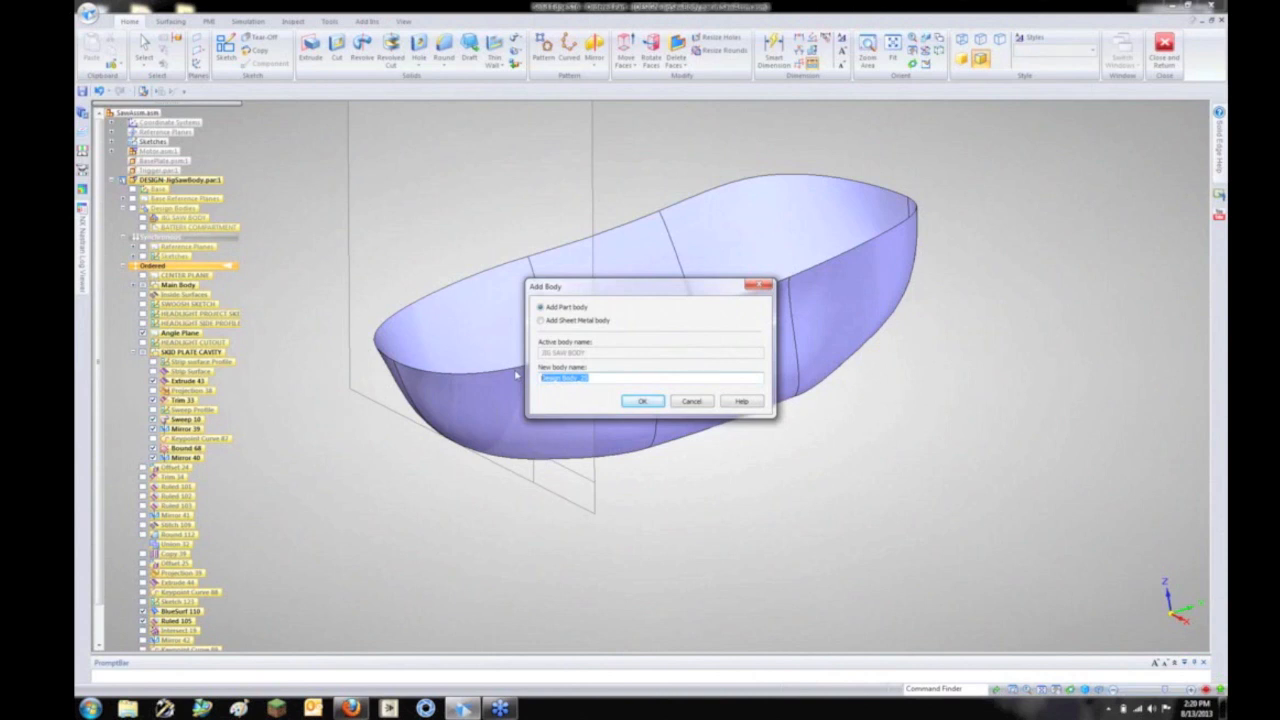
text(Basi)
key(Return)
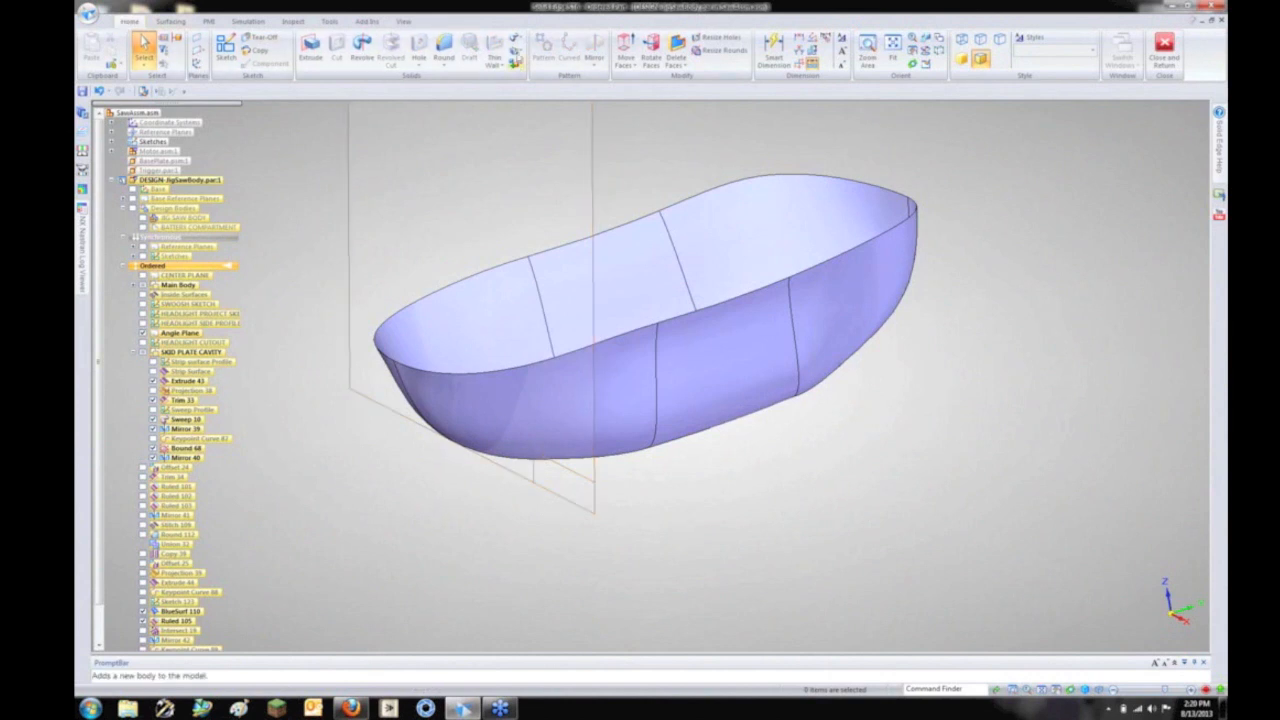
Step: Thicken the stitched skid plate cavity surface towards its outer side to form the solid of the Base body
click(516, 40)
click(545, 102)
click(731, 310)
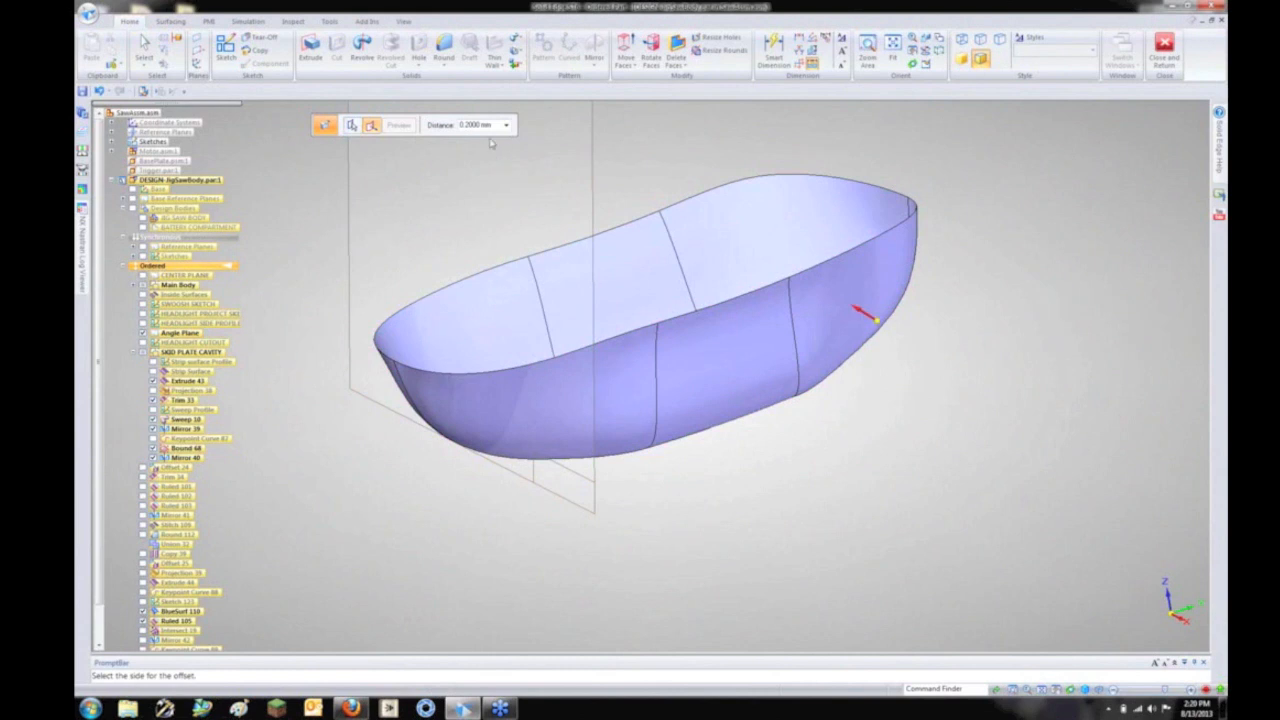
click(487, 126)
click(868, 335)
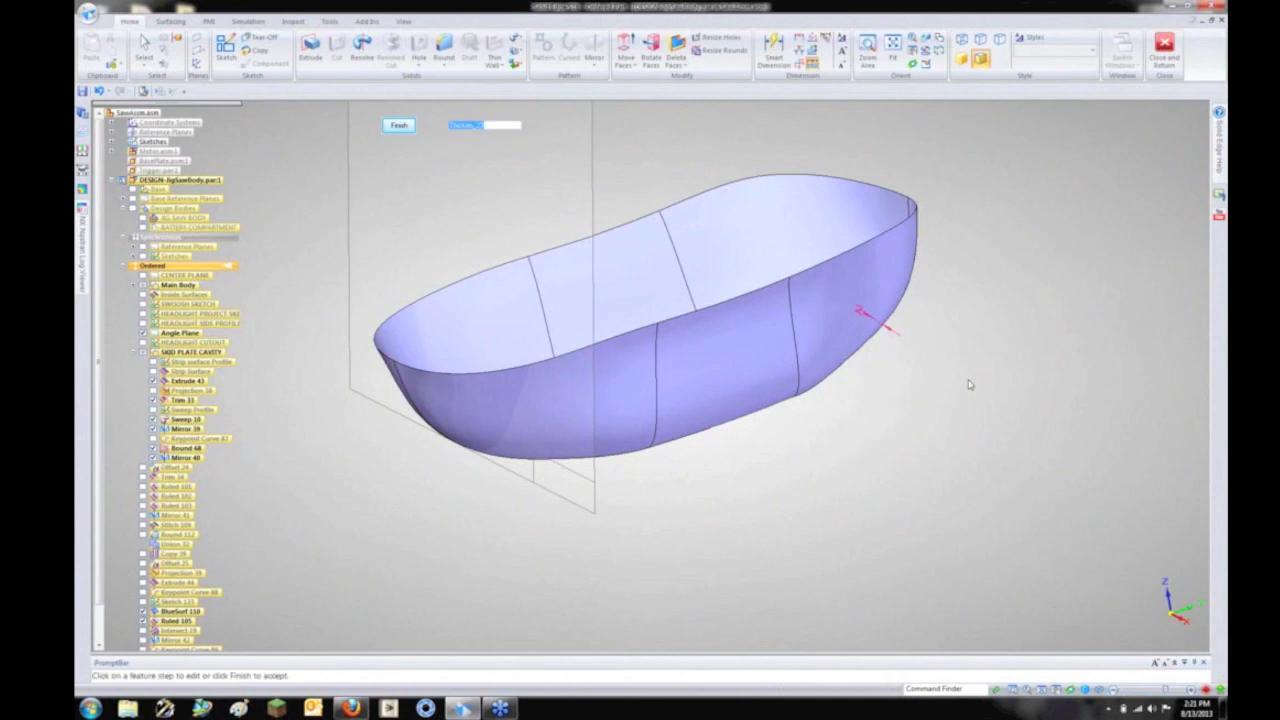
click(399, 125)
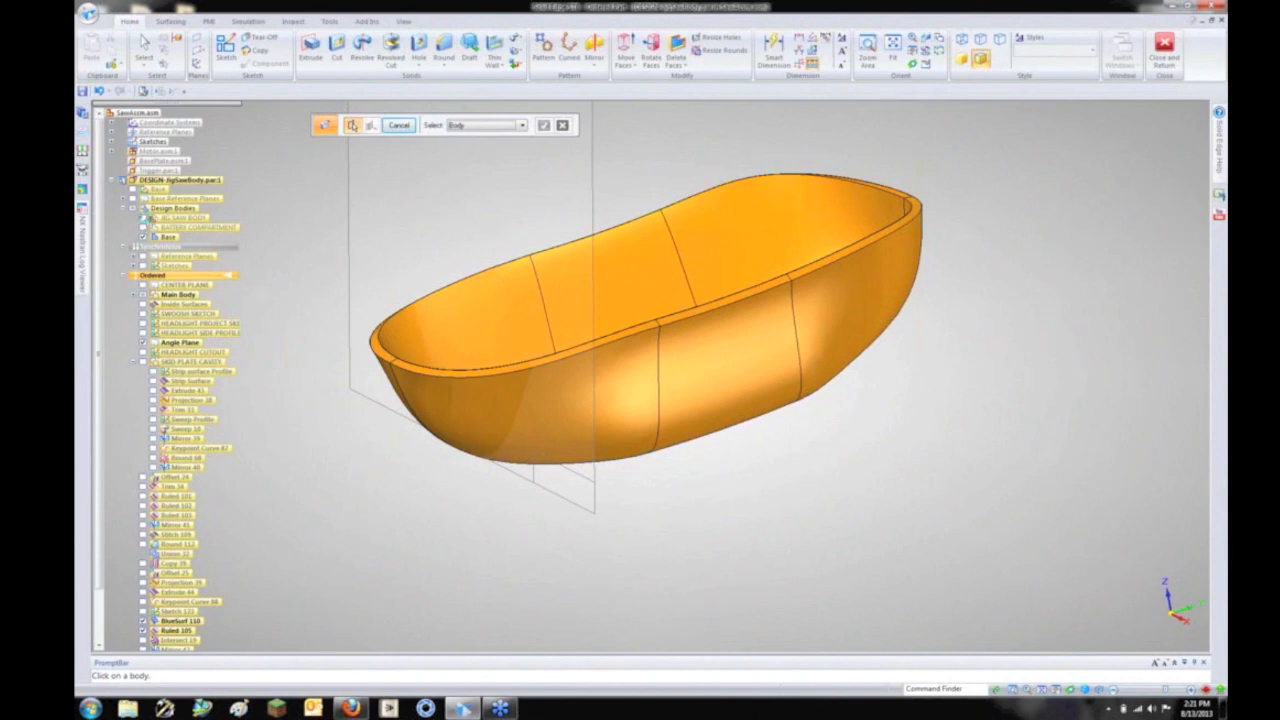
Step: Show the JIG SAW BODY design body together with the Base body and make it the active body
click(144, 218)
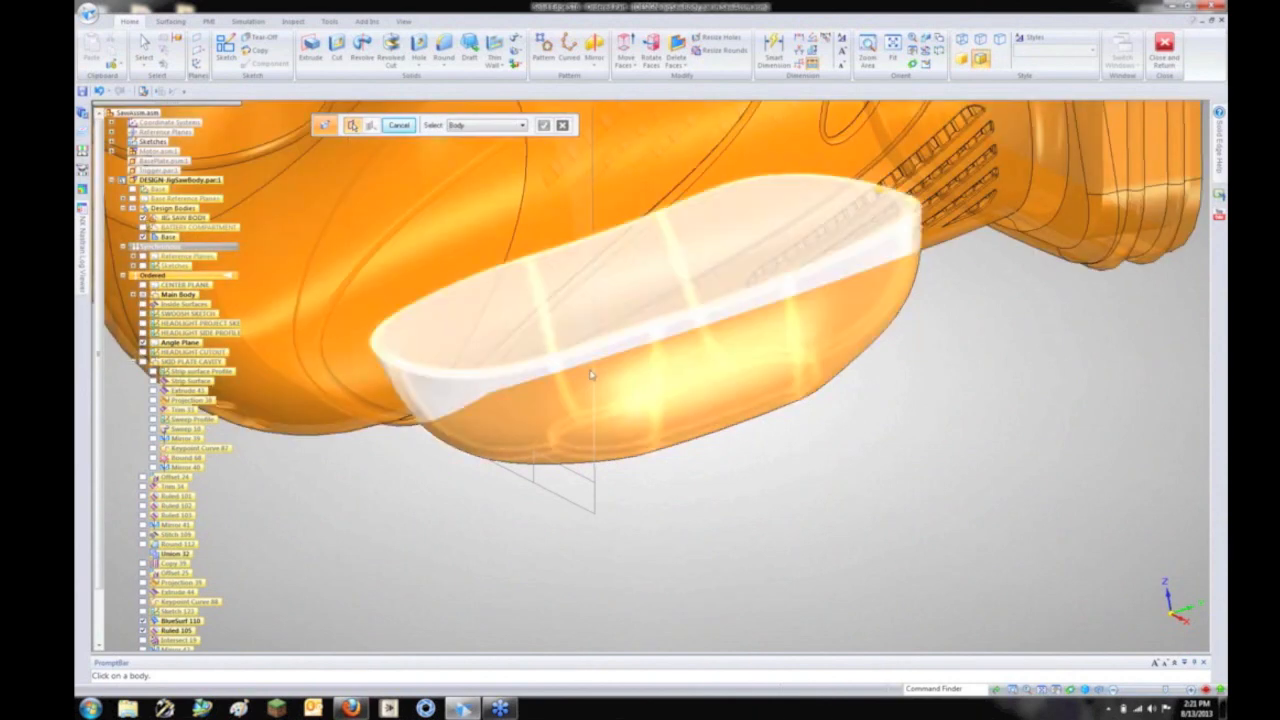
middle_drag(591, 374, 858, 566)
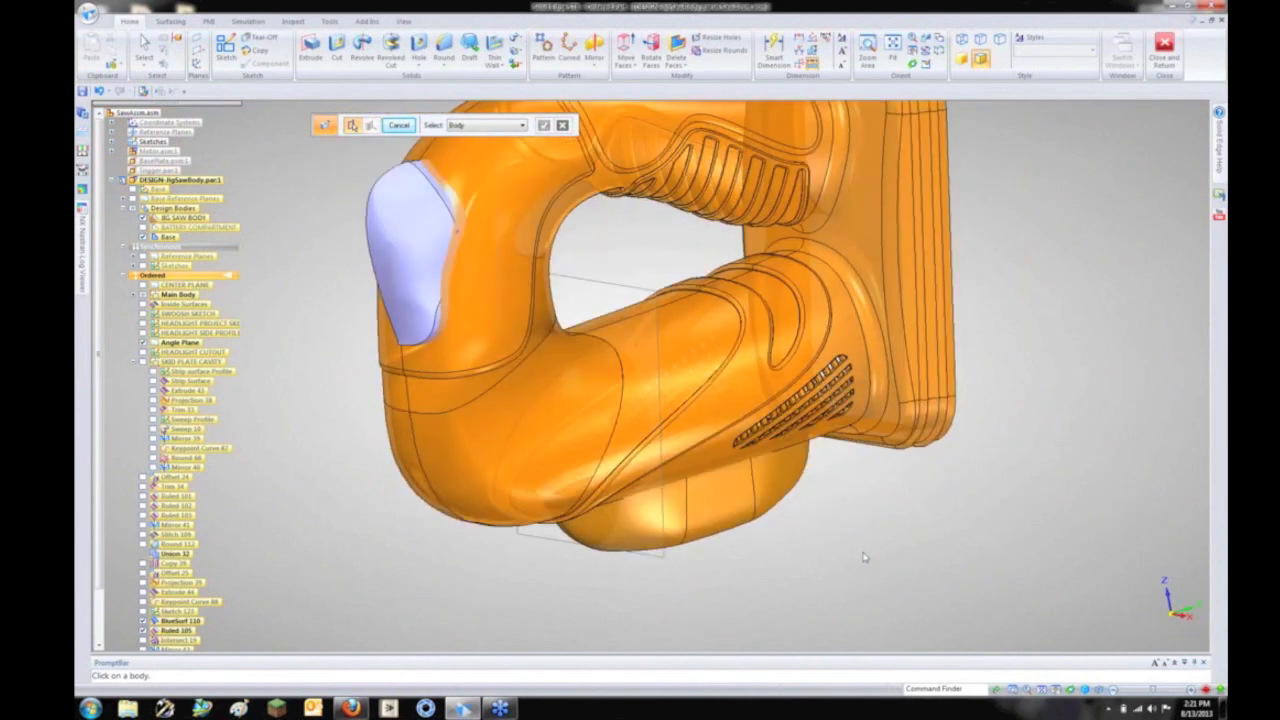
middle_drag(866, 557, 838, 536)
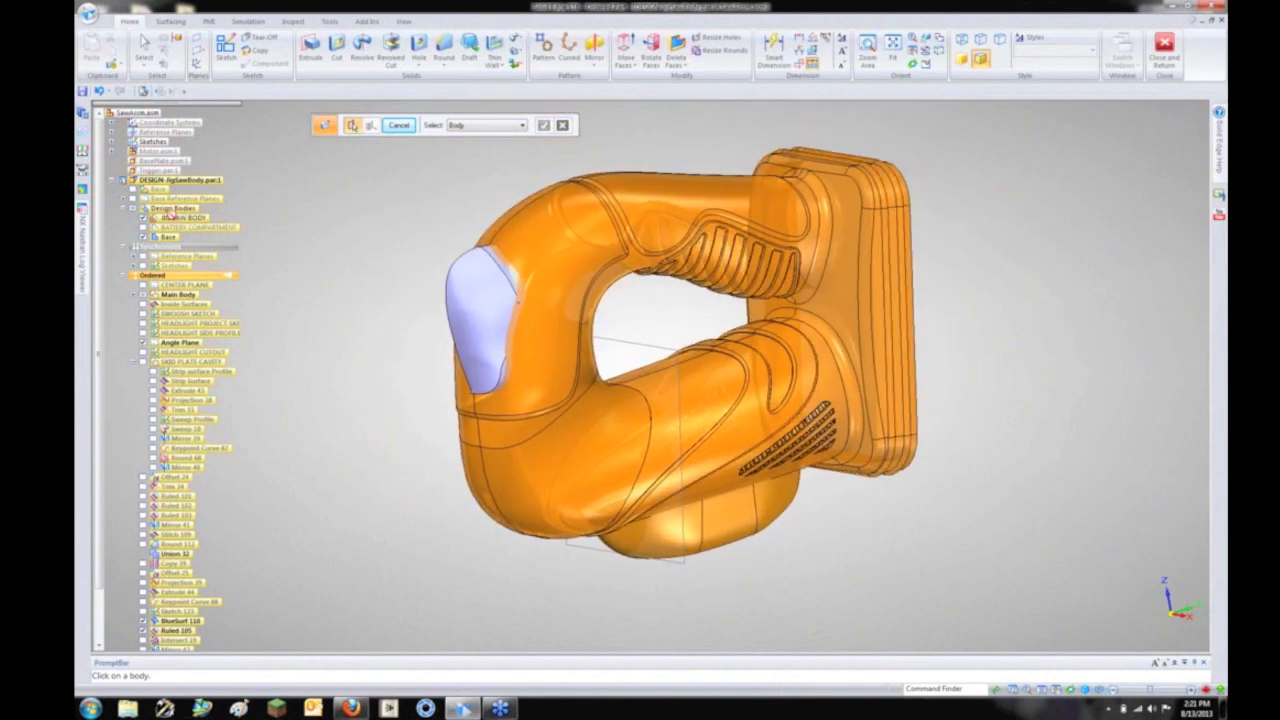
click(146, 50)
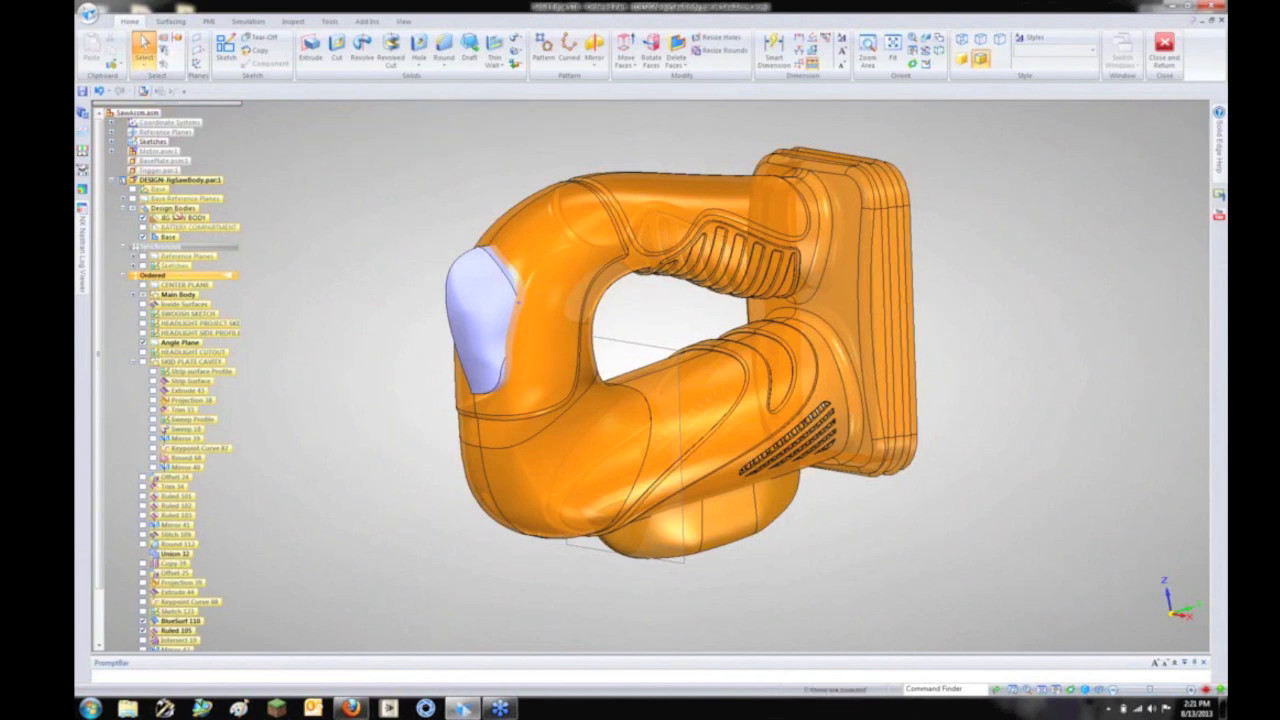
right_click(179, 218)
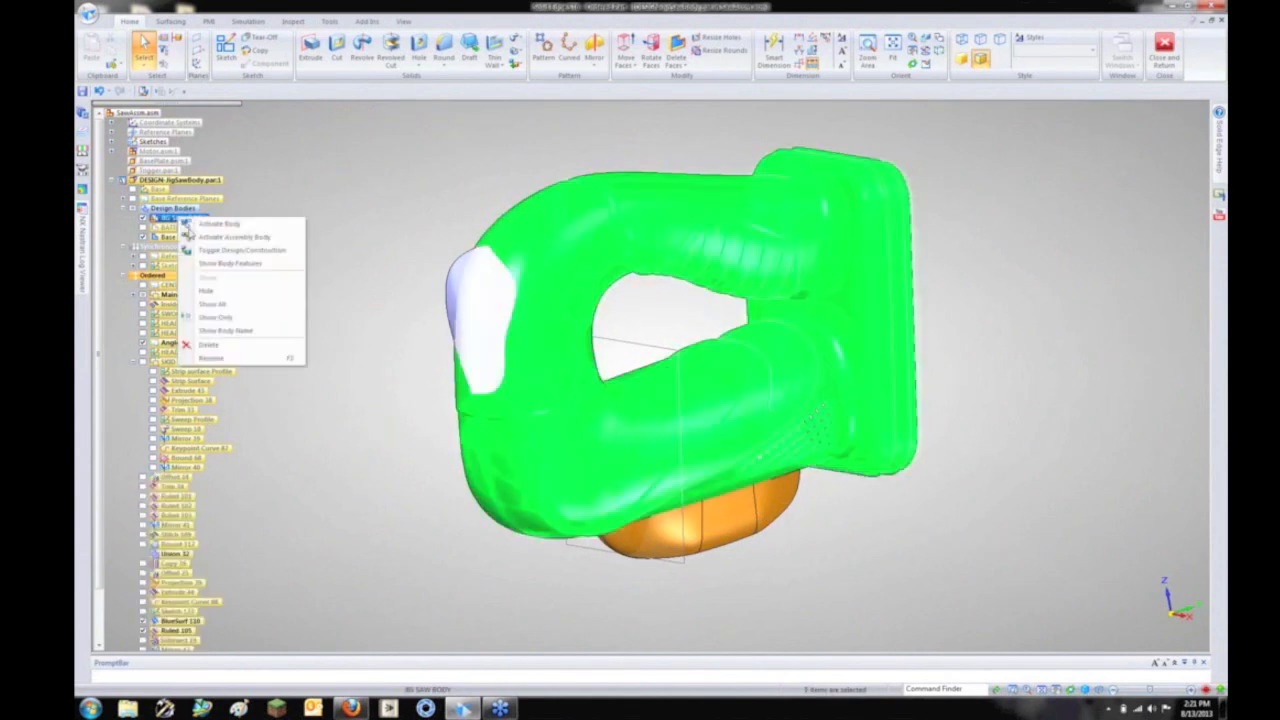
click(200, 224)
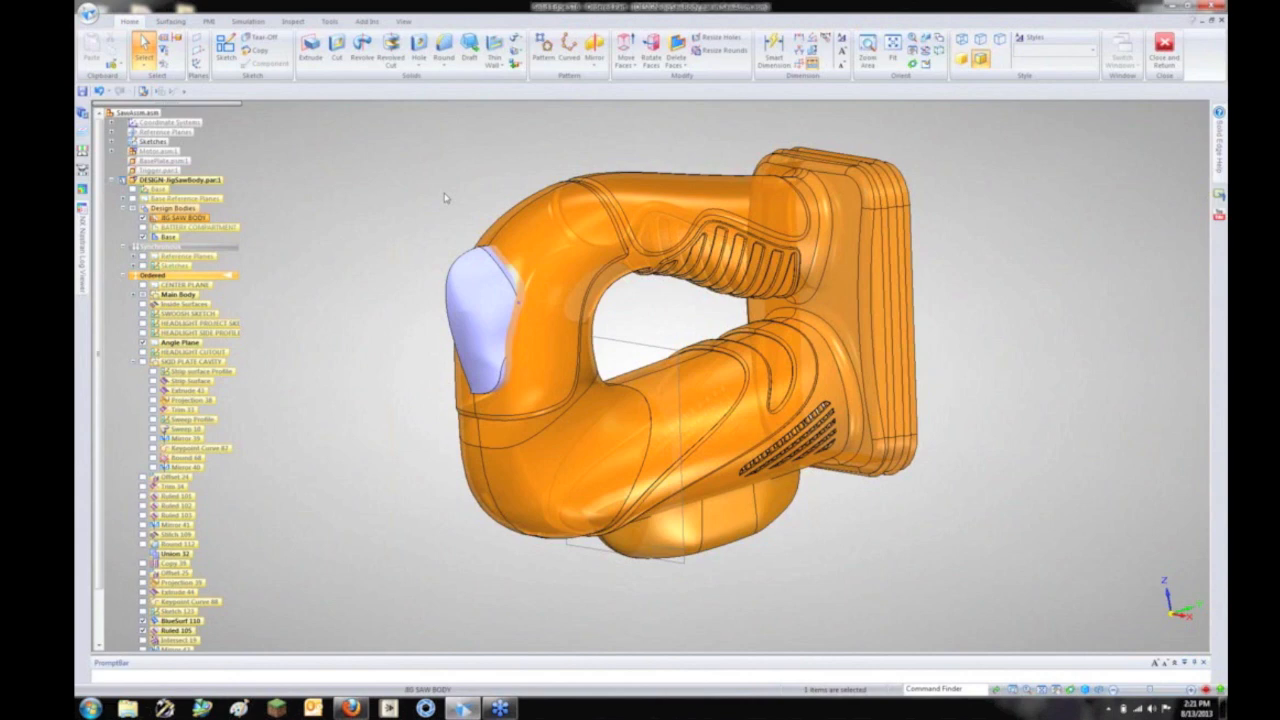
Step: Apply the High Quality view style to the jigsaw body display
middle_drag(586, 153, 640, 201)
scroll(640, 200, up, 2)
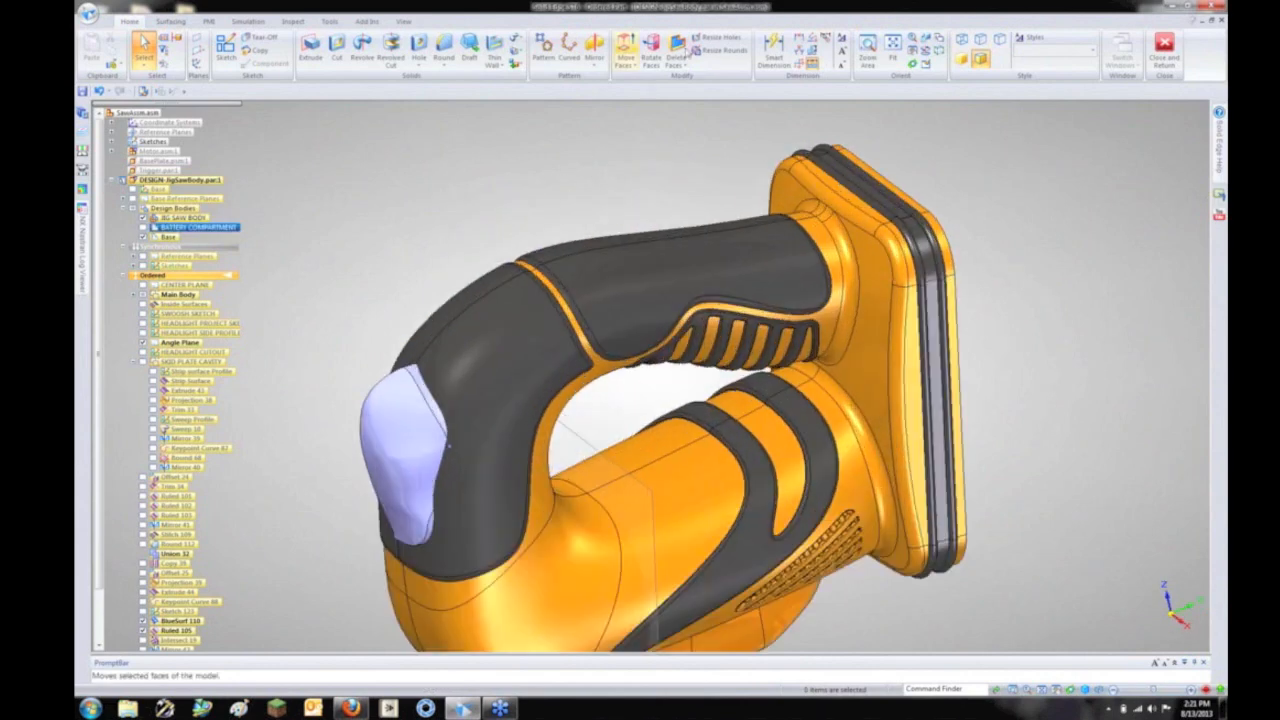
click(403, 21)
click(566, 50)
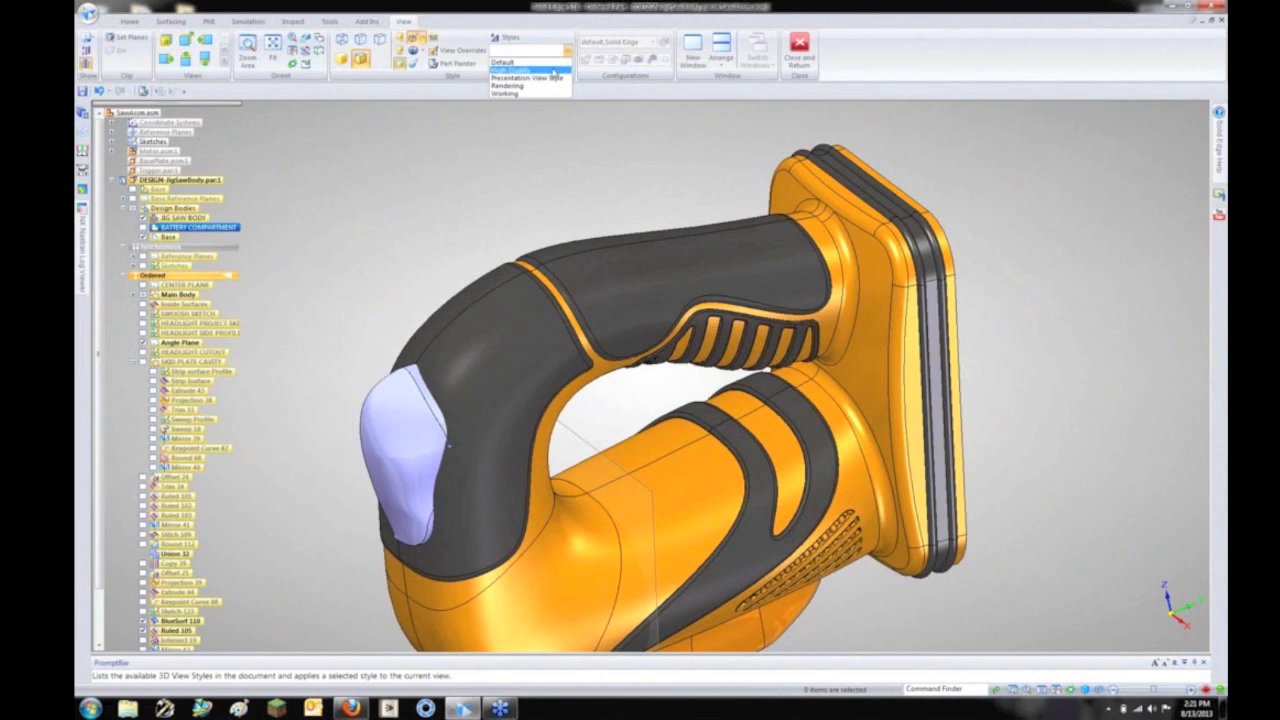
click(552, 70)
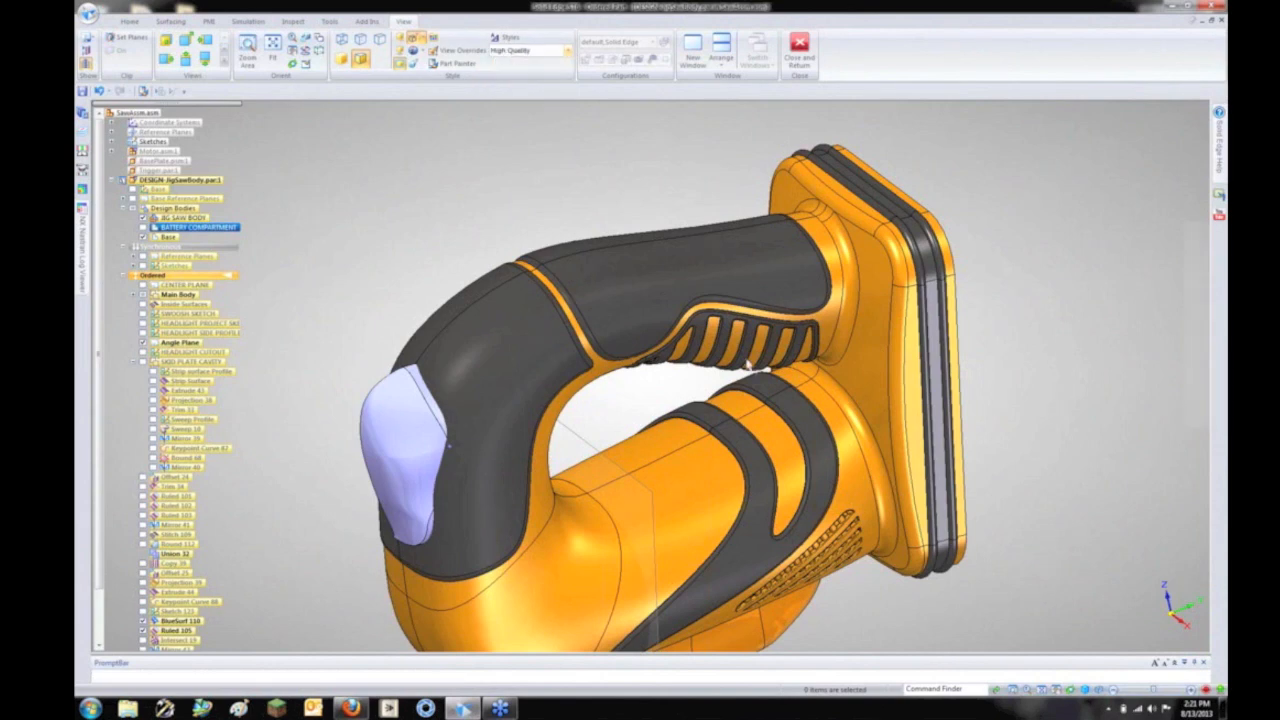
scroll(688, 301, up, 2)
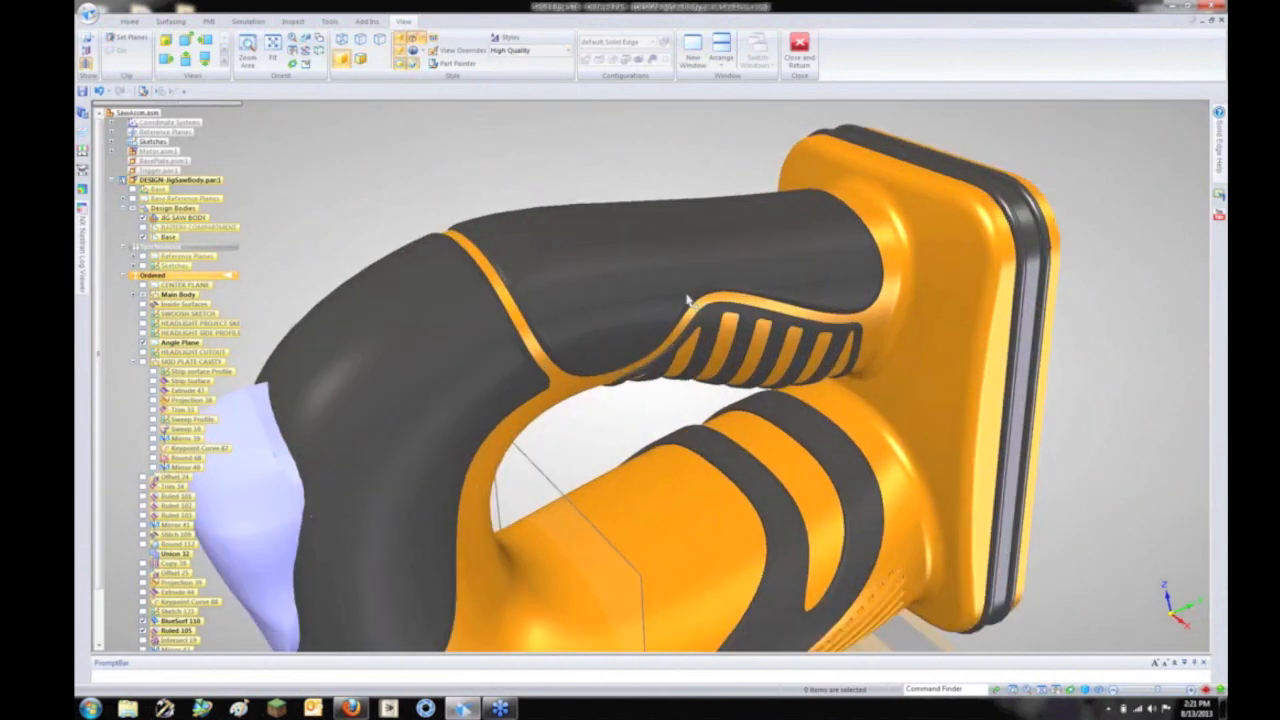
scroll(688, 301, up, 1)
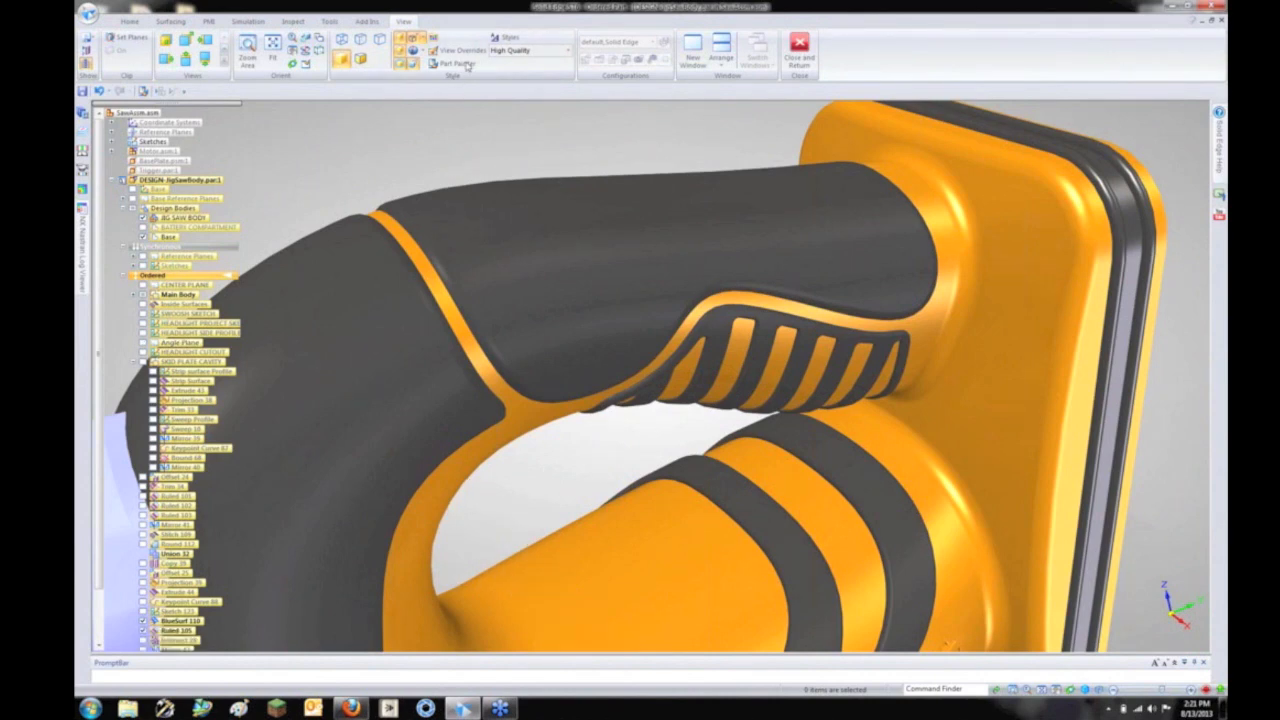
Step: Create a new face style based on _Rubber Grip with pebble.jpg as its bump map
click(505, 37)
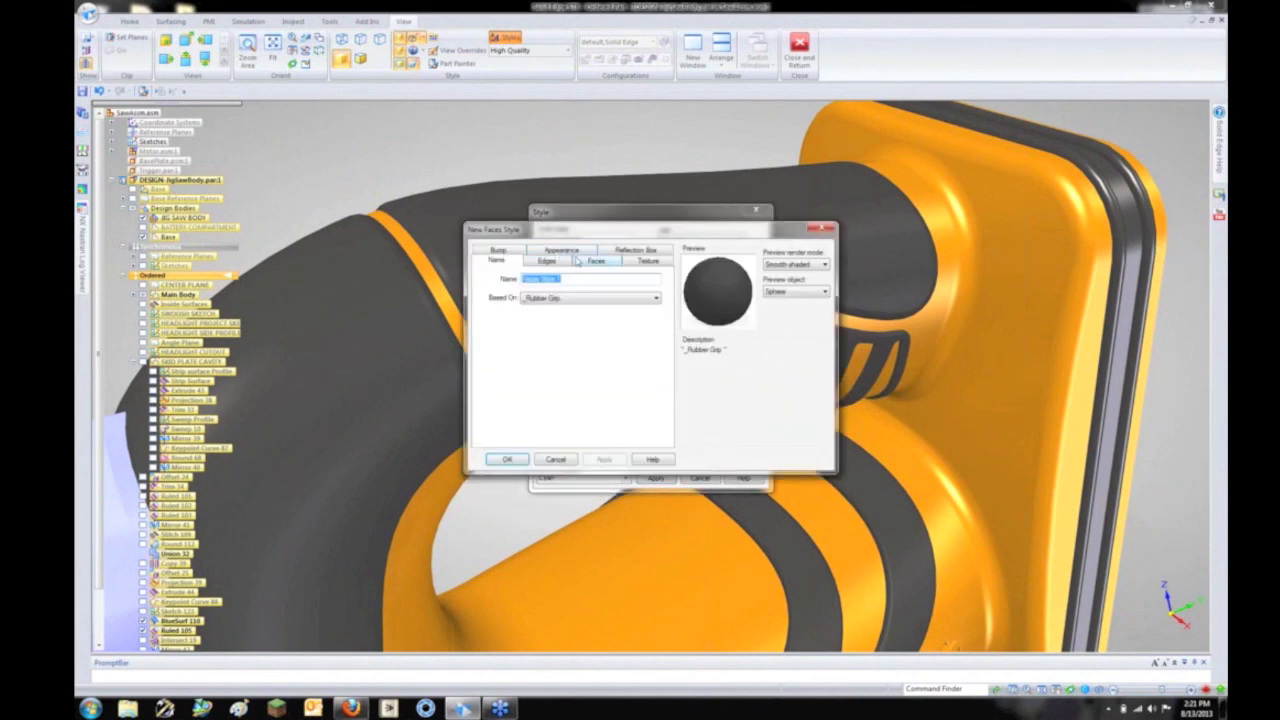
click(505, 250)
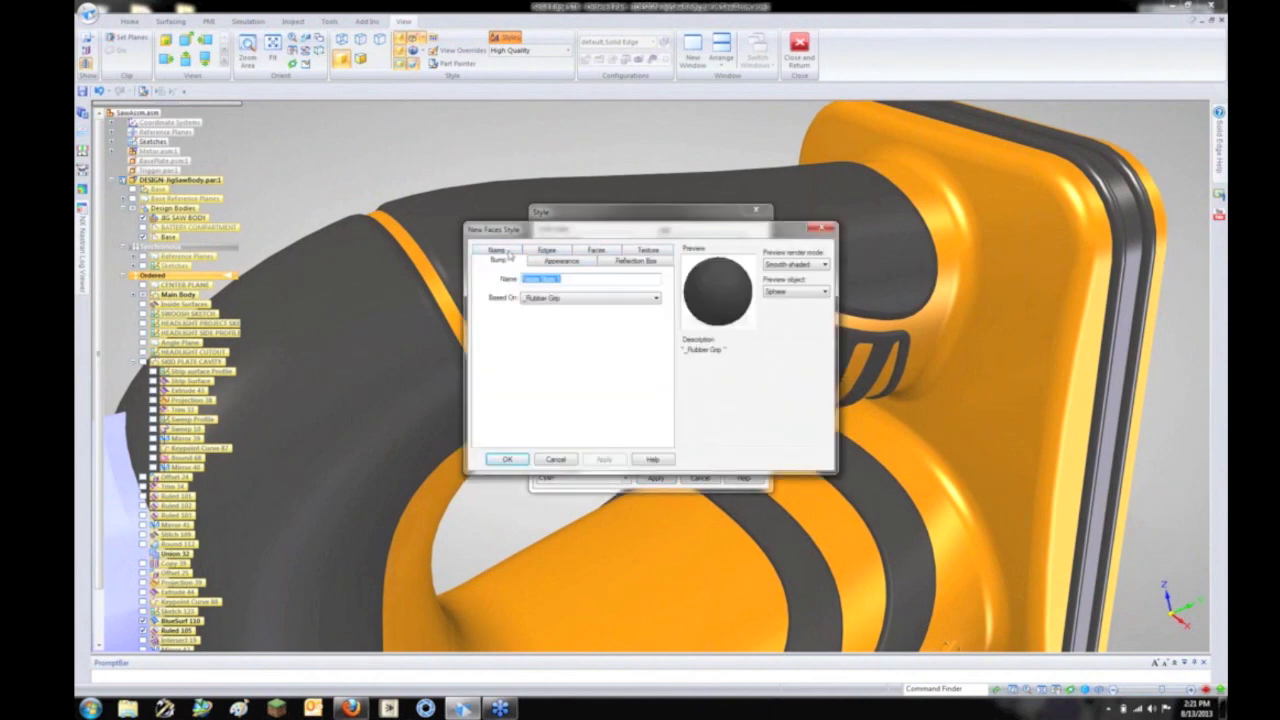
click(548, 301)
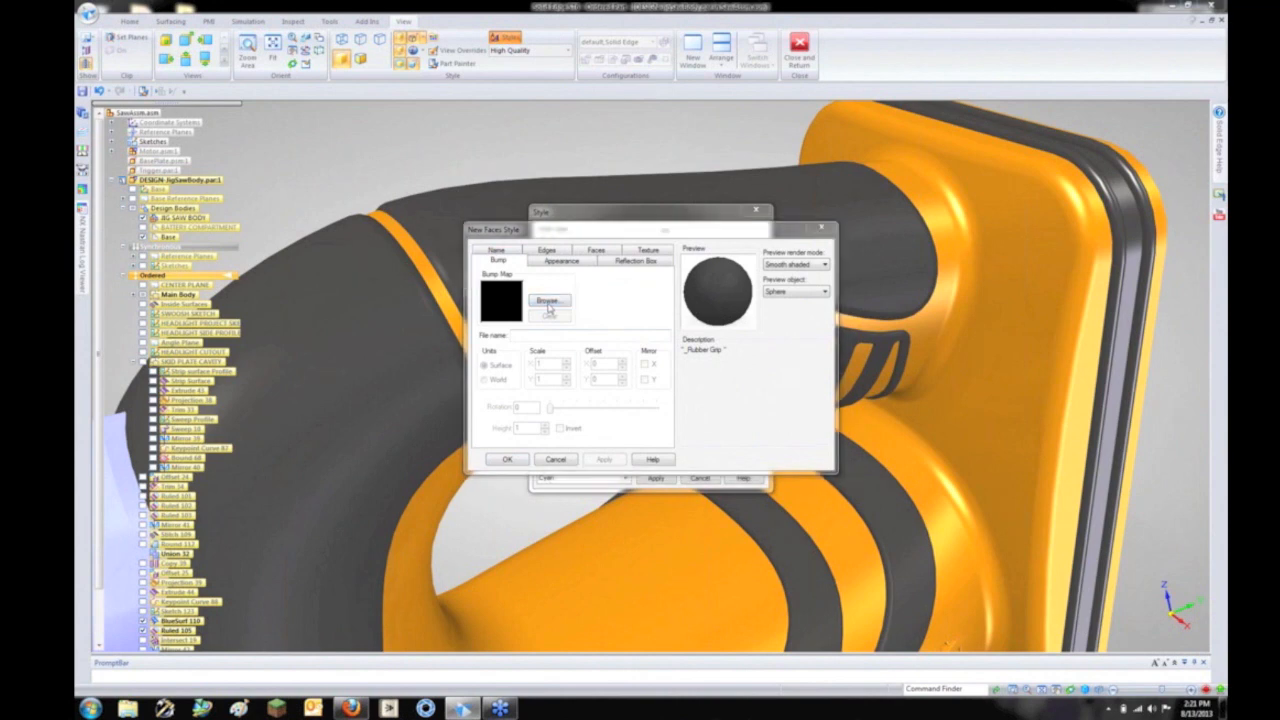
double_click(563, 230)
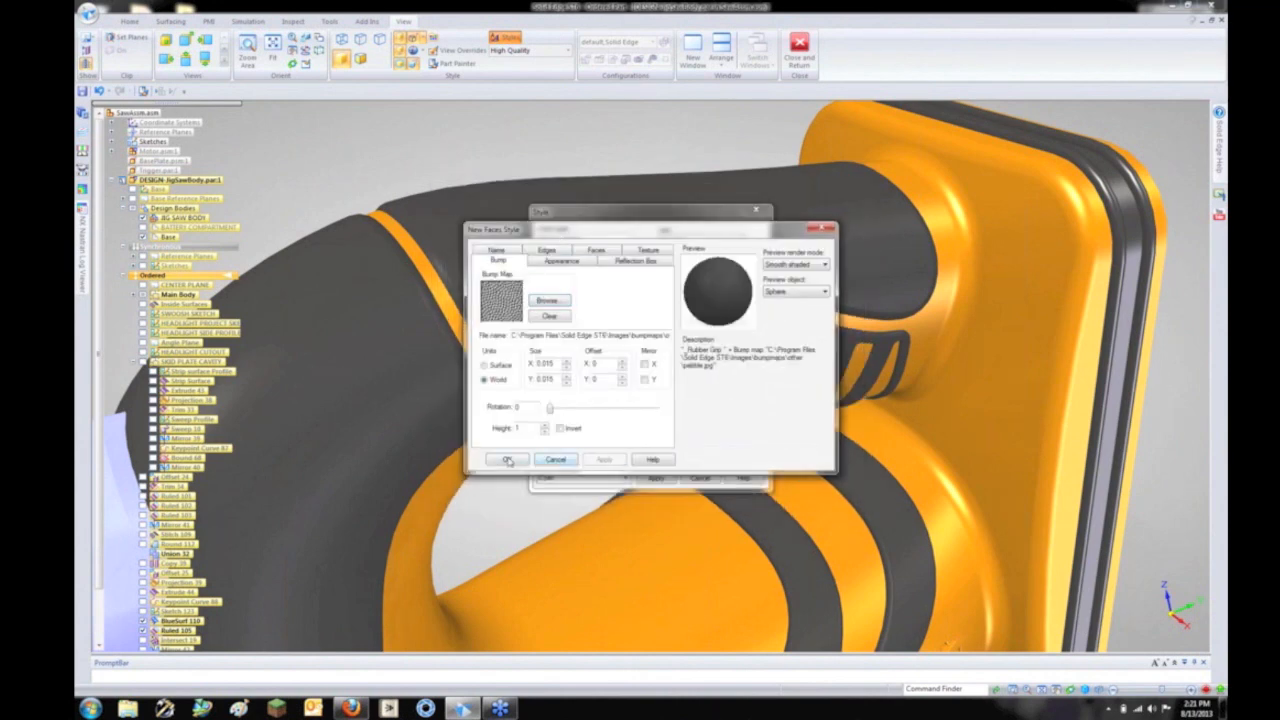
click(507, 460)
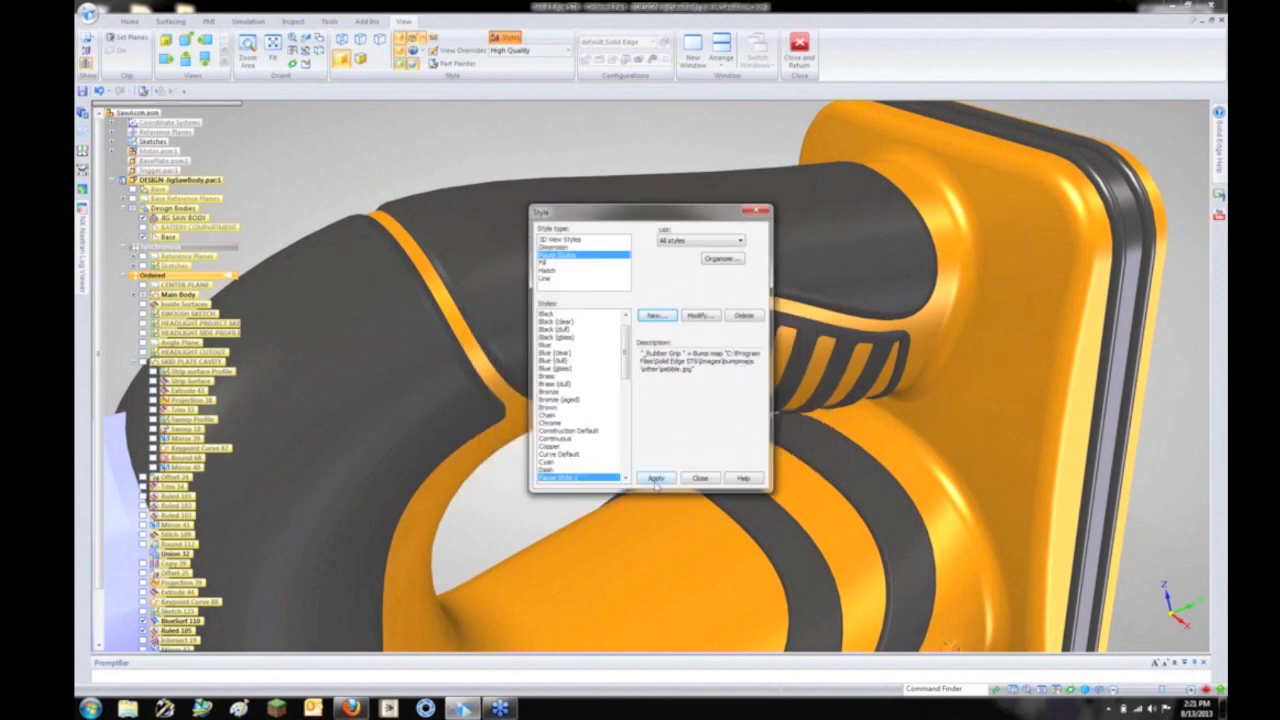
Step: Modify the _Rubber Grip face style to use pebble.jpg as its bump map
drag(625, 365, 622, 342)
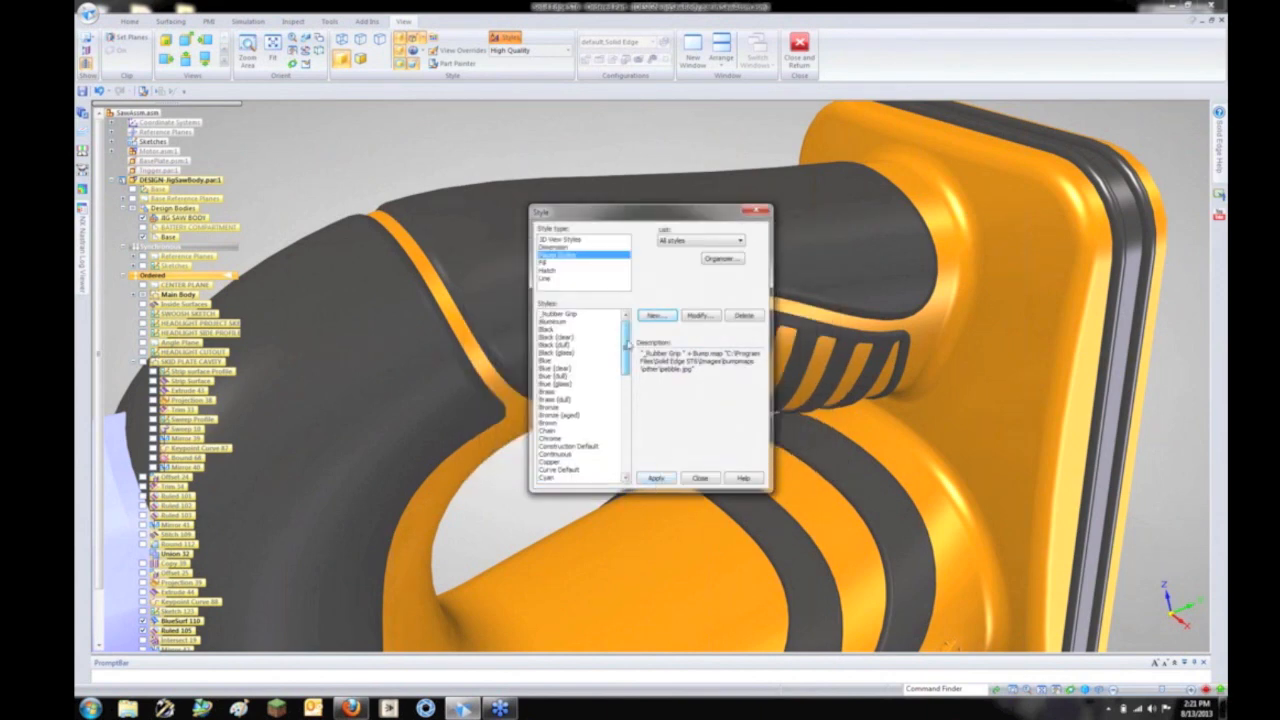
click(570, 315)
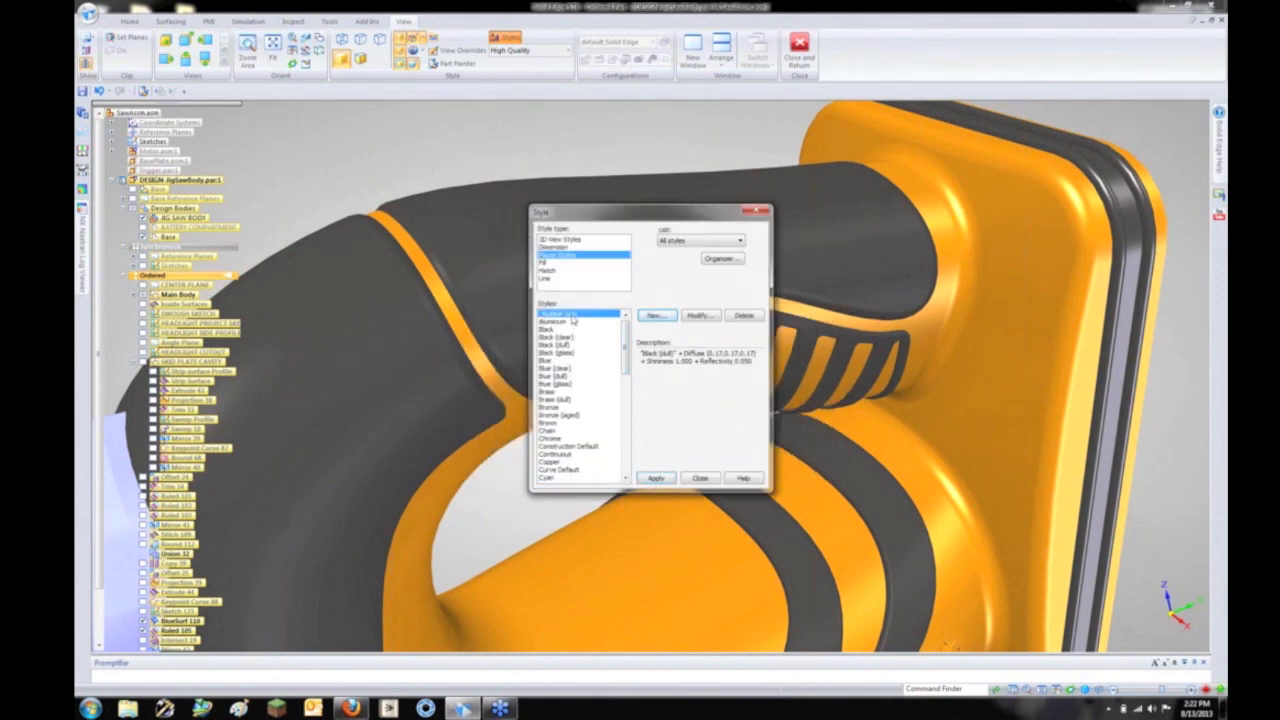
click(703, 316)
click(505, 256)
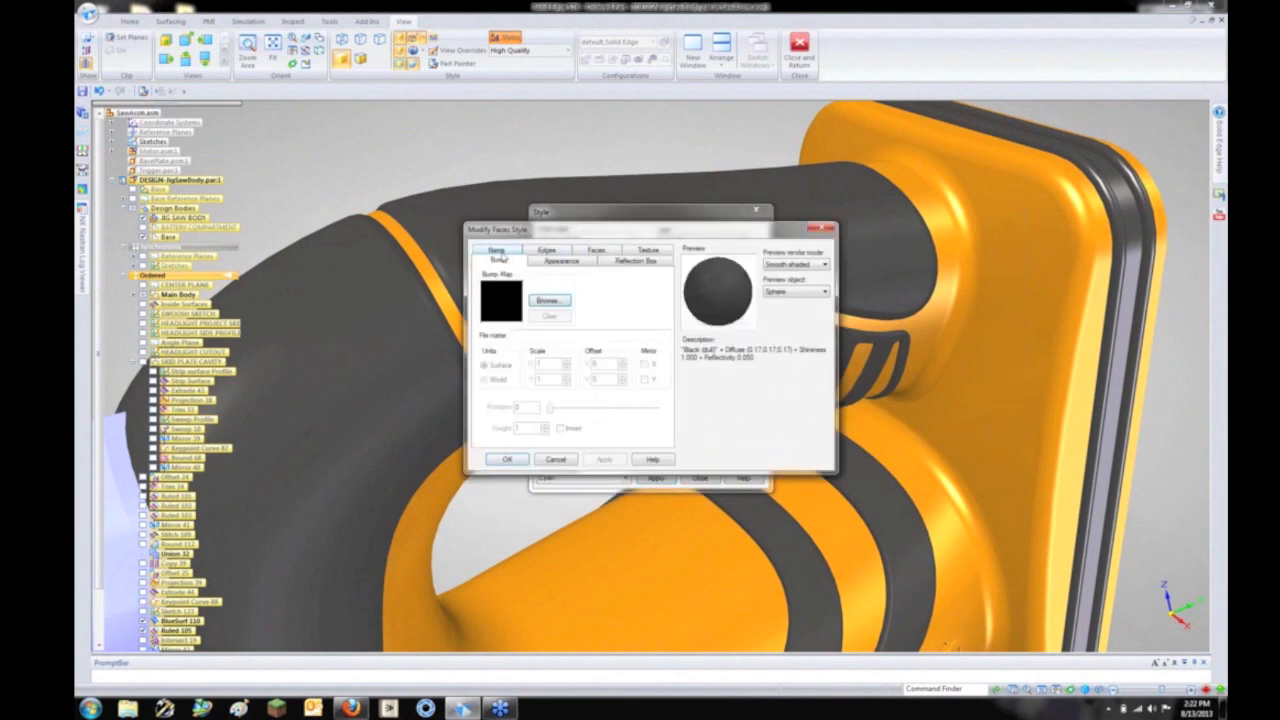
click(548, 301)
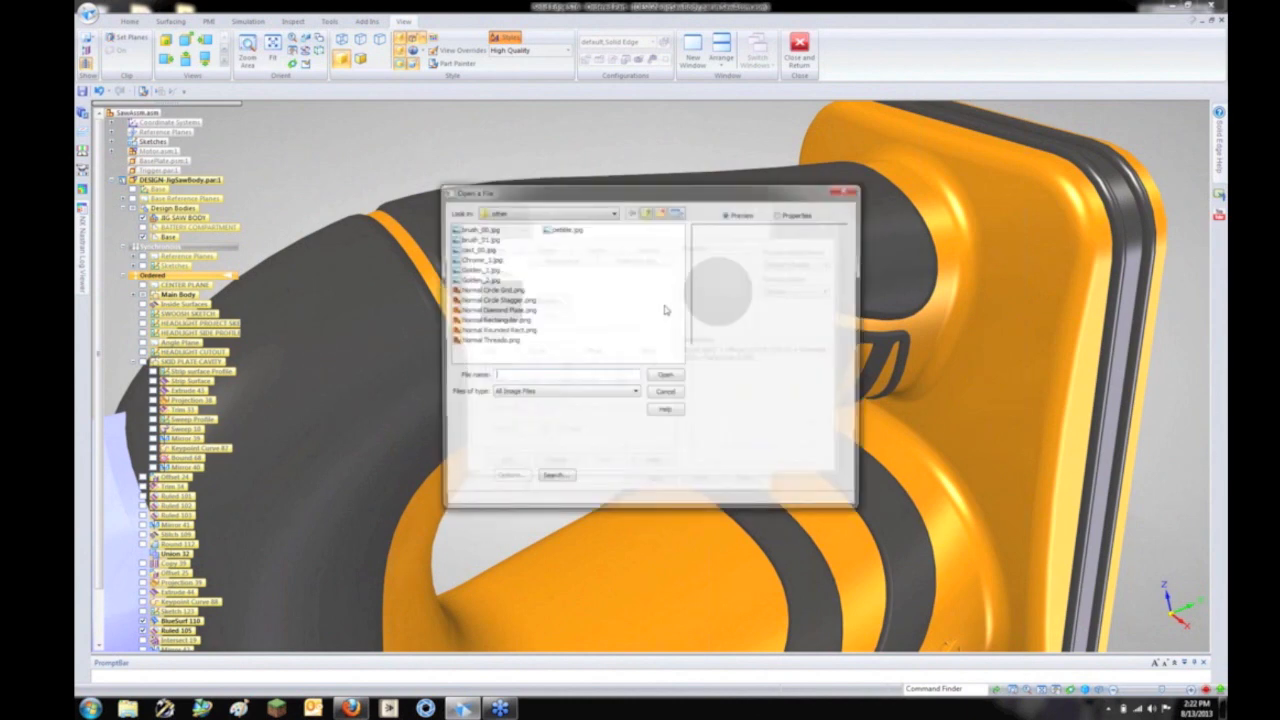
click(567, 232)
double_click(567, 232)
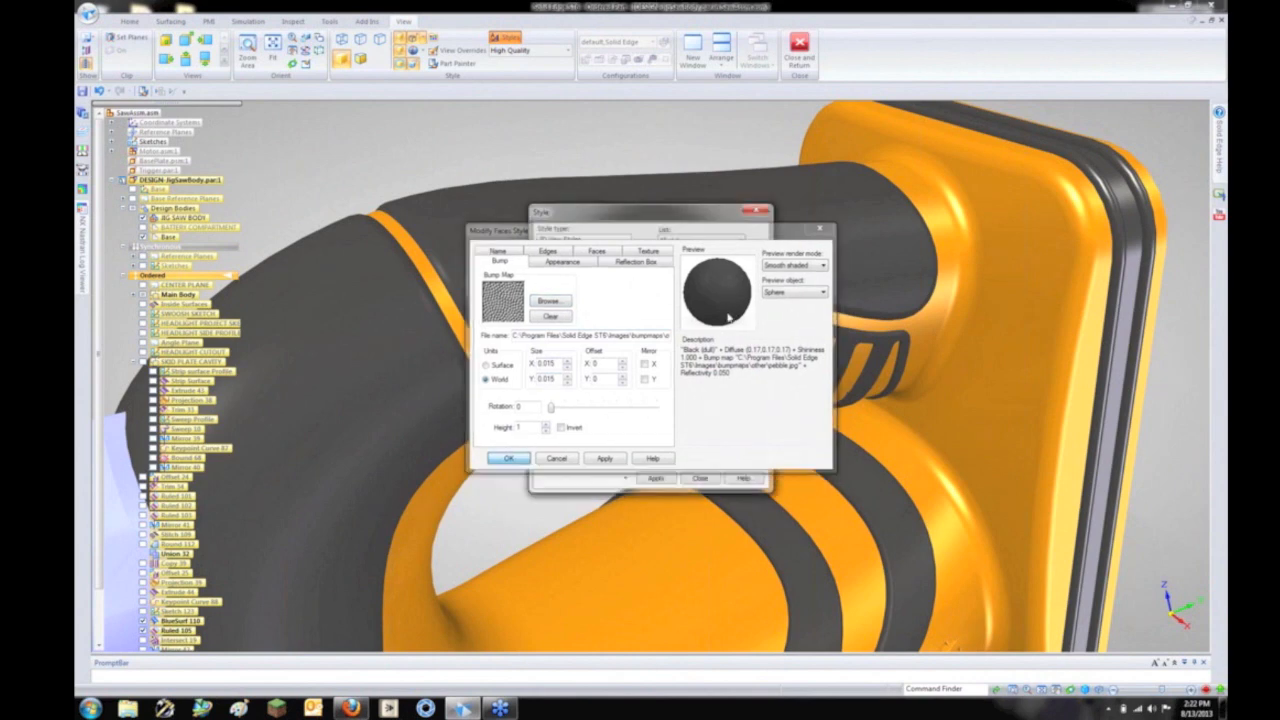
click(657, 479)
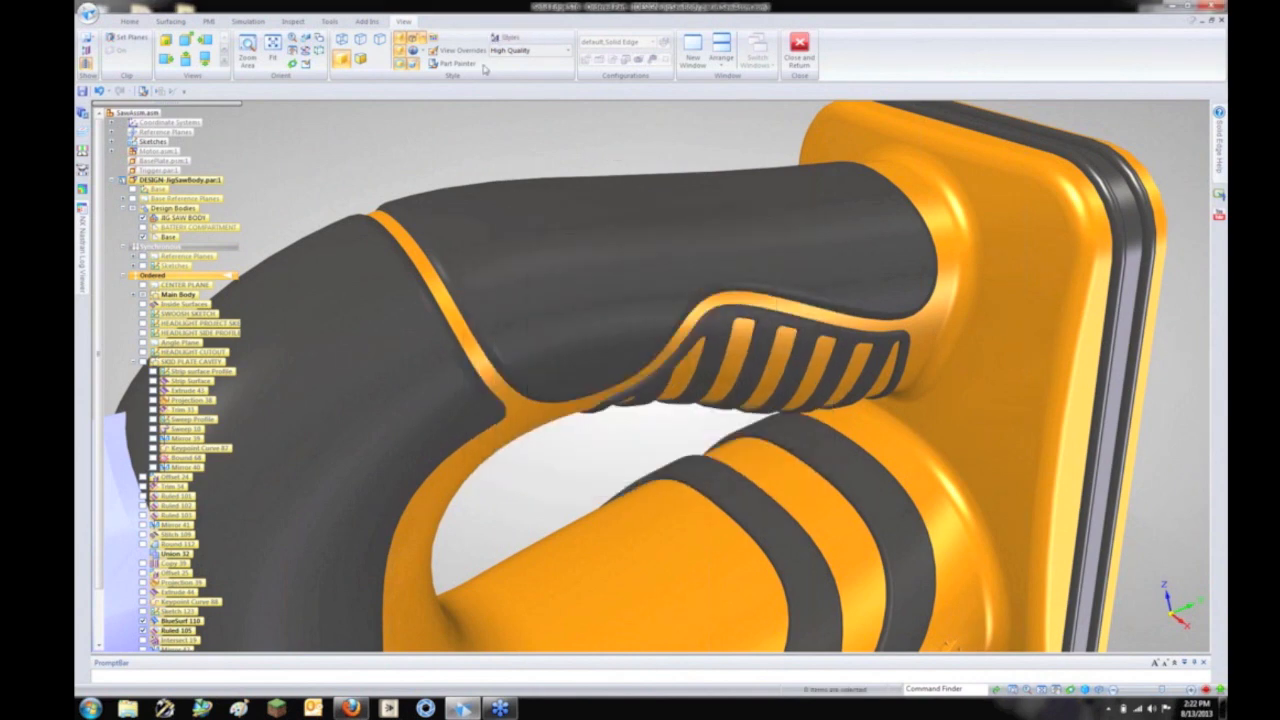
Step: Paint the large upper grip face of the handle with the _Rubber Grip style, using face selection
click(452, 64)
click(442, 125)
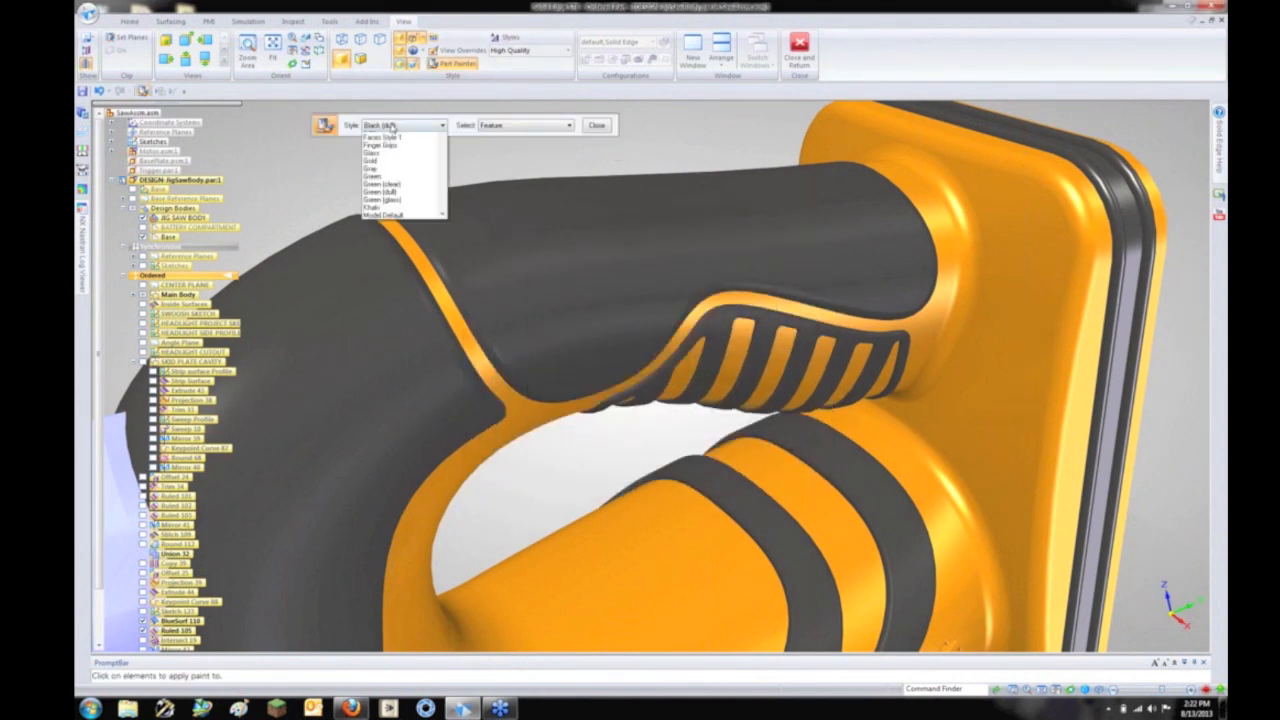
scroll(403, 143, down, 5)
click(403, 144)
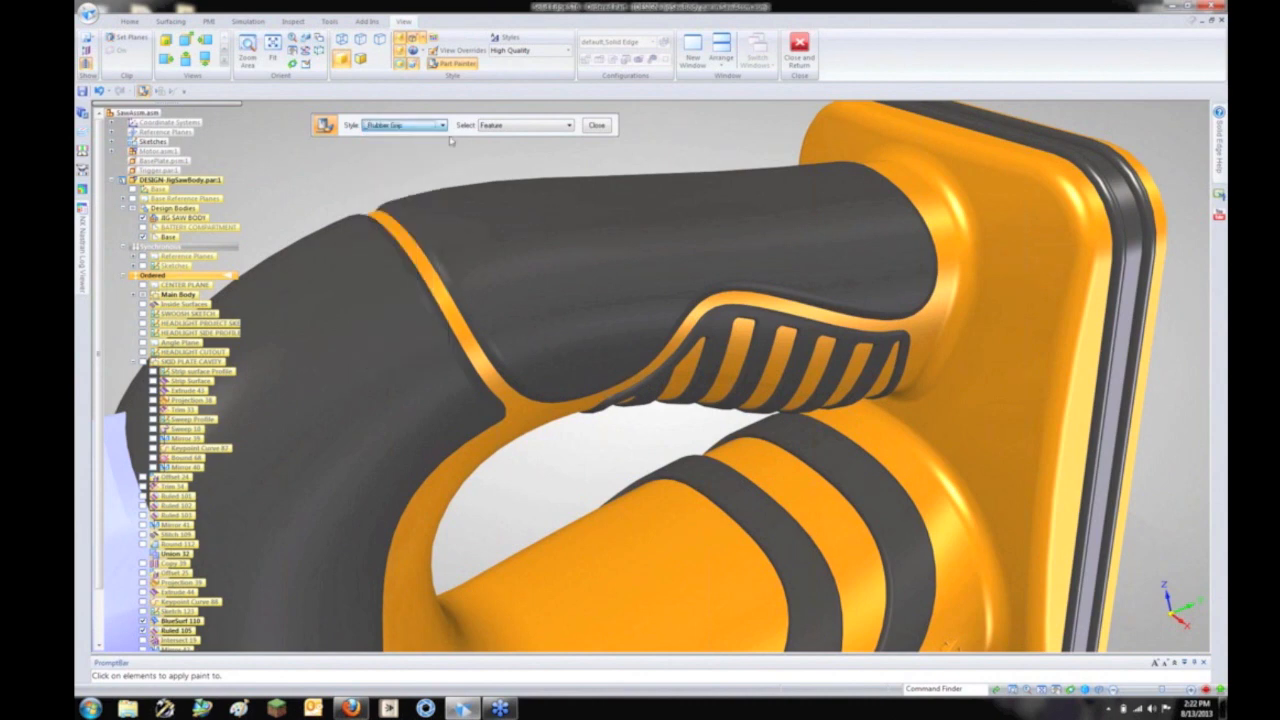
click(516, 125)
click(510, 150)
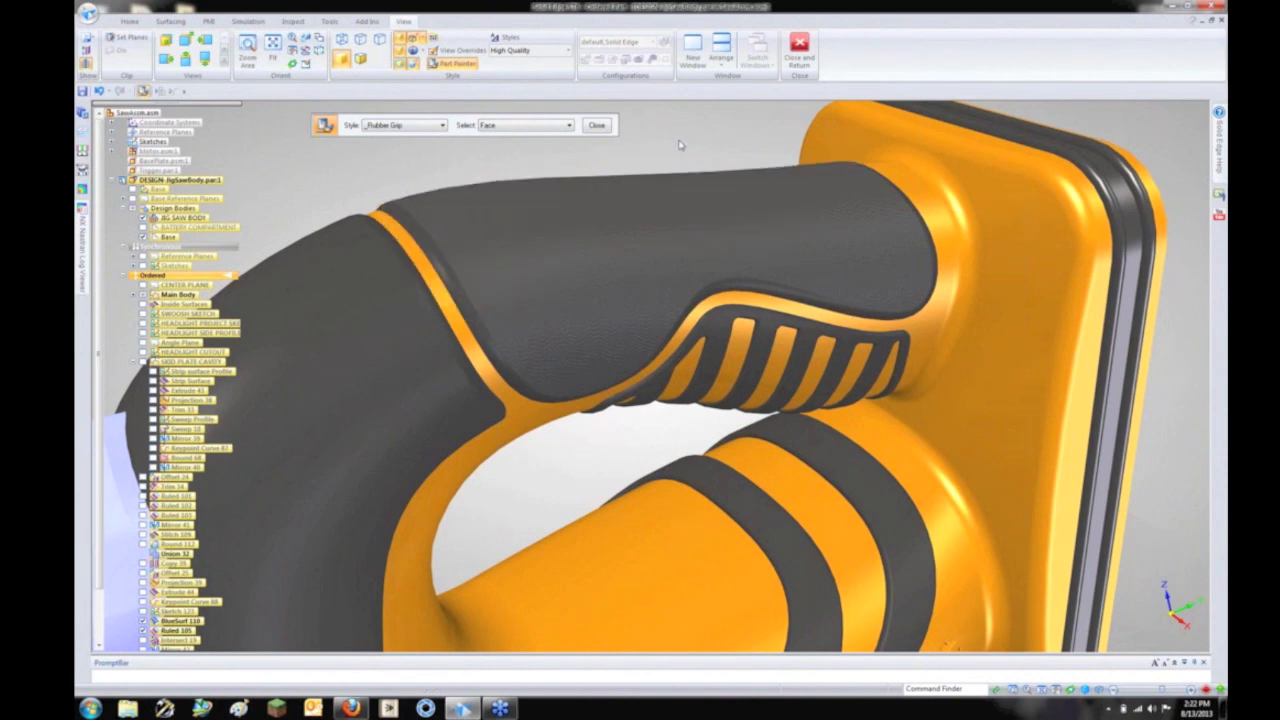
key(Escape)
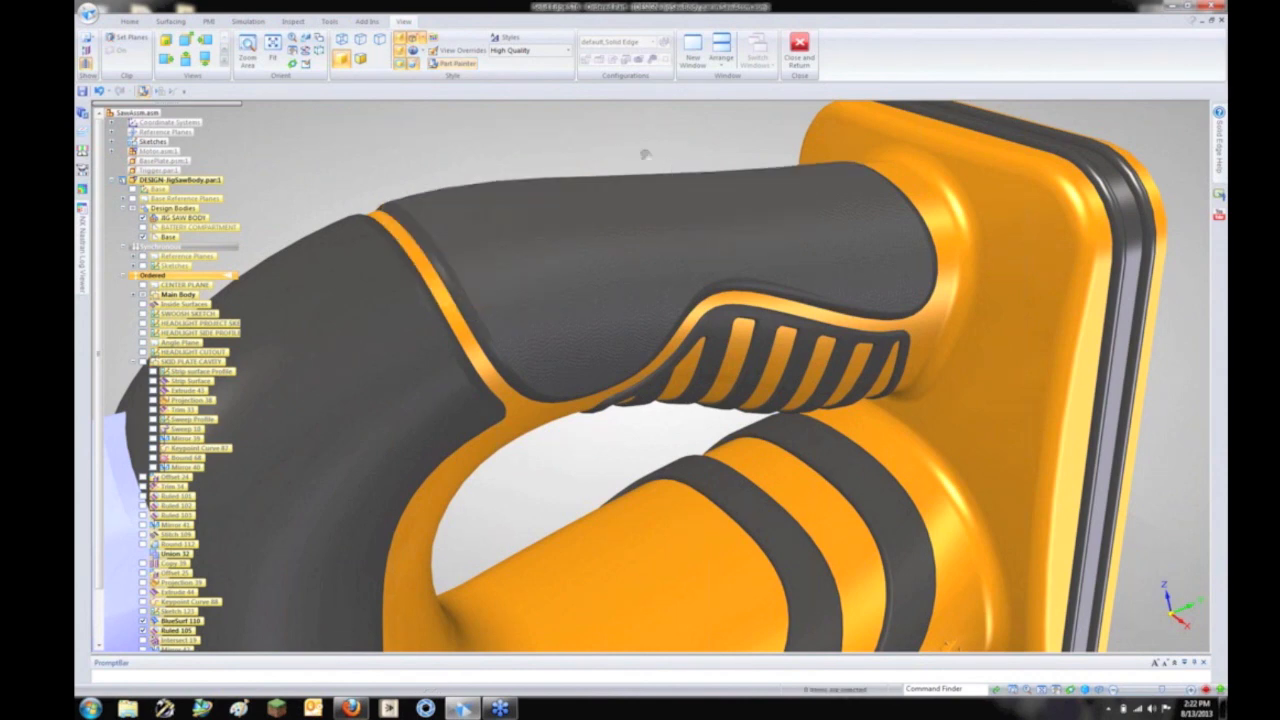
Step: Inspect the pebble texture on the handle grip, finish editing the jigsaw body part and return to the assembly
shift+middle_drag(645, 154, 632, 152)
scroll(503, 382, up, 3)
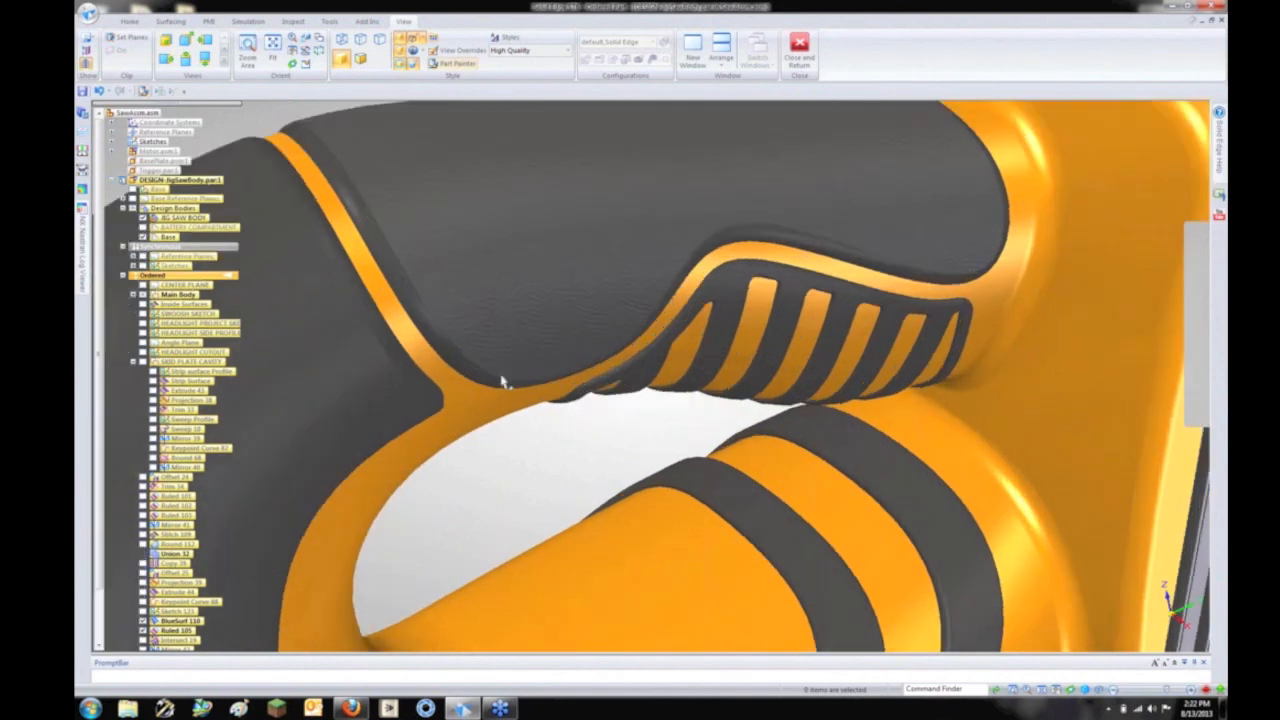
middle_drag(503, 382, 607, 646)
scroll(593, 584, down, 2)
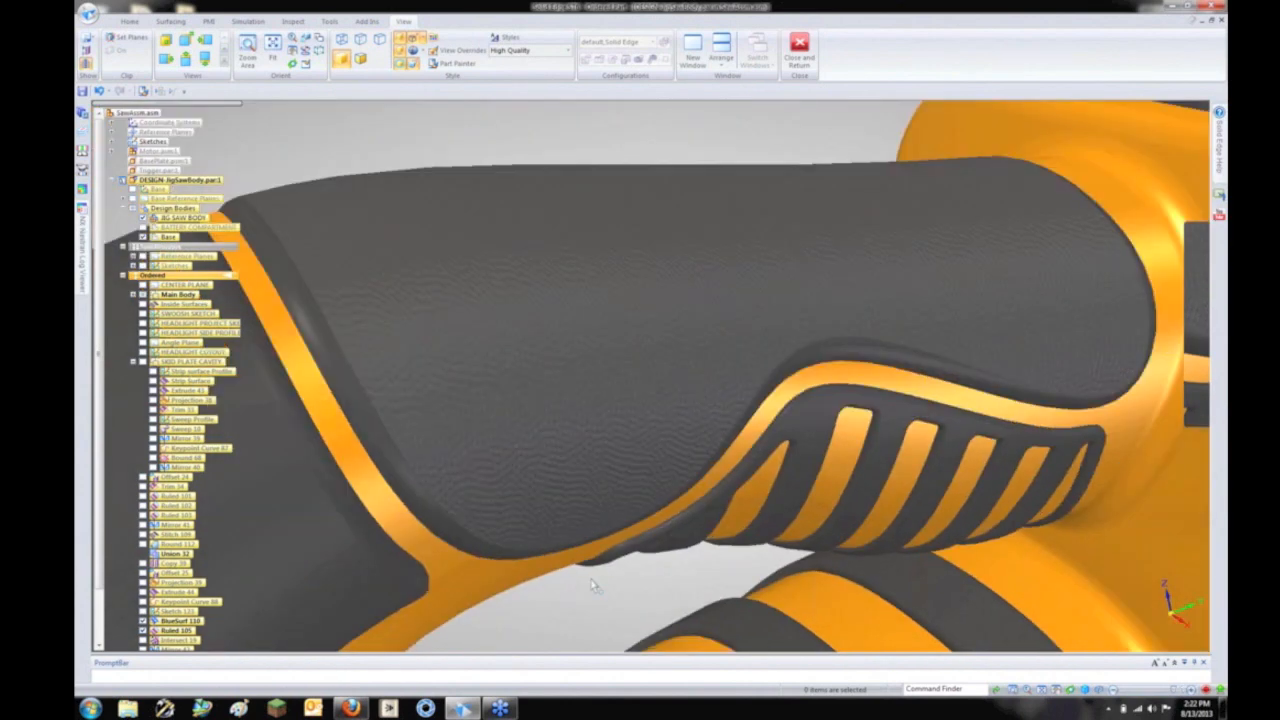
scroll(592, 585, down, 2)
middle_drag(600, 348, 550, 66)
click(799, 50)
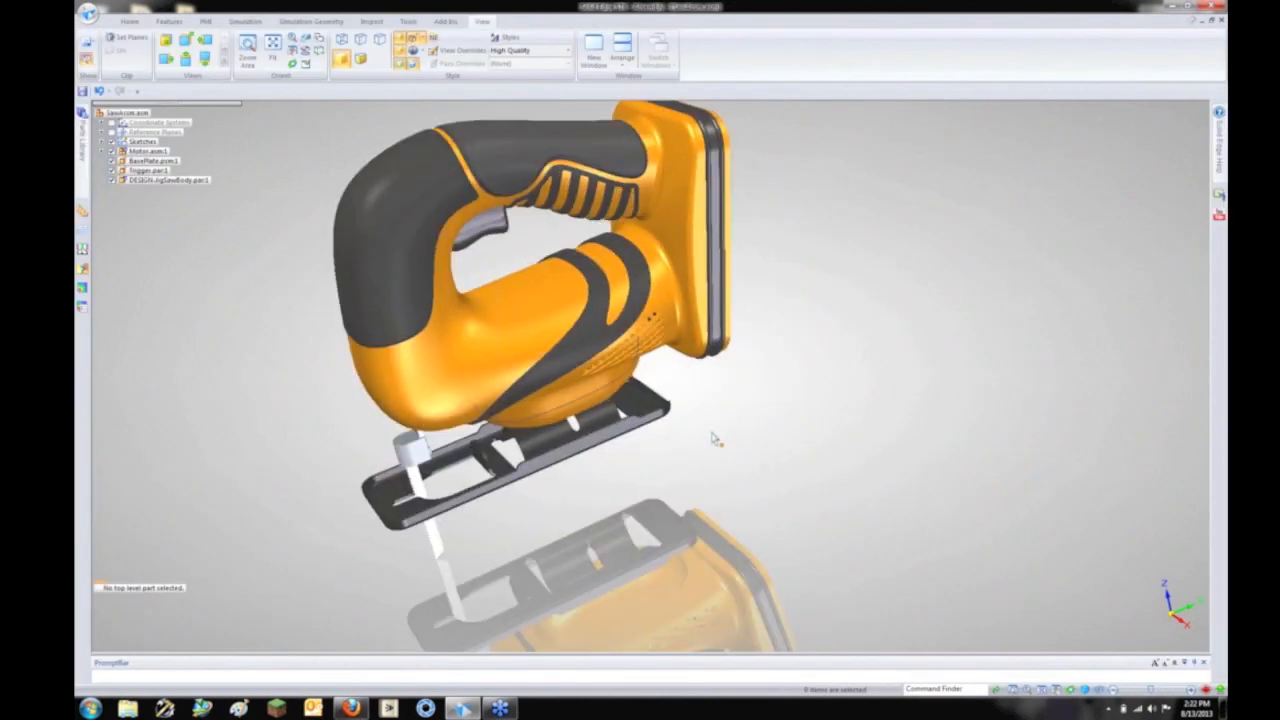
Step: Close the jigsaw assembly without saving its changes or the display configuration
middle_drag(713, 438, 642, 475)
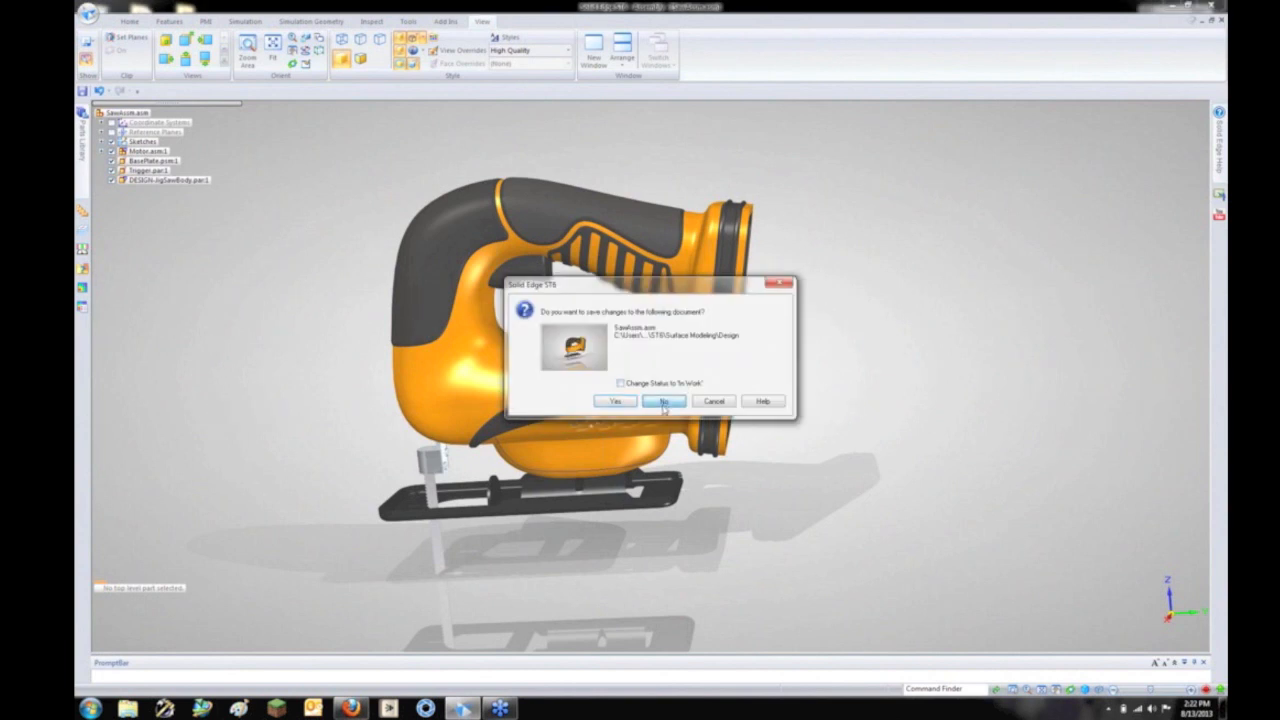
click(663, 401)
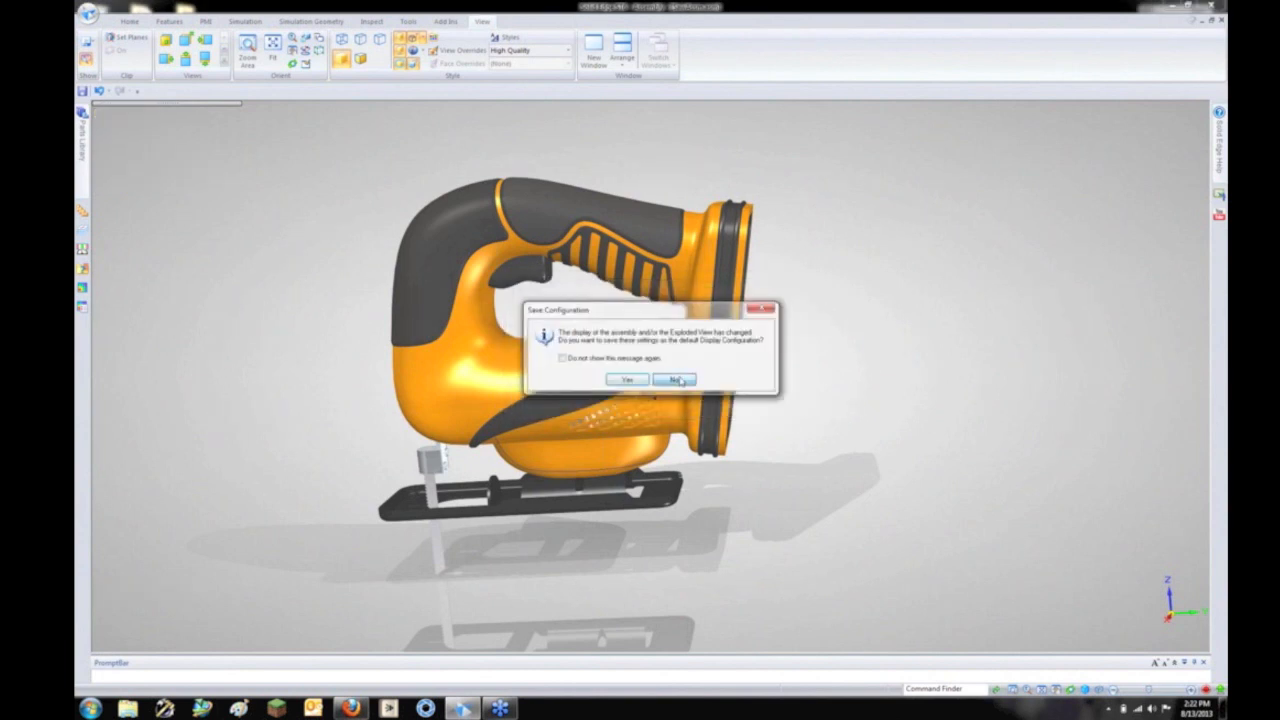
click(674, 380)
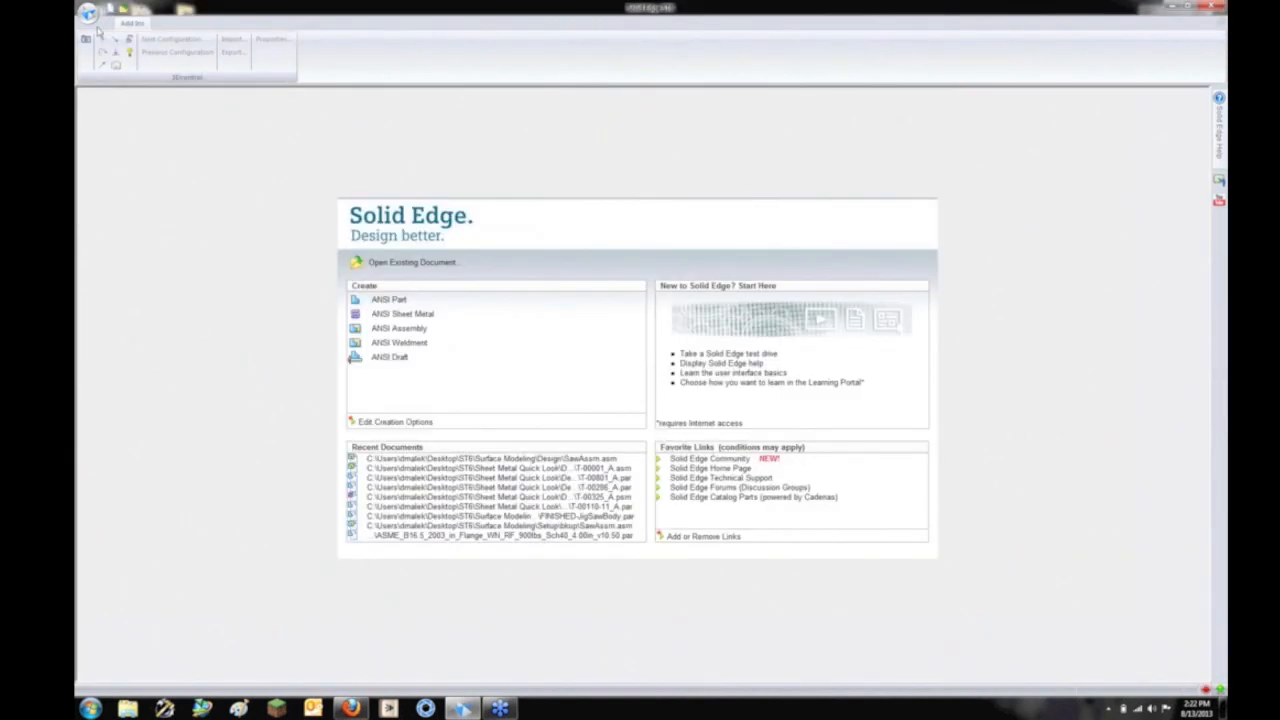
Step: Open the recent trailer assembly T-00001_A.asm
click(89, 13)
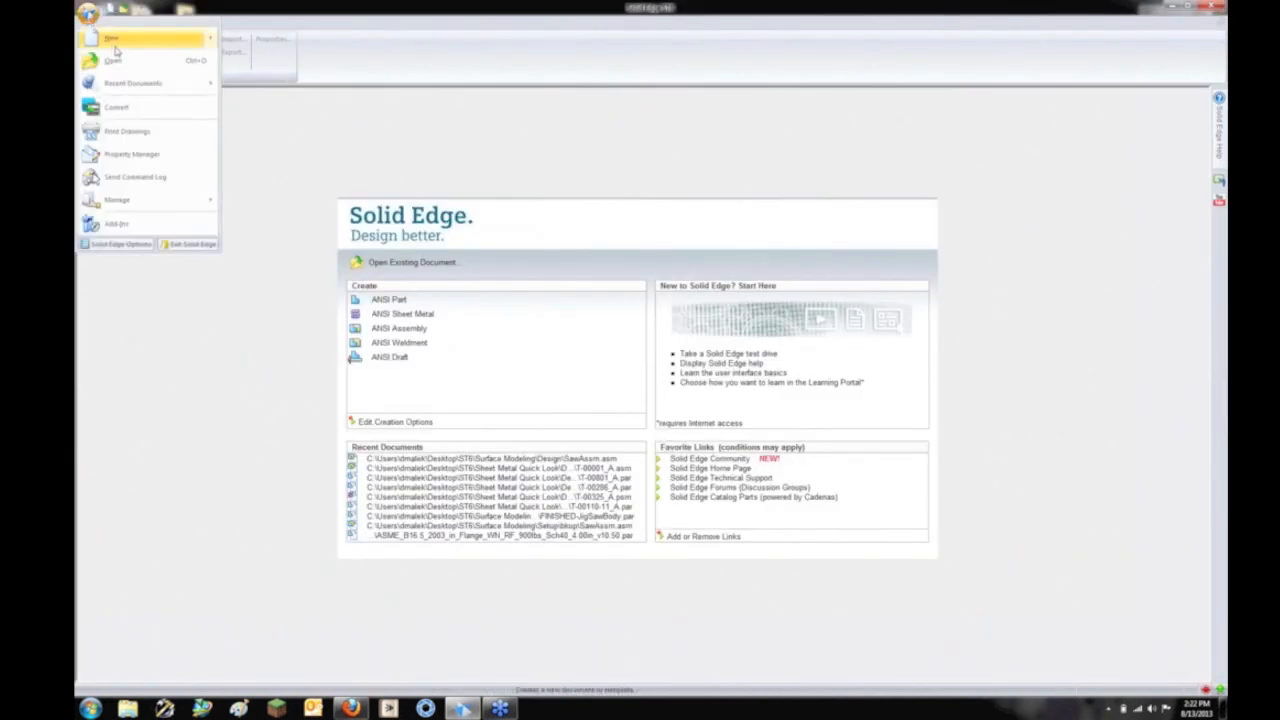
mouse_move(125, 84)
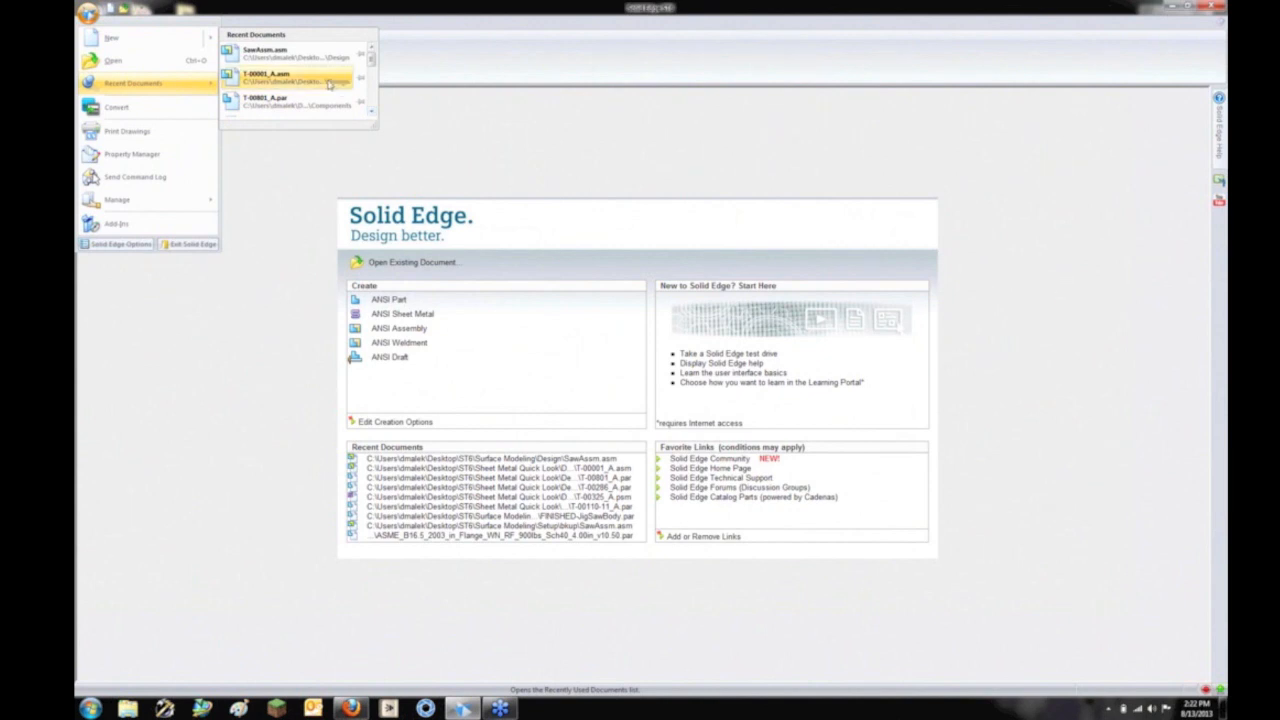
mouse_move(329, 84)
click(320, 80)
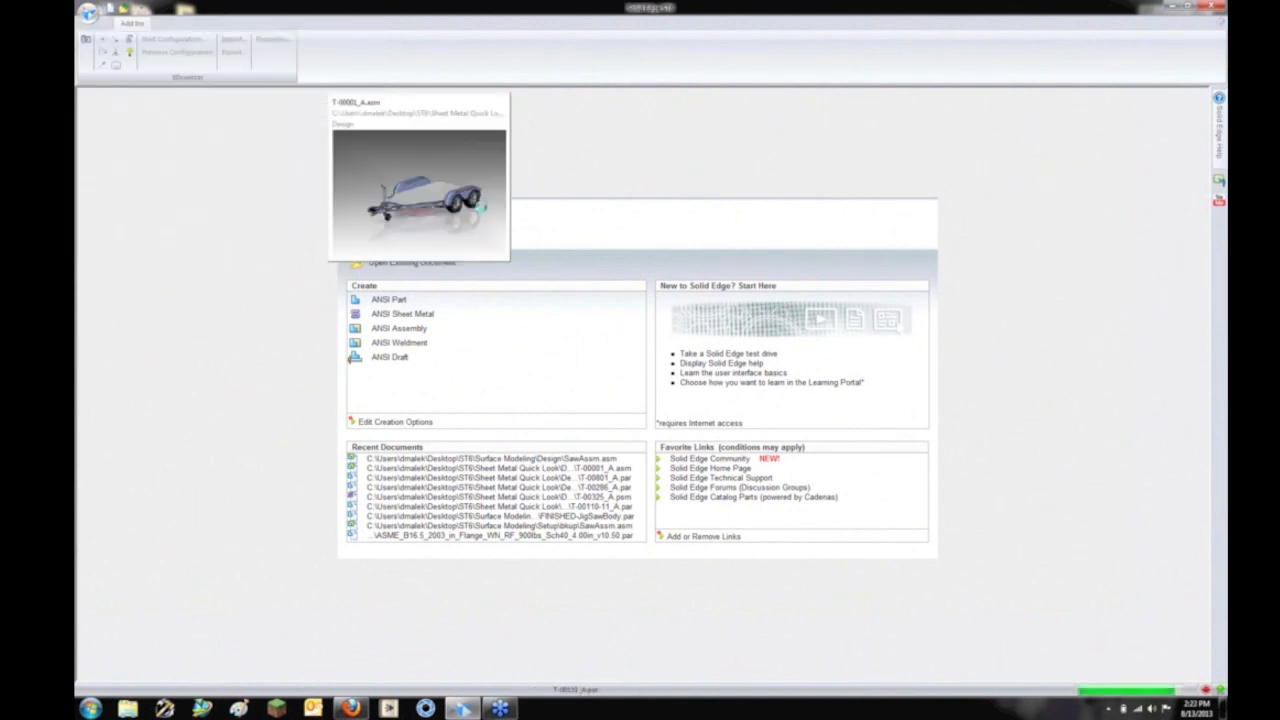
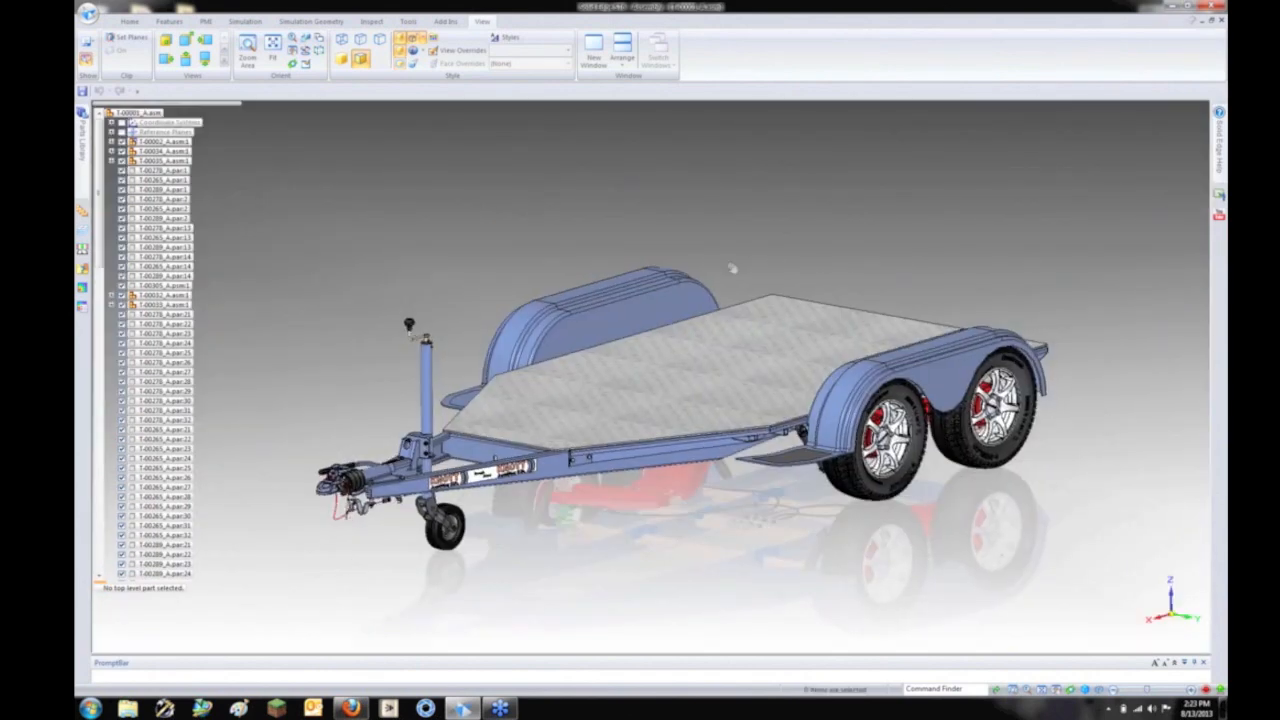
middle_drag(740, 273, 740, 385)
Step: Apply the 01-Emboss display configuration to the trailer assembly
click(130, 21)
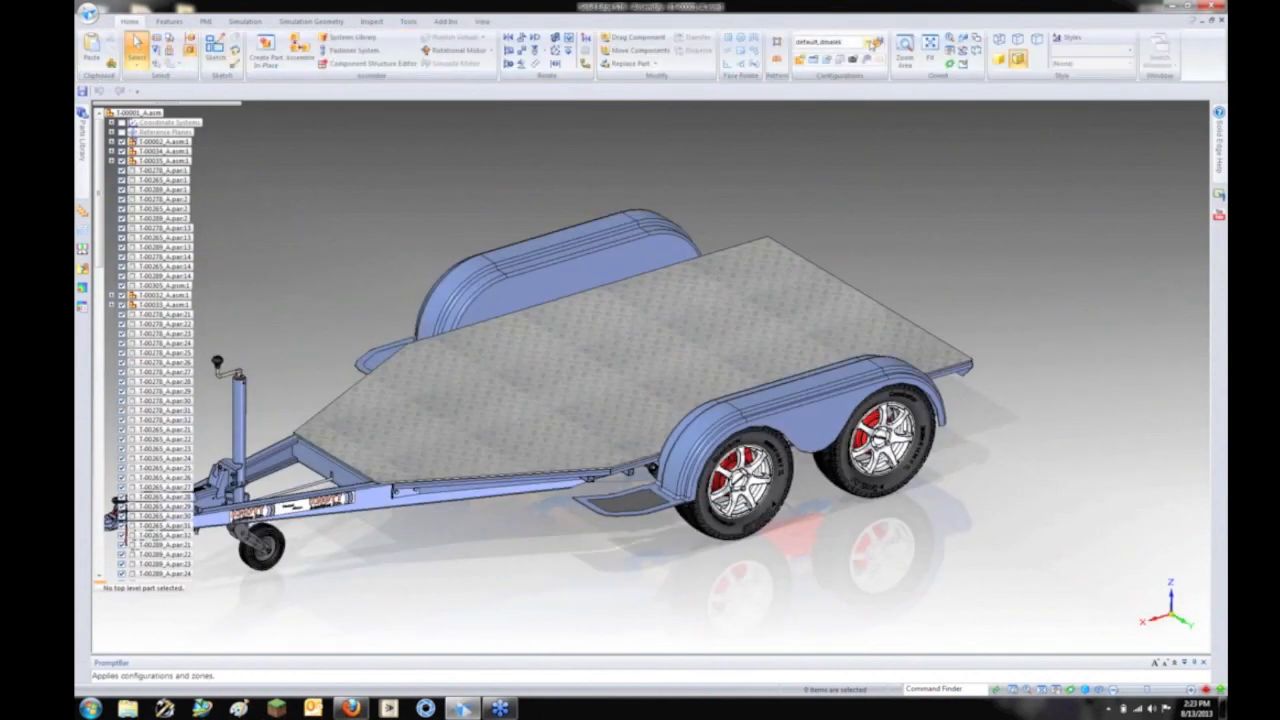
click(871, 44)
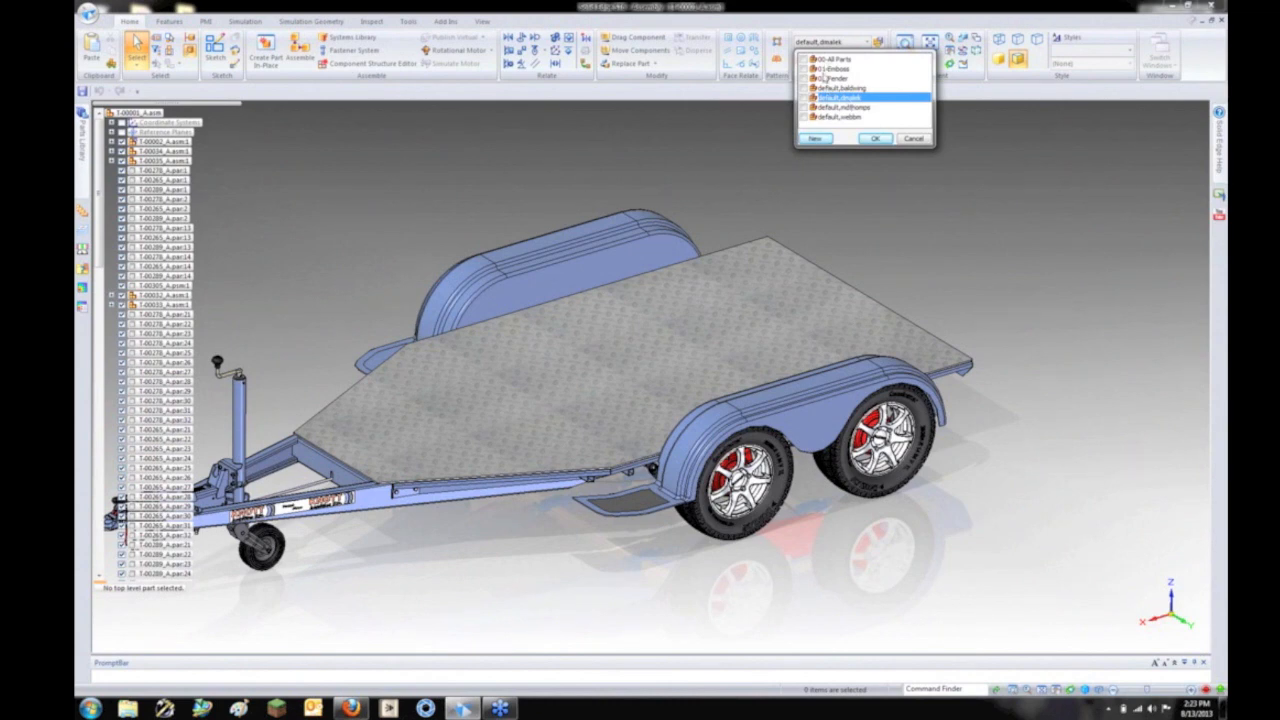
click(806, 69)
click(875, 138)
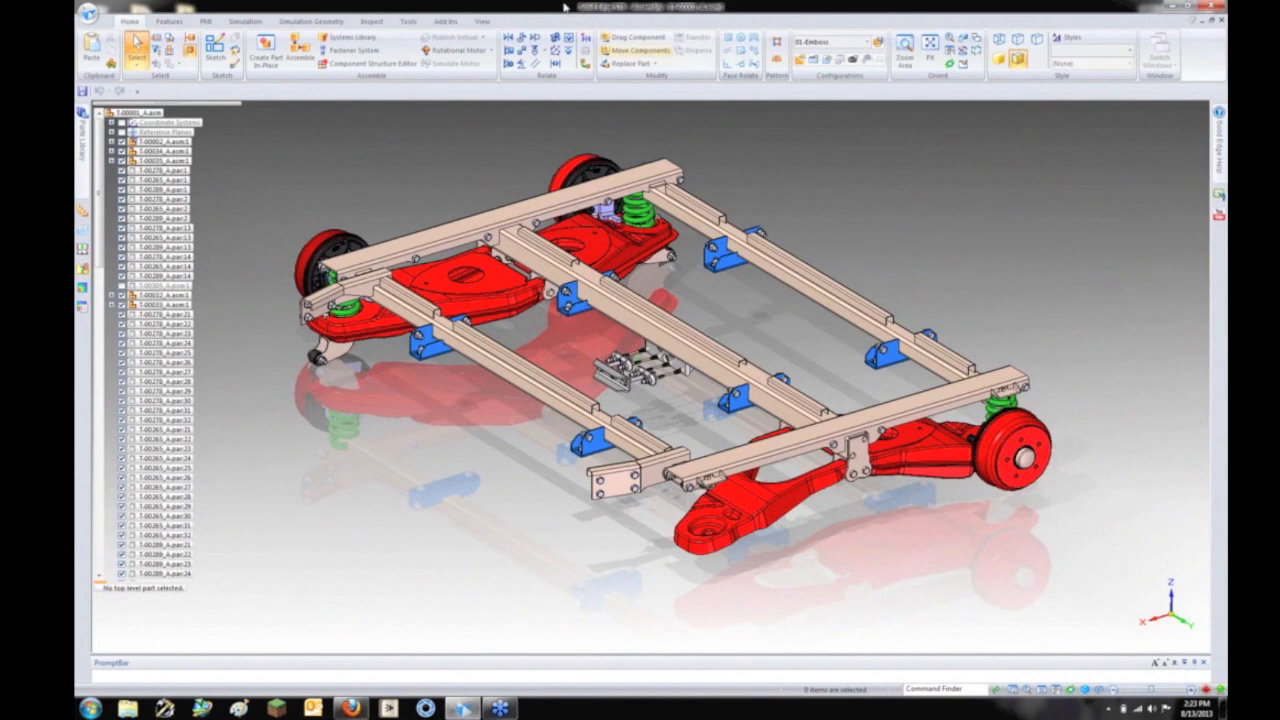
Step: Set the assembly's view override to Default
click(486, 22)
click(535, 50)
click(544, 64)
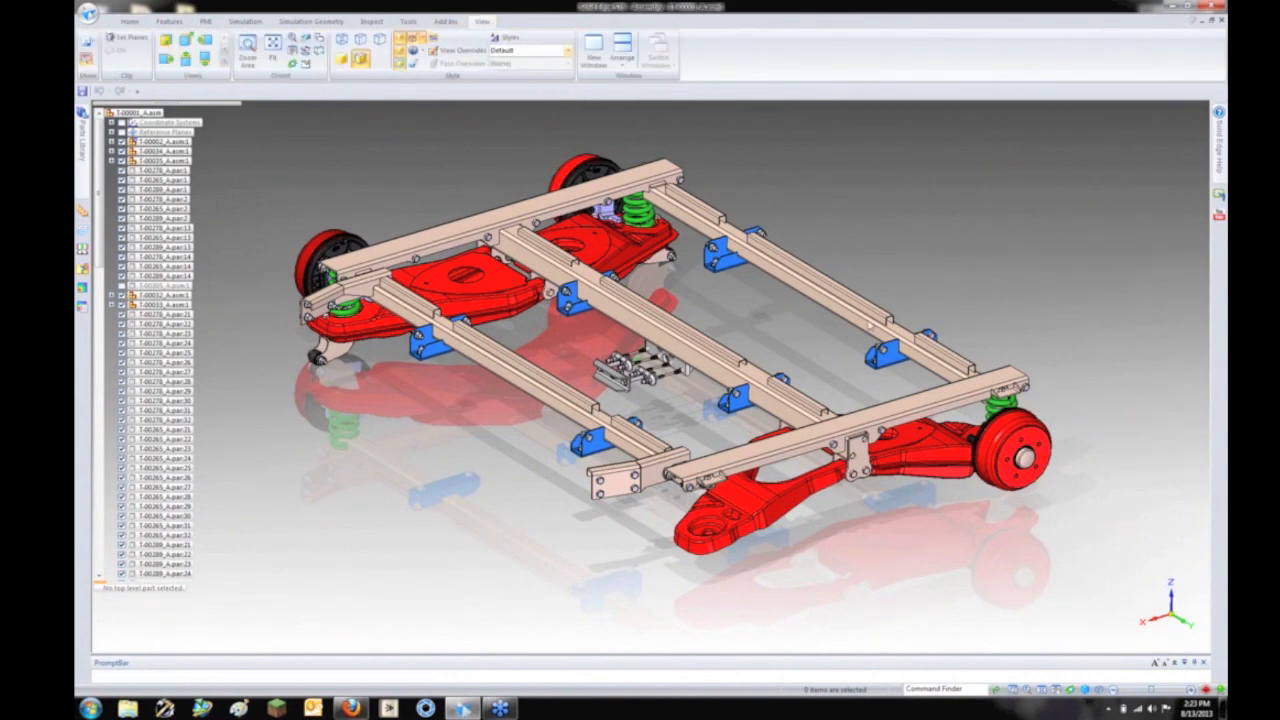
Step: Hide the outer cover plate over the round hole on the underside of the red suspension arm
middle_drag(870, 325, 760, 318)
scroll(672, 310, up, 2)
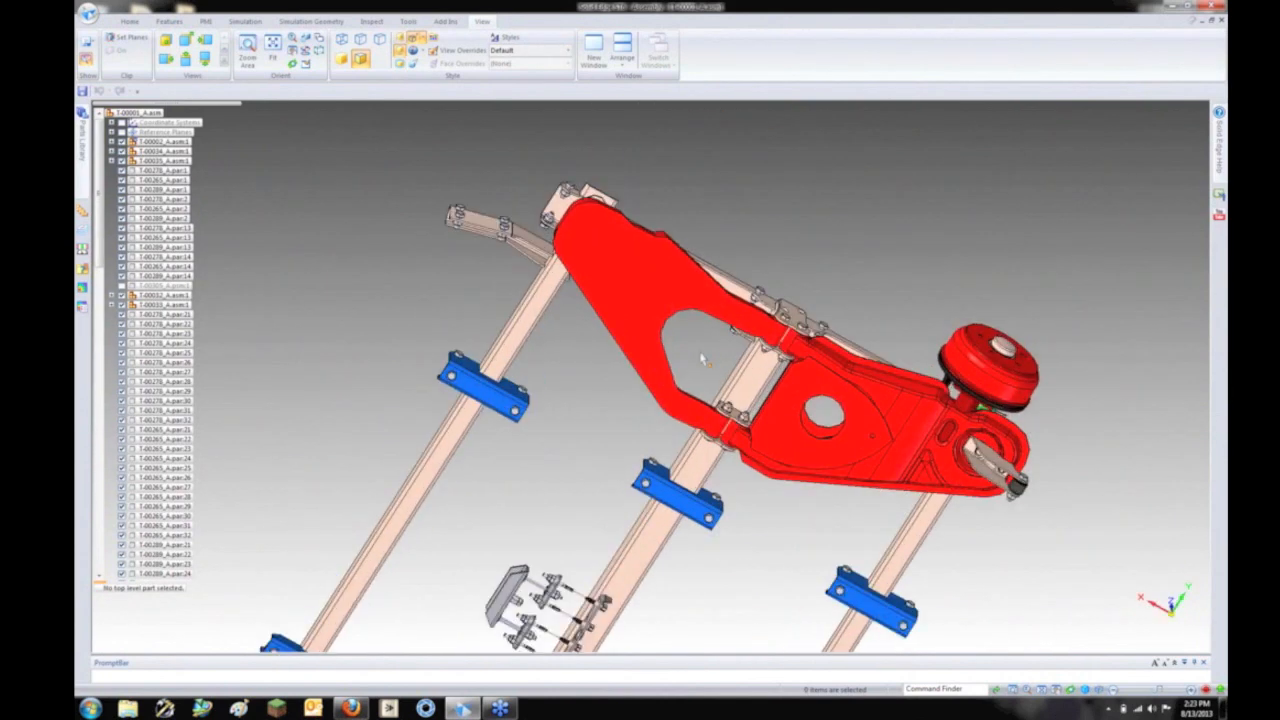
click(783, 436)
right_click(783, 432)
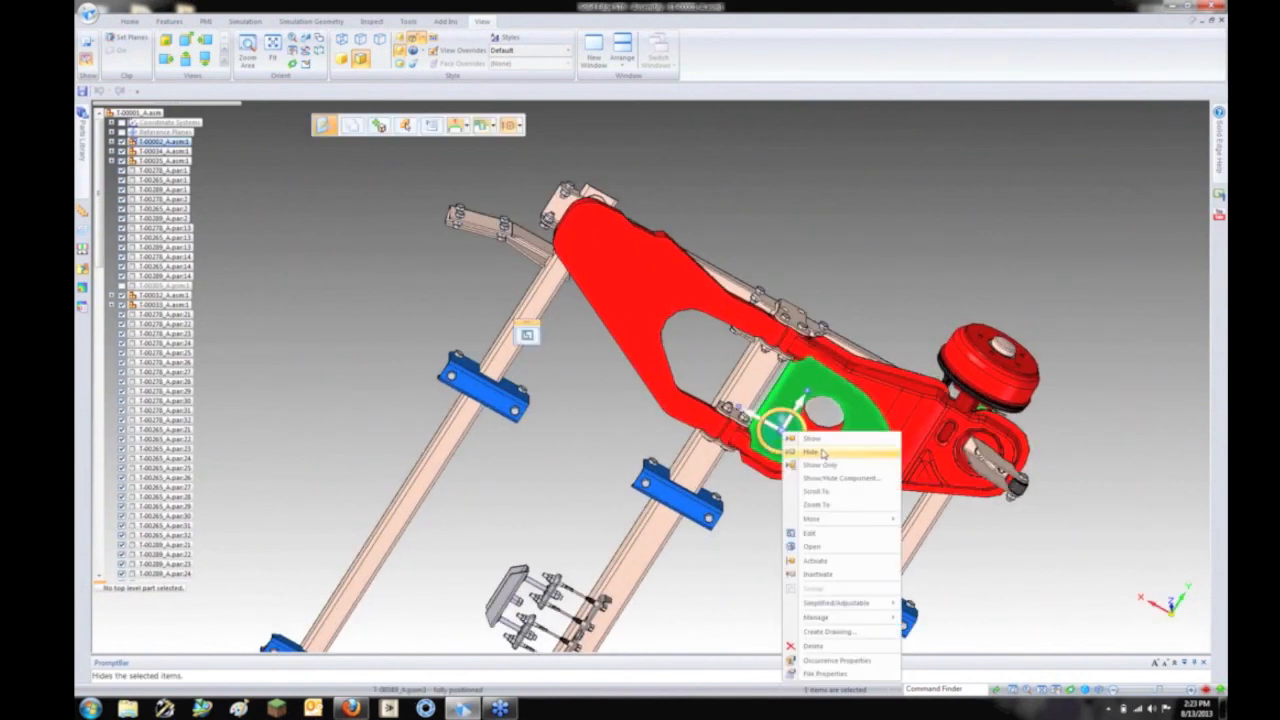
click(822, 455)
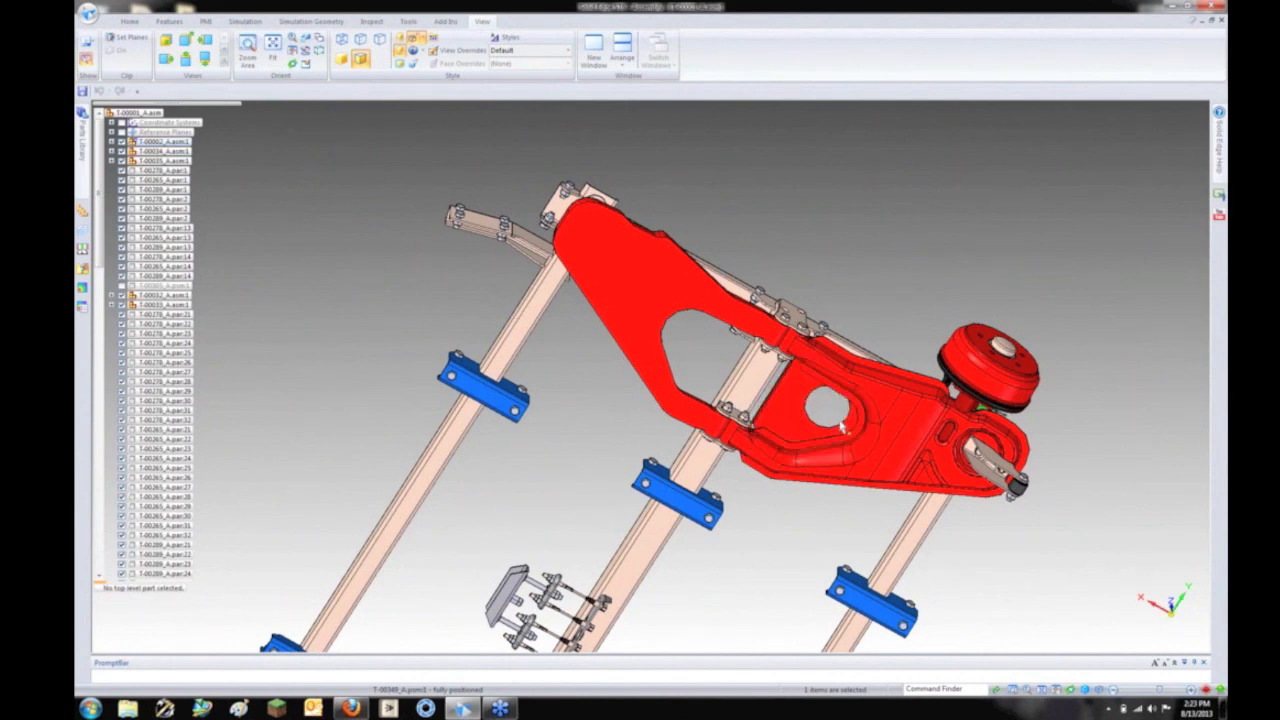
Step: Remove the remaining red plate with the round hole from the suspension arm's inner opening
scroll(843, 427, up, 2)
scroll(842, 428, up, 2)
scroll(843, 427, up, 1)
click(767, 447)
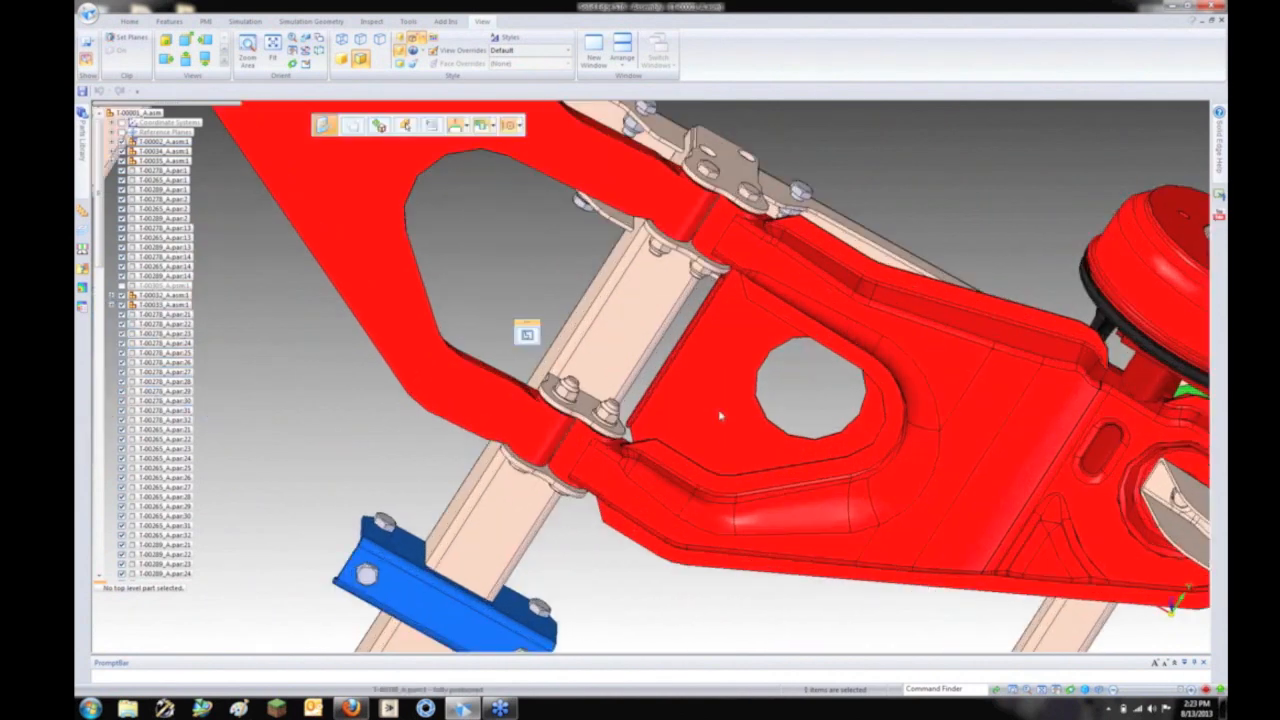
key(Delete)
scroll(769, 451, down, 1)
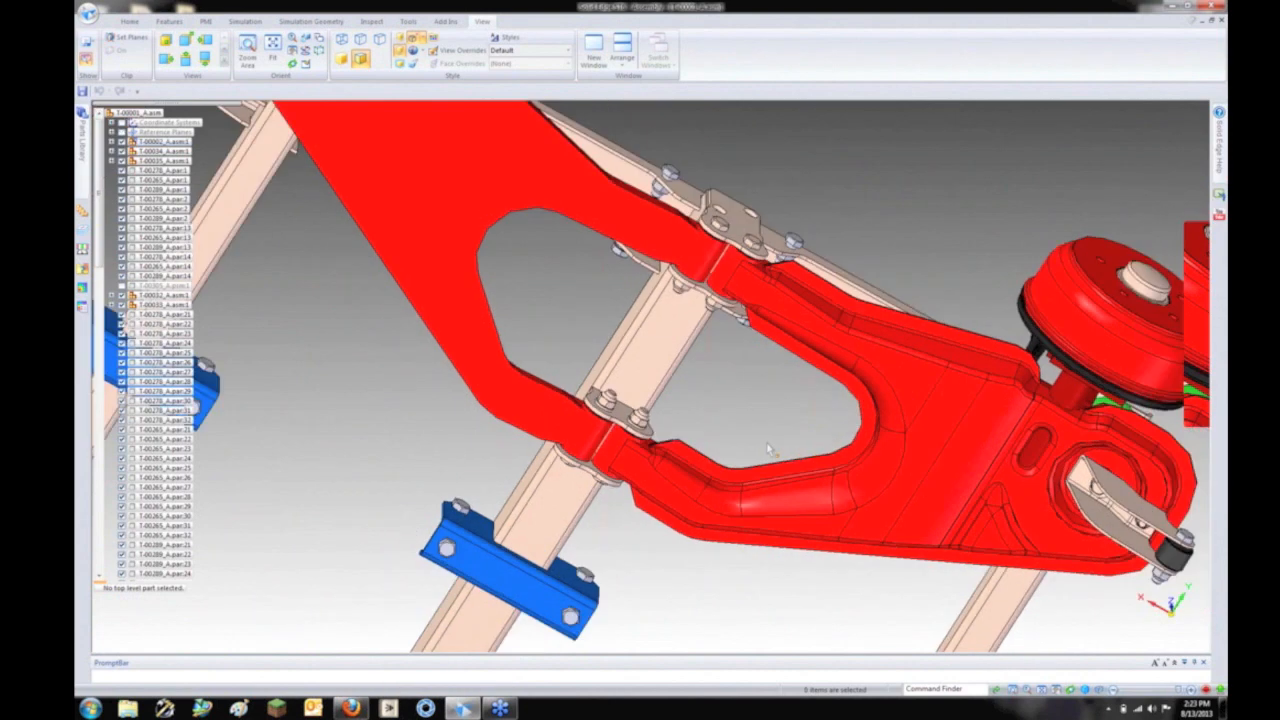
Step: Open the solid fork-shaped red arm part from the trailer assembly in its own window
middle_drag(888, 197, 871, 129)
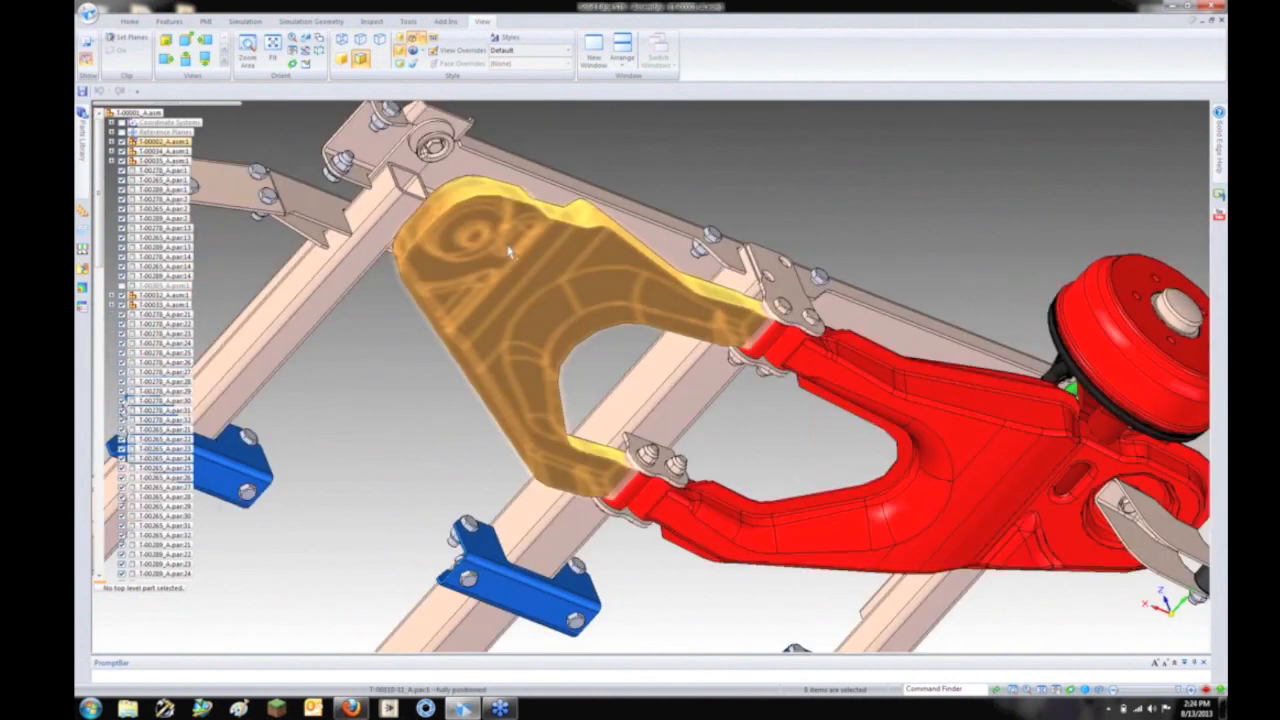
click(544, 339)
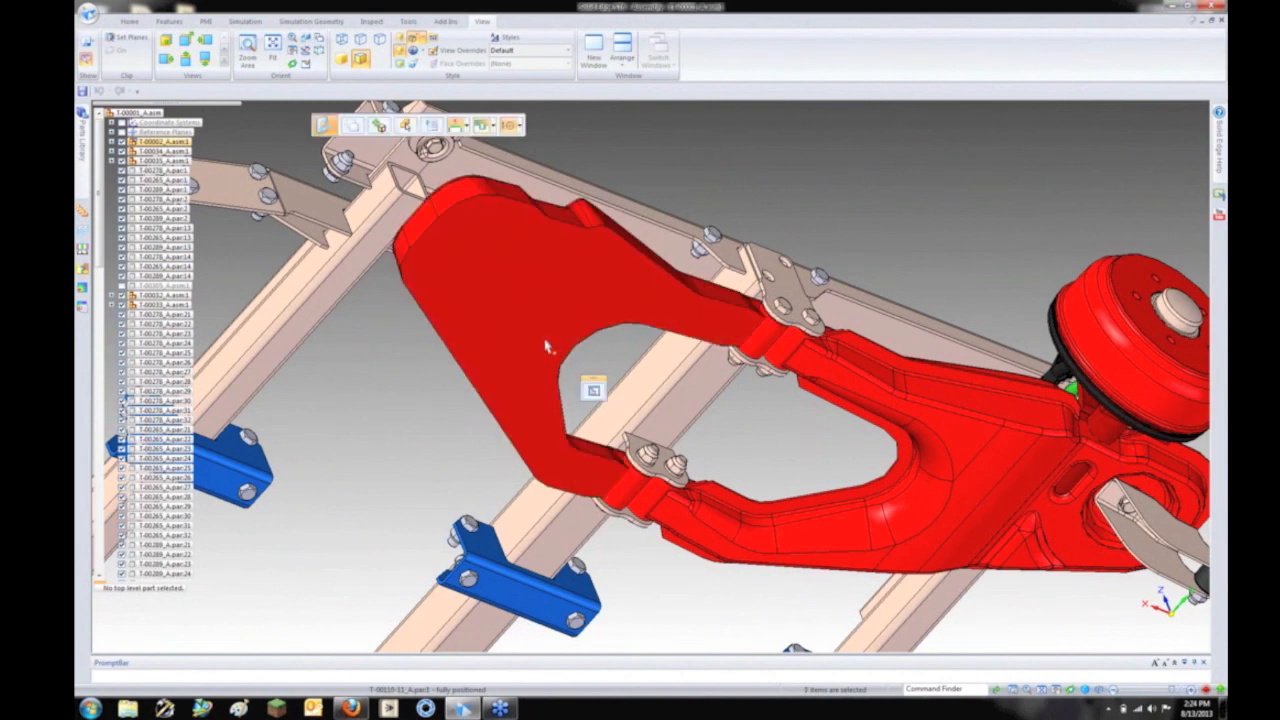
right_click(544, 339)
click(600, 466)
key(Escape)
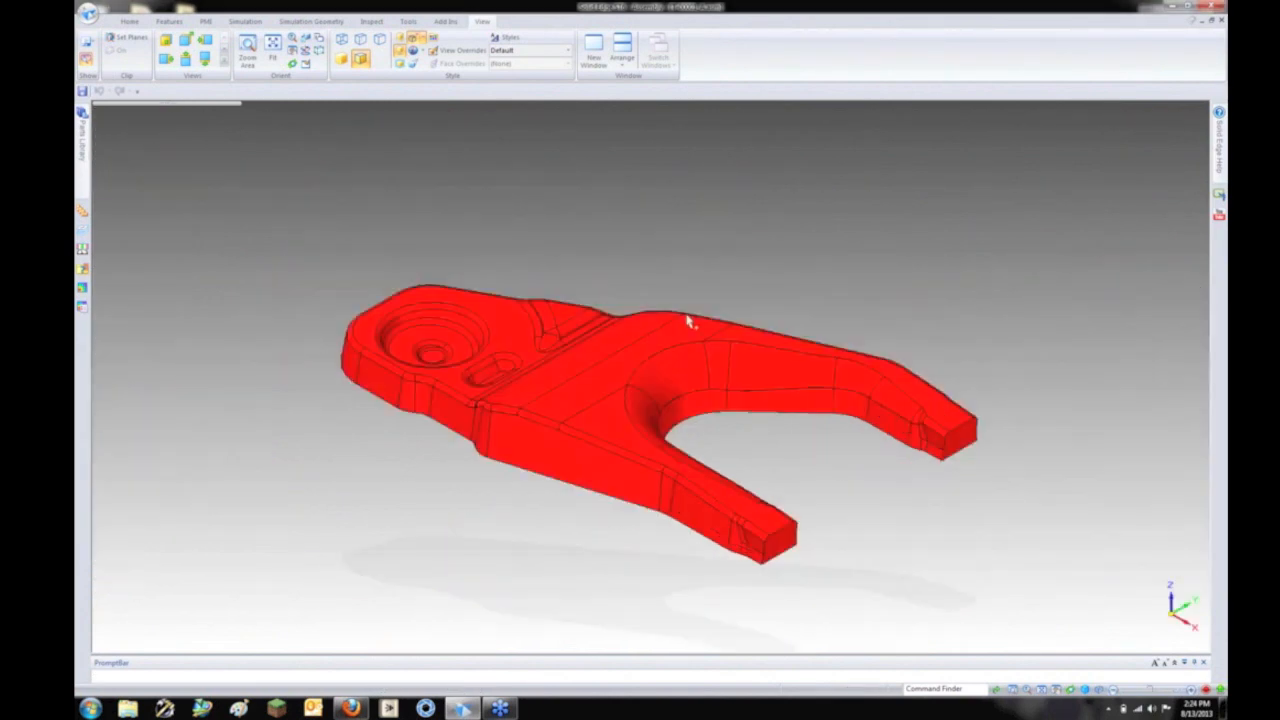
middle_drag(652, 291, 672, 222)
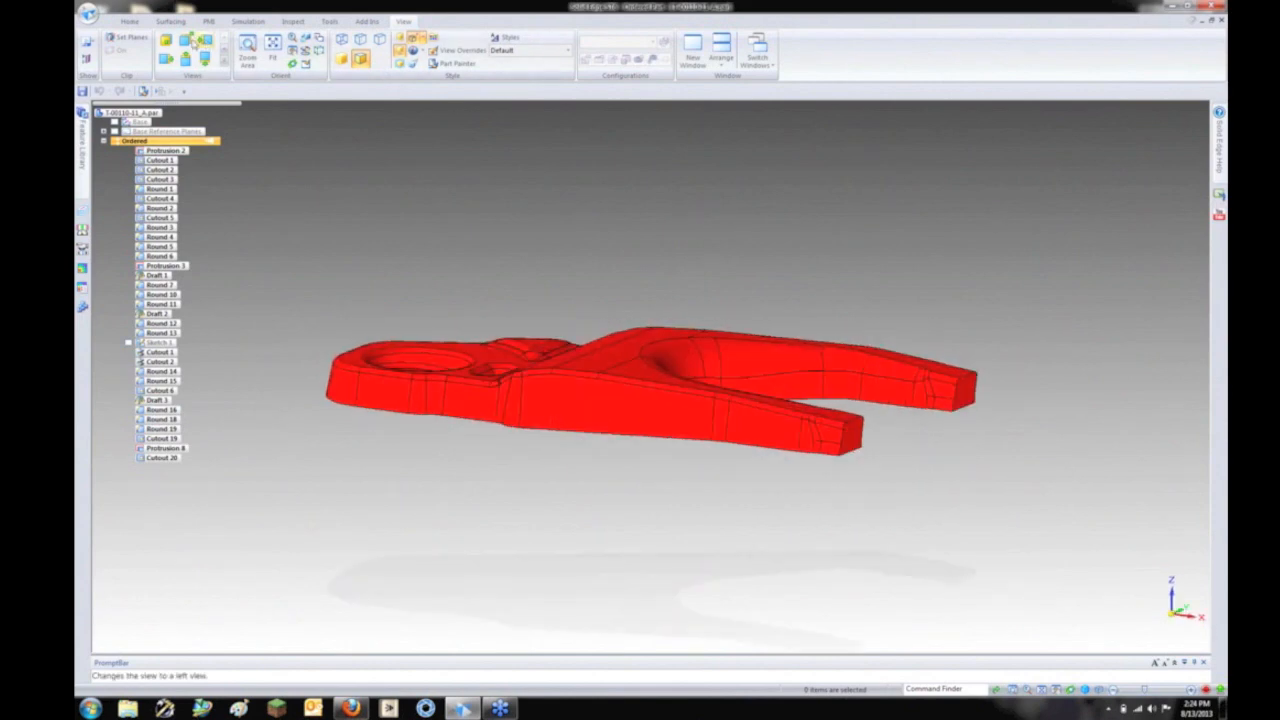
Step: Add a sheet metal body named Tab to the arm part, with Tool as the initial body name
click(128, 28)
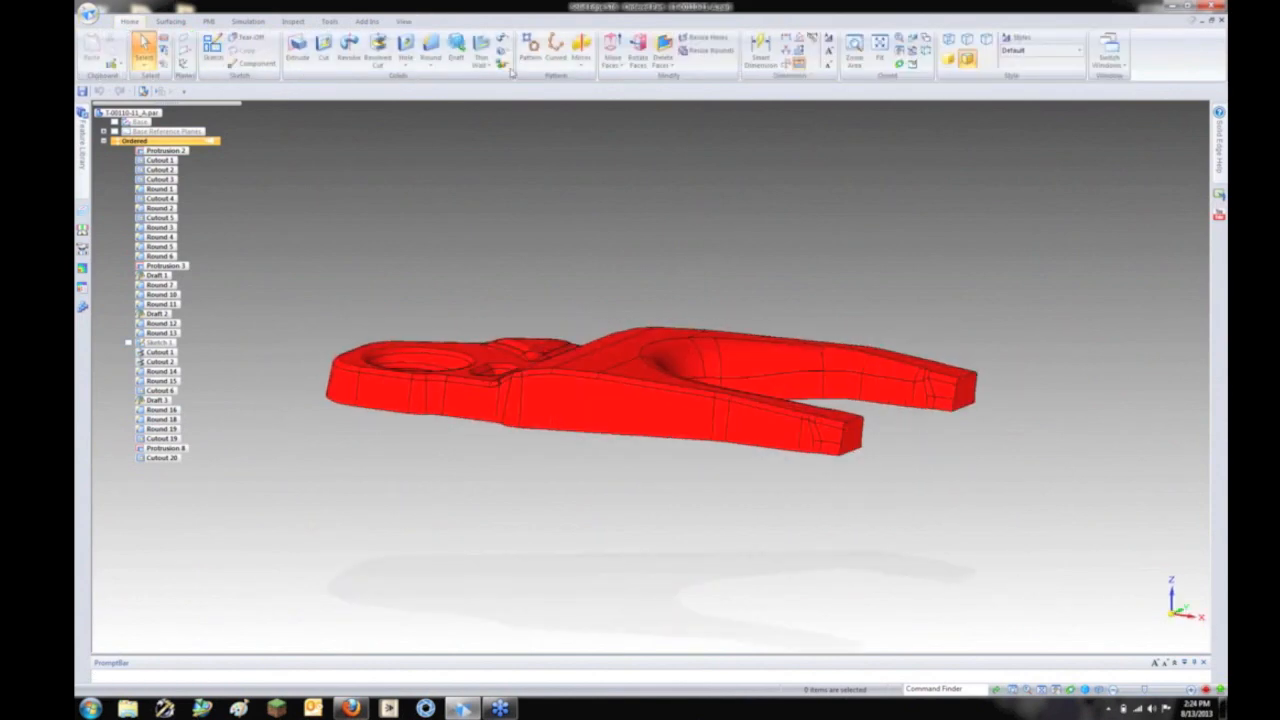
drag(606, 279, 519, 160)
click(469, 200)
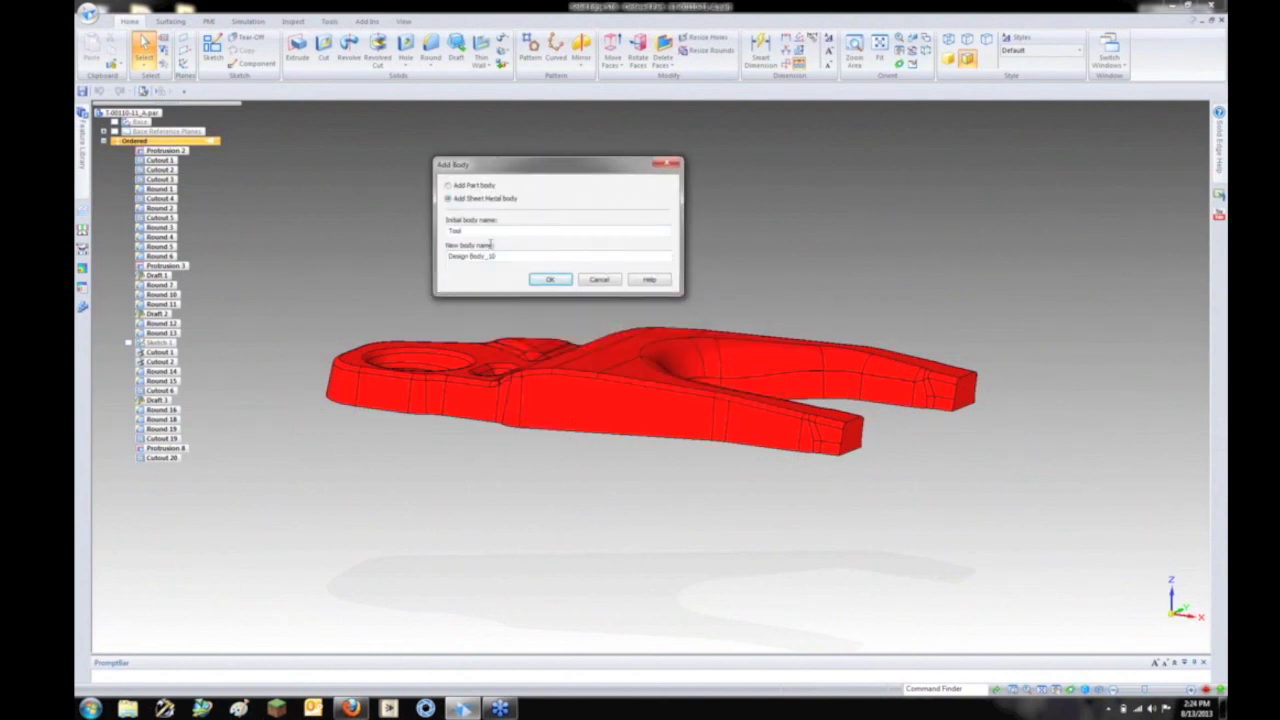
drag(498, 256, 428, 258)
text(Tab)
key(Return)
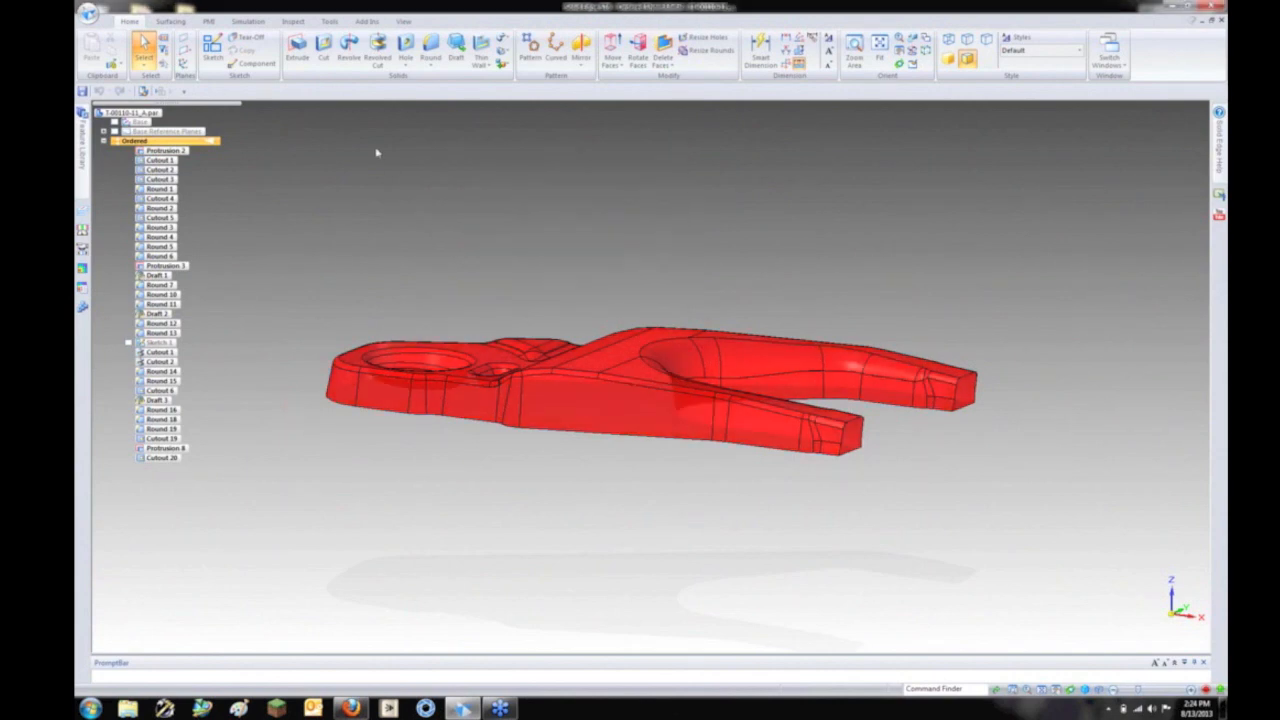
Step: Start a Tab on the tool body's flat underside and include that face's outline as a single face, offset outward by 5
middle_drag(432, 172, 438, 156)
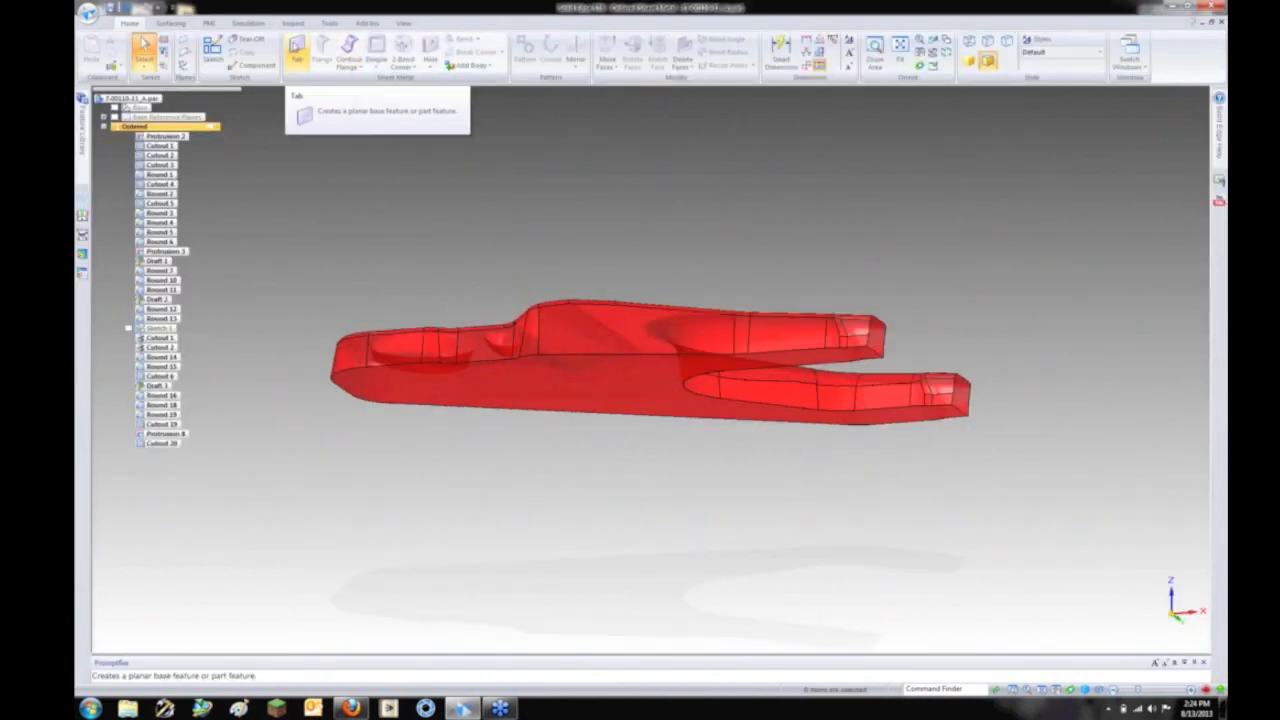
click(297, 54)
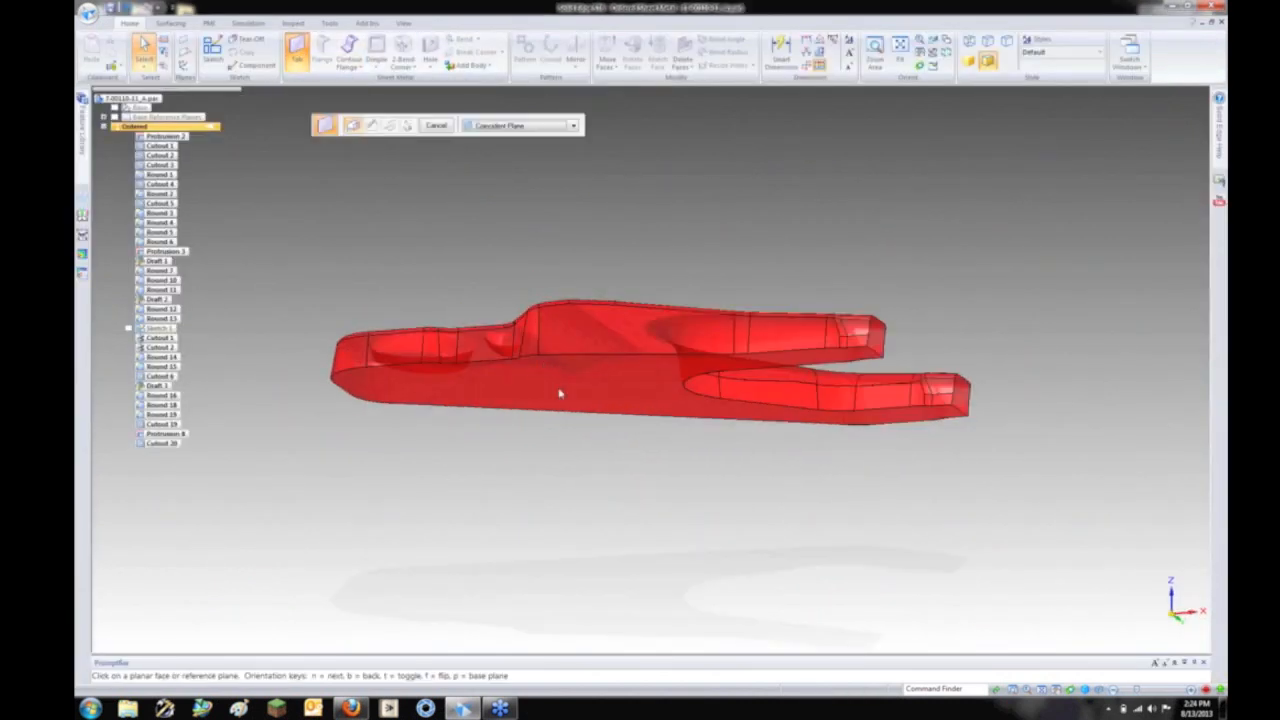
click(562, 391)
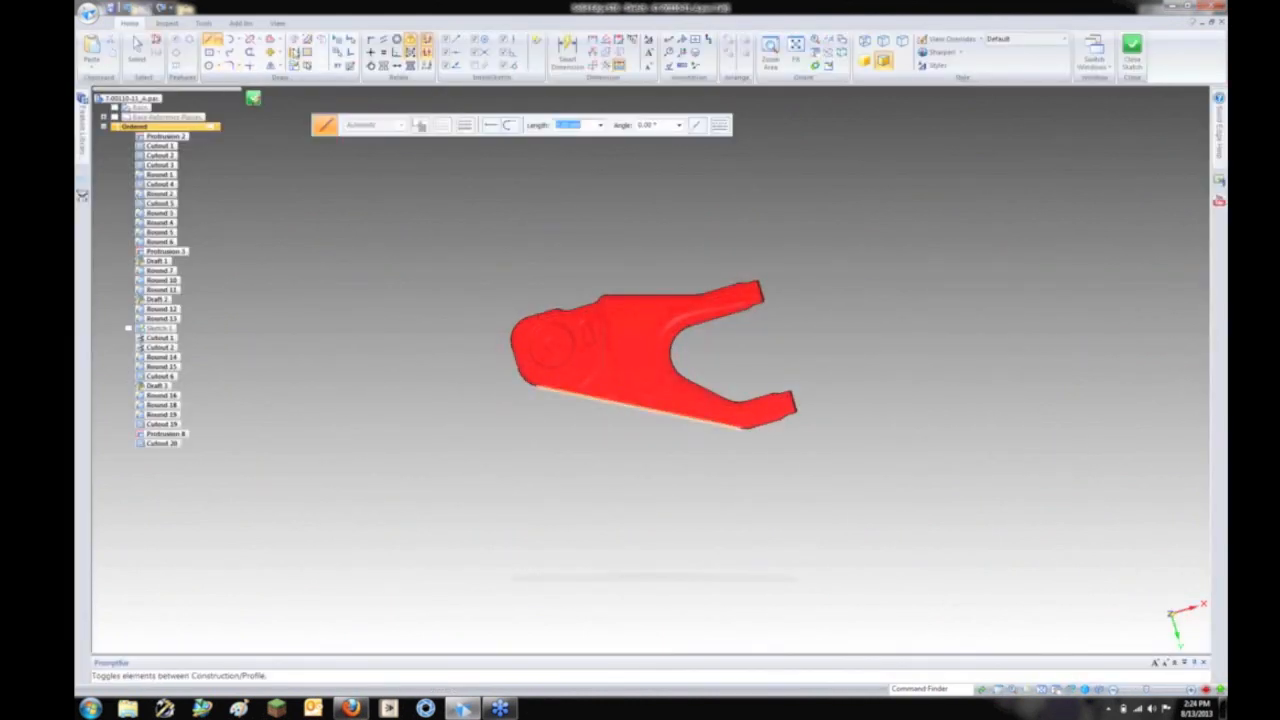
click(294, 40)
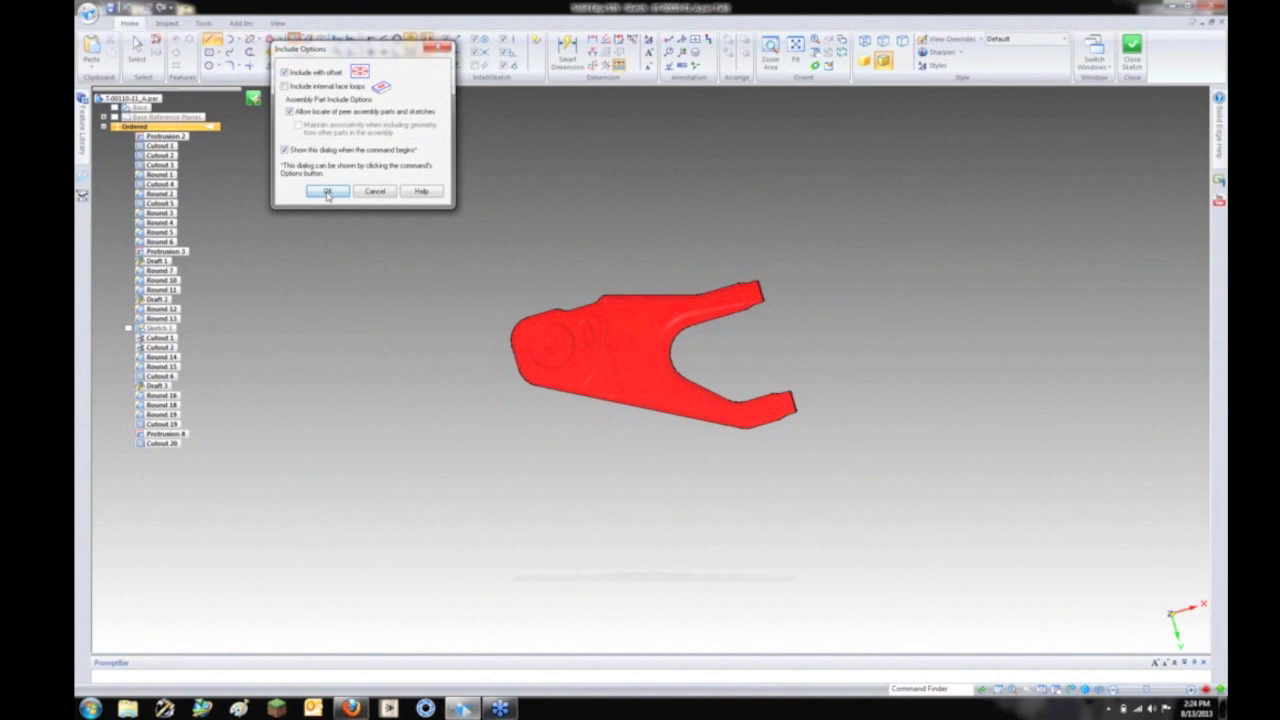
click(330, 187)
click(490, 126)
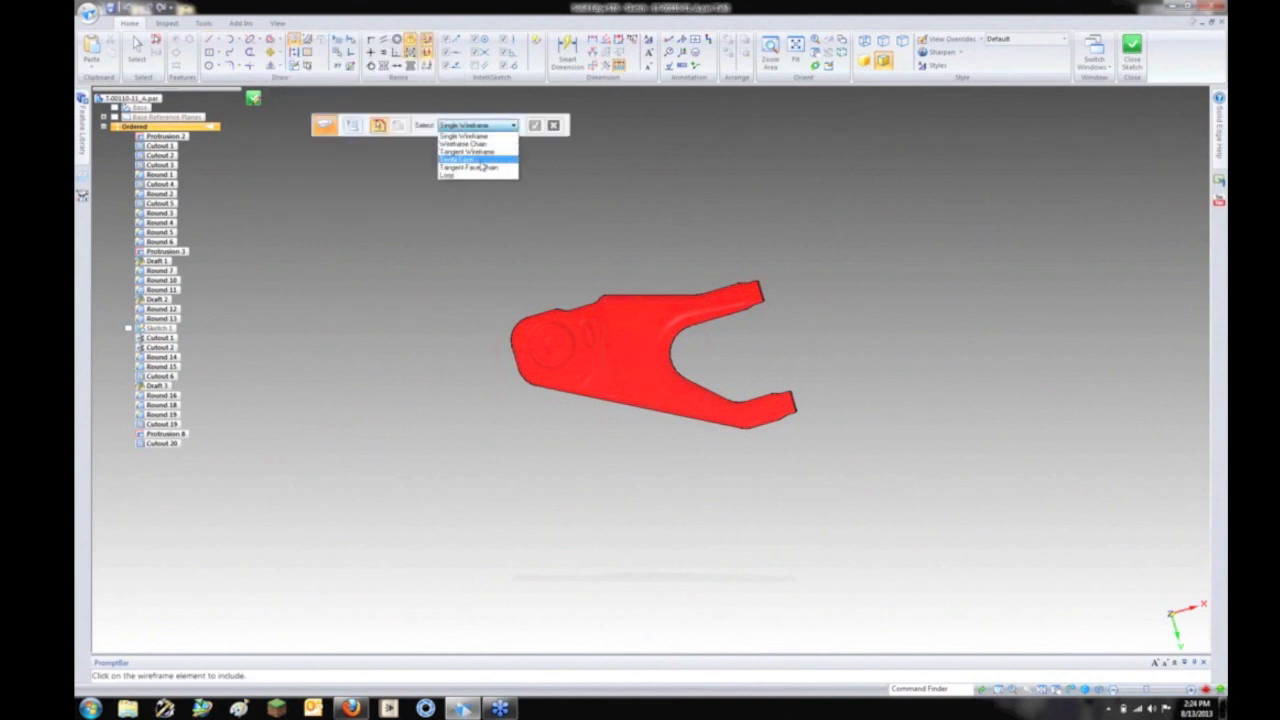
click(482, 166)
click(620, 296)
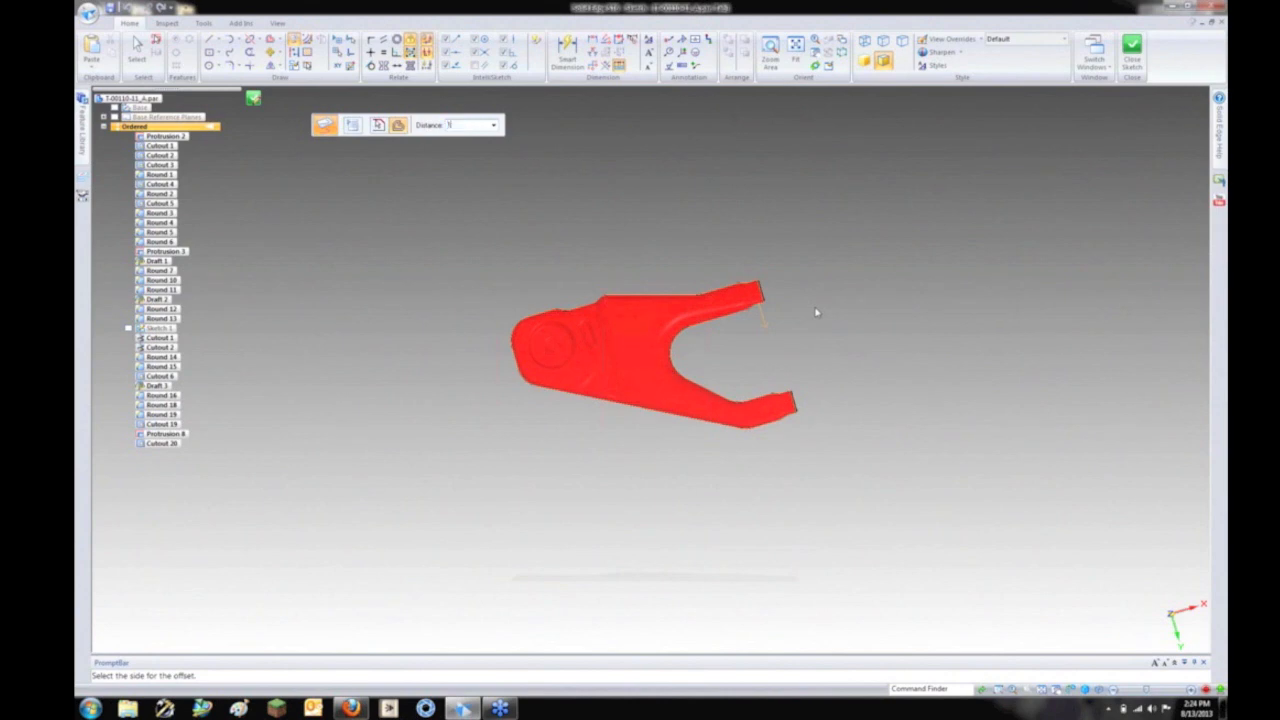
click(790, 364)
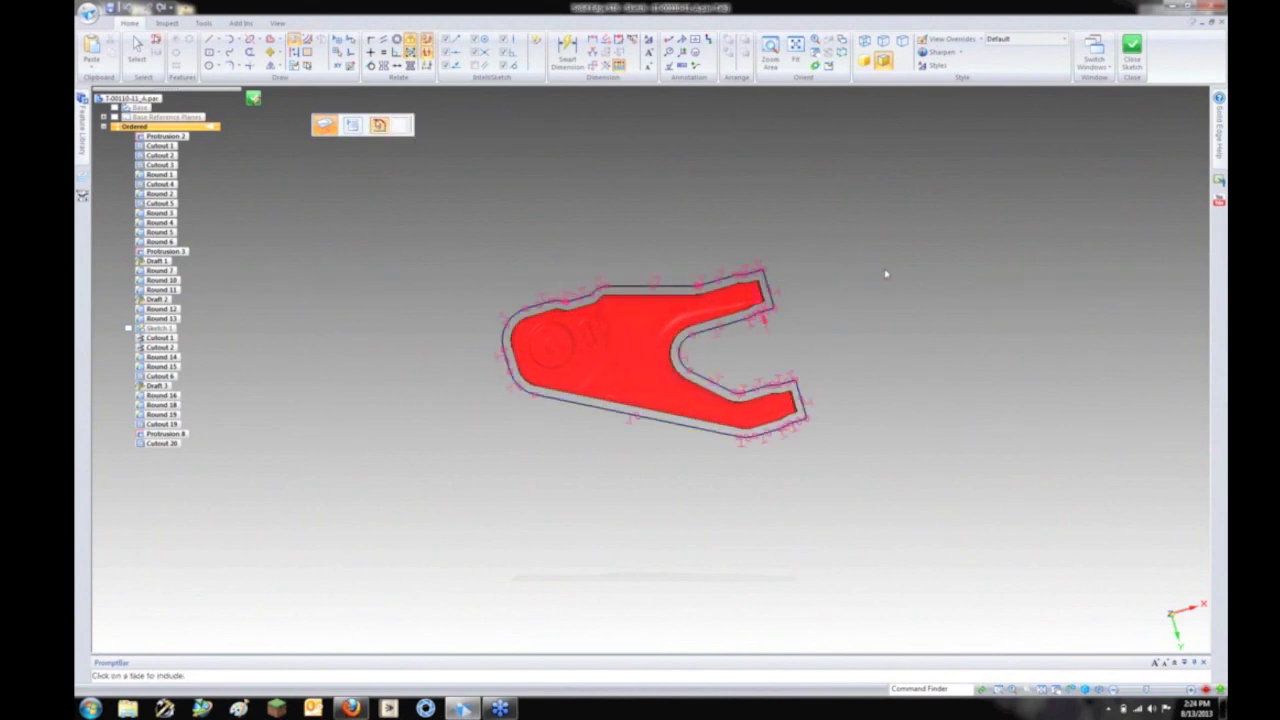
Step: Close the offset outline sketch and finish the tab as a flat sheet beneath the tool body
mouse_move(860, 345)
middle_down()
mouse_move(831, 429)
mouse_move(749, 500)
mouse_move(698, 284)
middle_up()
key(ctrl+z)
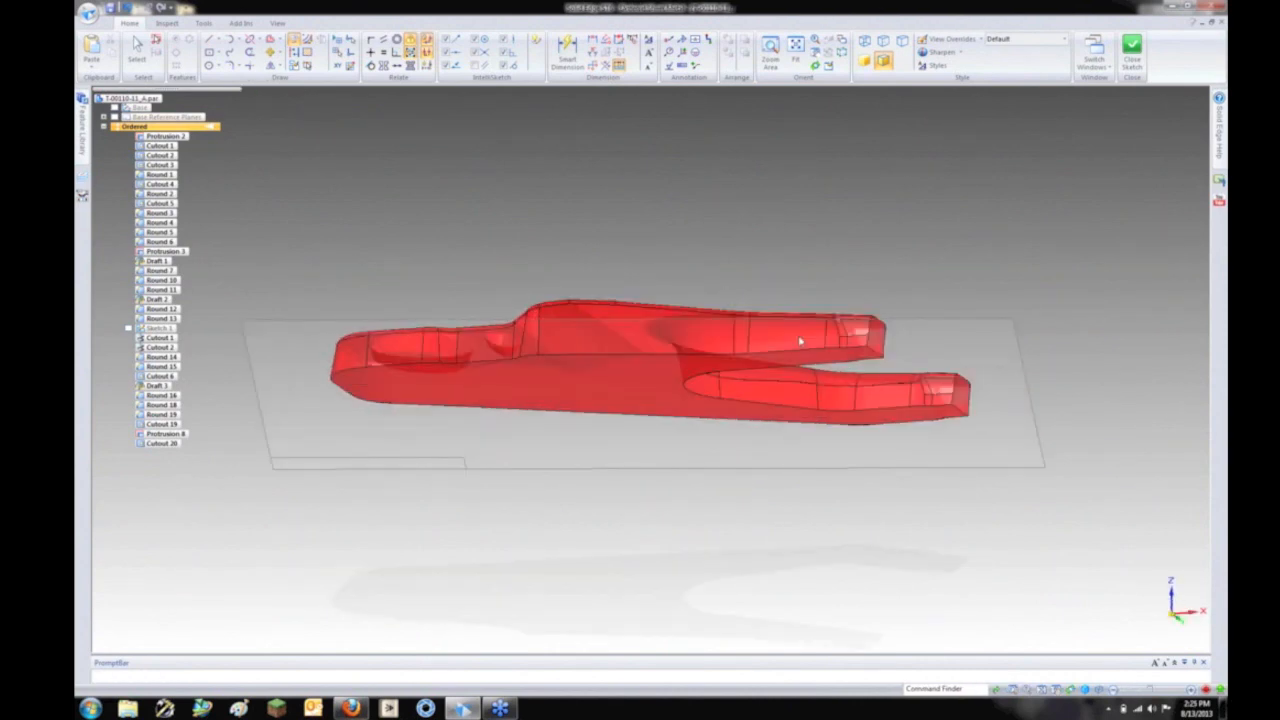
click(536, 130)
key(Return)
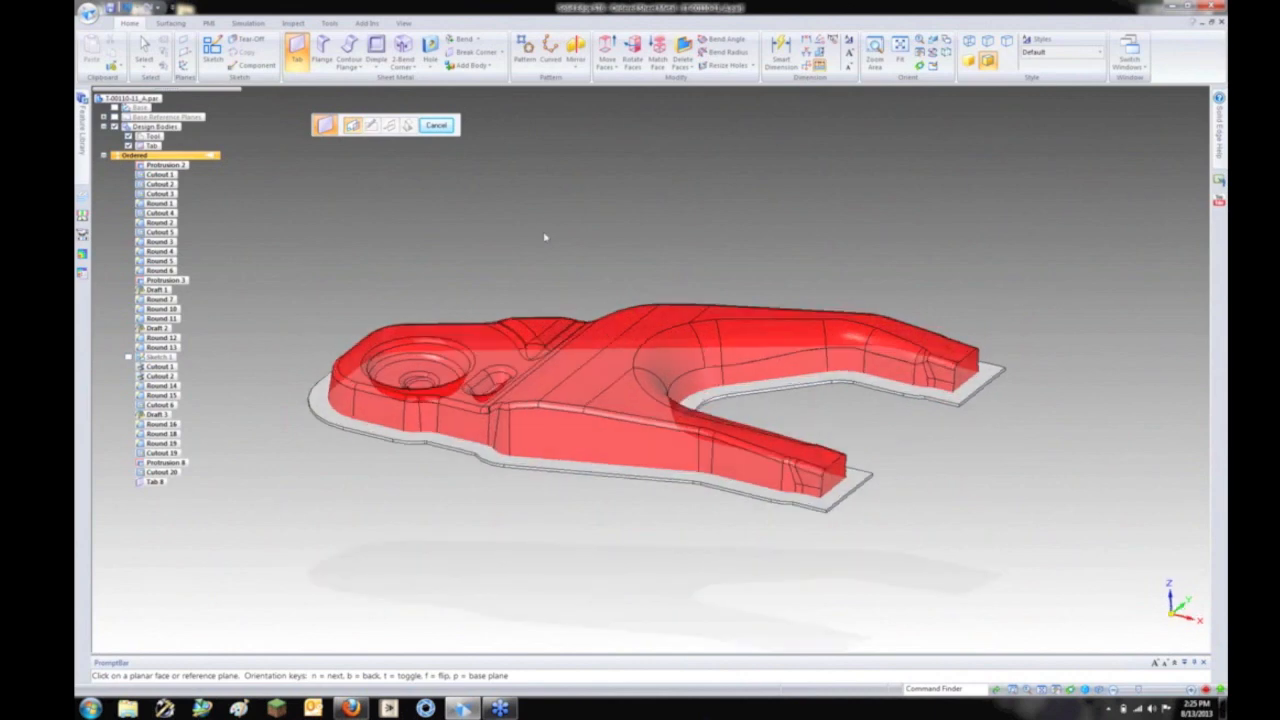
key(Escape)
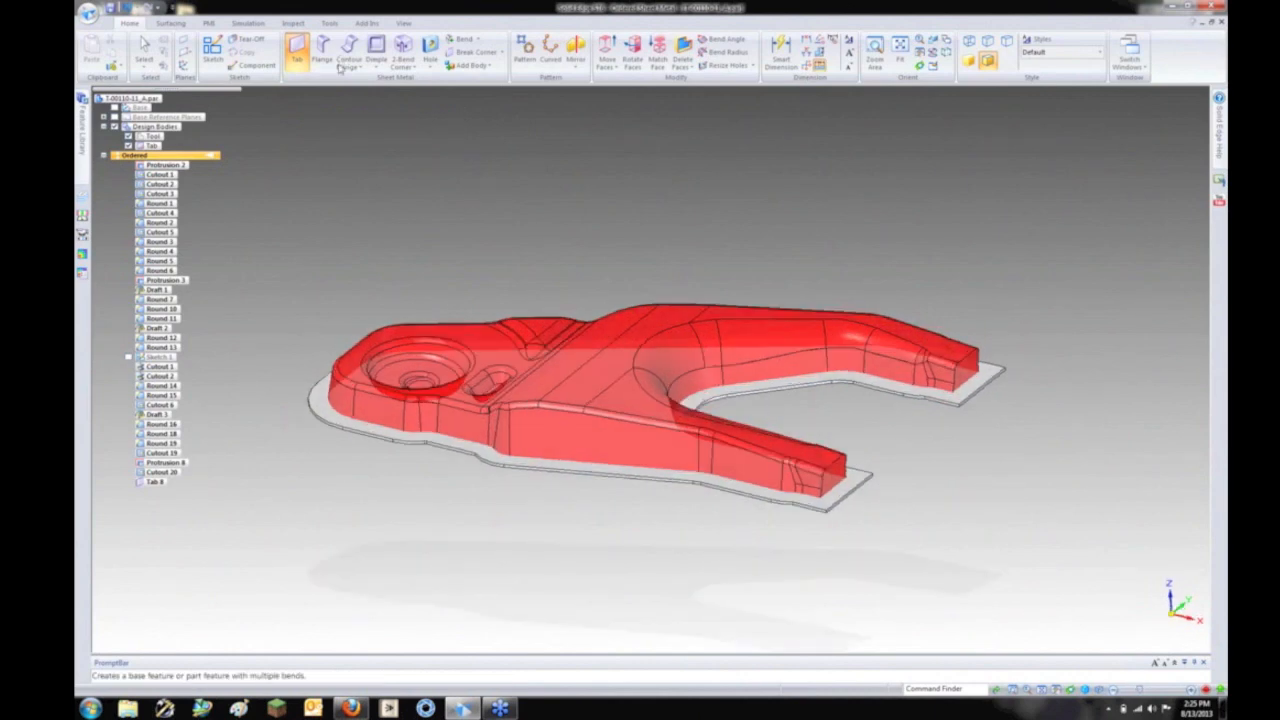
Step: Emboss the flat tab body, using the solid fork-shaped Tool body as the forming tool
click(375, 66)
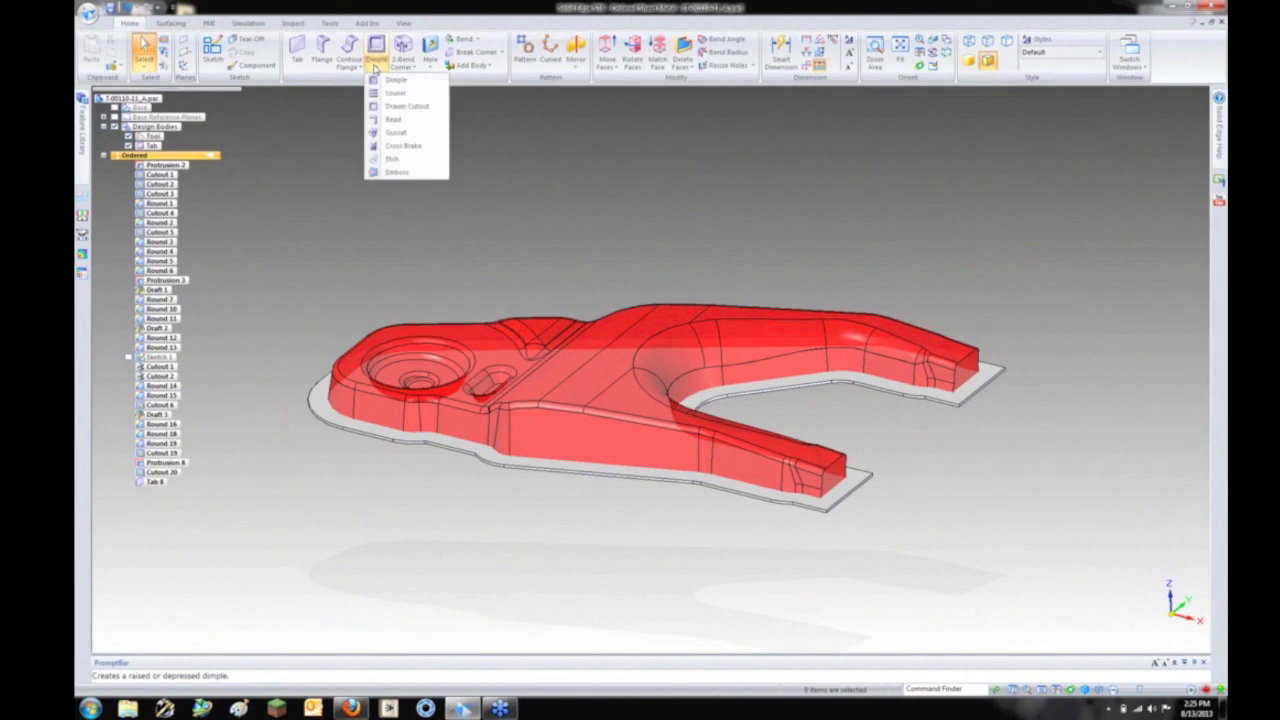
click(398, 173)
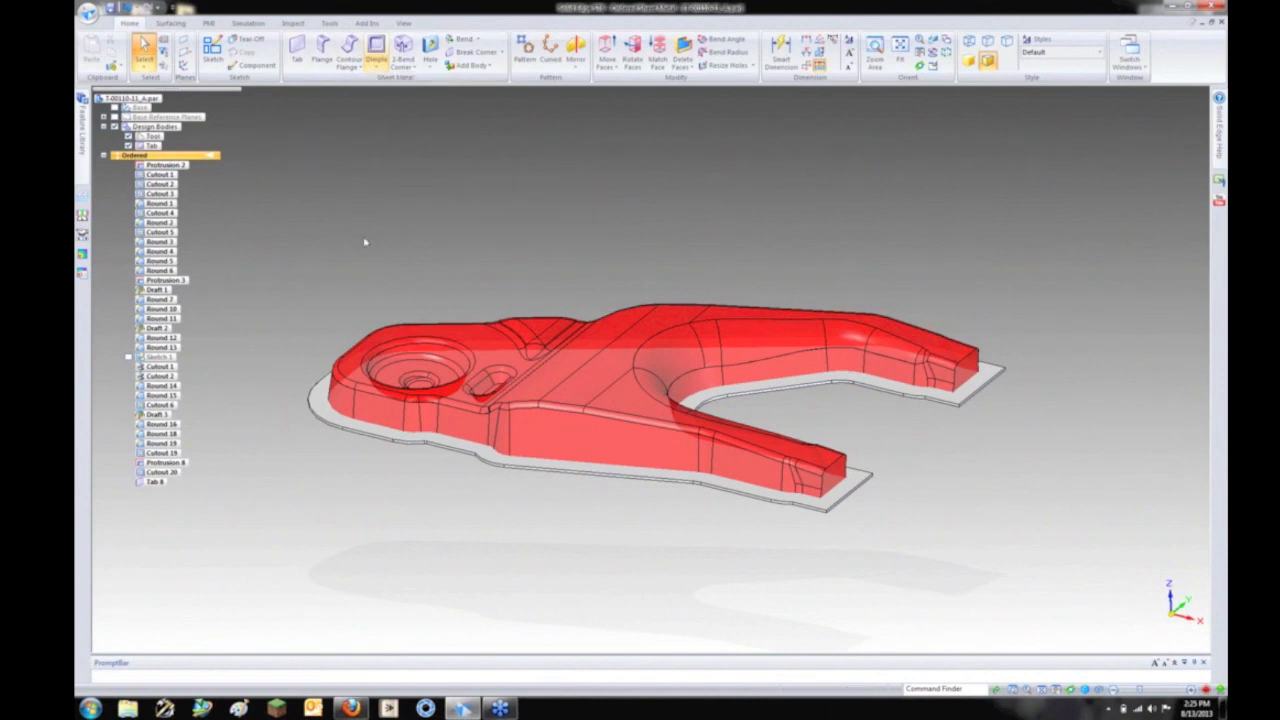
click(365, 395)
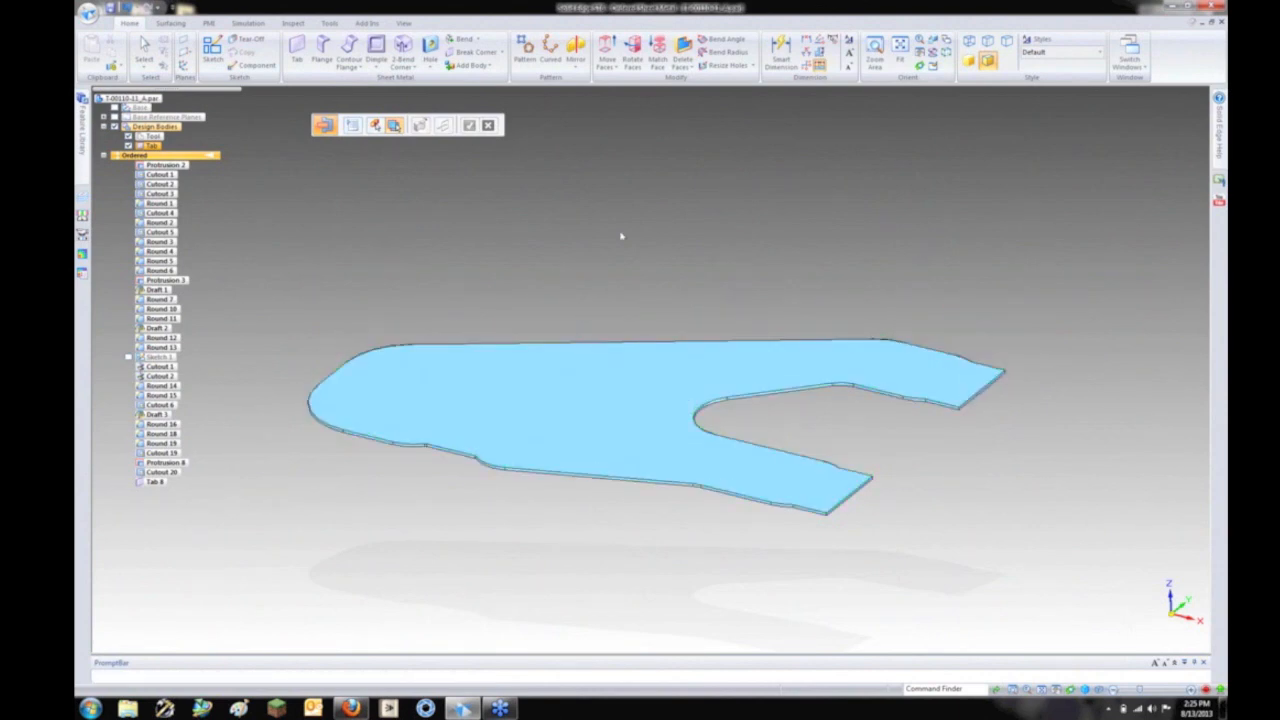
click(755, 381)
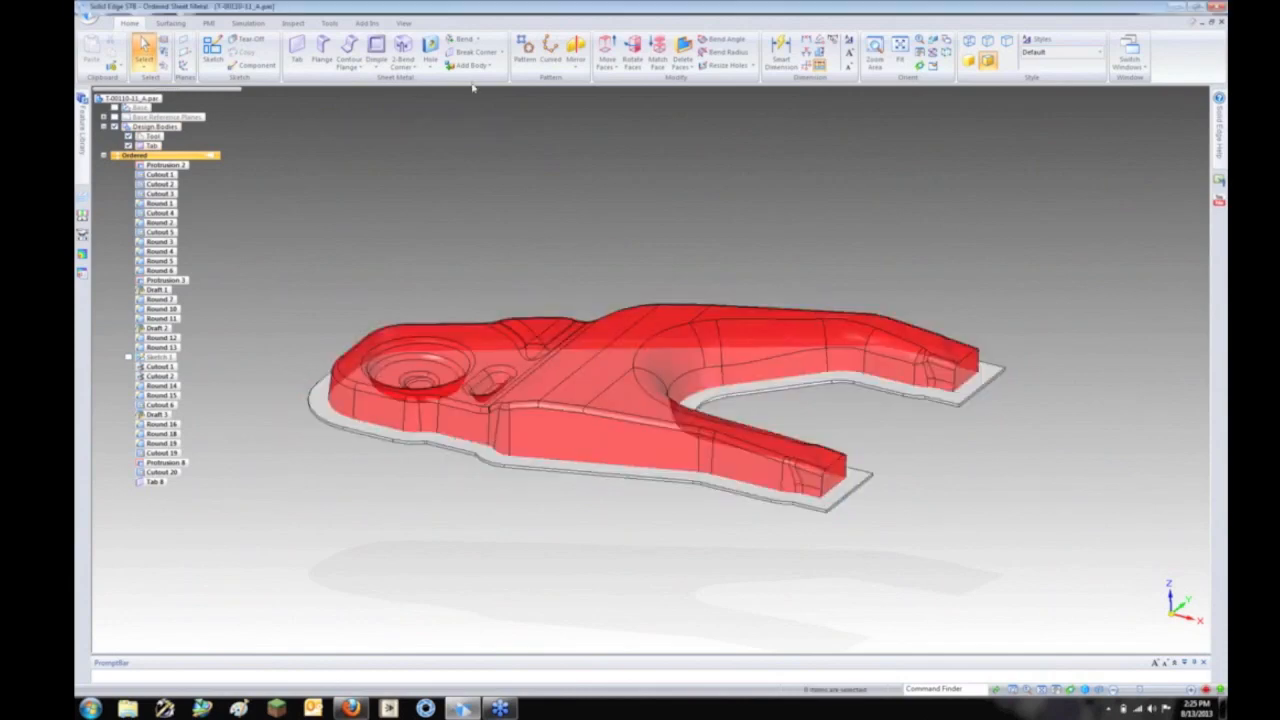
click(376, 50)
click(328, 413)
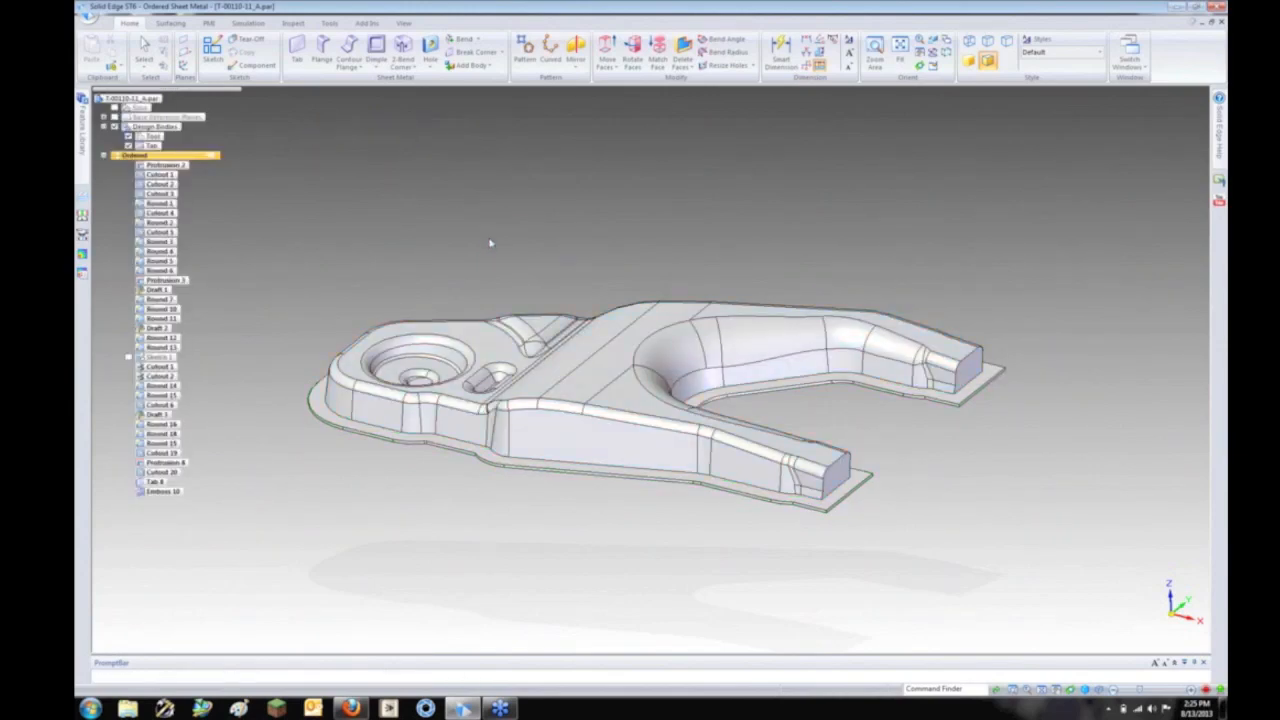
Step: Convert the Tool body to a construction body and hide the construction bodies, leaving only the embossed tab displayed
middle_drag(491, 249, 513, 320)
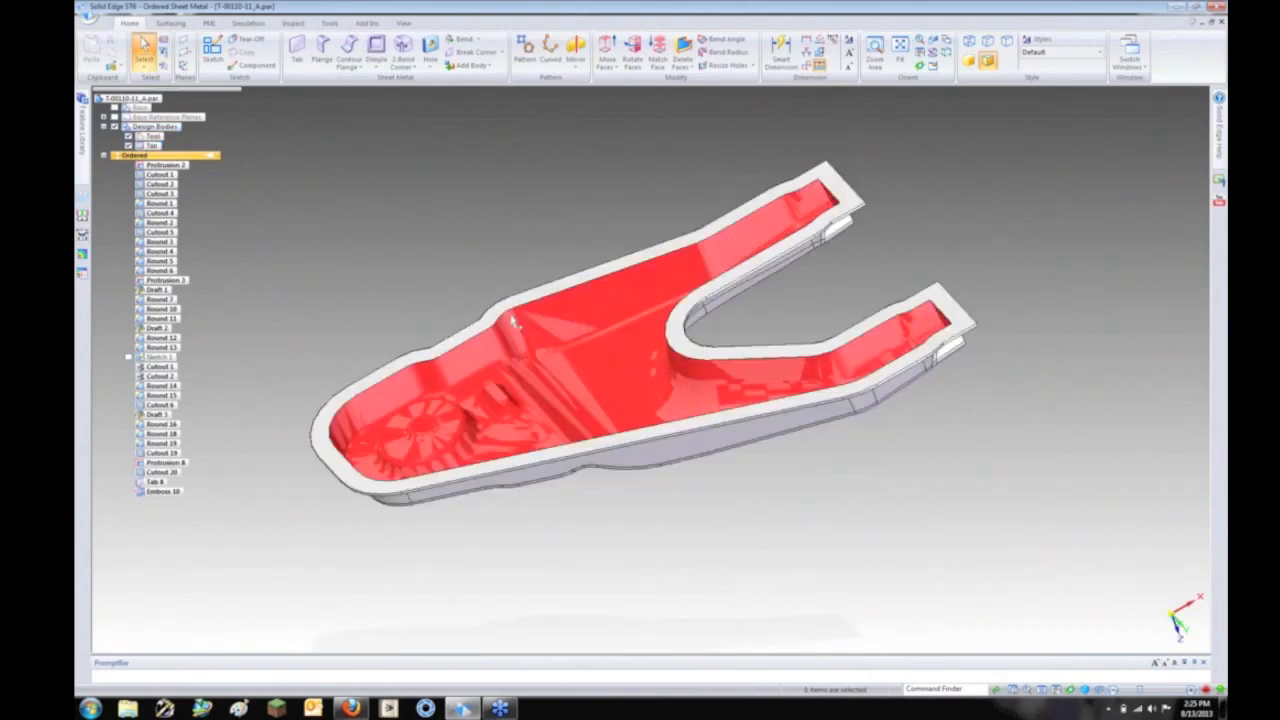
right_click(151, 137)
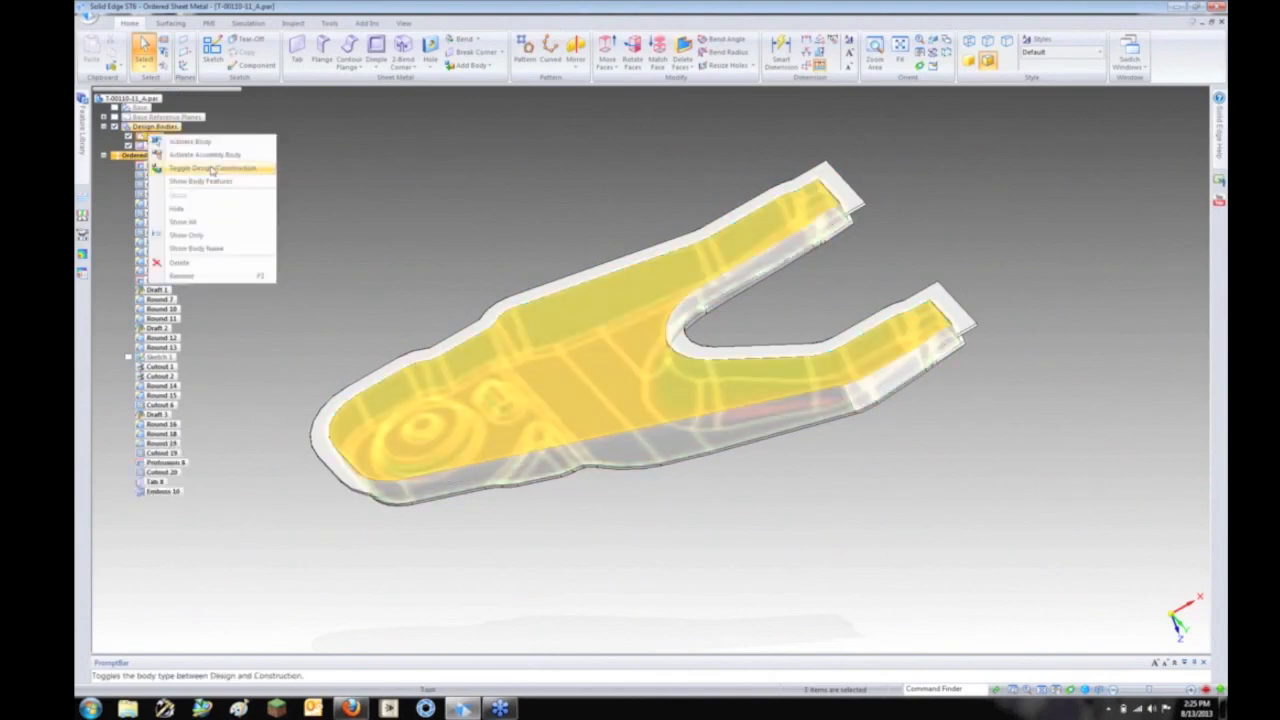
click(211, 170)
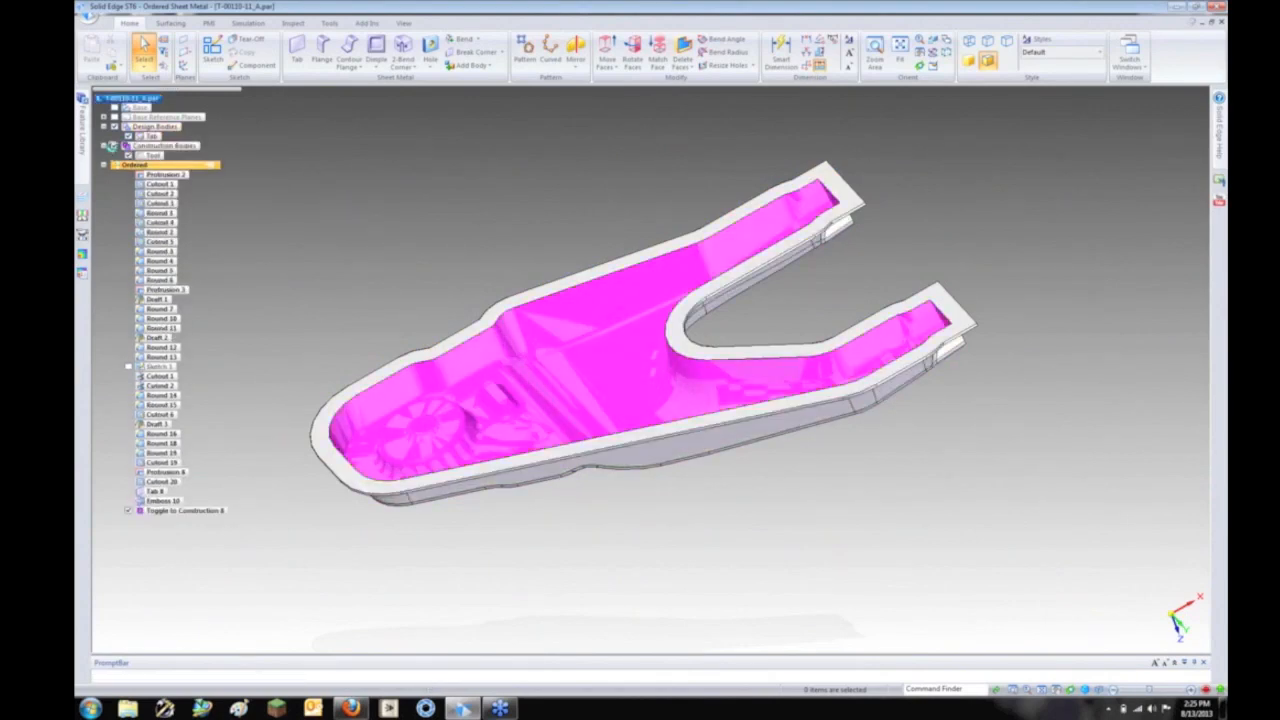
click(114, 146)
middle_drag(425, 308, 457, 636)
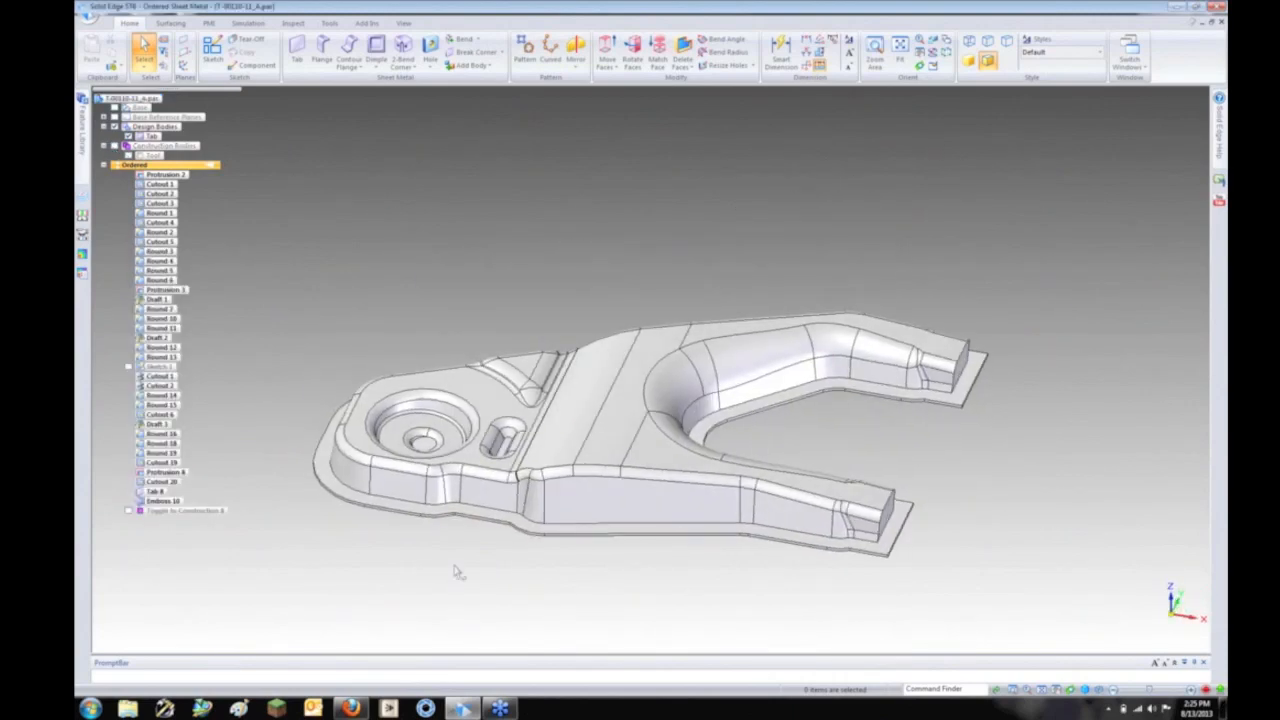
Step: Check the arm in the trailer assembly, return to the part and start a Cutout sketch on the flat flange with a Coincident Plane
key(ctrl+Tab)
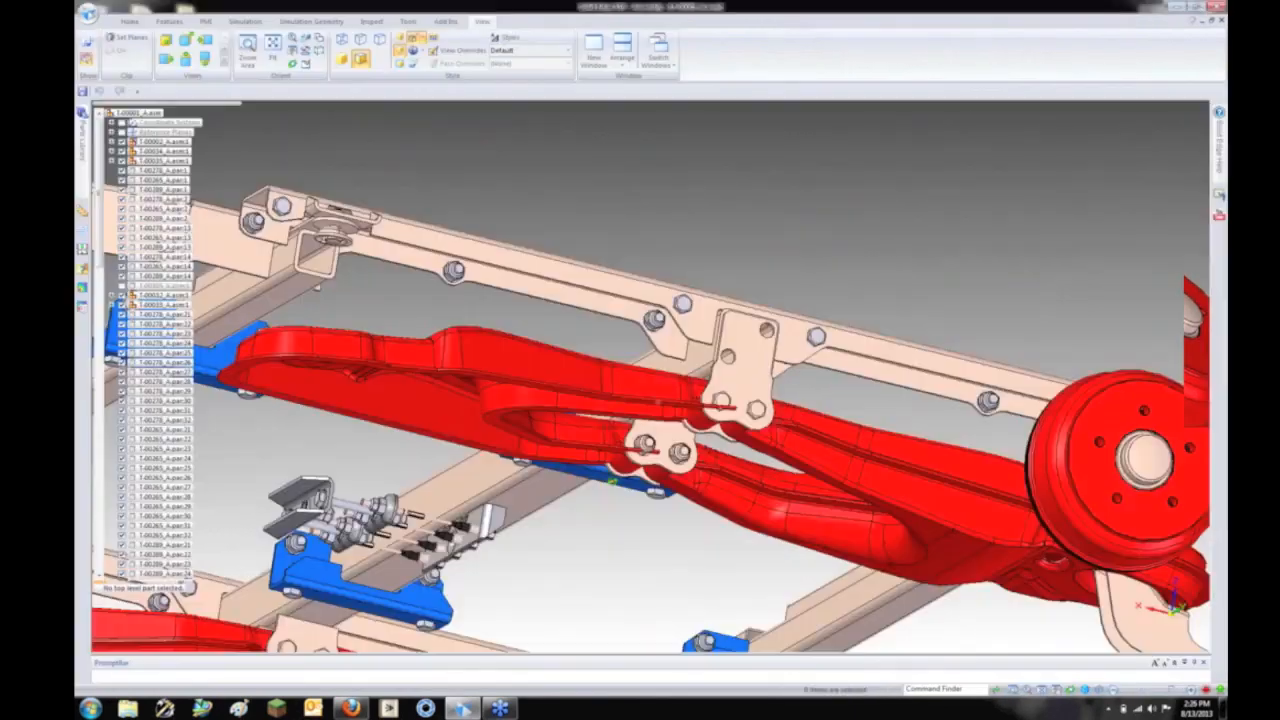
middle_drag(613, 481, 666, 531)
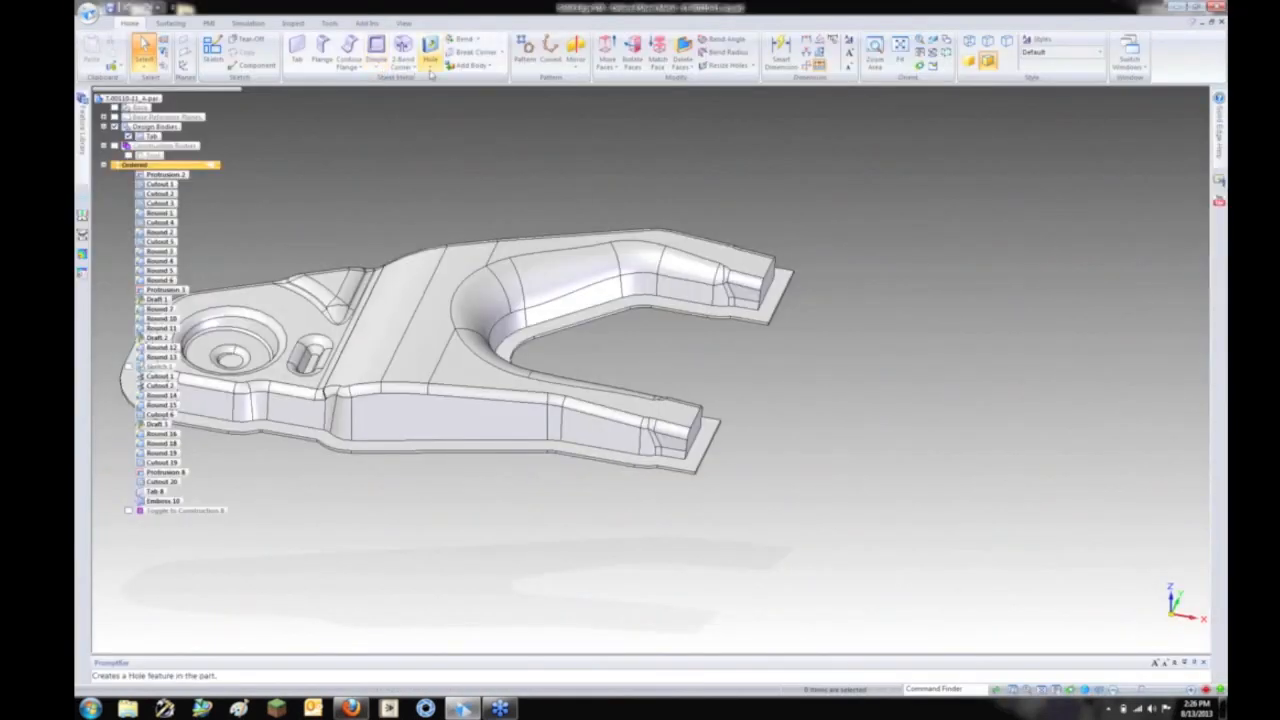
click(430, 63)
click(459, 110)
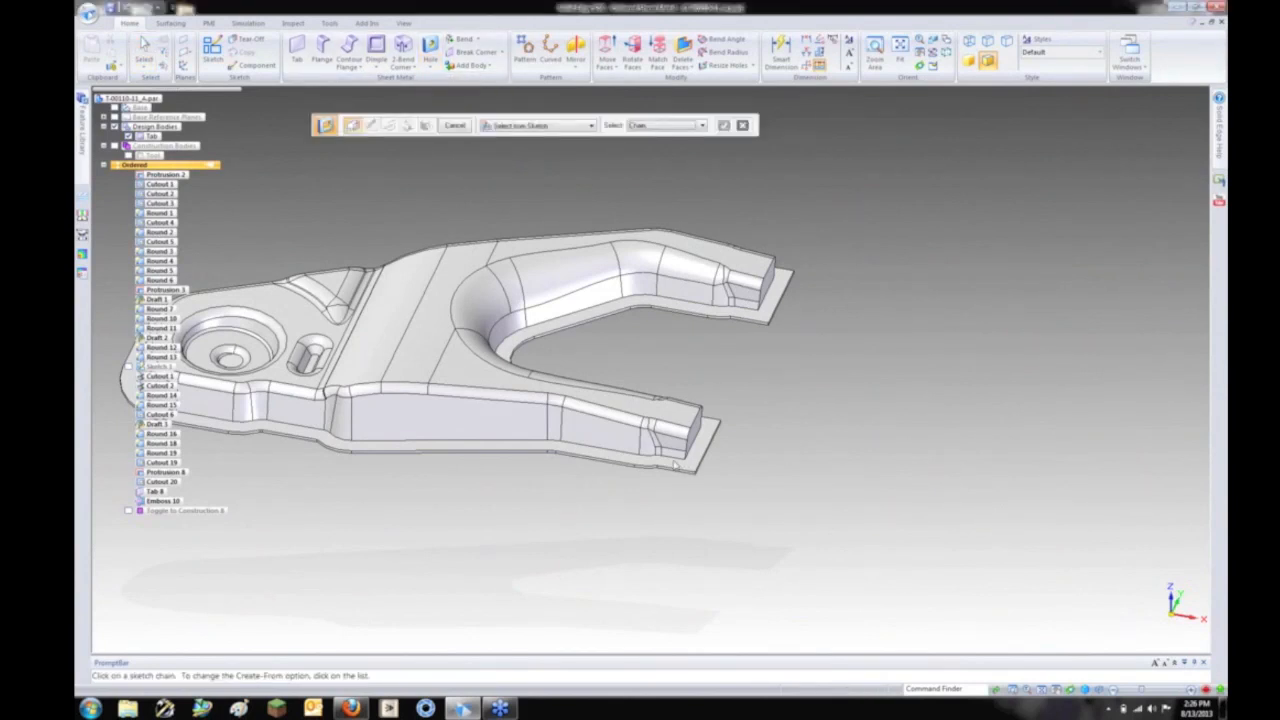
click(540, 126)
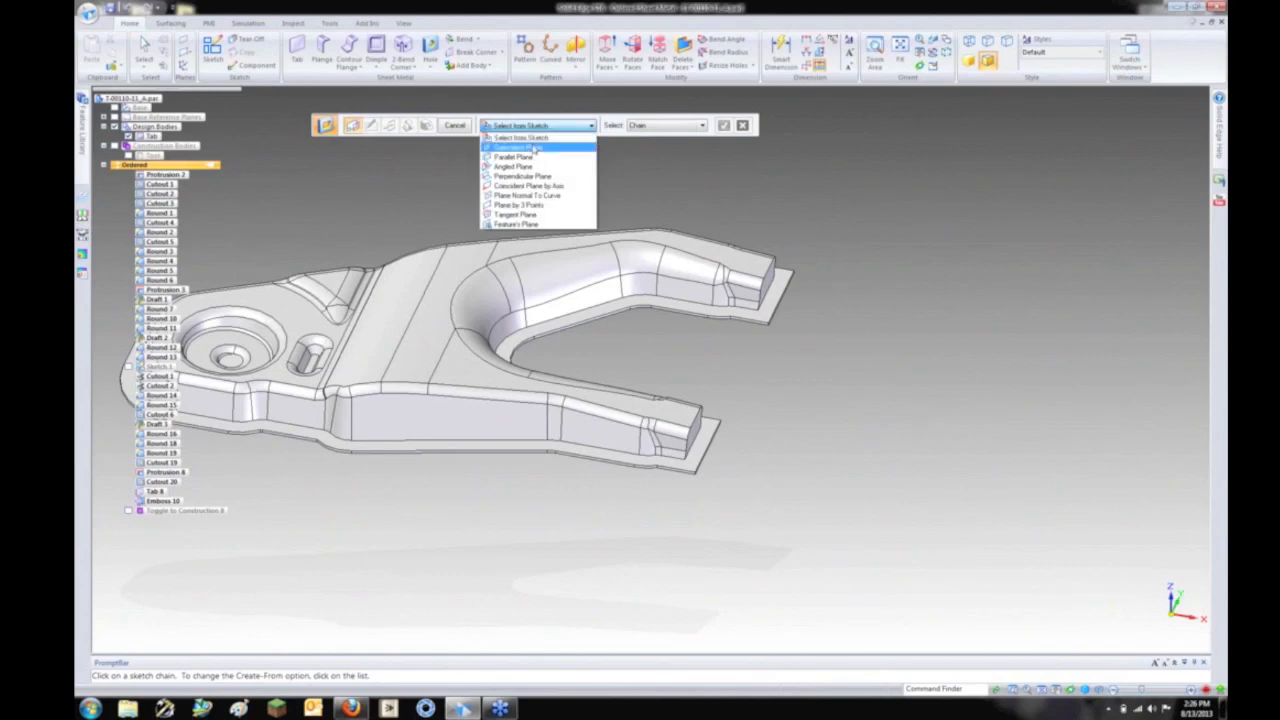
click(535, 146)
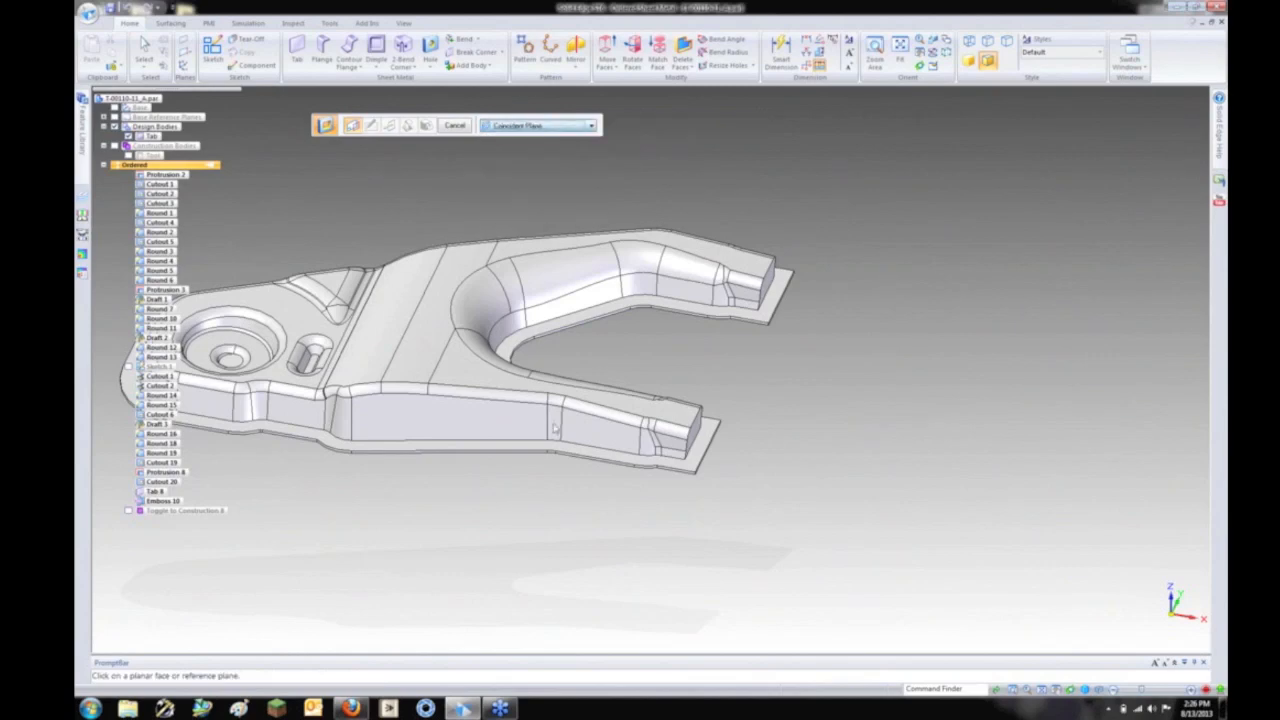
click(613, 452)
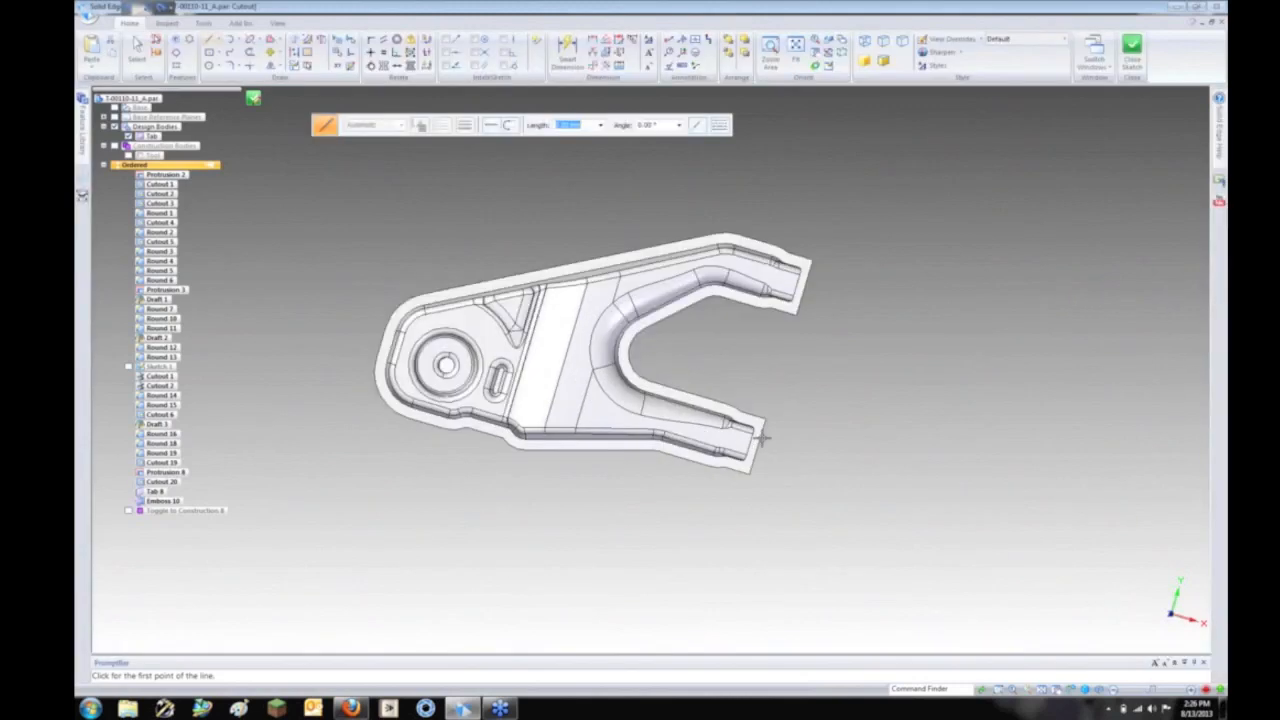
Step: Include the outer flange edges and the inner embossed edges around the nearer fork end in the cutout sketch, without an offset
scroll(765, 439, up, 5)
click(324, 193)
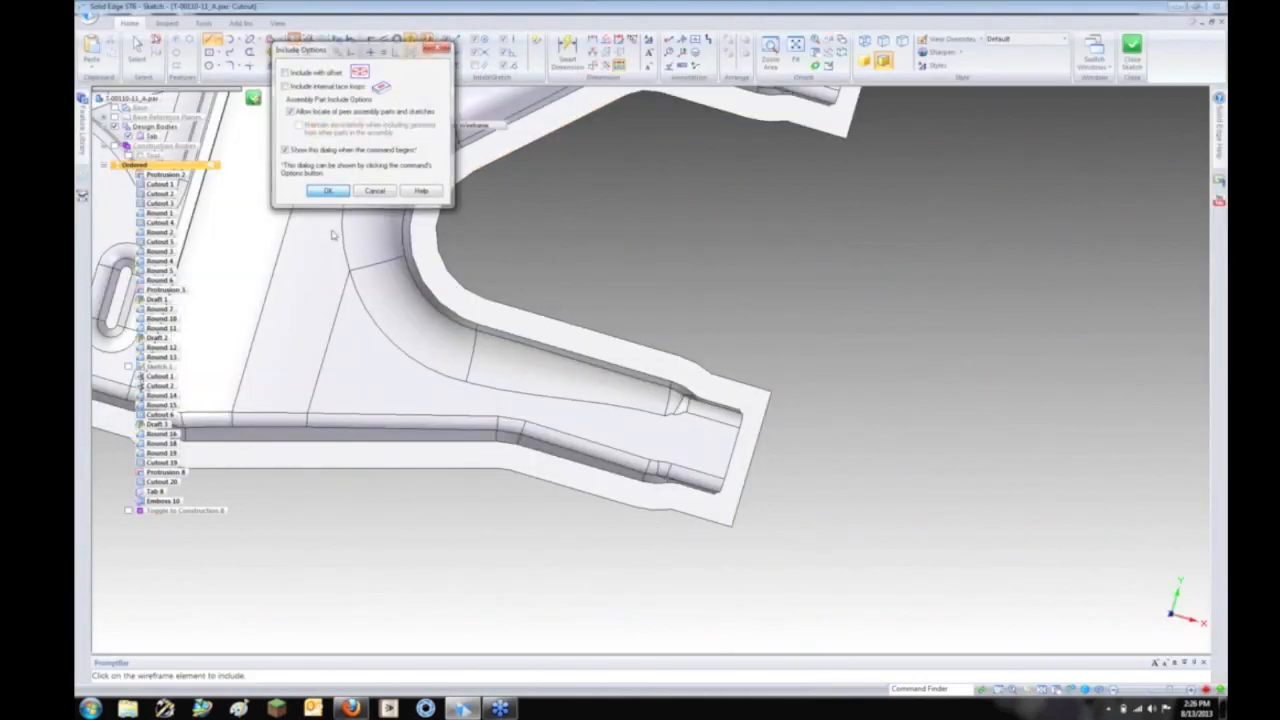
click(685, 517)
click(760, 445)
click(705, 372)
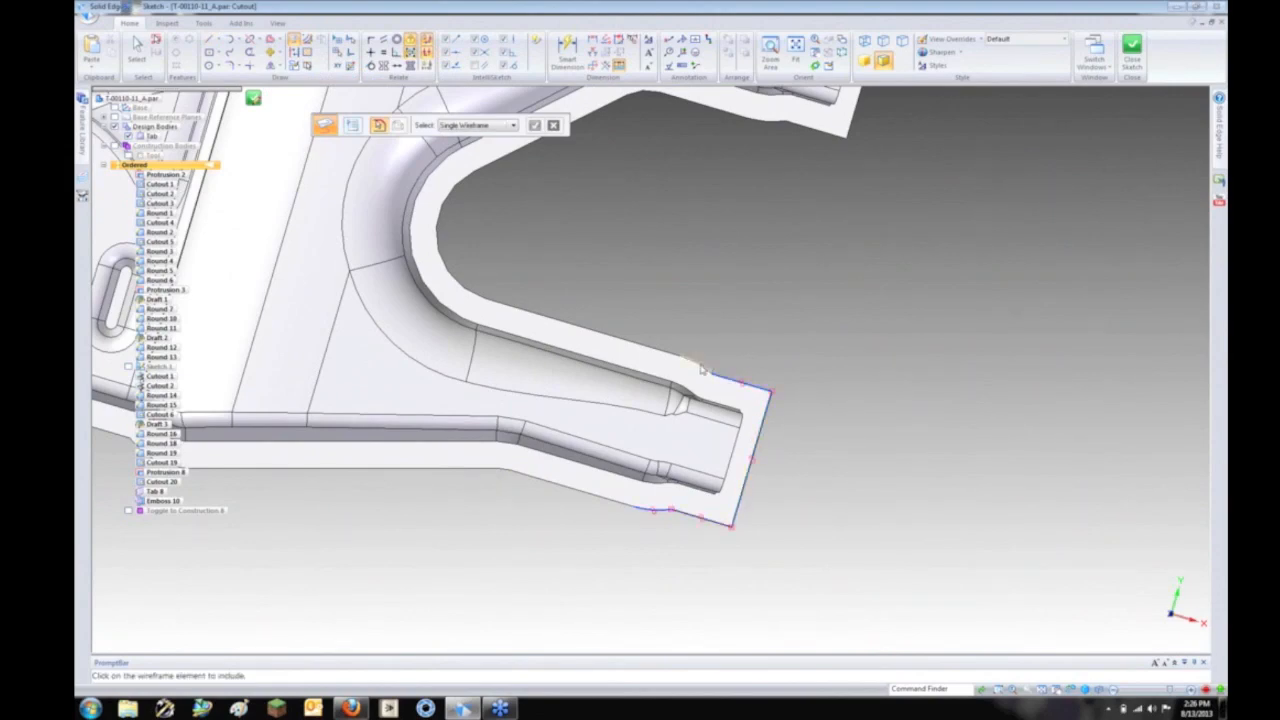
click(727, 400)
middle_drag(791, 486, 784, 477)
click(721, 468)
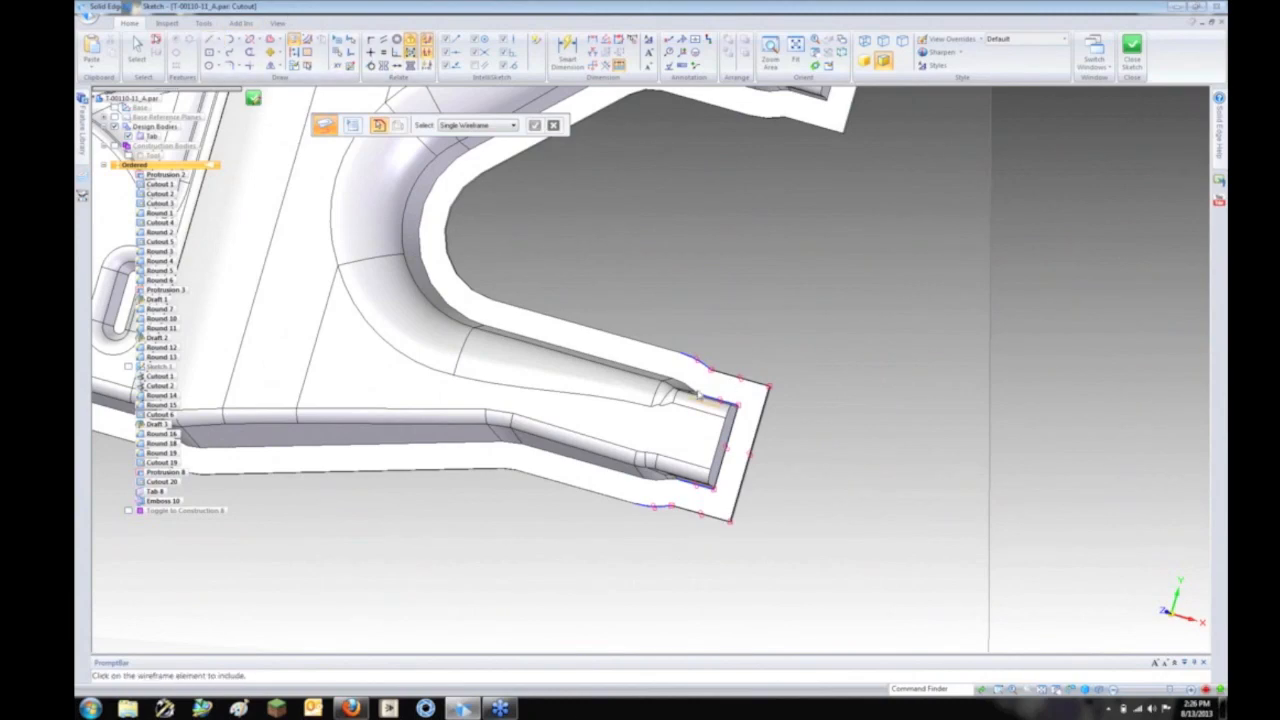
Step: Draw a line across the flange on the fork end's inner side, joining the included outer edge to the included inner edge
scroll(699, 395, up, 3)
scroll(712, 397, up, 5)
key(l)
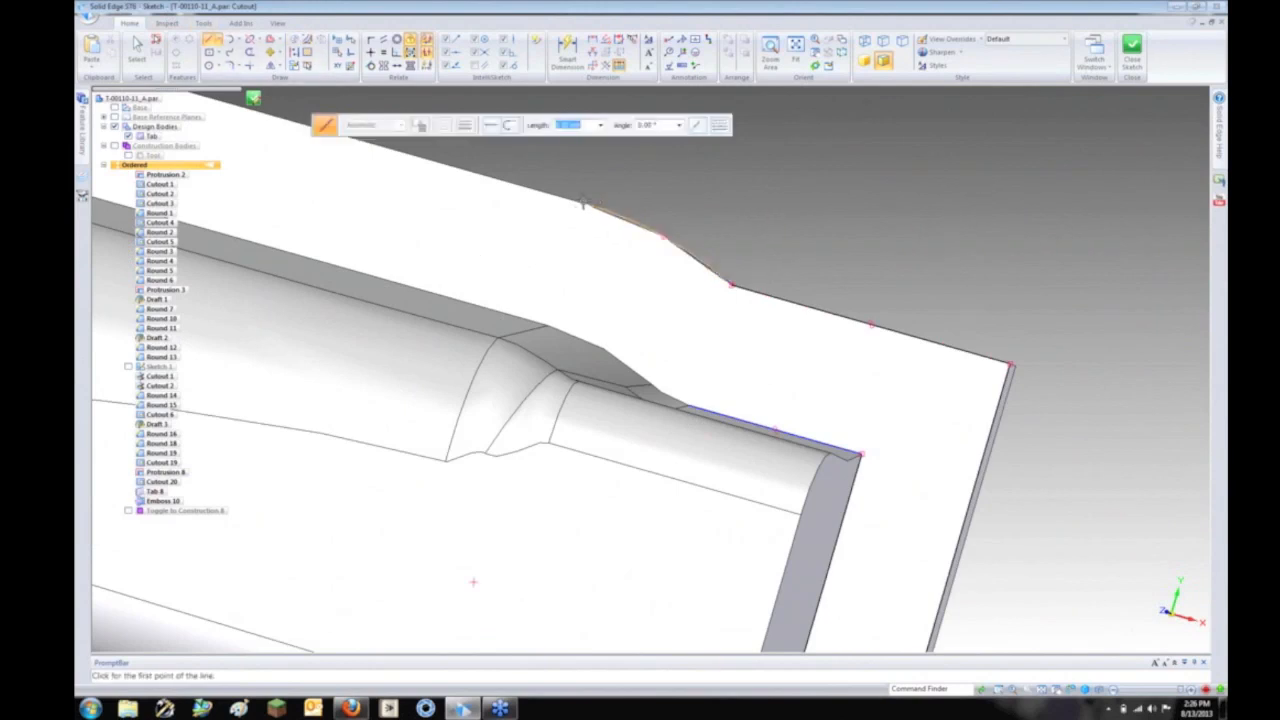
click(585, 204)
click(688, 377)
right_click(662, 353)
Step: Draw the matching line across the flange on the fork end's outer side to close the profile, and finish the sketch
scroll(662, 353, down, 2)
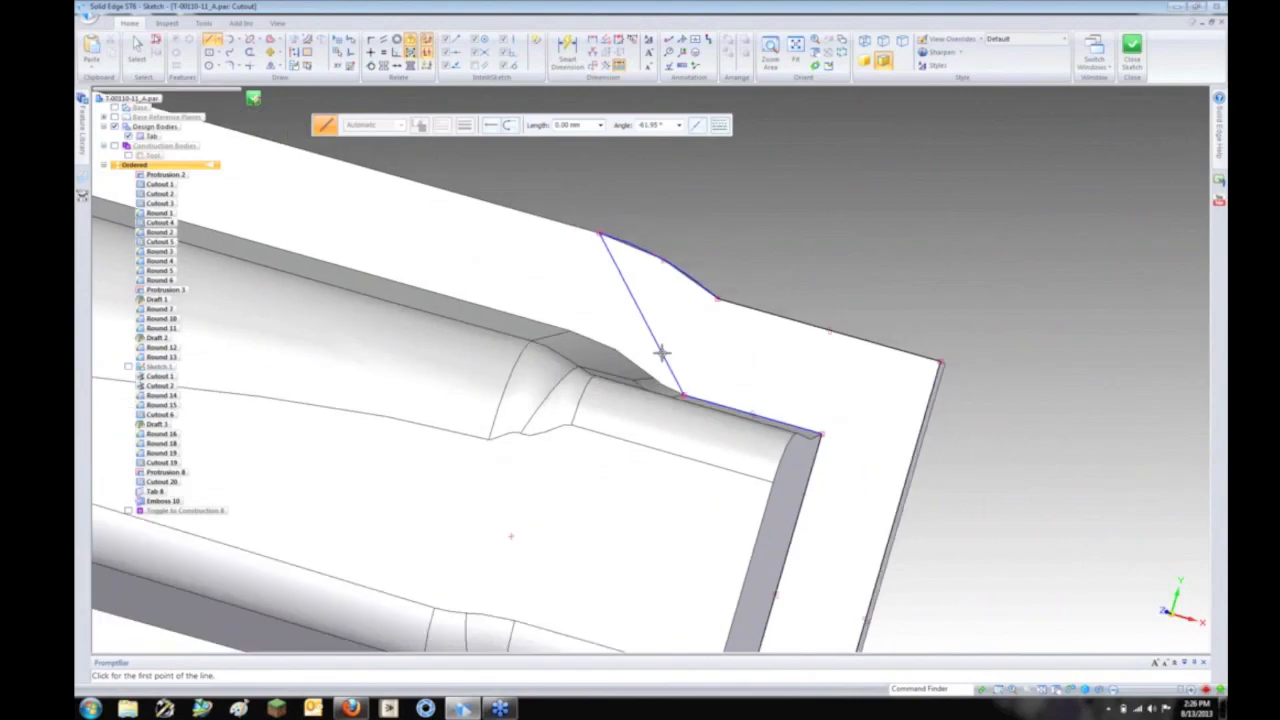
shift+middle_drag(735, 402, 763, 120)
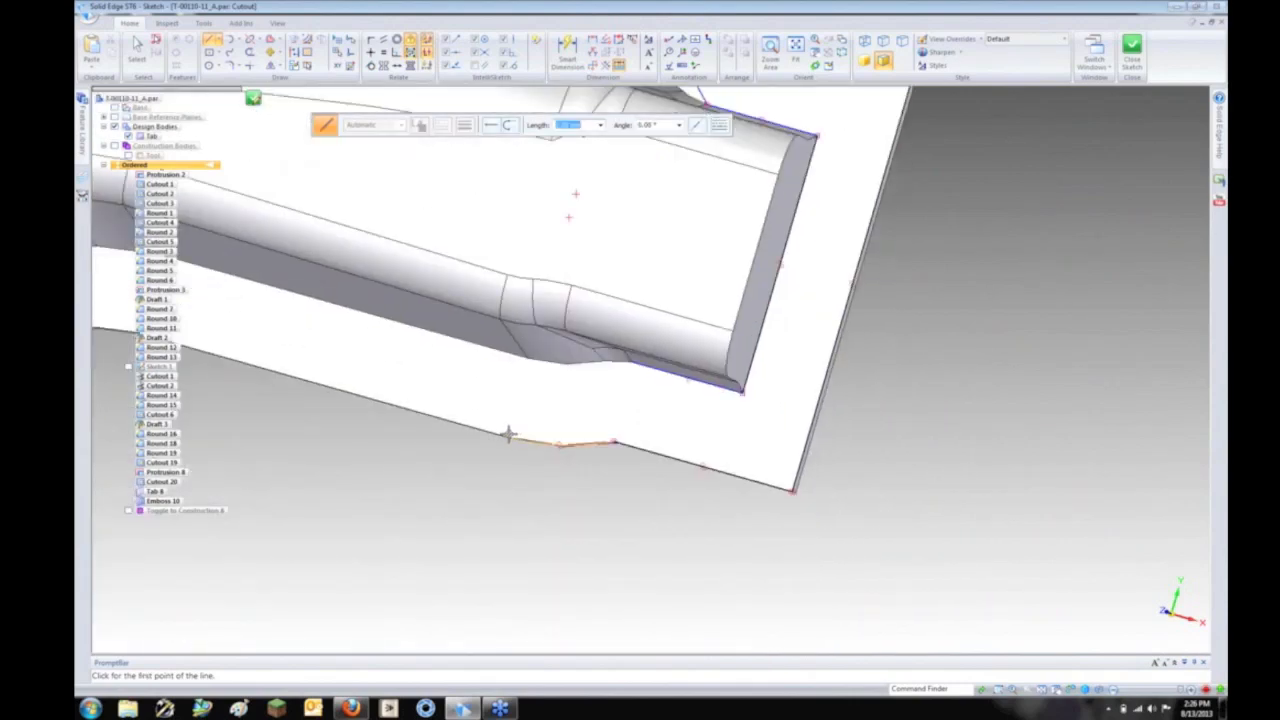
click(504, 435)
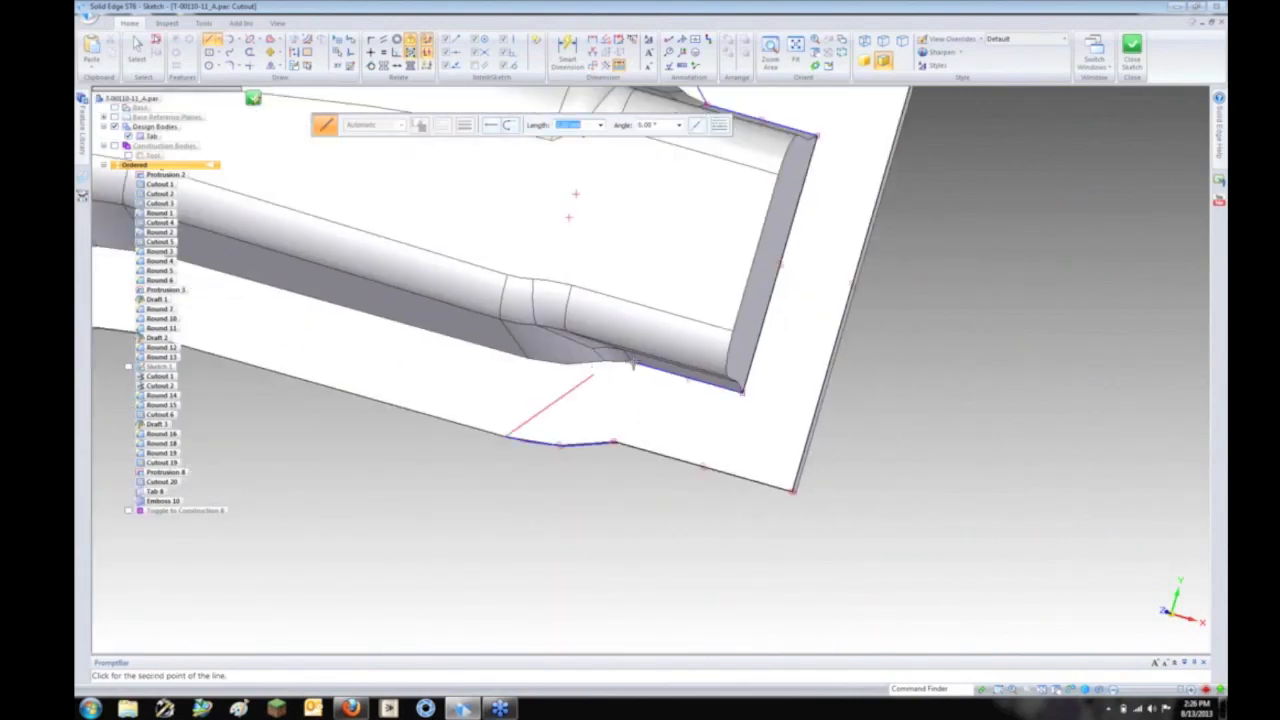
click(649, 397)
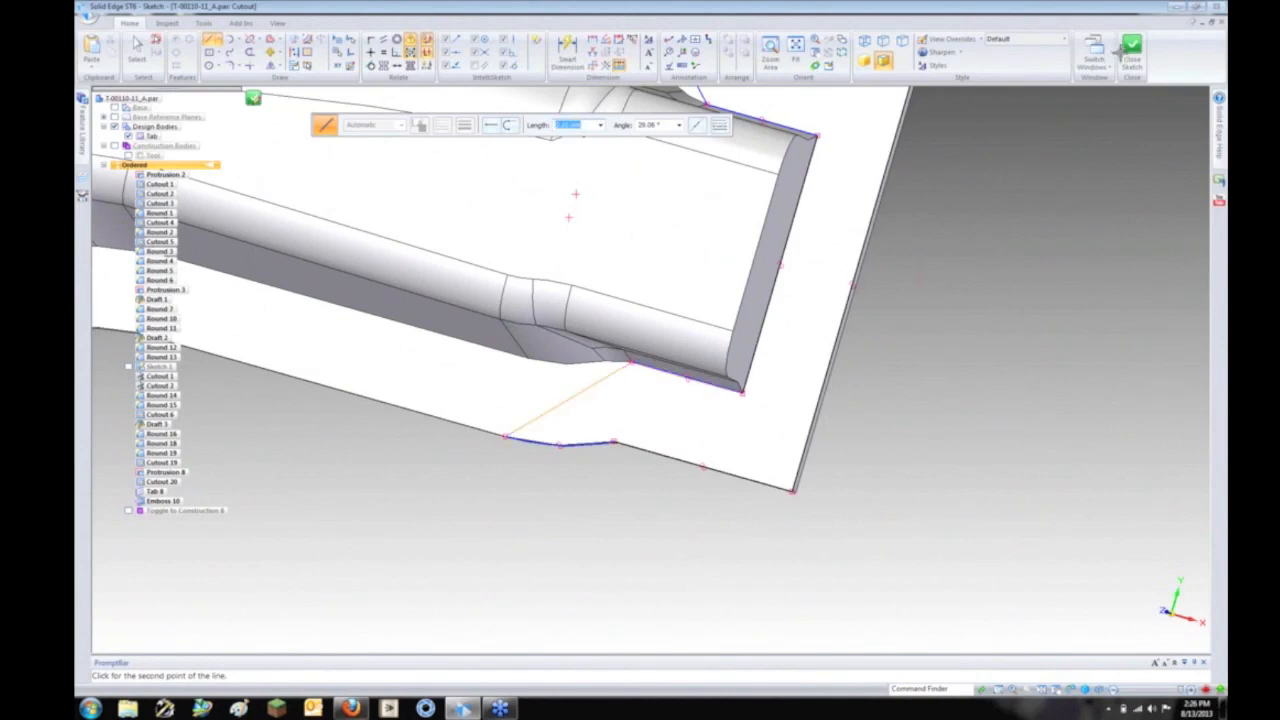
click(253, 98)
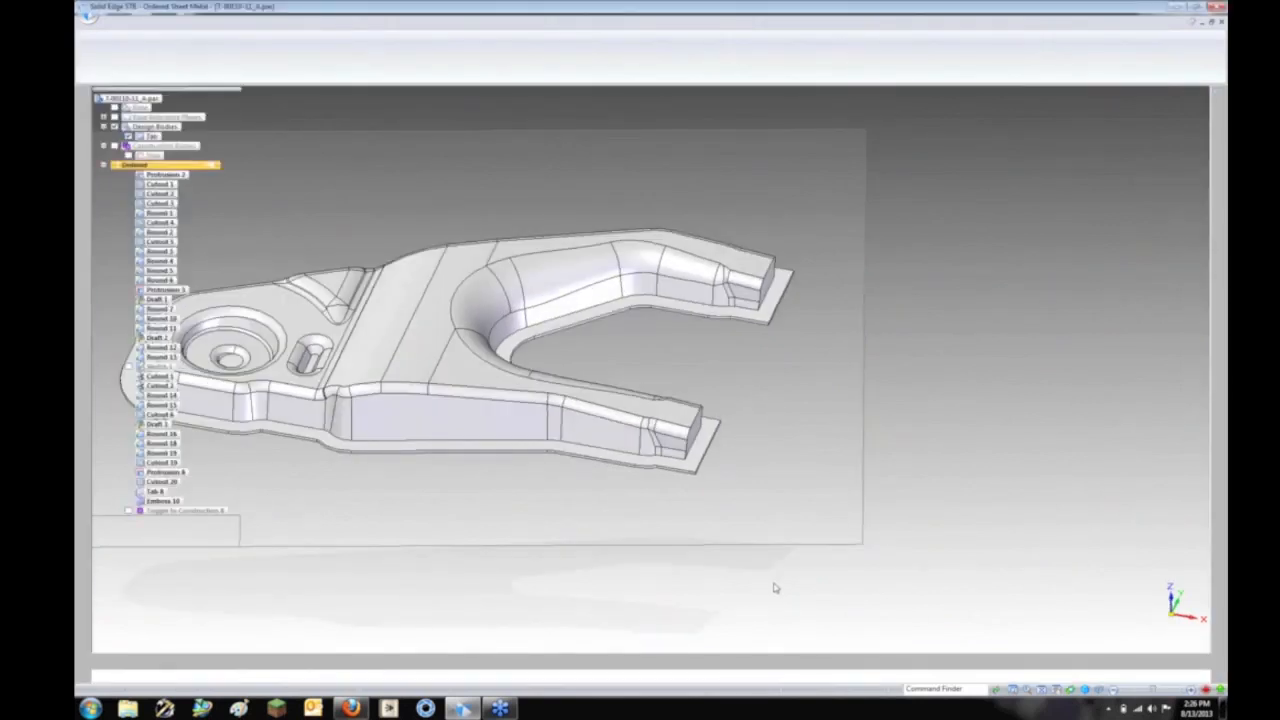
Step: Finish the cutout that trims the flange around the arm's front fork tip, and close the part to return to the assembly
click(762, 621)
click(456, 125)
click(456, 125)
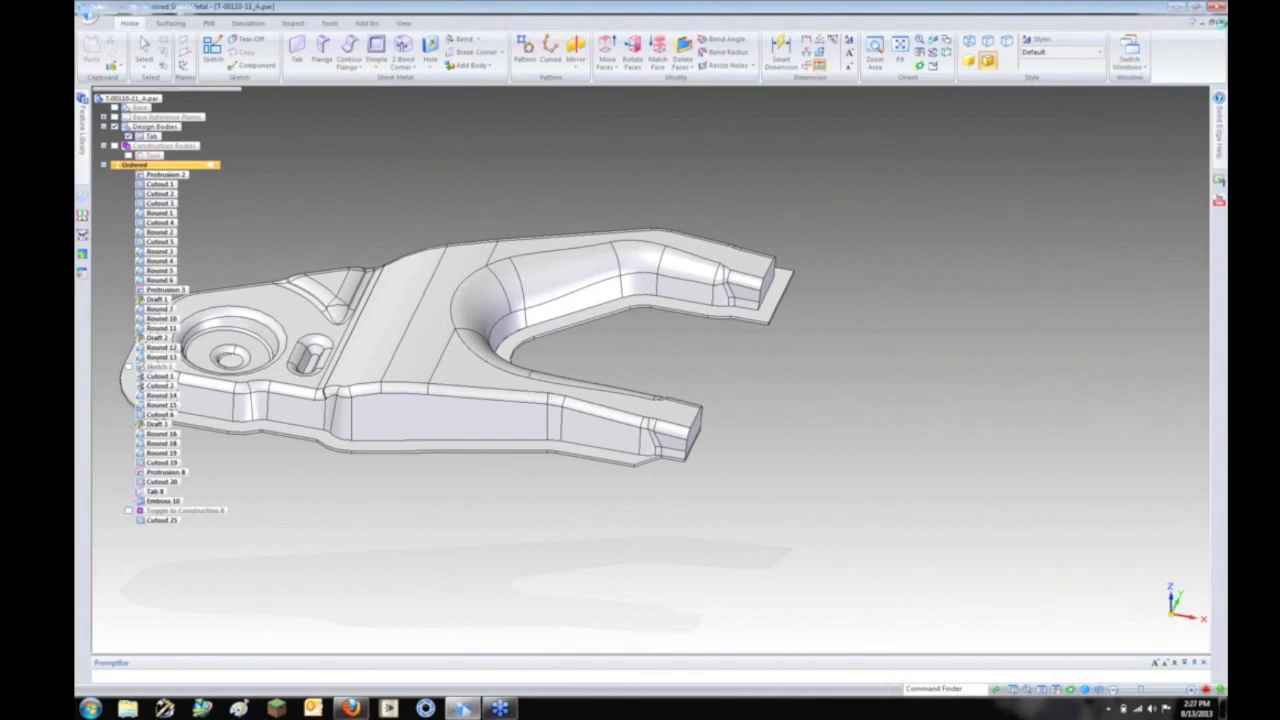
click(1221, 27)
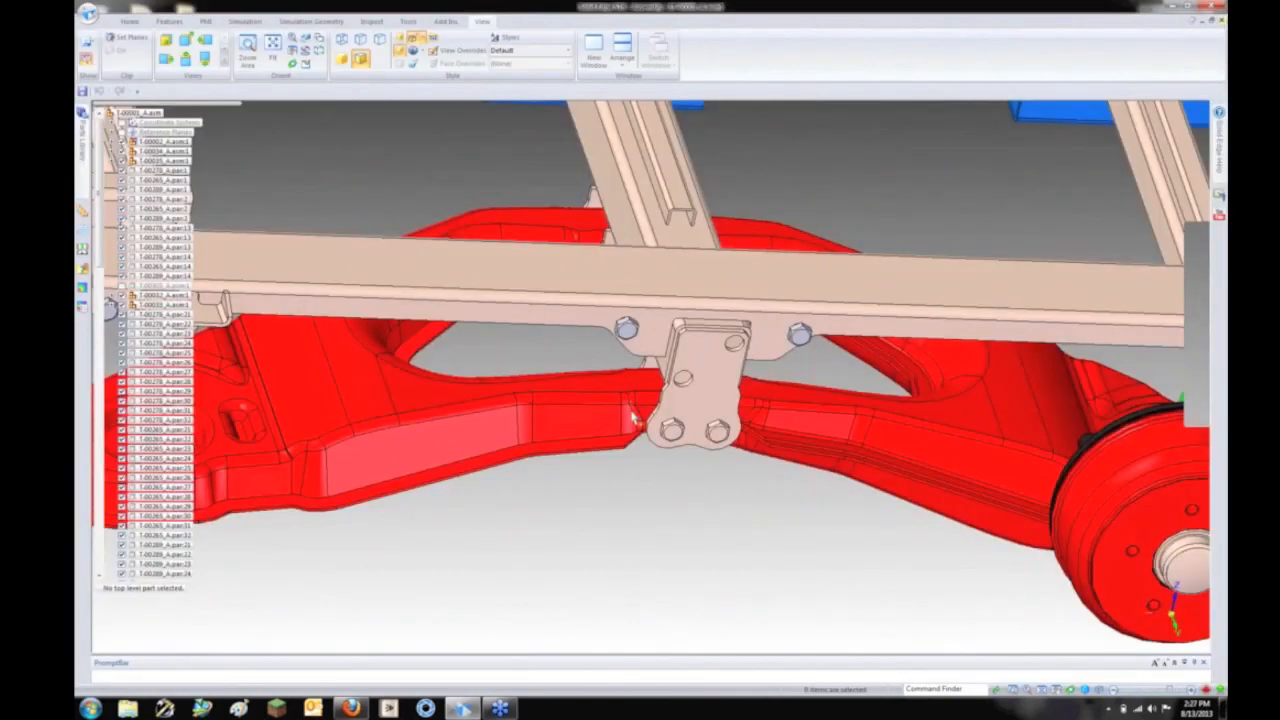
Step: Open the blue bracket nearest the four-bolt end plate of the trailer frame for editing
scroll(638, 470, up, 2)
middle_drag(640, 491, 791, 498)
scroll(807, 468, down, 5)
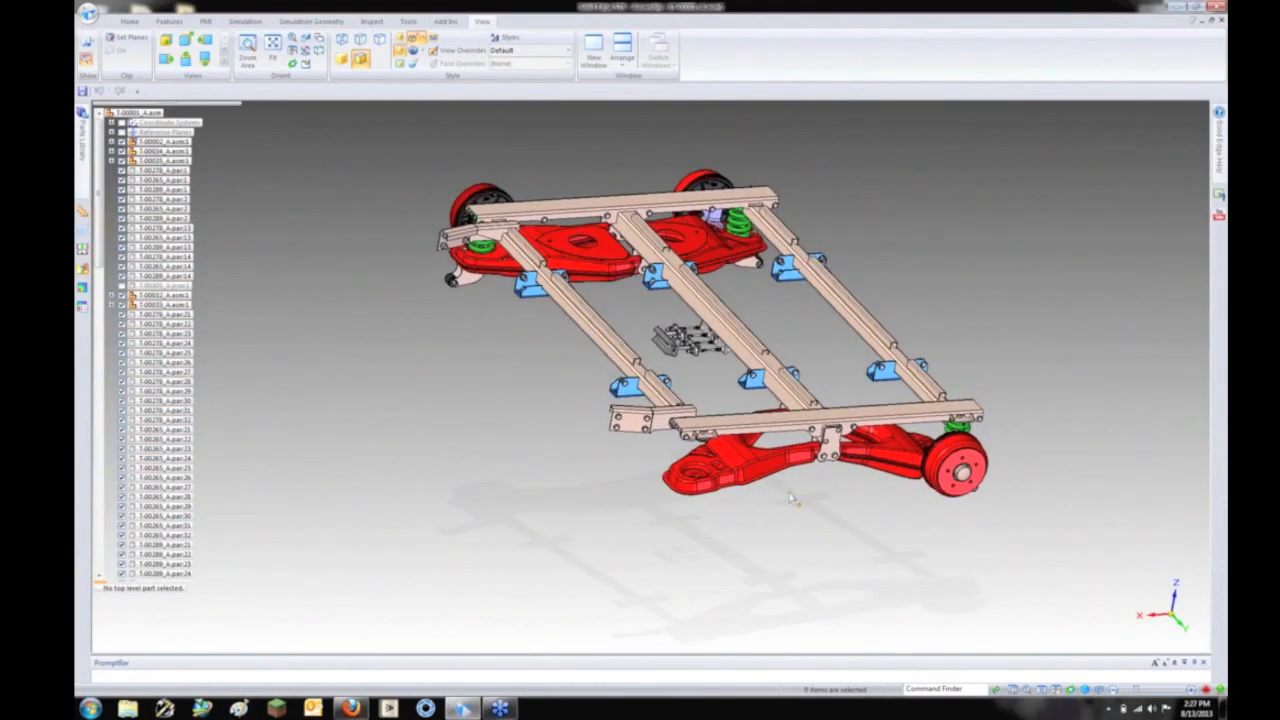
scroll(790, 497, up, 3)
scroll(790, 497, down, 4)
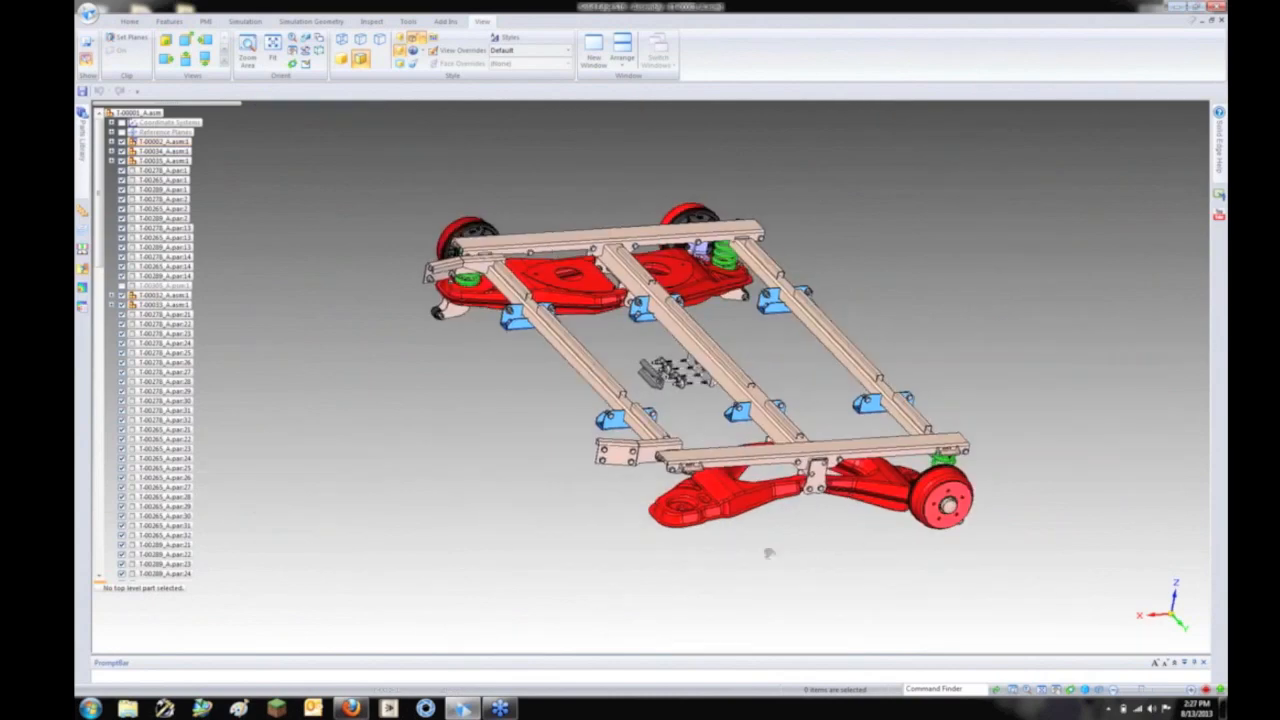
scroll(604, 470, up, 2)
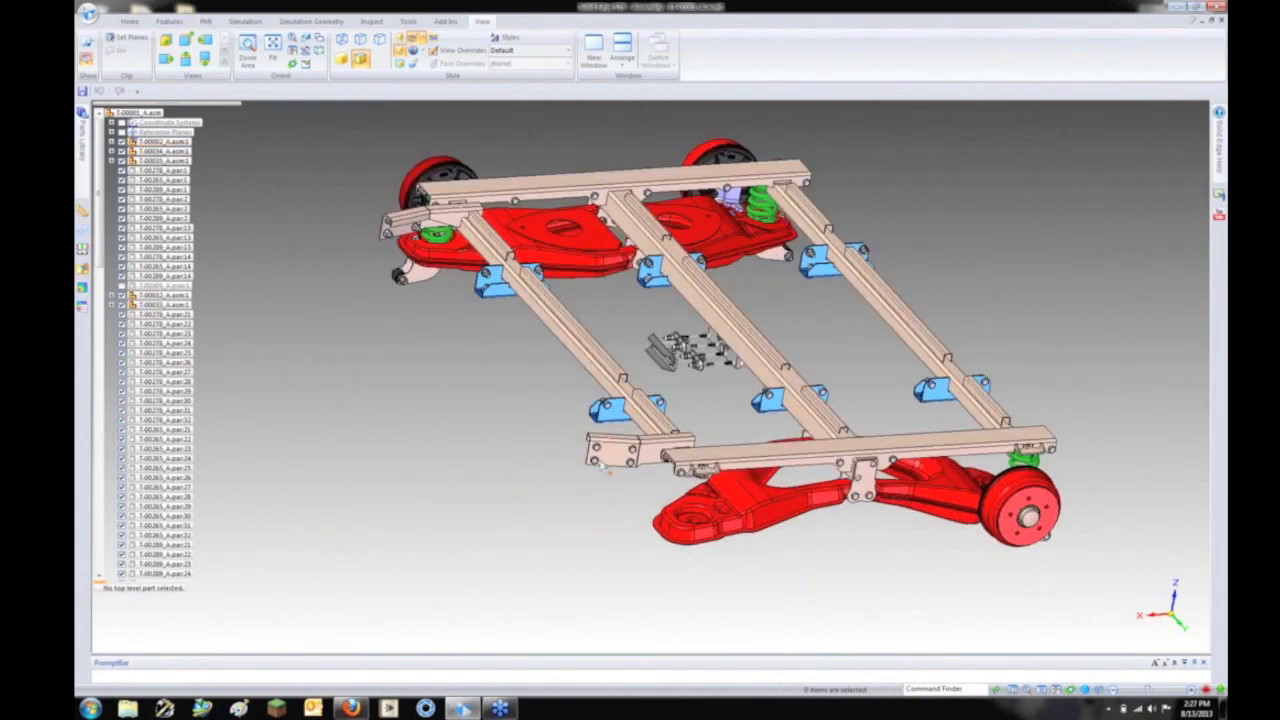
scroll(604, 470, up, 2)
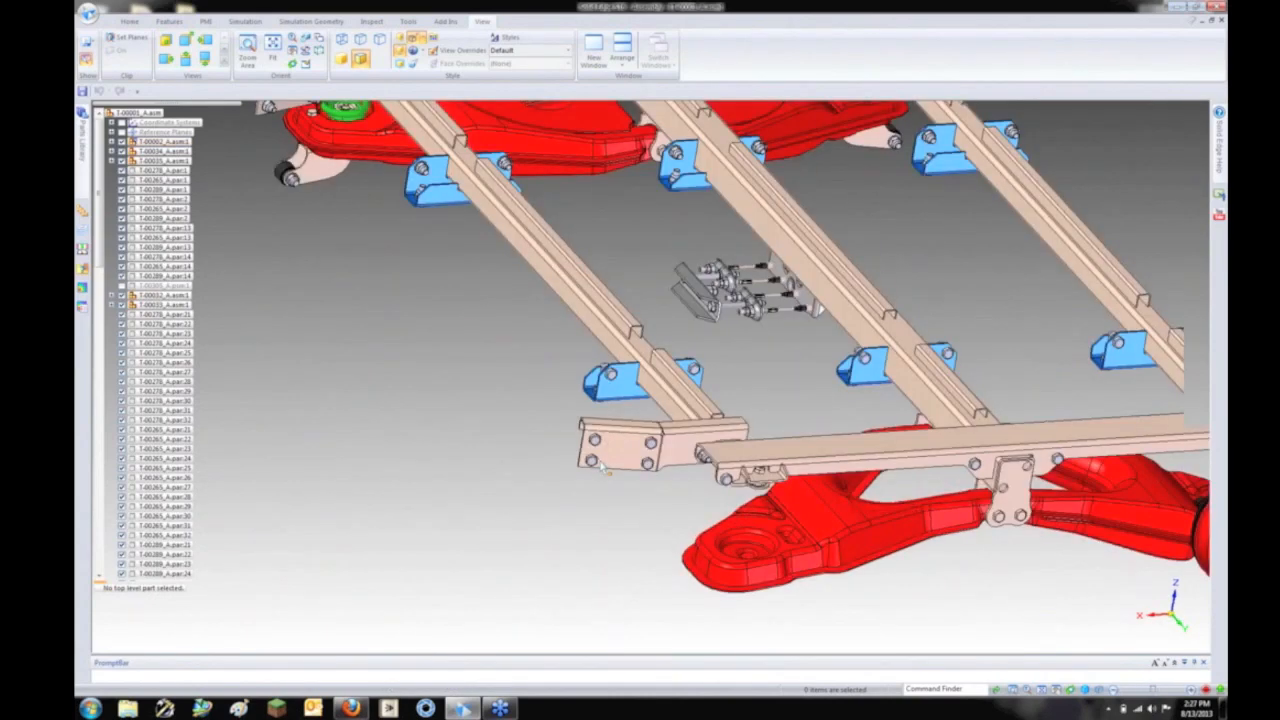
right_click(628, 396)
click(687, 513)
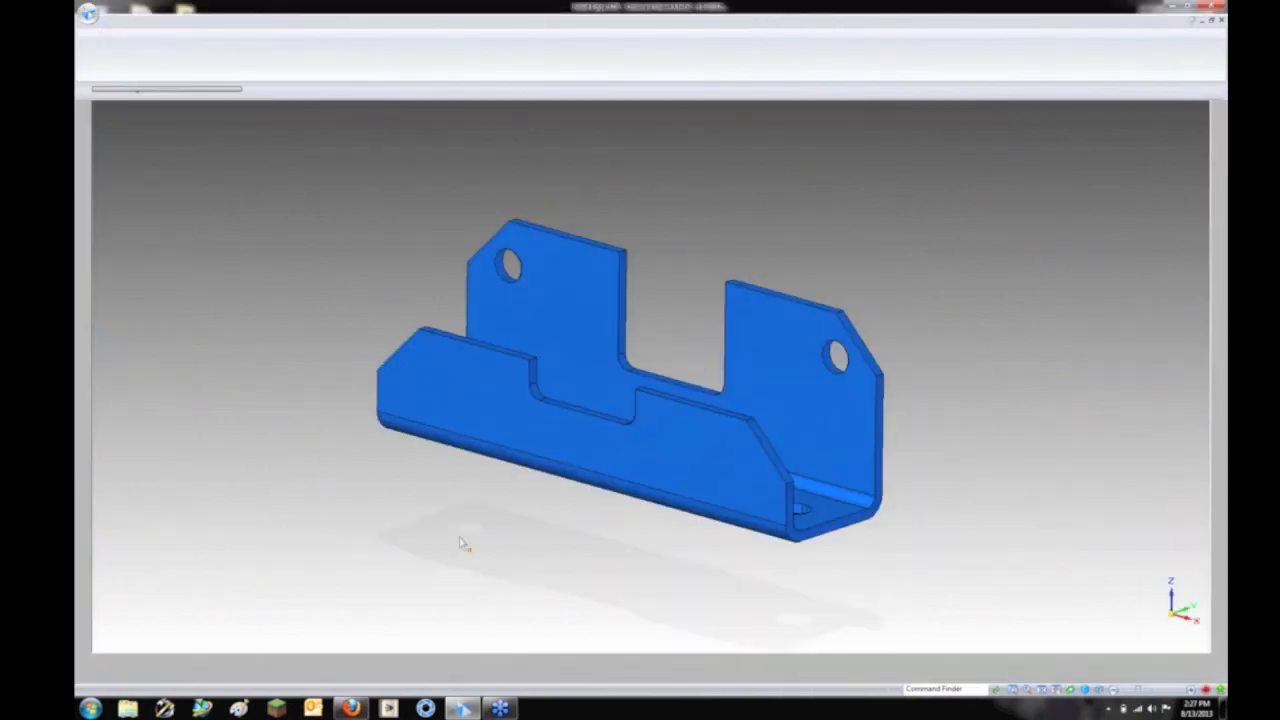
Step: Unbend both long bends of the bracket so that it lies flat
middle_drag(480, 549, 676, 522)
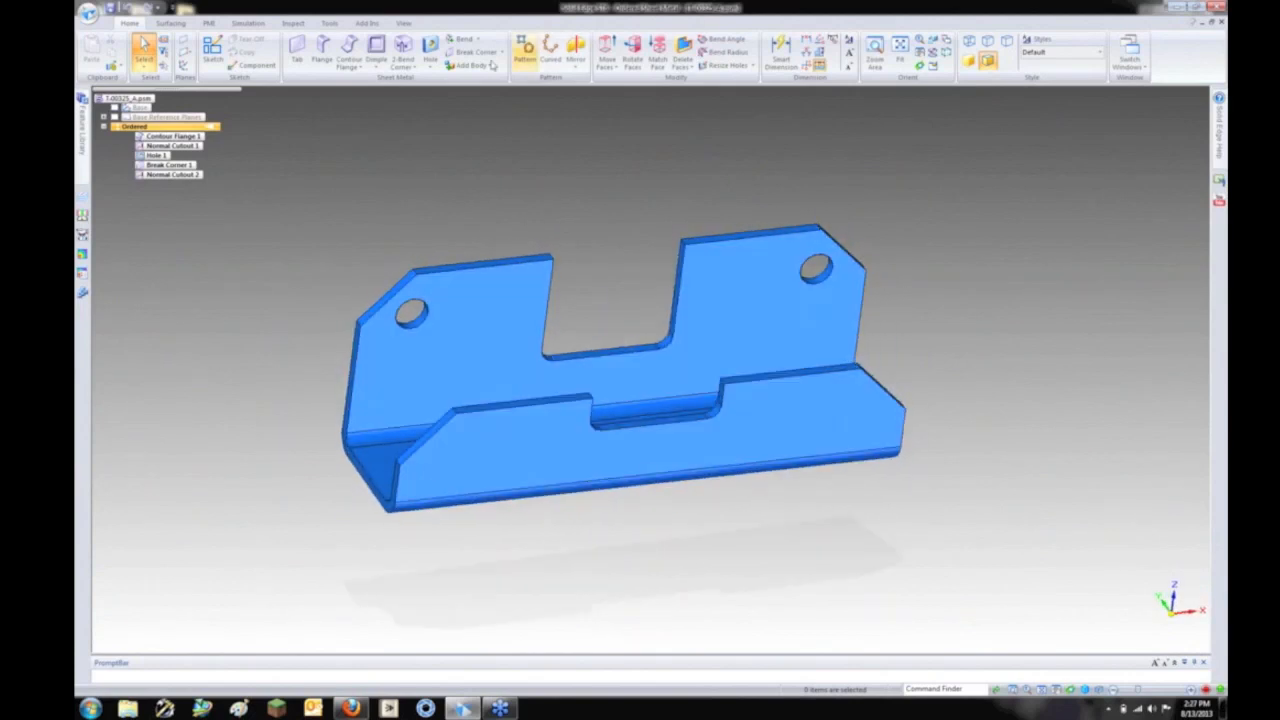
click(474, 40)
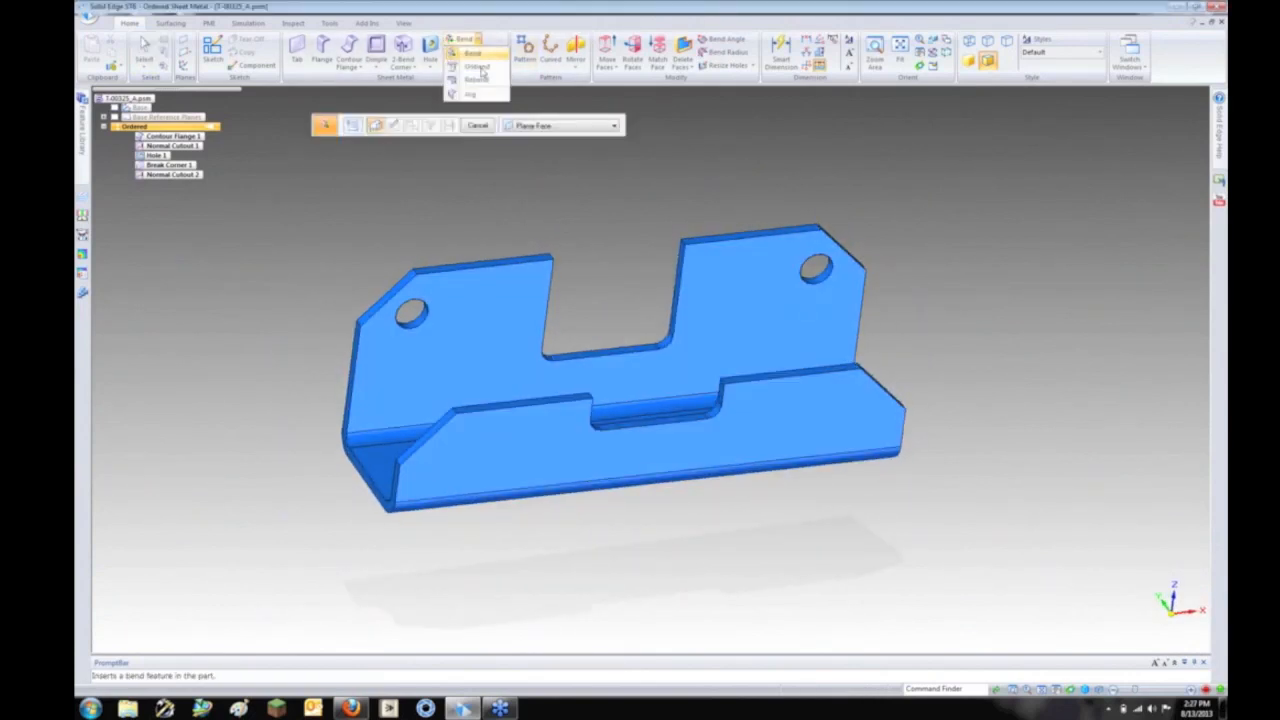
click(383, 450)
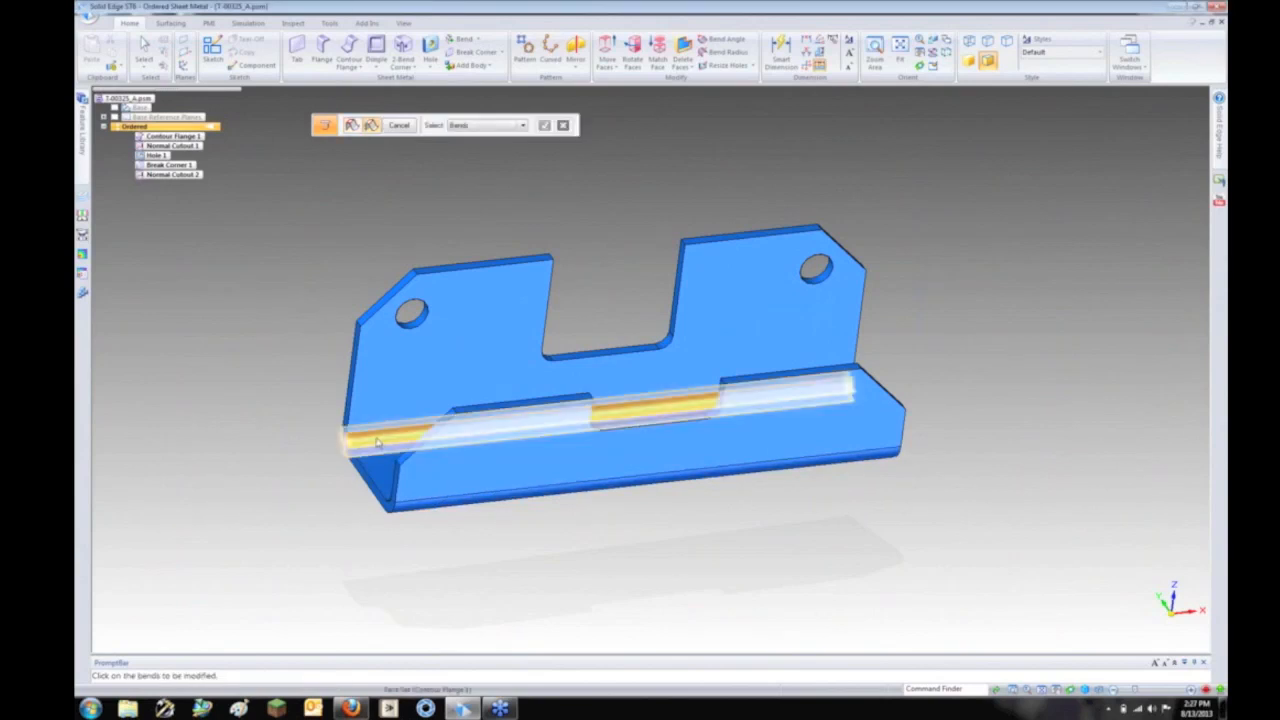
click(428, 505)
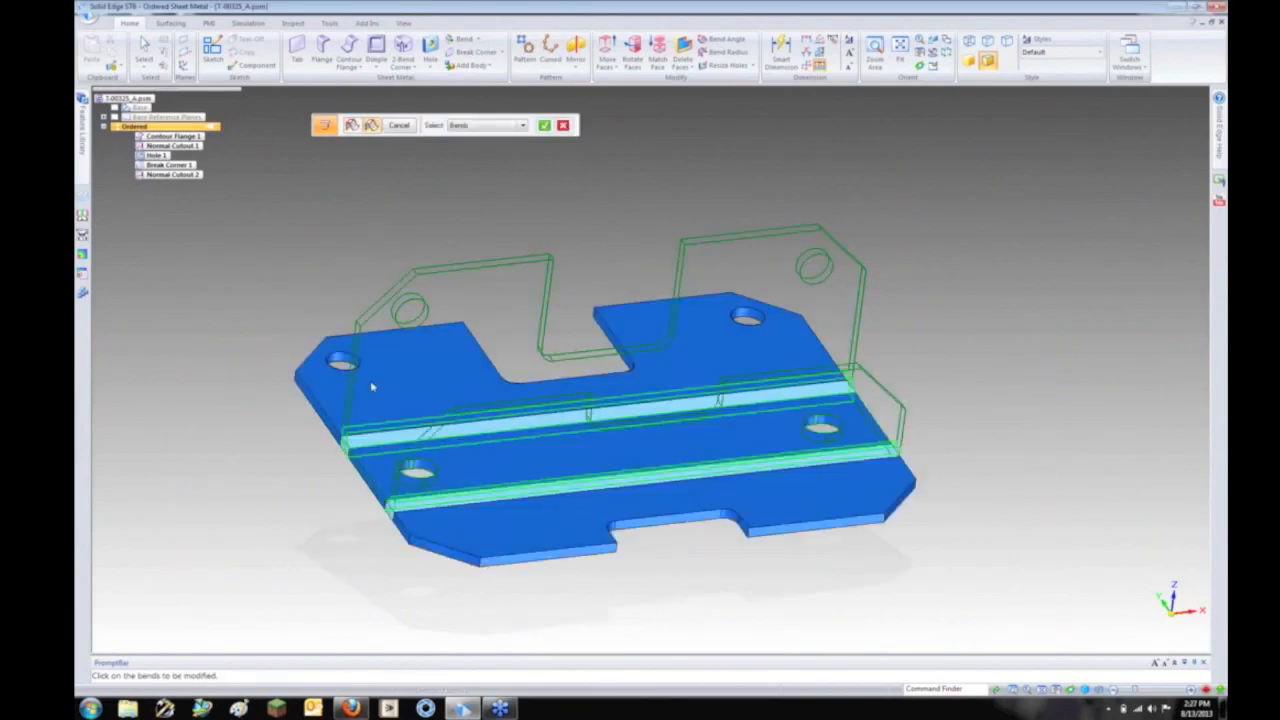
right_click(348, 236)
Step: Start a Bead on the flattened bracket's middle face and sketch a vertical line crossing both bends left of the notches
click(375, 67)
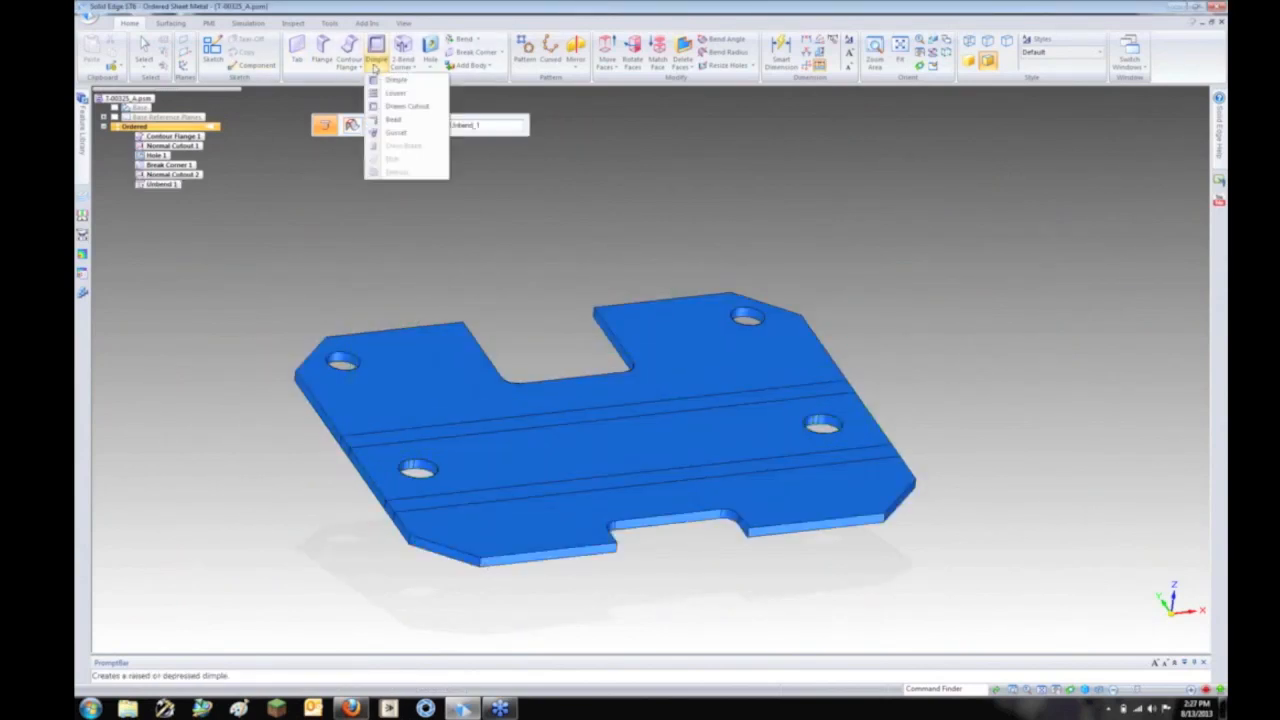
click(397, 121)
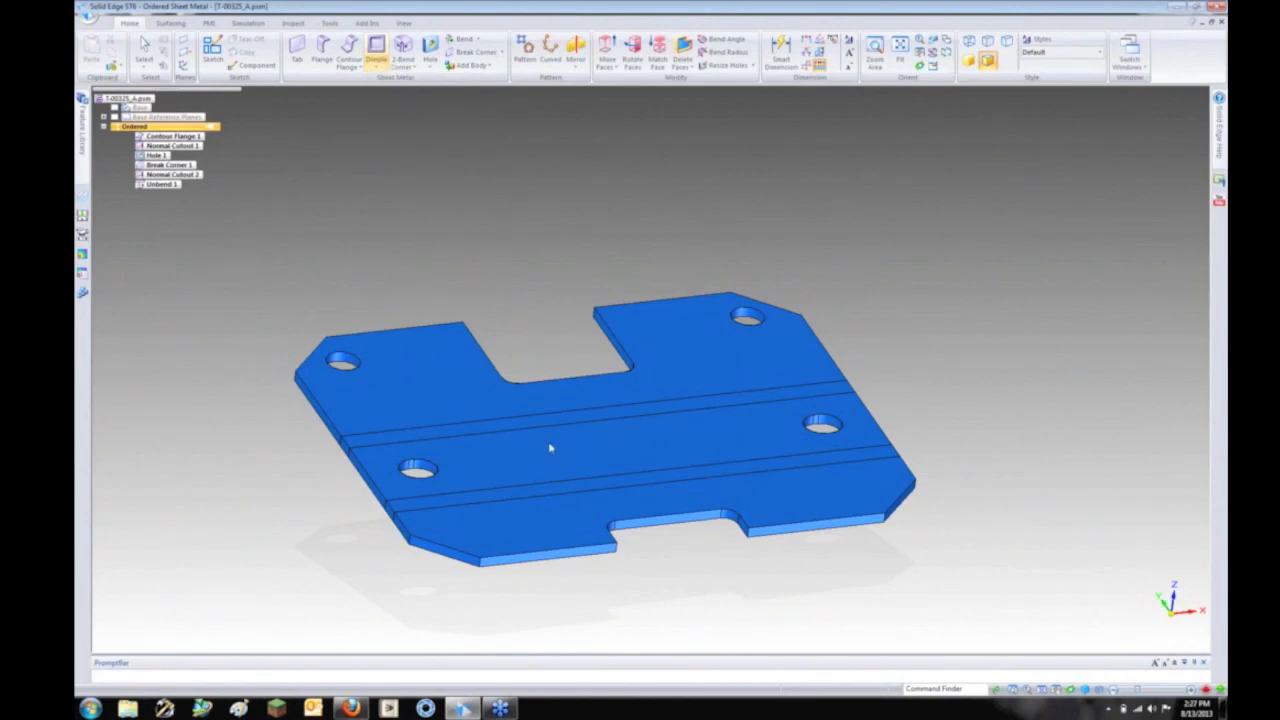
click(608, 445)
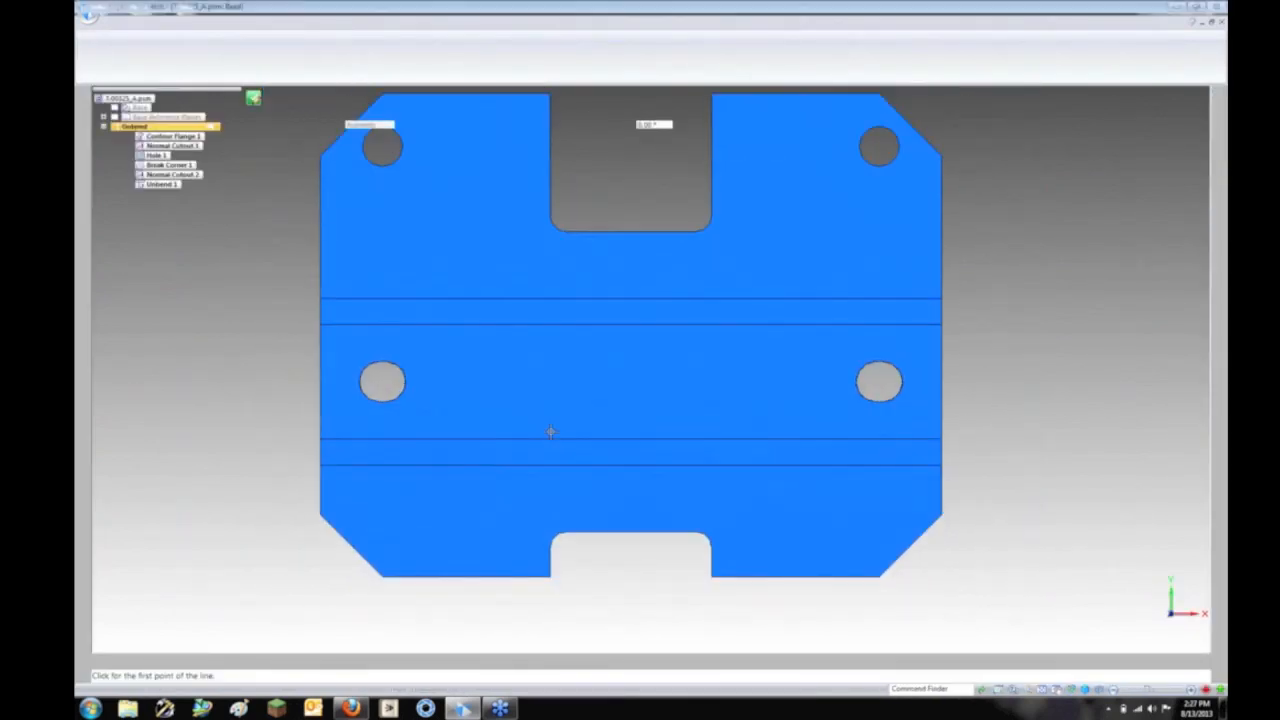
click(492, 478)
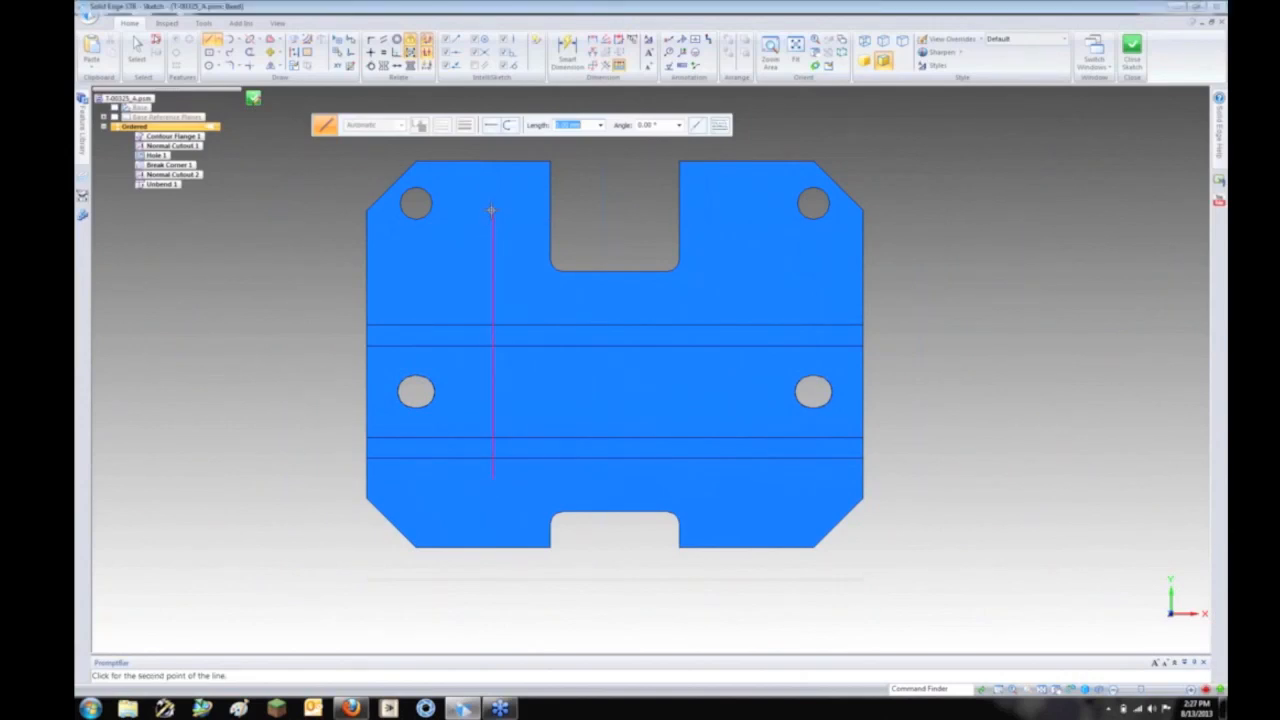
click(492, 211)
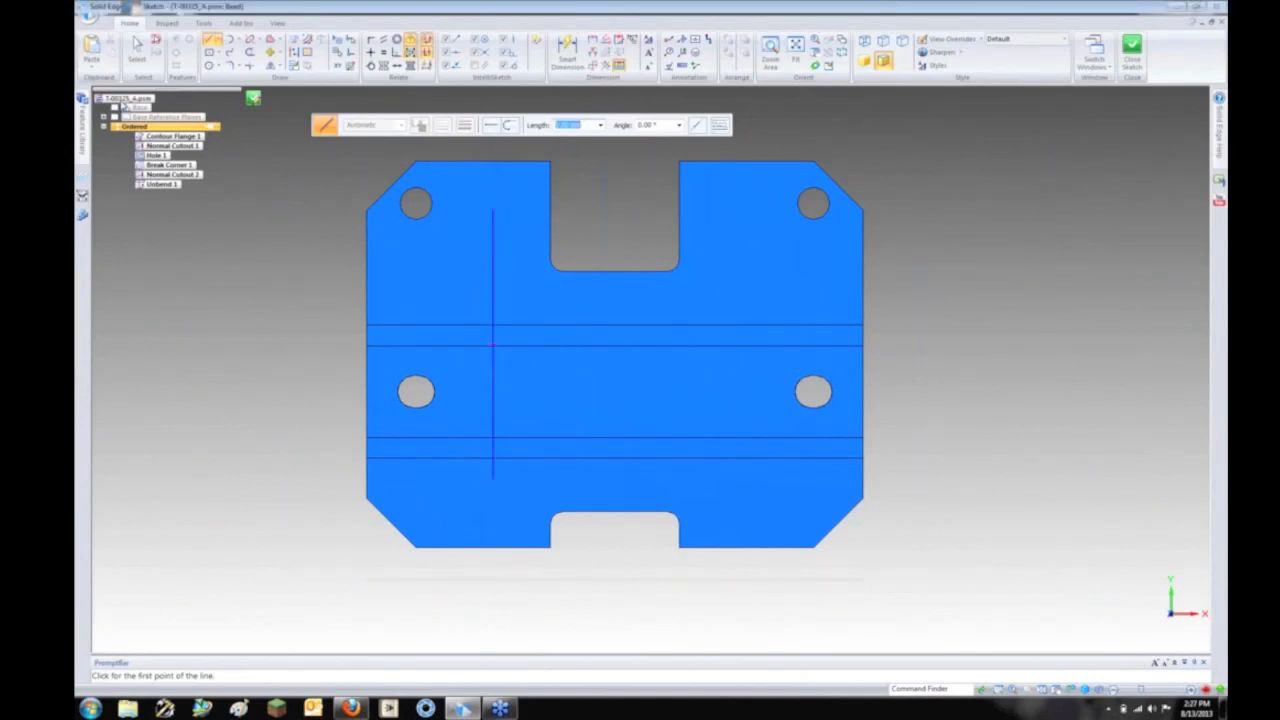
key(Escape)
Step: Mirror the bead line about the bracket's vertical centre, keeping the original, and create the beads from both lines
click(495, 249)
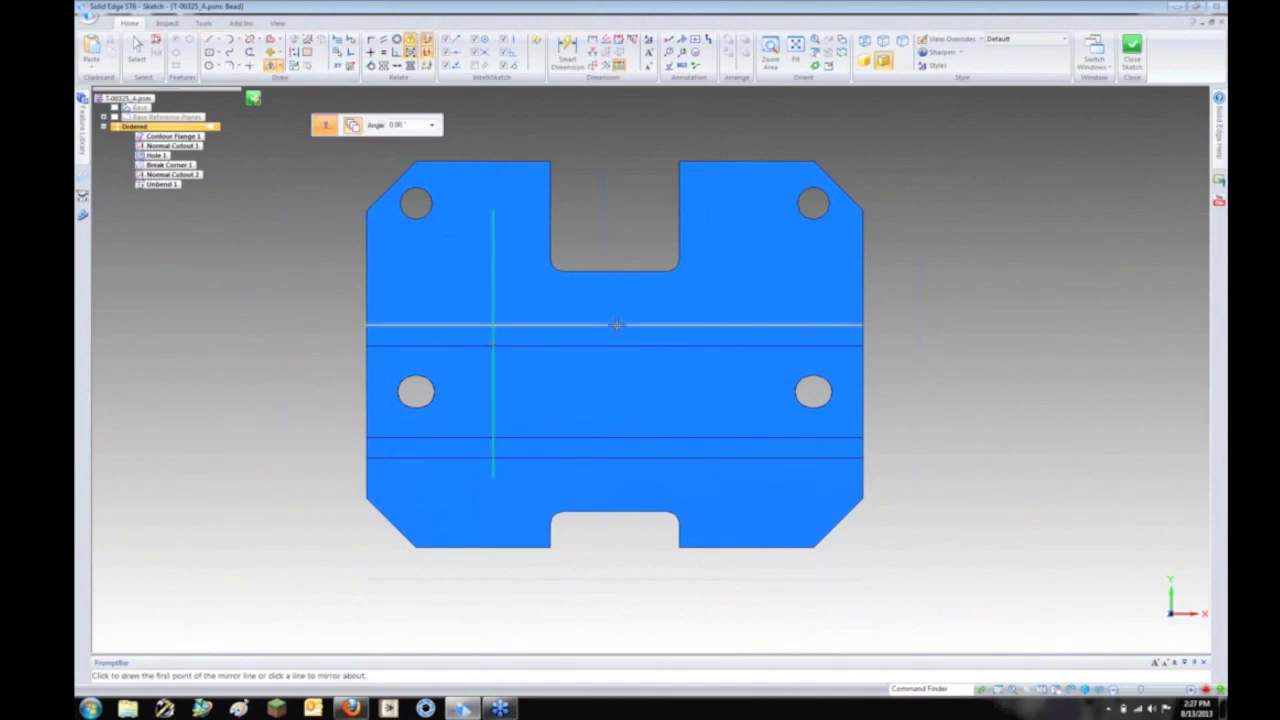
click(617, 325)
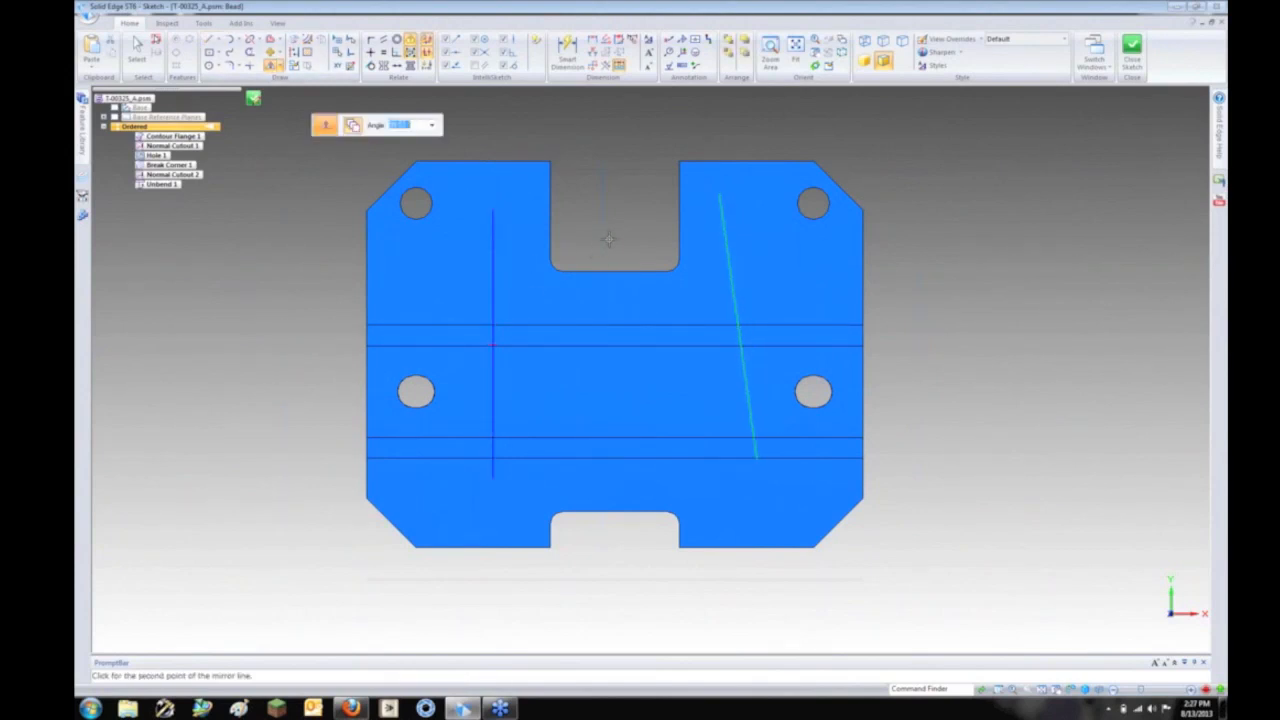
click(613, 230)
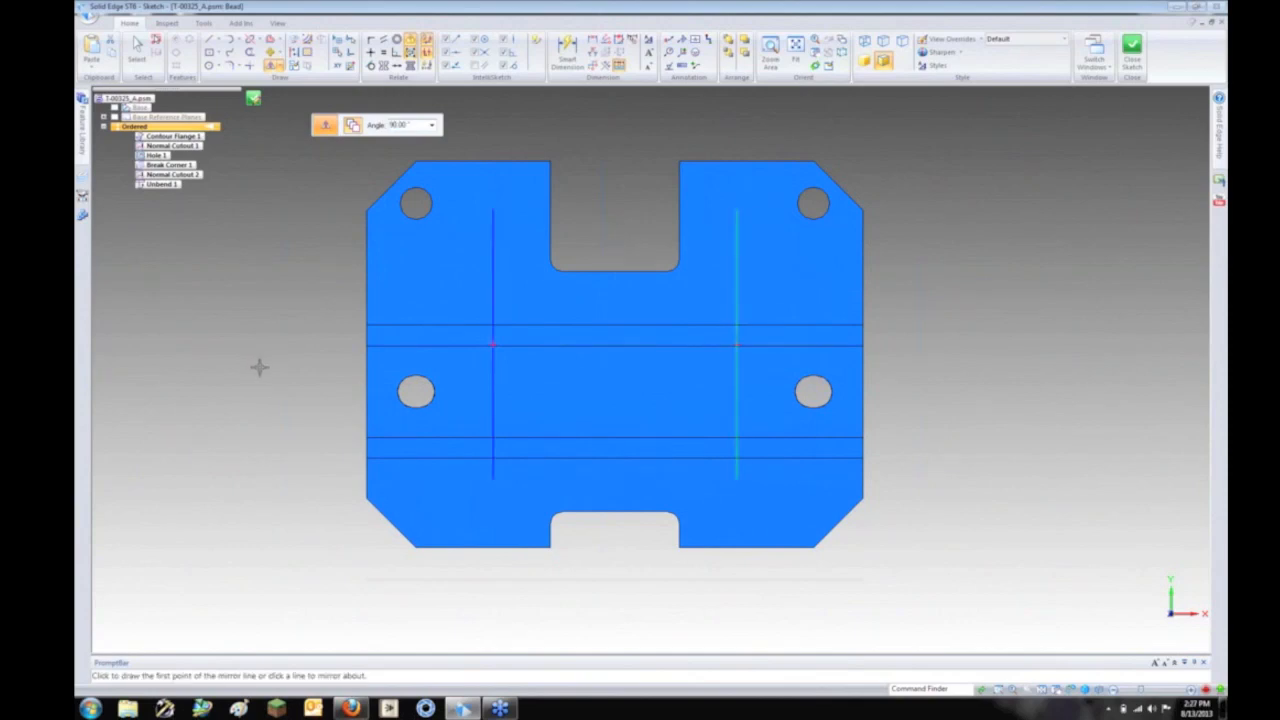
click(254, 98)
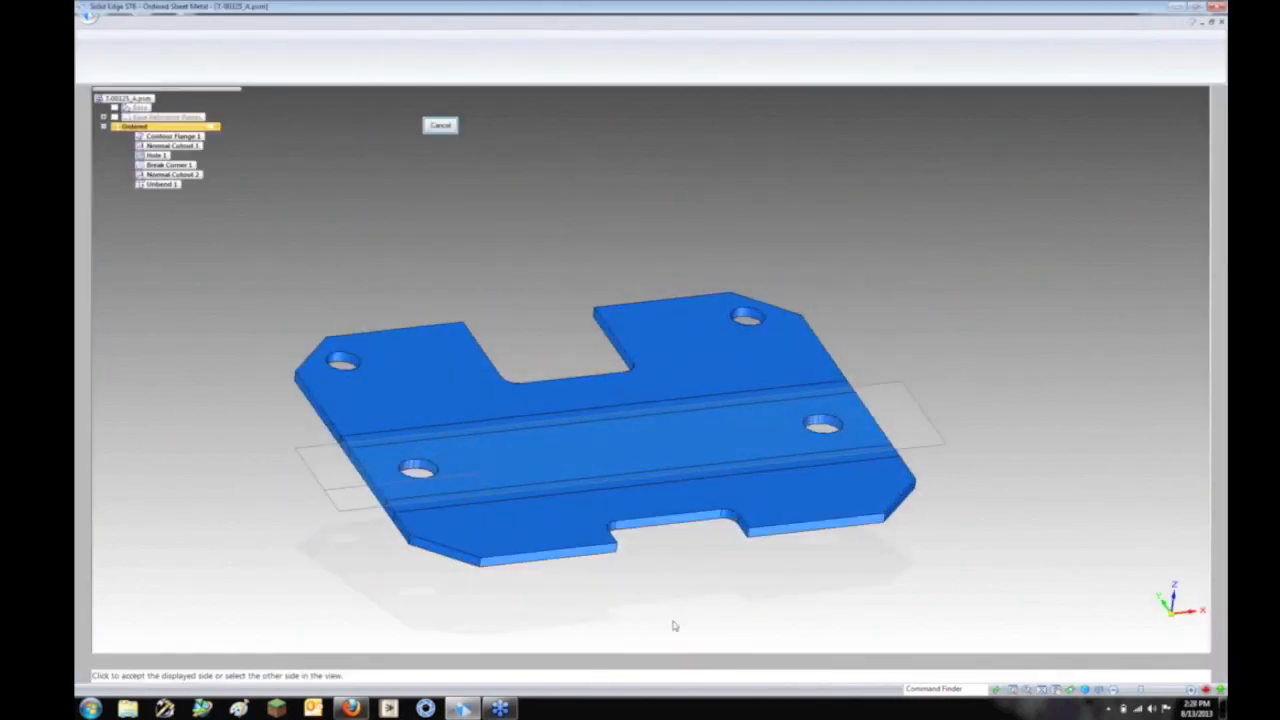
click(604, 635)
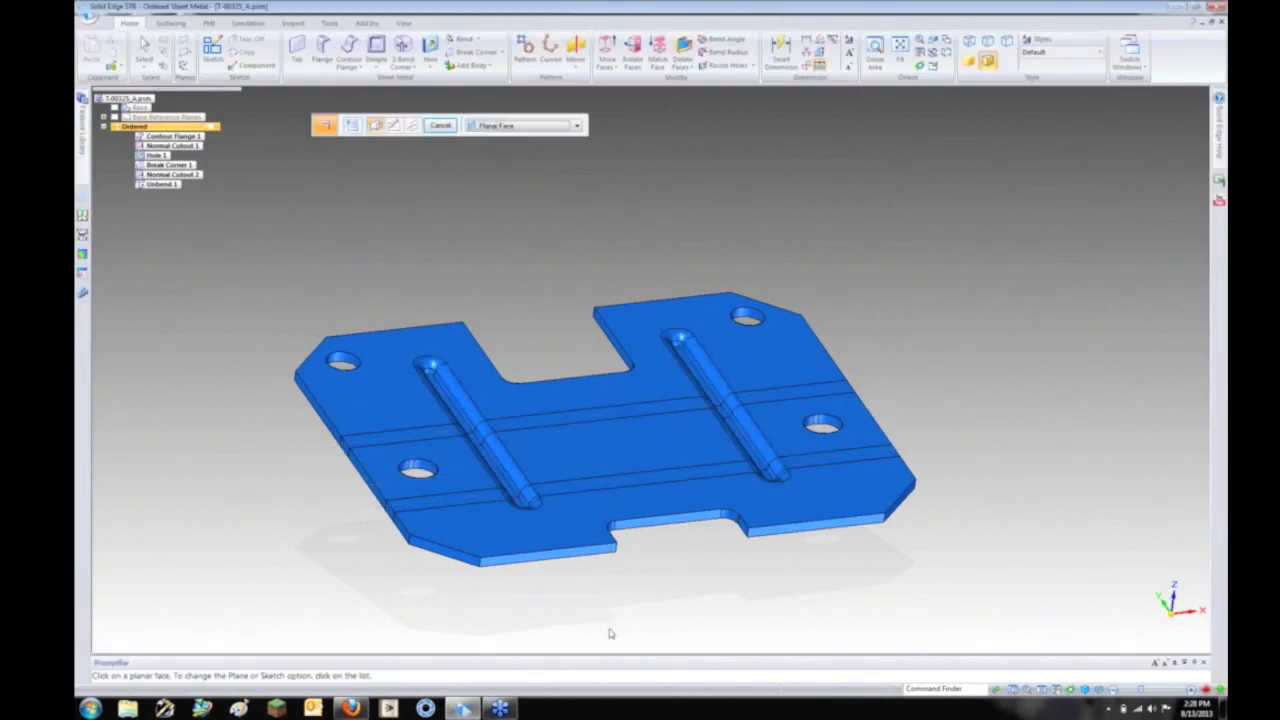
Step: Rebend both bends to fold the beaded bracket back into its formed shape
click(480, 41)
click(479, 81)
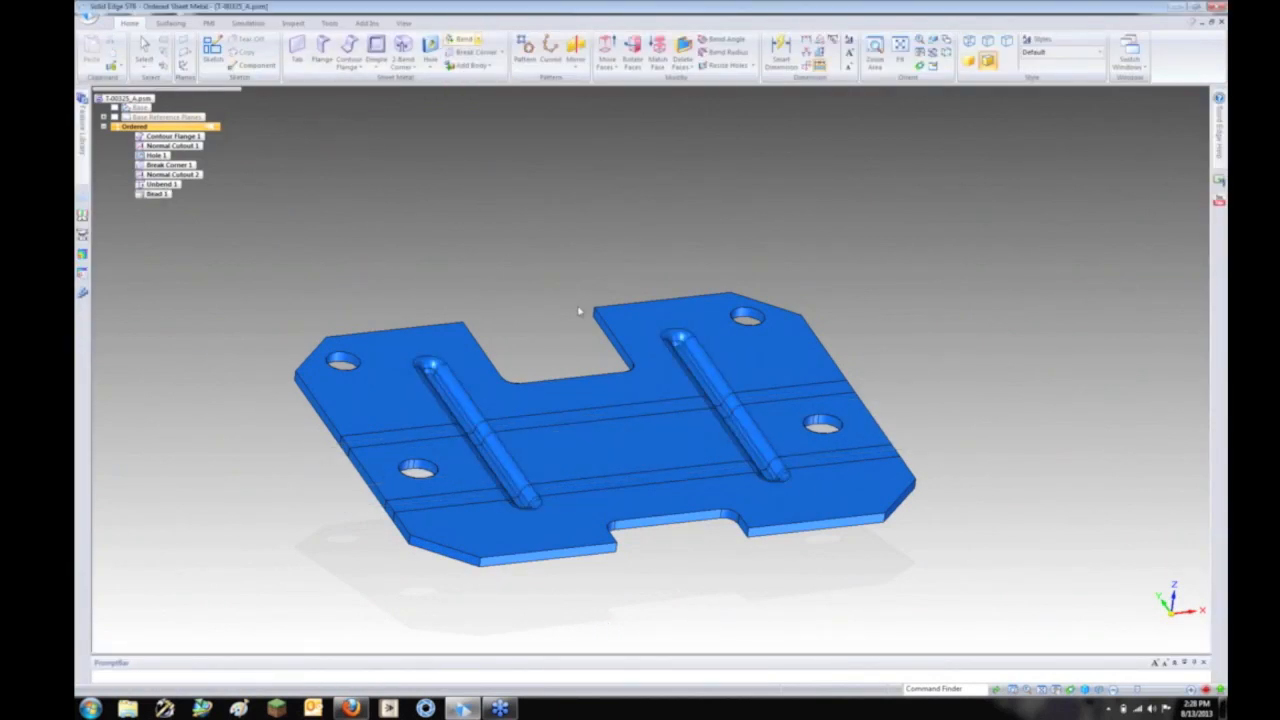
click(630, 413)
click(644, 481)
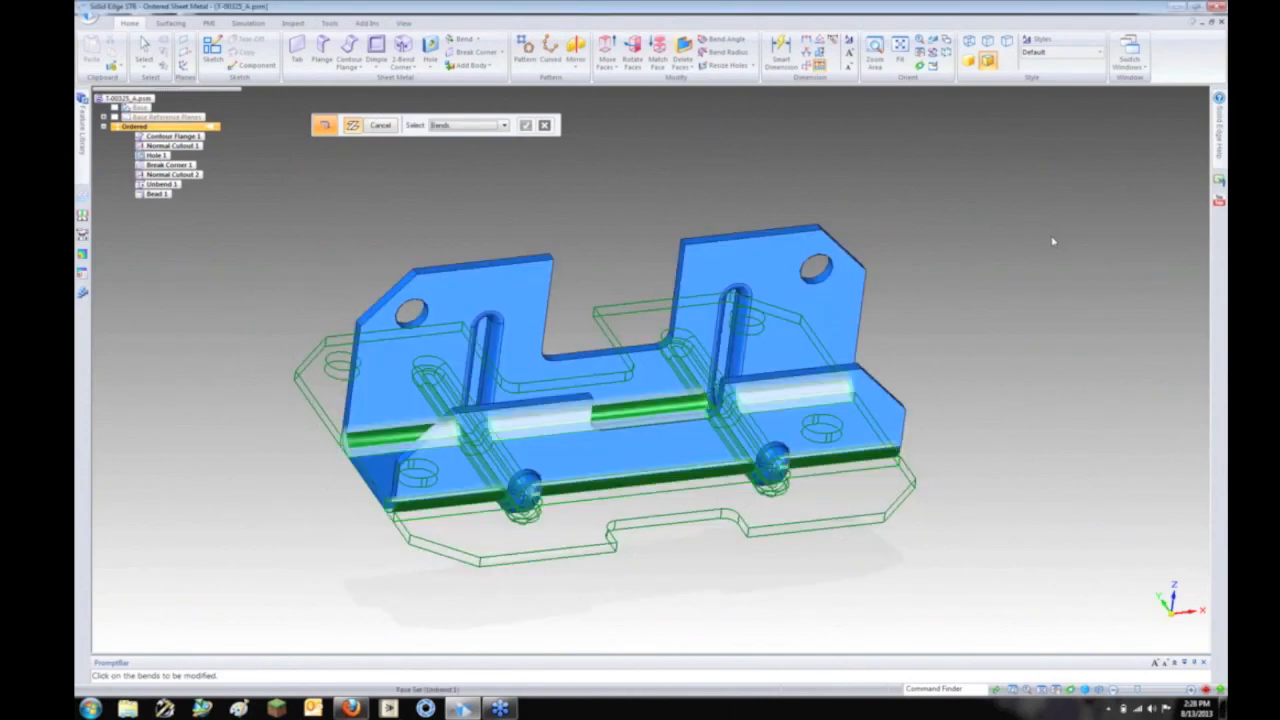
right_click(1052, 241)
right_click(1026, 269)
middle_drag(674, 486, 712, 512)
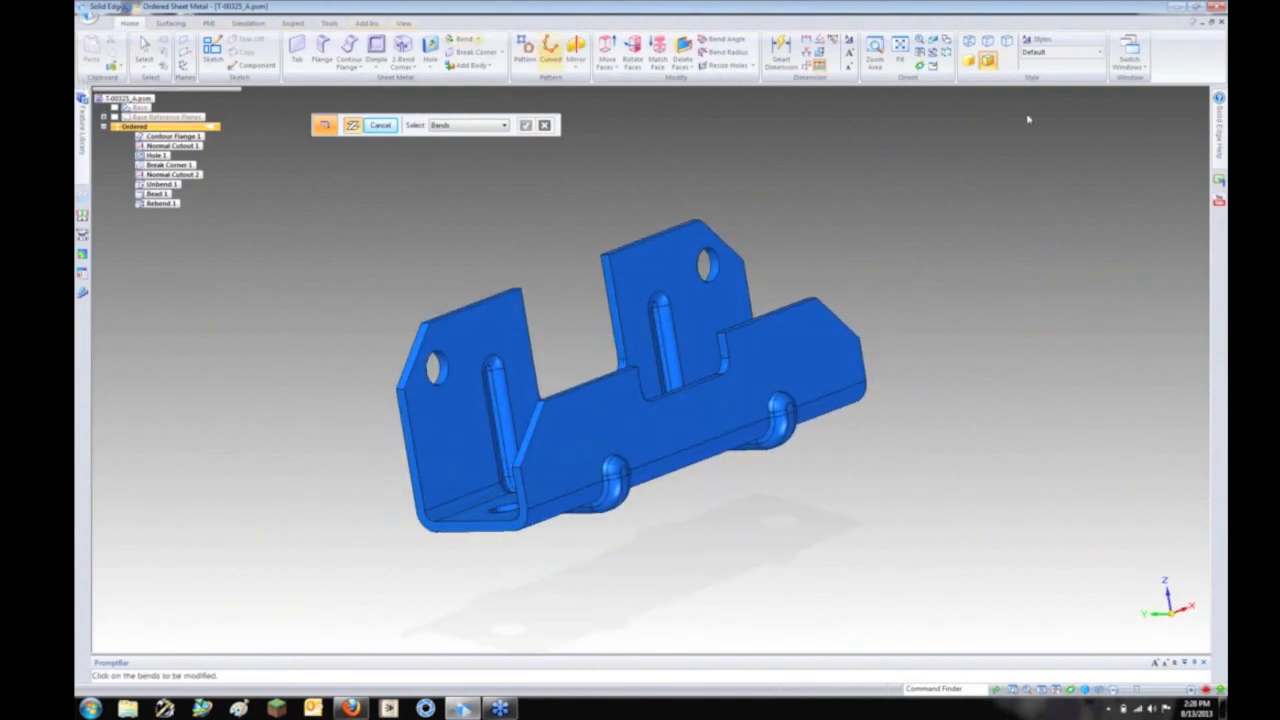
key(Escape)
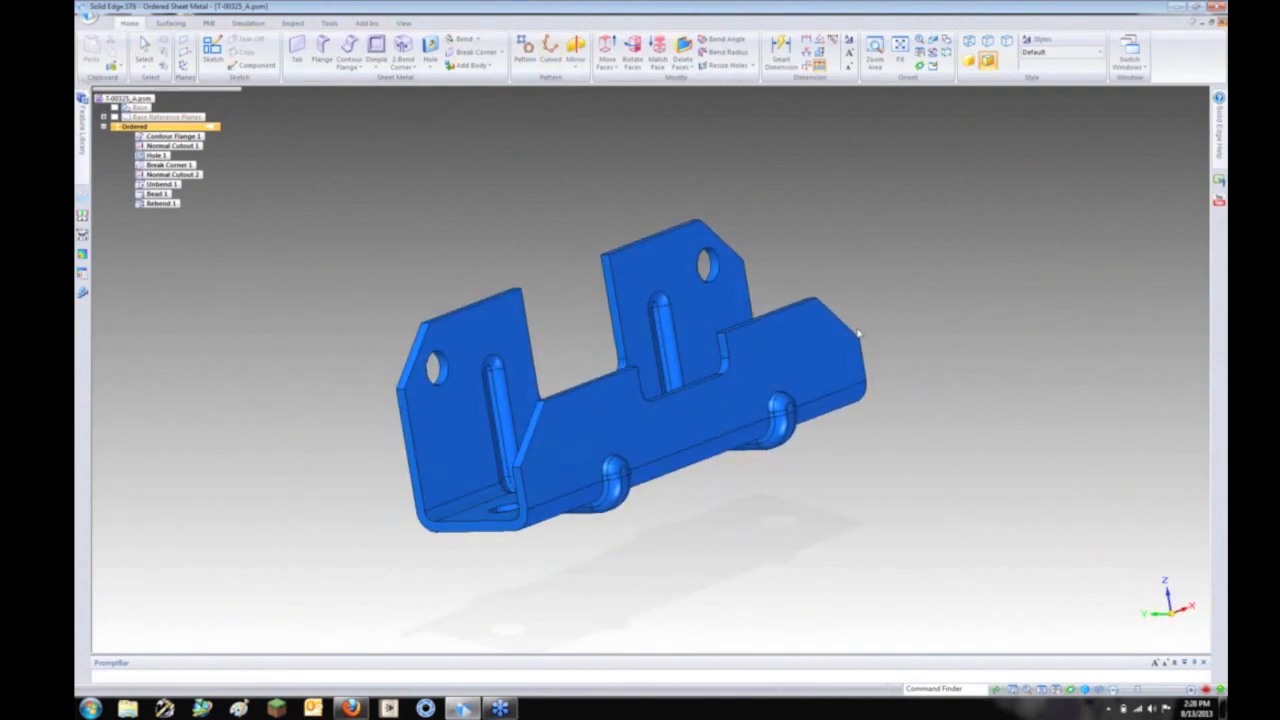
Step: Return to the trailer assembly and inspect the beads on the bracket near the end plate
click(618, 400)
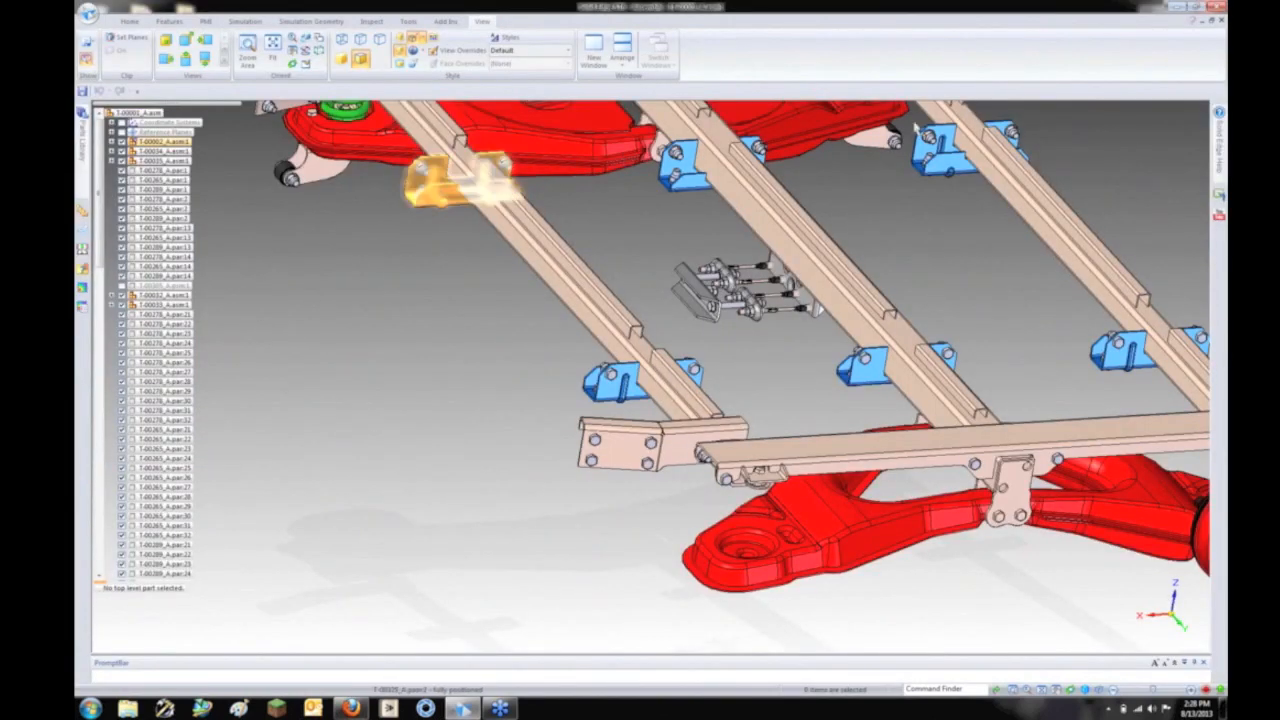
scroll(641, 424, up, 6)
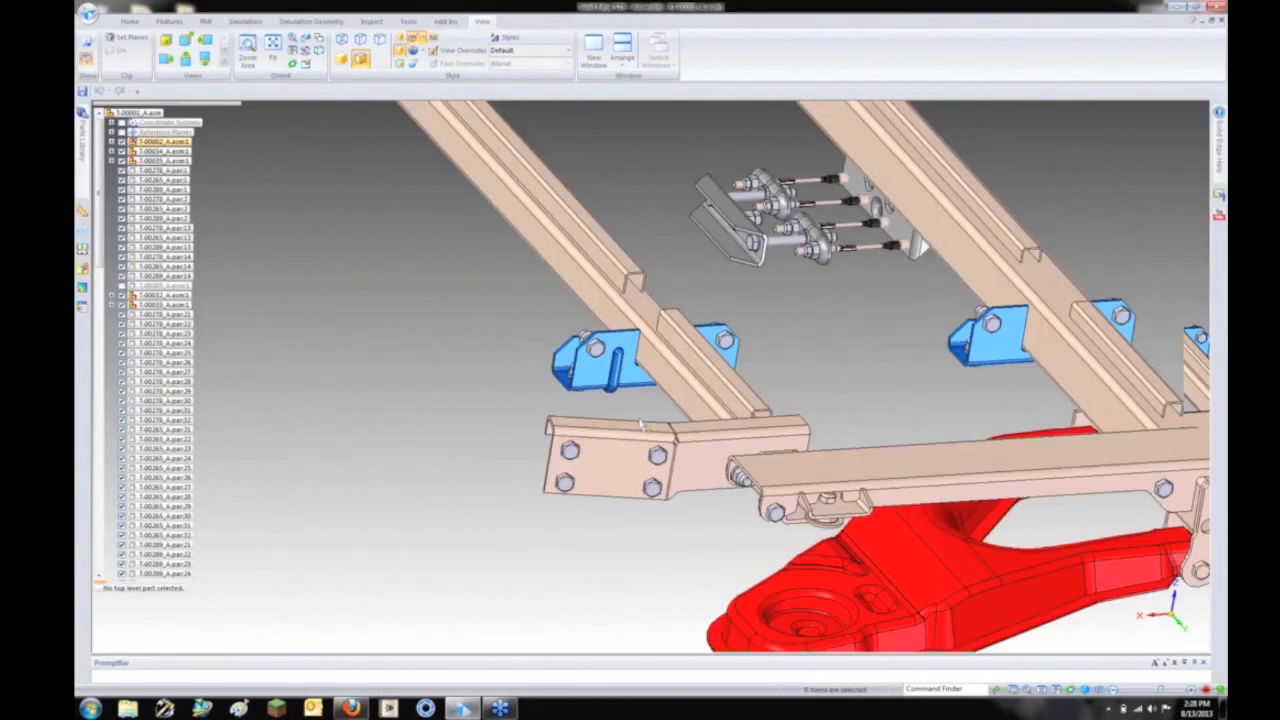
scroll(625, 380, down, 2)
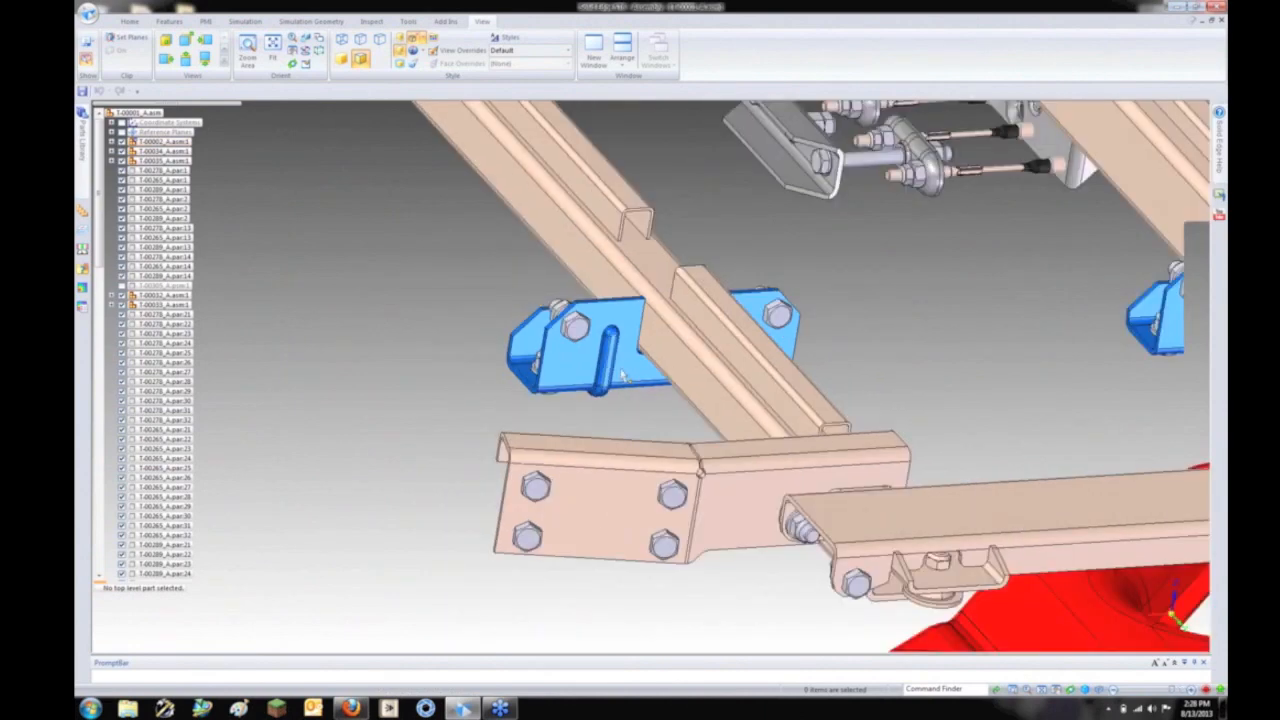
scroll(623, 375, down, 5)
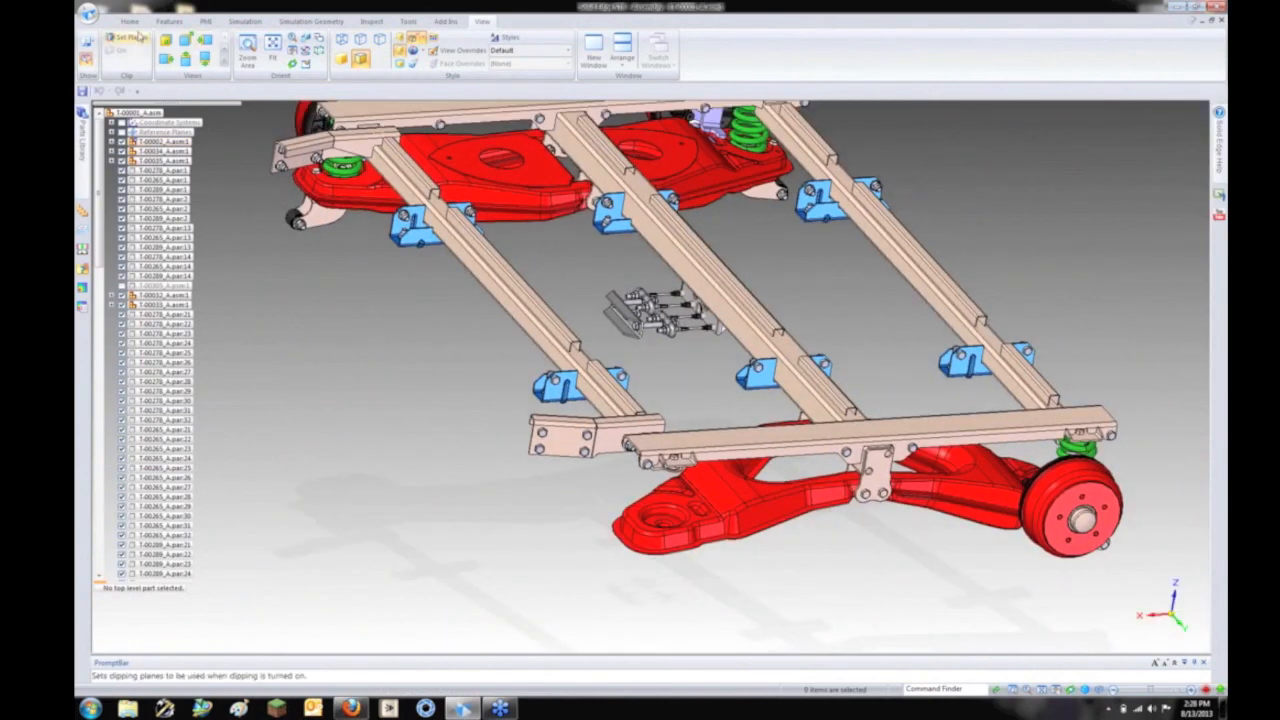
Step: Apply the 00-All Parts display configuration to show the complete trailer
click(131, 22)
click(479, 22)
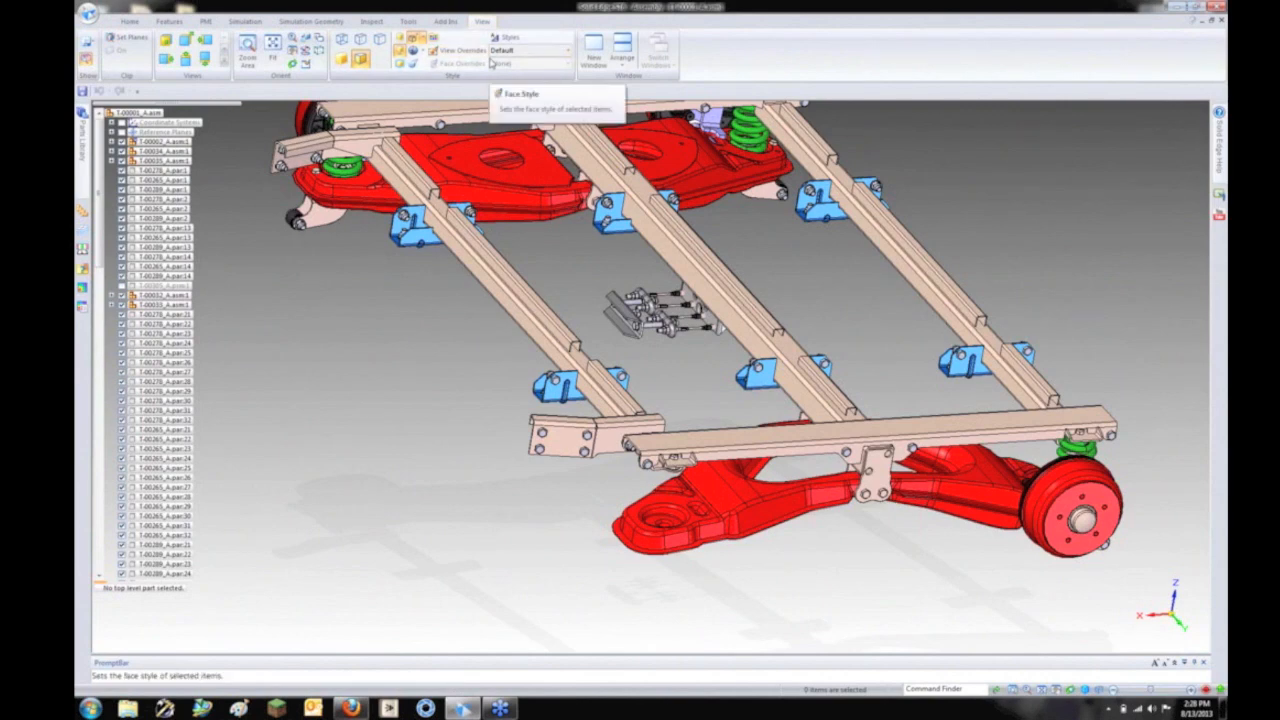
click(131, 22)
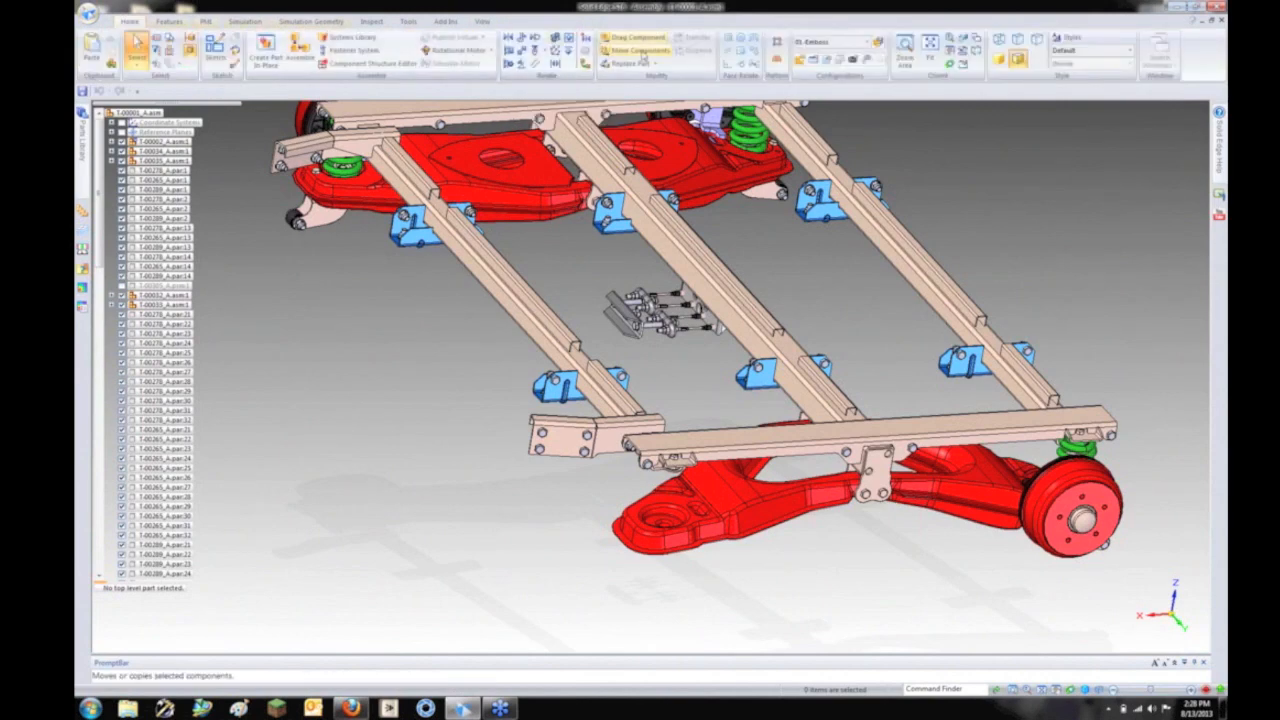
click(860, 43)
click(874, 139)
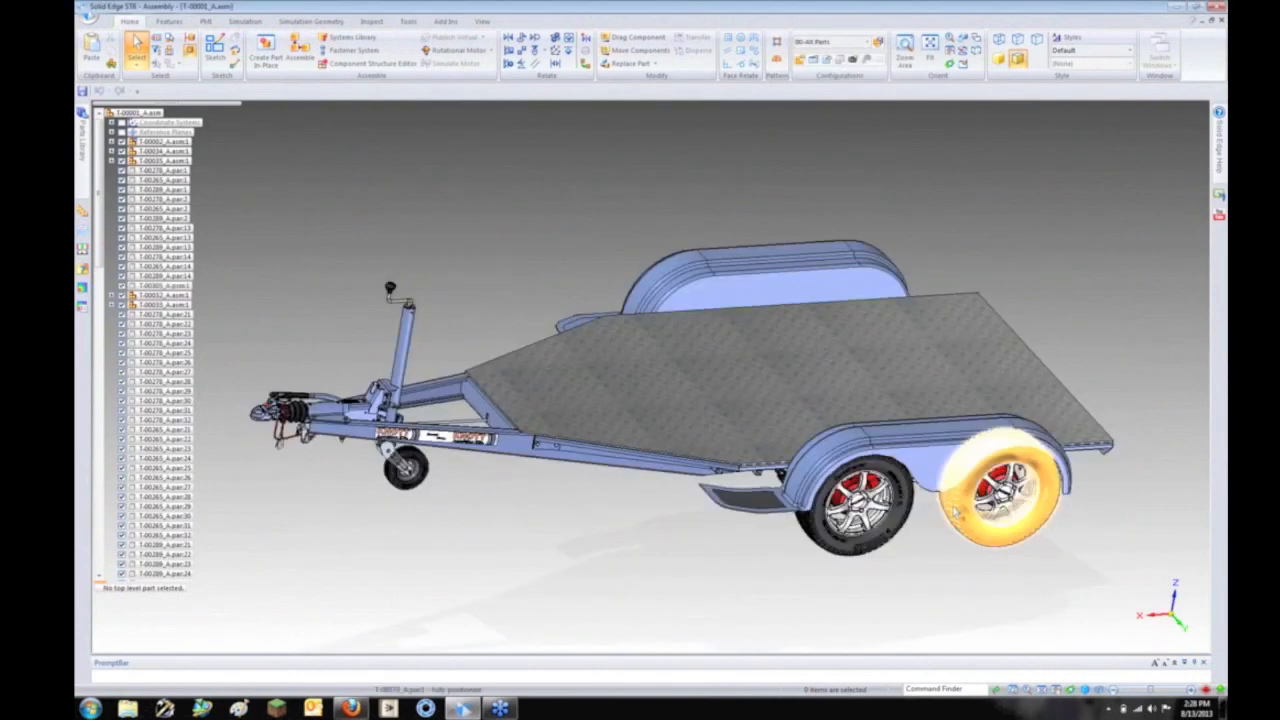
Step: Apply the fender display configuration to isolate the wheel fender in the assembly
scroll(955, 510, up, 2)
scroll(955, 510, up, 1)
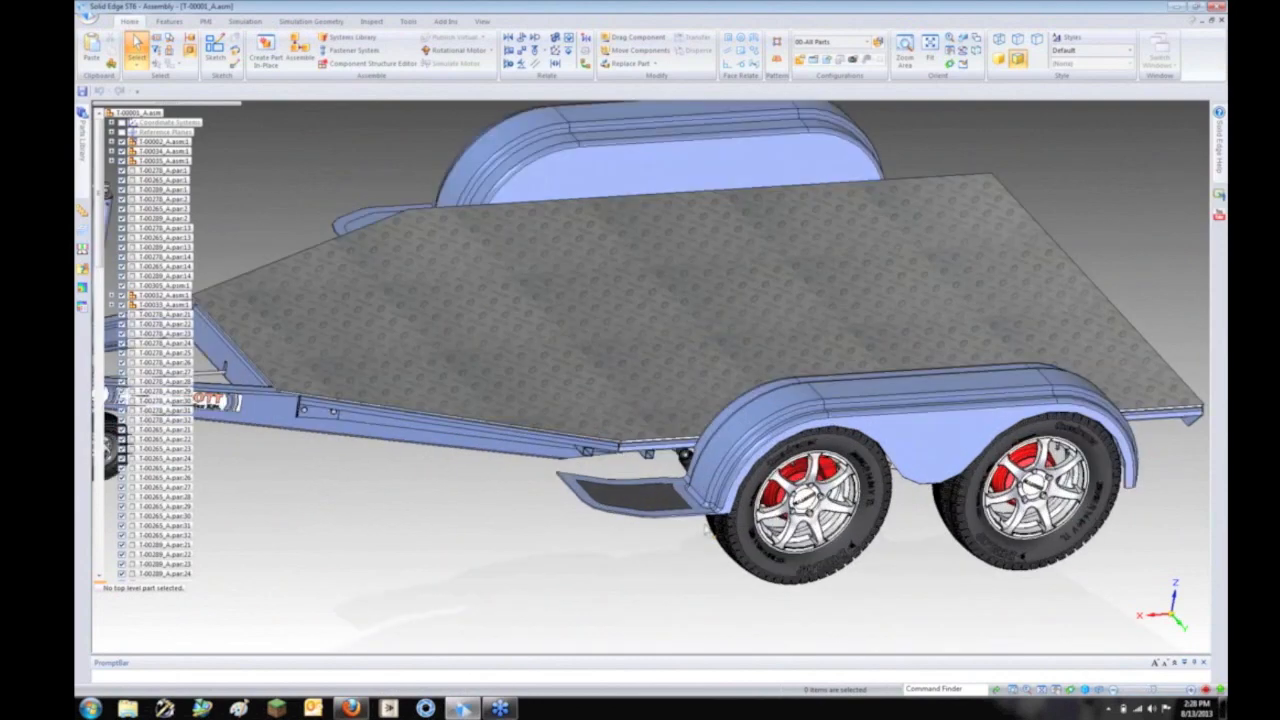
click(878, 40)
click(845, 78)
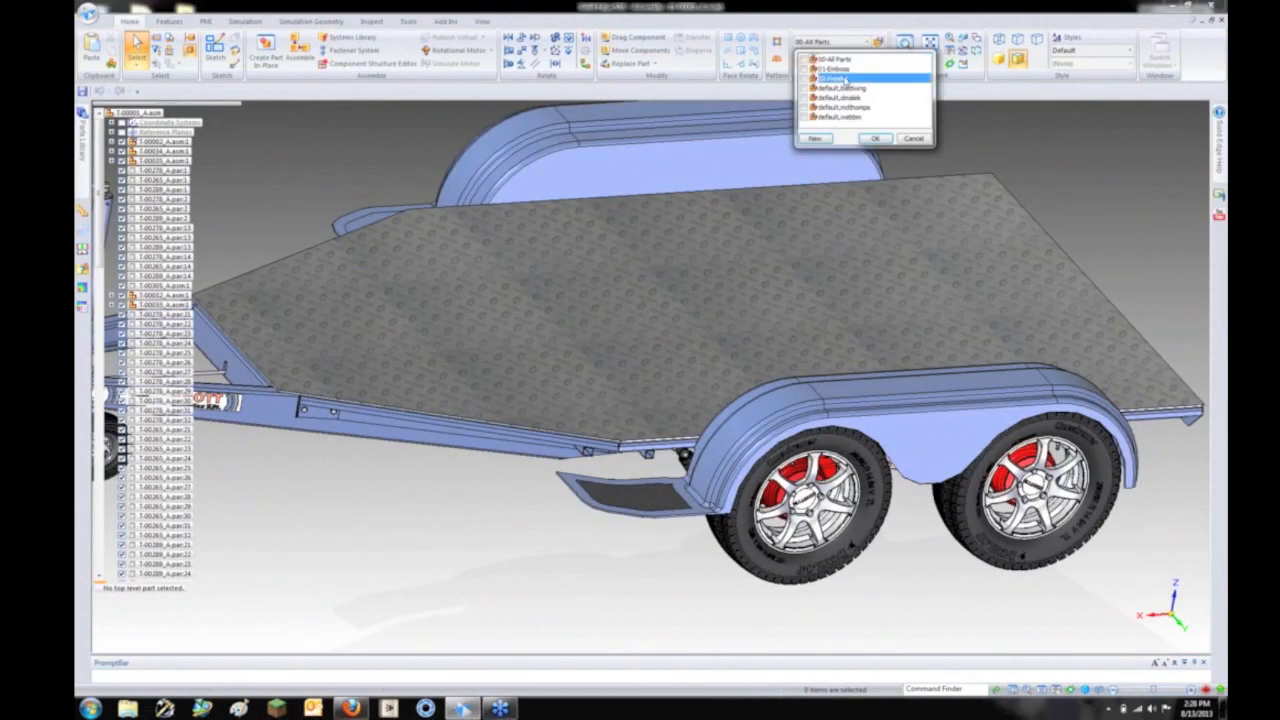
click(876, 139)
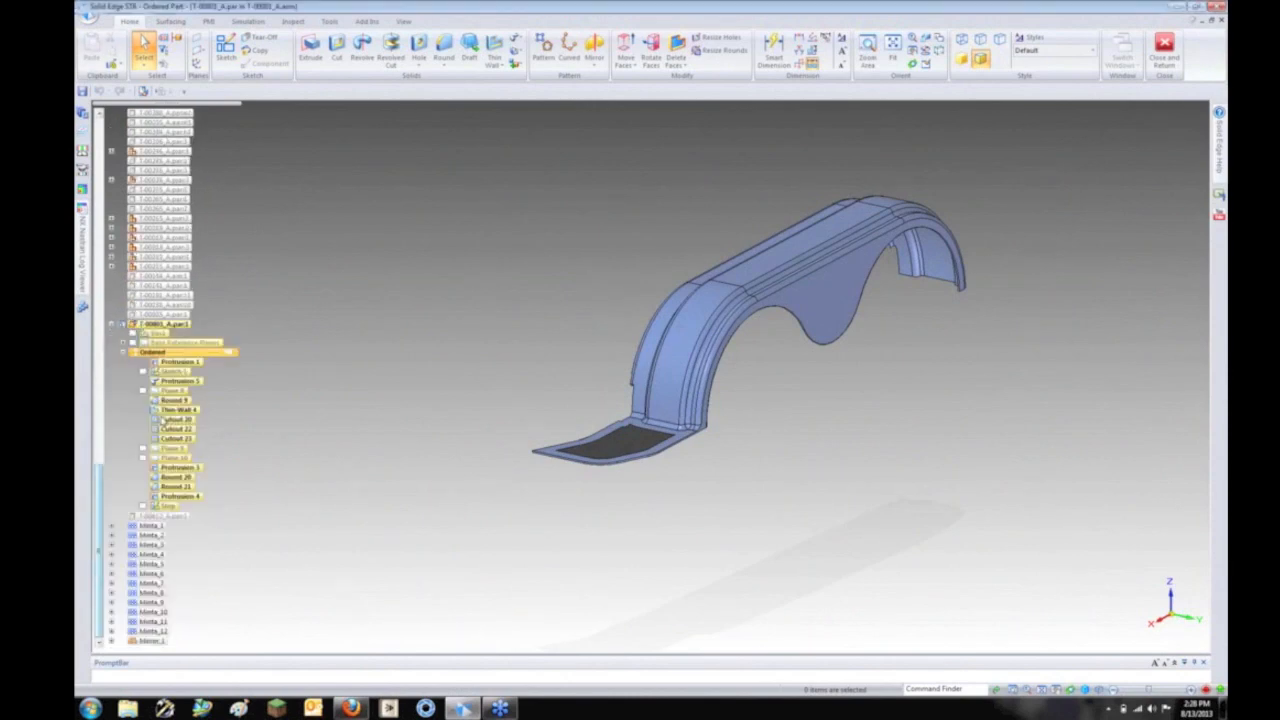
Step: Switch the fender part from the part environment to the sheet metal environment
middle_drag(880, 418, 810, 425)
click(88, 12)
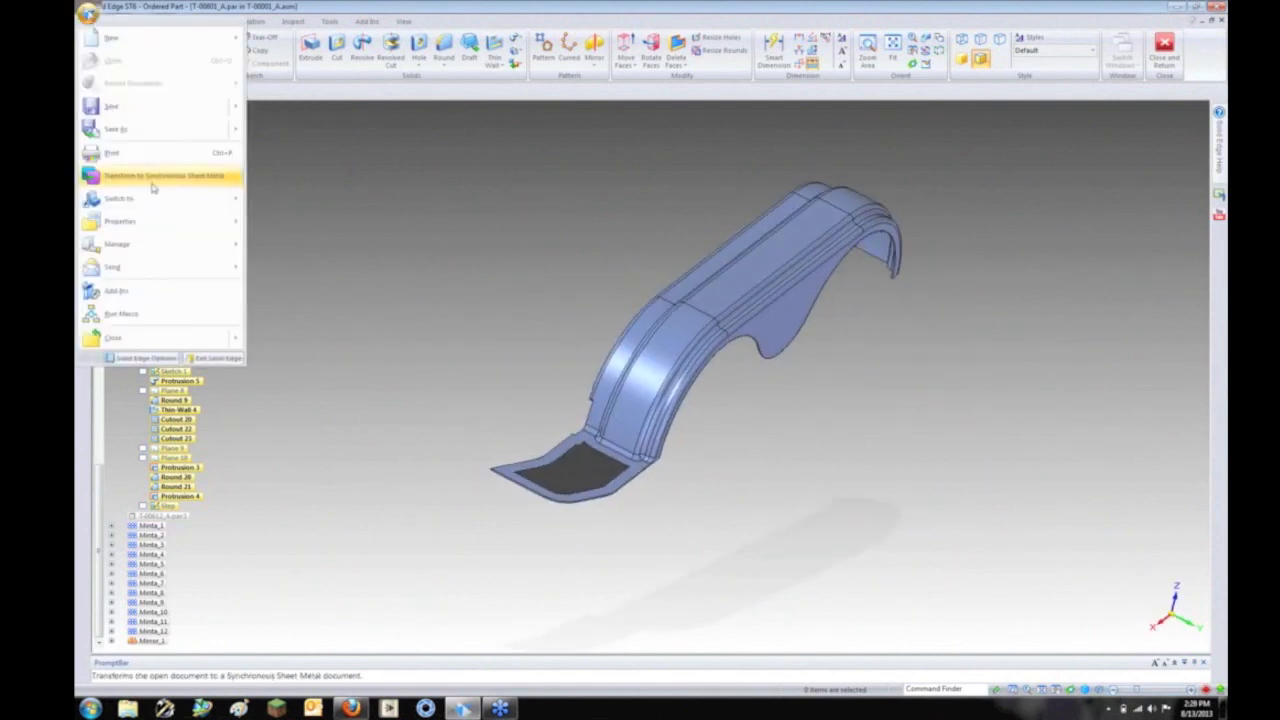
mouse_move(158, 200)
click(288, 58)
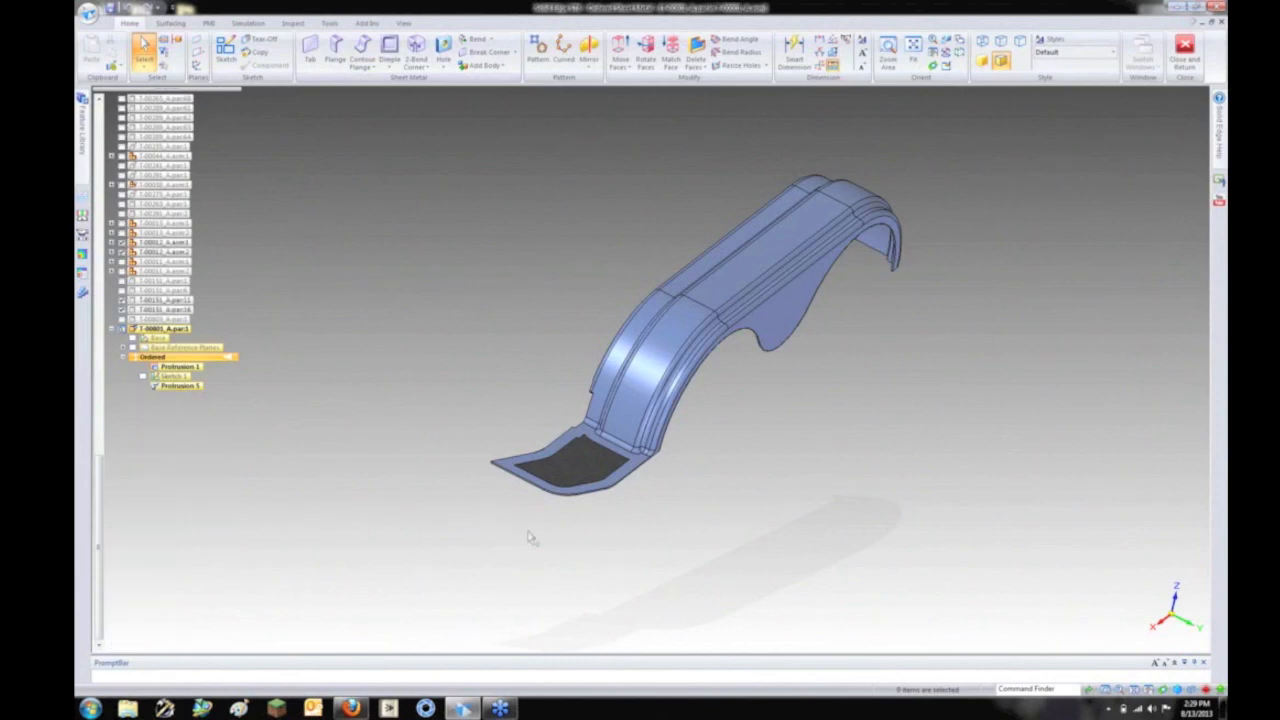
Step: Start a contour flange with its profile plane normal to the step plate's inner edge, at the outer end
scroll(584, 454, up, 2)
scroll(577, 450, up, 2)
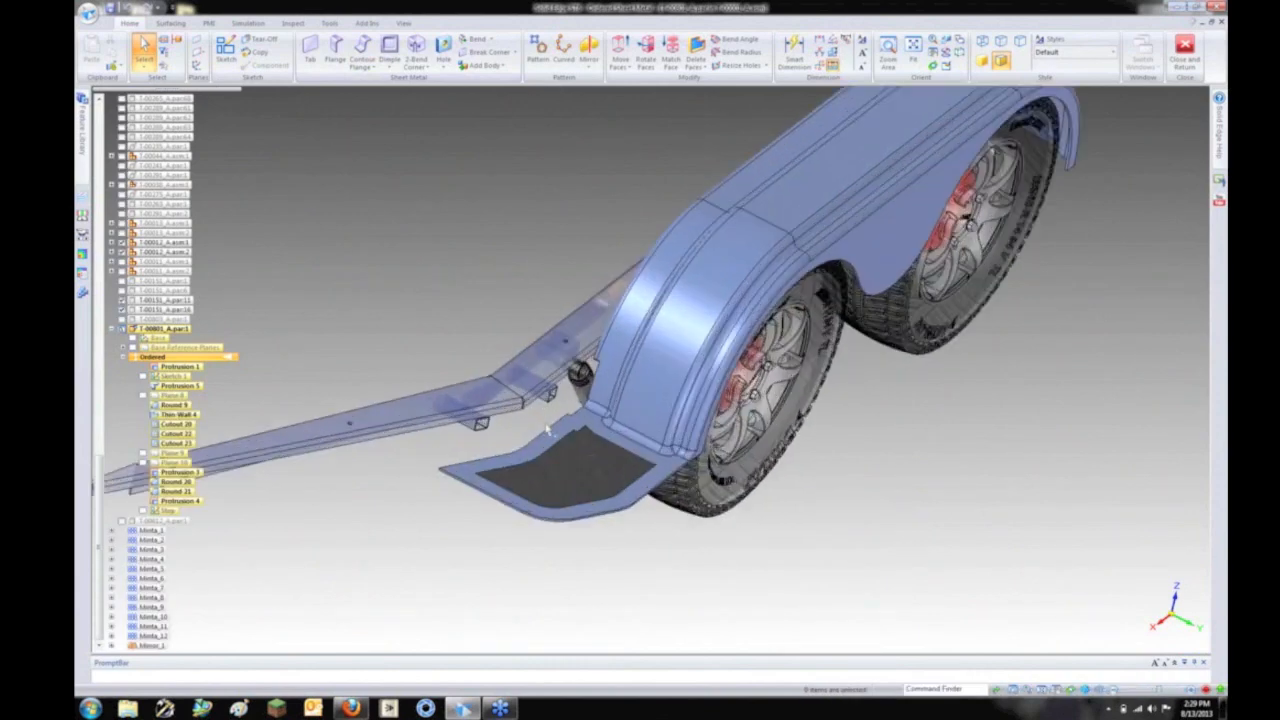
scroll(520, 451, up, 2)
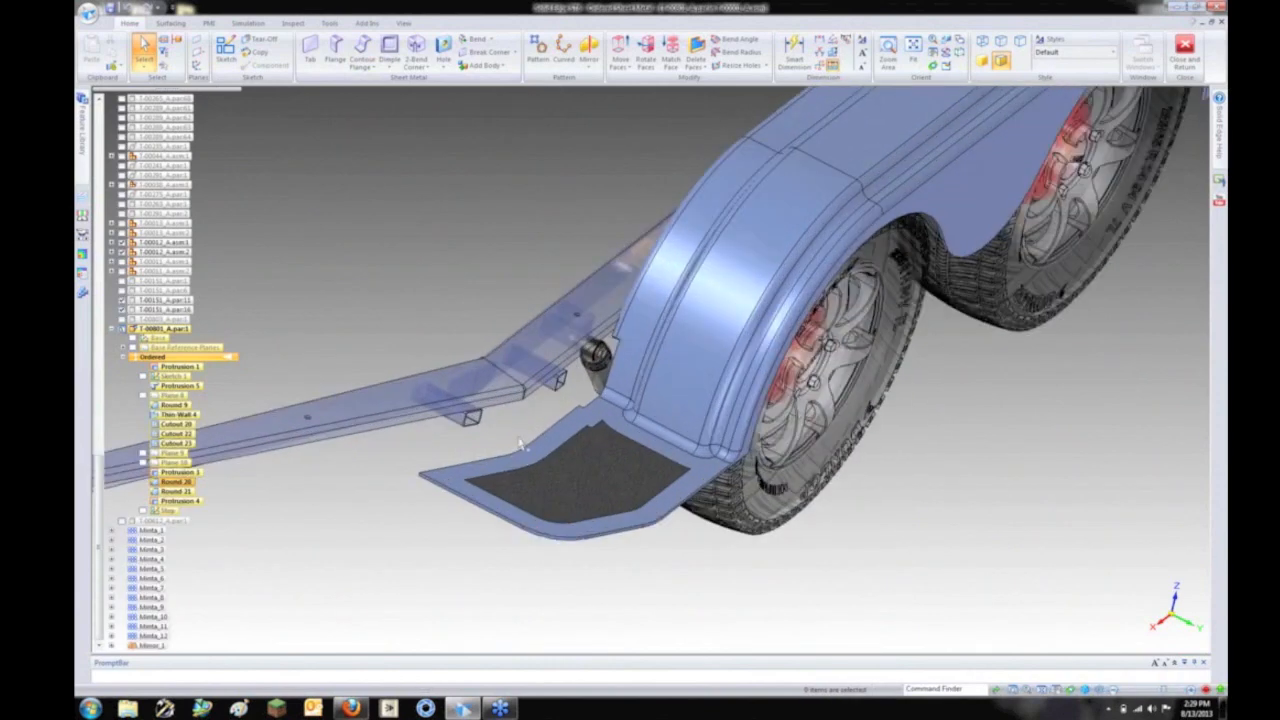
scroll(520, 445, up, 2)
middle_drag(551, 407, 575, 402)
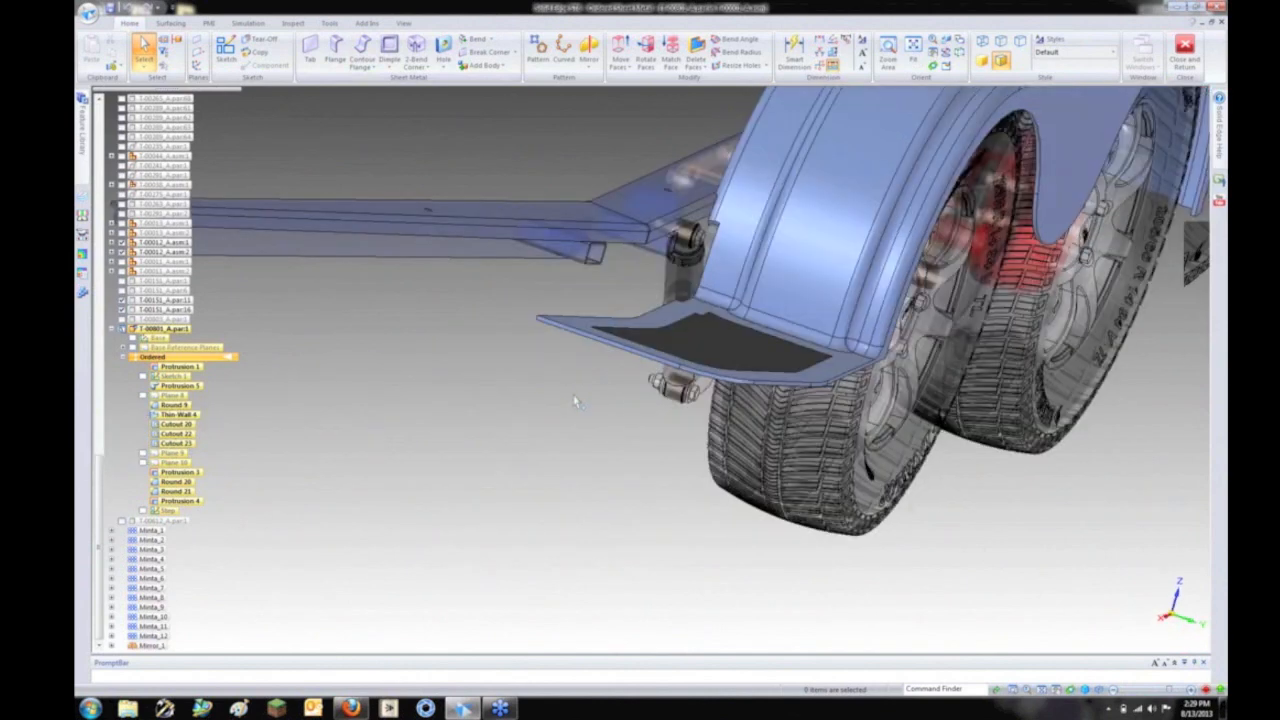
click(362, 48)
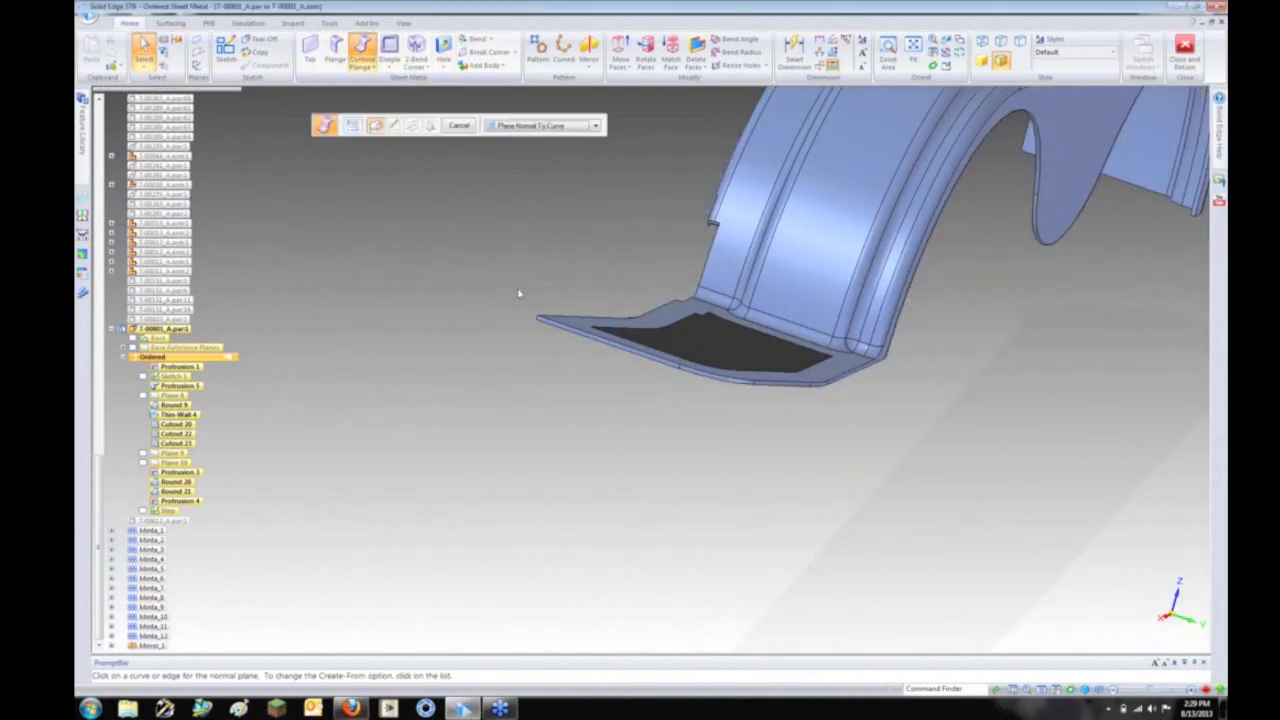
click(540, 318)
click(450, 316)
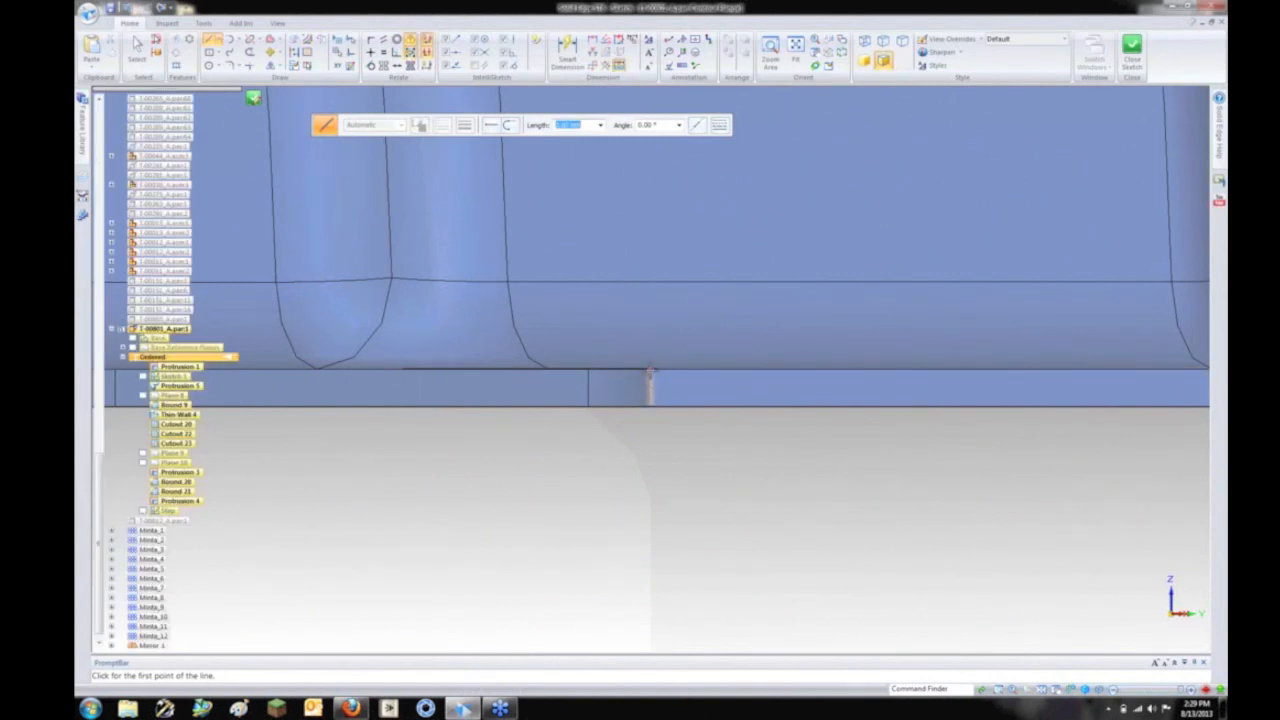
Step: Sketch a 100 mm profile line at 6° from the upper corner of the step plate
click(651, 370)
text(100)
key(Tab)
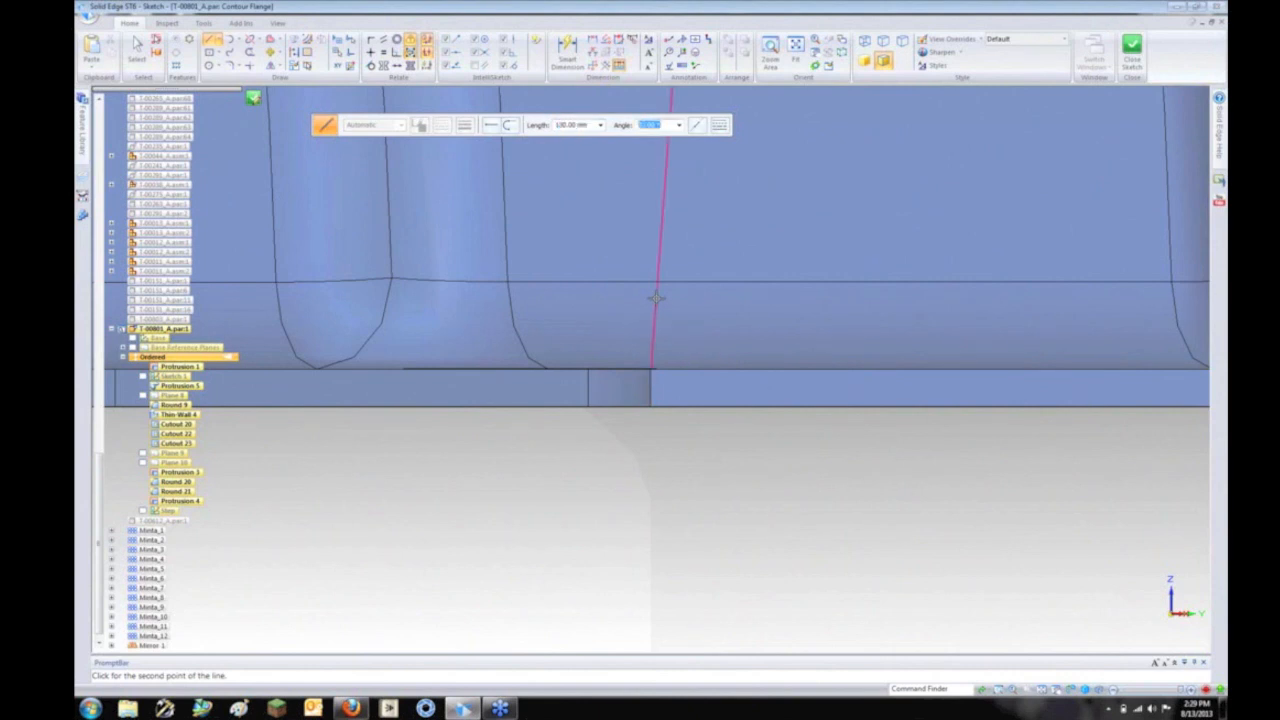
text(6)
key(Return)
scroll(655, 220, down, 5)
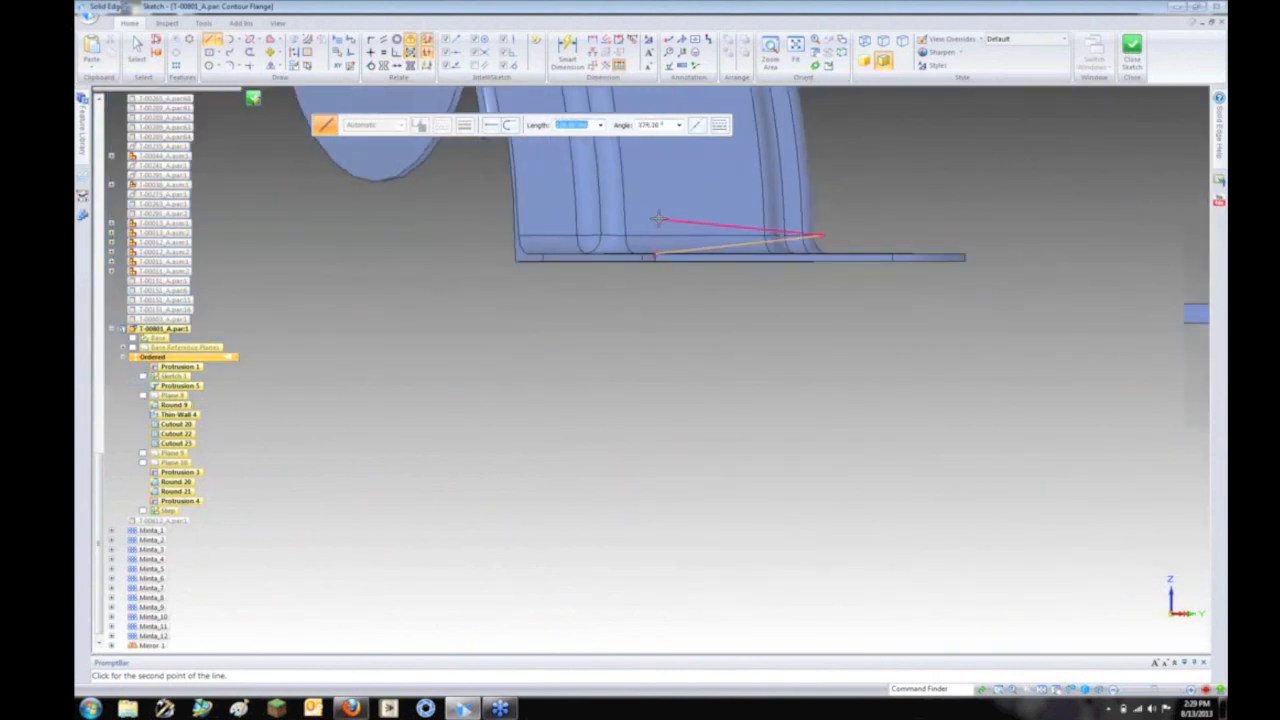
shift+middle_drag(655, 220, 669, 362)
key(Escape)
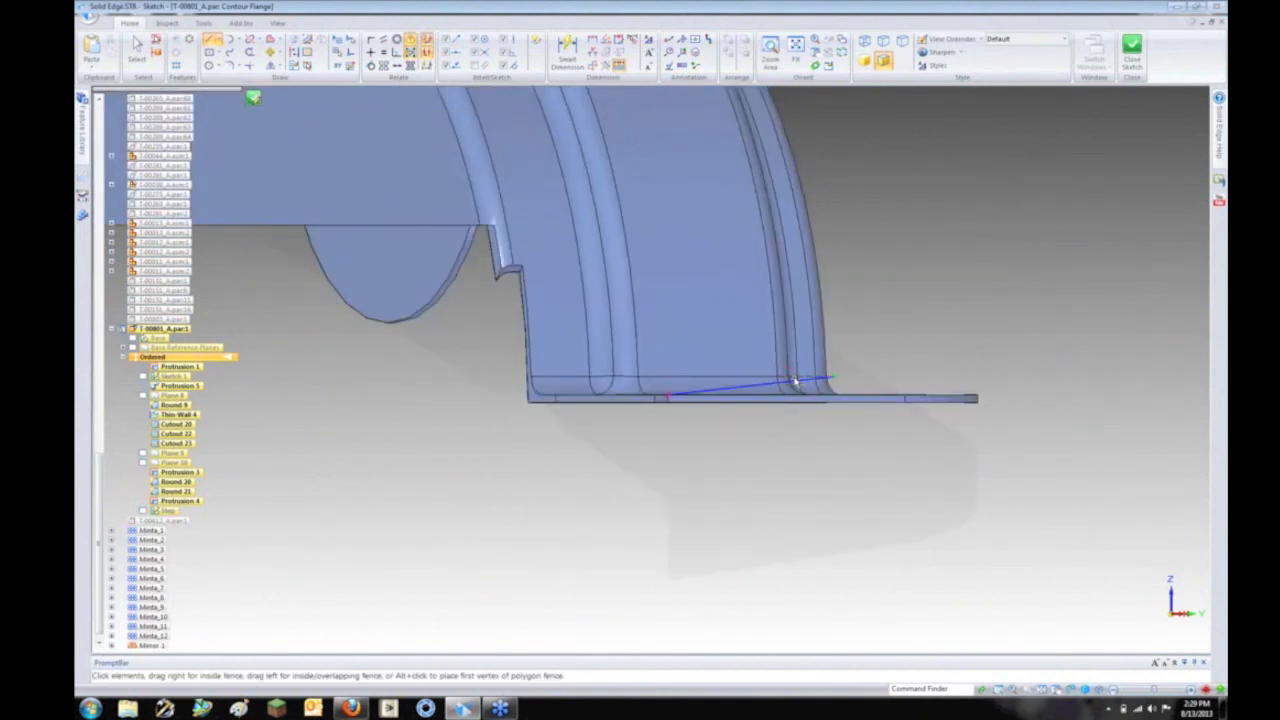
Step: Swing the profile line's free end upward and constrain the line to be vertical
scroll(794, 381, up, 3)
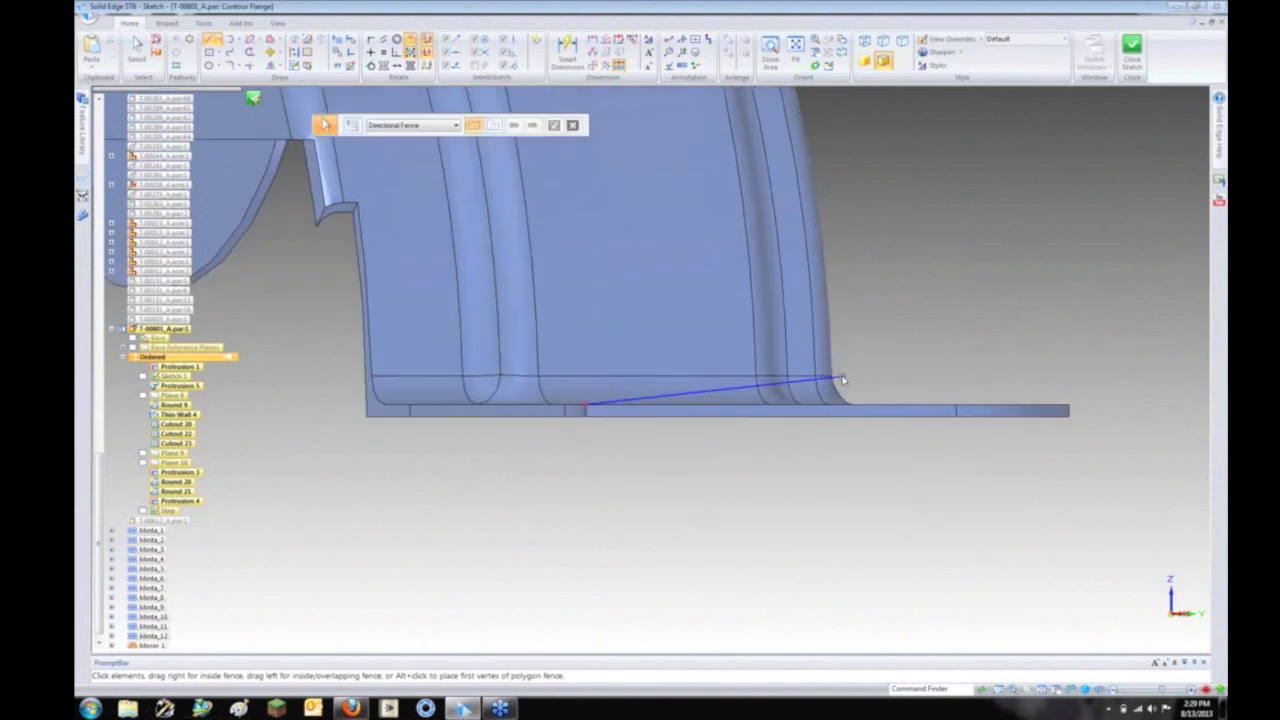
click(843, 378)
drag(844, 377, 598, 208)
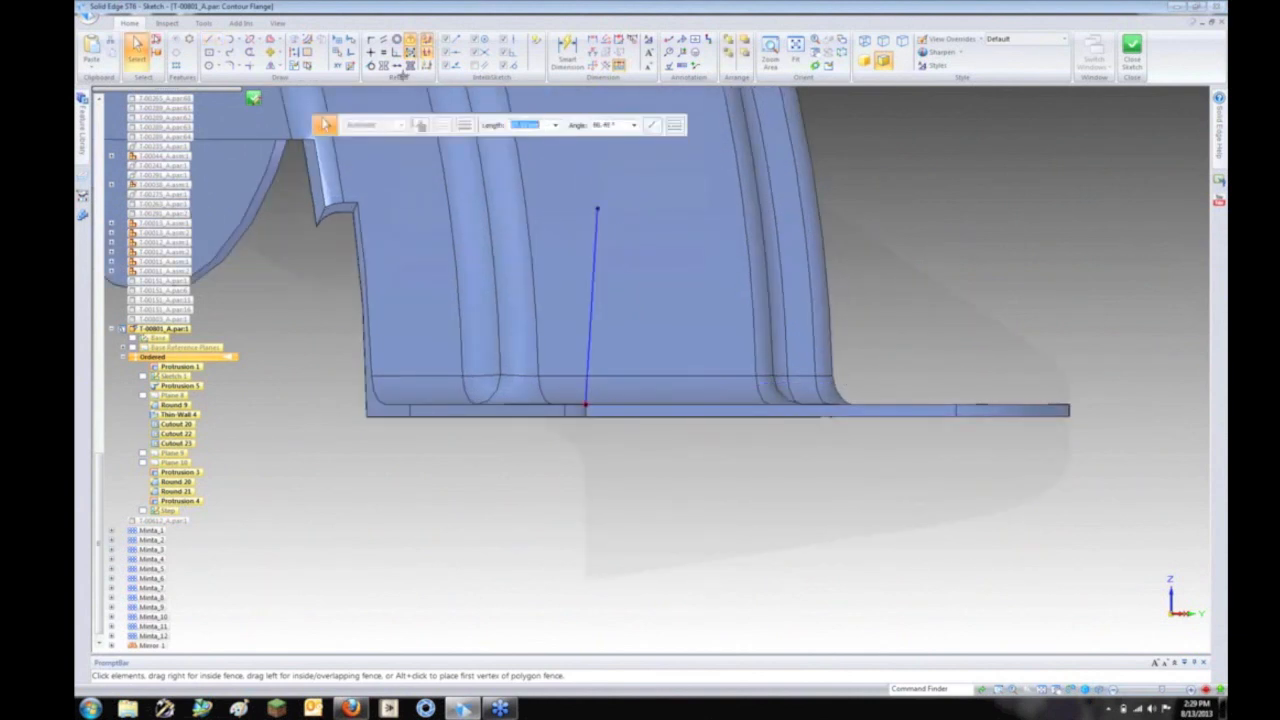
click(369, 50)
click(595, 240)
Step: Dimension the vertical profile line to 130 mm
click(567, 50)
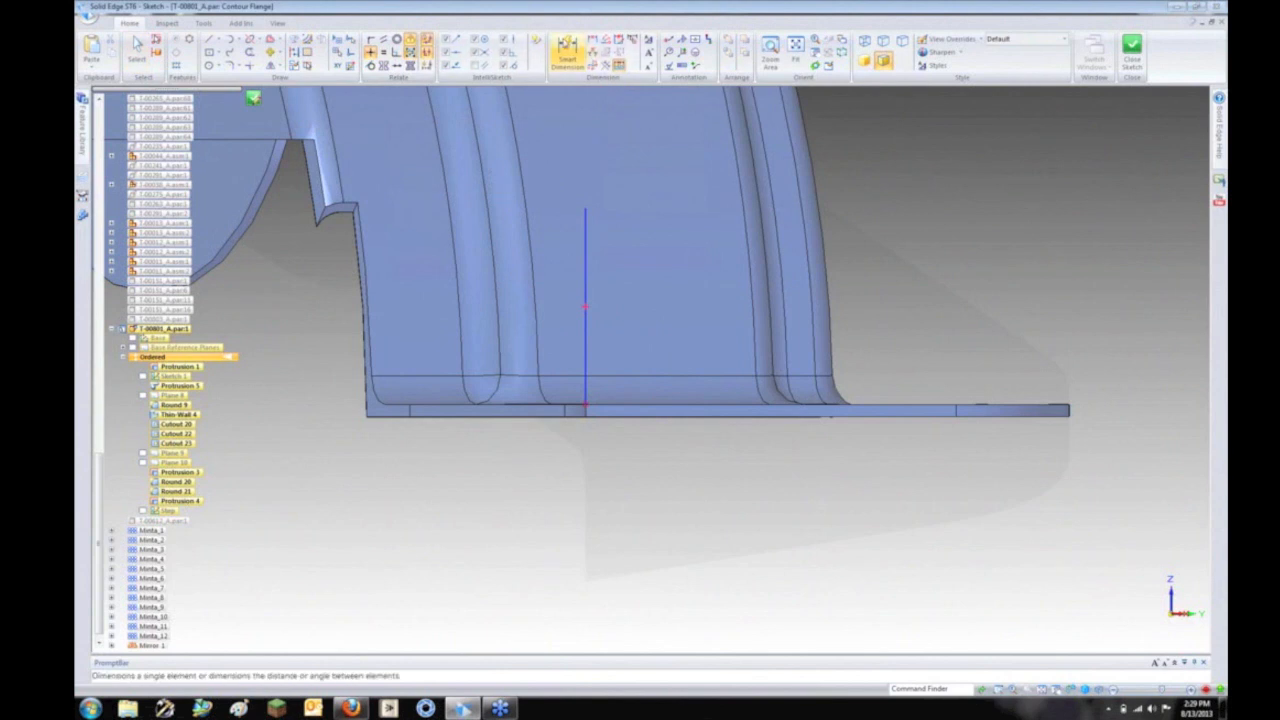
click(585, 262)
click(620, 253)
text(130)
key(Return)
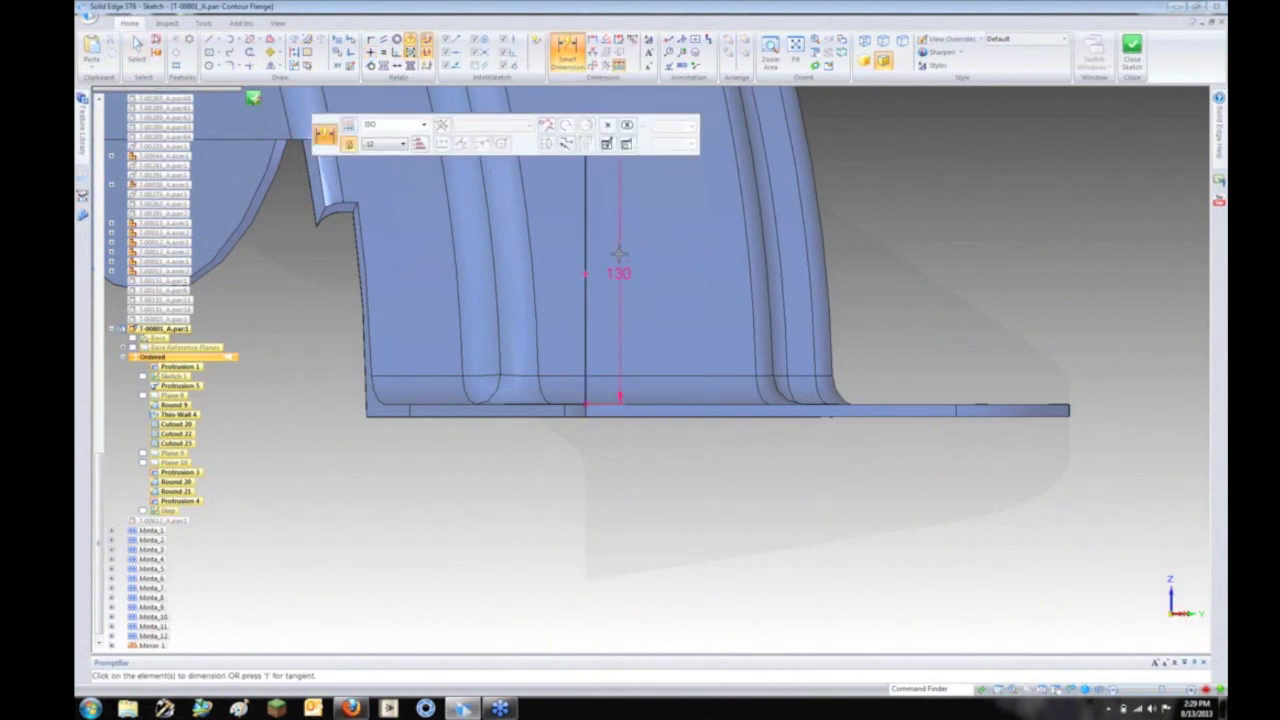
Step: Add a horizontal profile line at 180° from the top of the vertical line and close the sketch
scroll(619, 254, down, 4)
shift+middle_drag(620, 254, 631, 329)
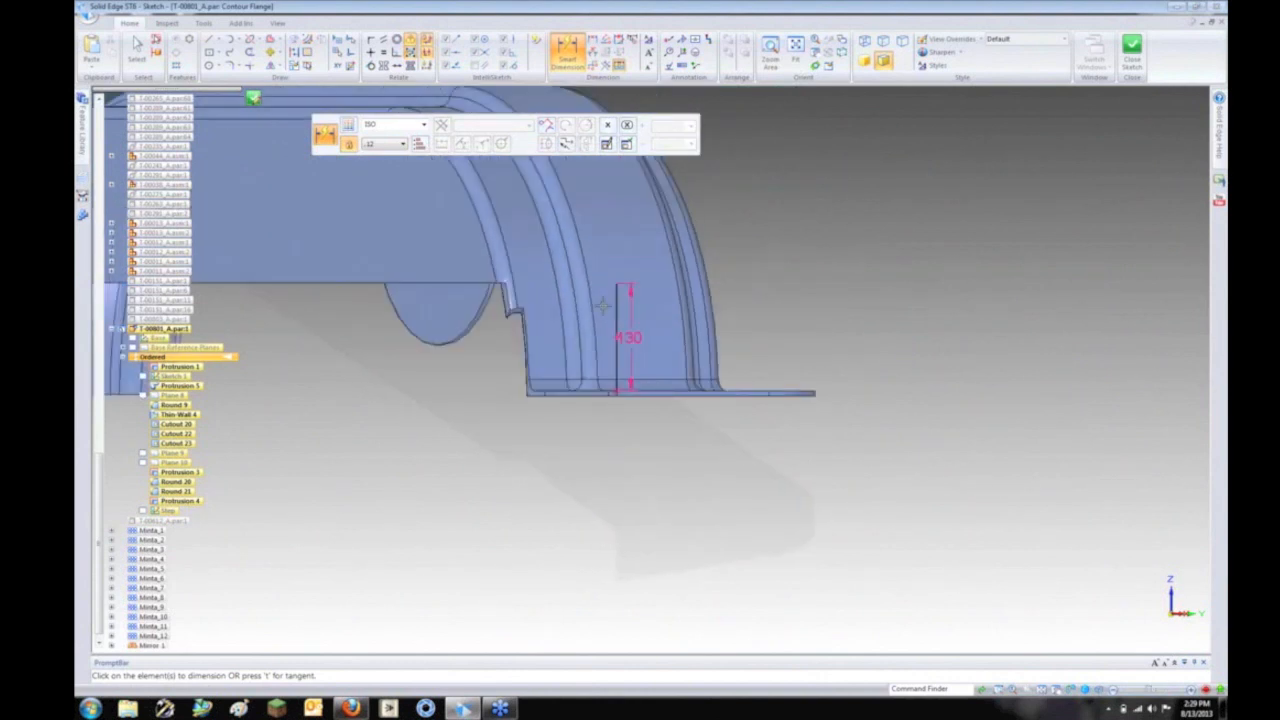
click(210, 38)
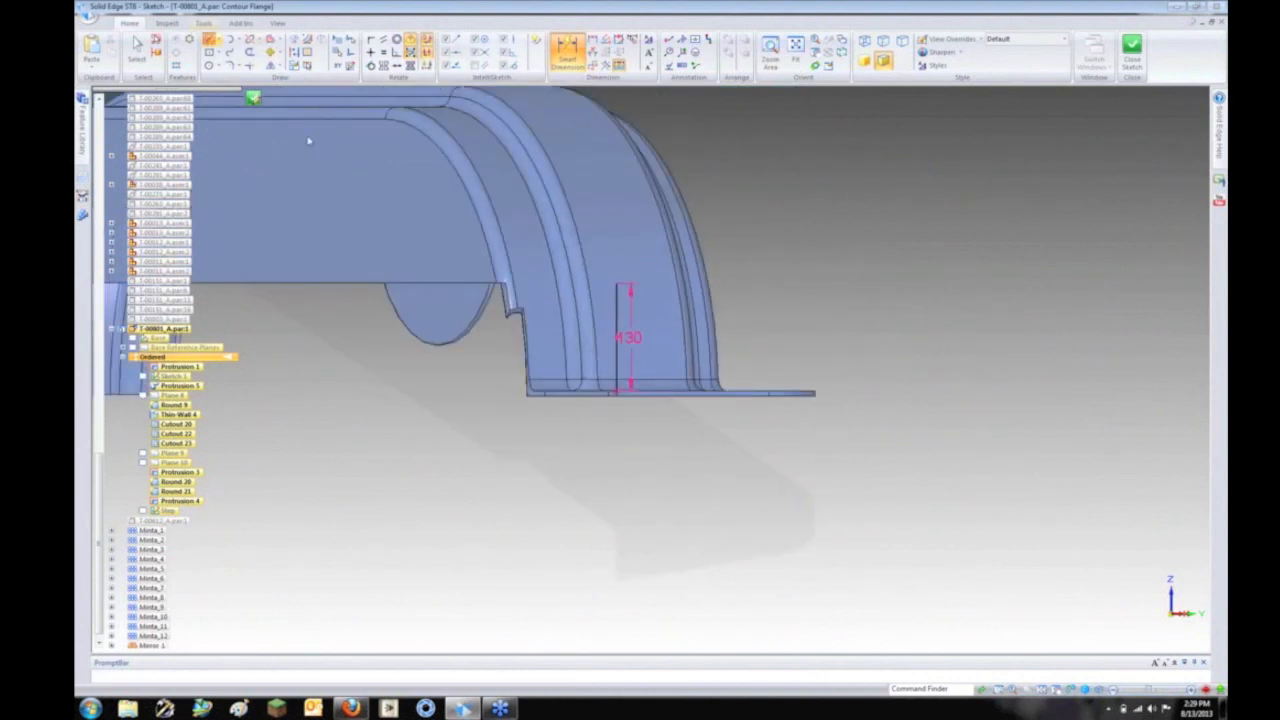
click(616, 285)
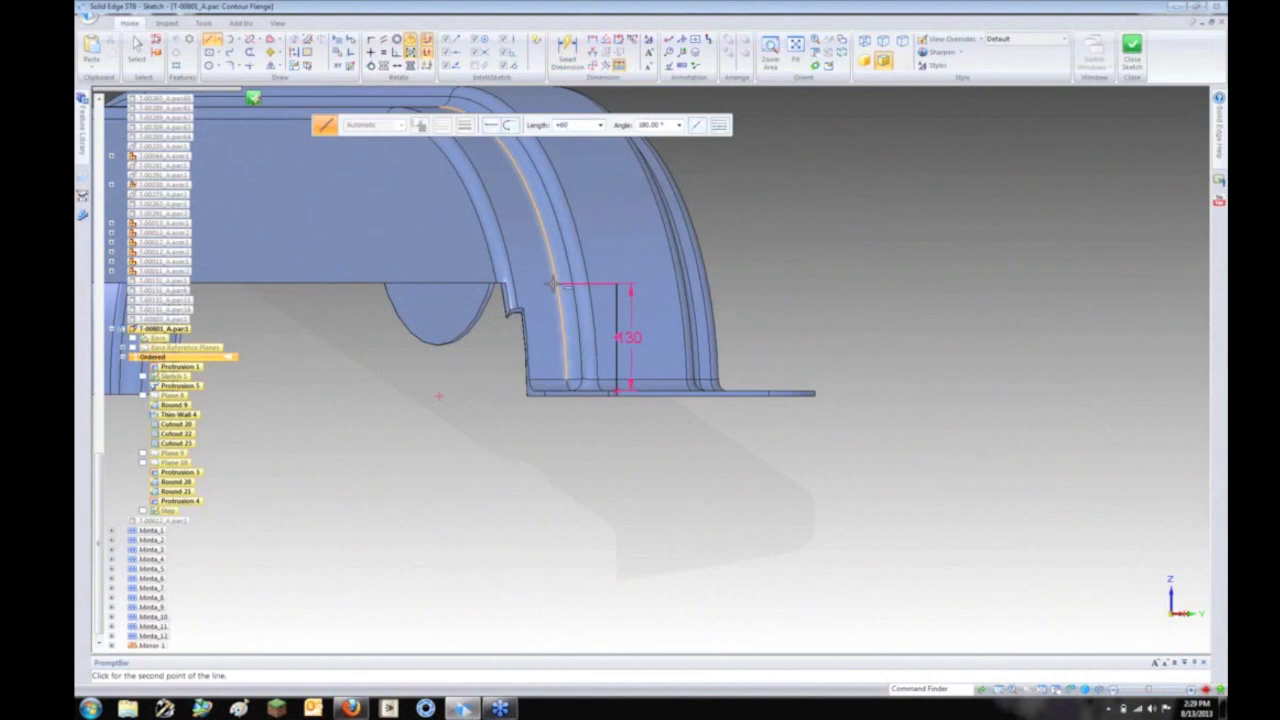
key(Tab)
text(80)
key(Tab)
click(552, 286)
right_click(900, 272)
key(Escape)
click(255, 98)
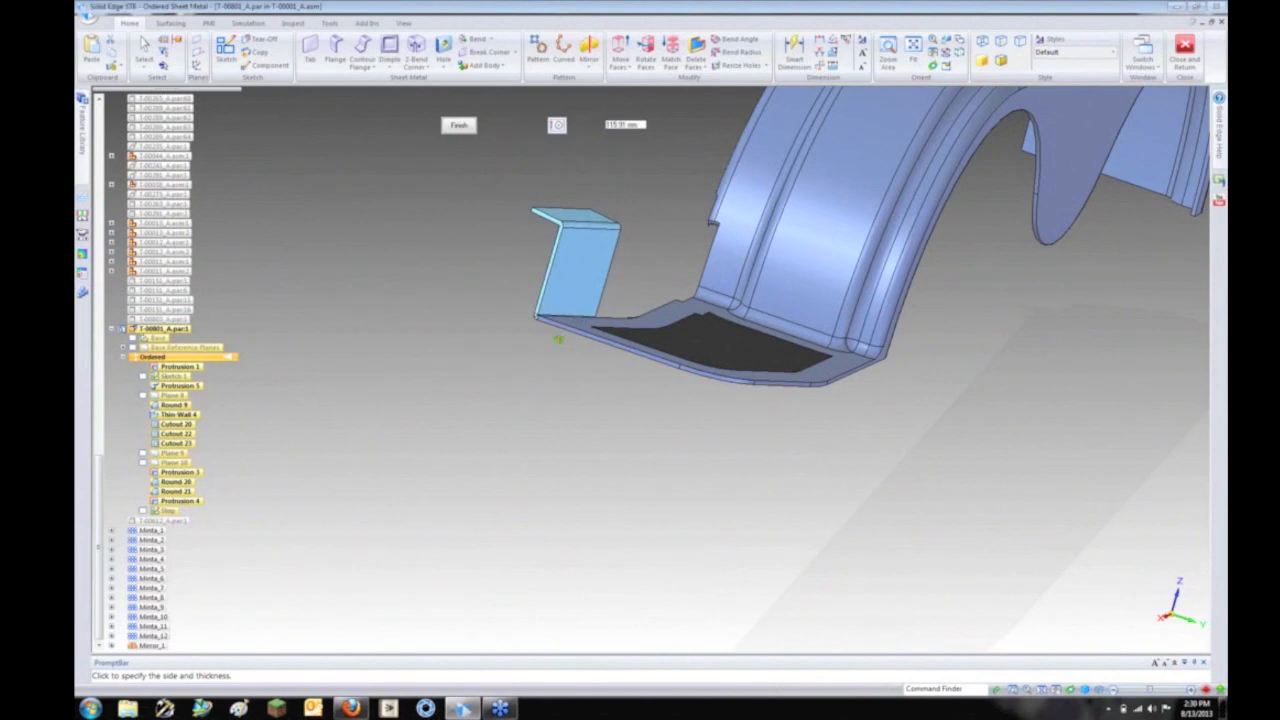
Step: Extend the contour flange along the chain of the step plate's inner edges and finish it
click(687, 286)
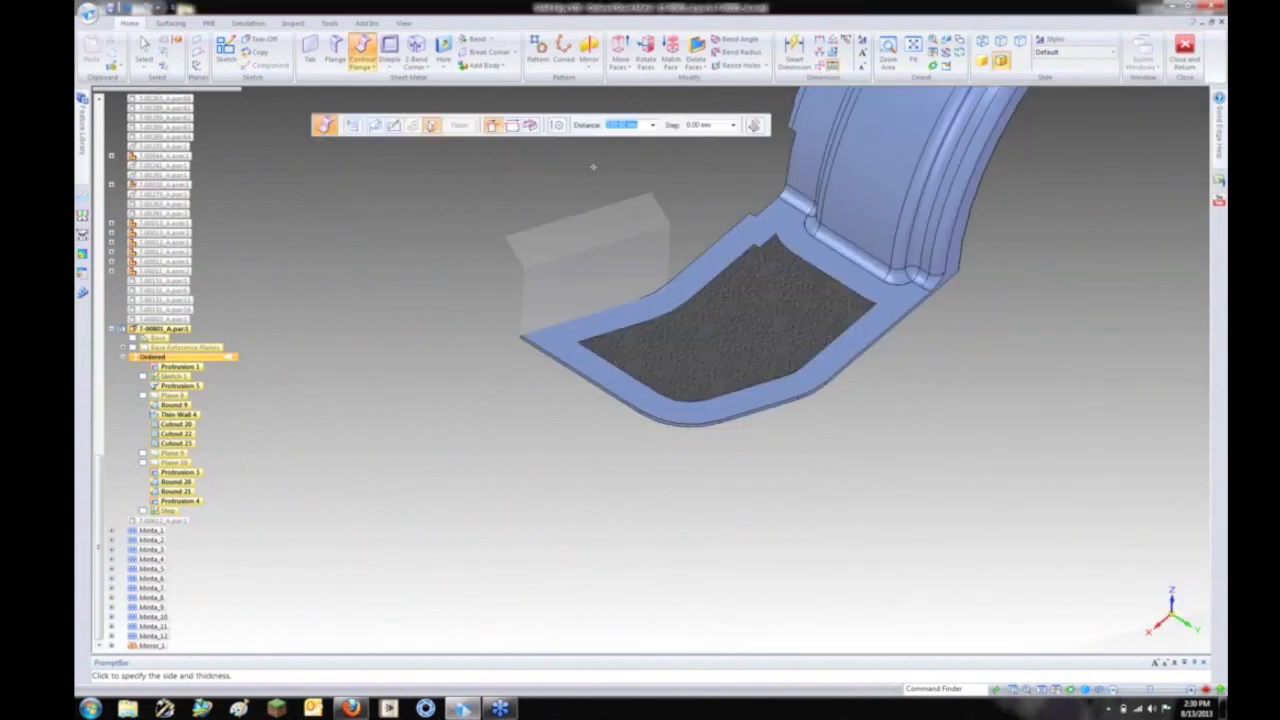
click(533, 127)
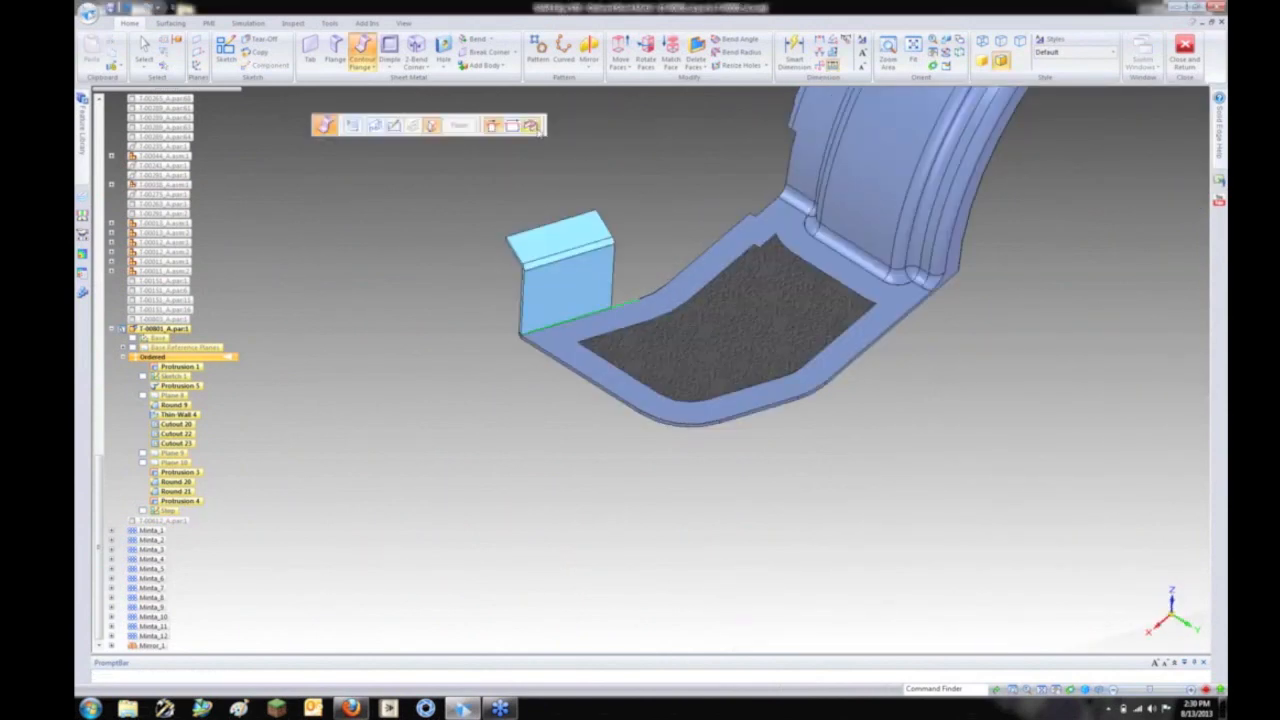
click(677, 280)
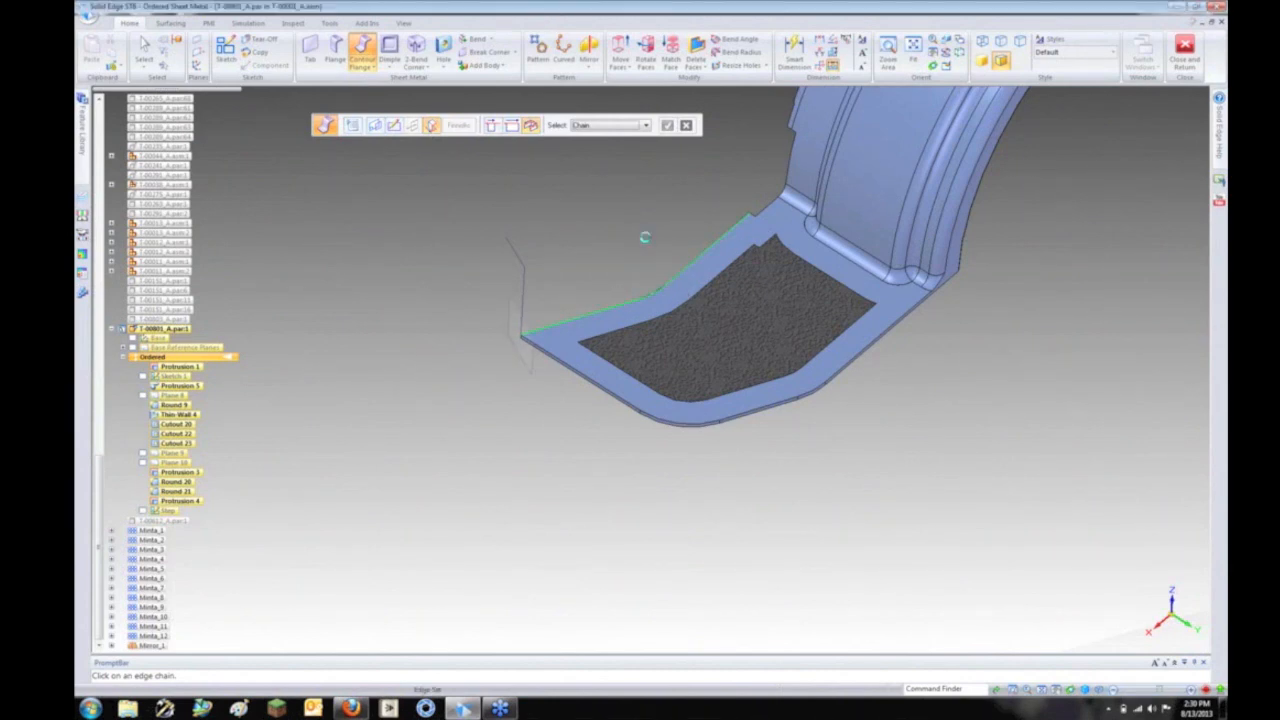
right_click(422, 309)
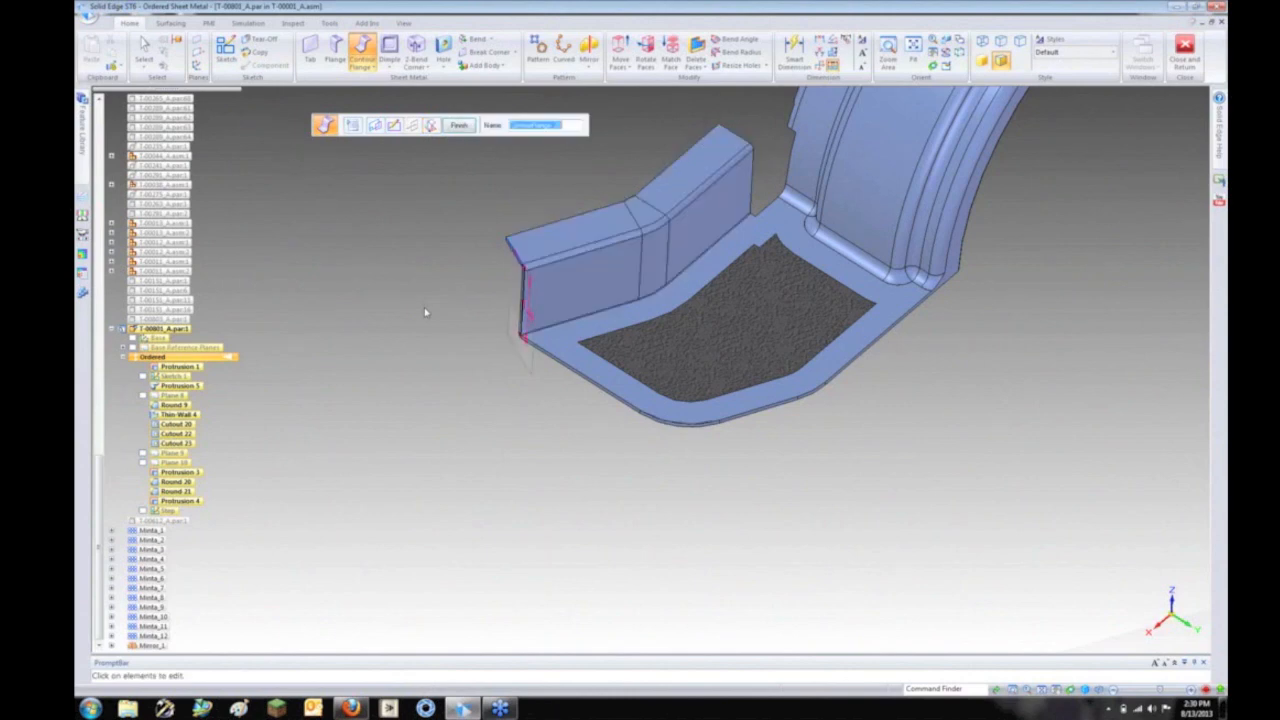
middle_drag(605, 440, 637, 455)
key(ctrl+shift+p)
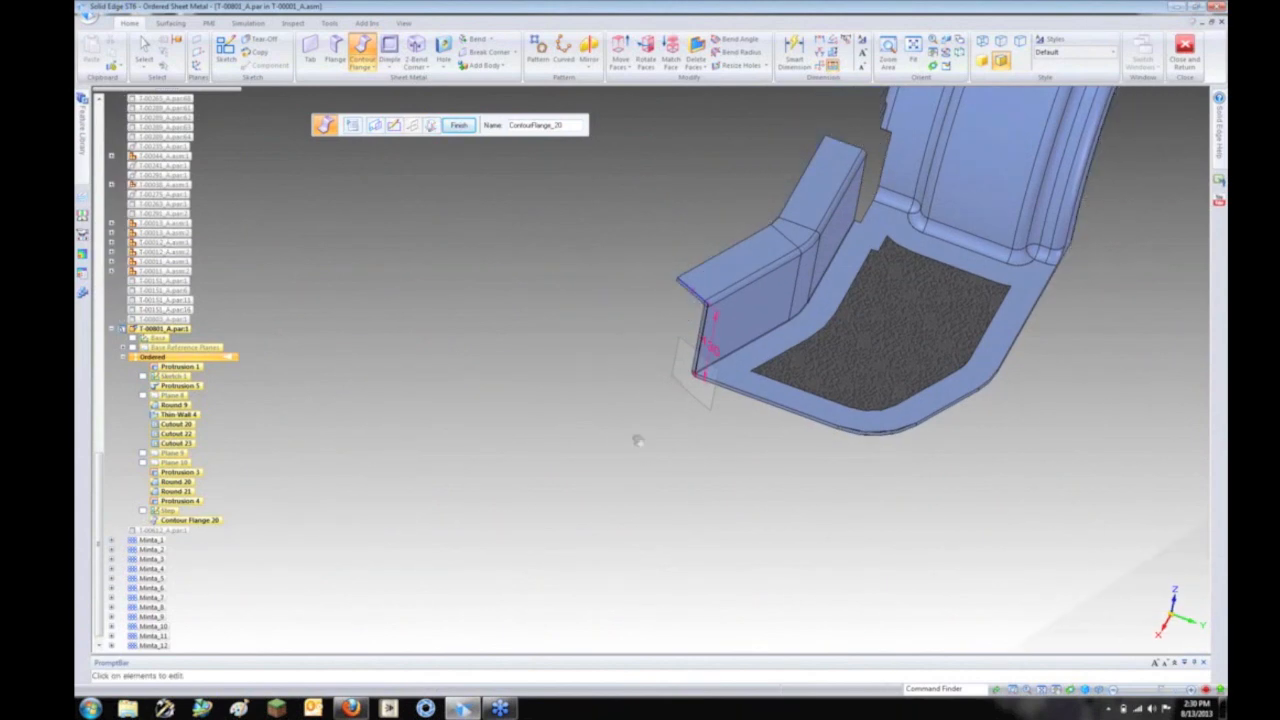
Step: Start a dimple from the trapezoidal sketch chain on the fender's side panel
middle_drag(543, 471, 677, 434)
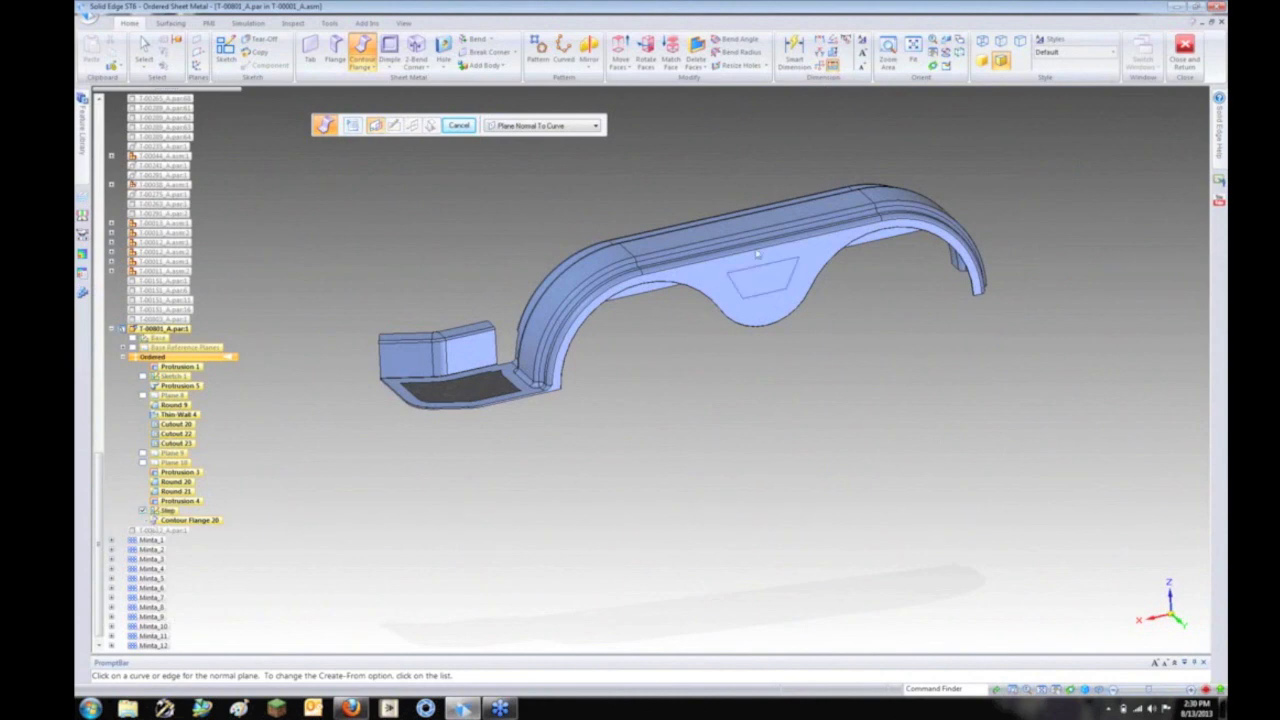
scroll(757, 253, up, 5)
click(389, 67)
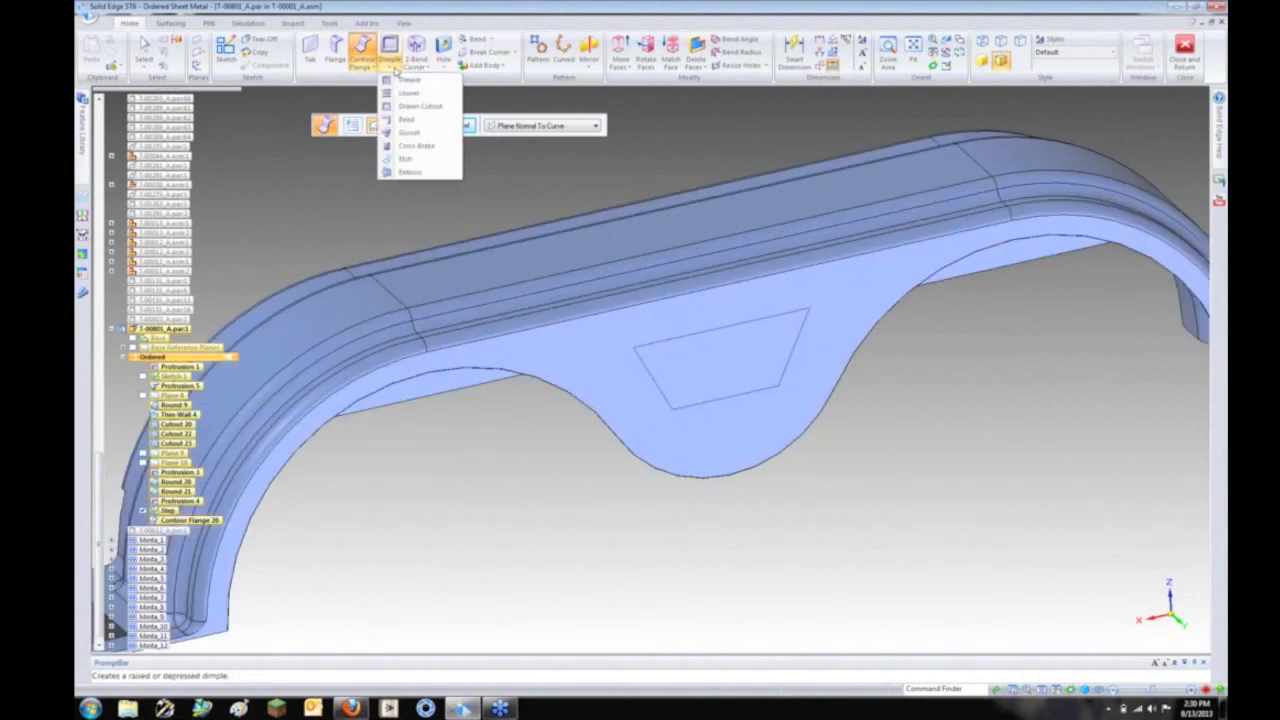
click(405, 147)
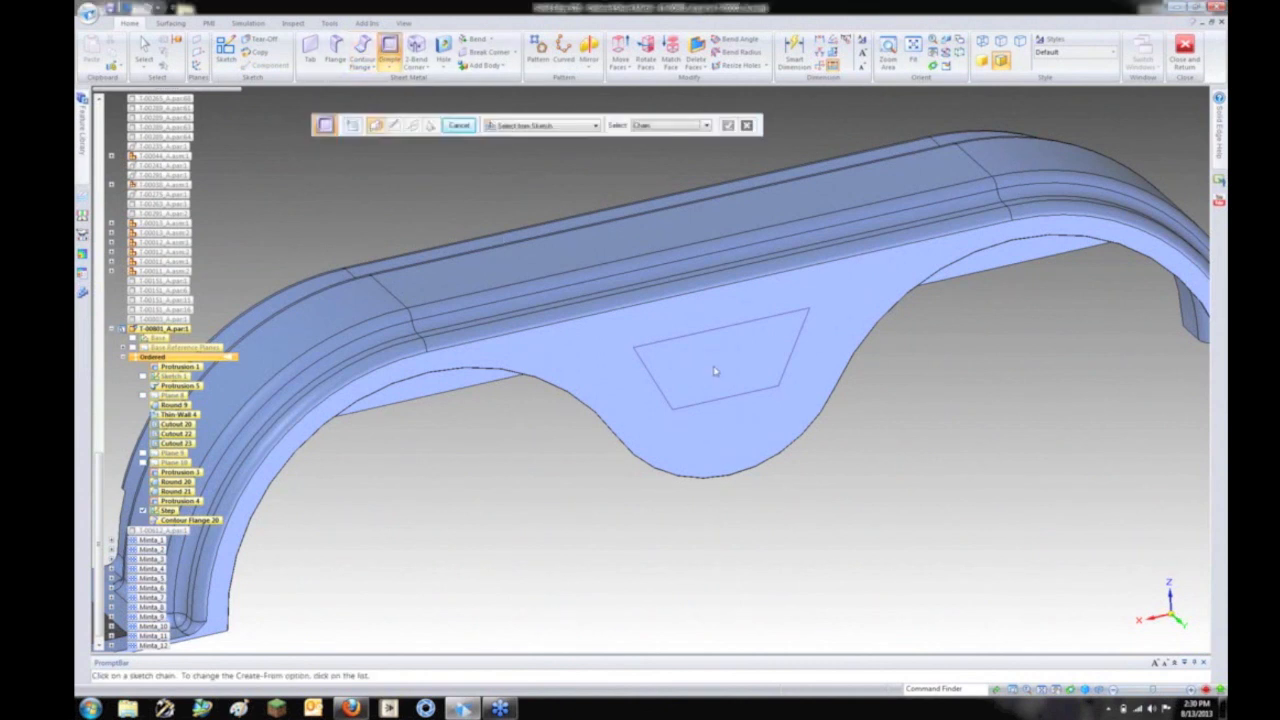
click(712, 347)
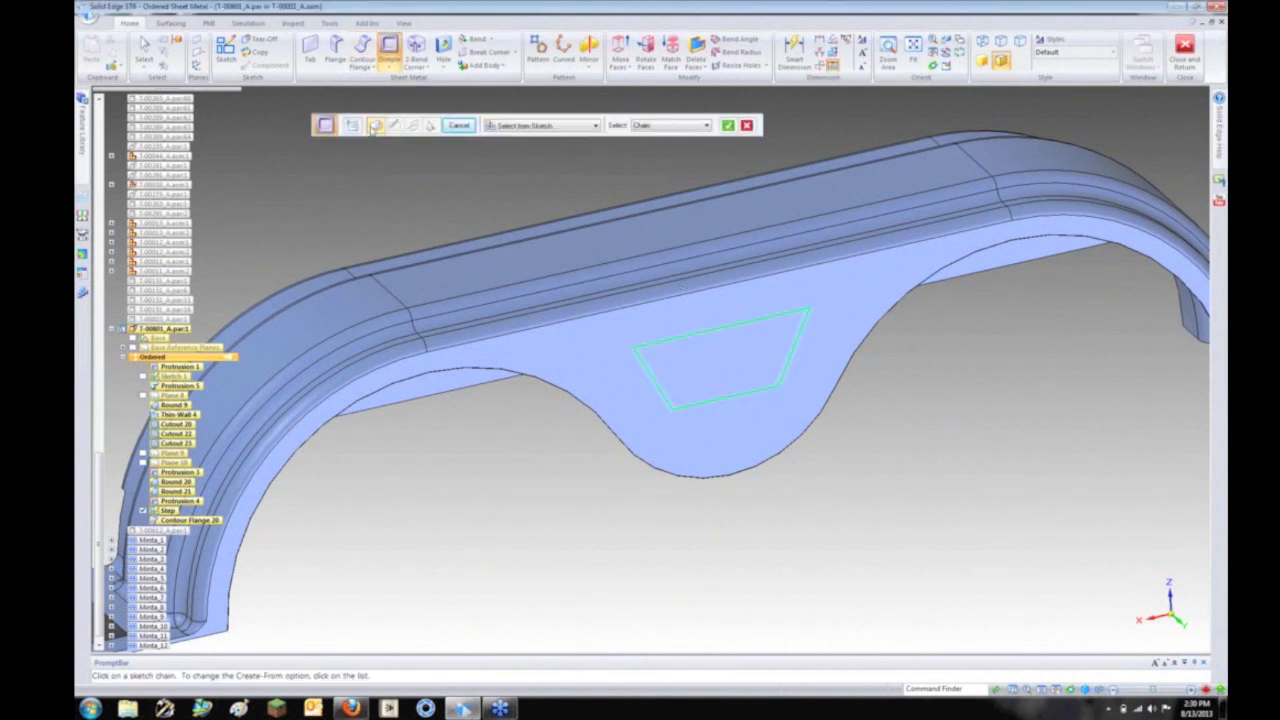
Step: Set the dimple's punch radius and a 3 mm die radius, and create the recessed dimple in the side panel
click(355, 127)
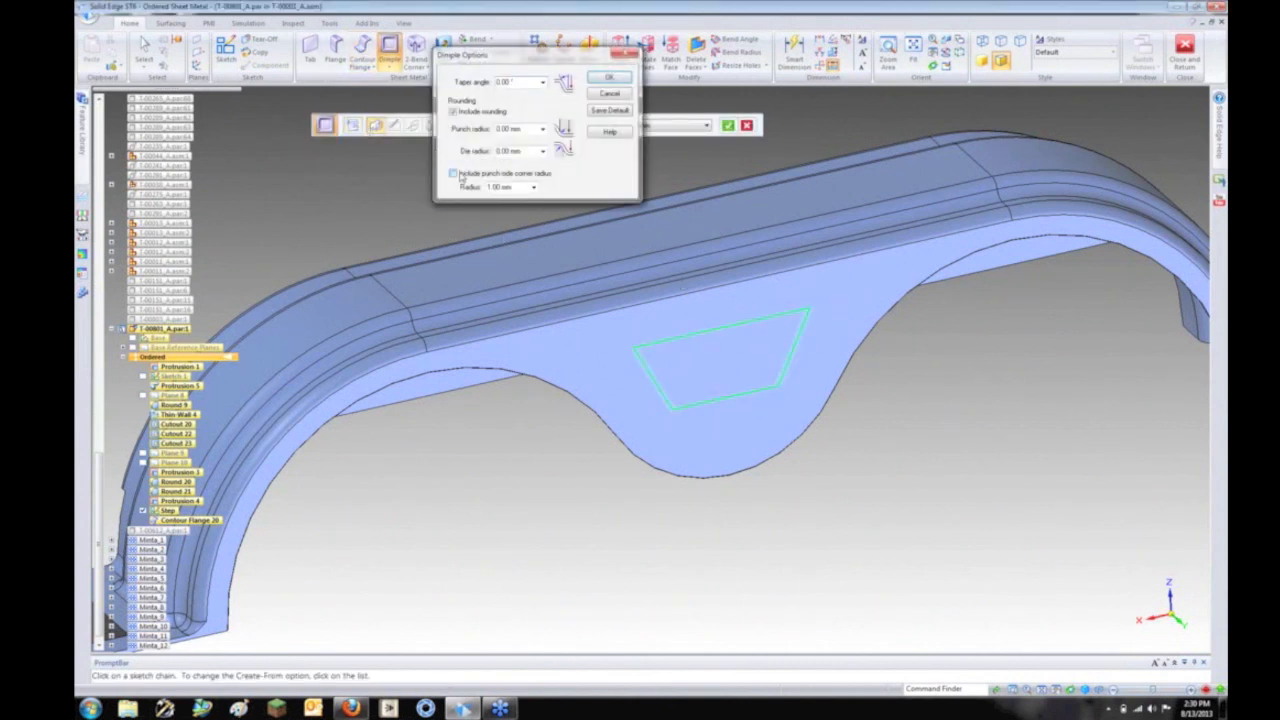
click(536, 128)
text(63)
key(Tab)
text(3)
key(Tab)
key(Return)
key(Return)
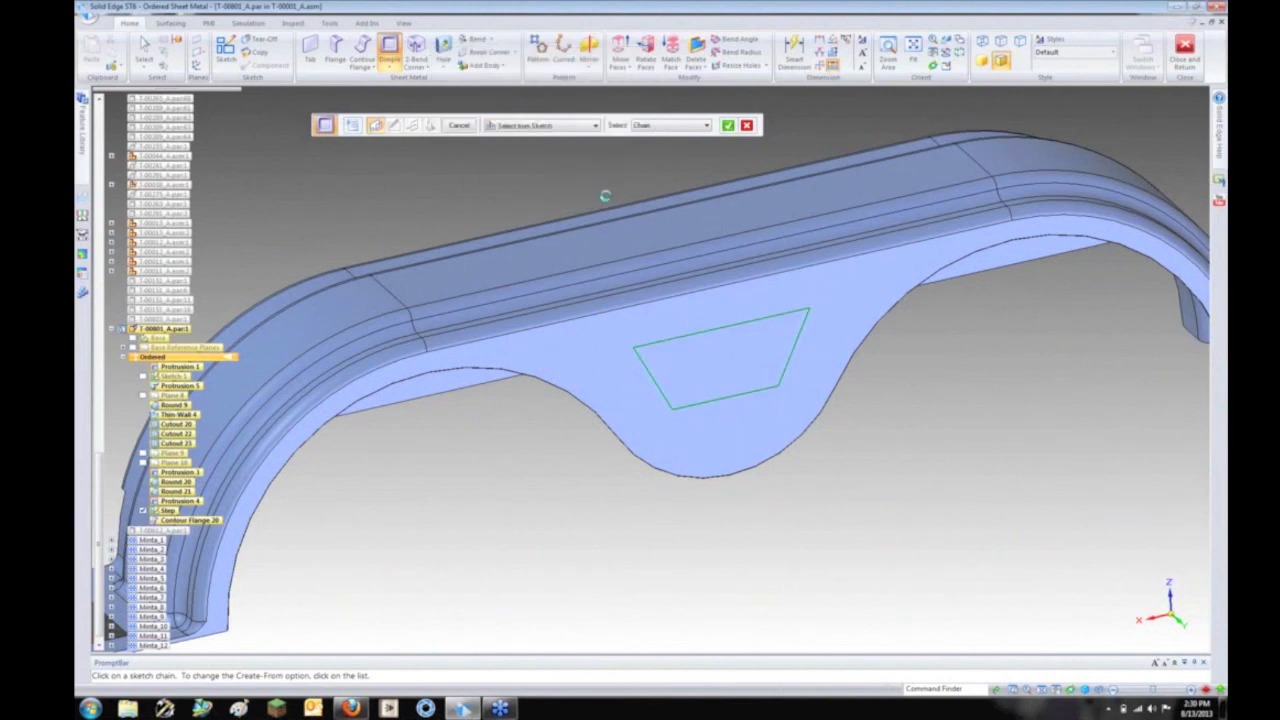
click(690, 316)
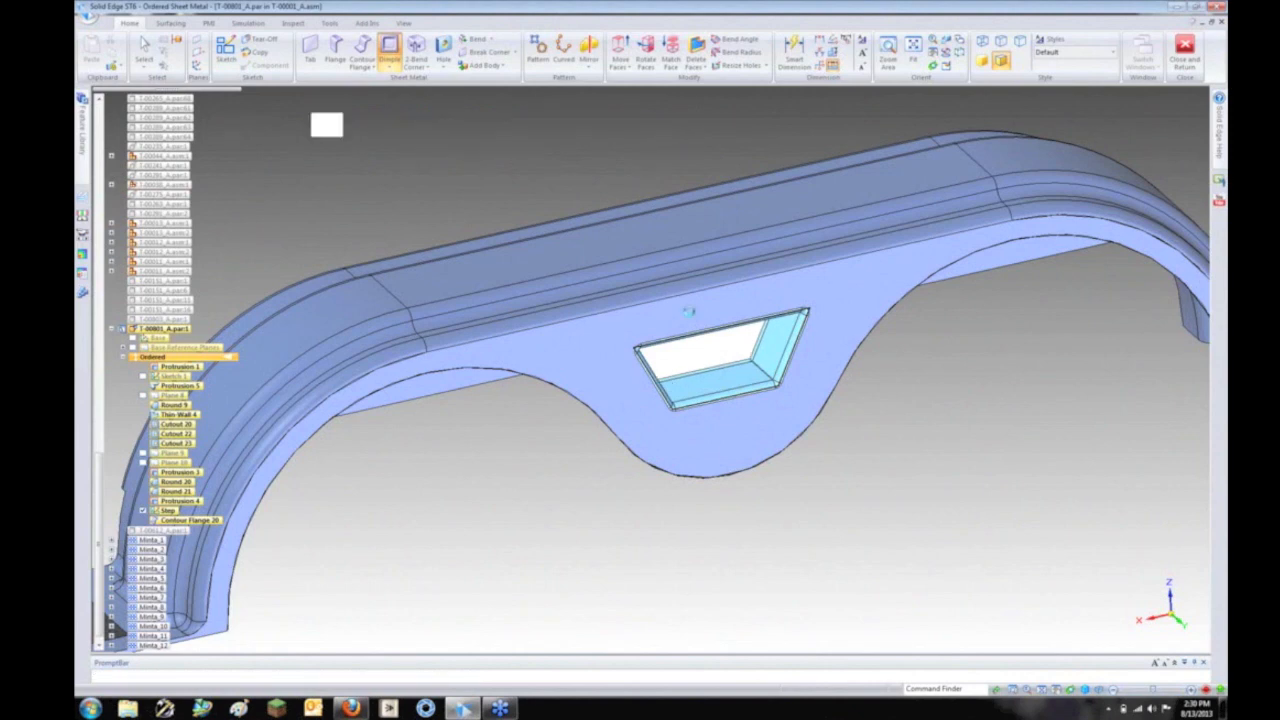
right_click(842, 552)
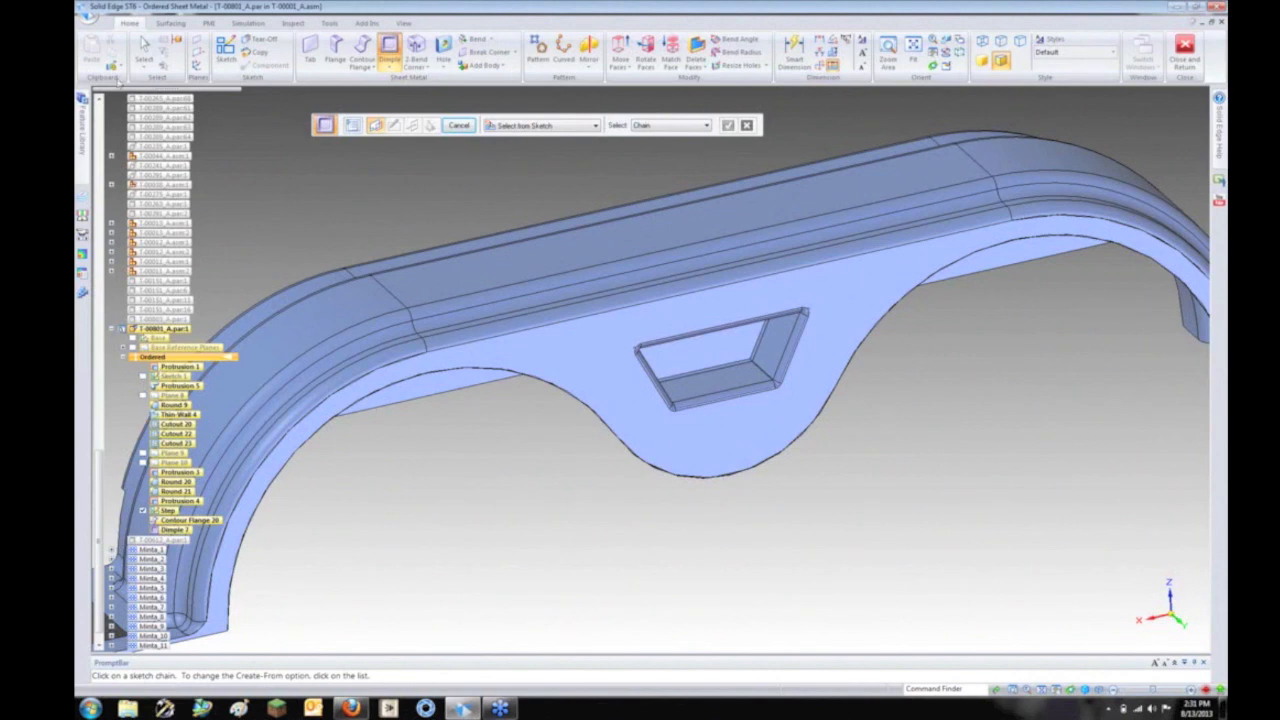
Step: Switch the fender from the sheet metal environment back to the part environment
click(89, 12)
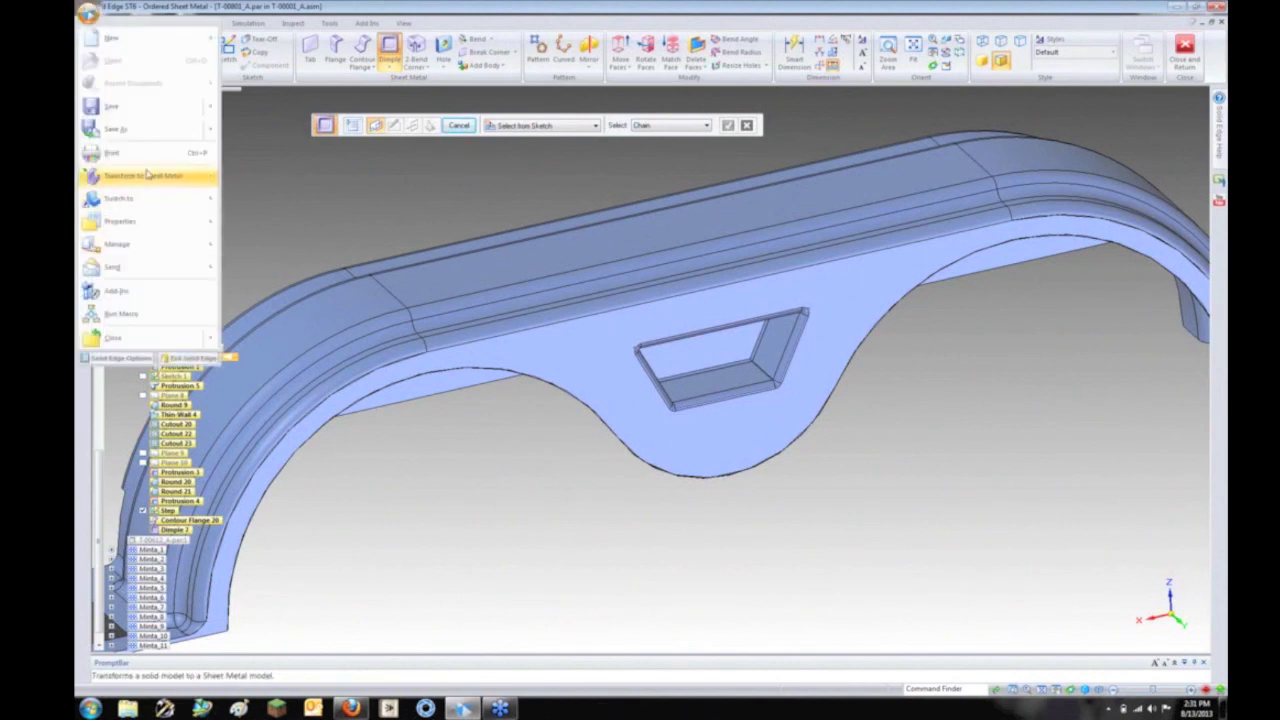
mouse_move(140, 201)
click(258, 55)
Step: Return to the trailer assembly and apply the 00-All Parts display configuration
click(667, 368)
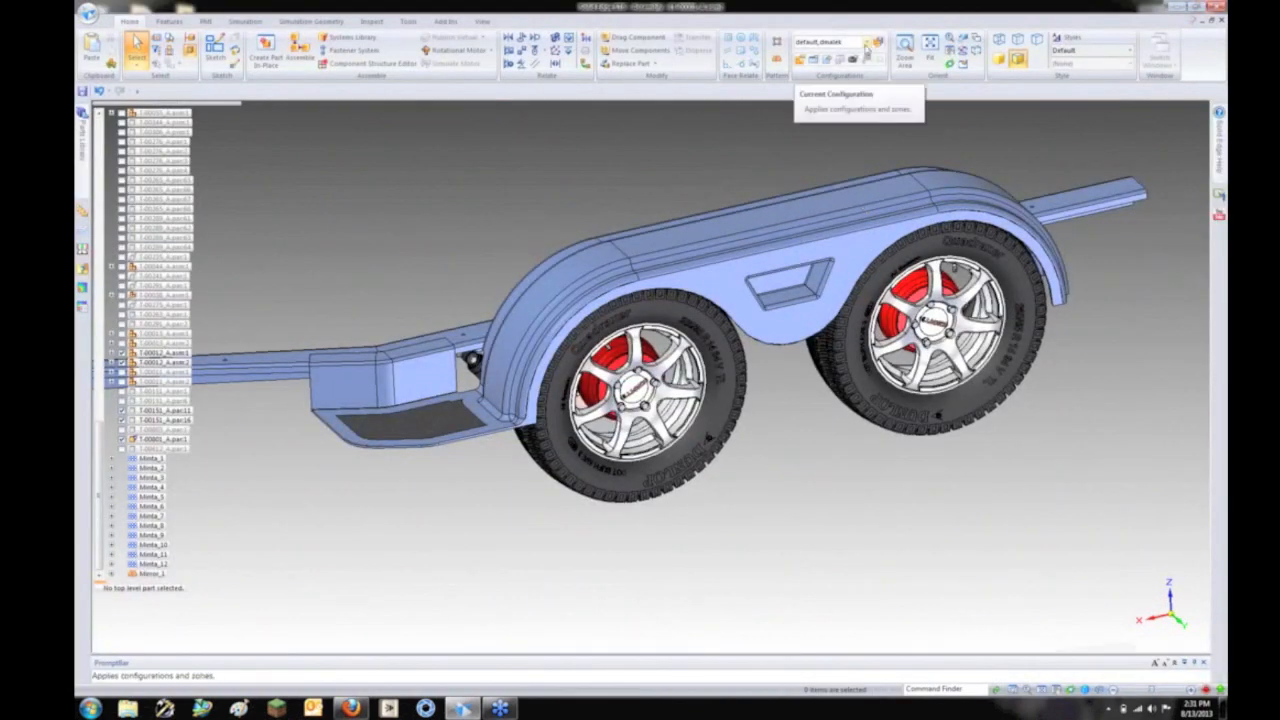
click(832, 42)
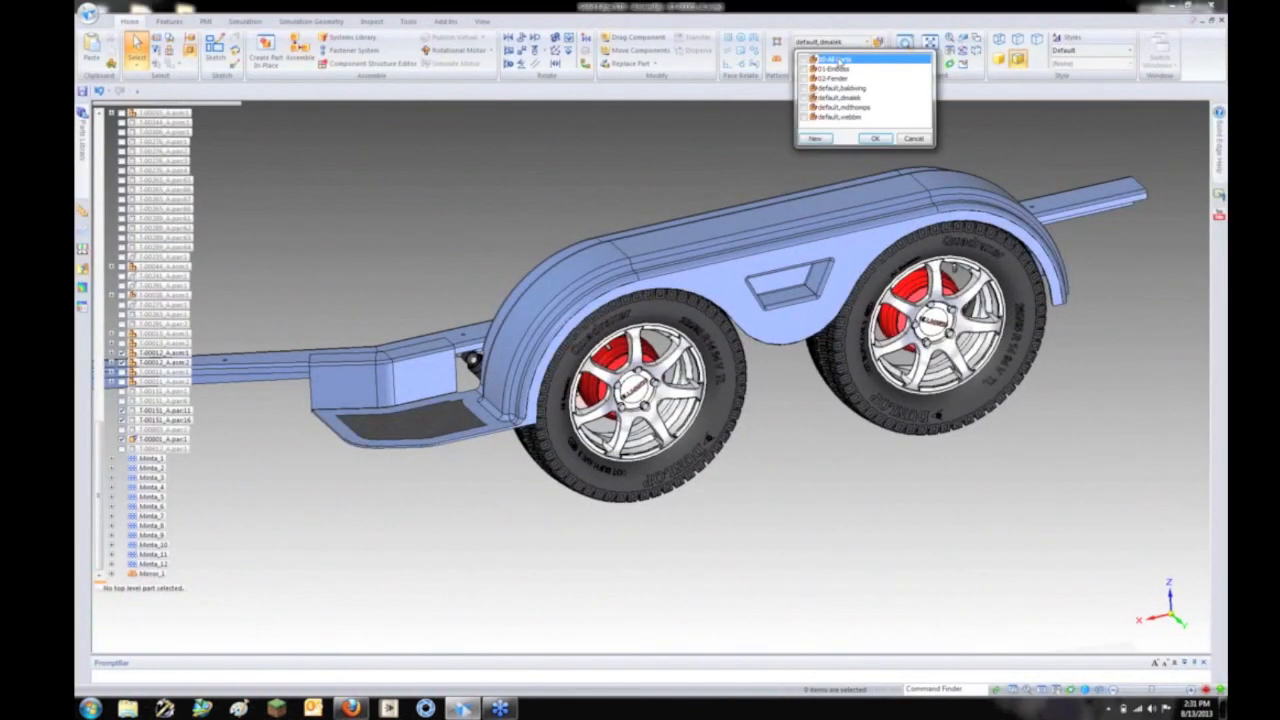
click(875, 138)
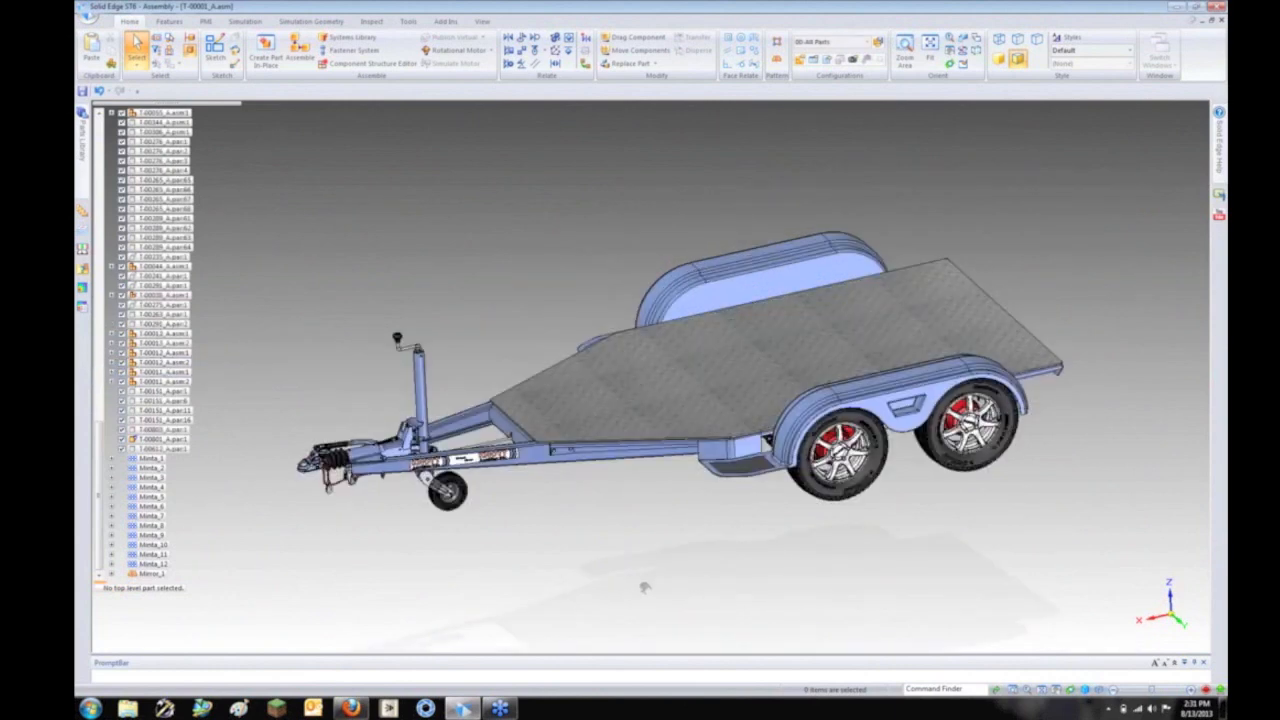
middle_drag(646, 593, 658, 549)
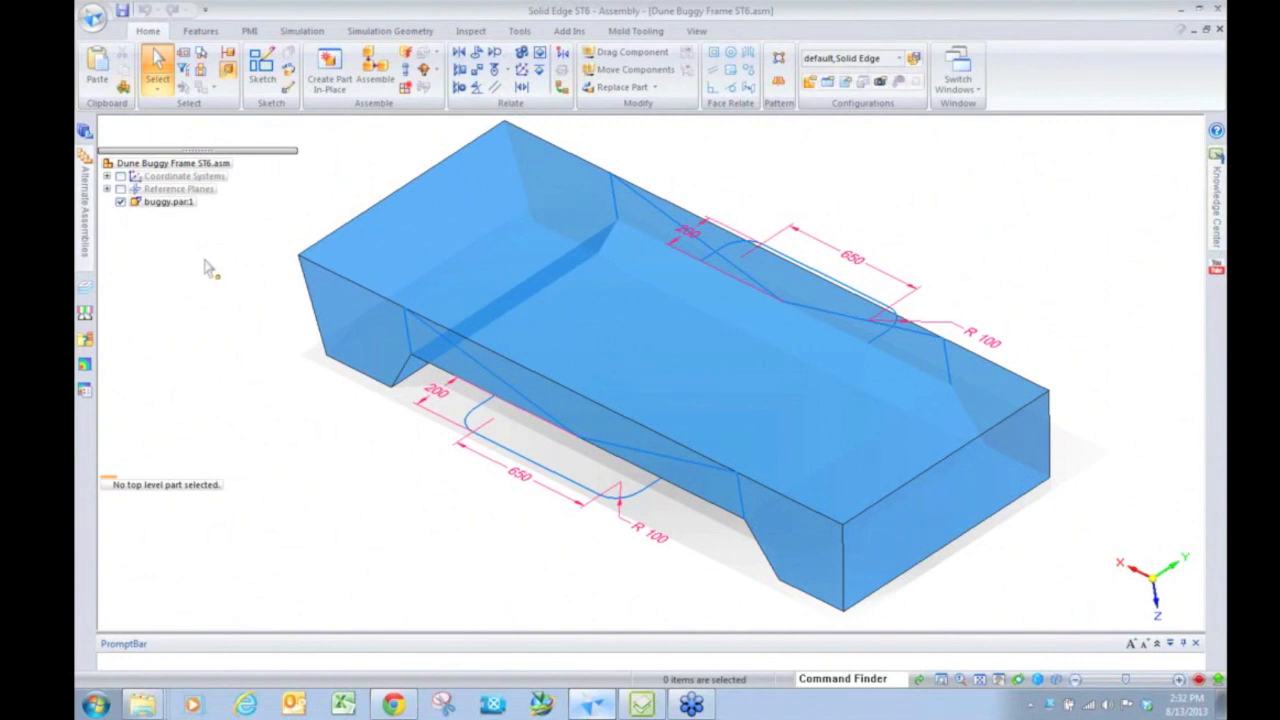
Step: Enter the Frame Design environment for the Dune Buggy Frame ST6 assembly
middle_drag(275, 293, 222, 185)
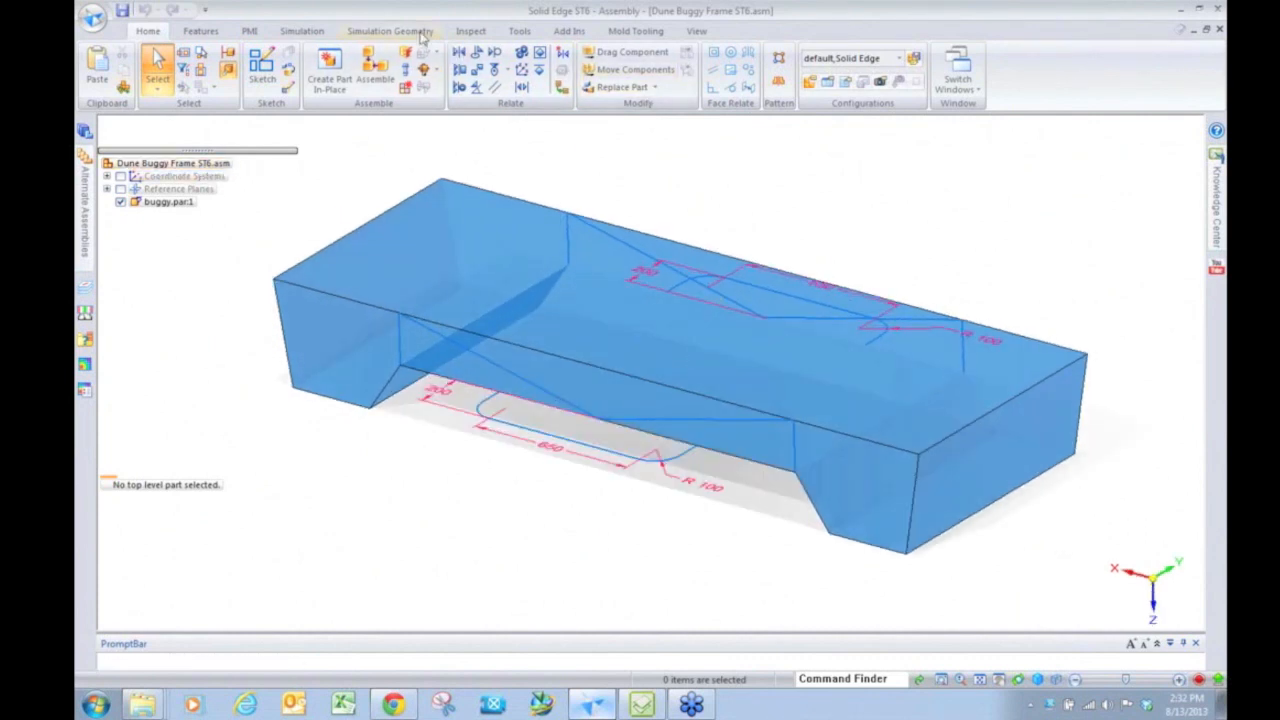
click(528, 32)
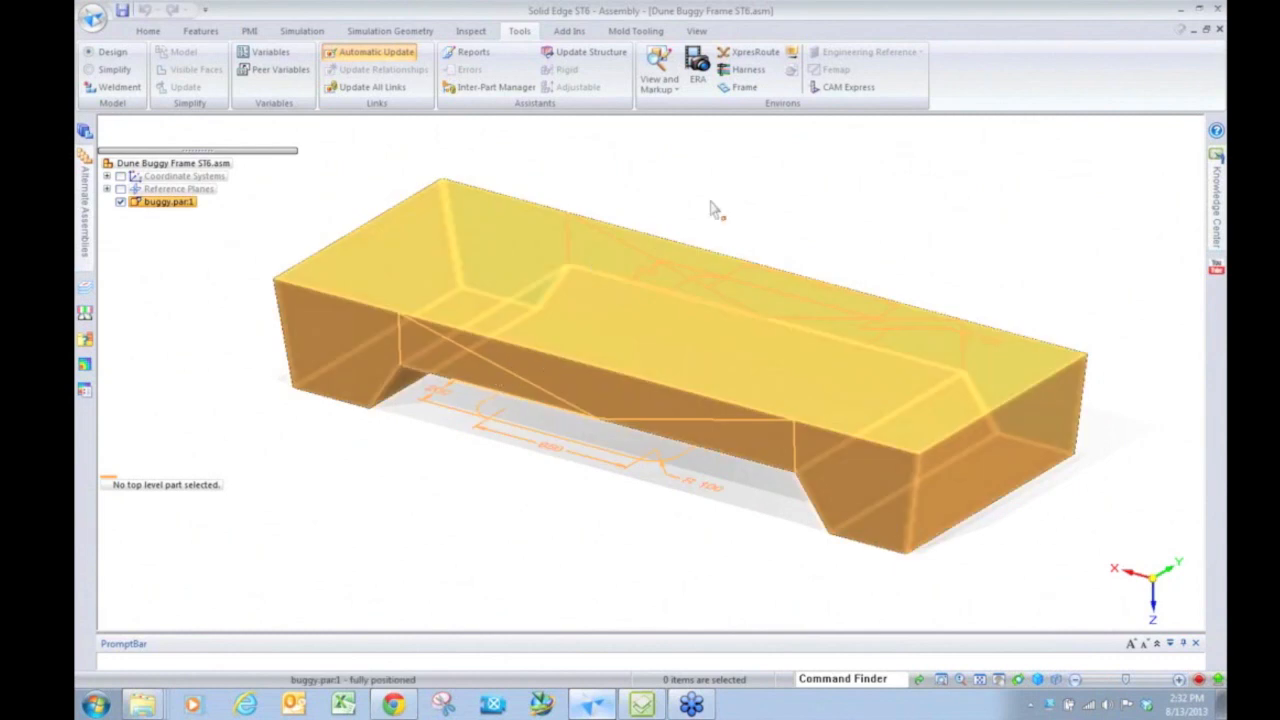
click(744, 87)
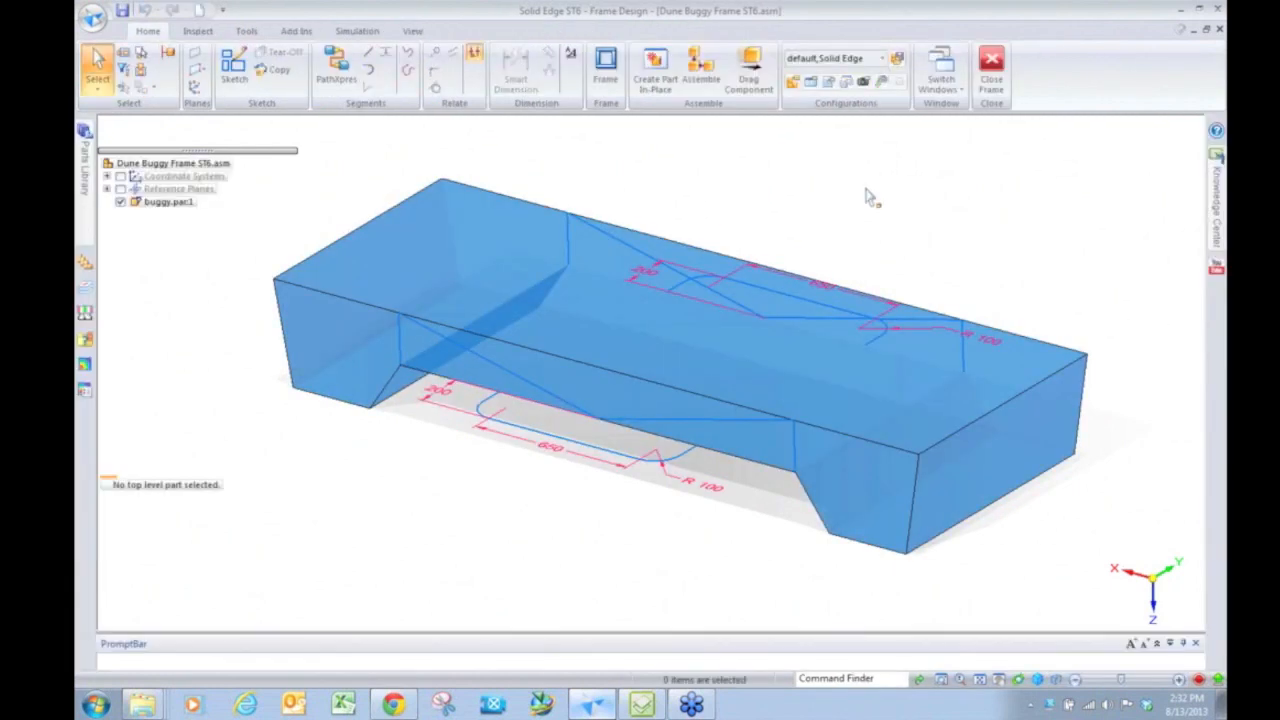
Step: Create a RoundTubing 51x3.6 frame along all edges of the buggy part, using Body as the path selection type
click(606, 68)
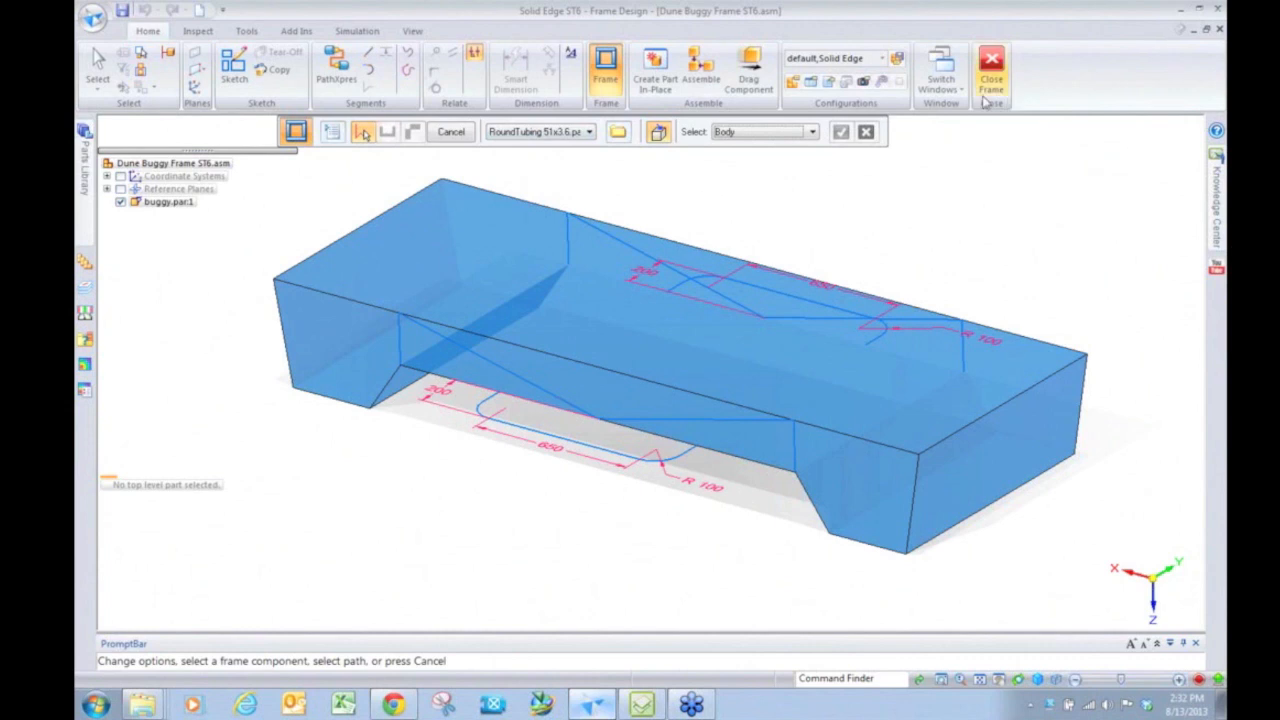
click(762, 132)
click(773, 184)
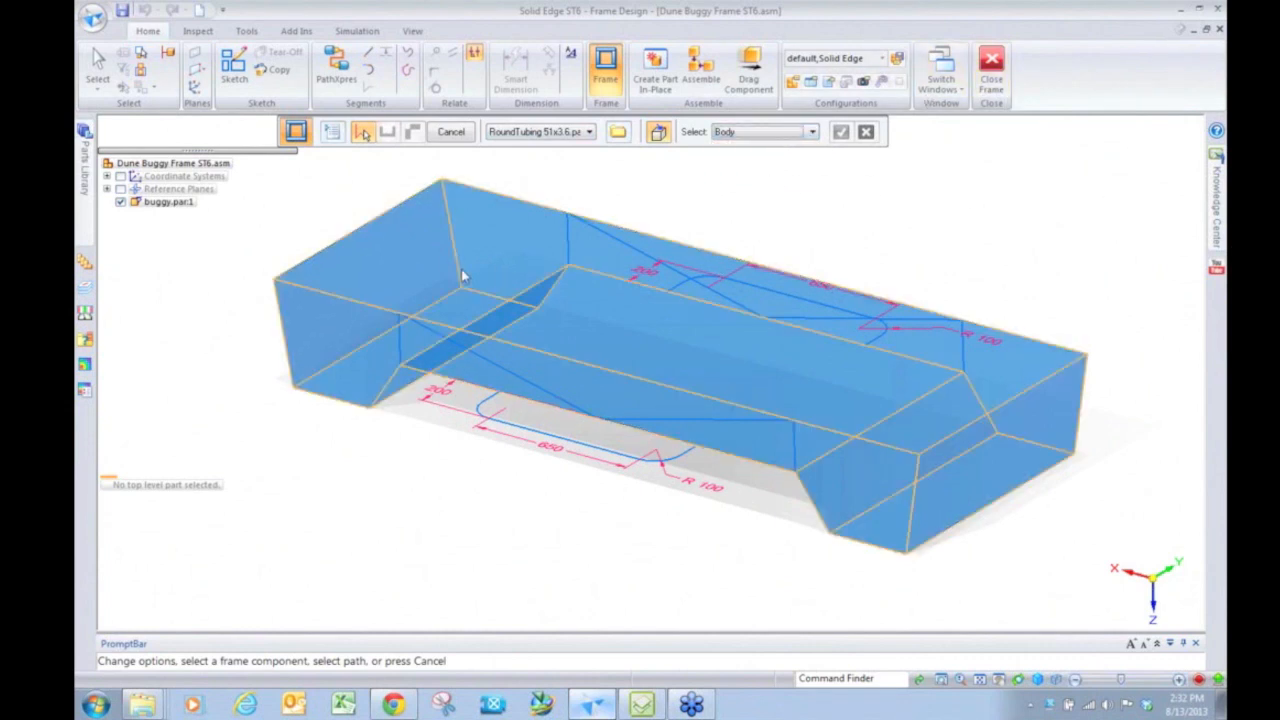
click(350, 256)
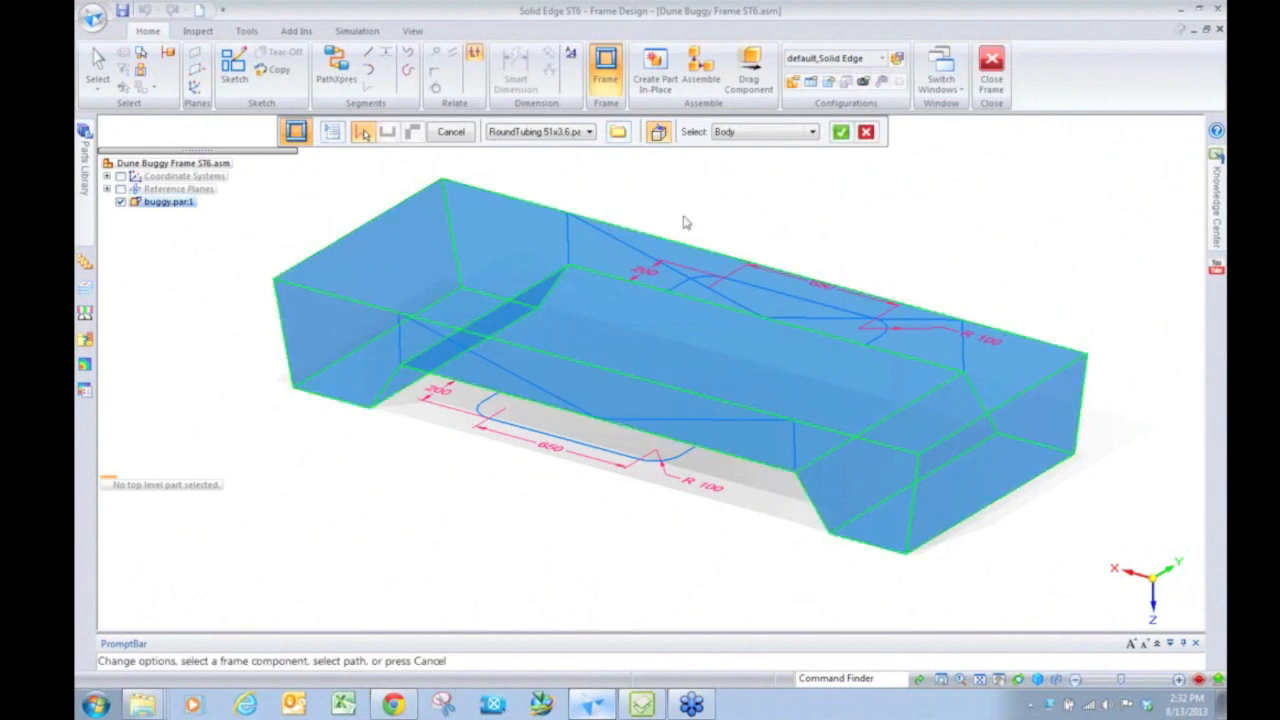
right_click(942, 204)
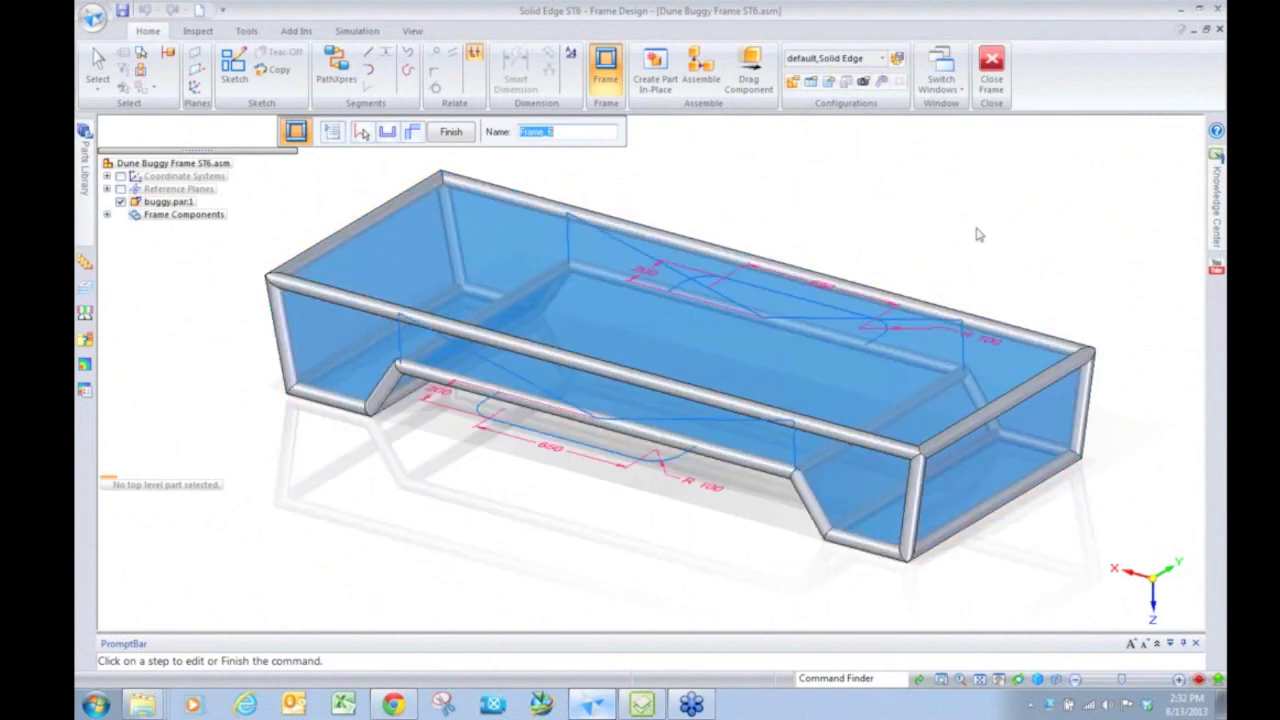
middle_drag(867, 215, 700, 230)
click(451, 131)
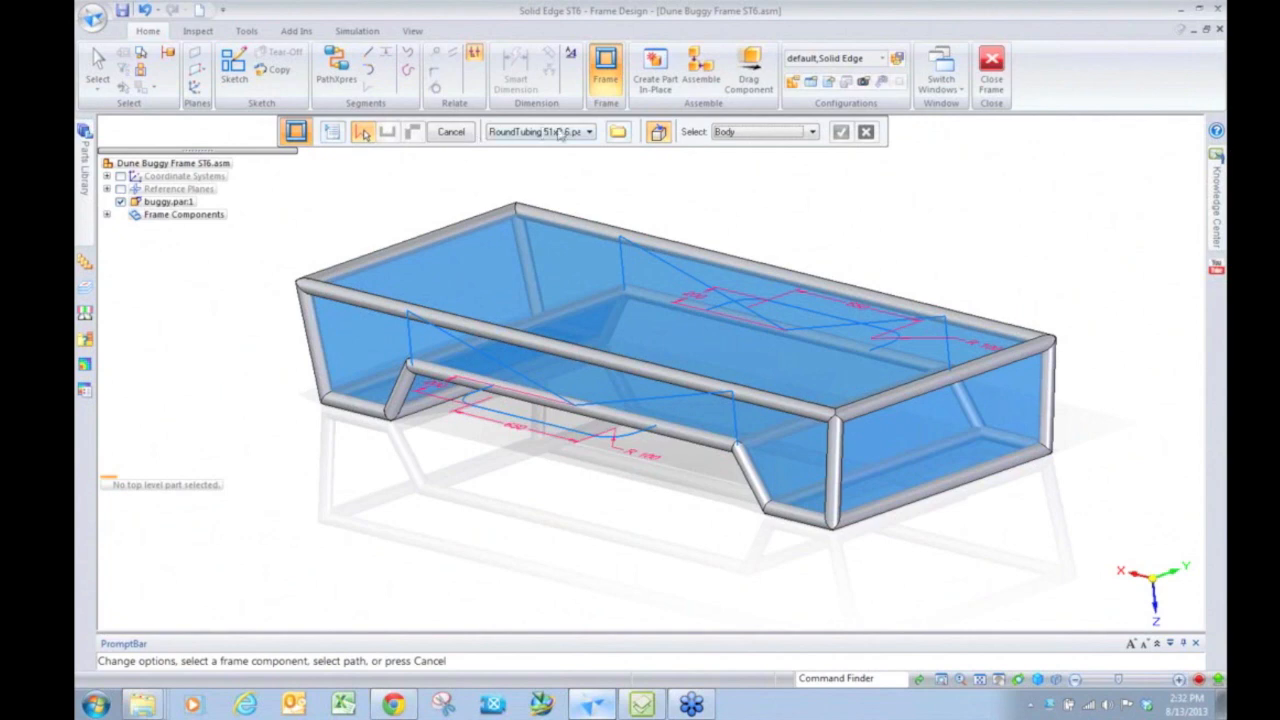
Step: Add RoundTubing 51x3.6 braces along the vertical and diagonal sketch lines on both long sides, using Single path selection
click(811, 132)
click(740, 152)
scroll(406, 337, up, 3)
click(495, 347)
click(848, 433)
click(923, 470)
click(818, 228)
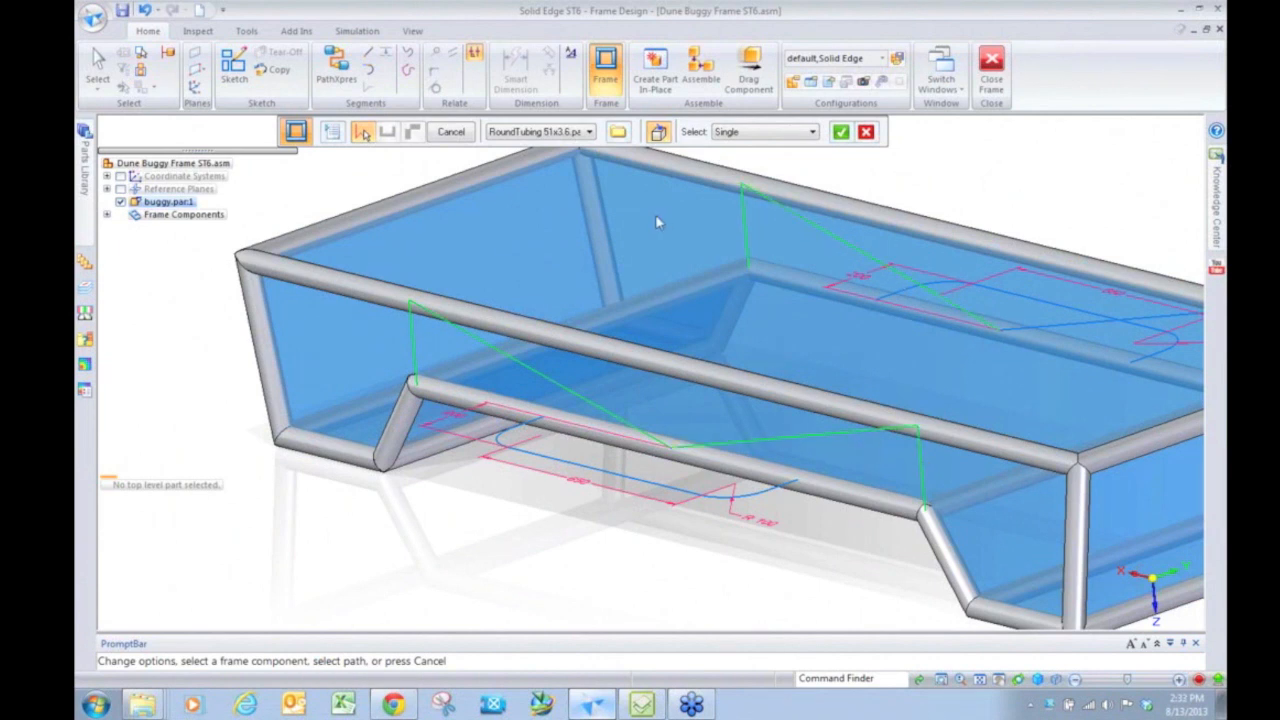
scroll(655, 214, down, 5)
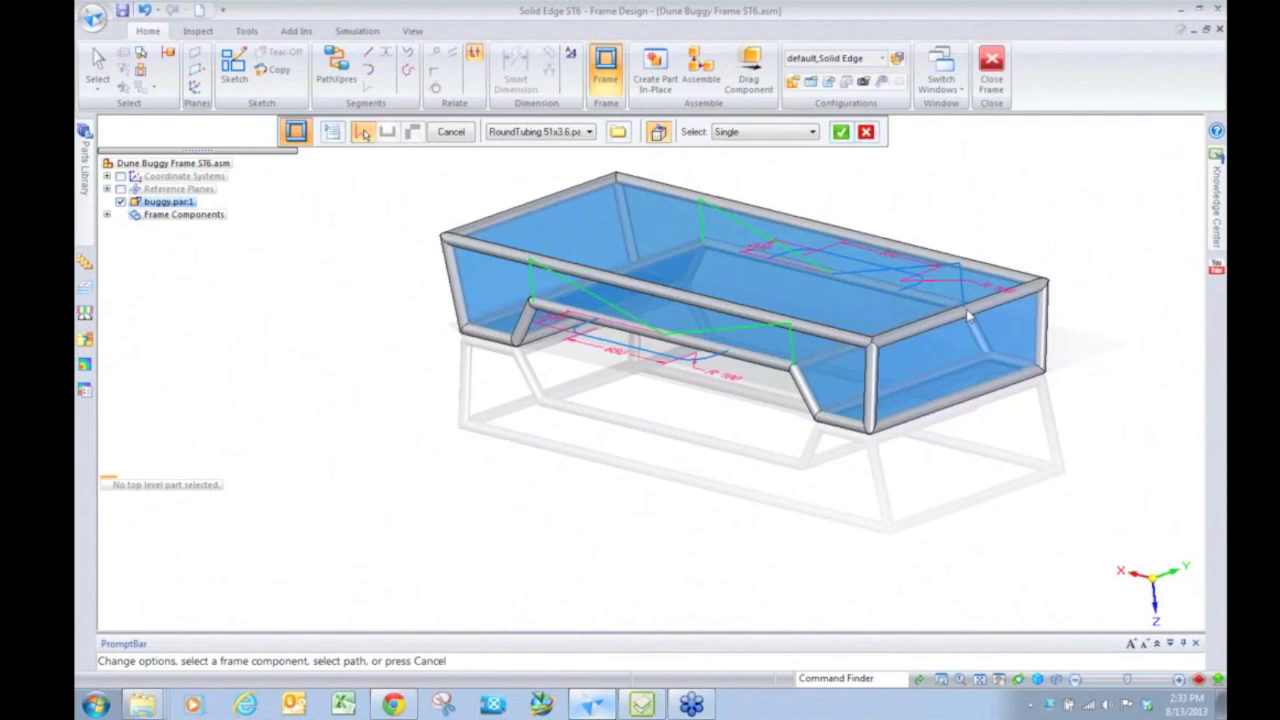
scroll(968, 316, up, 5)
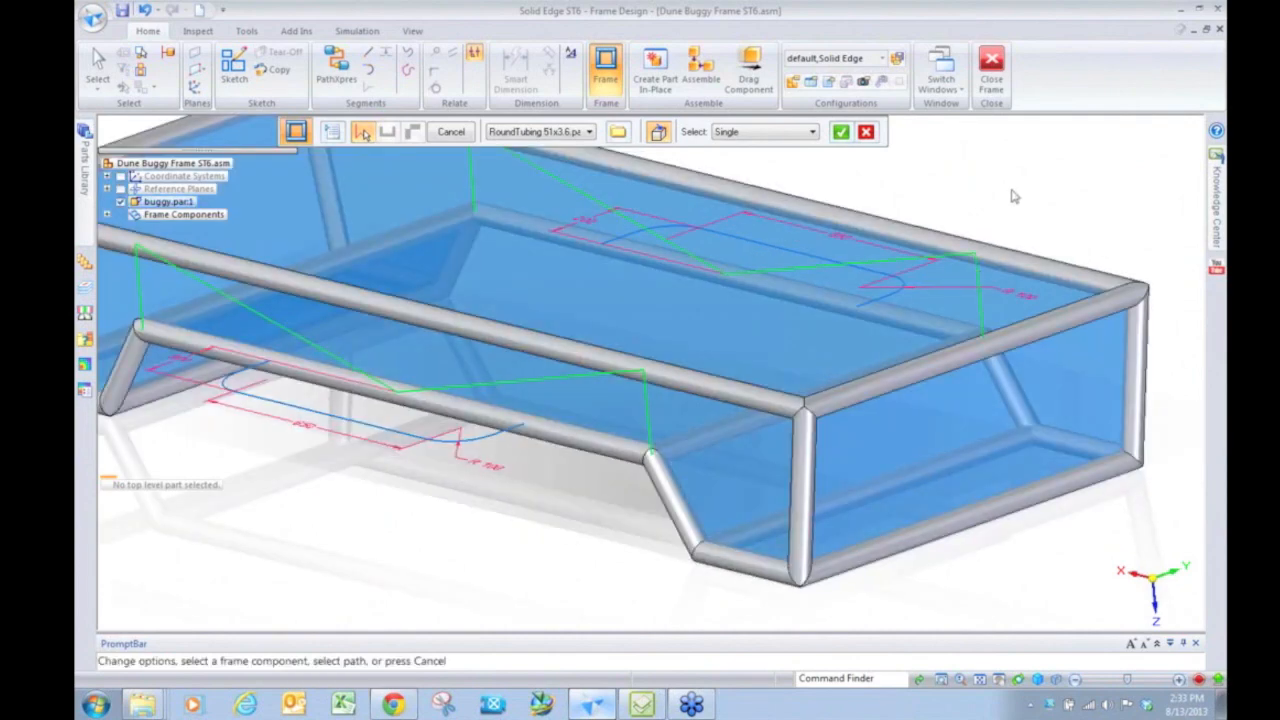
right_click(1012, 190)
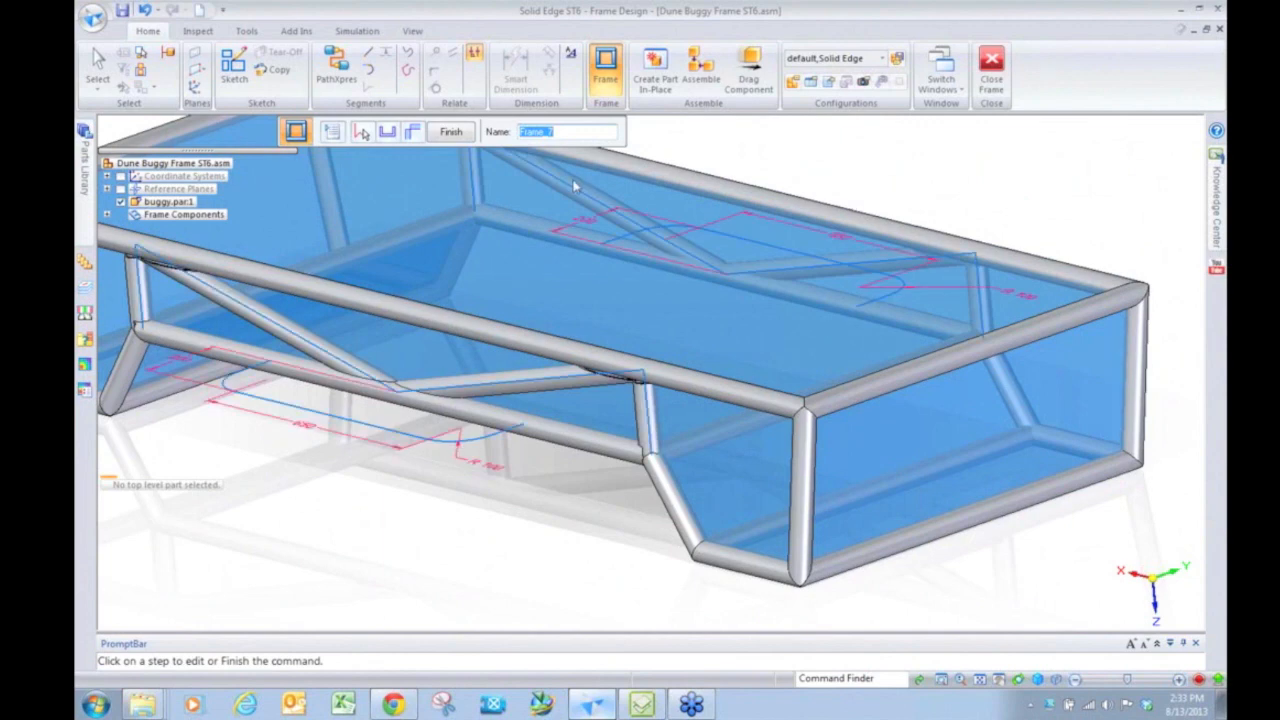
click(451, 131)
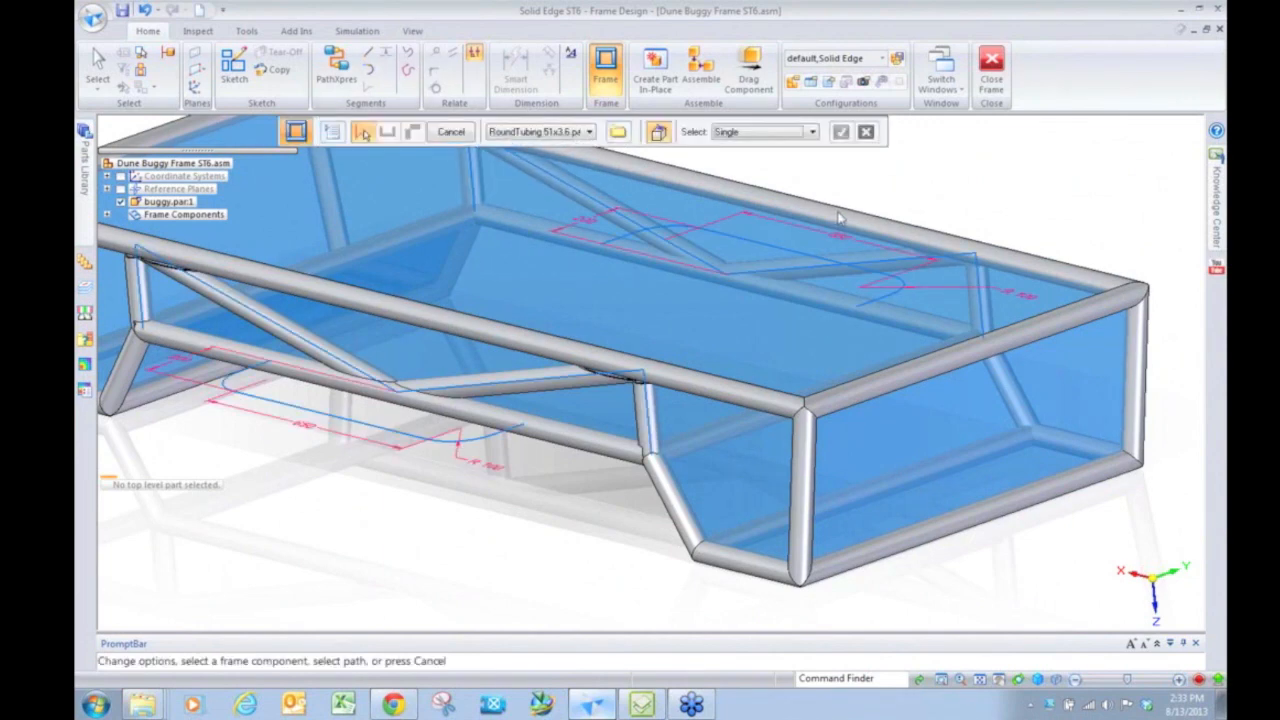
Step: Create bent RoundTubing 51x3.6 side bars from the two U-shaped sketches beside the frame, using Chain path selection
scroll(840, 218, down, 2)
key(c)
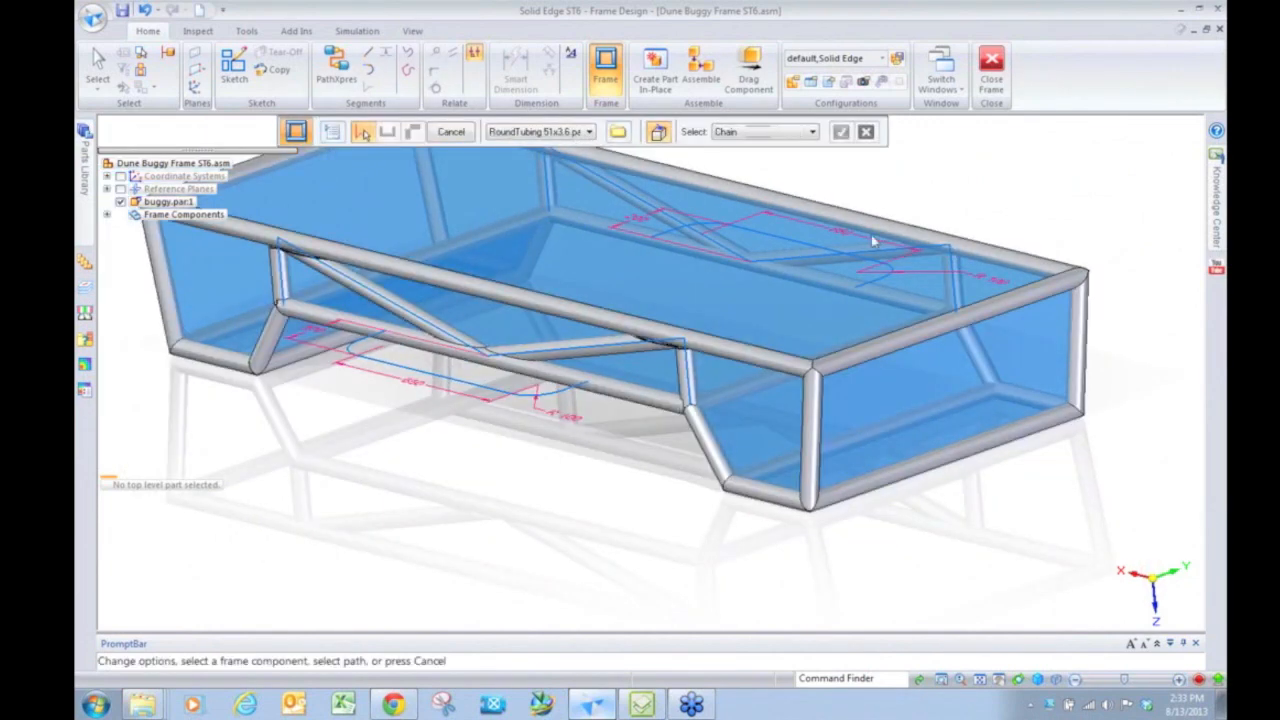
middle_drag(866, 248, 845, 301)
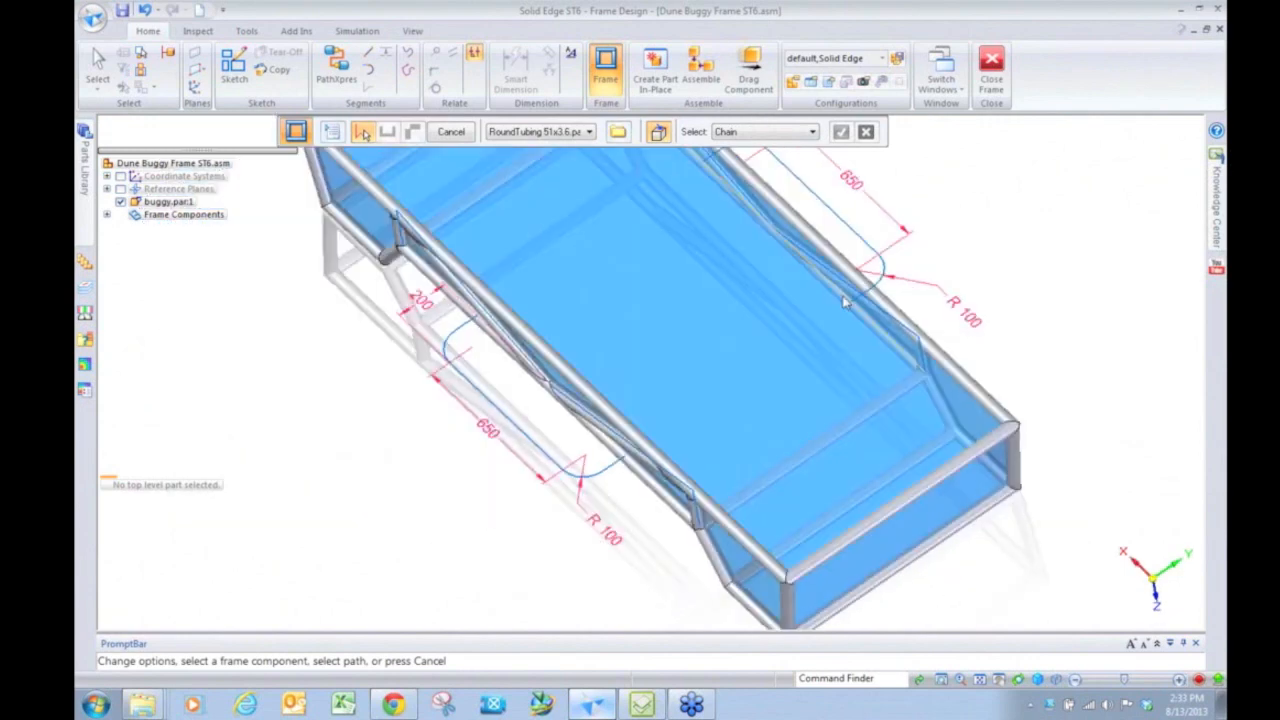
scroll(845, 301, down, 1)
scroll(641, 372, up, 1)
scroll(641, 372, up, 1)
click(611, 474)
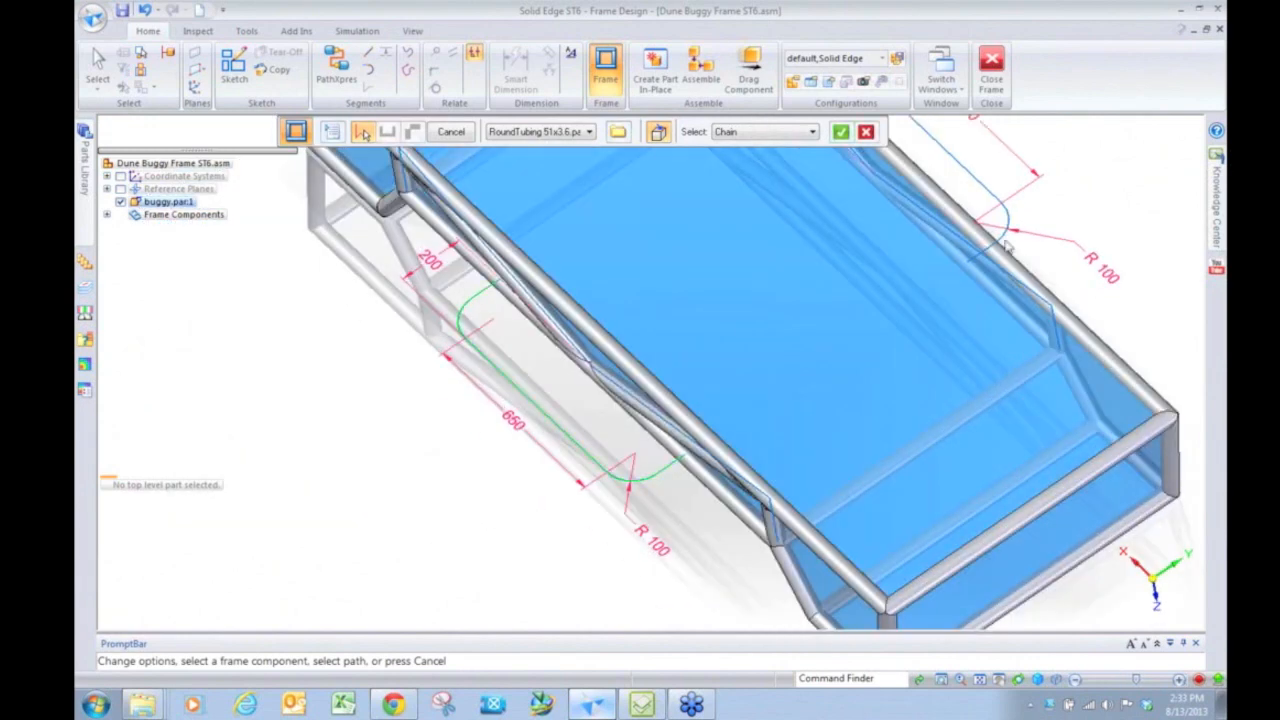
click(1008, 222)
right_click(1077, 205)
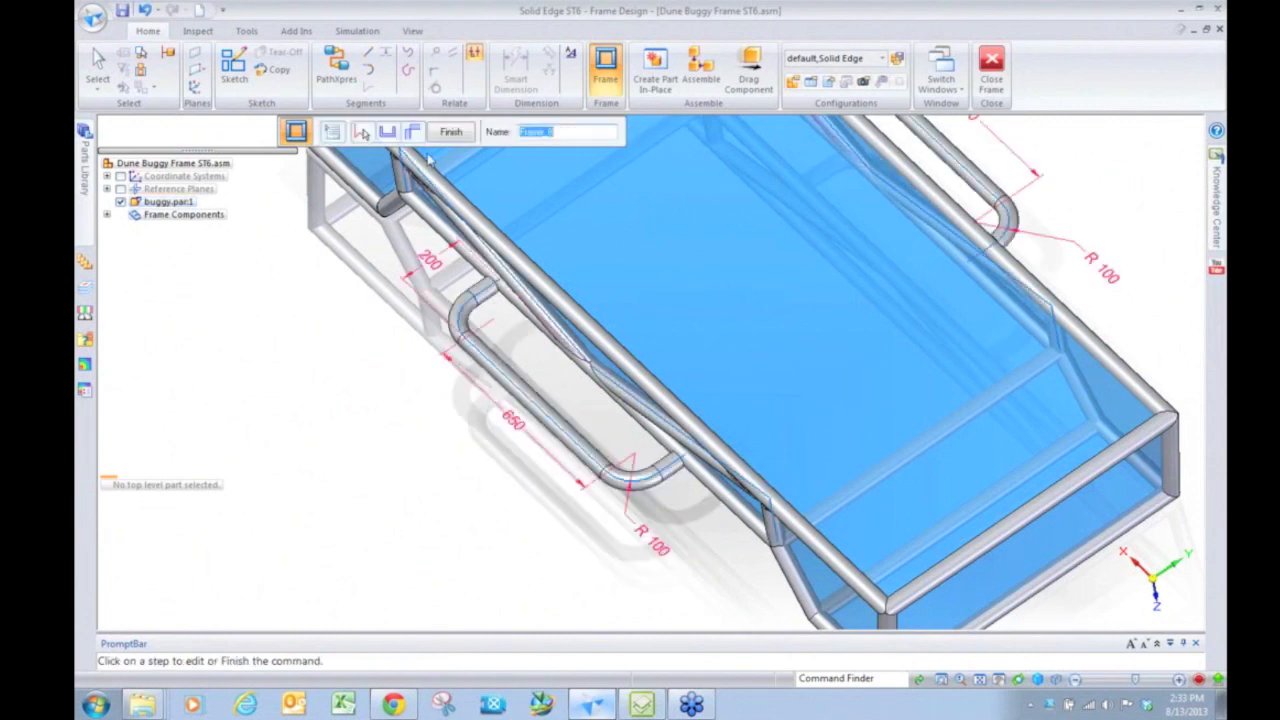
click(451, 132)
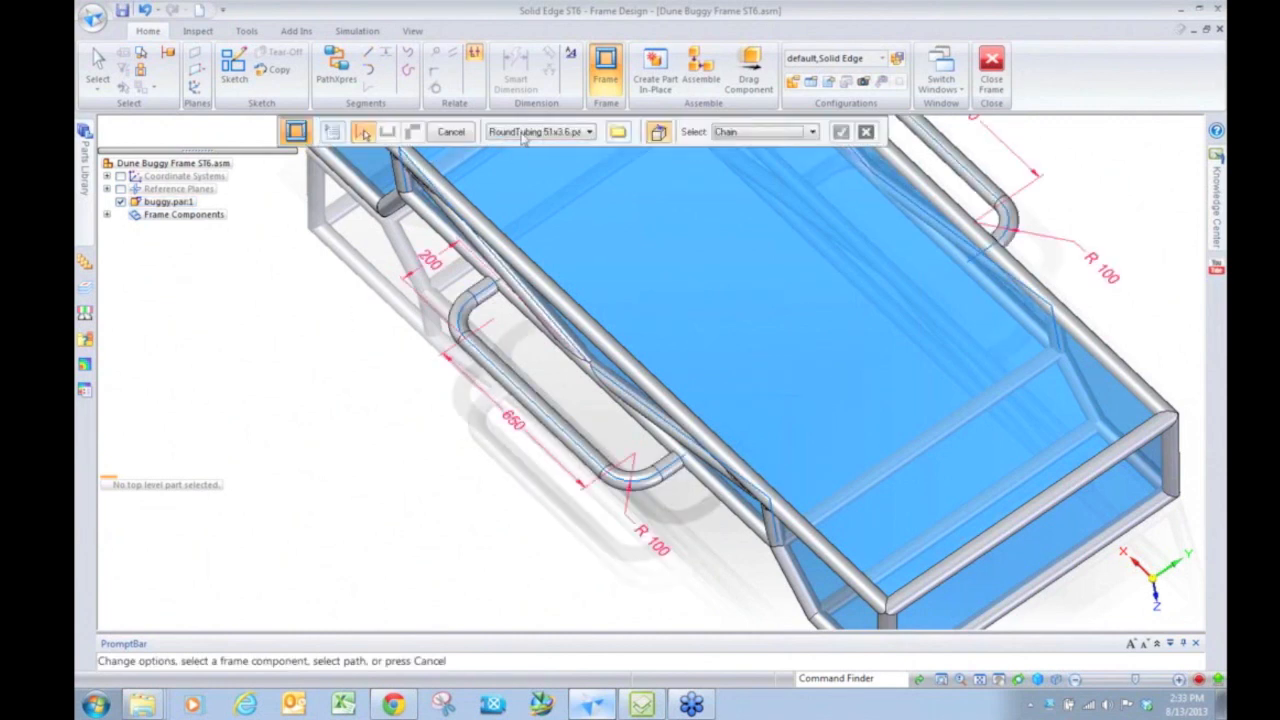
click(451, 132)
Step: Hide all sketches in the buggy model and return from Frame Design to the assembly environment
scroll(485, 317, down, 5)
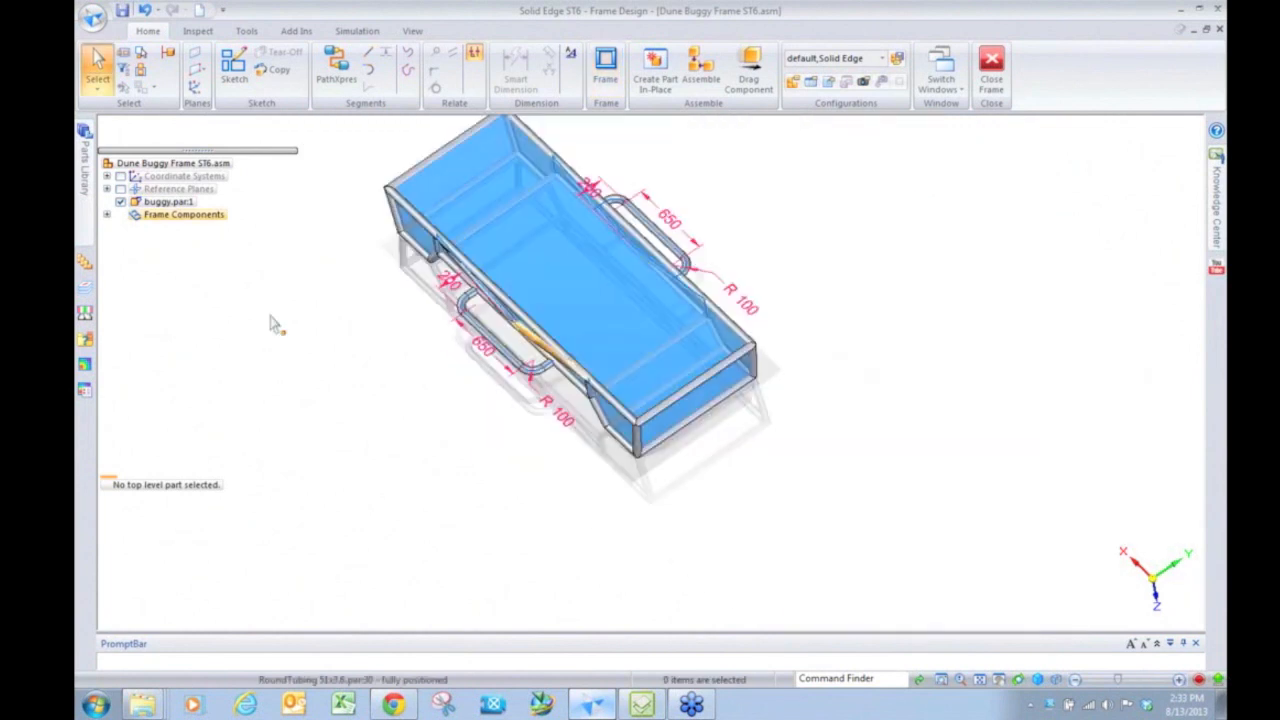
right_click(257, 326)
click(385, 460)
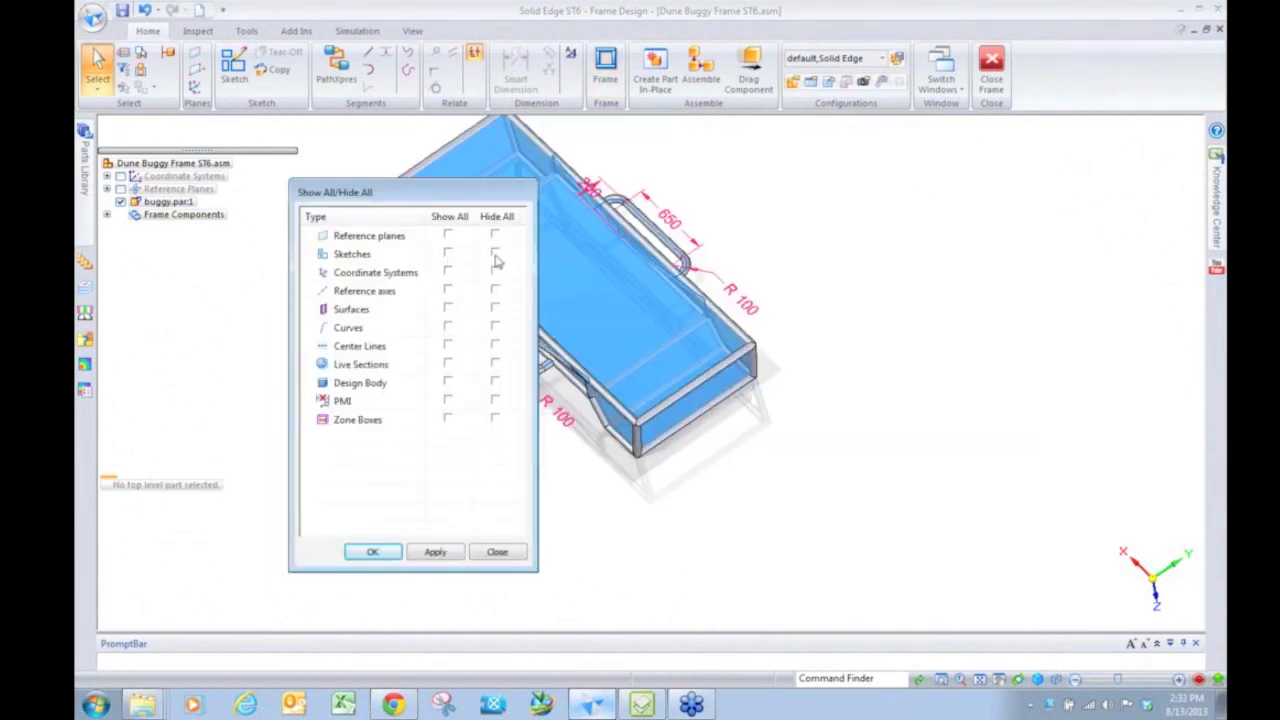
click(366, 551)
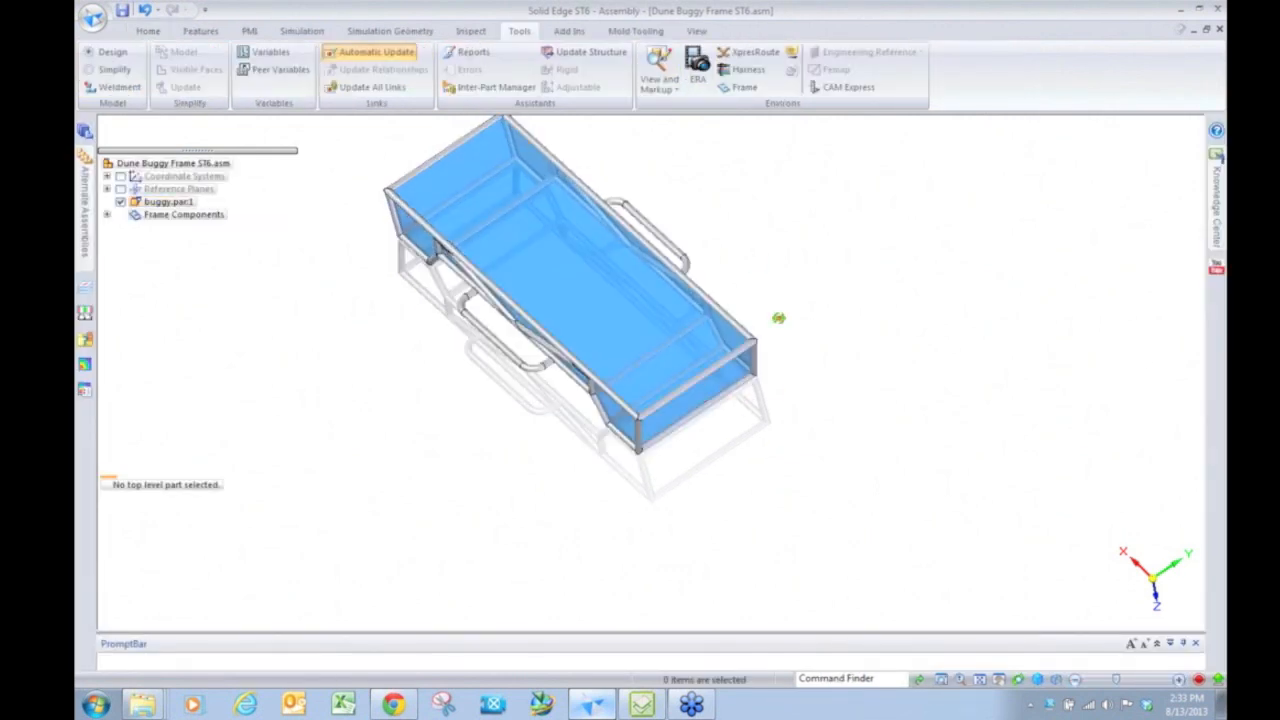
Step: With Face Priority selection, tilt the buggy body's end face outward about its lower edge by about 18 degrees
click(148, 31)
click(158, 86)
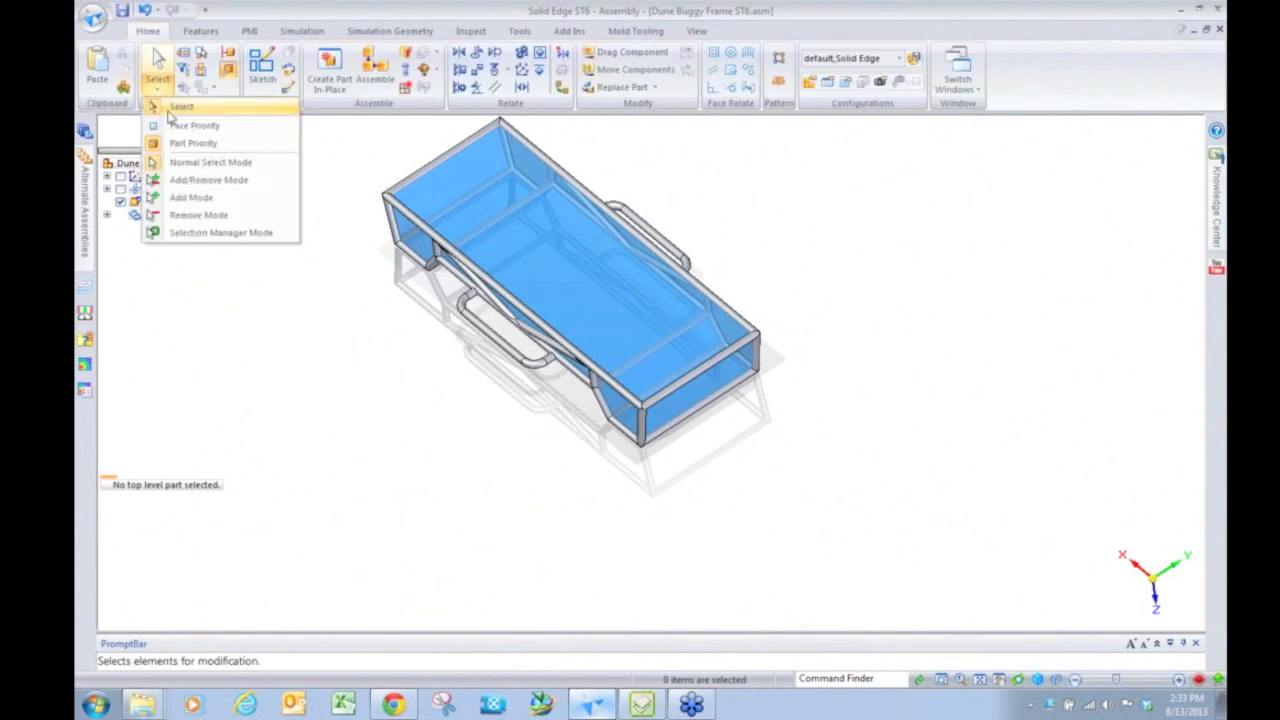
click(175, 123)
middle_drag(754, 390, 716, 355)
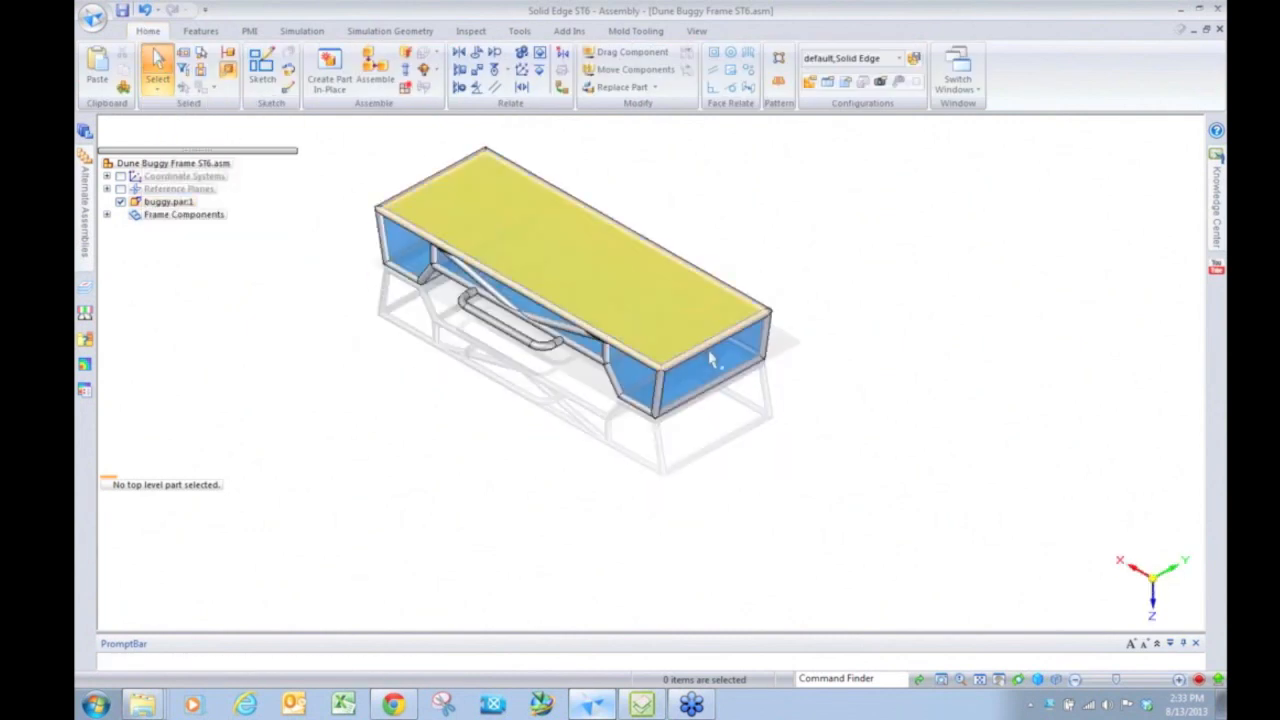
scroll(711, 378, up, 2)
click(710, 376)
scroll(742, 372, up, 2)
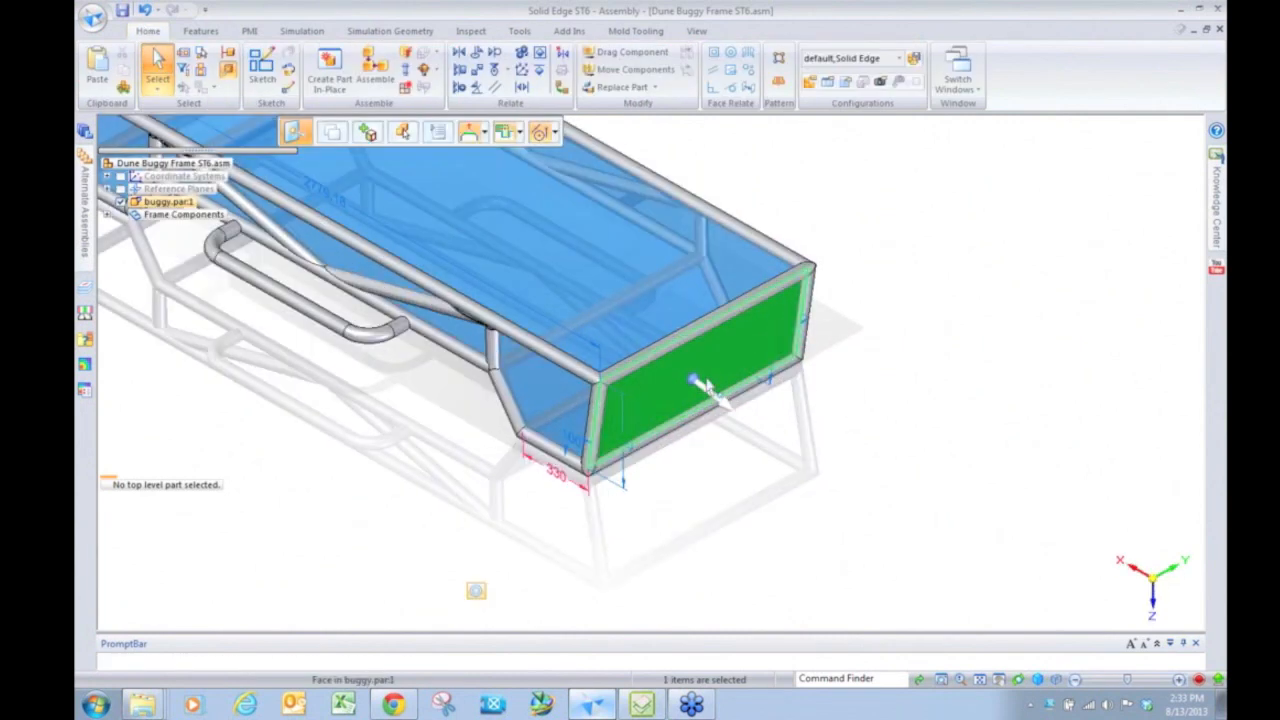
click(706, 384)
click(708, 412)
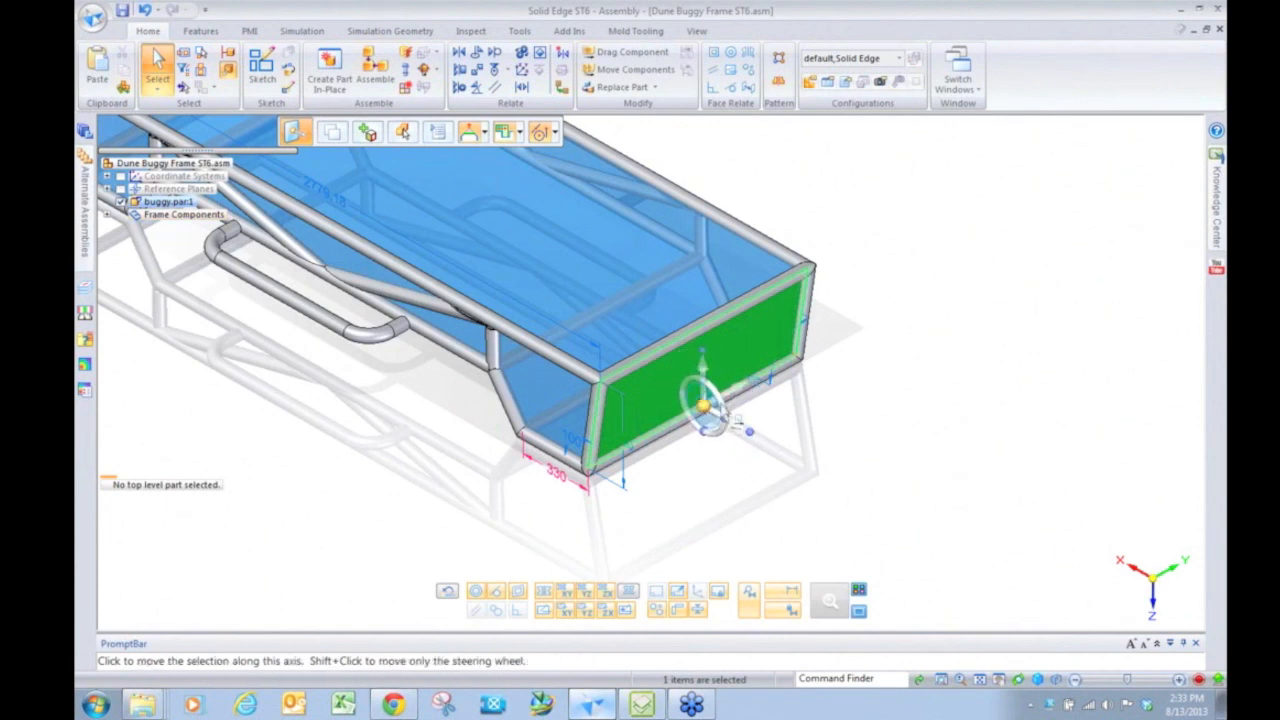
click(713, 362)
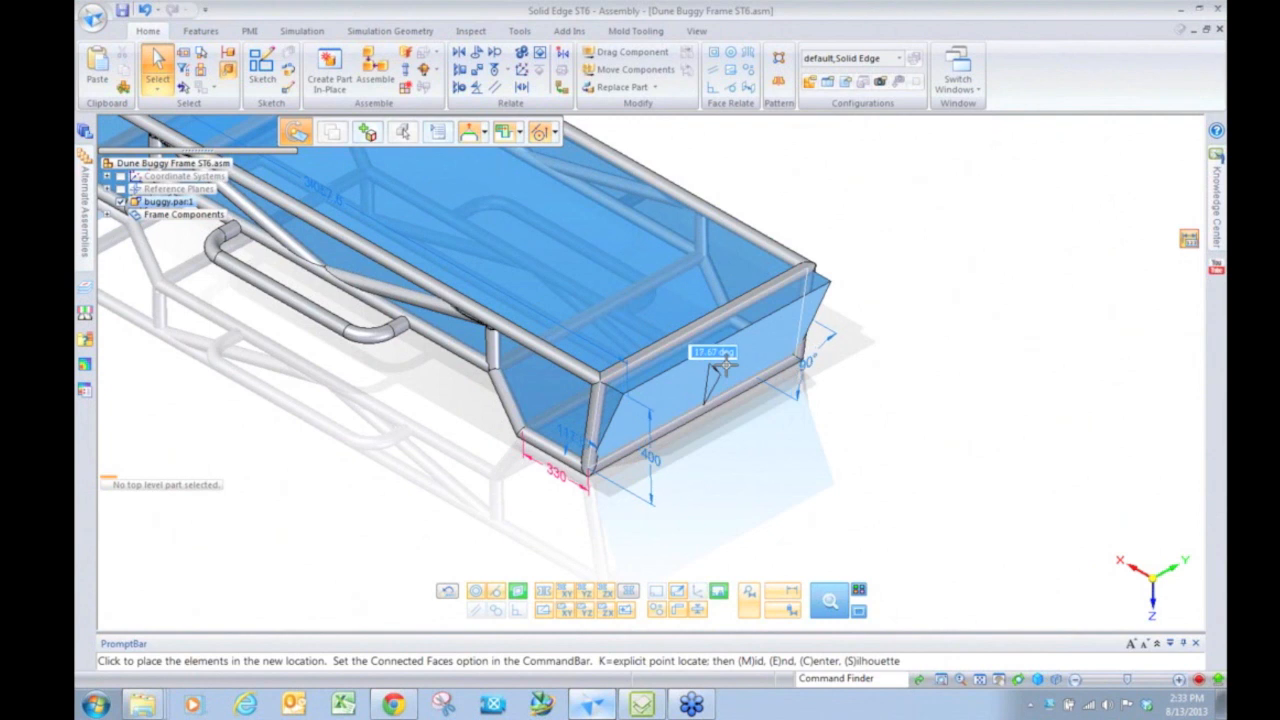
click(730, 375)
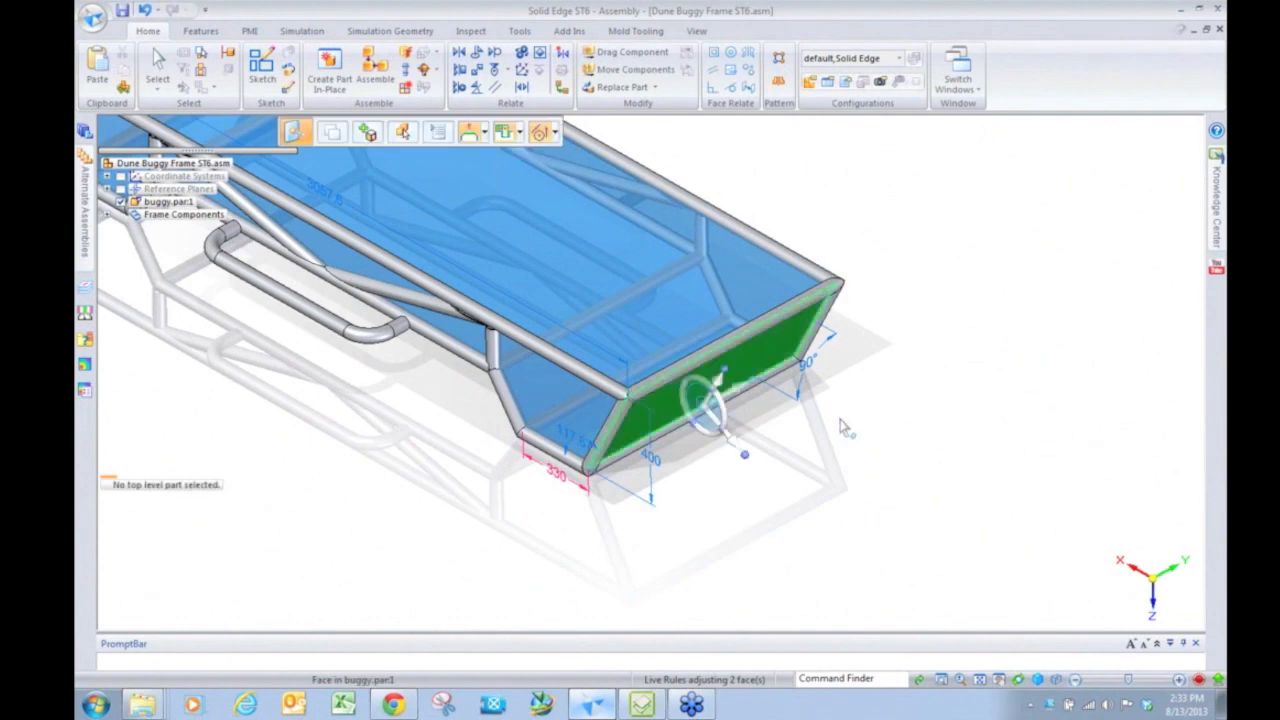
Step: Tilt the notched long side face of the buggy body inward about its lower edge by about 10 degrees
scroll(845, 428, down, 1)
scroll(845, 428, down, 2)
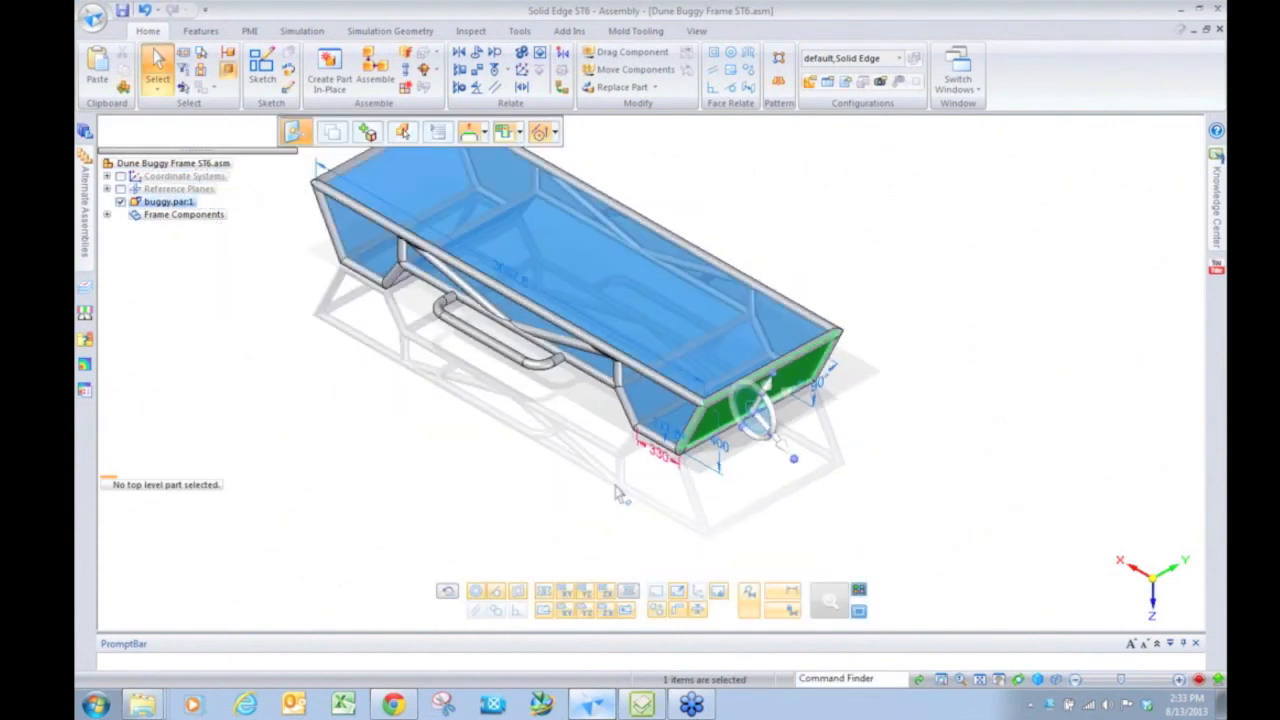
scroll(620, 490, down, 1)
middle_drag(800, 305, 626, 251)
scroll(620, 362, up, 3)
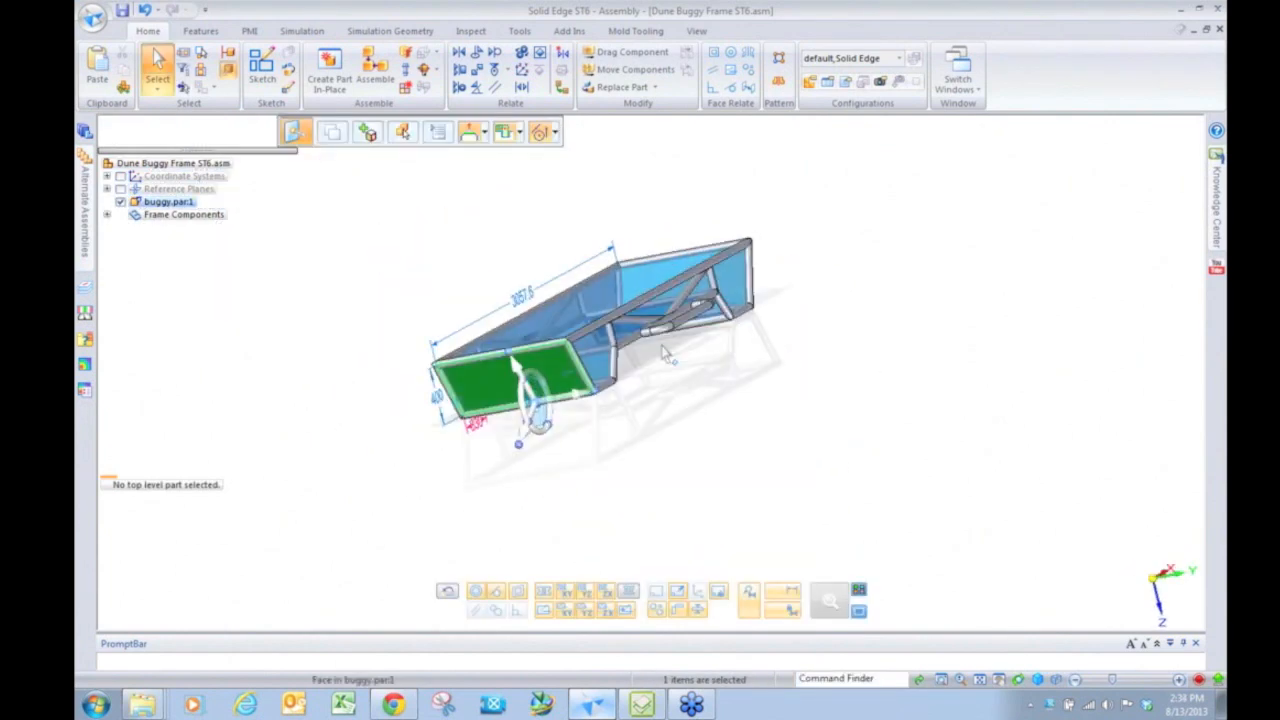
scroll(620, 362, up, 2)
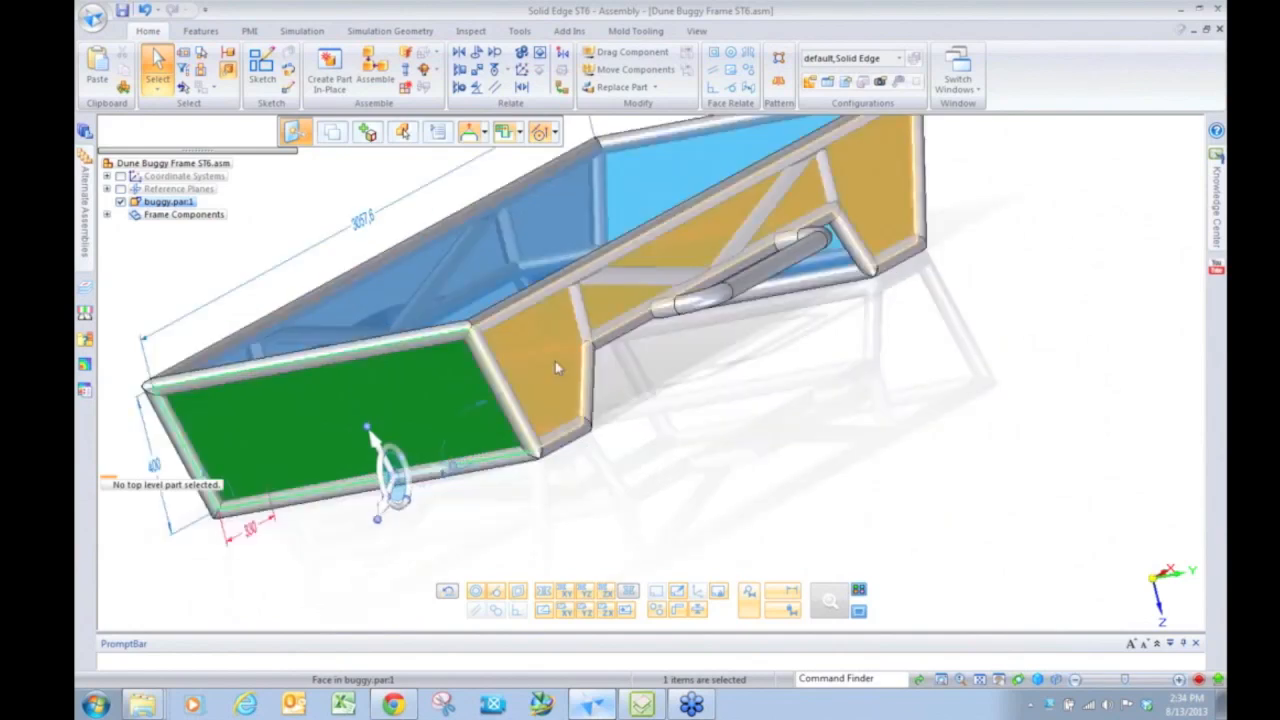
click(555, 361)
scroll(570, 430, up, 2)
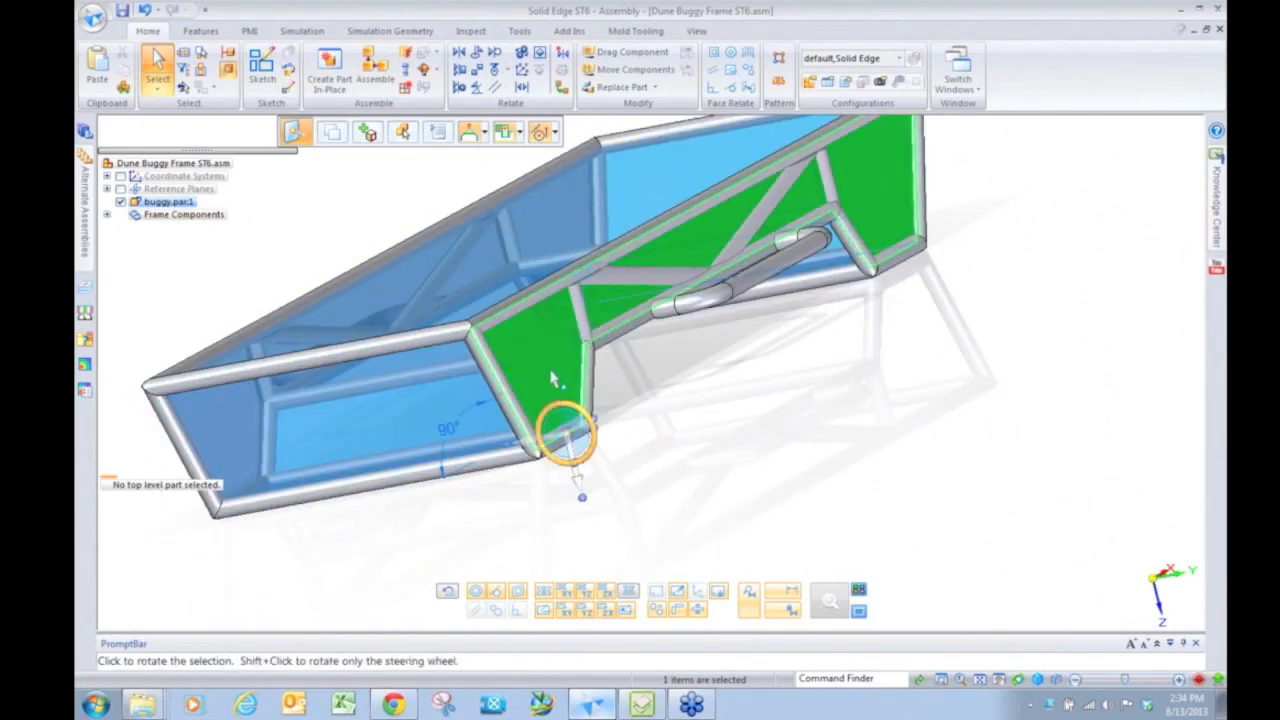
click(568, 428)
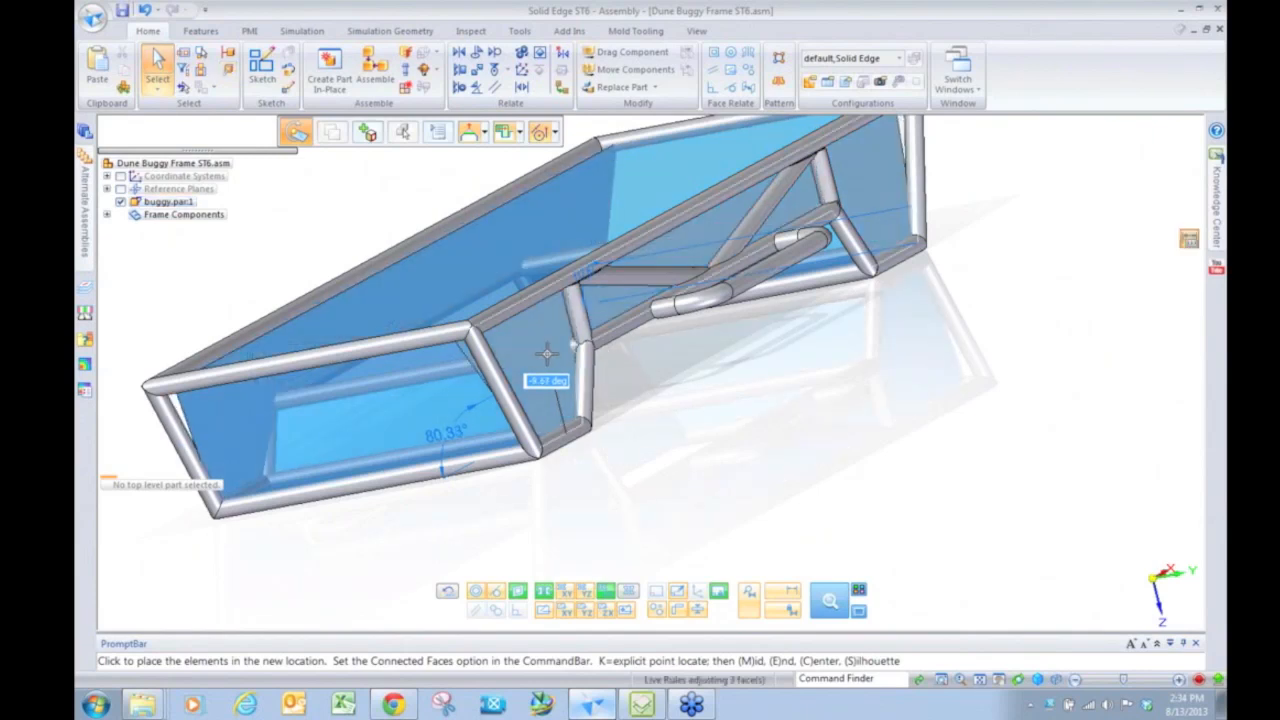
click(697, 434)
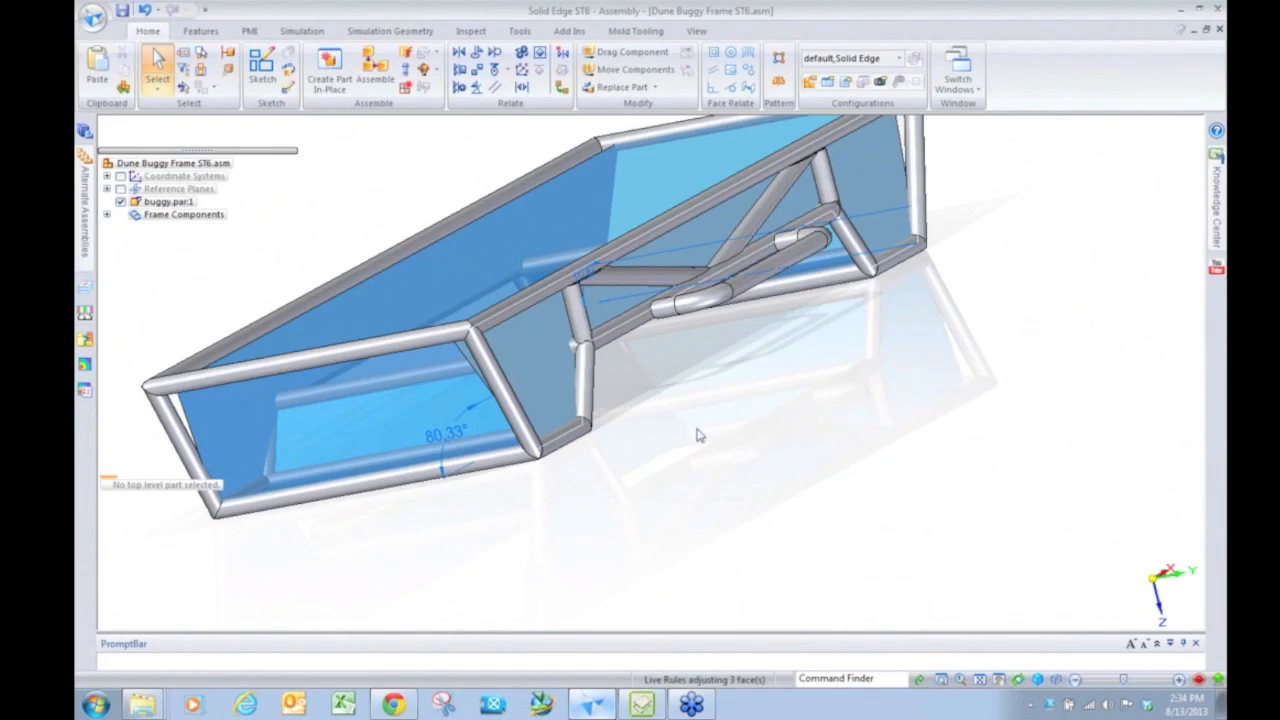
key(ctrl+z)
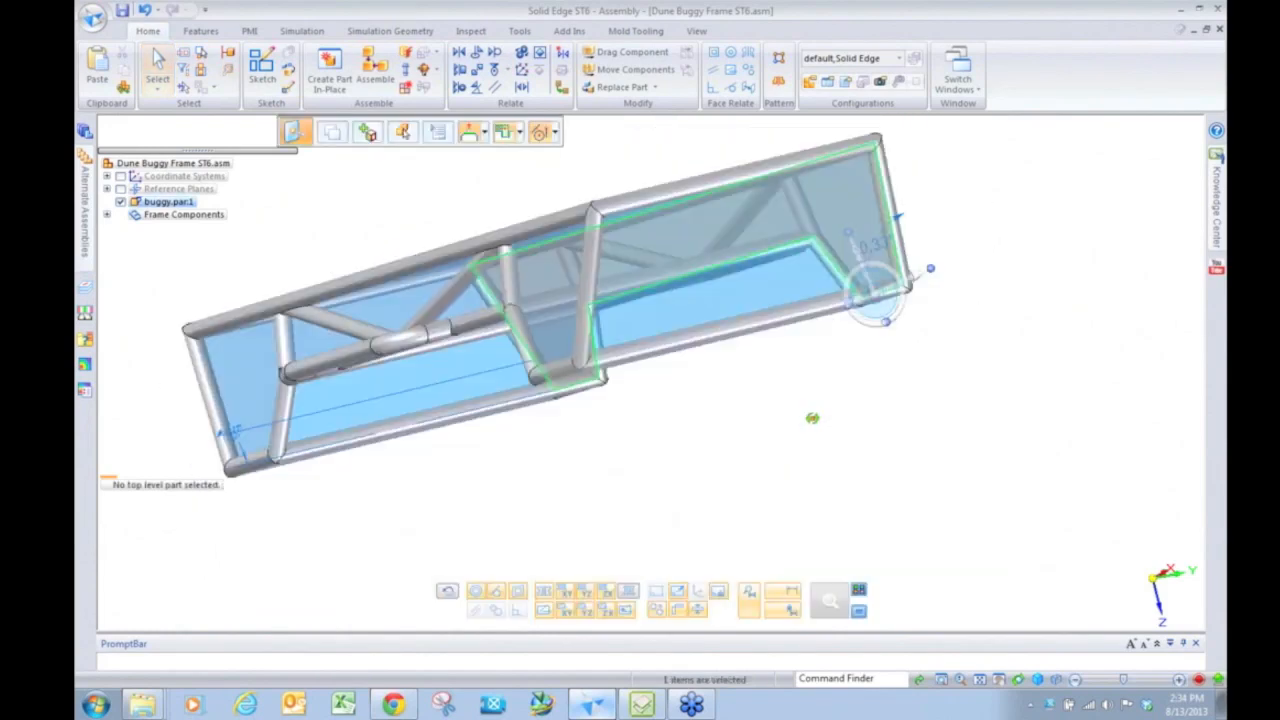
Step: Clear the selection in the buggy frame and switch to the Asm4 assembly containing the Twist part
key(ctrl+y)
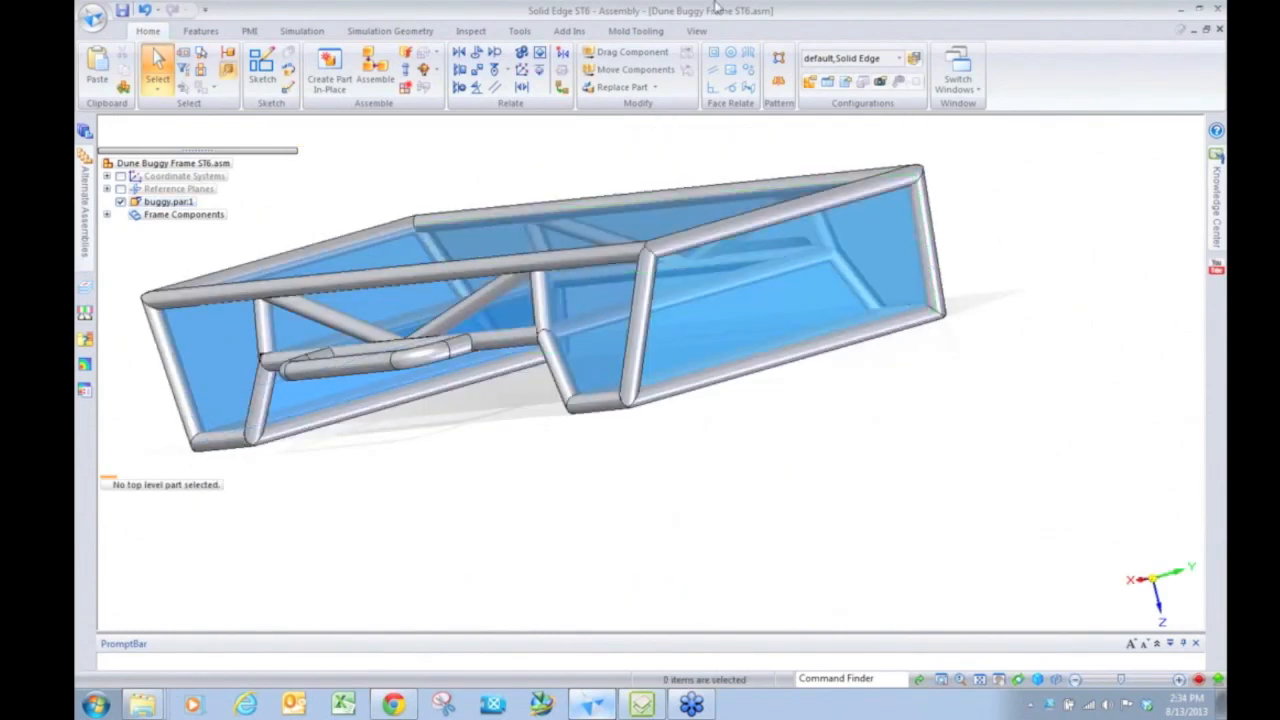
key(ctrl+i)
middle_drag(645, 207, 917, 280)
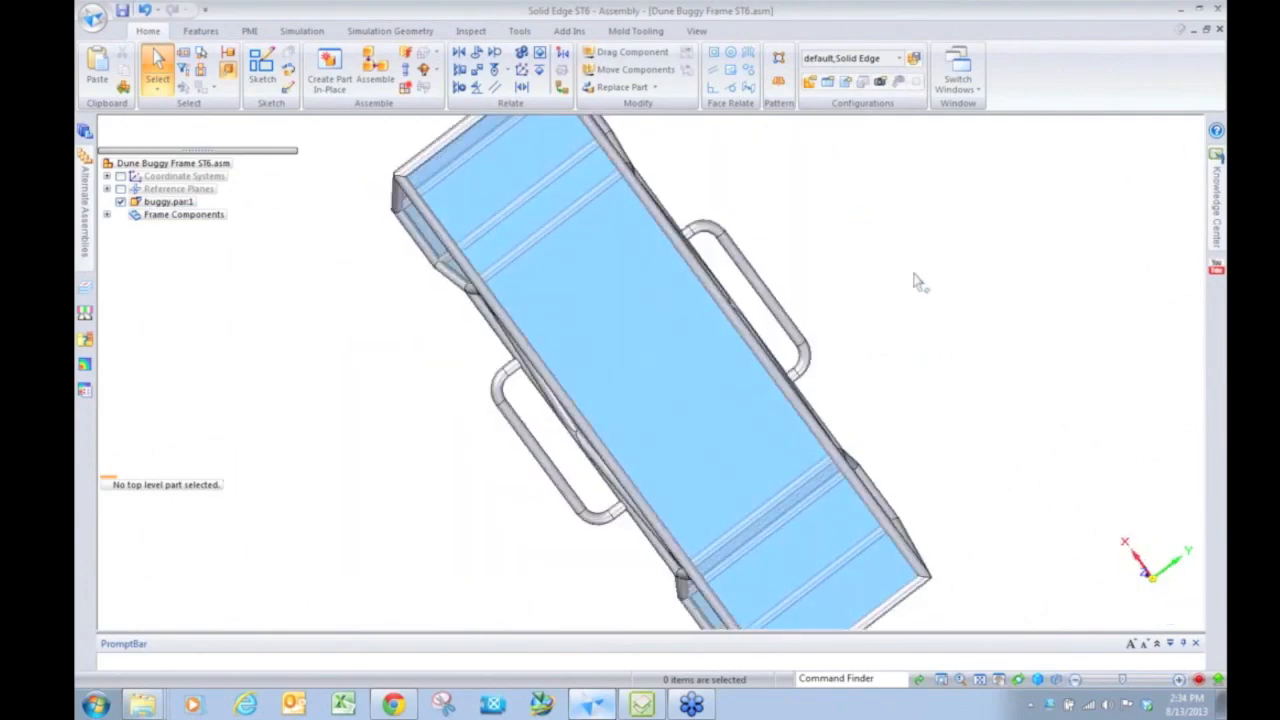
middle_drag(935, 178, 900, 120)
click(696, 30)
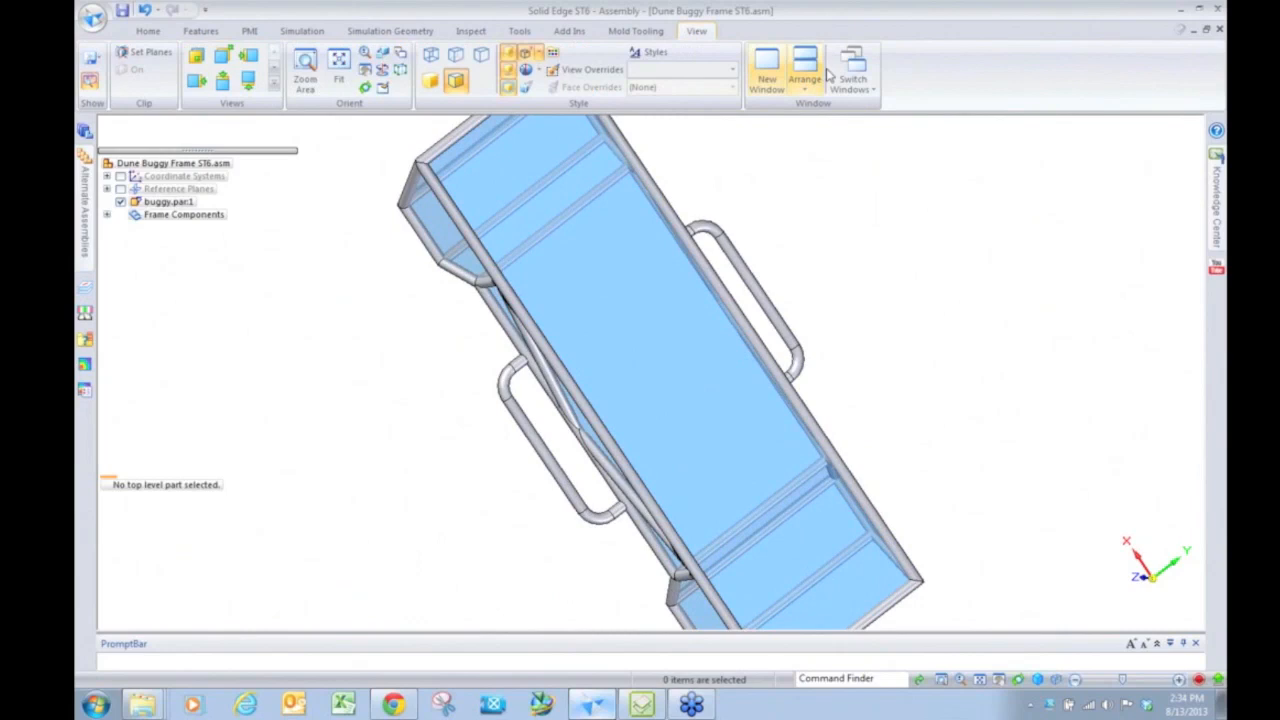
click(1066, 195)
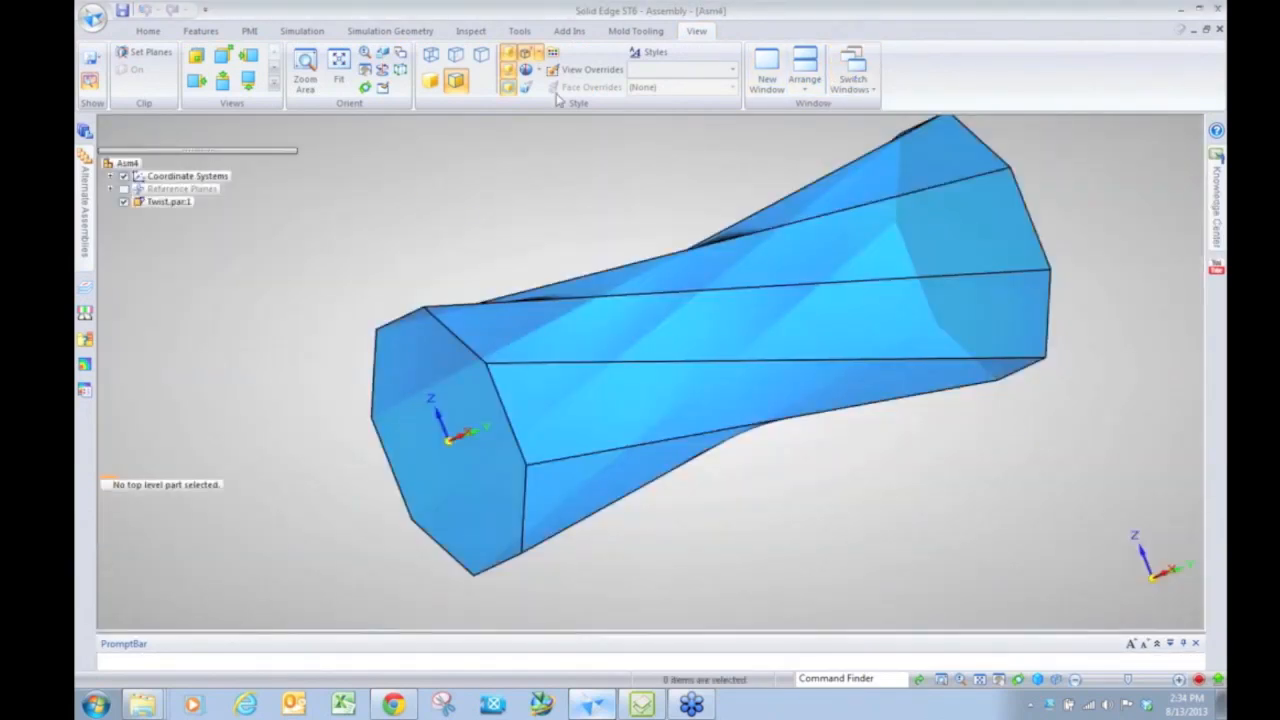
Step: In Frame Design, build a RoundTubing 51x3.6 frame along all edges of the twisted body using Body selection
click(519, 33)
click(660, 80)
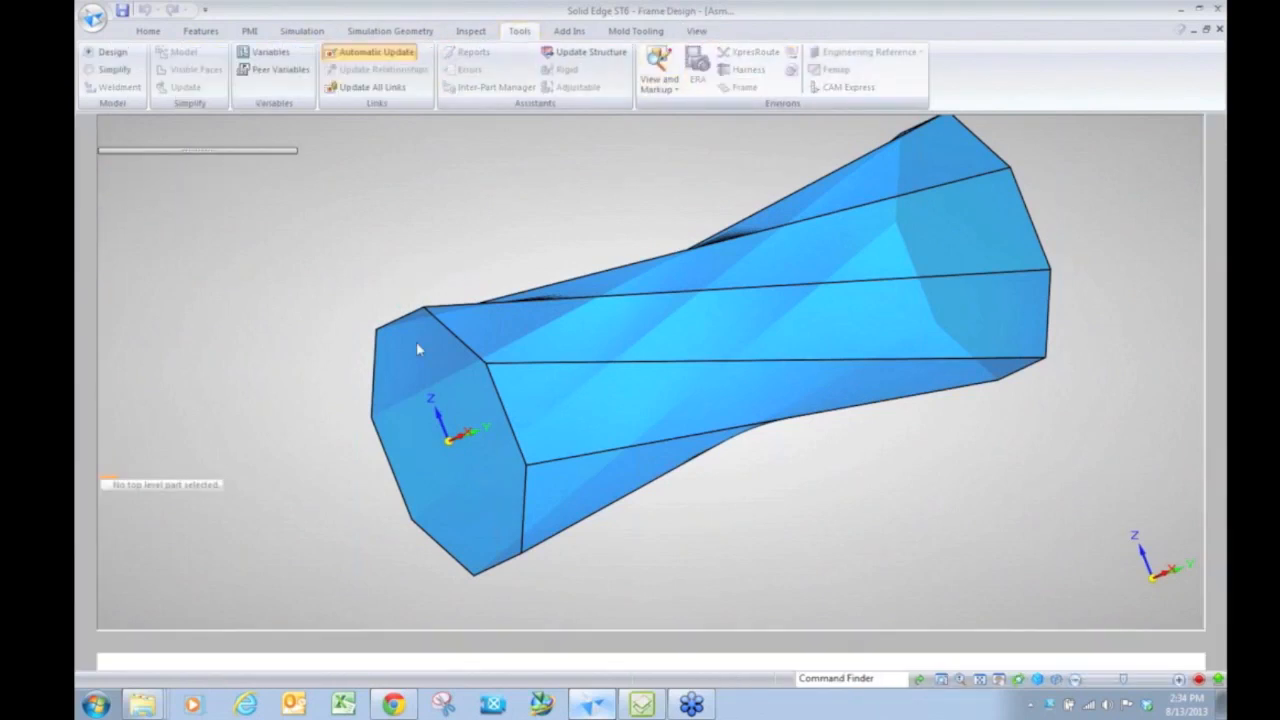
click(605, 70)
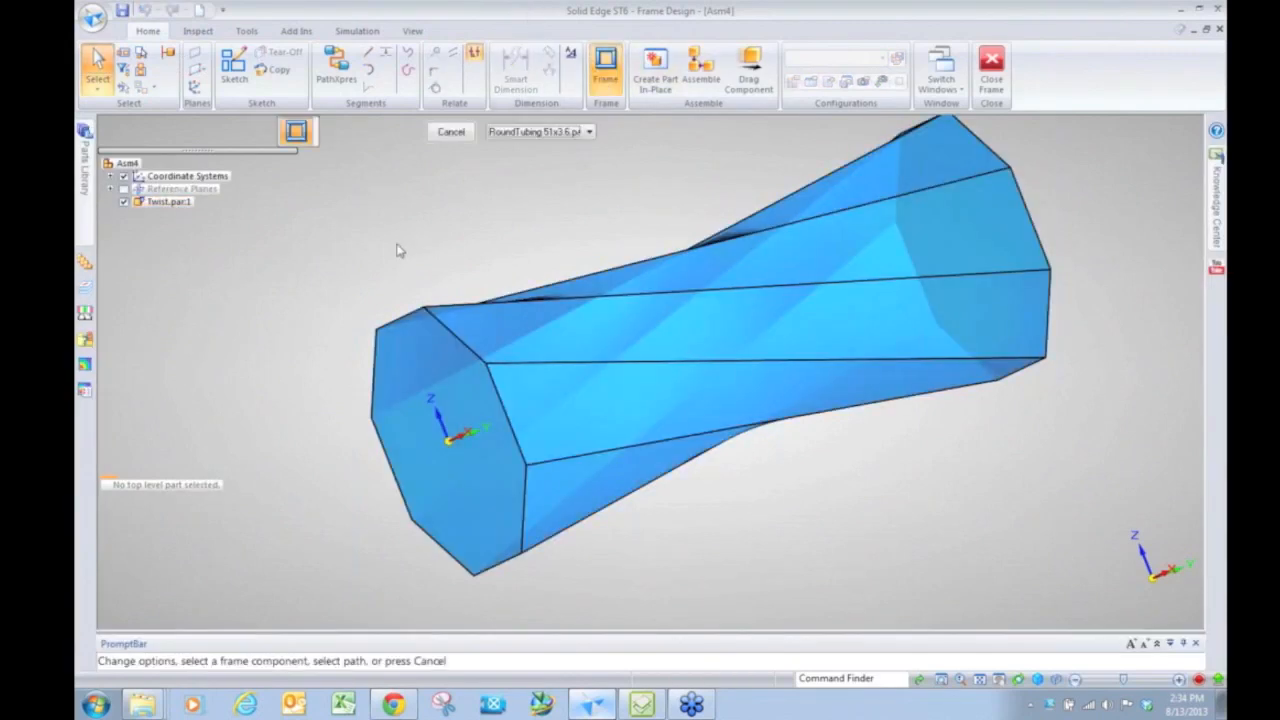
click(742, 133)
click(746, 180)
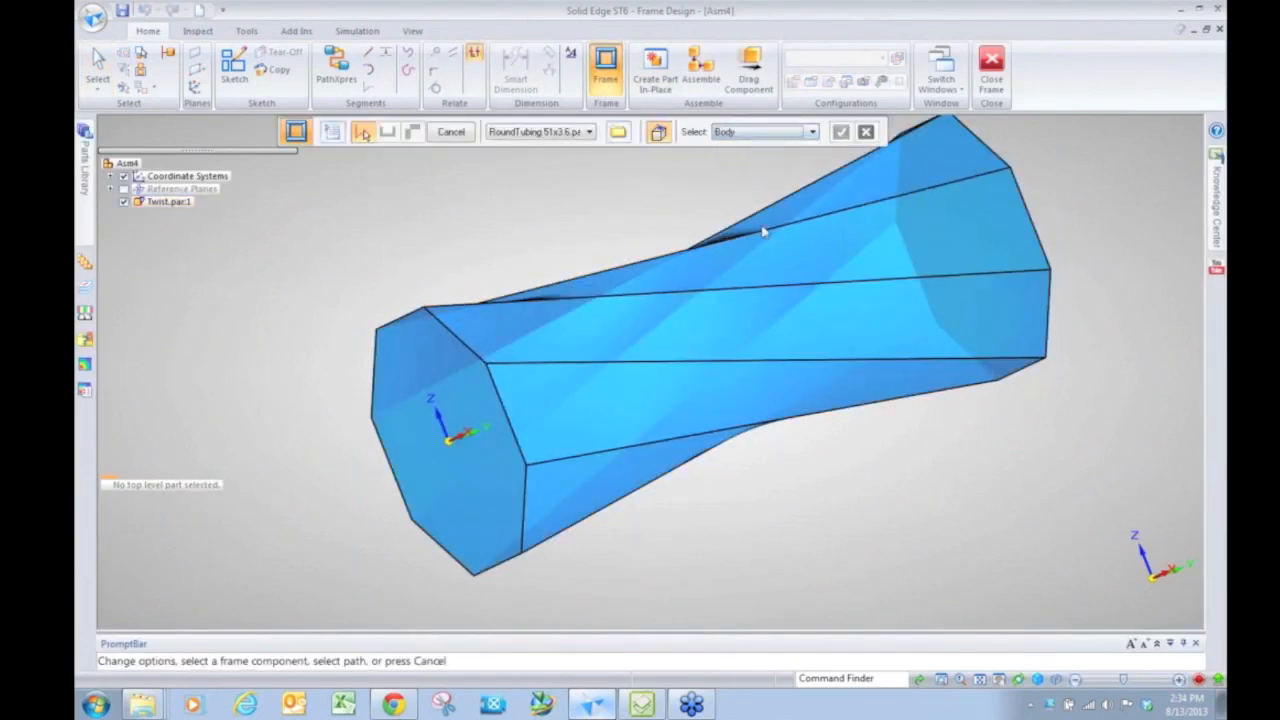
click(853, 252)
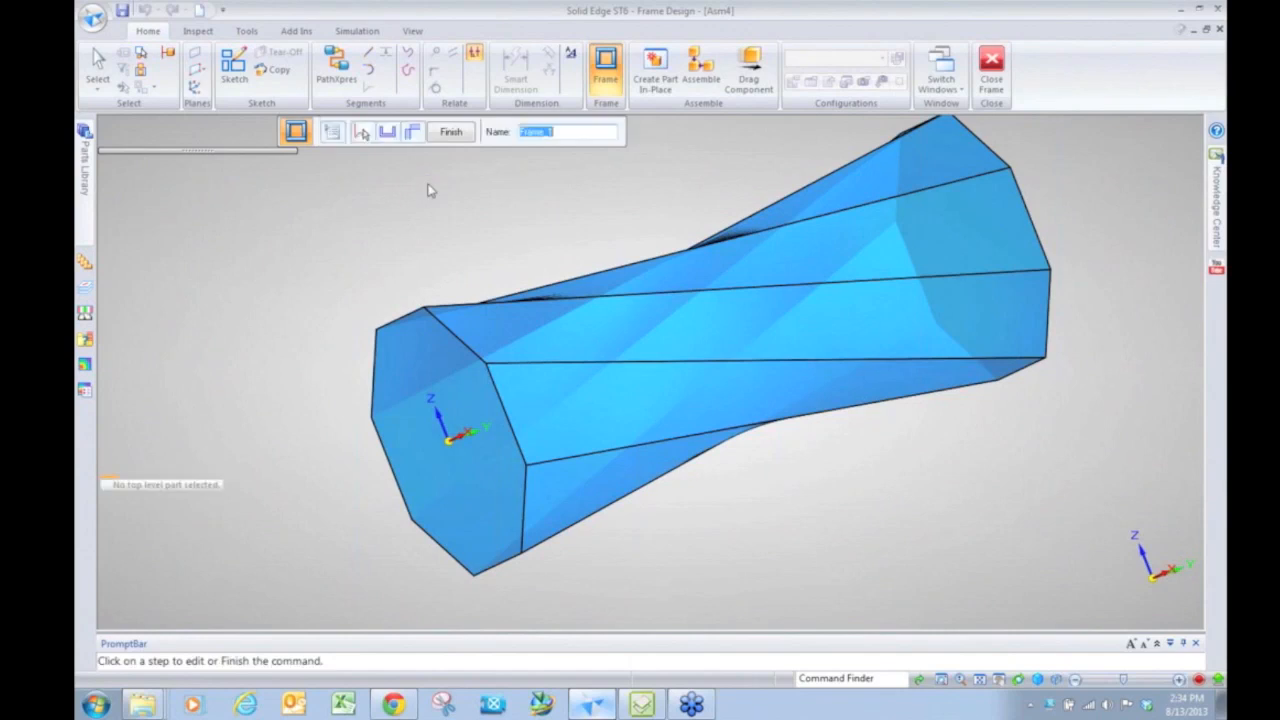
click(452, 134)
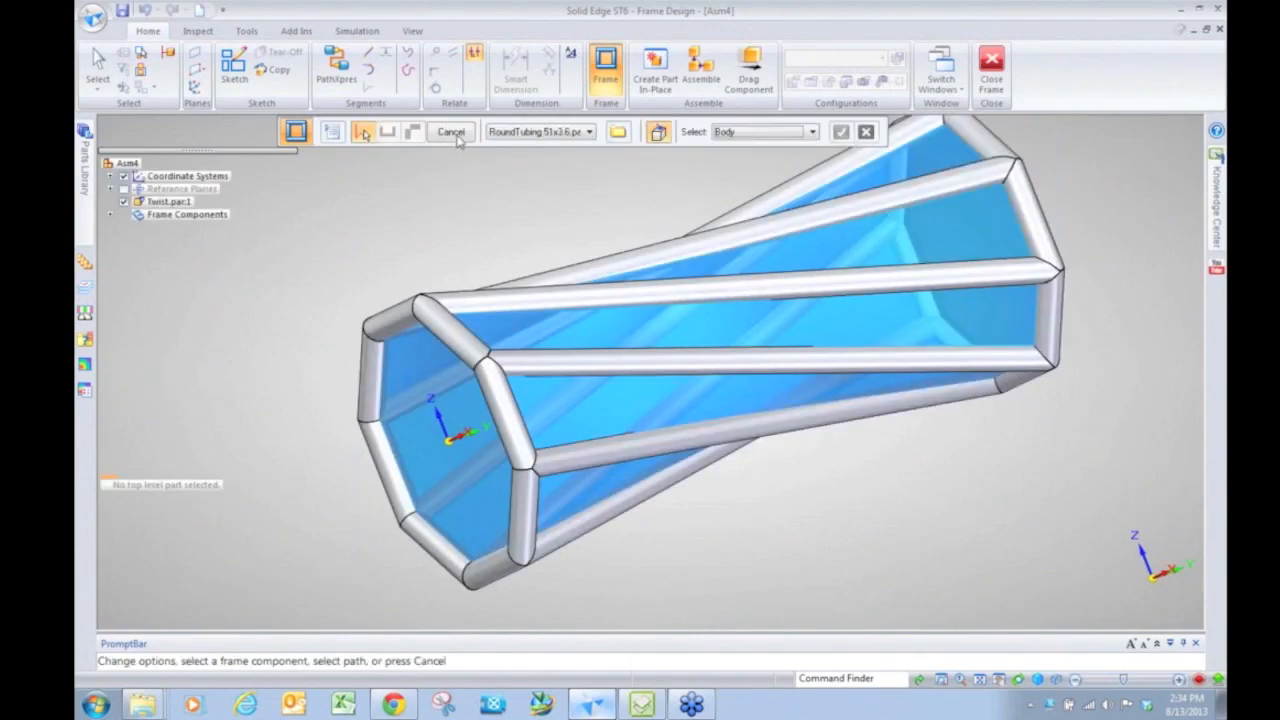
click(457, 137)
Step: Hide the Twist part to leave only its tube frame displayed
scroll(478, 232, down, 3)
middle_drag(720, 337, 675, 310)
click(124, 202)
scroll(730, 383, down, 3)
scroll(663, 208, up, 5)
scroll(766, 270, down, 2)
middle_drag(770, 363, 990, 297)
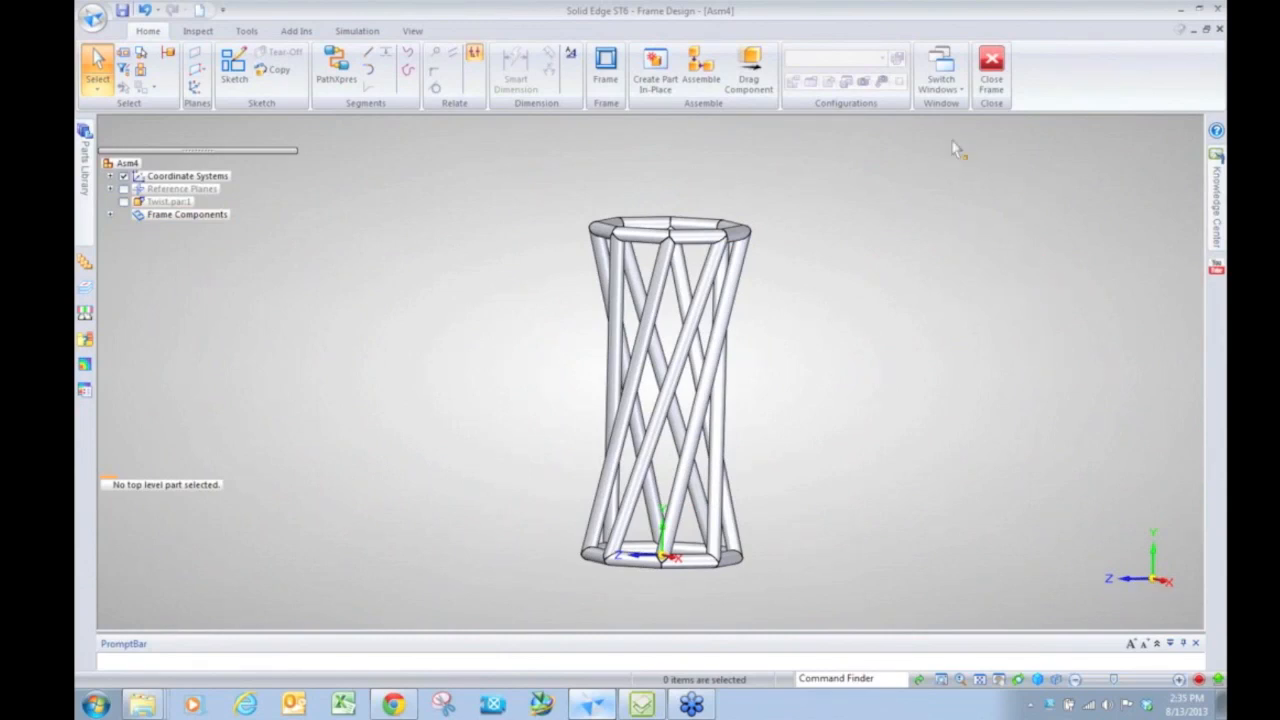
Step: Leave Frame Design and switch to the trailer drawing T-00001_A.dft
click(996, 65)
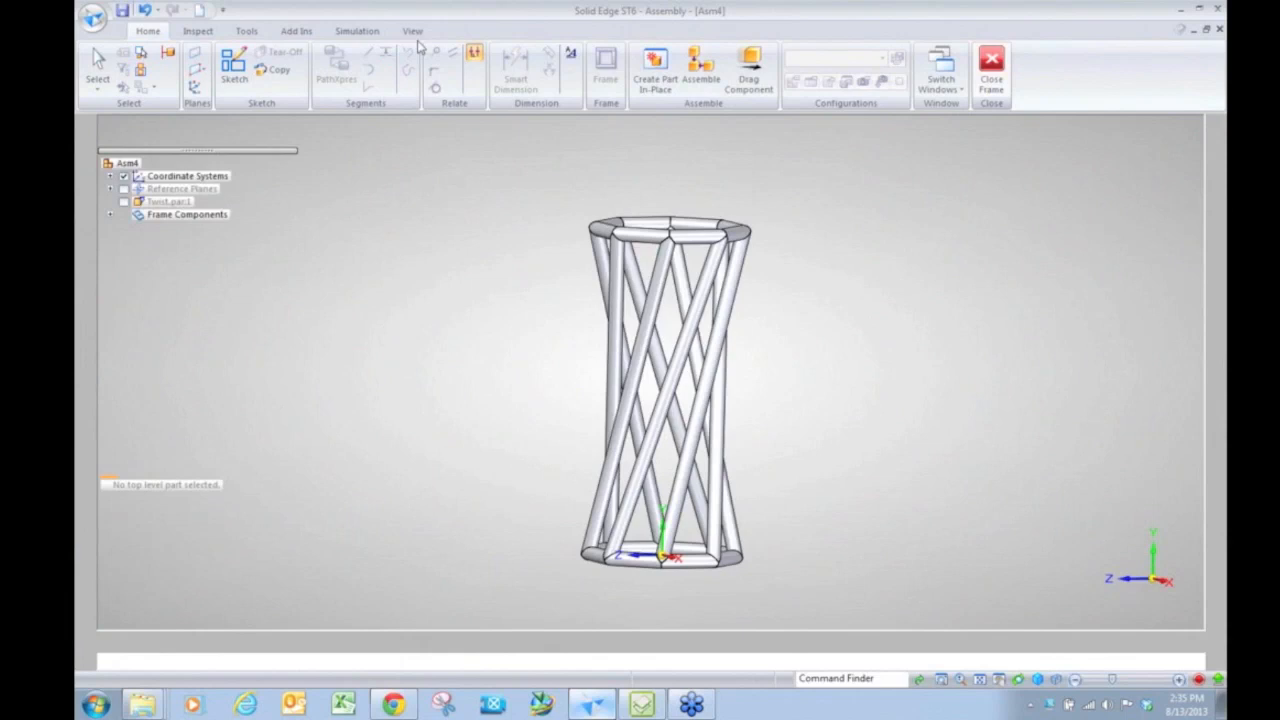
click(696, 31)
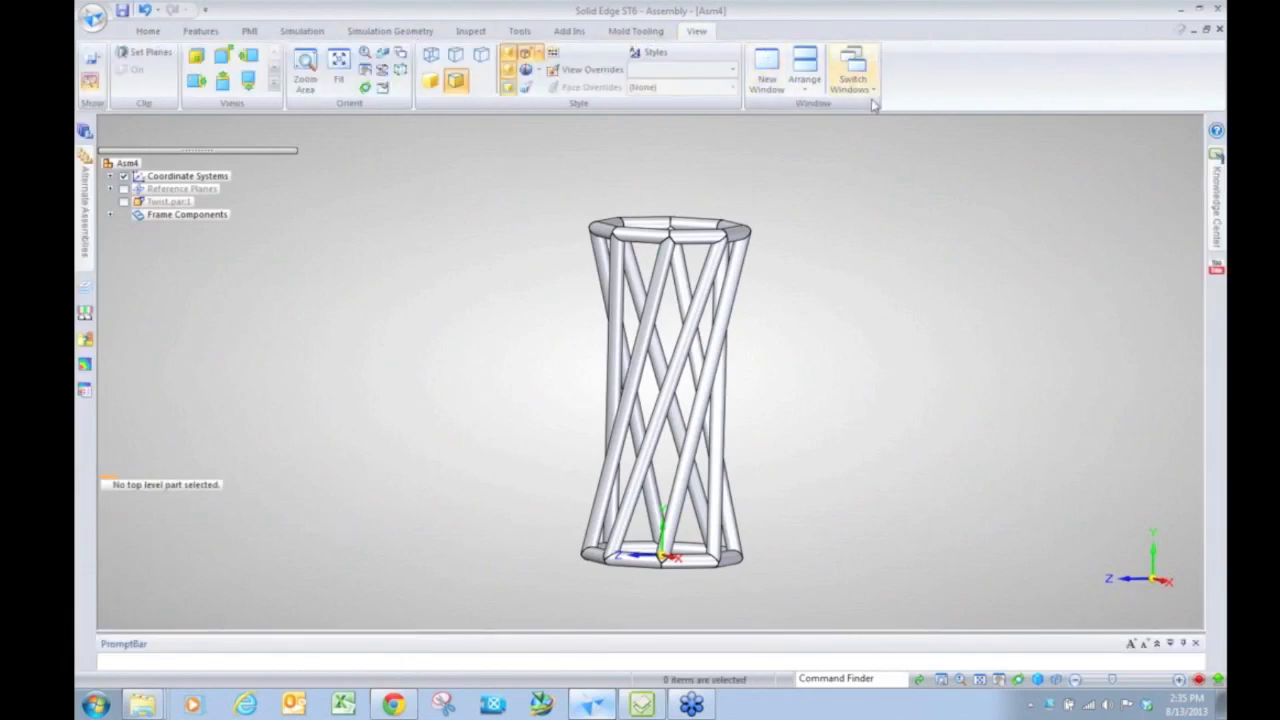
click(852, 70)
click(891, 180)
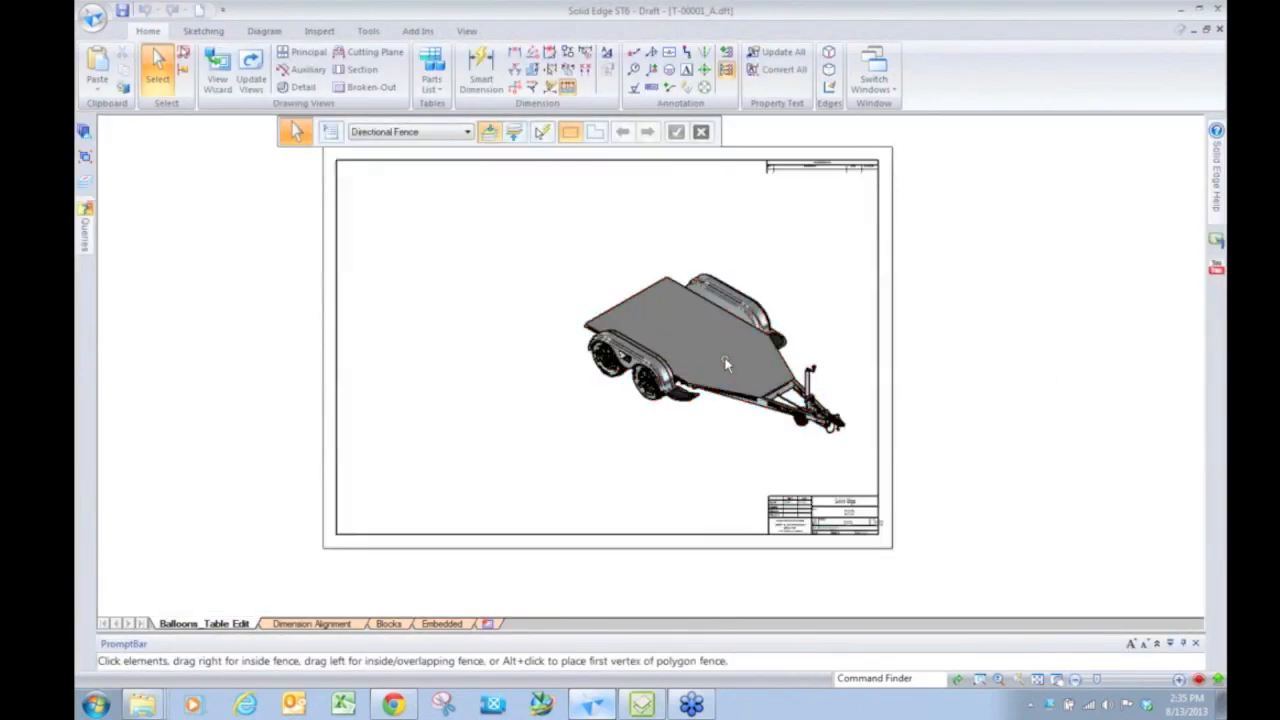
Step: Place a parts list with automatic balloons for the trailer view in the sheet's upper-left corner
click(431, 84)
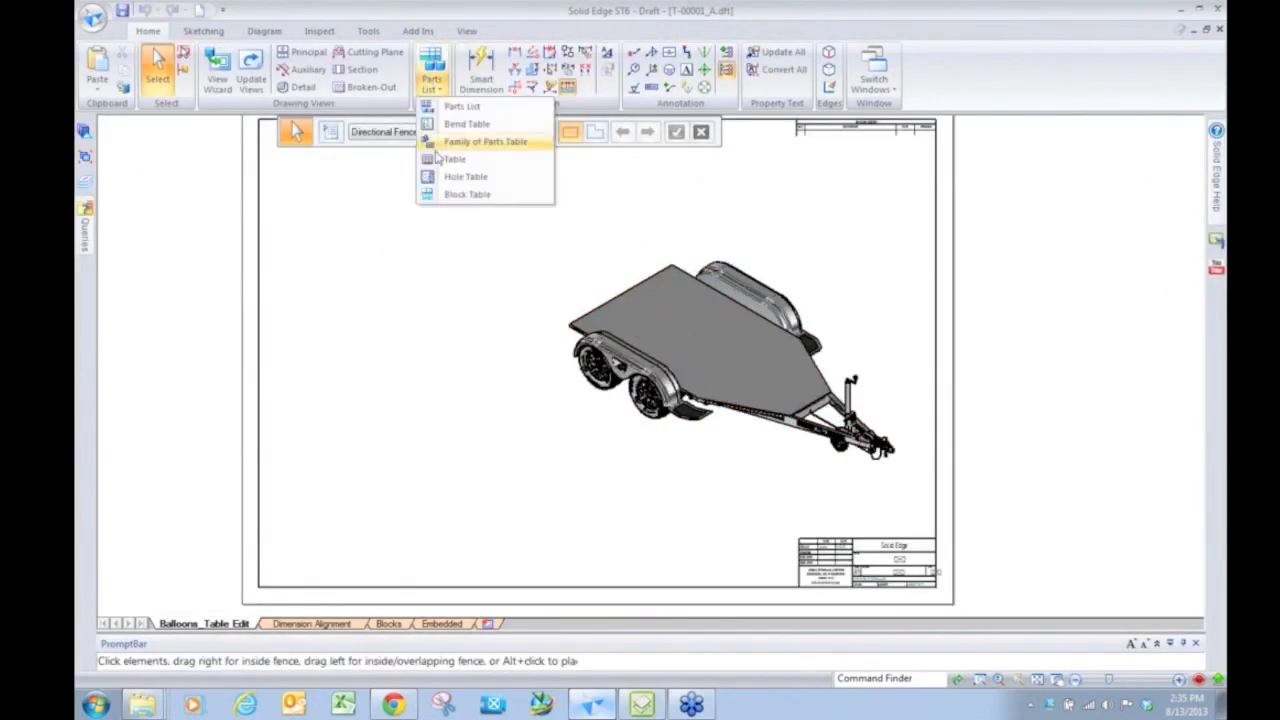
click(459, 106)
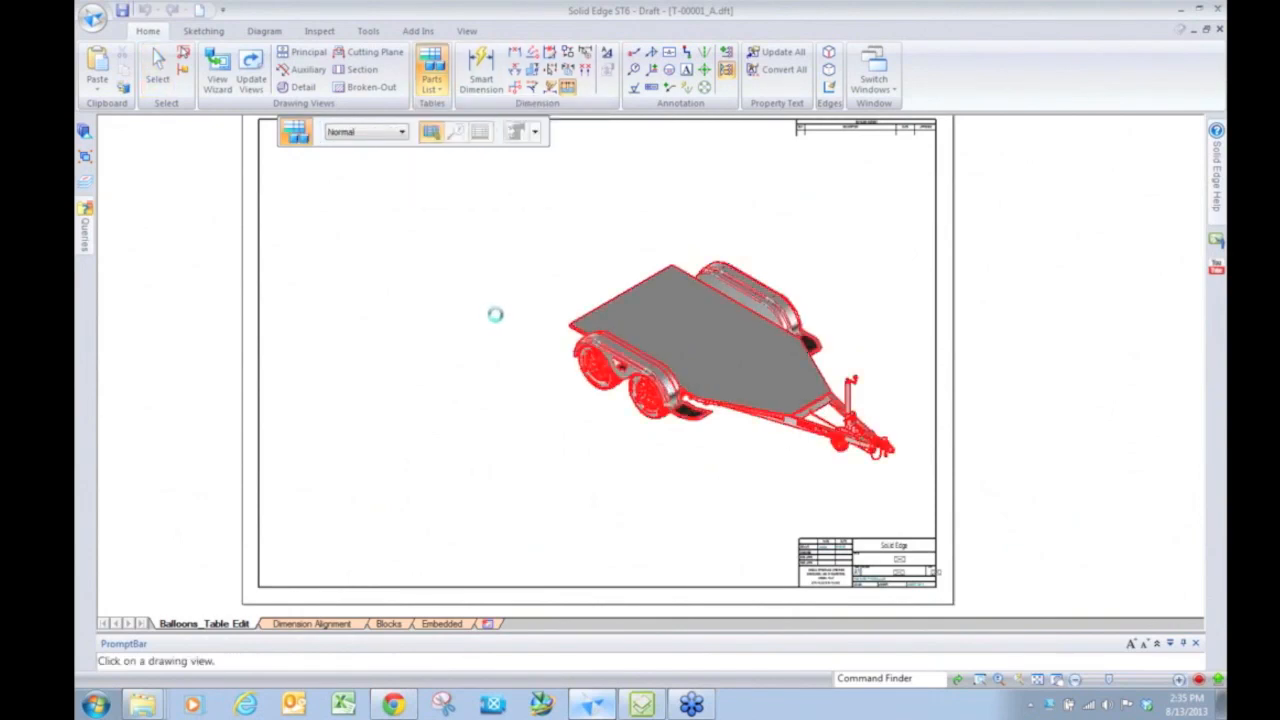
click(488, 314)
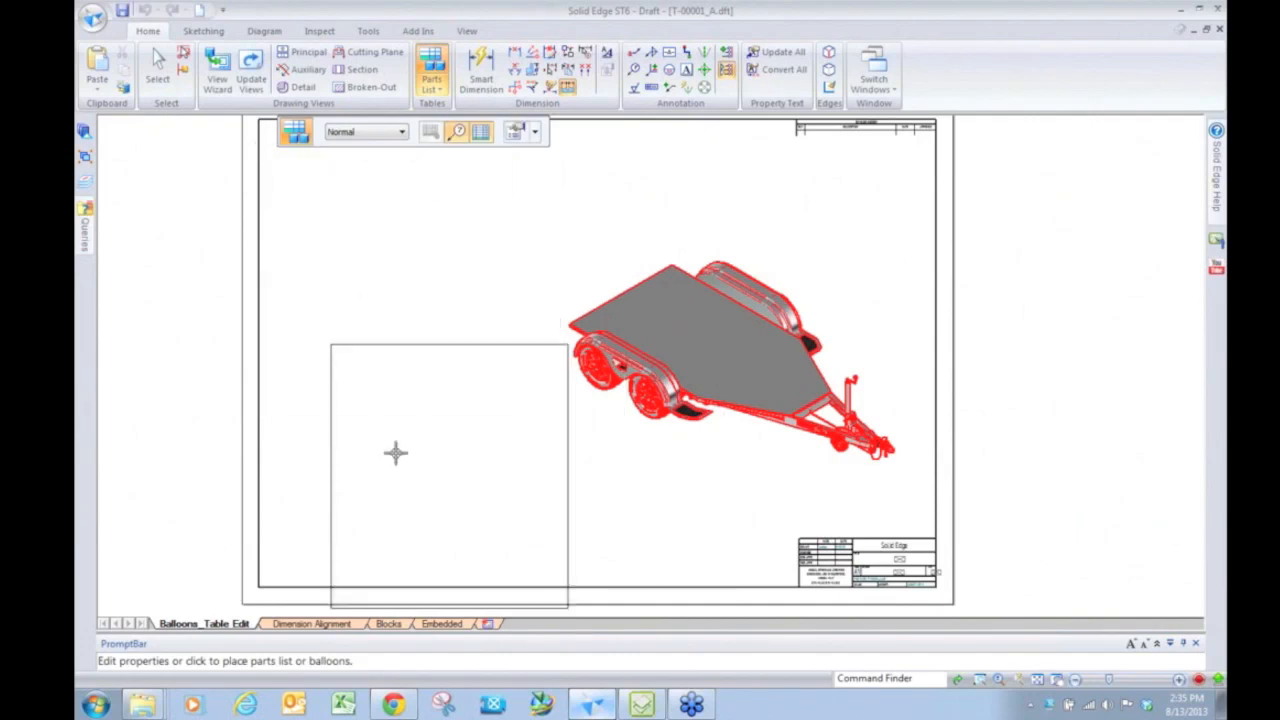
scroll(396, 453, down, 1)
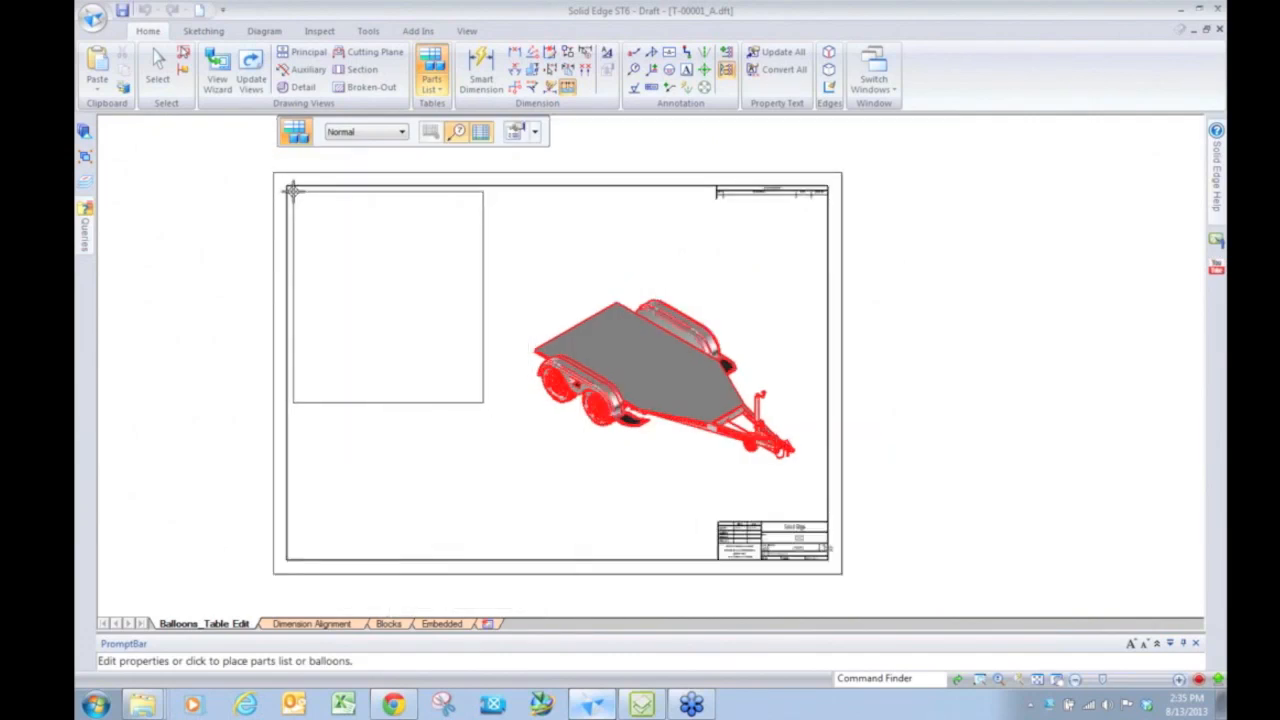
click(680, 433)
Step: Slide balloon 4 along the alignment shape until it sits beside balloon 7
scroll(680, 433, up, 1)
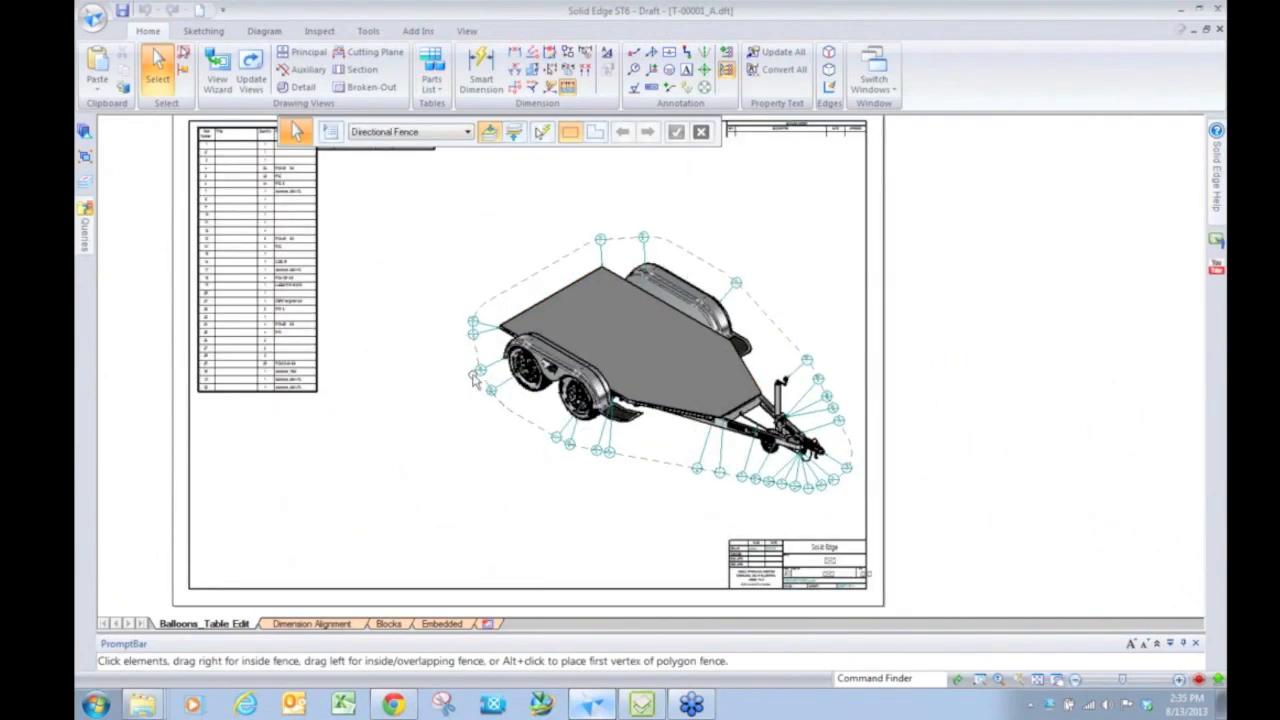
scroll(690, 452, up, 2)
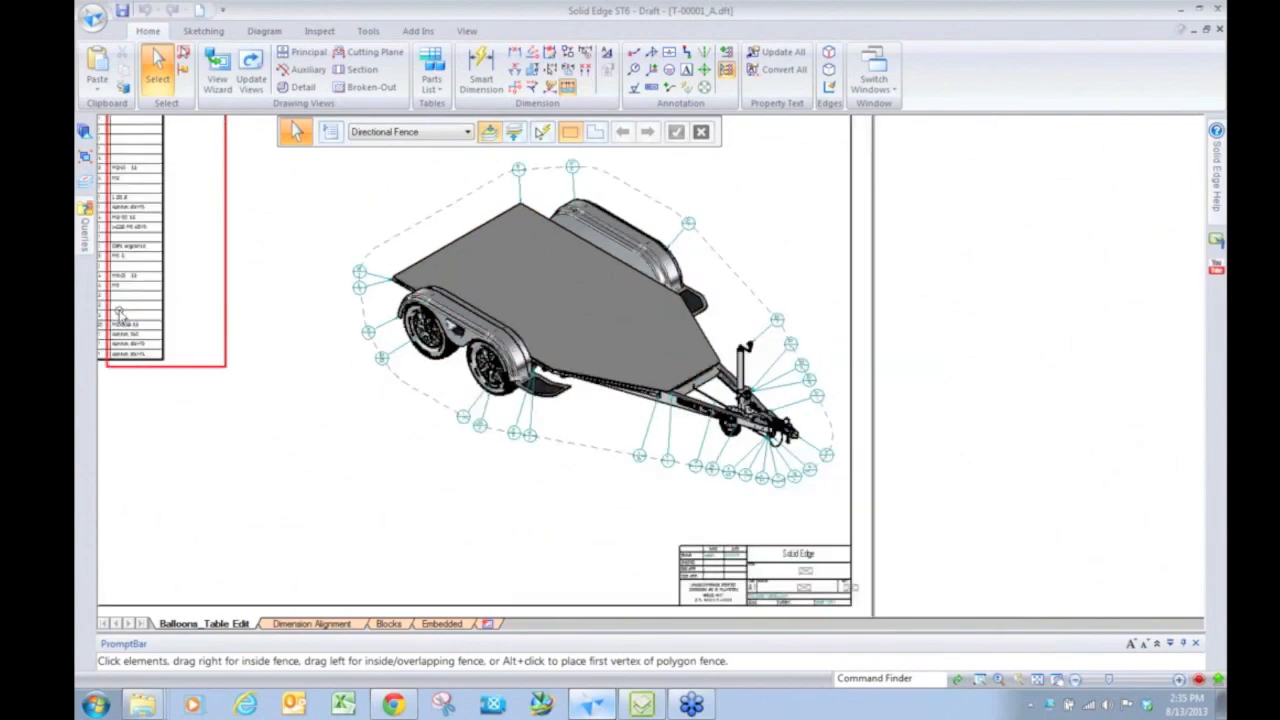
scroll(474, 396, down, 1)
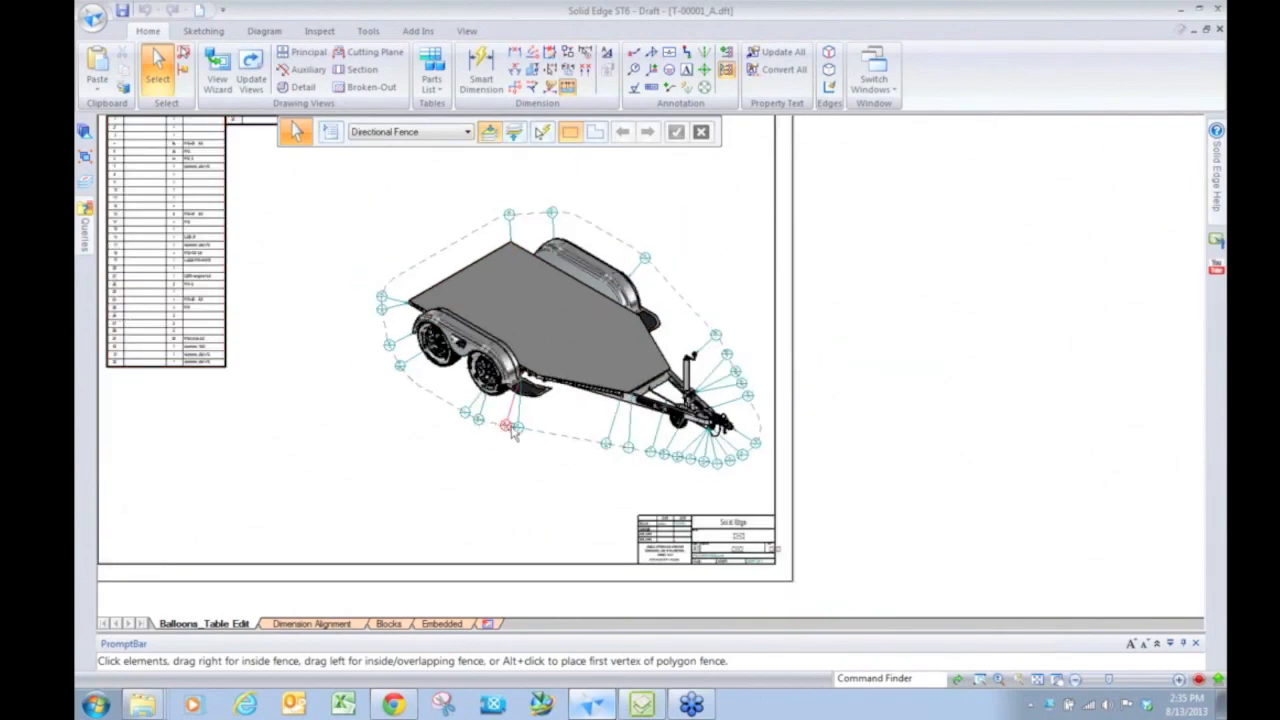
scroll(506, 425, up, 4)
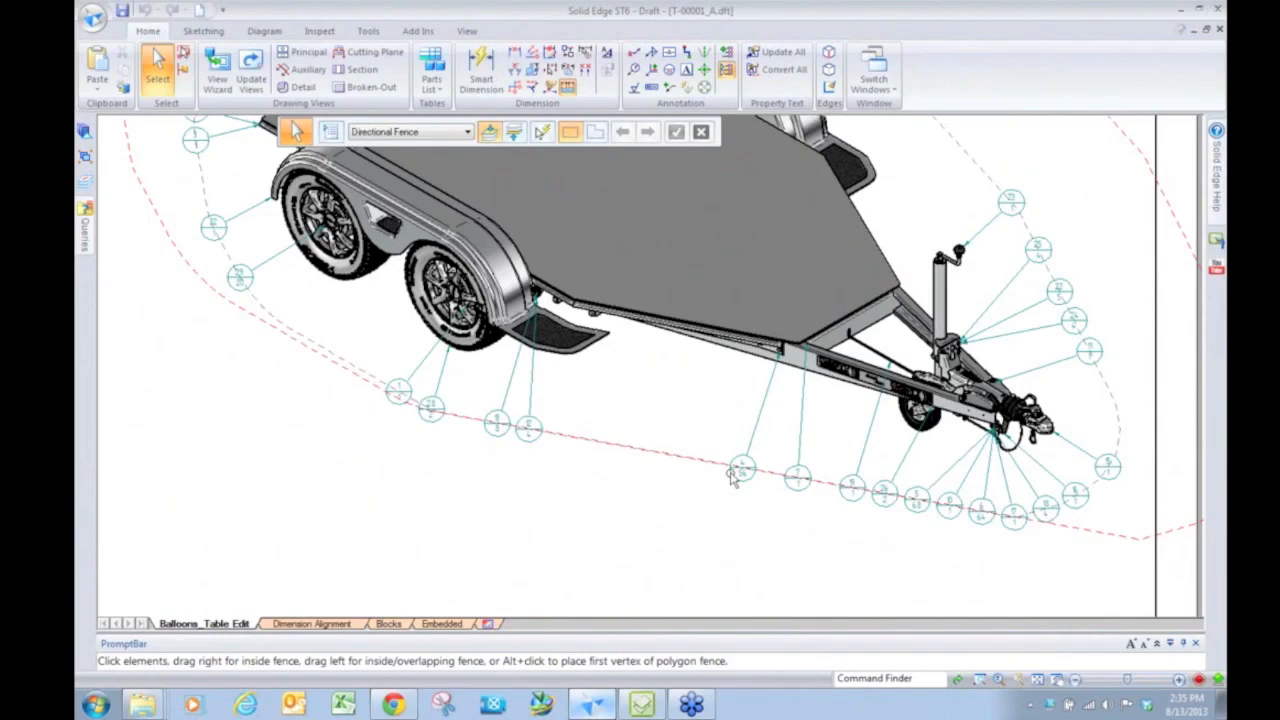
scroll(732, 478, up, 1)
click(801, 486)
drag(866, 510, 916, 544)
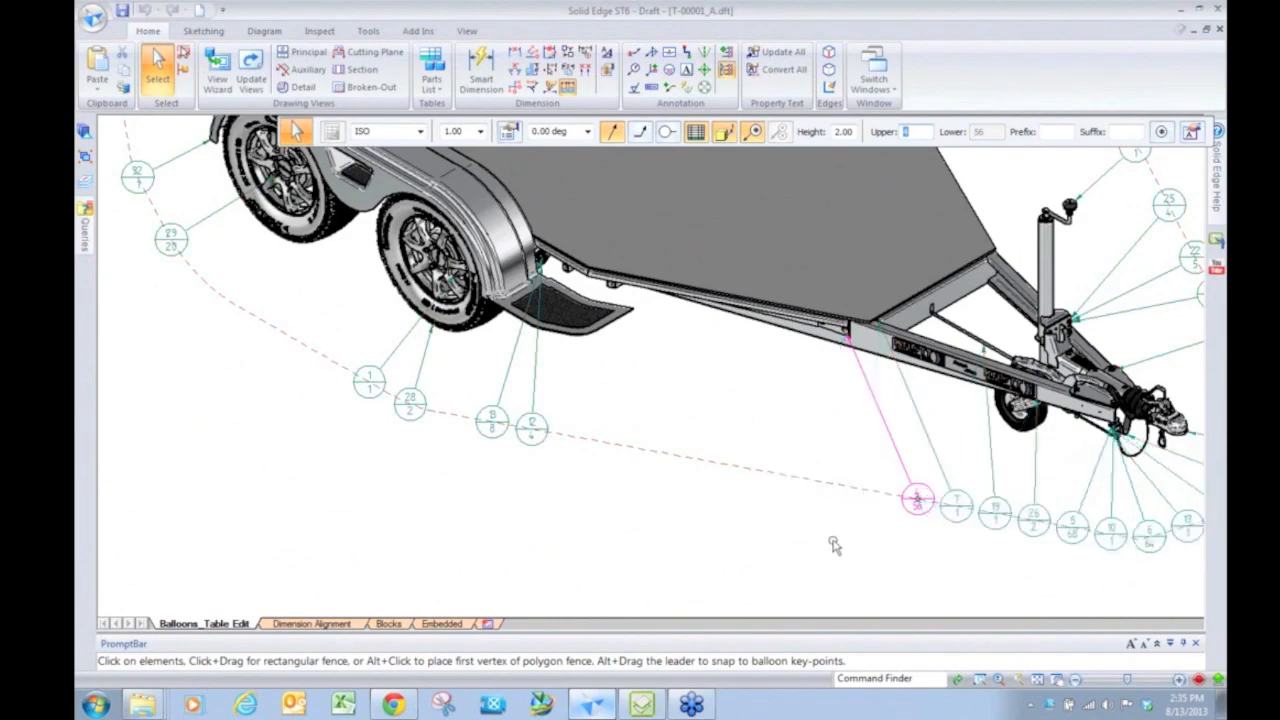
Step: Slide balloon 15 from the drawbar coupling along the alignment shape to the end of the lower balloon row
scroll(834, 546, down, 1)
scroll(1201, 476, down, 1)
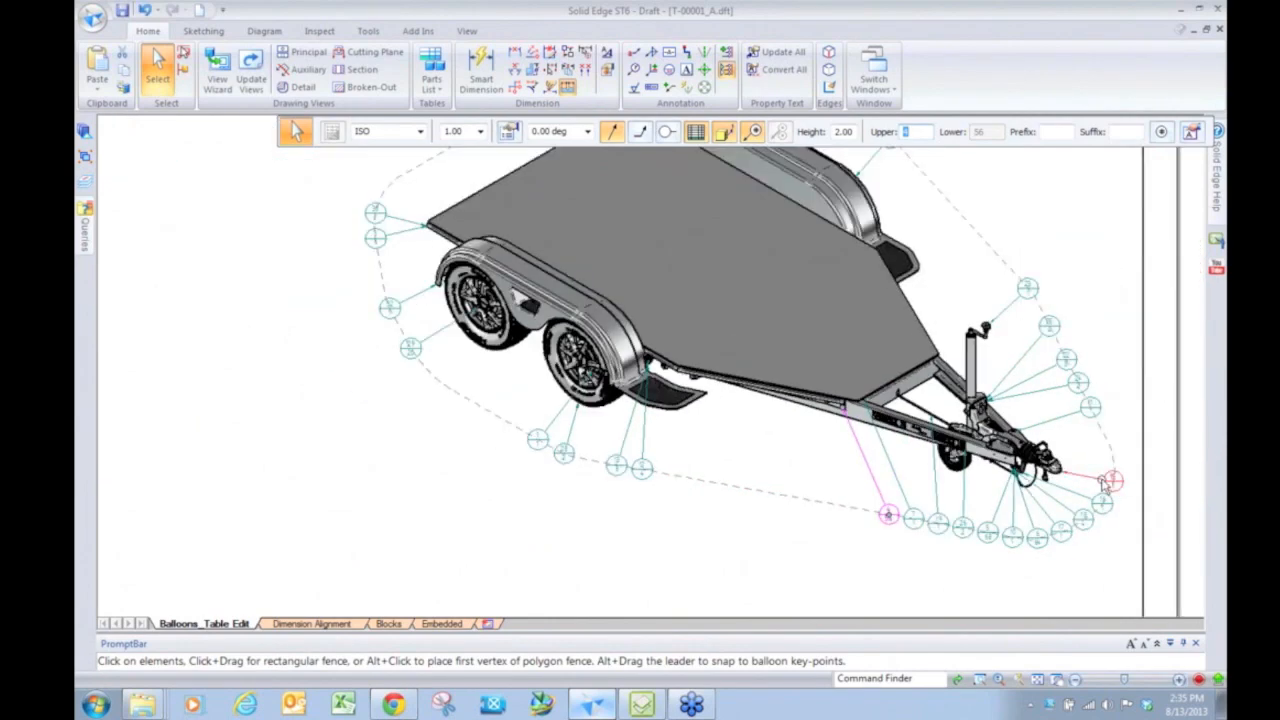
scroll(1105, 483, up, 1)
scroll(1125, 488, up, 1)
mouse_move(1125, 488)
mouse_down()
mouse_move(1103, 535)
mouse_move(1066, 545)
mouse_up()
click(737, 600)
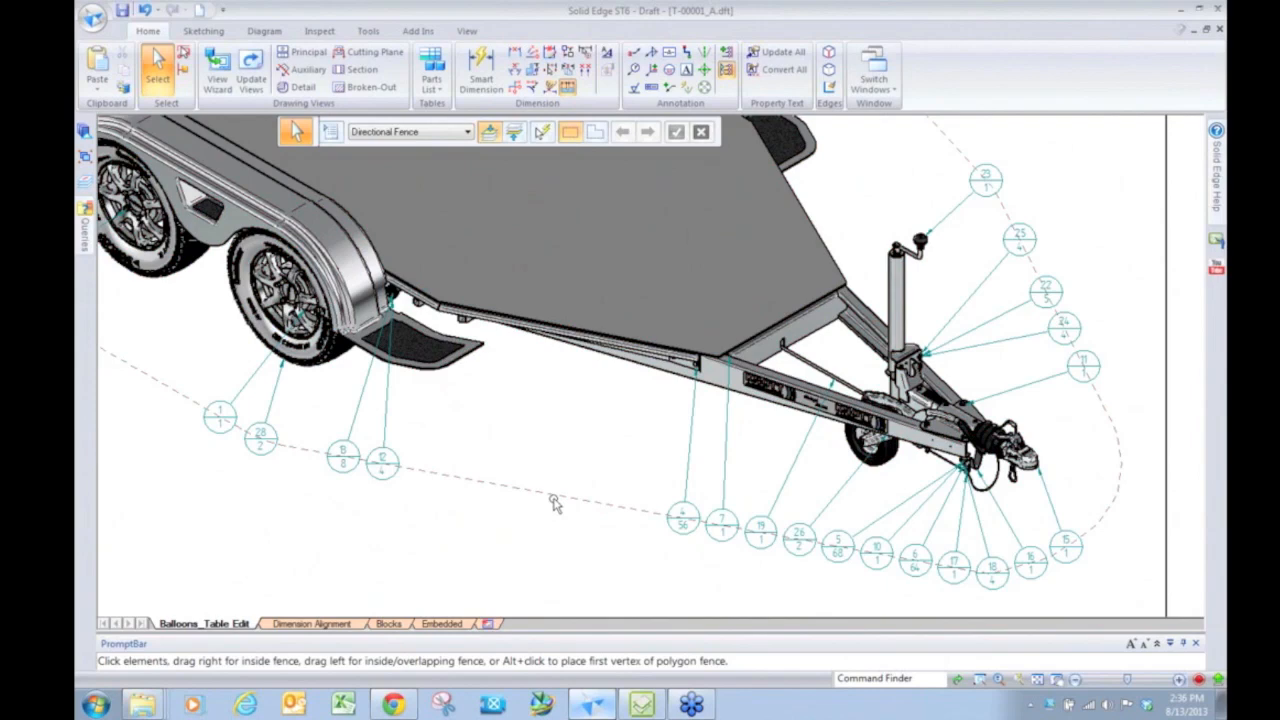
Step: Reshape the balloon alignment outline by shifting its lower straight edge slightly outward and pulling the vertex beside balloon 28 into a step
scroll(603, 520, down, 1)
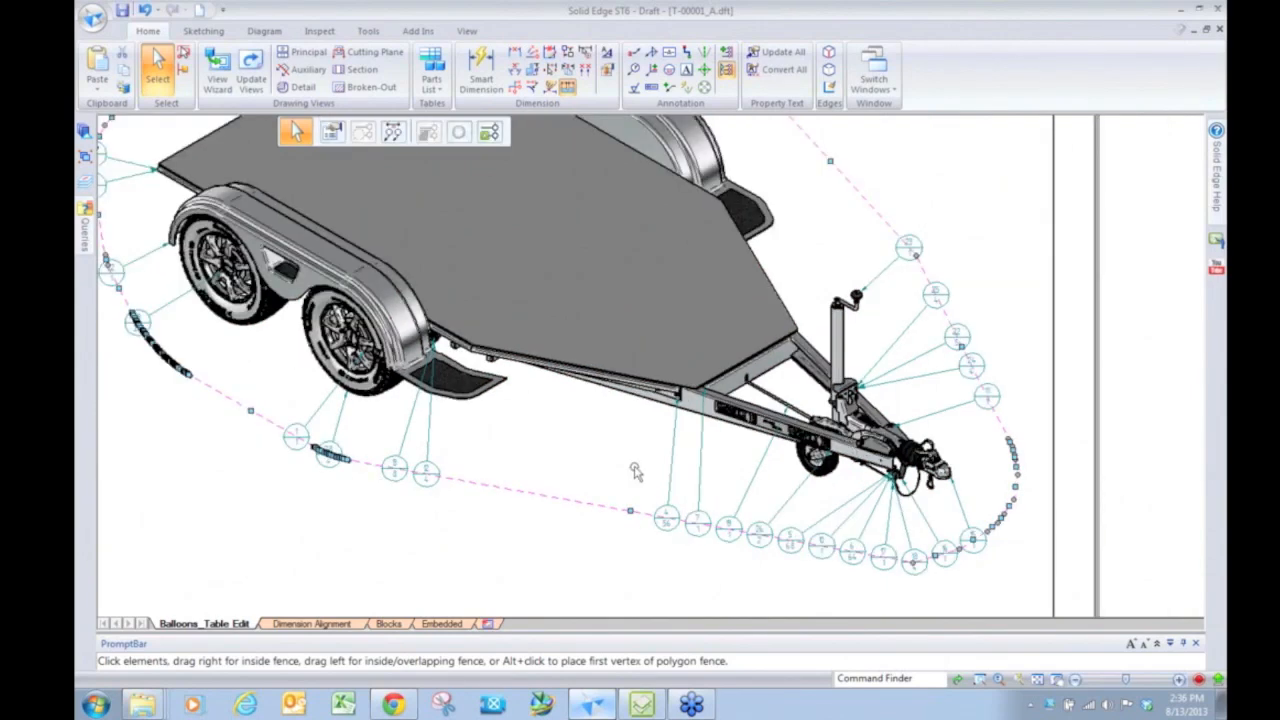
drag(627, 511, 620, 530)
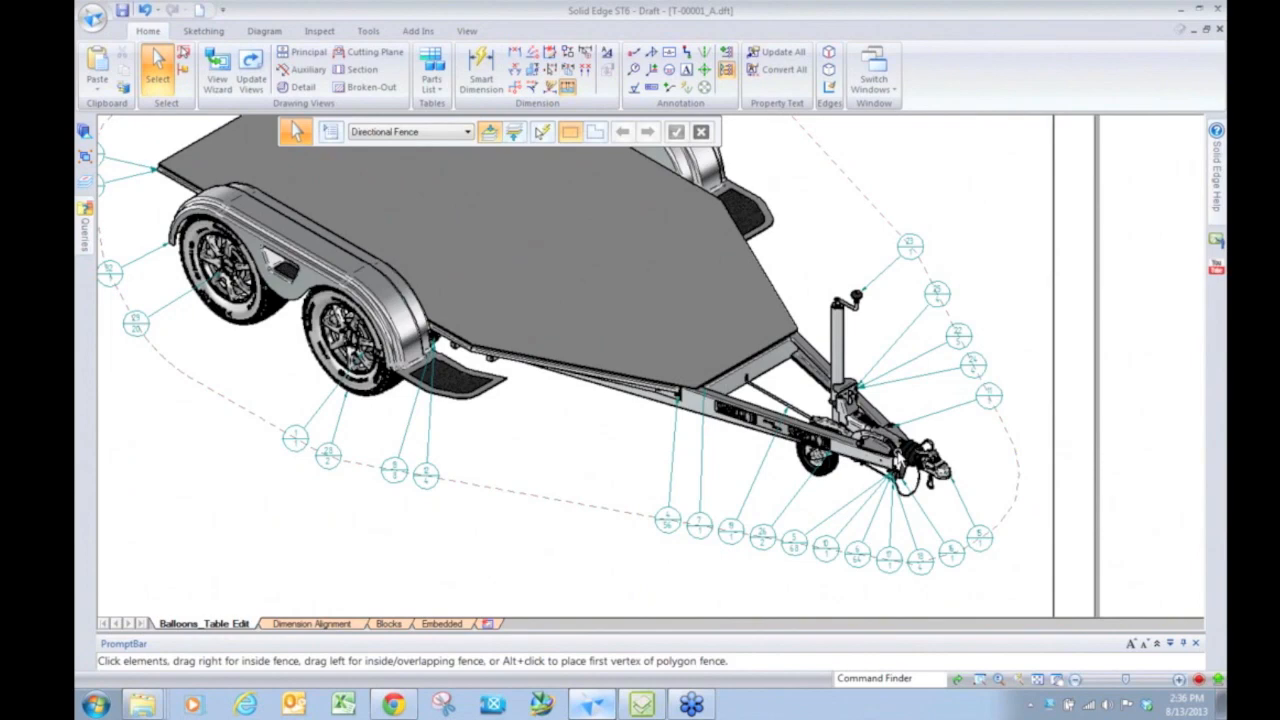
scroll(410, 505, down, 1)
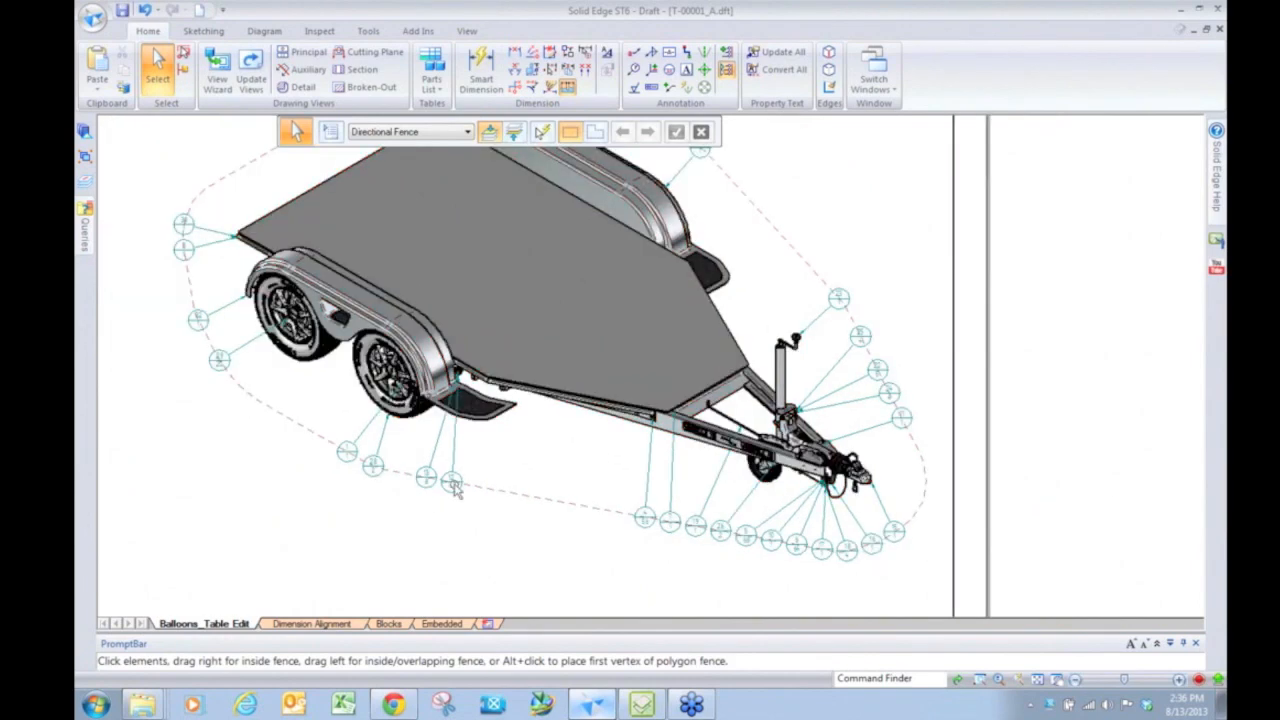
click(489, 494)
scroll(785, 555, up, 1)
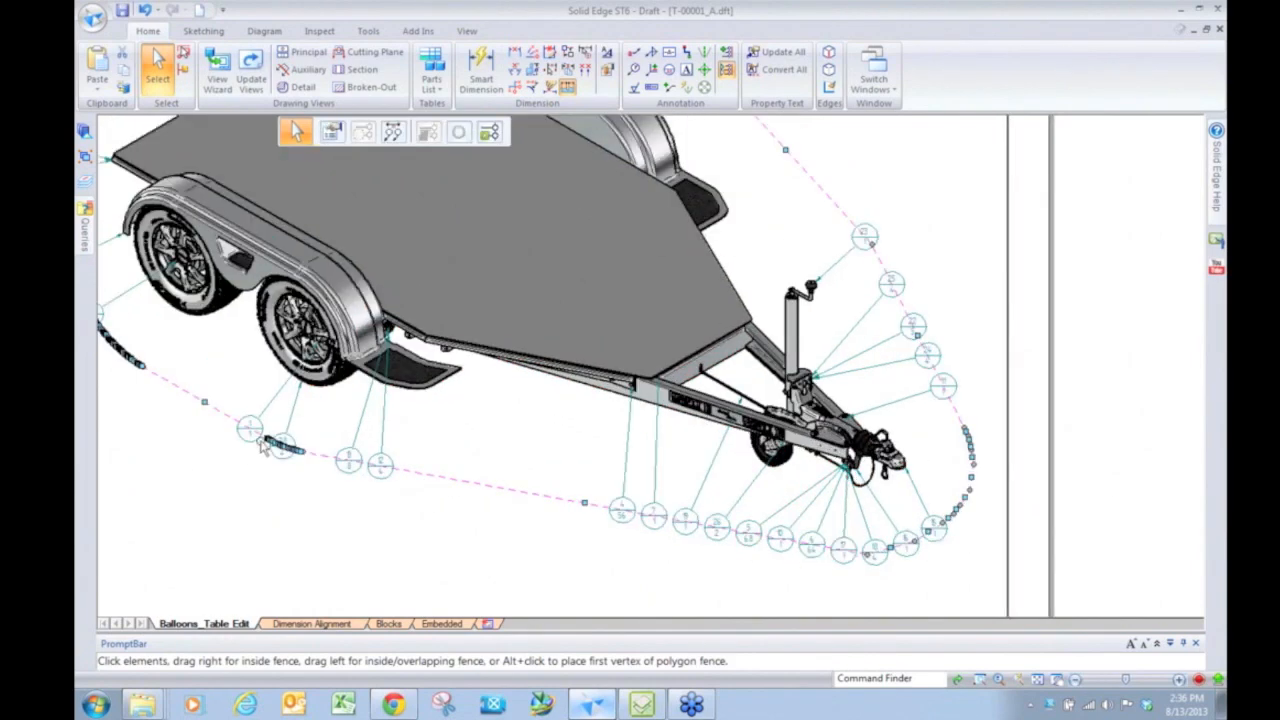
scroll(262, 447, up, 5)
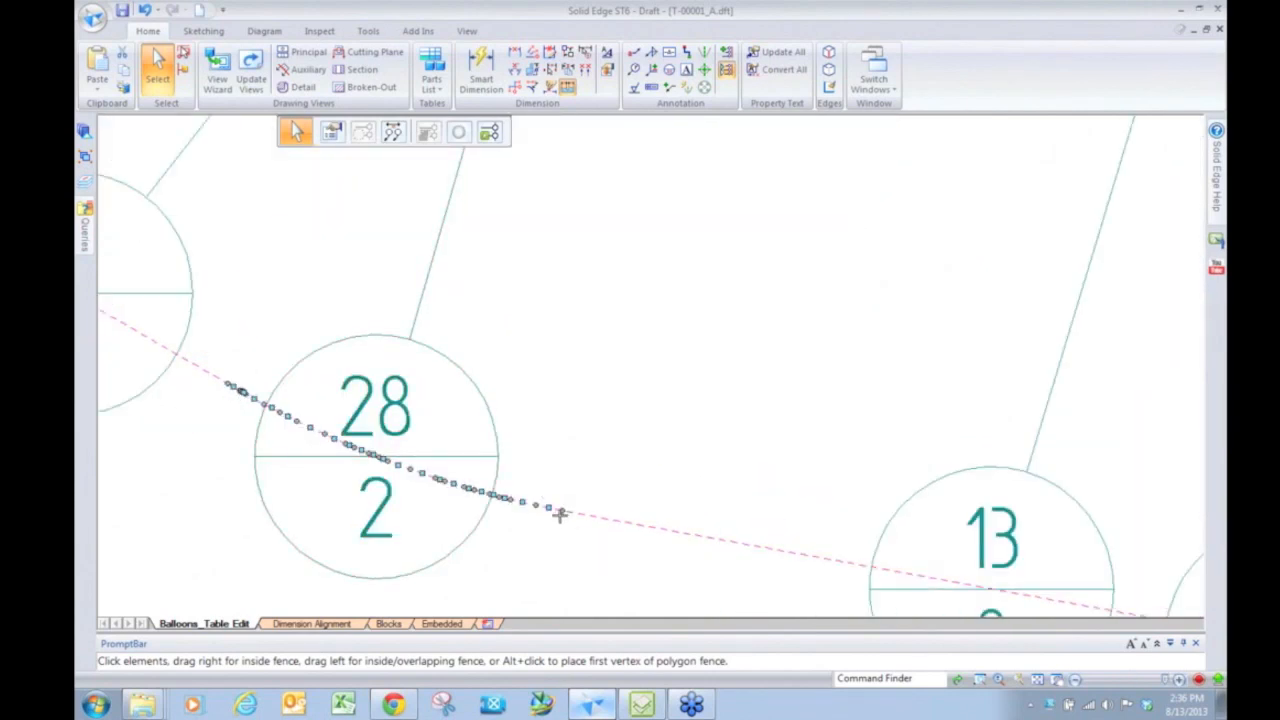
mouse_move(560, 514)
mouse_down()
mouse_move(526, 597)
mouse_move(589, 543)
mouse_move(566, 577)
mouse_move(630, 480)
mouse_up()
scroll(686, 351, down, 4)
drag(657, 416, 661, 465)
scroll(457, 440, down, 4)
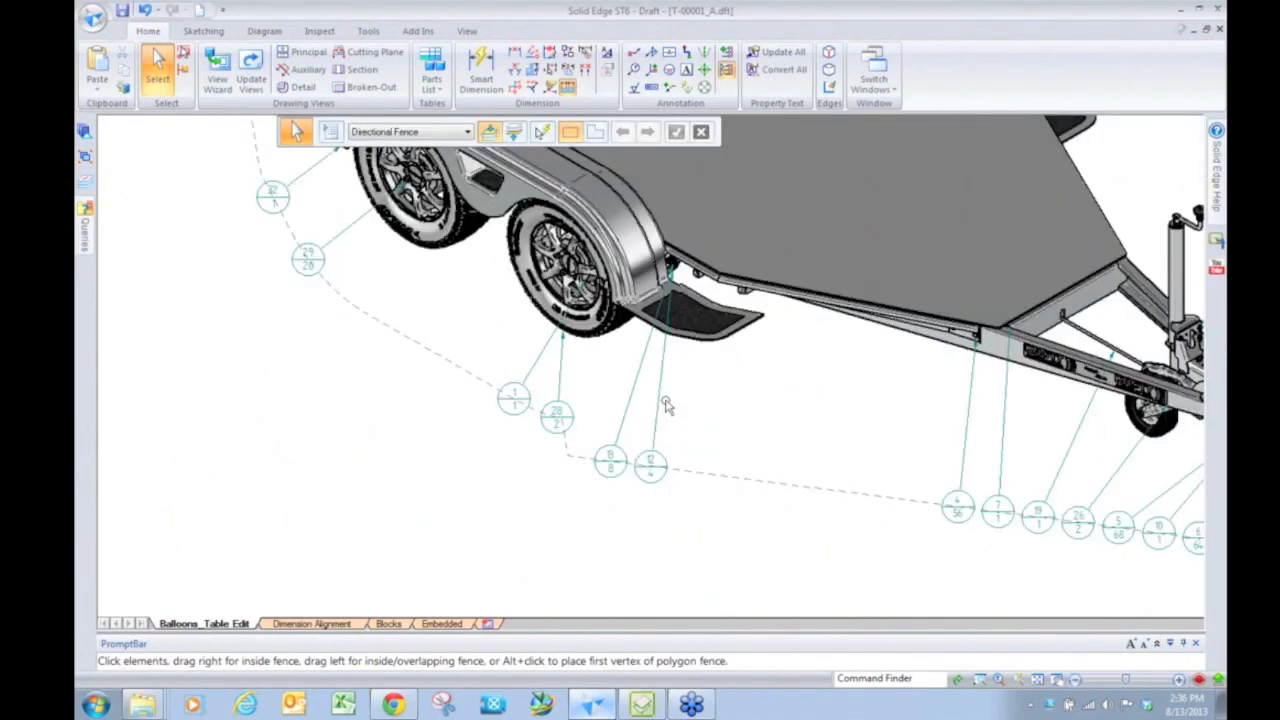
scroll(660, 398, down, 3)
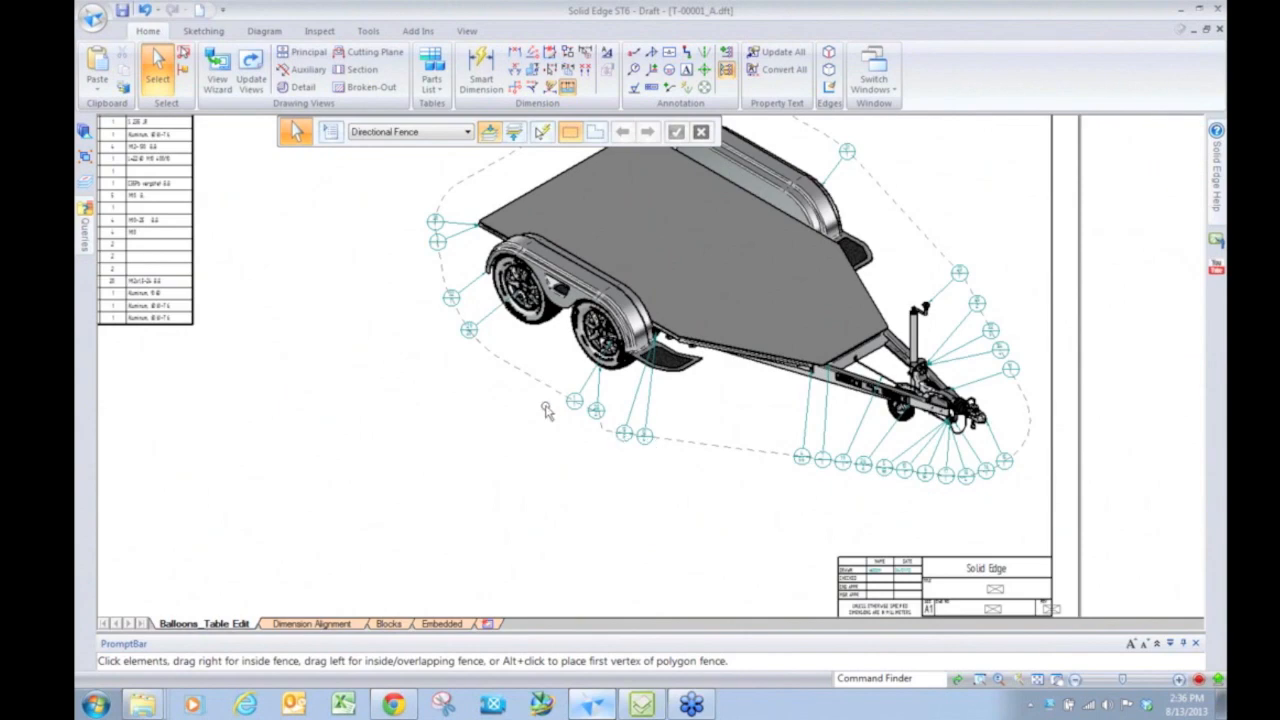
Step: Pull balloons 12, 13, 28 and 1 off the alignment outline and place them closer to the trailer's wheel and step
scroll(580, 440, up, 1)
scroll(603, 465, up, 2)
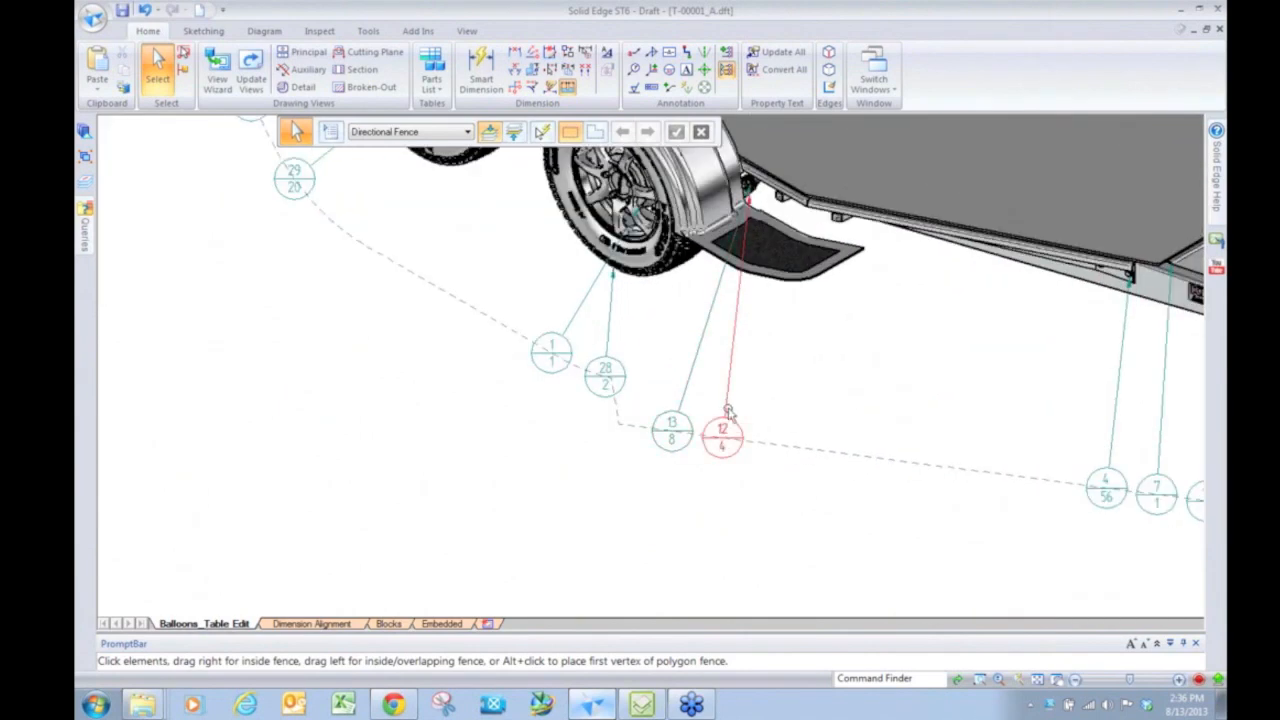
drag(732, 426, 822, 375)
drag(677, 425, 724, 368)
drag(613, 371, 664, 336)
drag(553, 351, 592, 310)
Step: Align balloons 1, 28, 13 and 12 onto a new straight sloped alignment line between the wheel and the existing outline
click(668, 131)
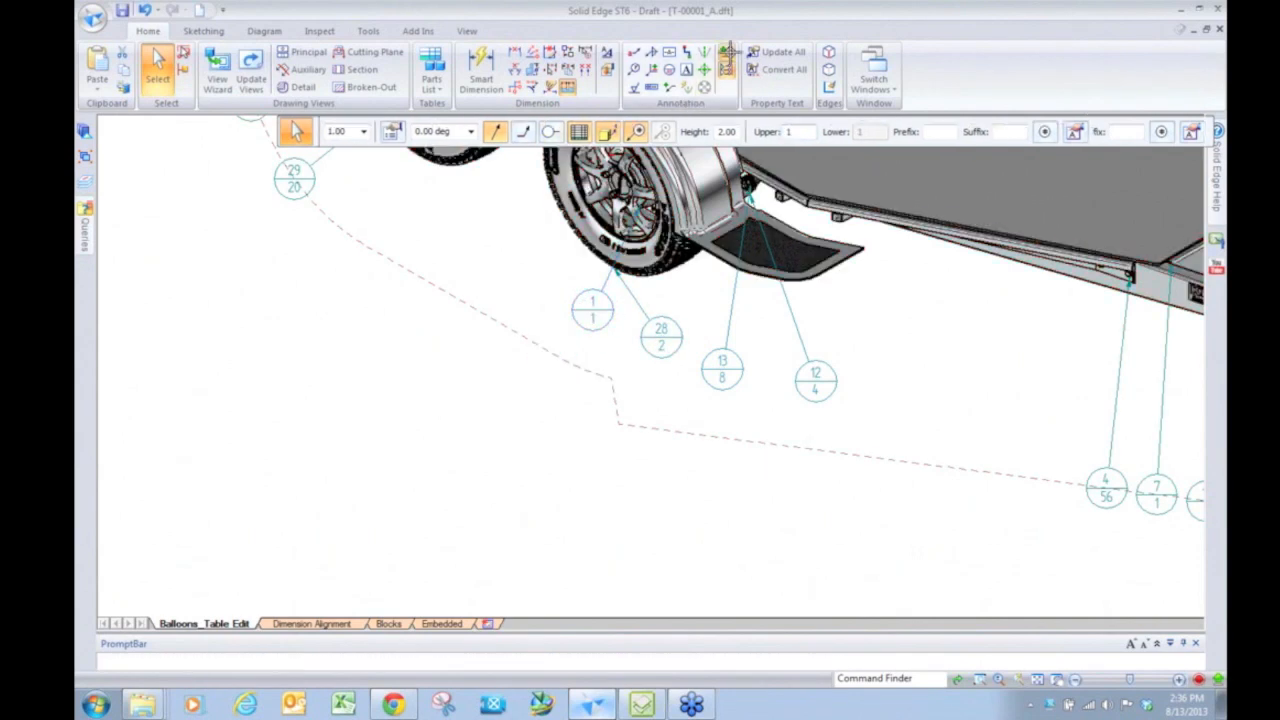
click(574, 309)
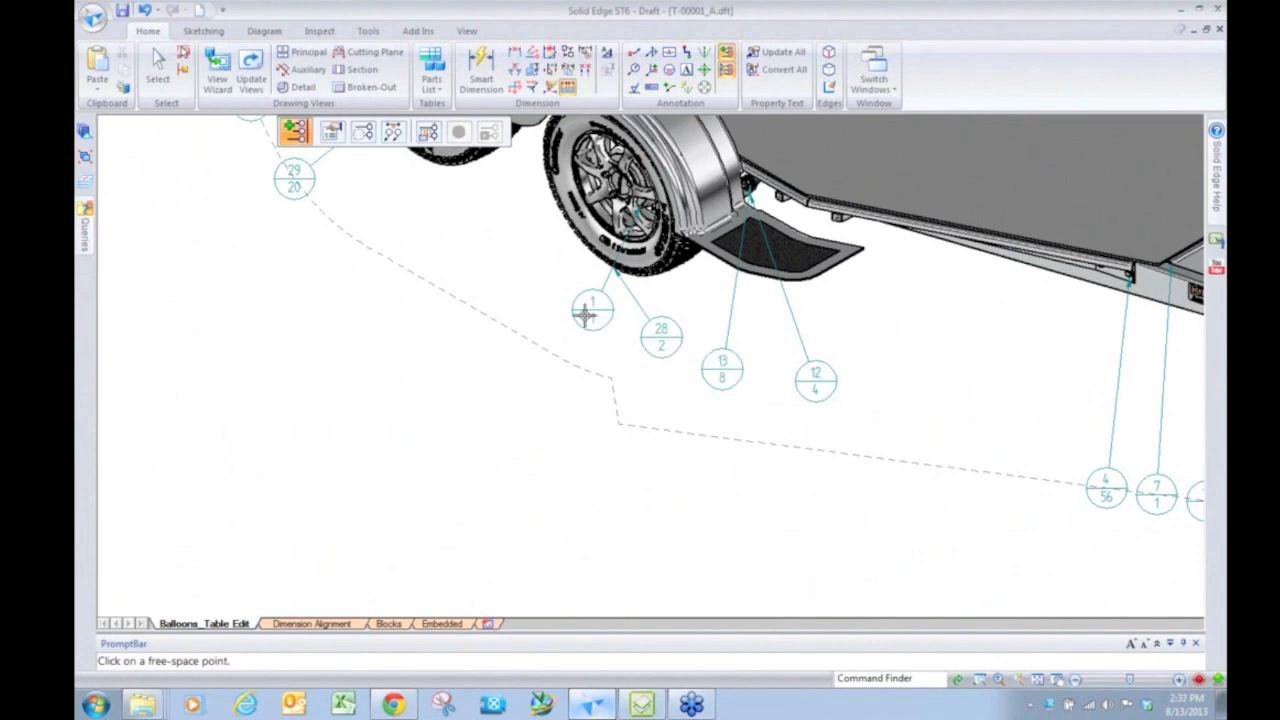
click(807, 383)
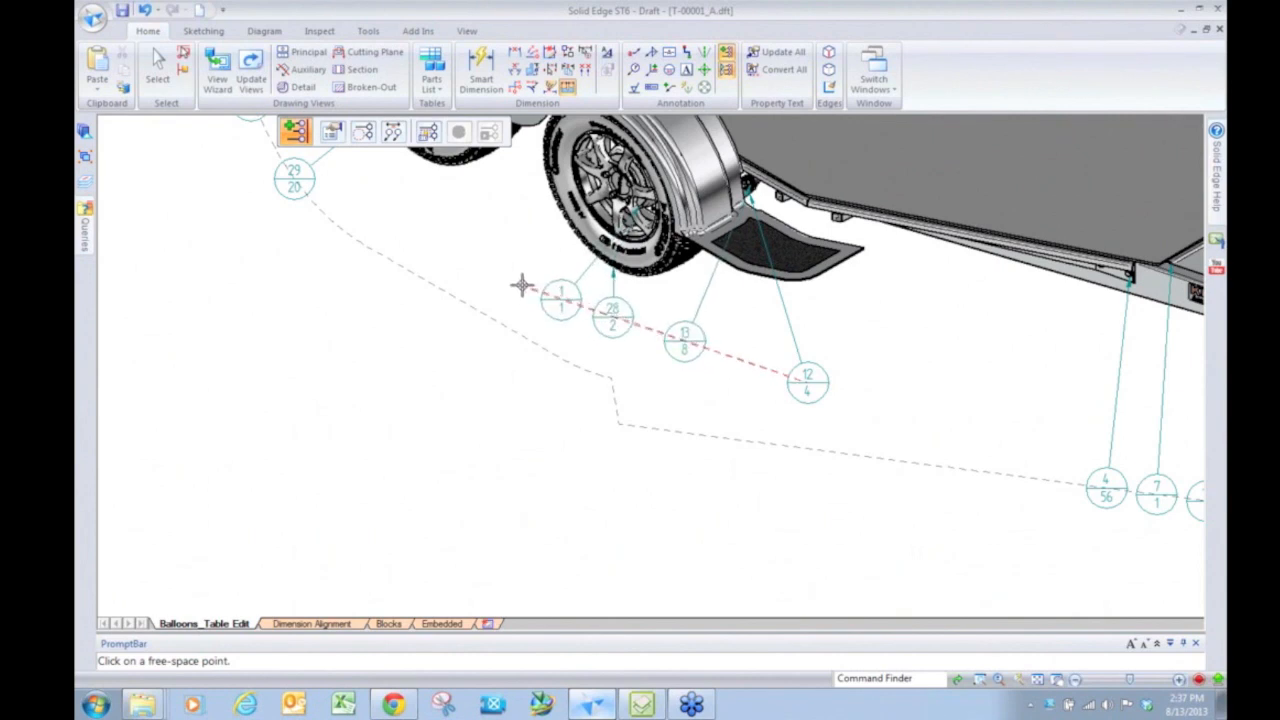
click(522, 285)
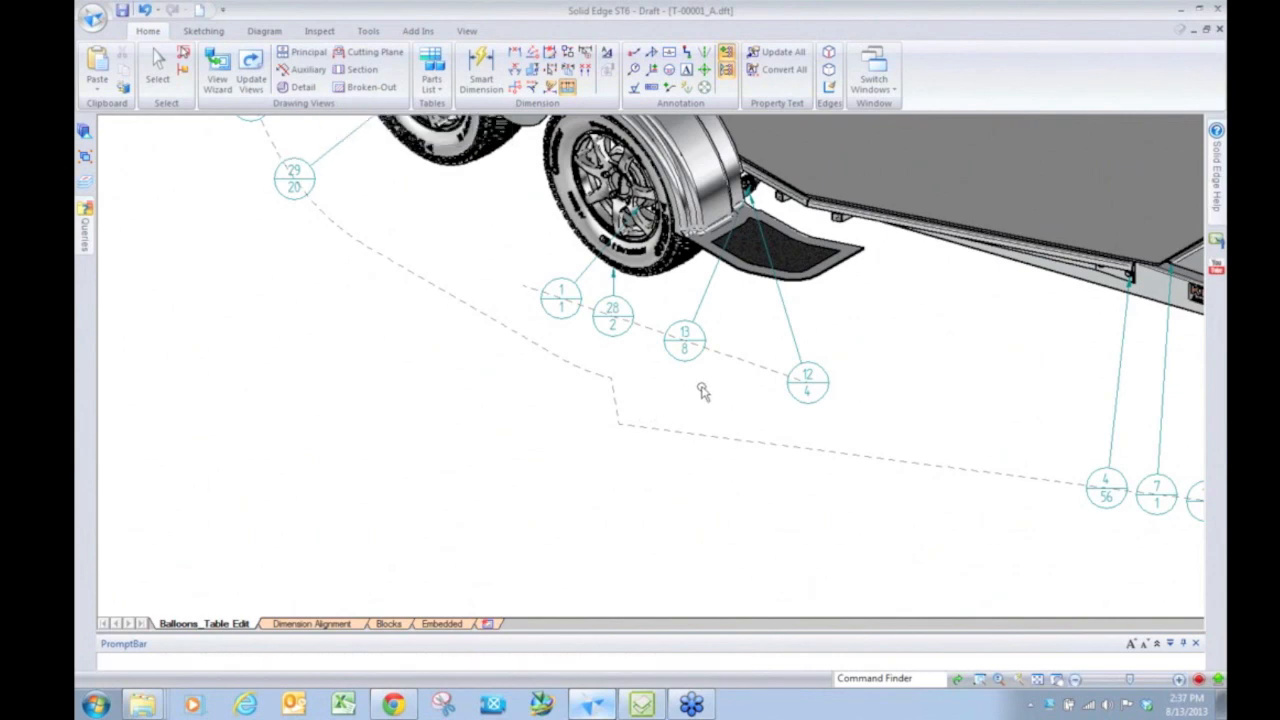
key(Escape)
Step: Slide balloons 12 and 1 along the new alignment line to space them closely with balloons 28 and 13
drag(806, 400, 629, 357)
drag(506, 300, 573, 328)
click(616, 444)
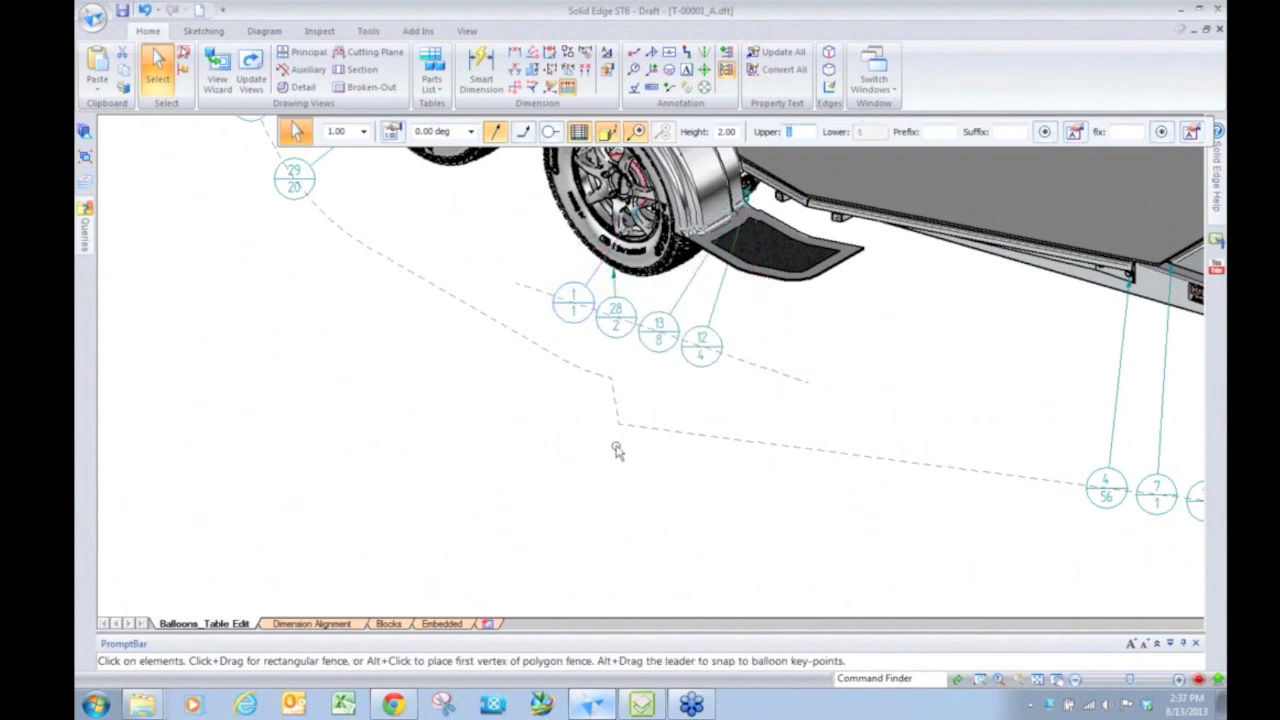
Step: Activate the parts list on the sheet for in-place cell editing
scroll(856, 520, down, 1)
scroll(968, 489, down, 2)
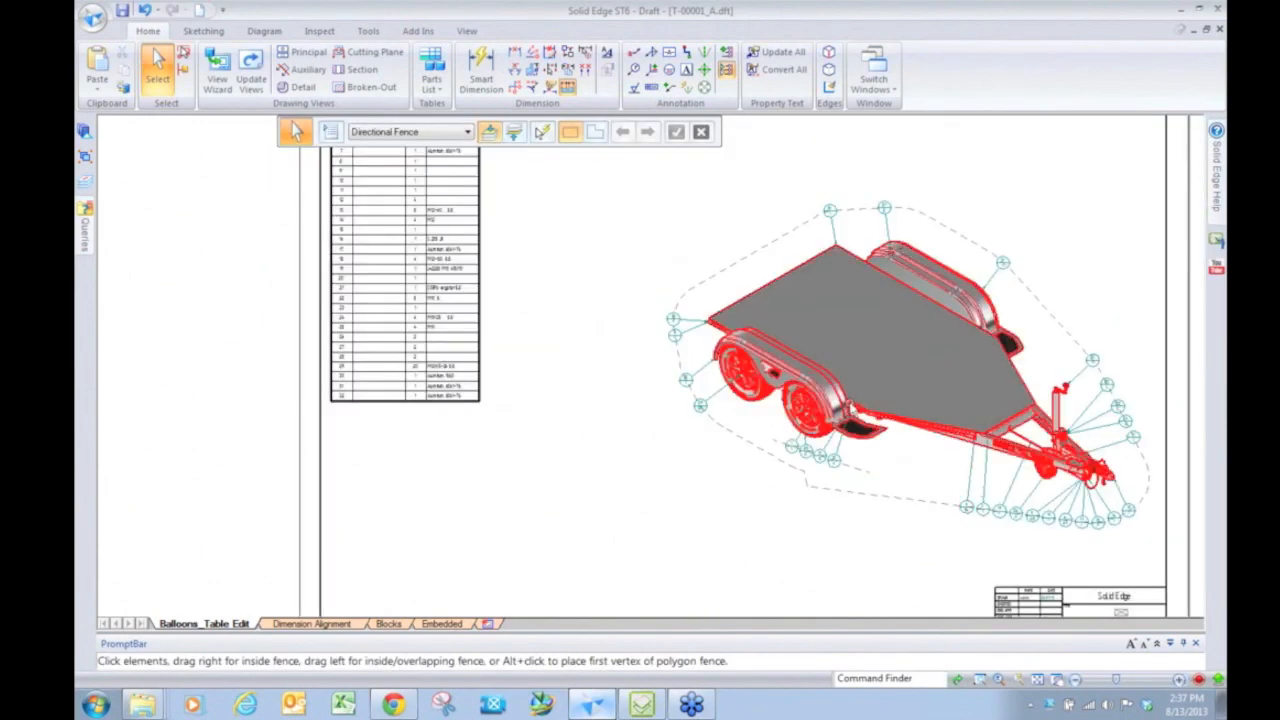
scroll(678, 427, down, 4)
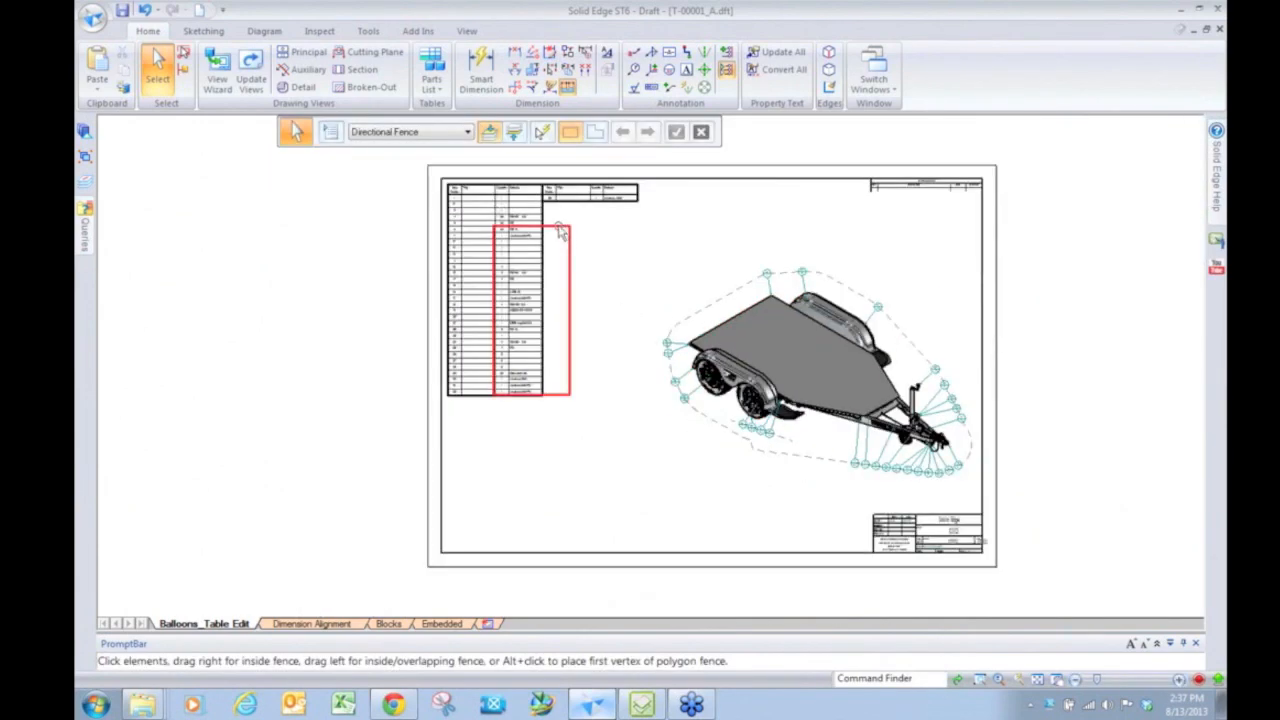
scroll(527, 268, up, 5)
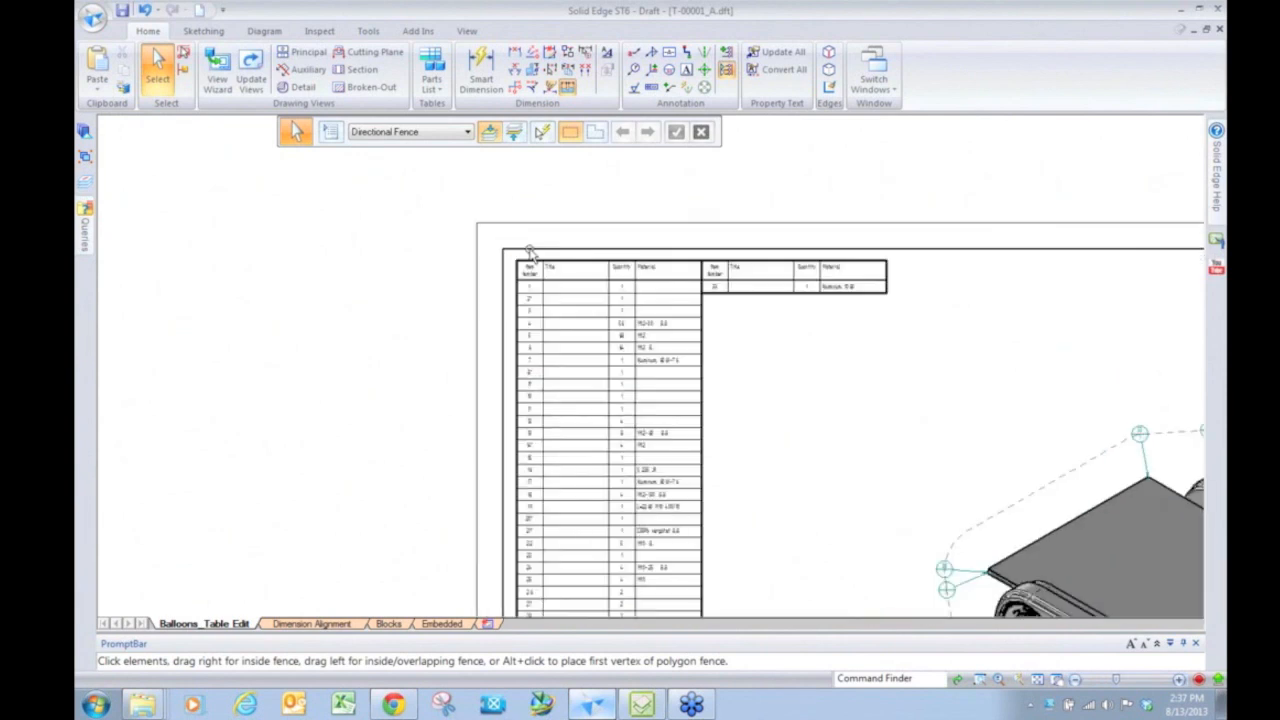
click(595, 275)
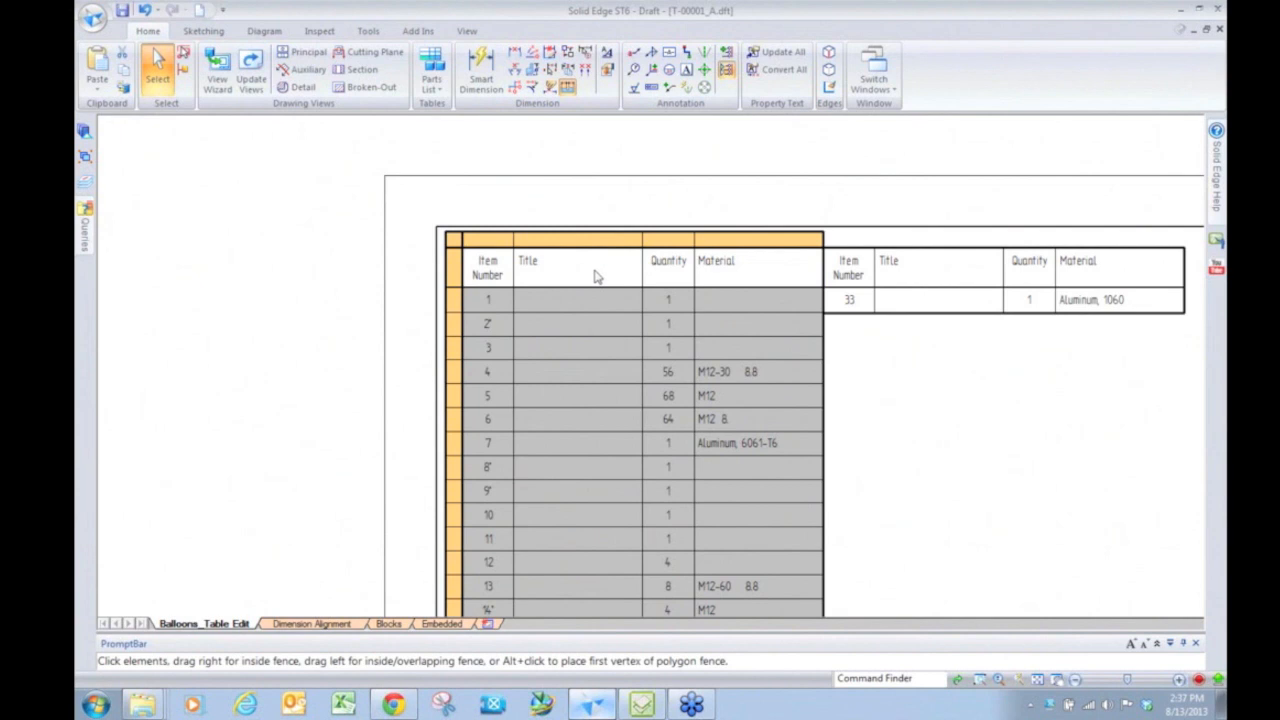
scroll(595, 277, up, 2)
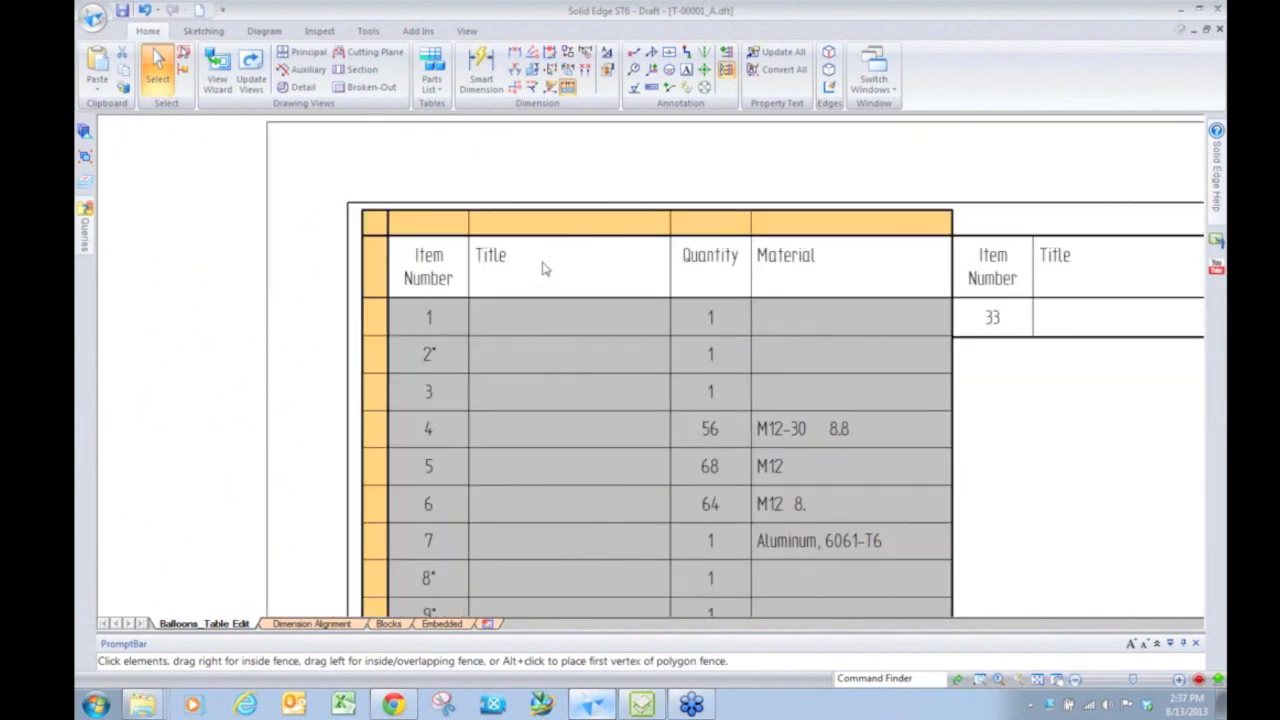
Step: Make the parts list's Title header bold and center it both horizontally and vertically in its cell
click(543, 266)
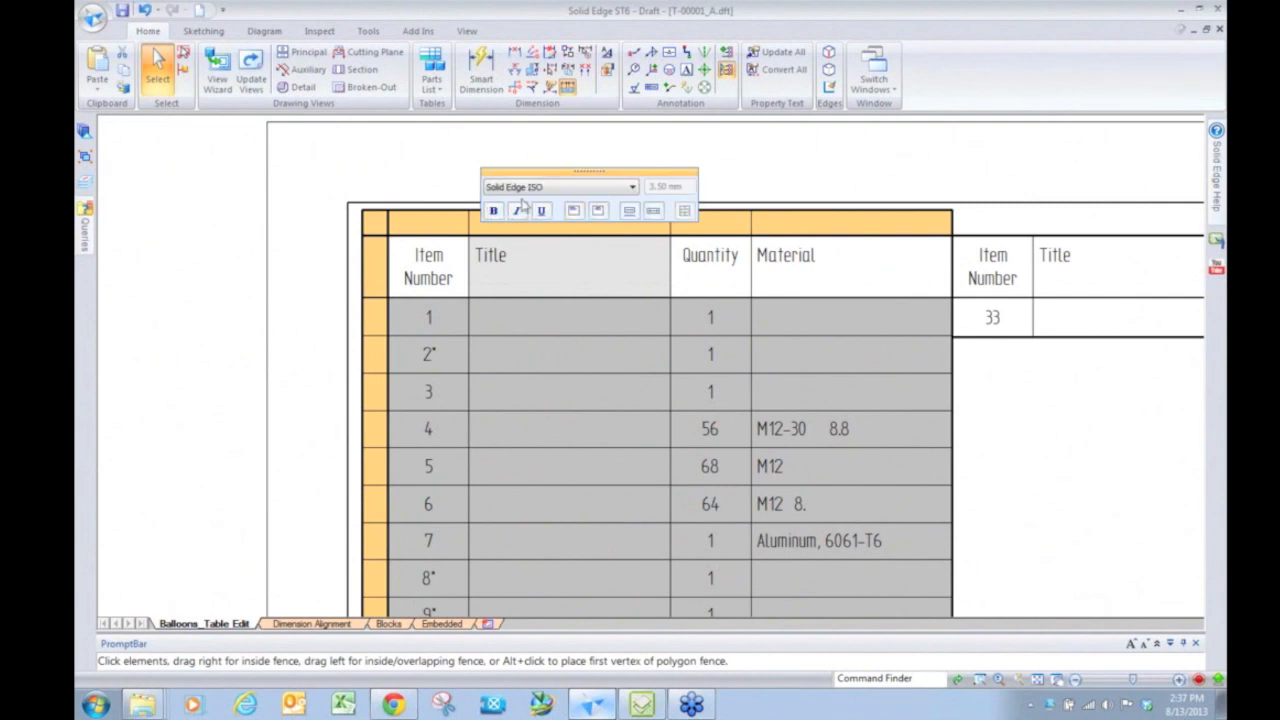
click(492, 212)
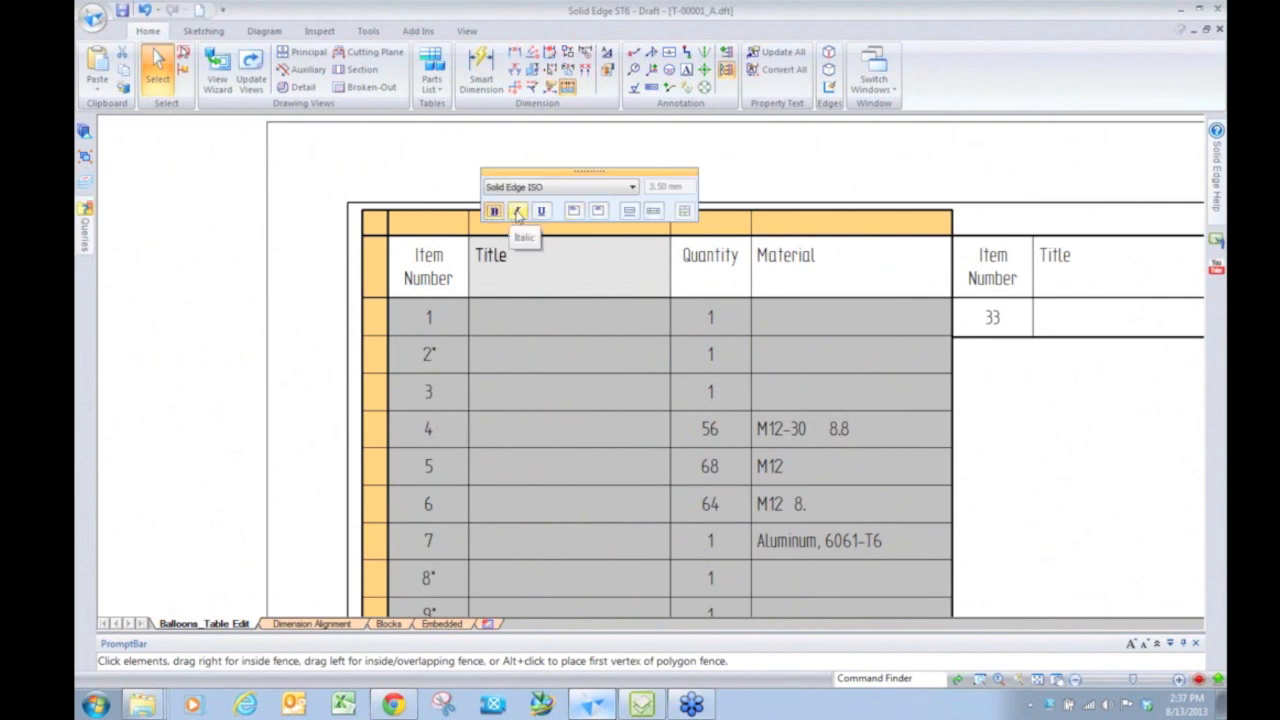
click(575, 189)
click(575, 189)
click(575, 189)
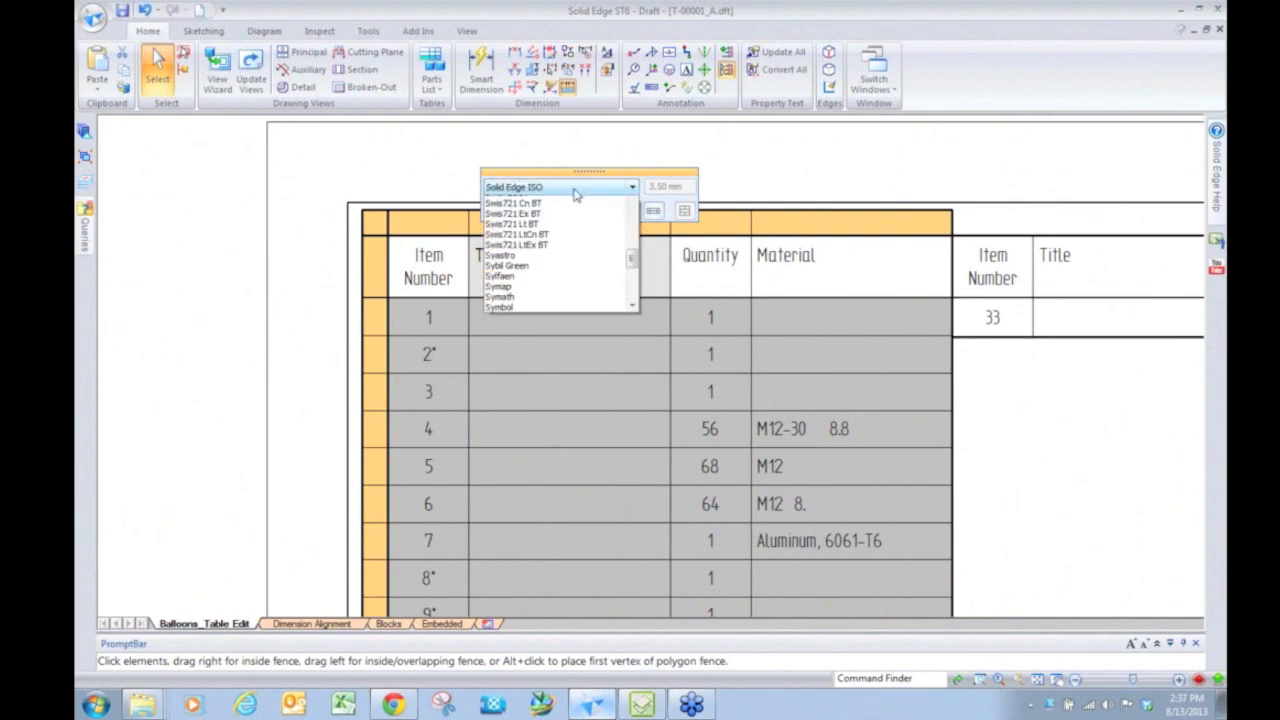
click(575, 188)
click(574, 211)
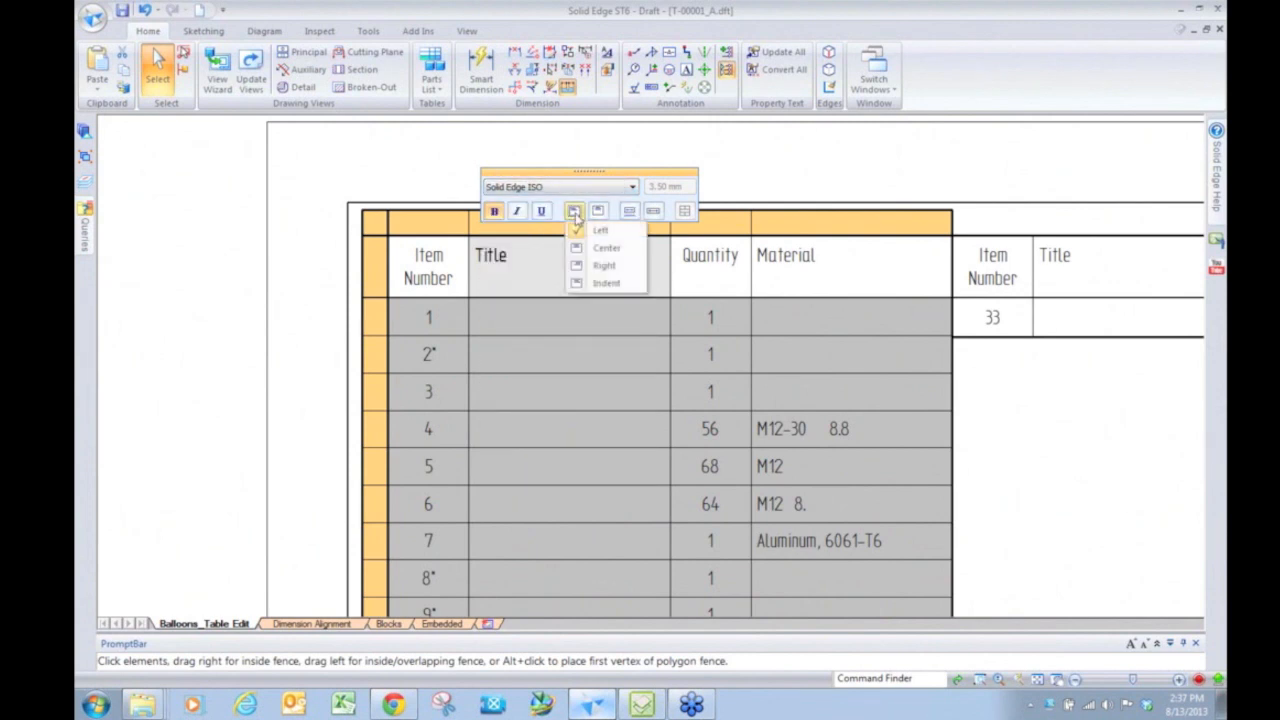
click(605, 247)
click(598, 211)
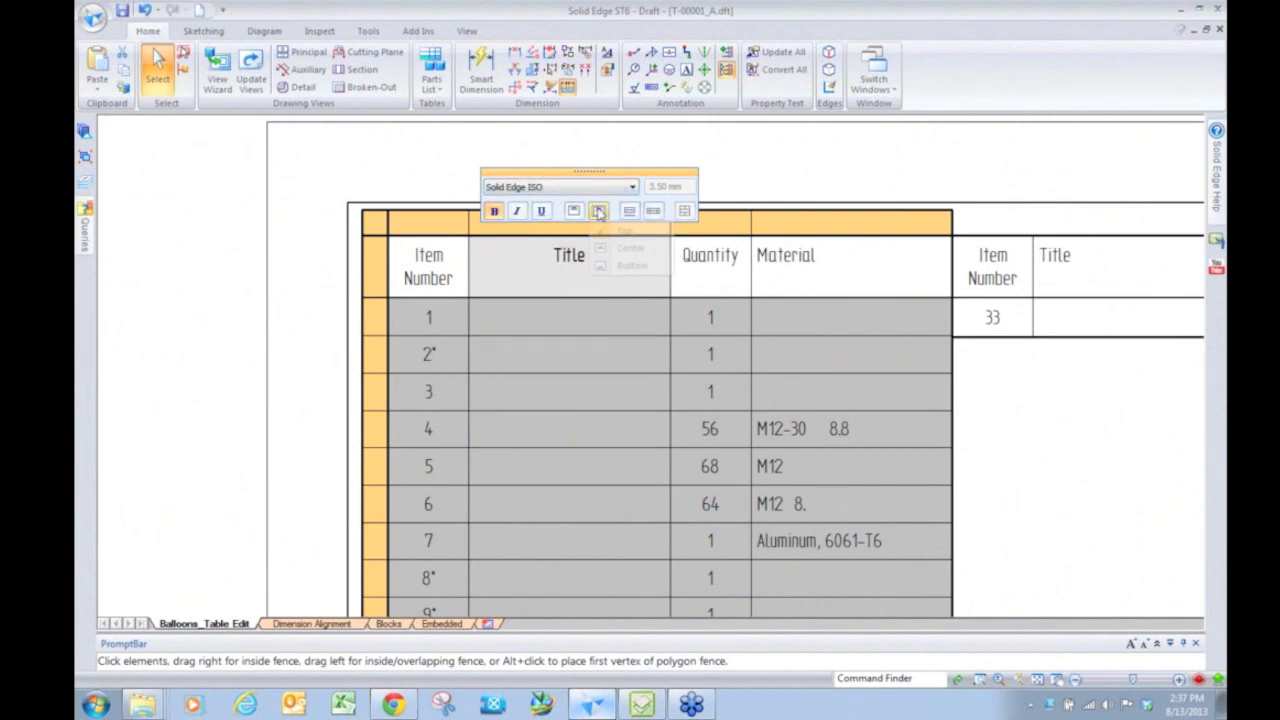
click(620, 246)
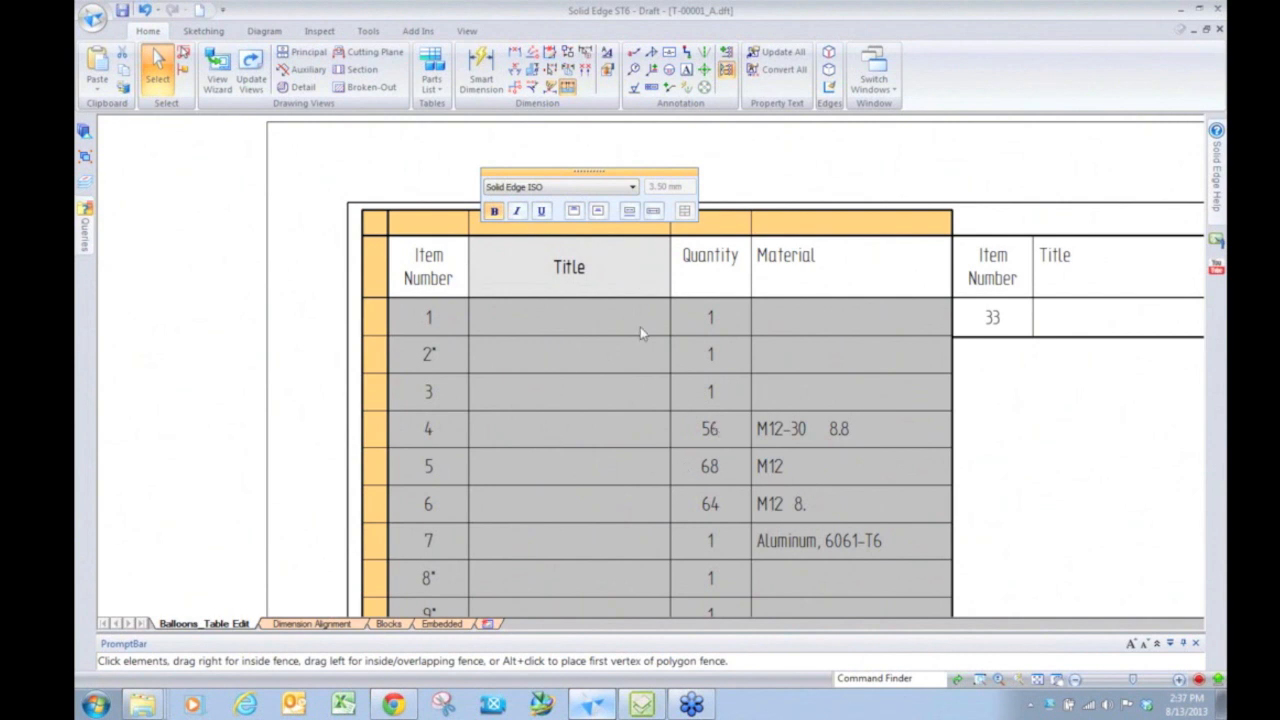
Step: Enter "Design Better" as the title of item 1 in the parts list
click(558, 330)
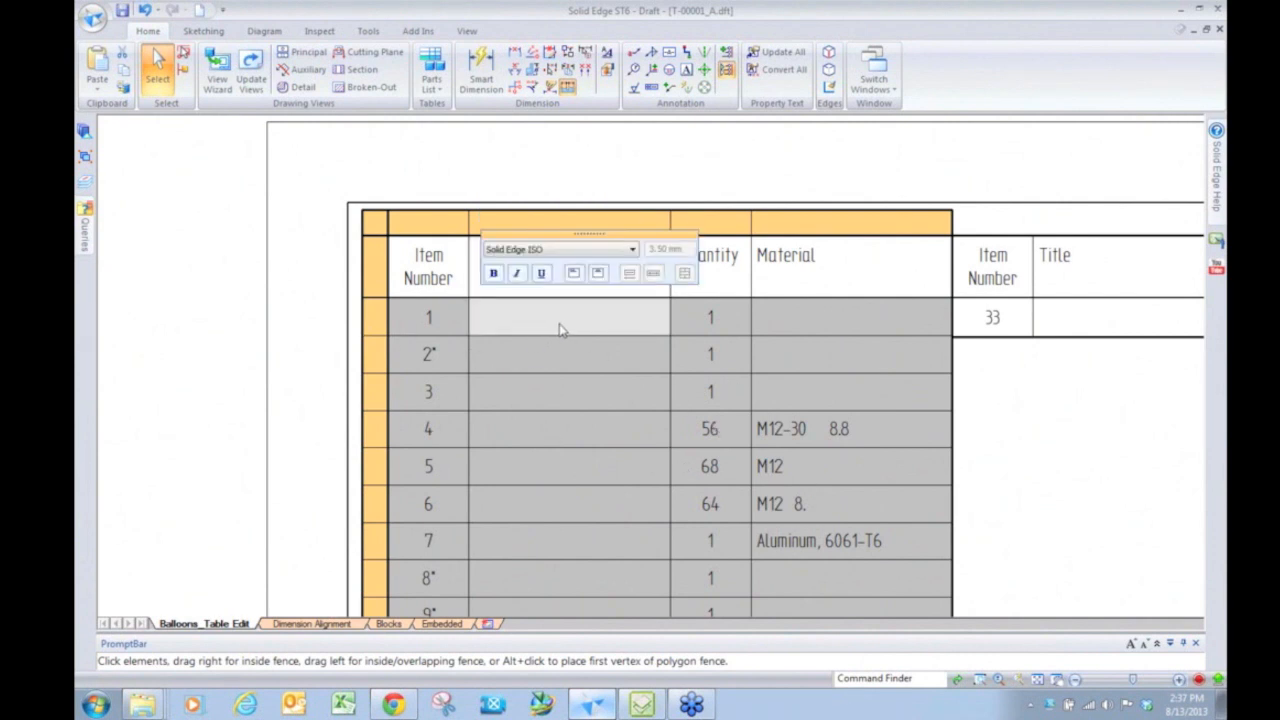
right_click(560, 331)
click(600, 338)
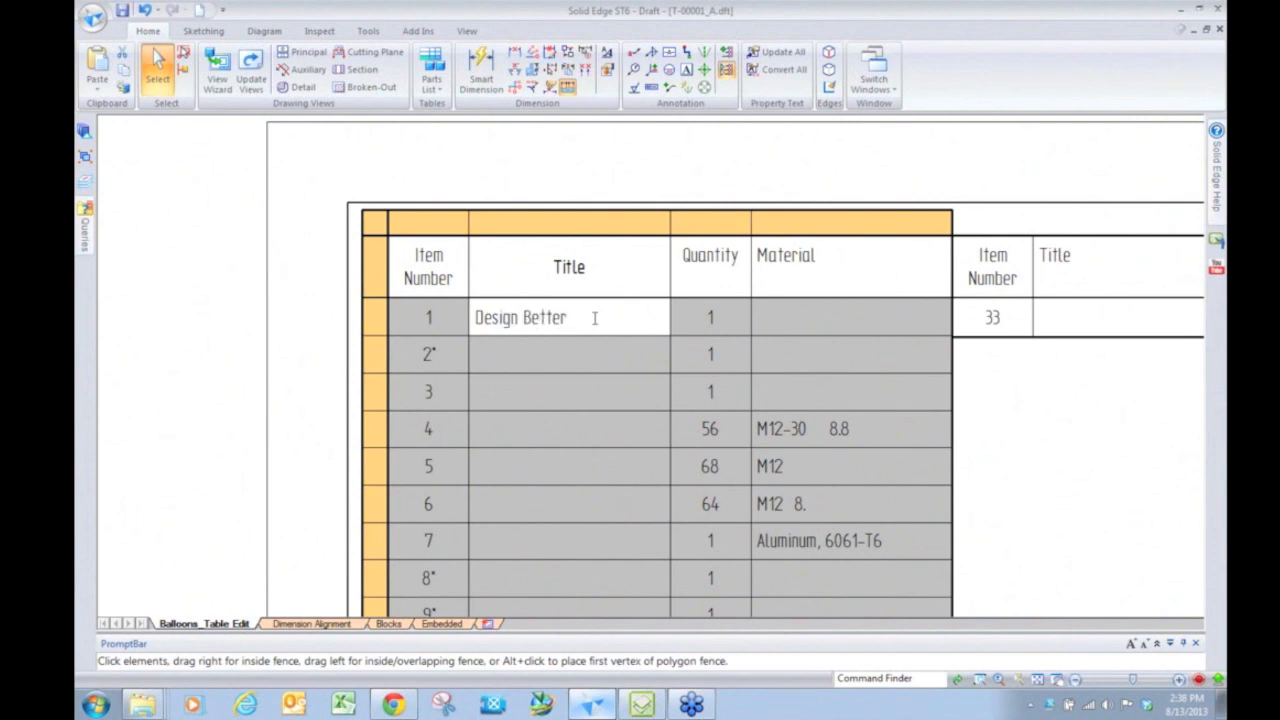
click(618, 356)
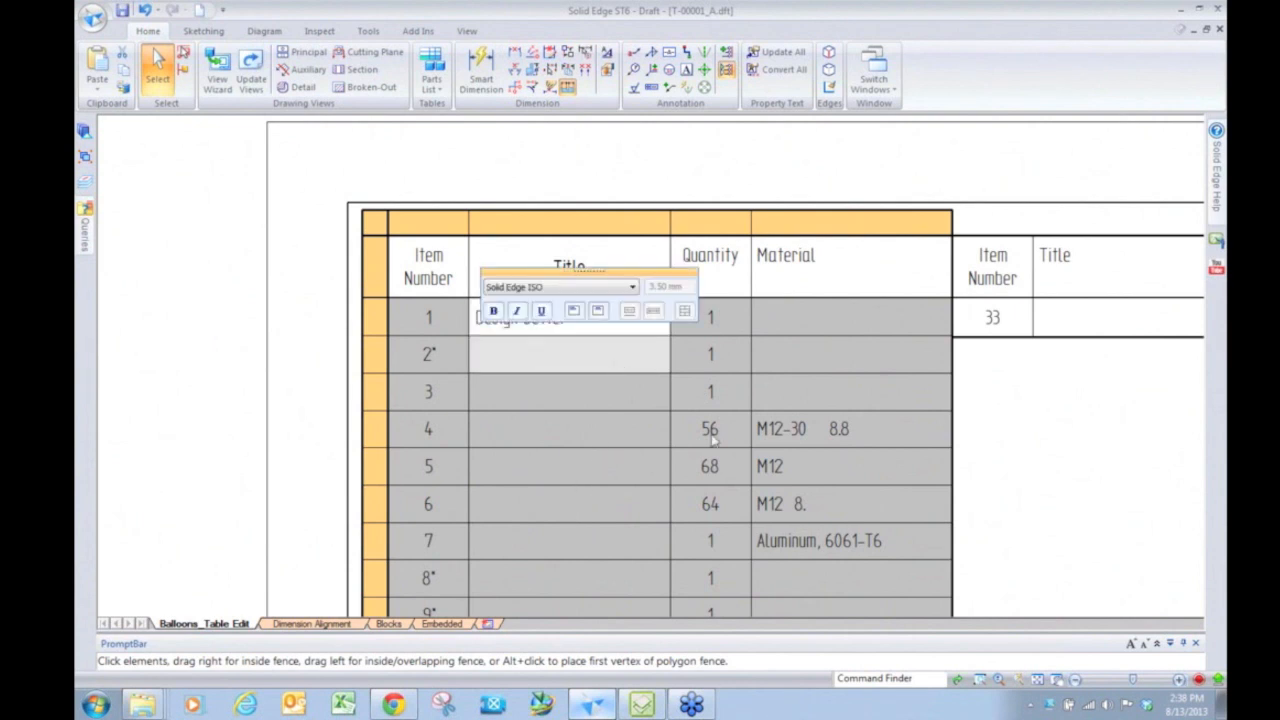
Step: Format the parts list's whole Item Number column as bold, italic and underlined, and end the table editing
scroll(712, 437, down, 2)
scroll(443, 302, down, 1)
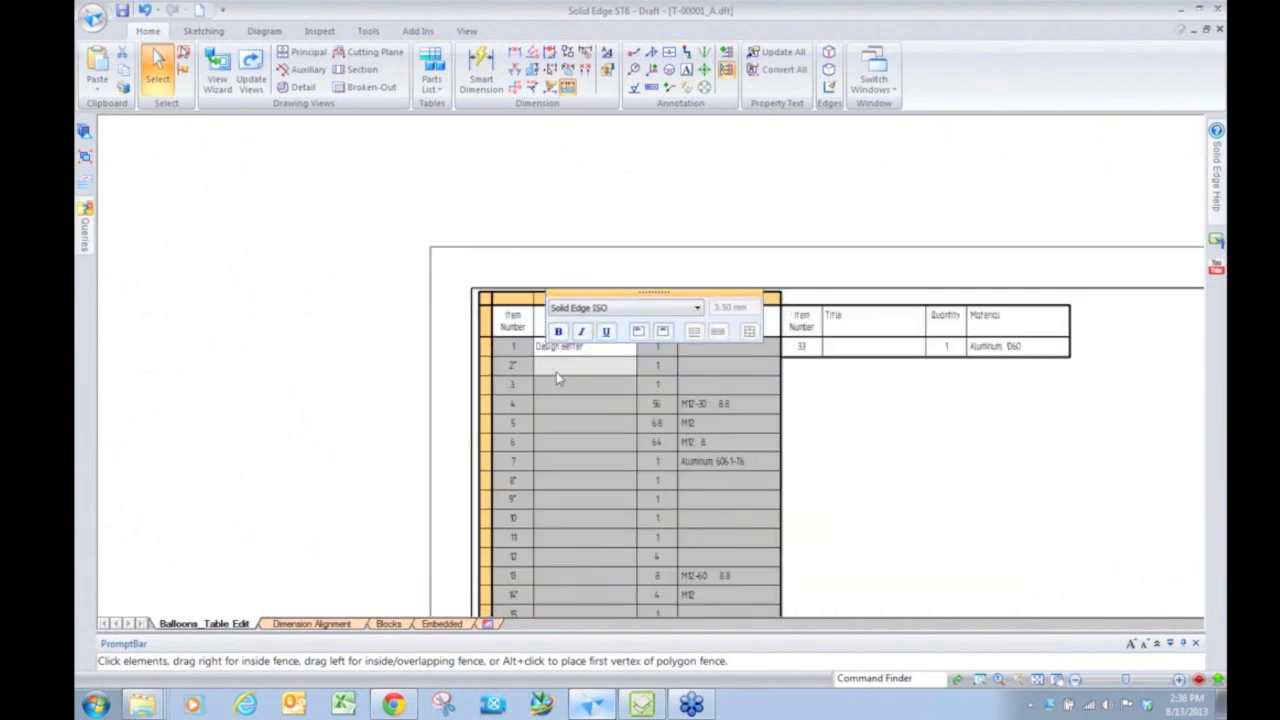
click(516, 296)
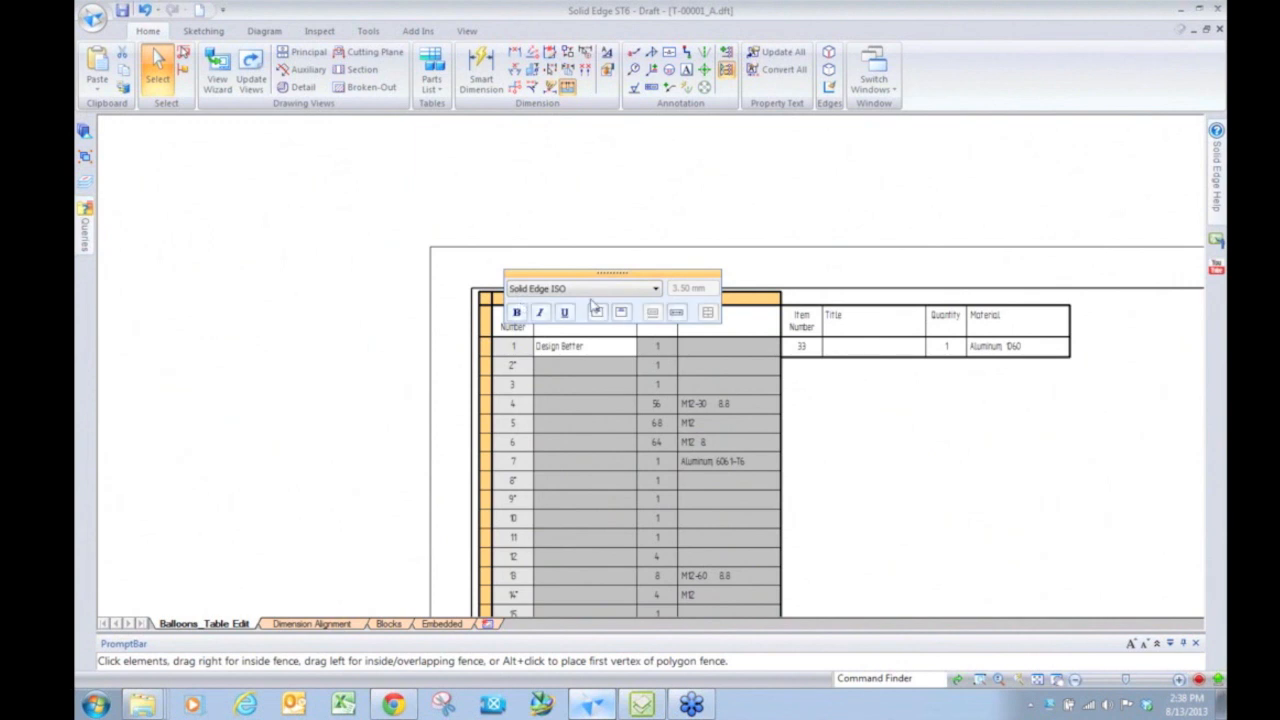
click(517, 313)
click(540, 313)
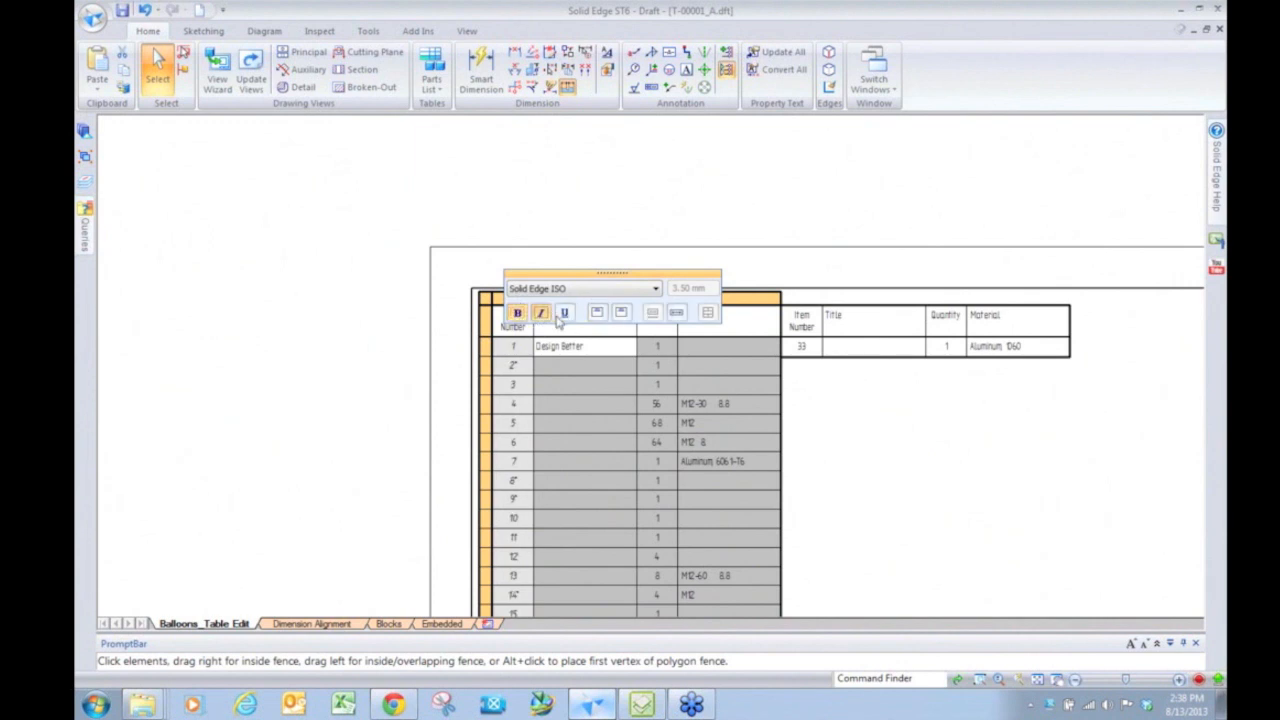
click(565, 314)
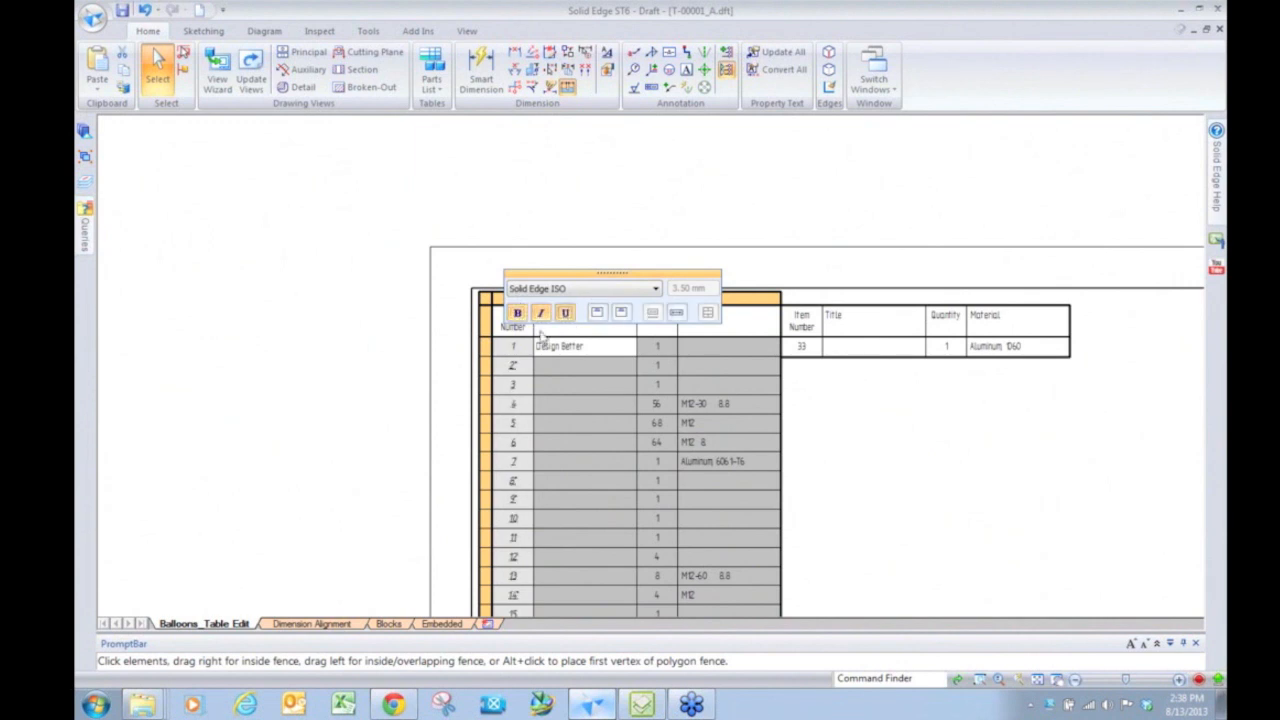
click(611, 446)
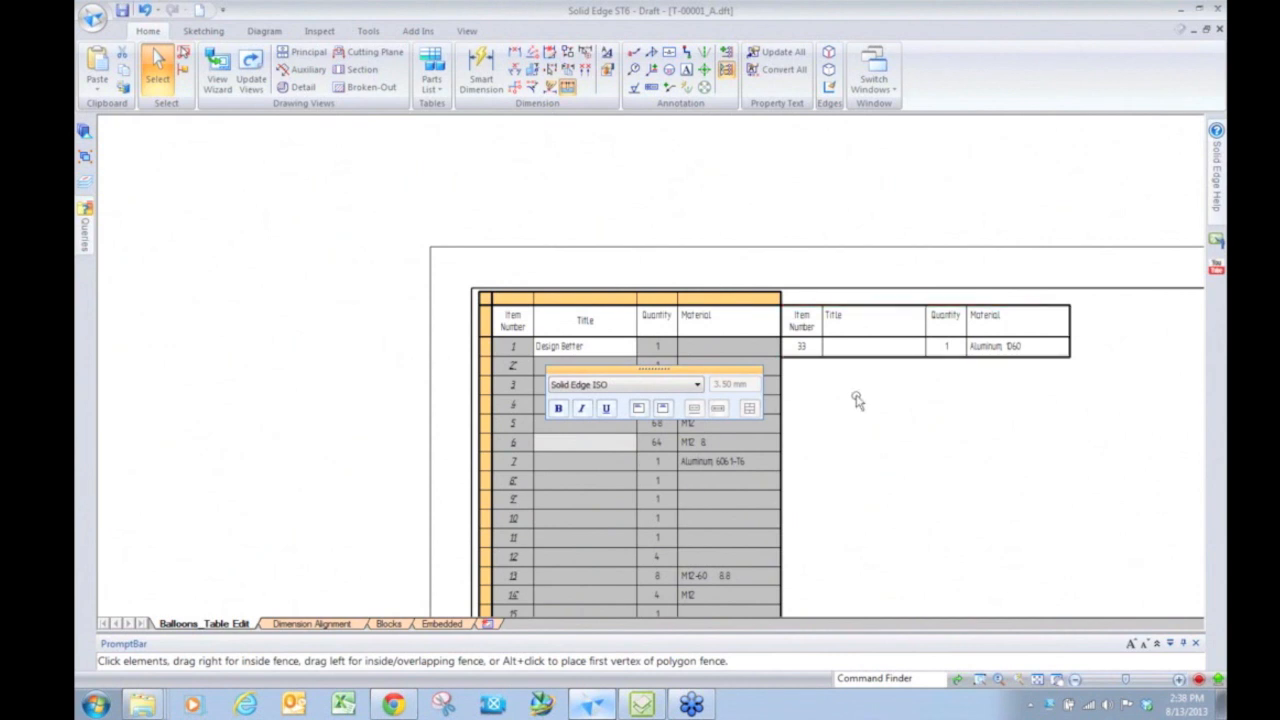
scroll(851, 395, up, 3)
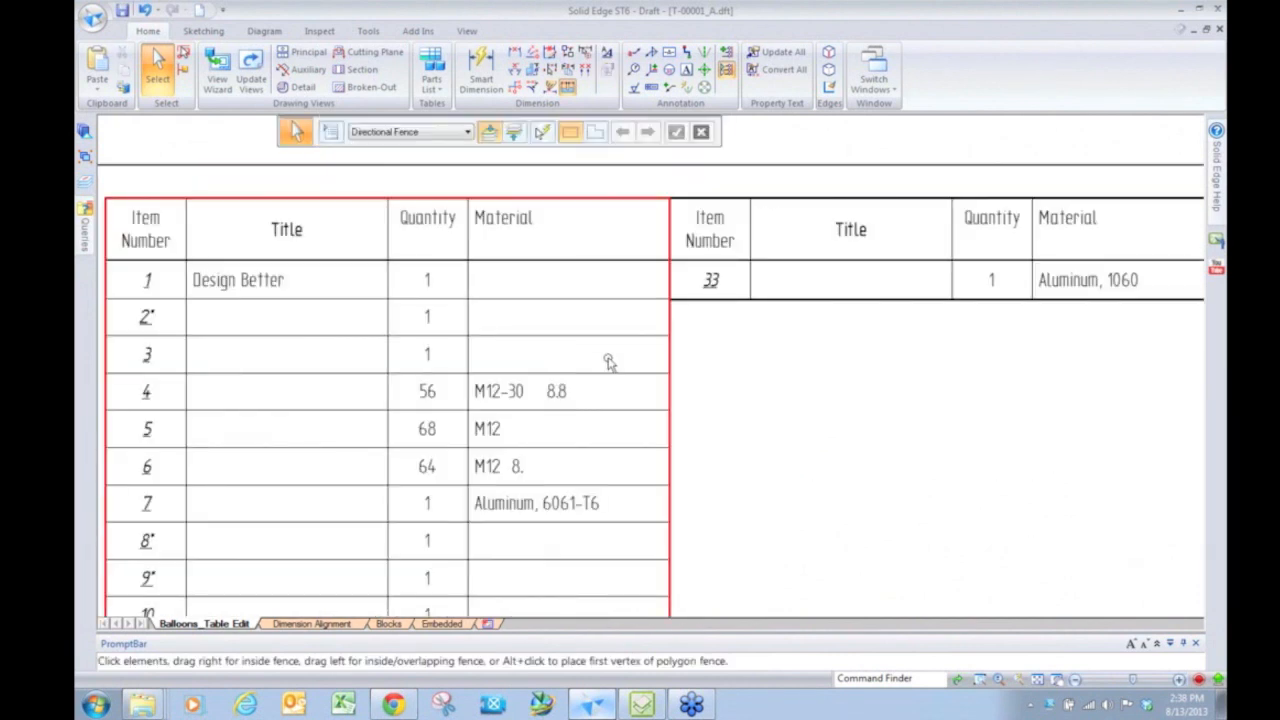
scroll(580, 363, down, 2)
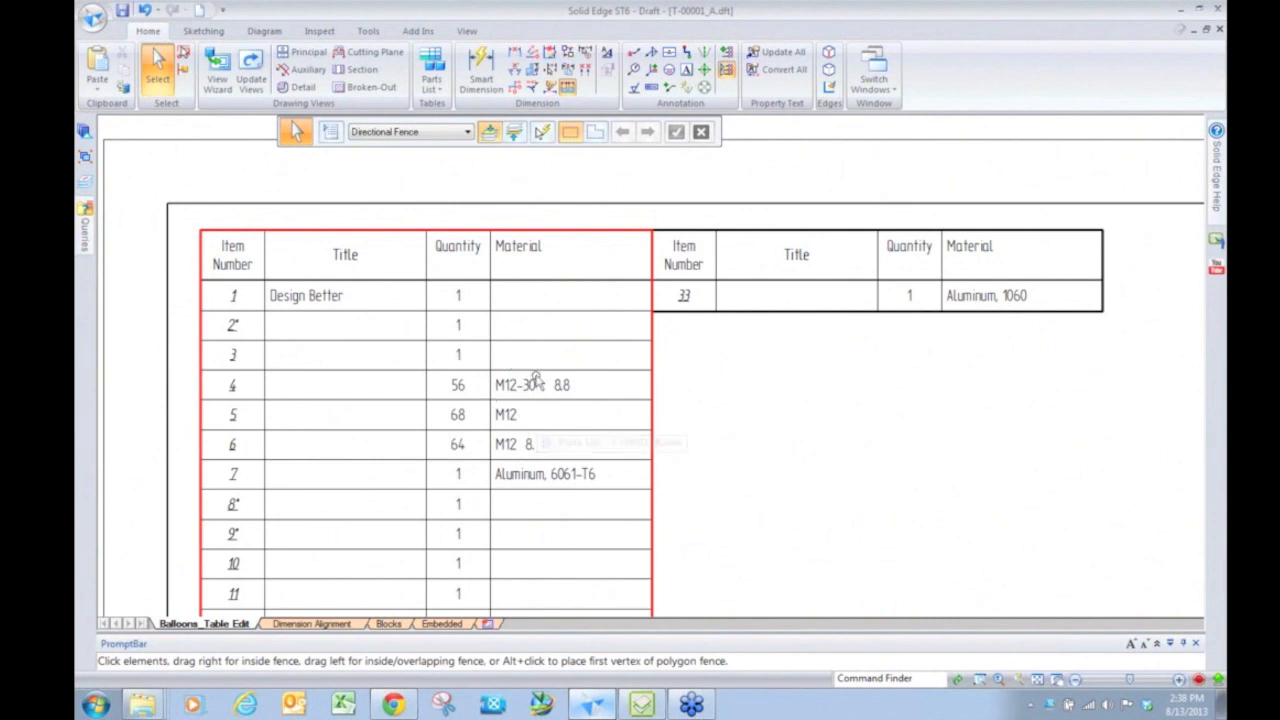
Step: Look into the Parts List Properties of the table, close the dialog and examine the formatted parts list
click(536, 378)
right_click(536, 378)
click(627, 517)
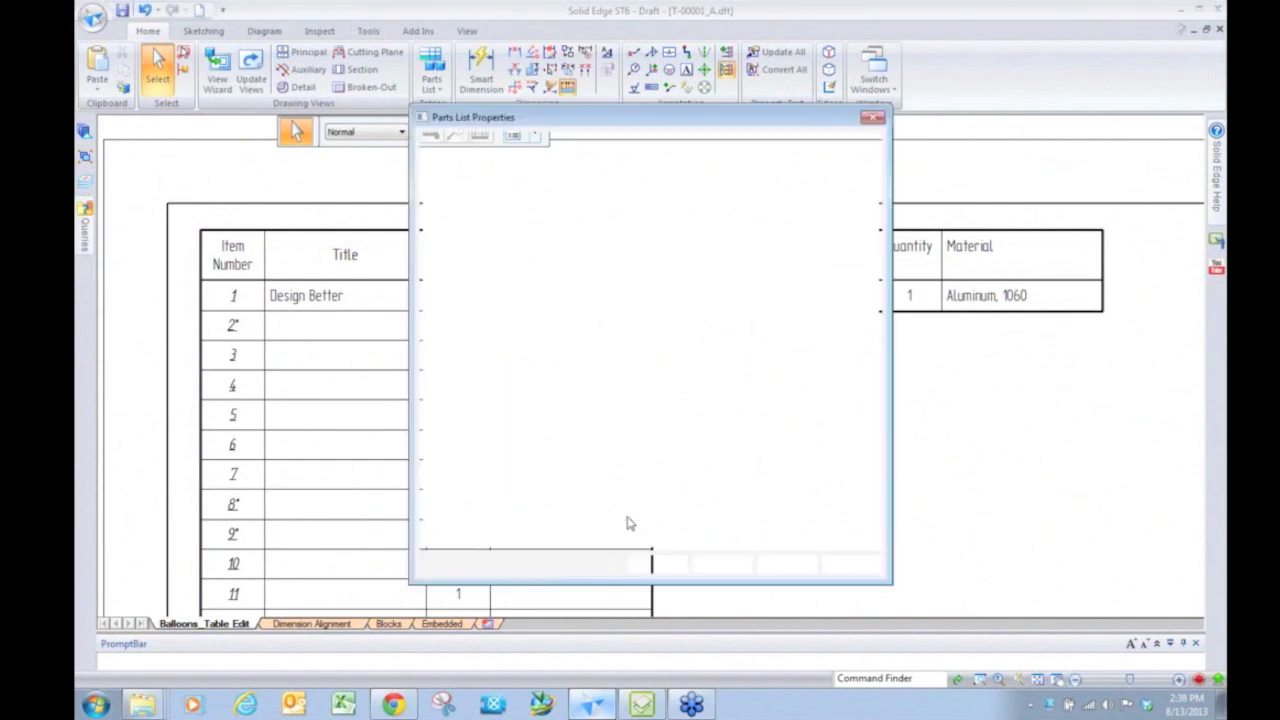
click(560, 144)
click(723, 564)
scroll(549, 372, down, 2)
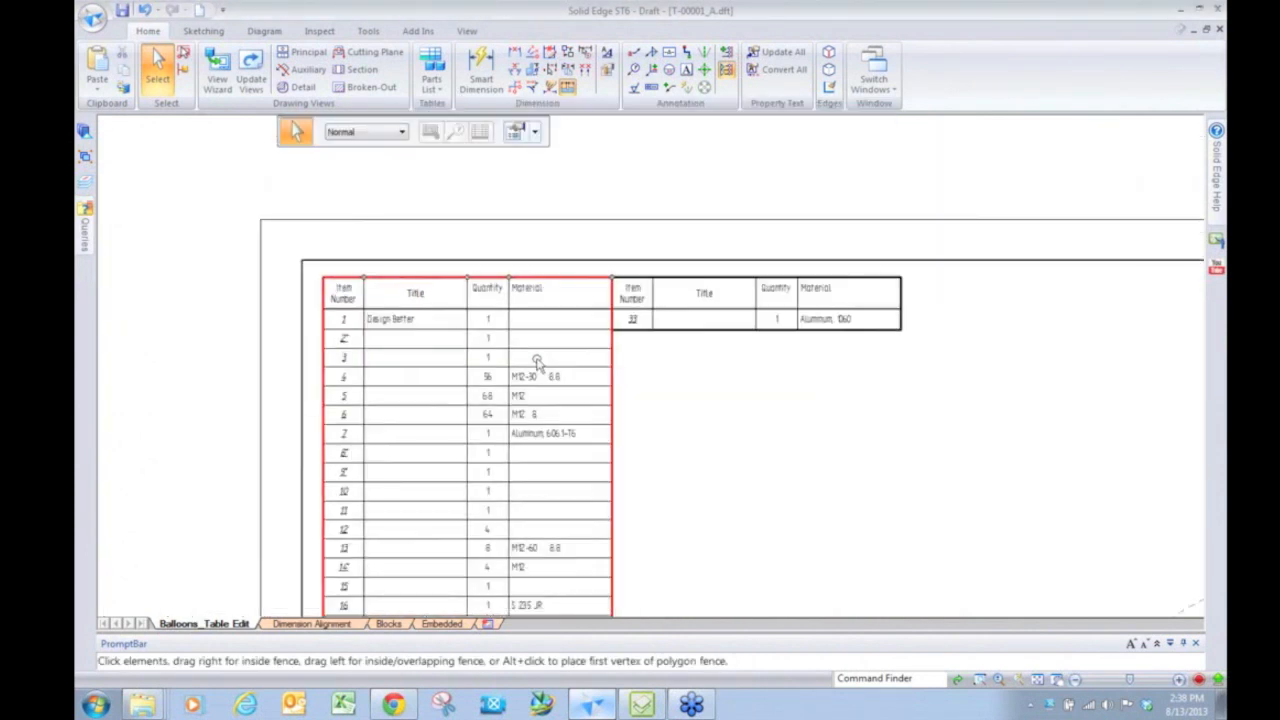
scroll(530, 350, down, 2)
scroll(527, 347, up, 1)
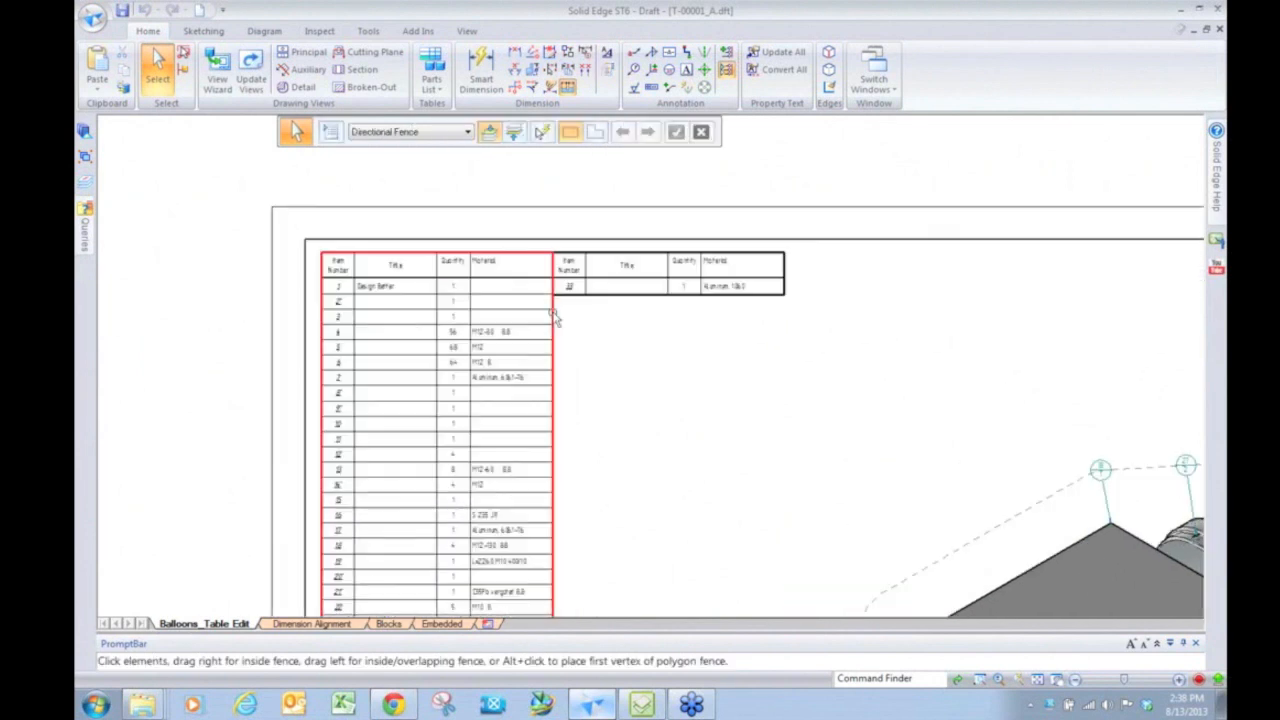
scroll(478, 288, up, 1)
scroll(478, 288, up, 1)
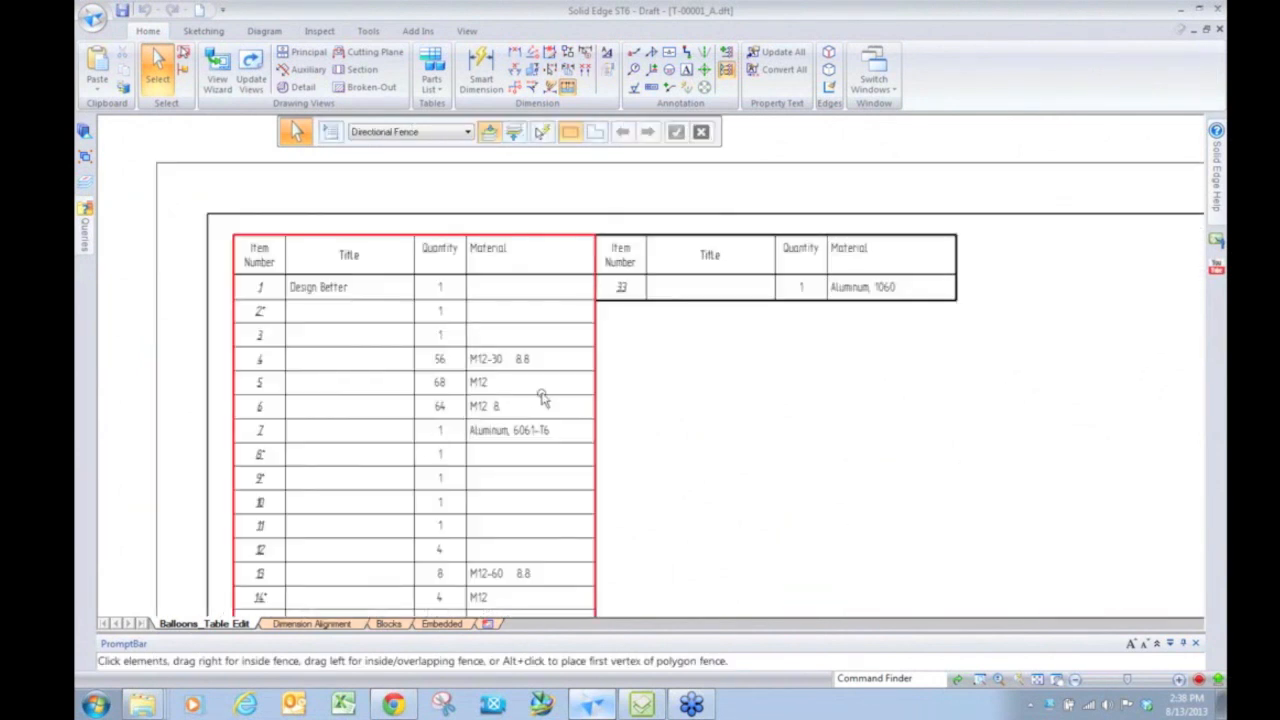
Step: On the Dimension Alignment sheet, move the upper slotted view right and slightly down, and the circular end view downward
click(308, 623)
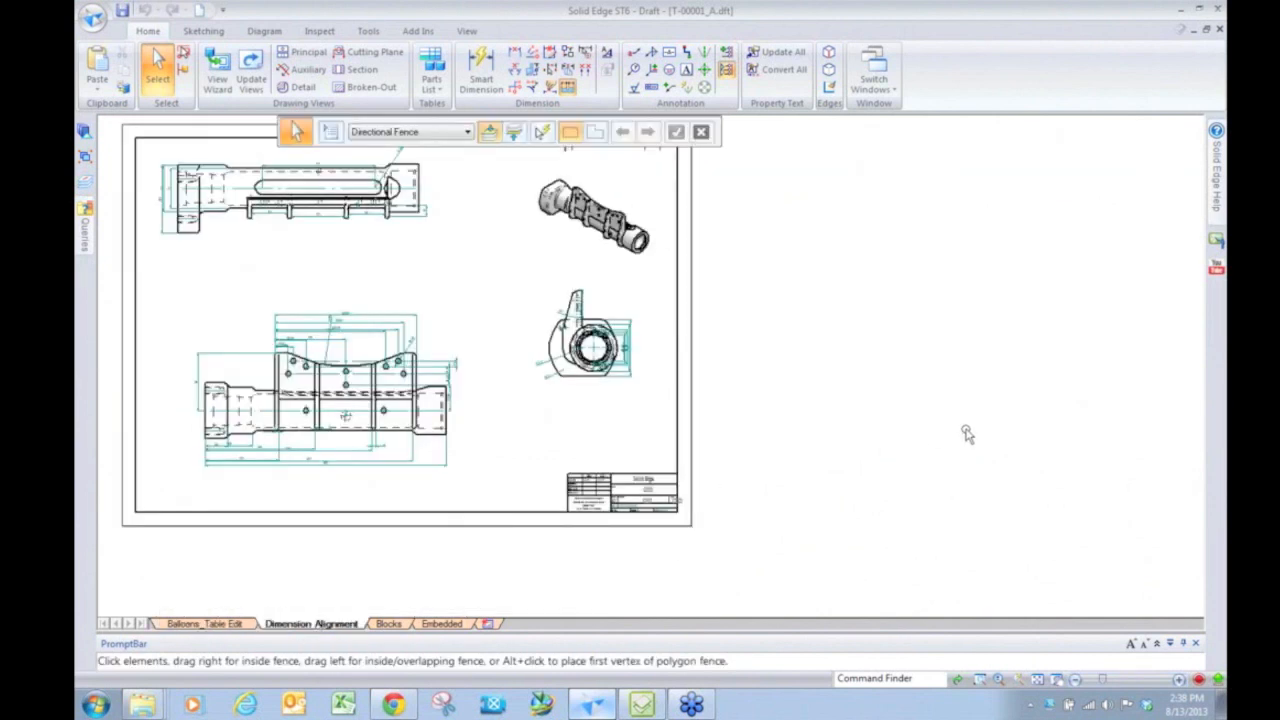
scroll(967, 433, down, 3)
scroll(622, 389, up, 3)
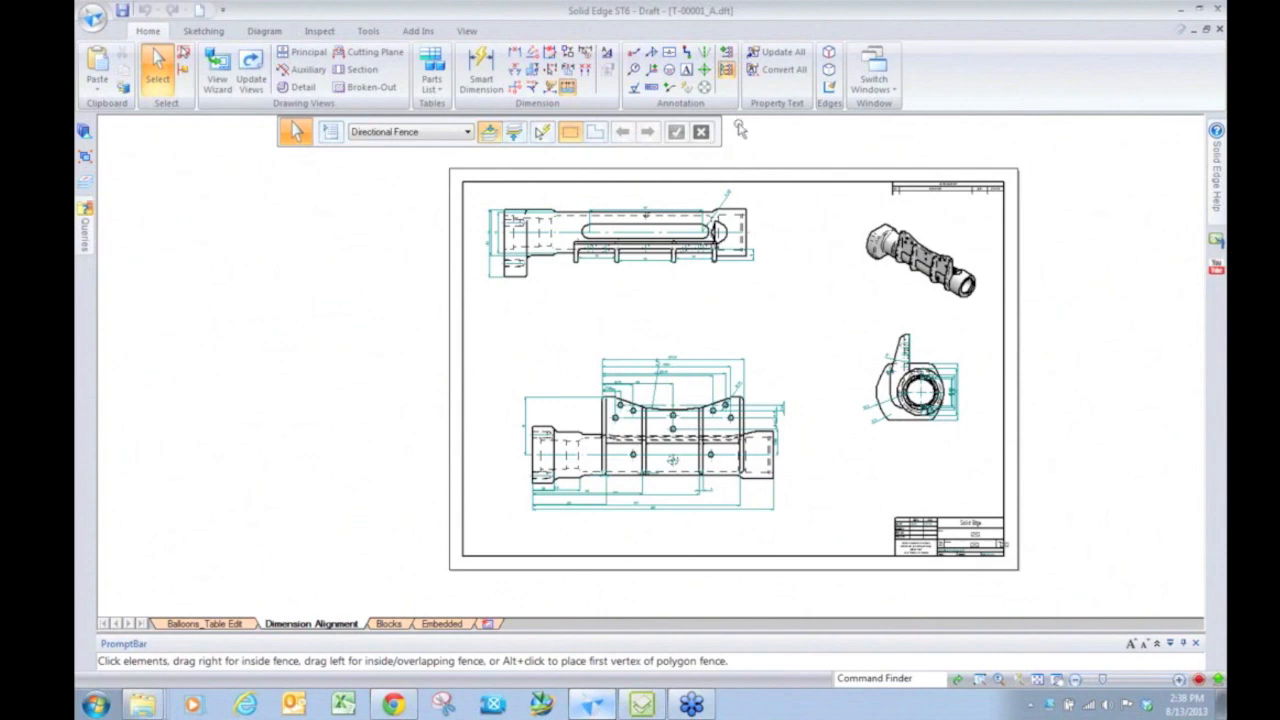
scroll(745, 223, up, 2)
click(745, 223)
mouse_move(573, 265)
mouse_down()
mouse_move(591, 286)
mouse_move(683, 318)
mouse_up()
click(946, 420)
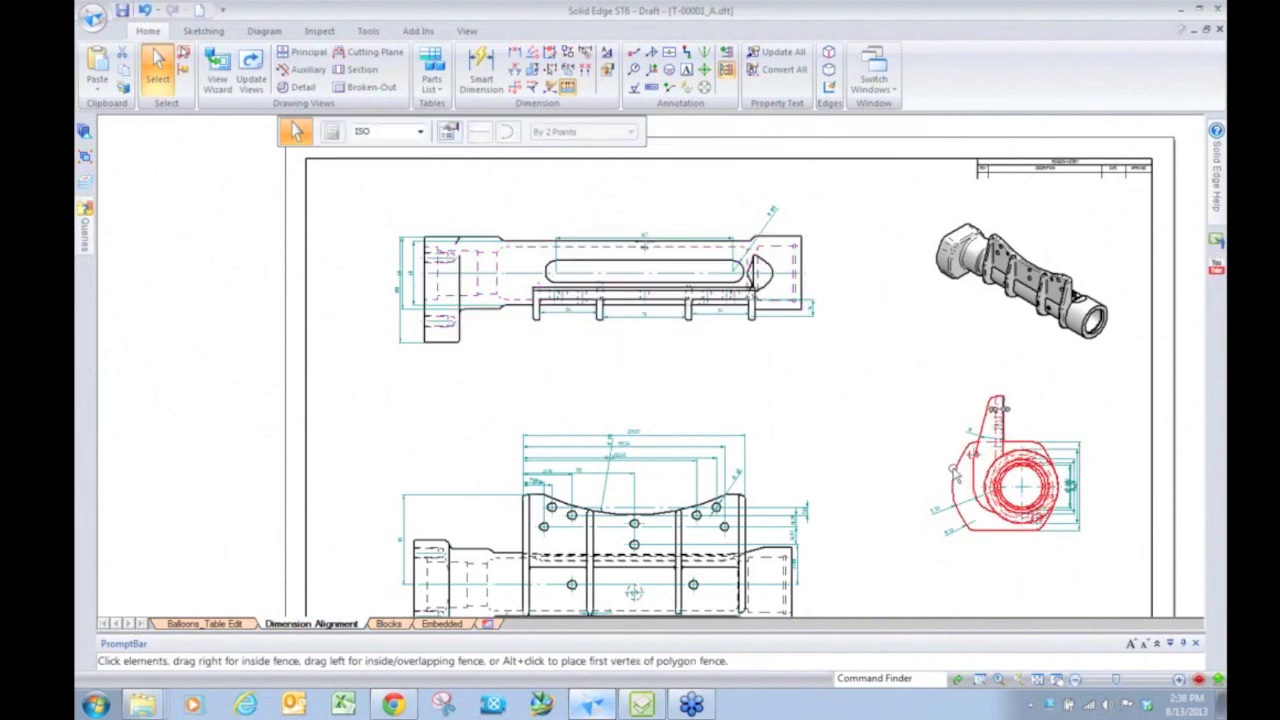
click(935, 510)
drag(952, 467, 950, 534)
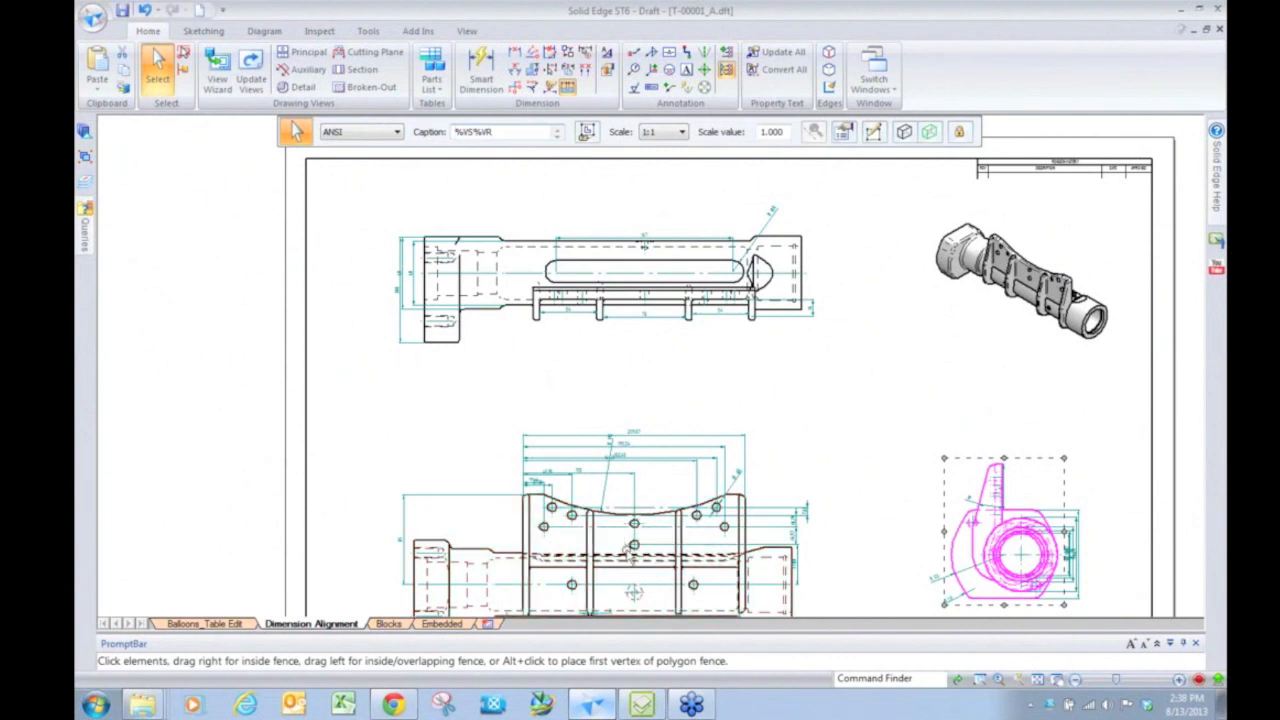
Step: Create a vertical keypoint alignment from the upper slotted view's lower-left corner to the upper-left corner of the front view below
right_click(456, 360)
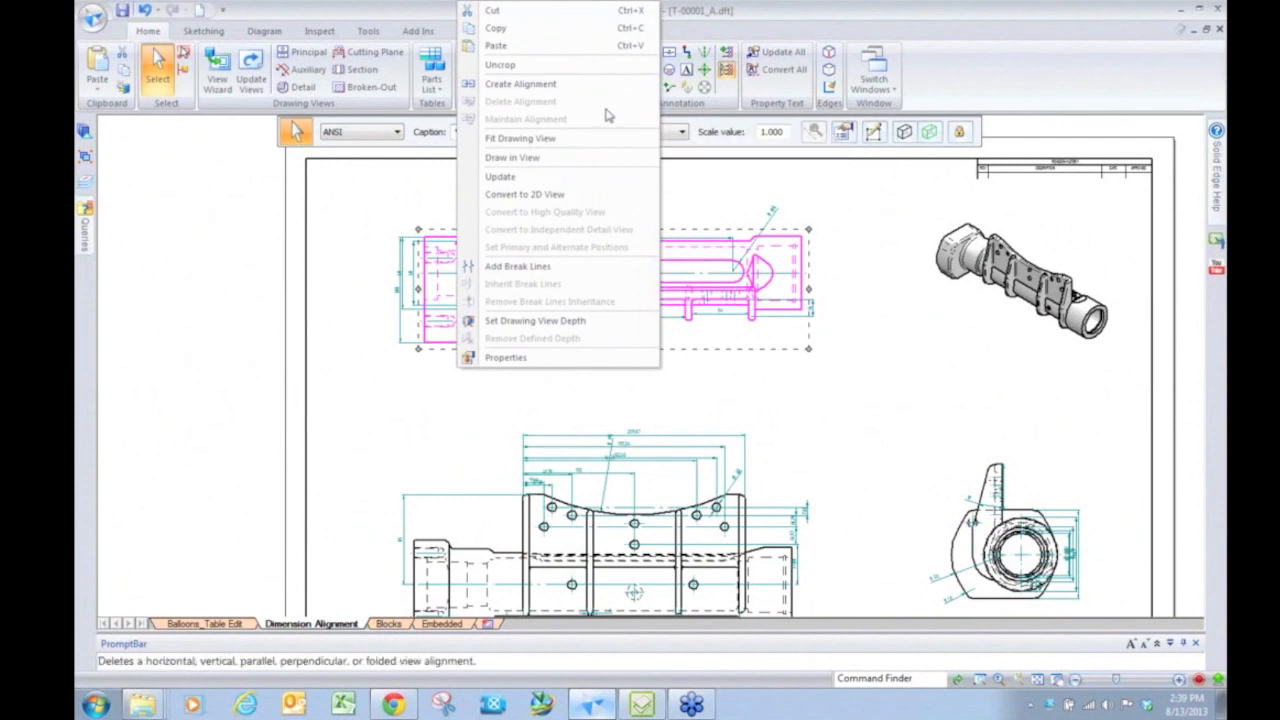
click(525, 84)
click(459, 134)
click(457, 150)
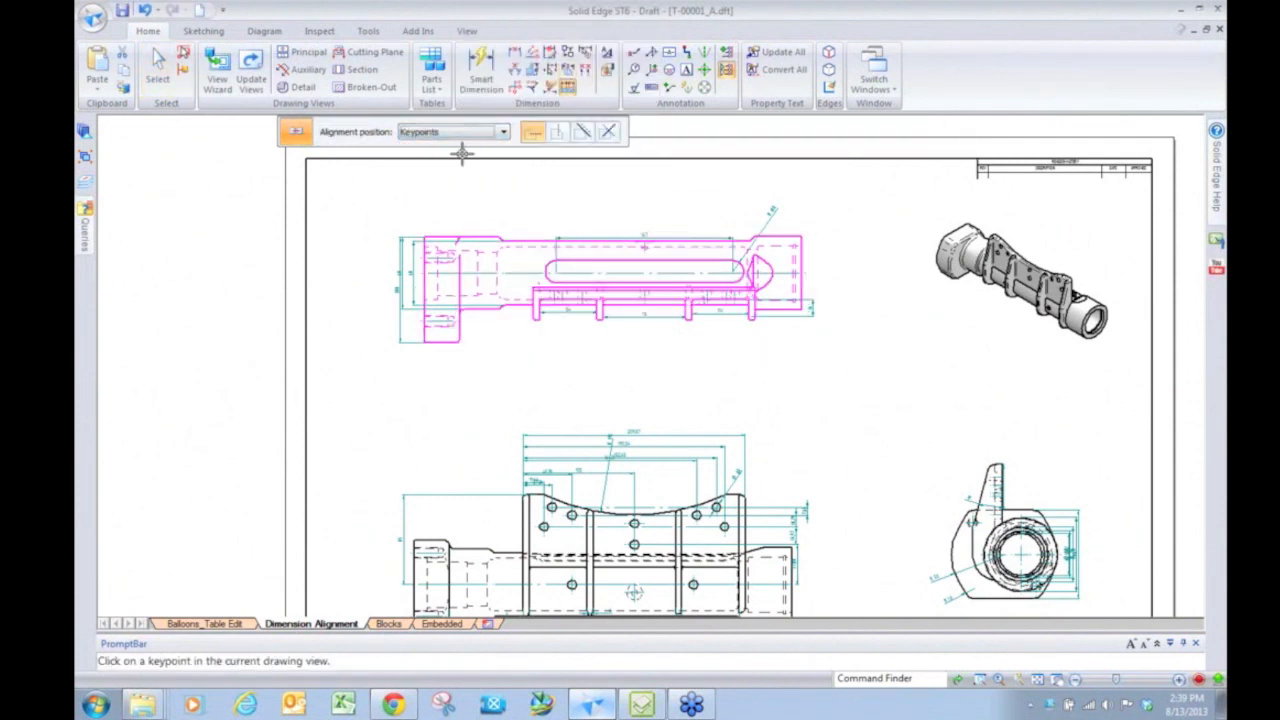
click(424, 342)
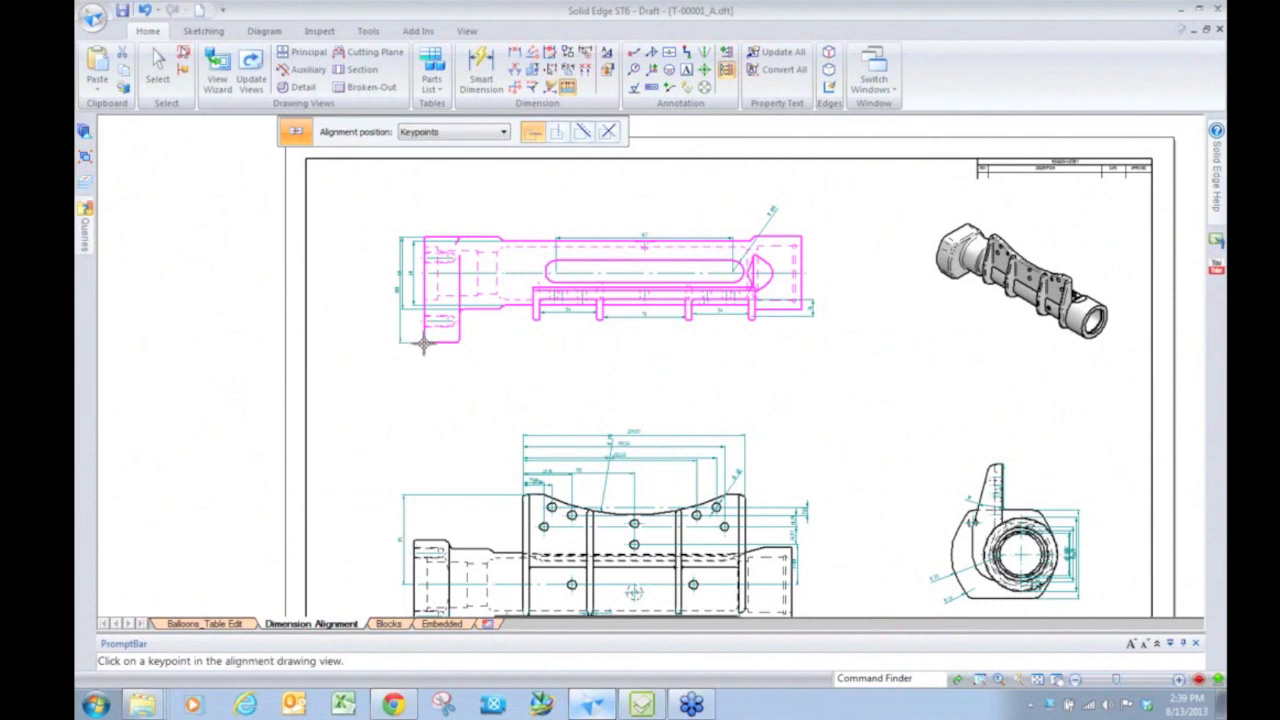
click(560, 135)
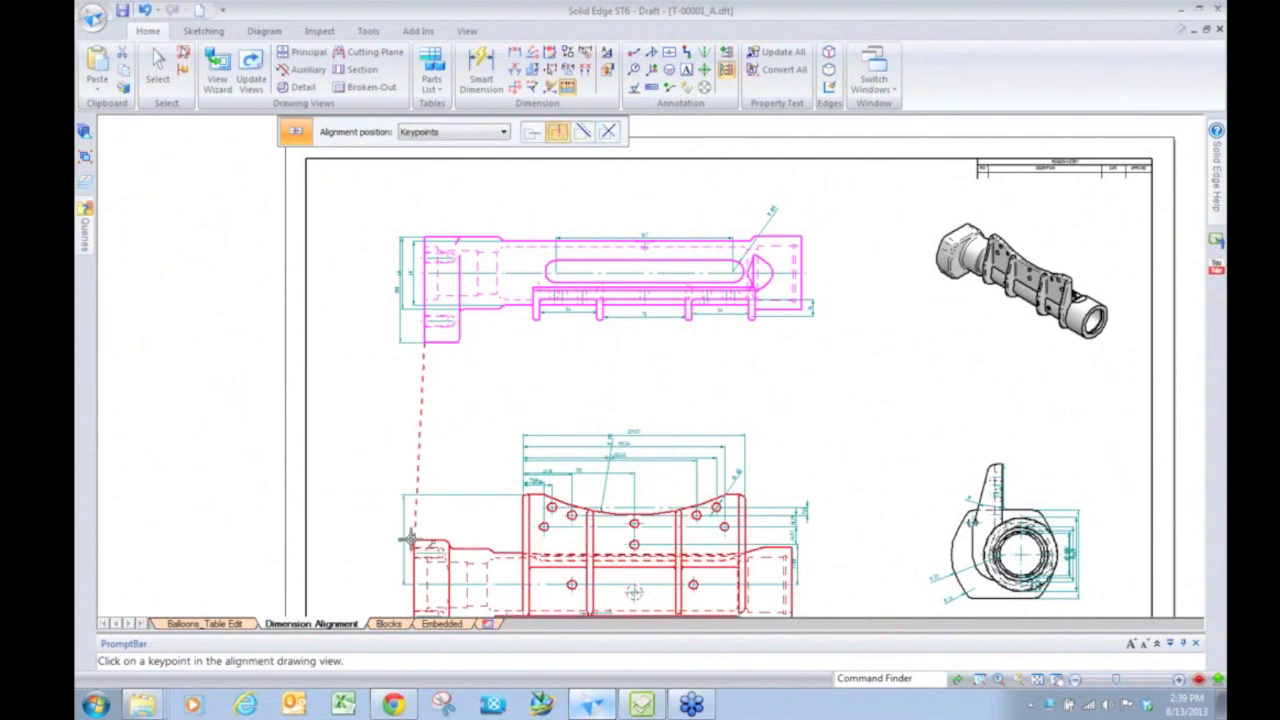
click(409, 539)
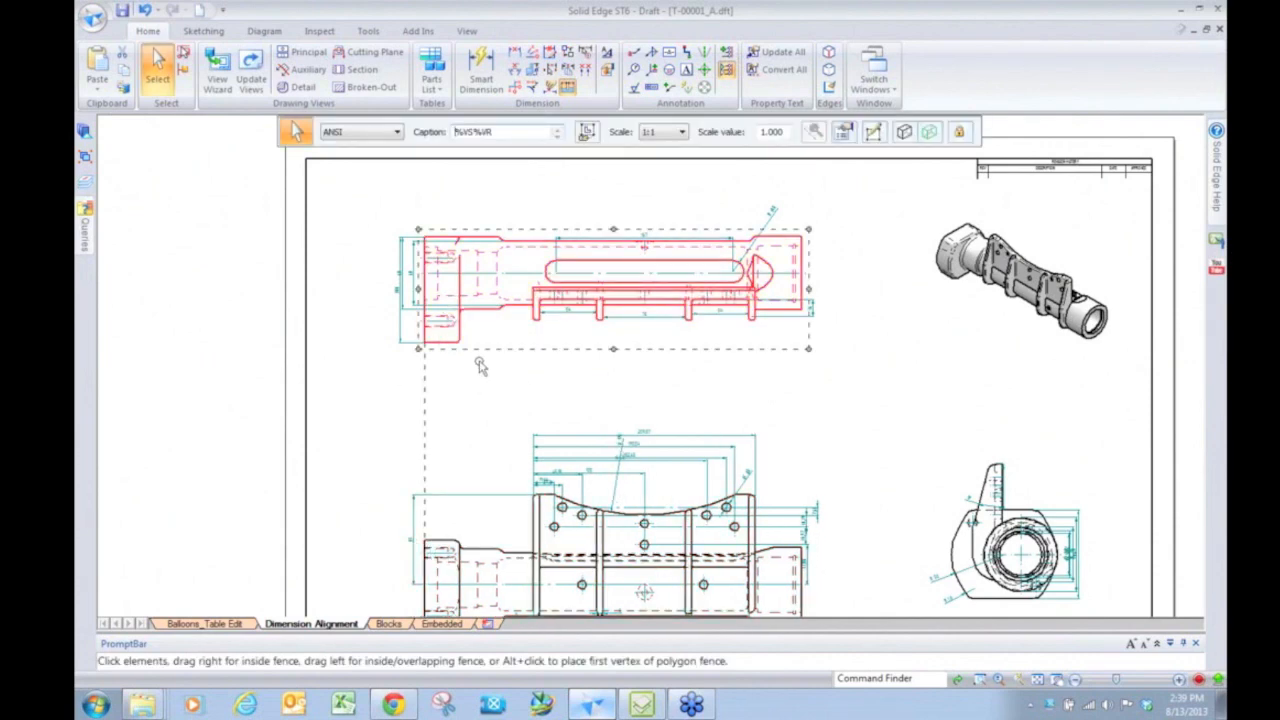
Step: Create a horizontal keypoint alignment from the bore centre of the circular end view to the midpoint of the front view's right end
scroll(478, 350, down, 2)
scroll(827, 463, up, 1)
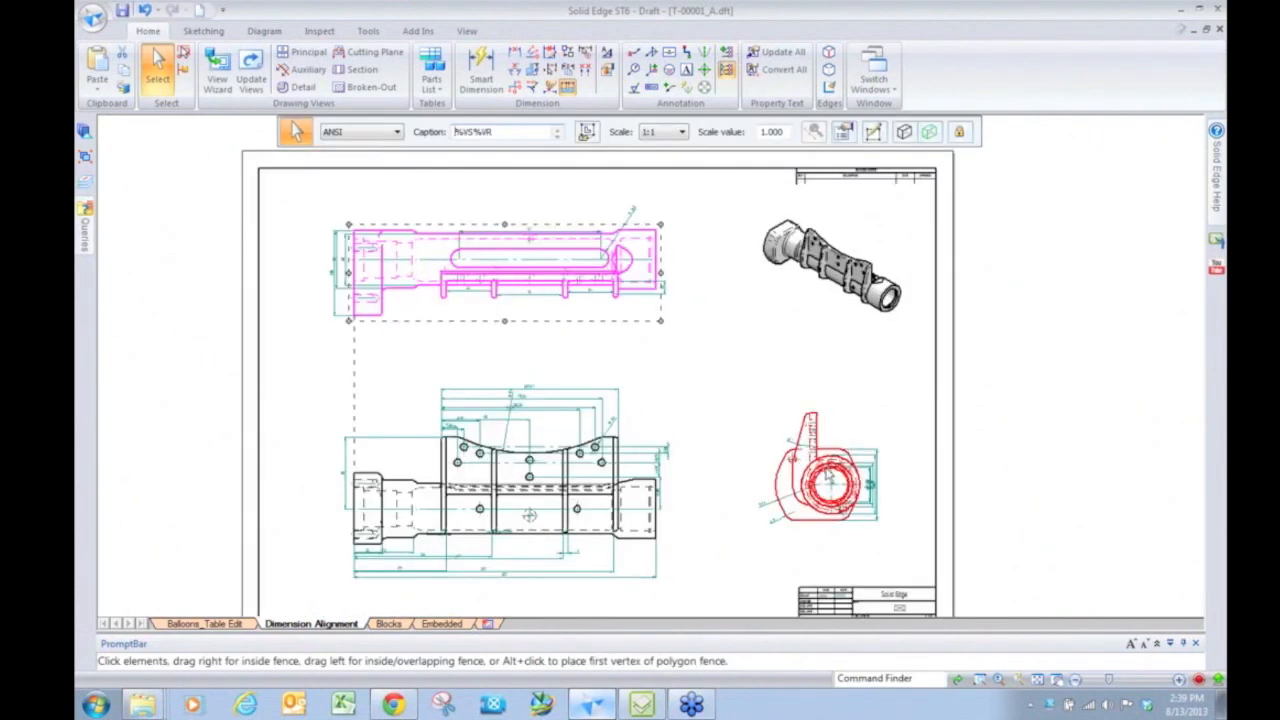
click(762, 418)
scroll(764, 450, up, 1)
click(782, 474)
right_click(782, 474)
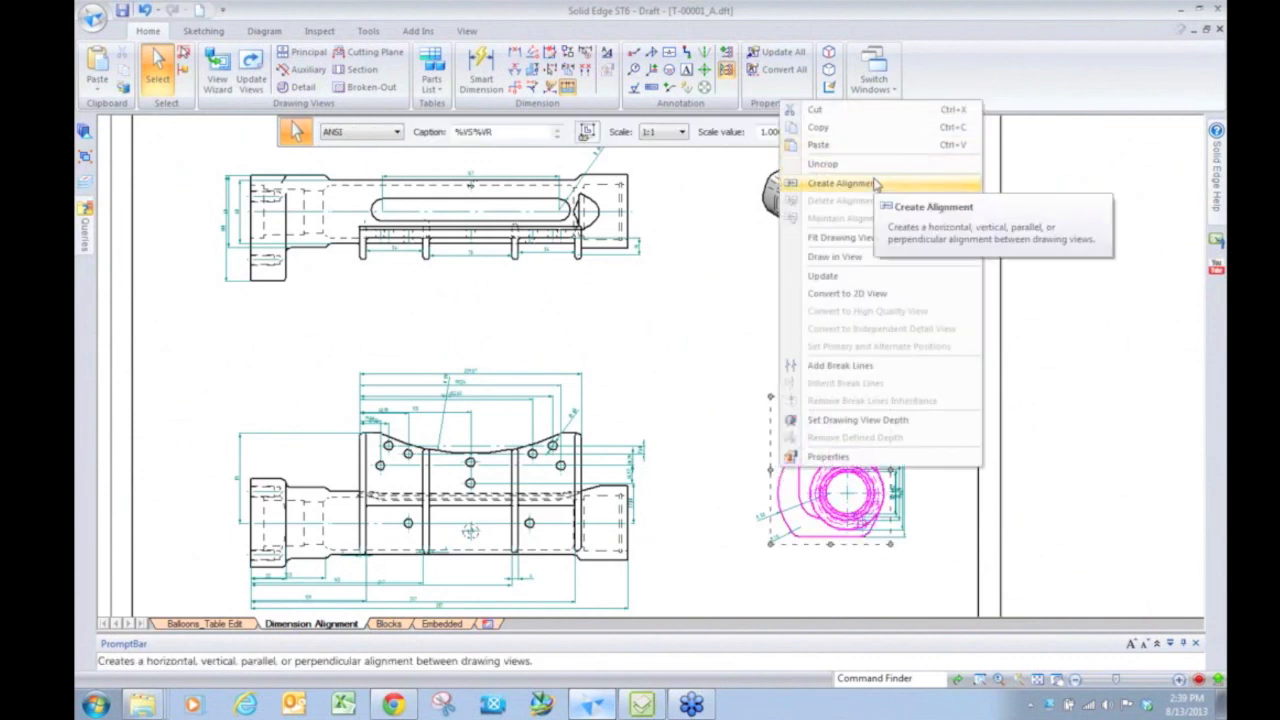
click(845, 180)
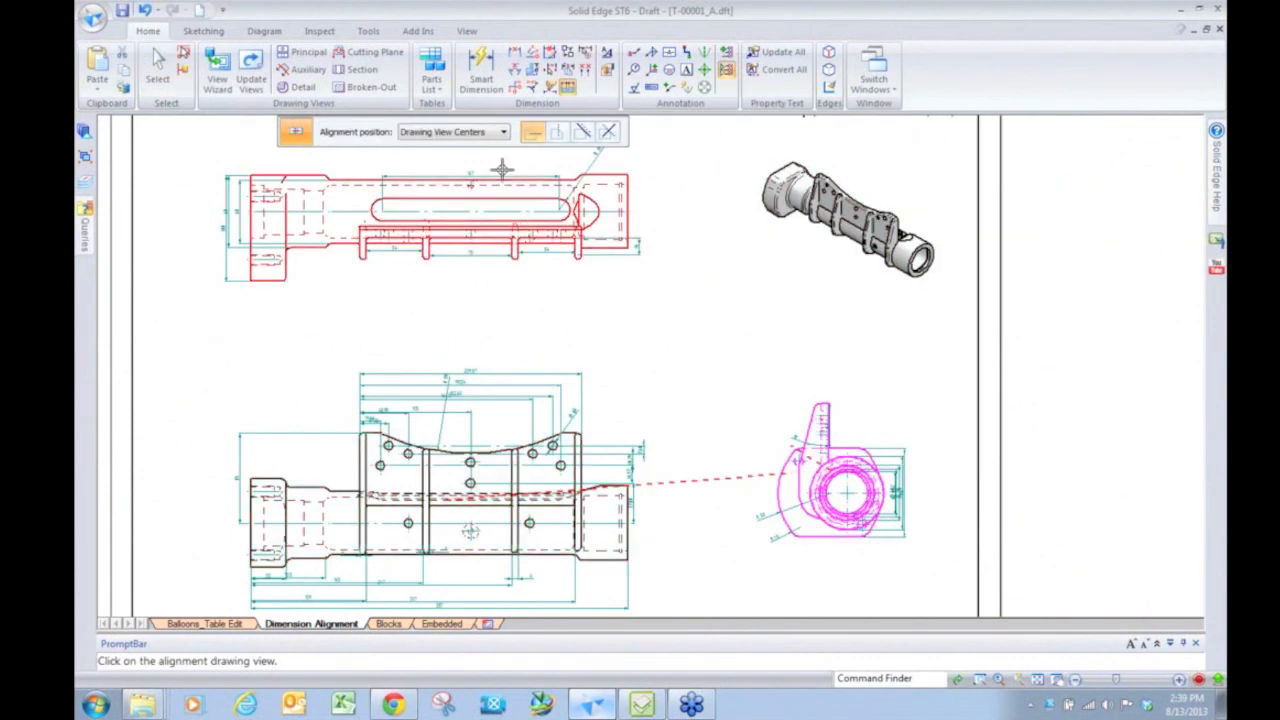
click(503, 131)
click(493, 158)
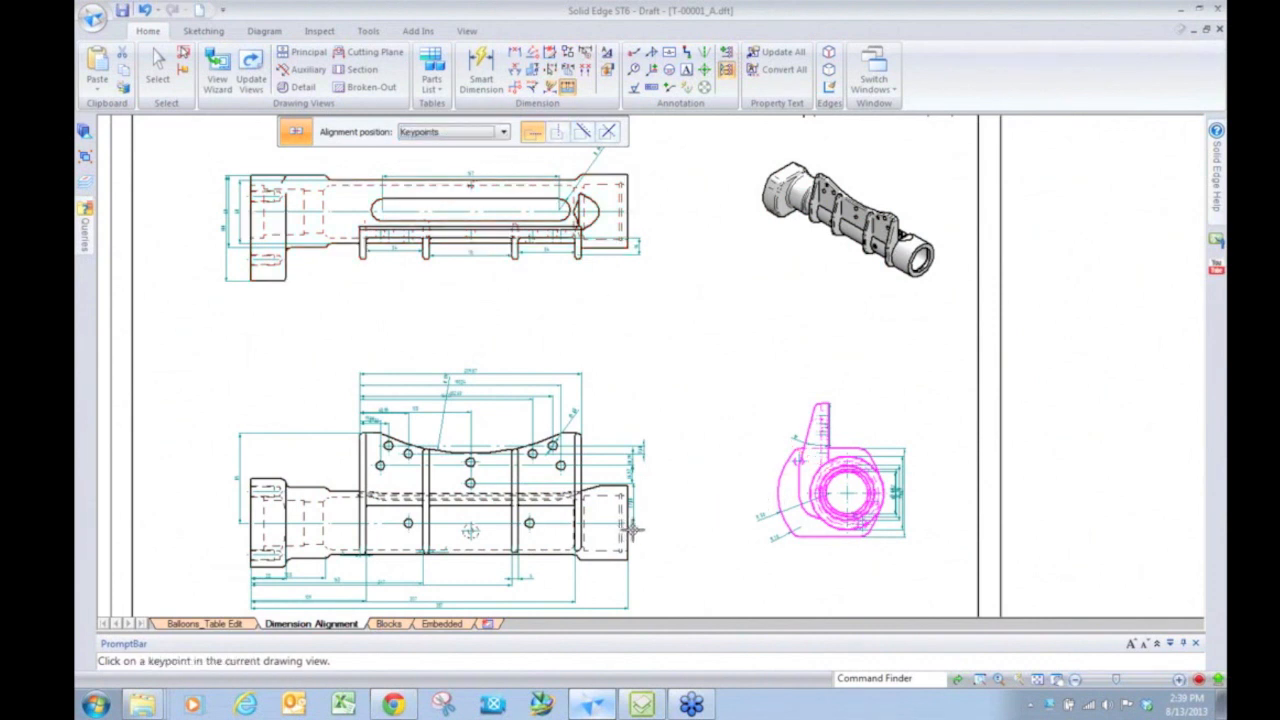
click(848, 492)
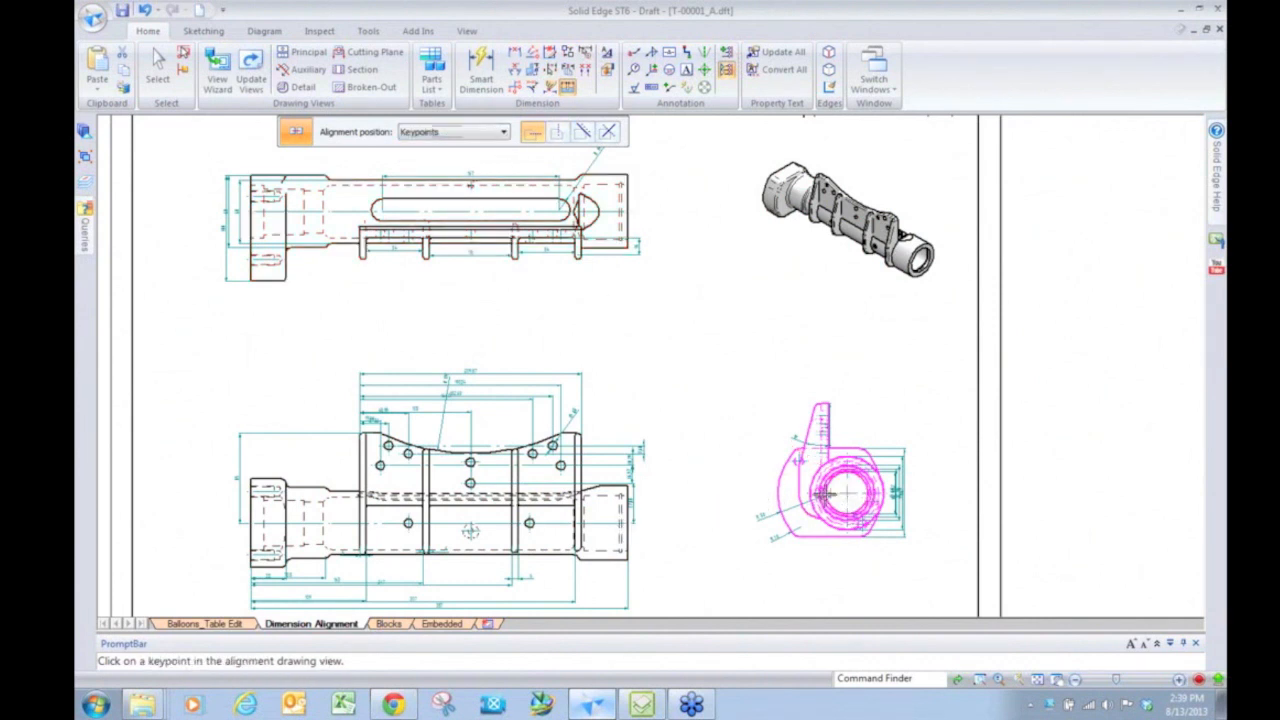
scroll(638, 531, up, 4)
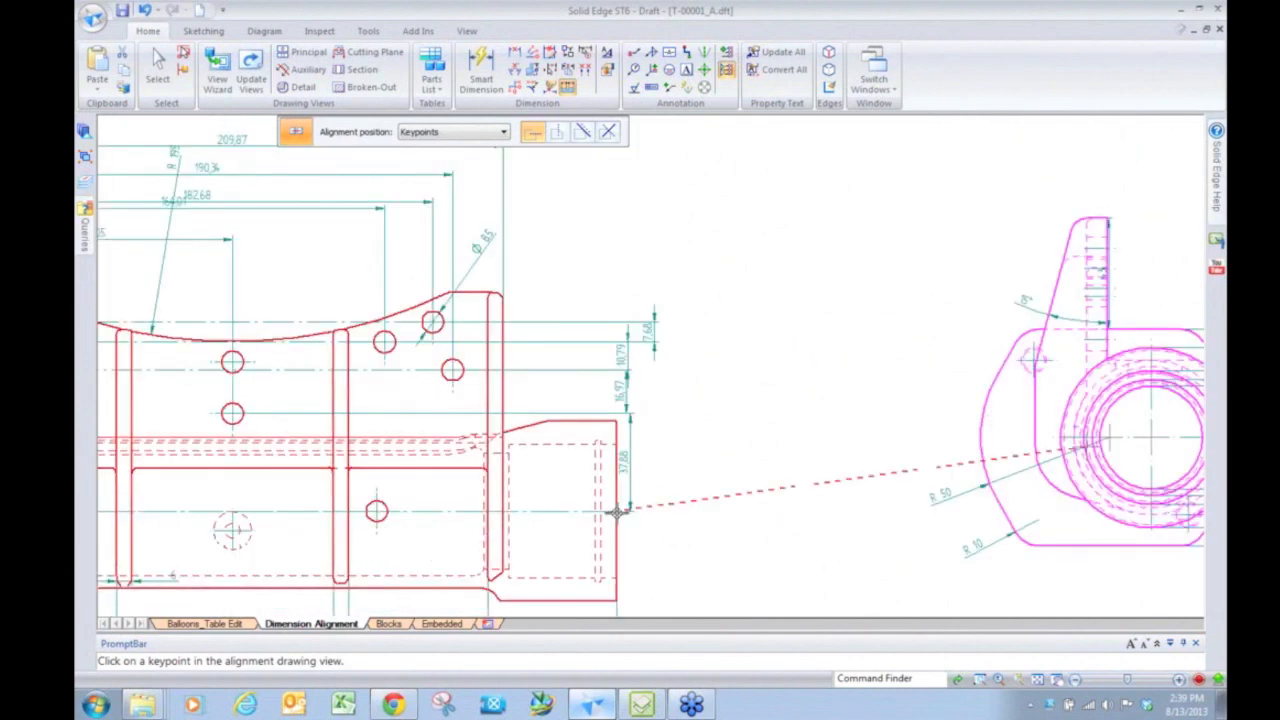
click(620, 517)
scroll(740, 449, down, 5)
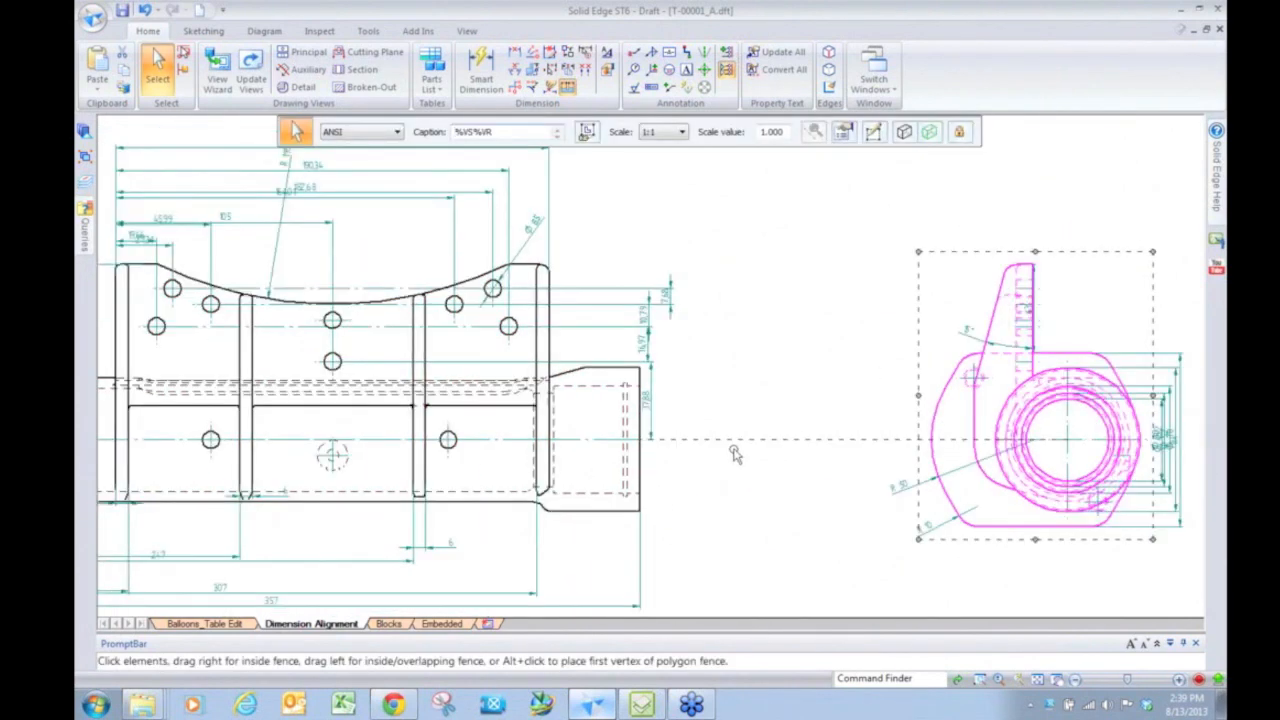
click(835, 336)
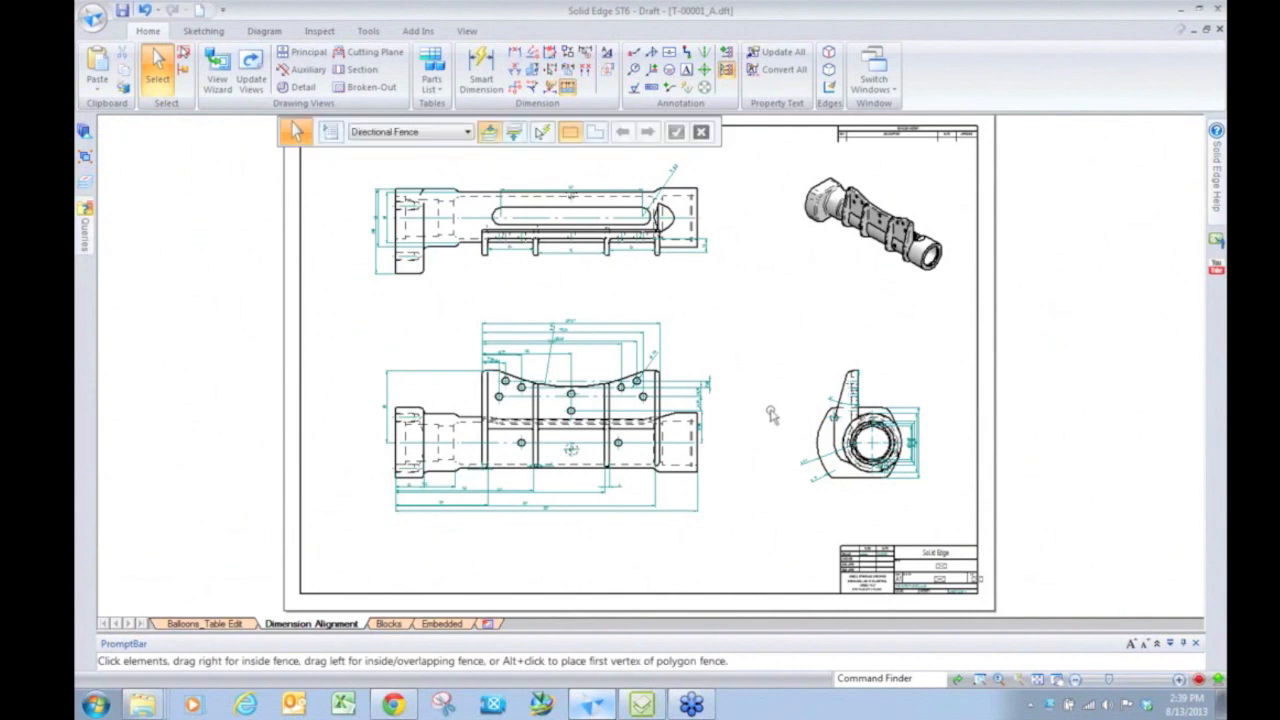
Step: Arrange the dimensions of the front view and of the upper slotted view with Arrange Dimensions
scroll(512, 430, up, 3)
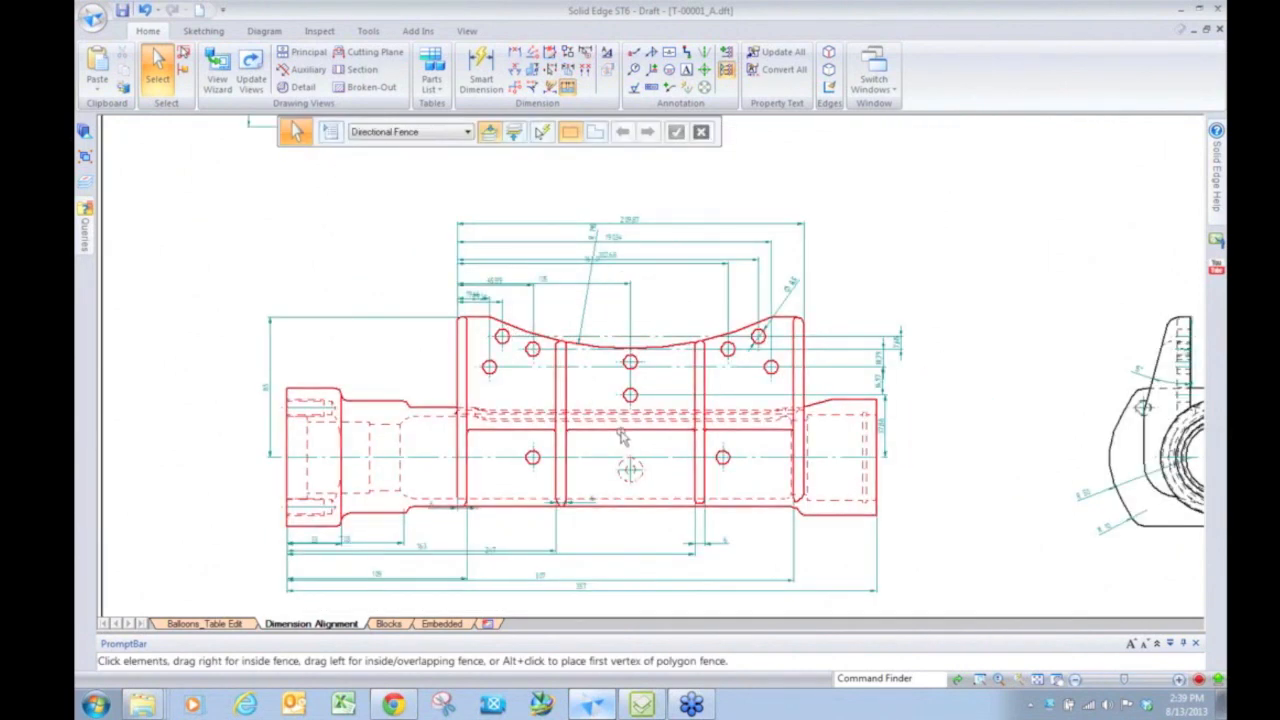
scroll(622, 434, down, 3)
scroll(683, 483, up, 1)
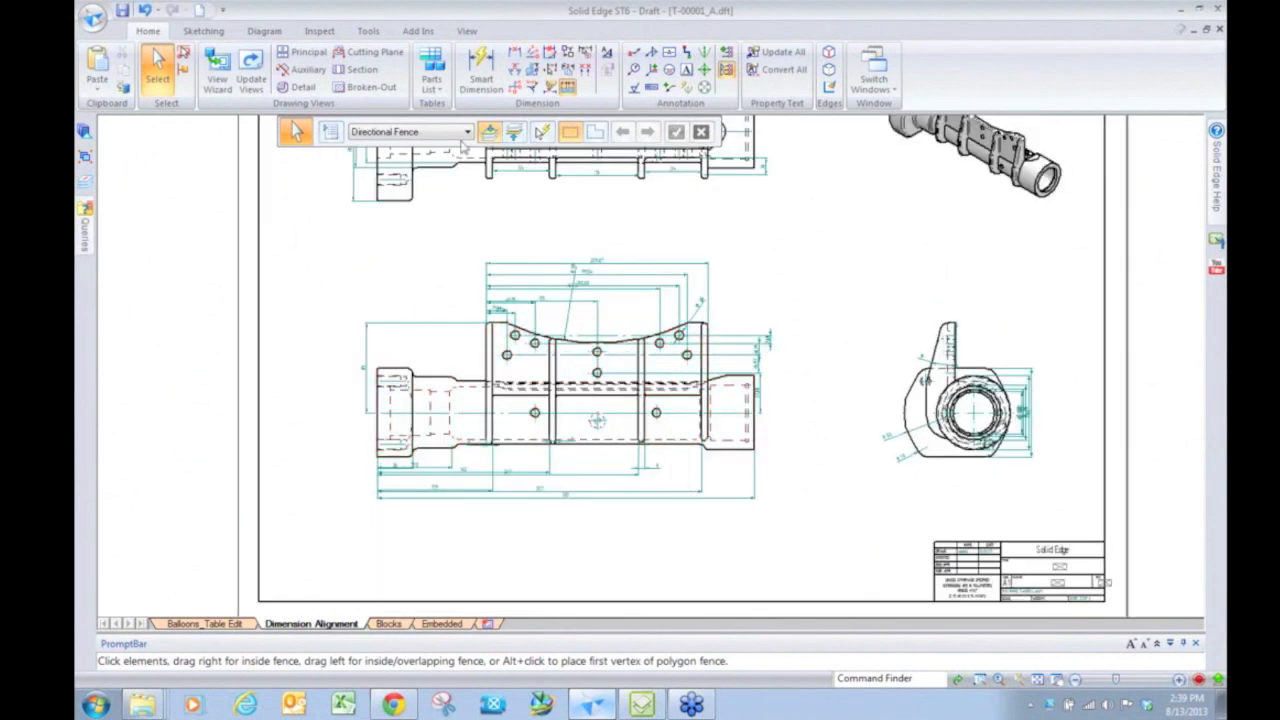
click(587, 70)
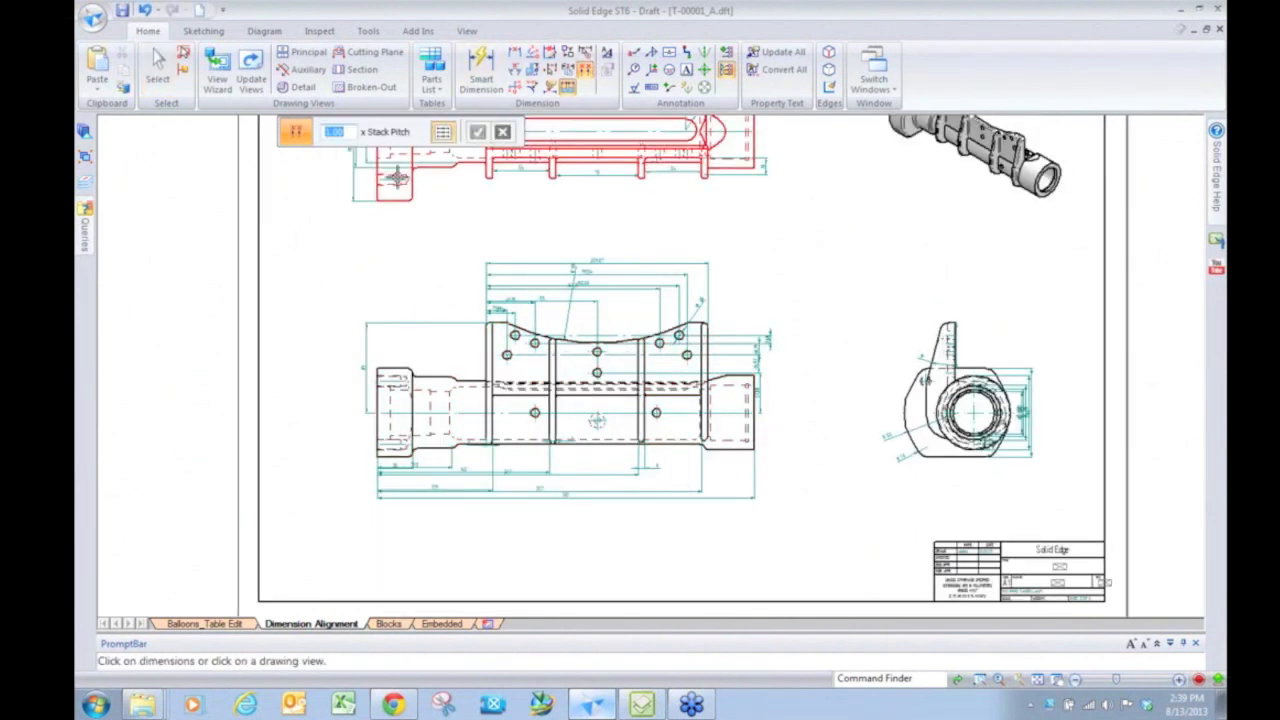
click(545, 385)
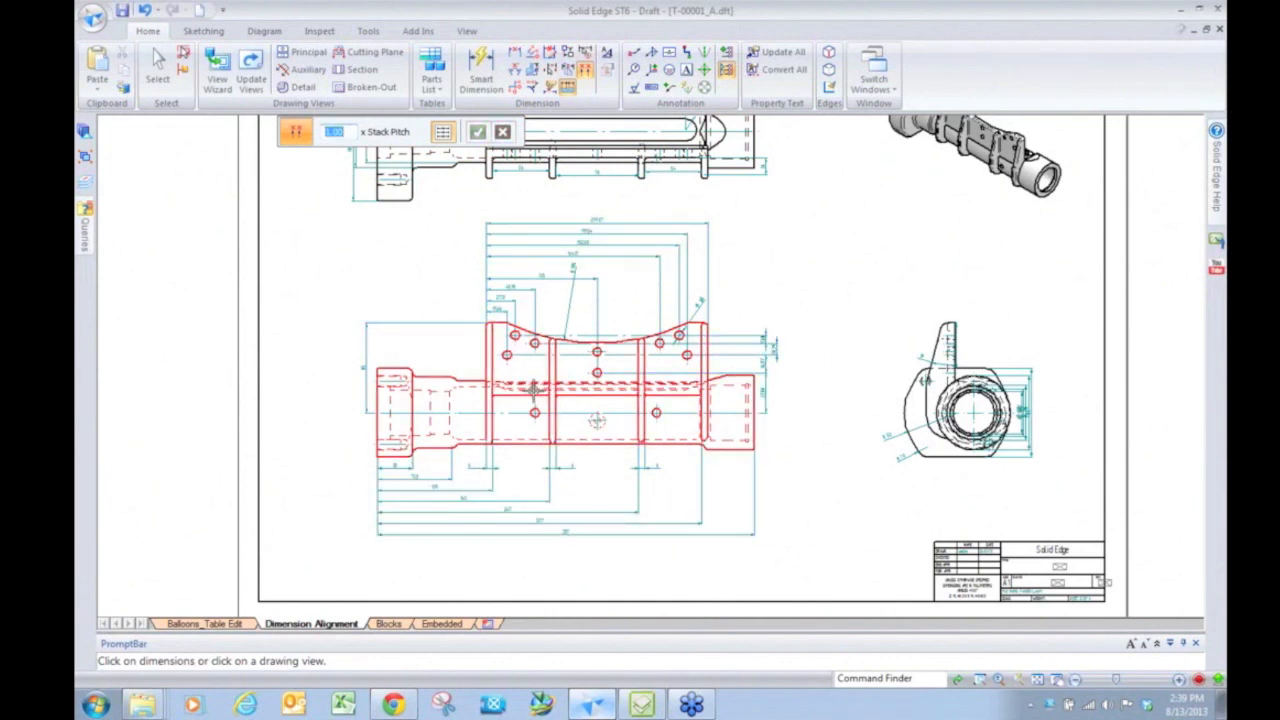
scroll(737, 537, down, 3)
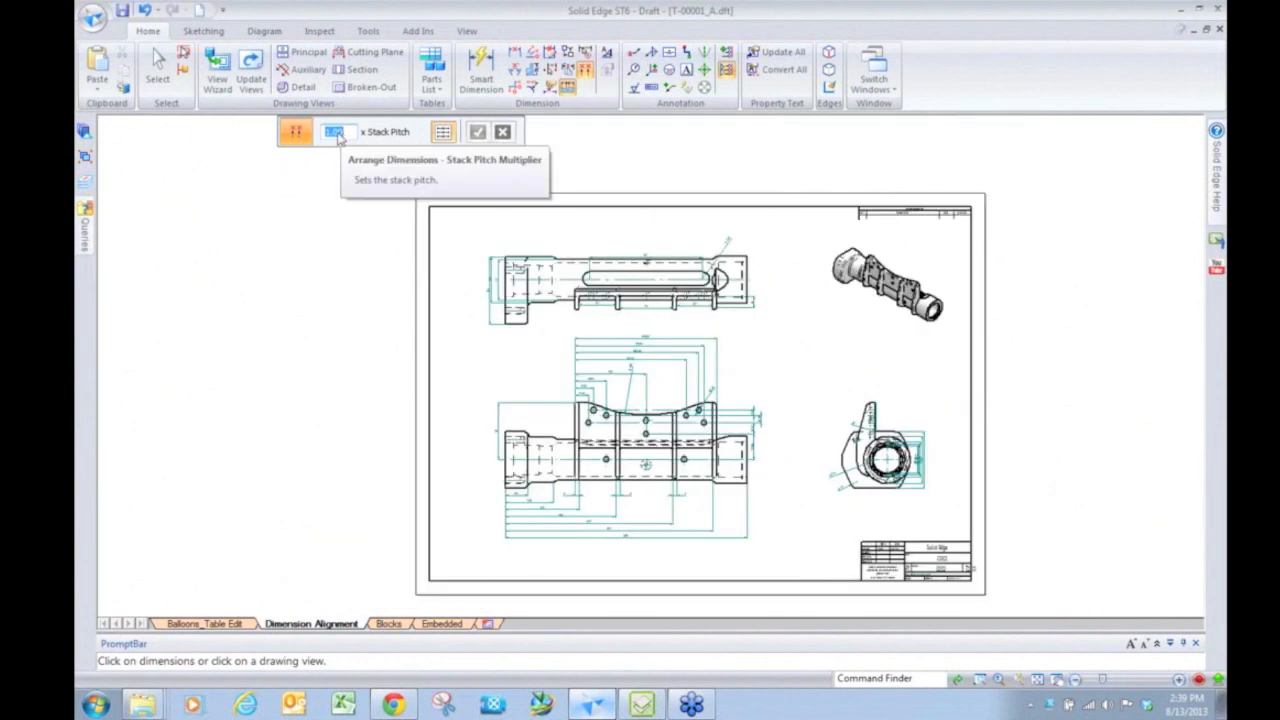
click(584, 261)
right_click(586, 253)
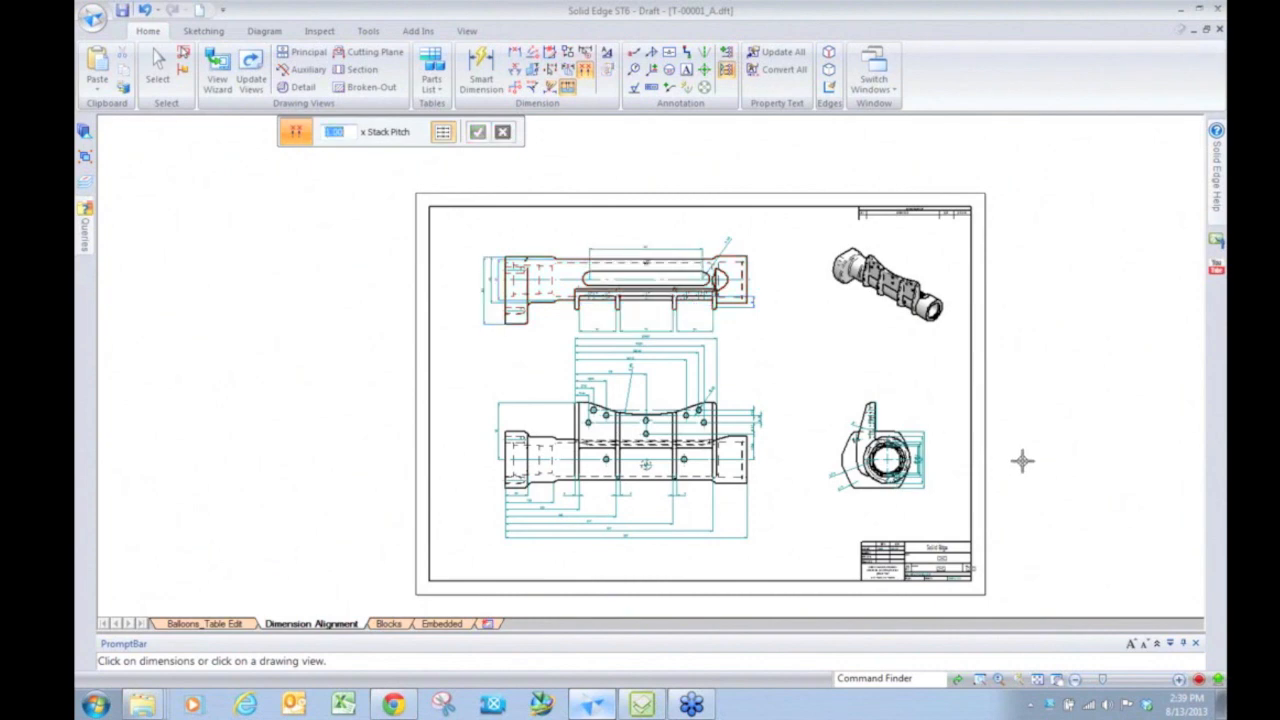
scroll(900, 460, up, 2)
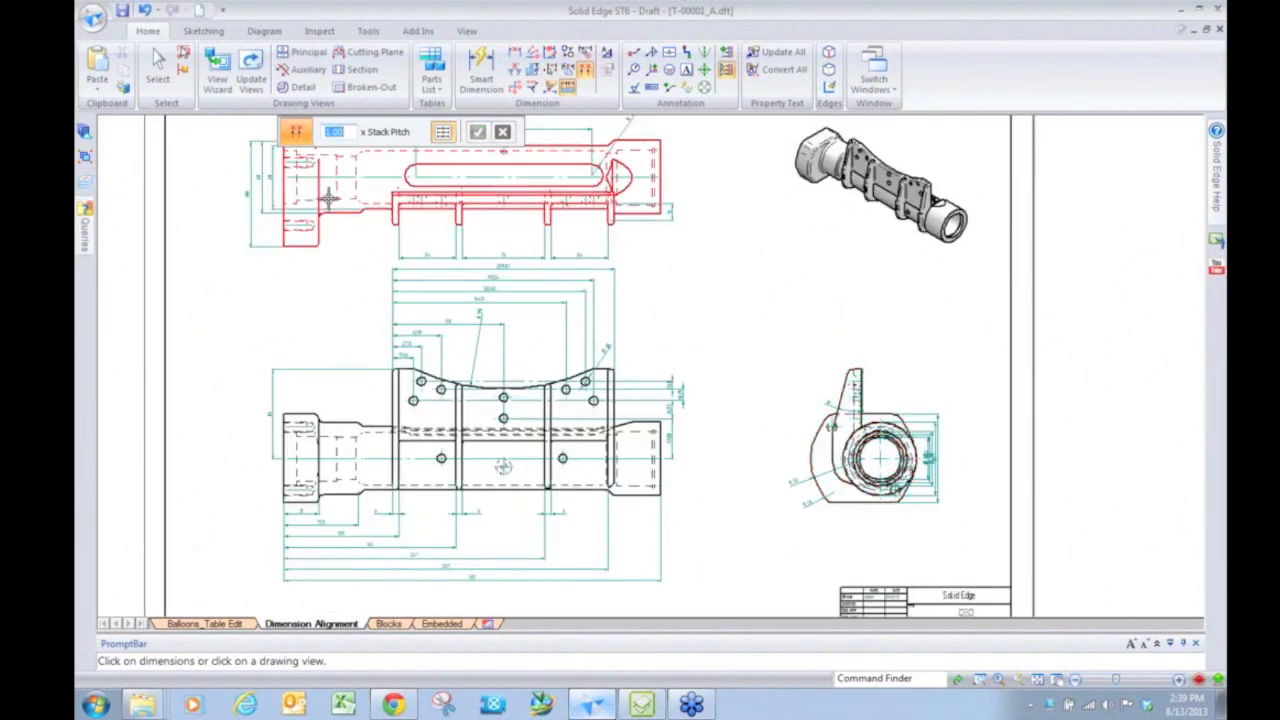
scroll(304, 289, down, 3)
scroll(839, 479, up, 2)
scroll(445, 317, down, 2)
scroll(223, 153, up, 2)
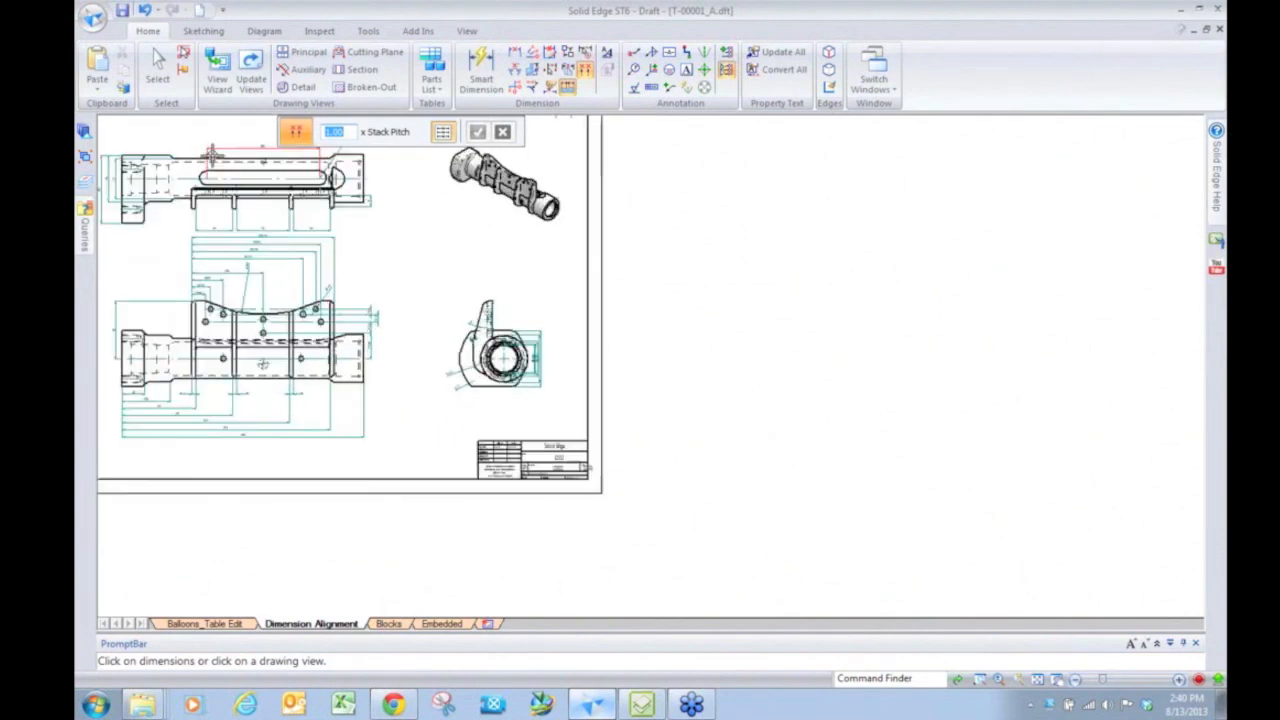
scroll(562, 421, up, 2)
scroll(410, 278, up, 2)
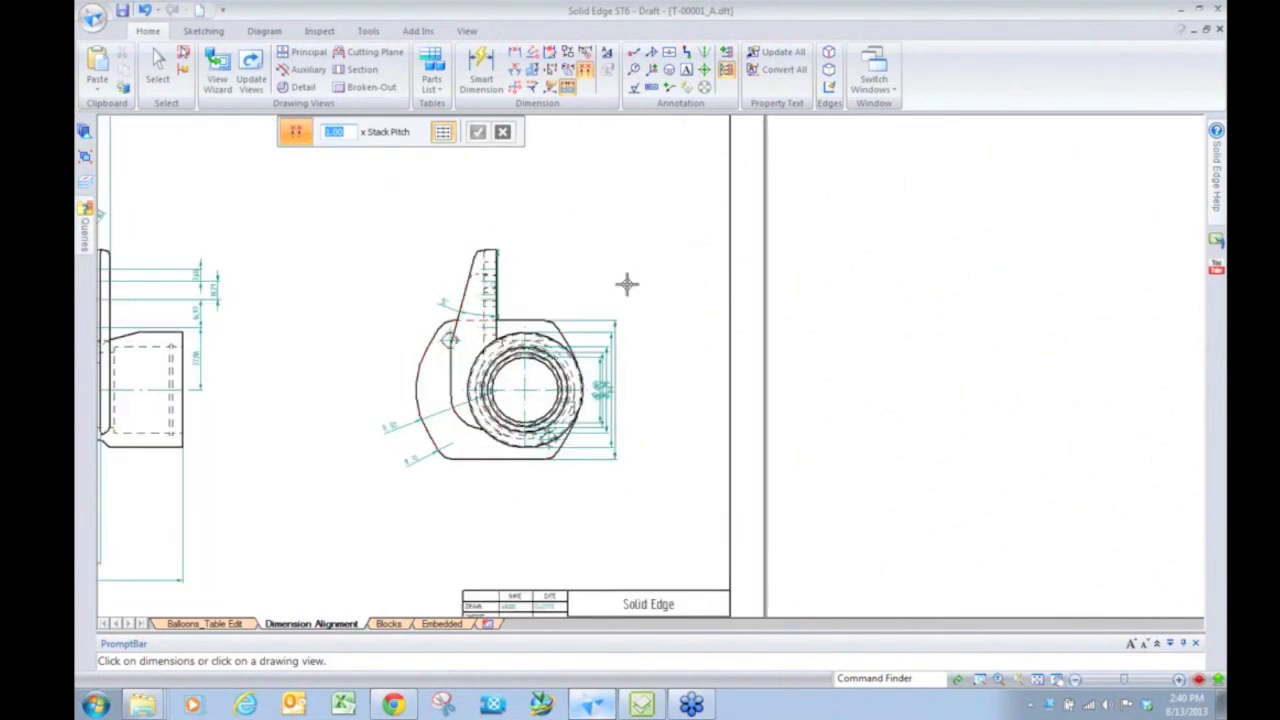
drag(346, 210, 683, 547)
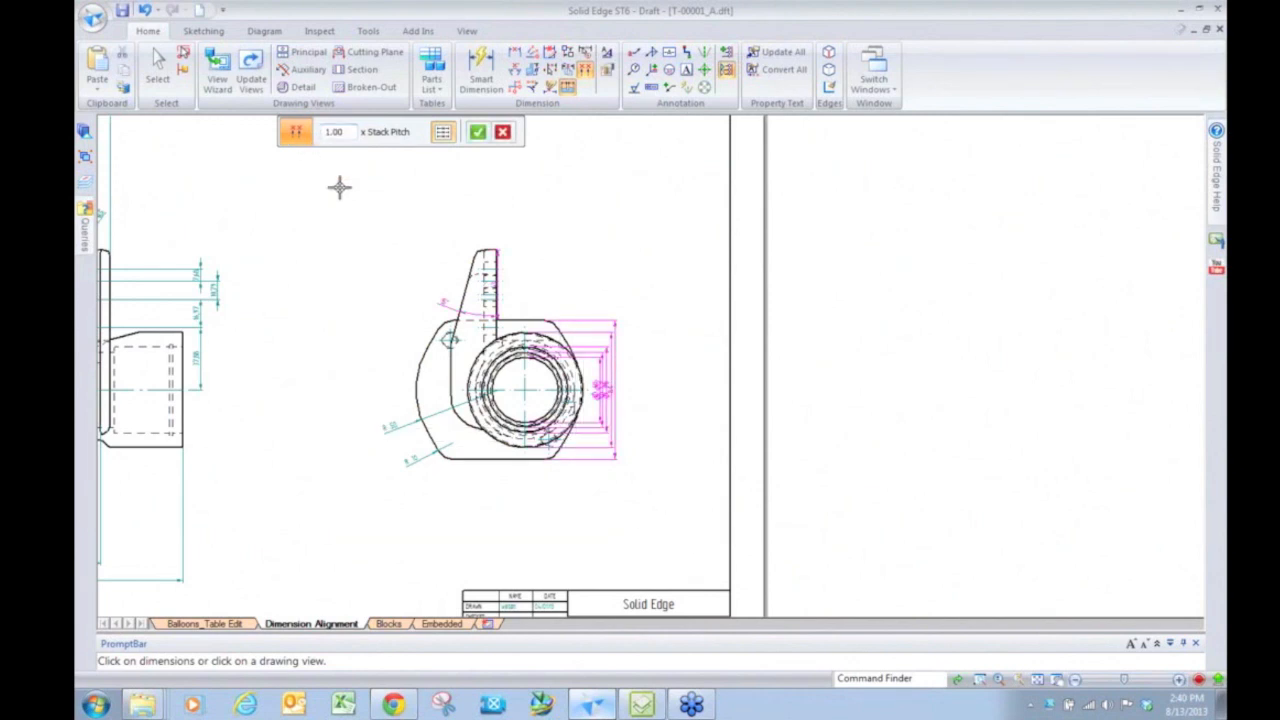
drag(339, 185, 652, 512)
key(Escape)
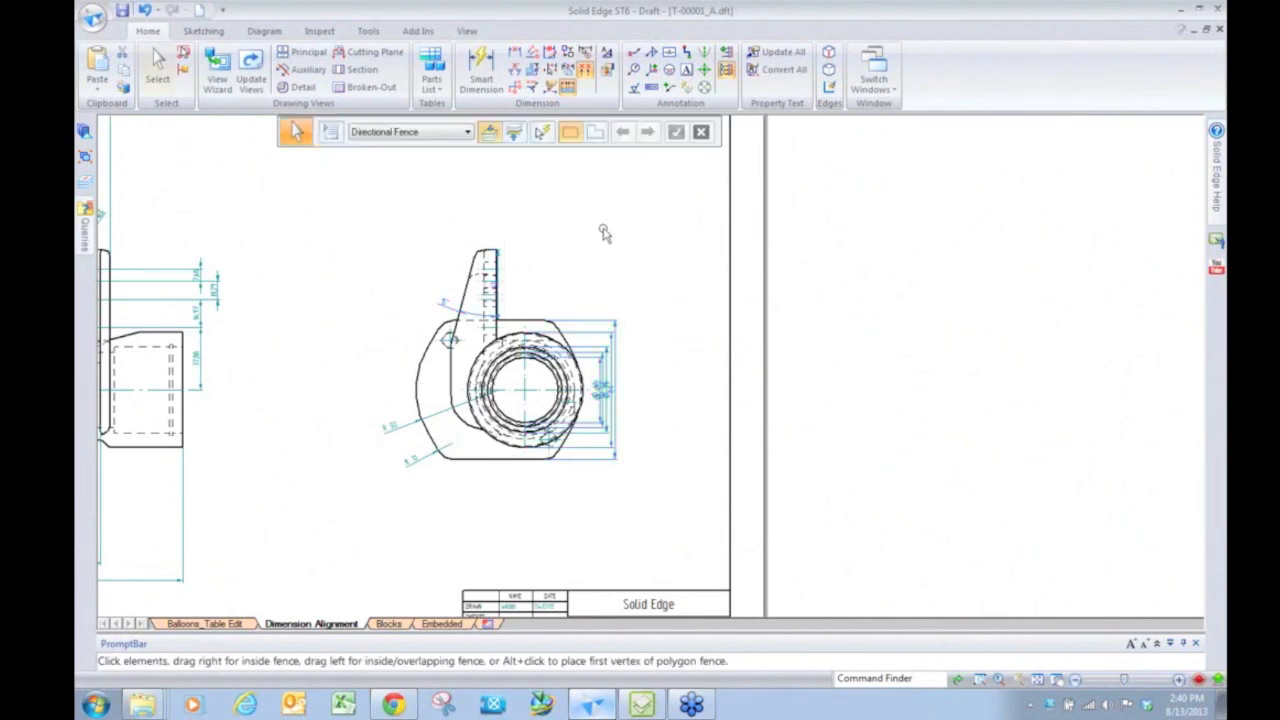
click(586, 70)
drag(677, 198, 367, 526)
drag(649, 238, 575, 470)
key(Escape)
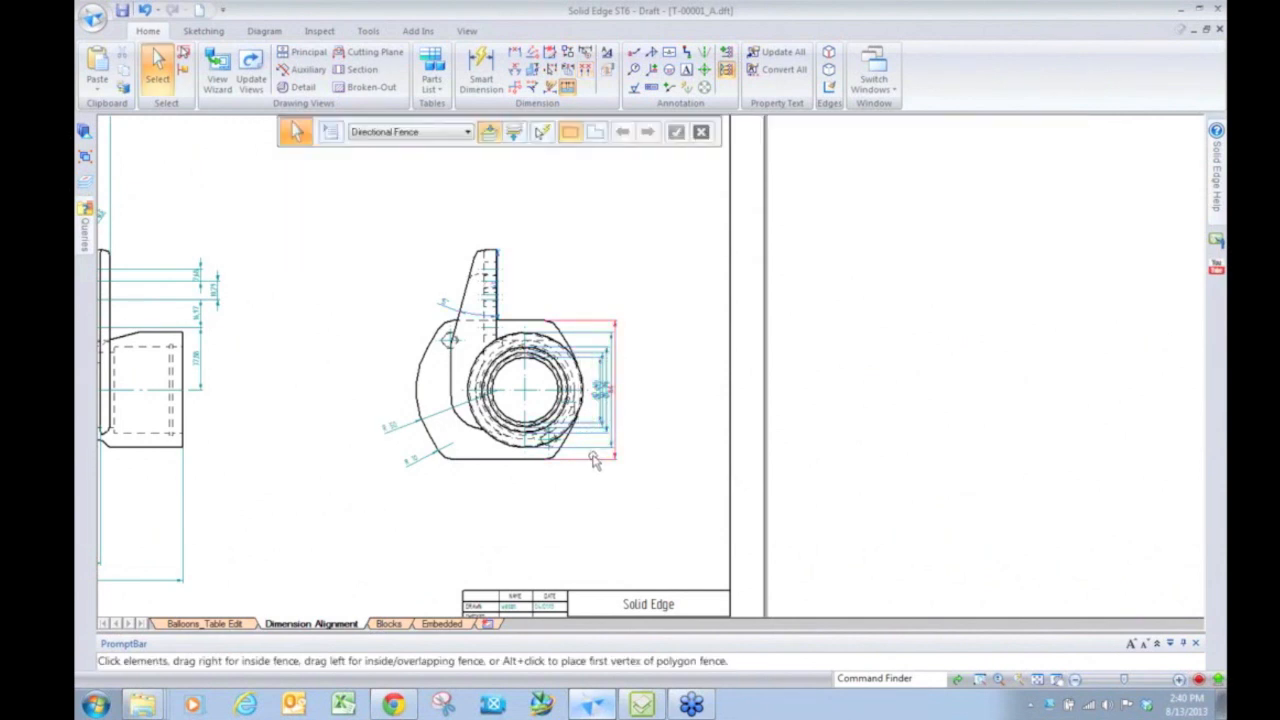
drag(653, 265, 580, 510)
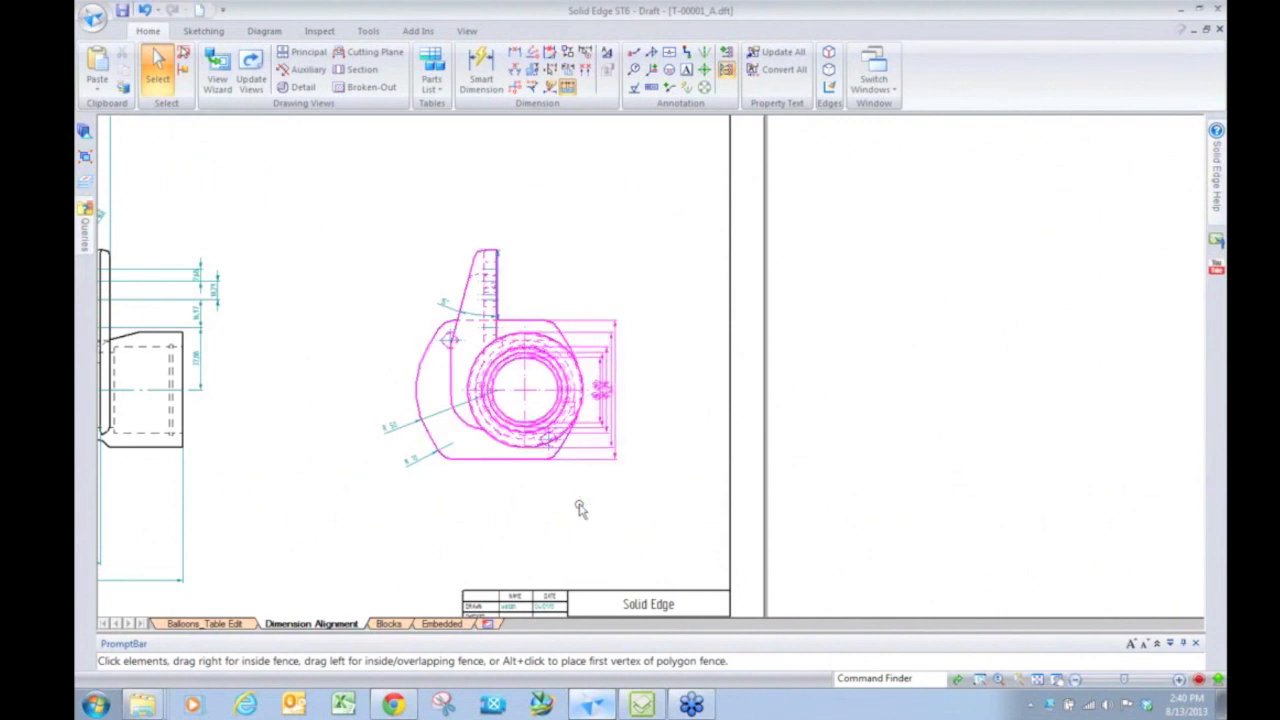
click(649, 277)
drag(537, 243, 713, 549)
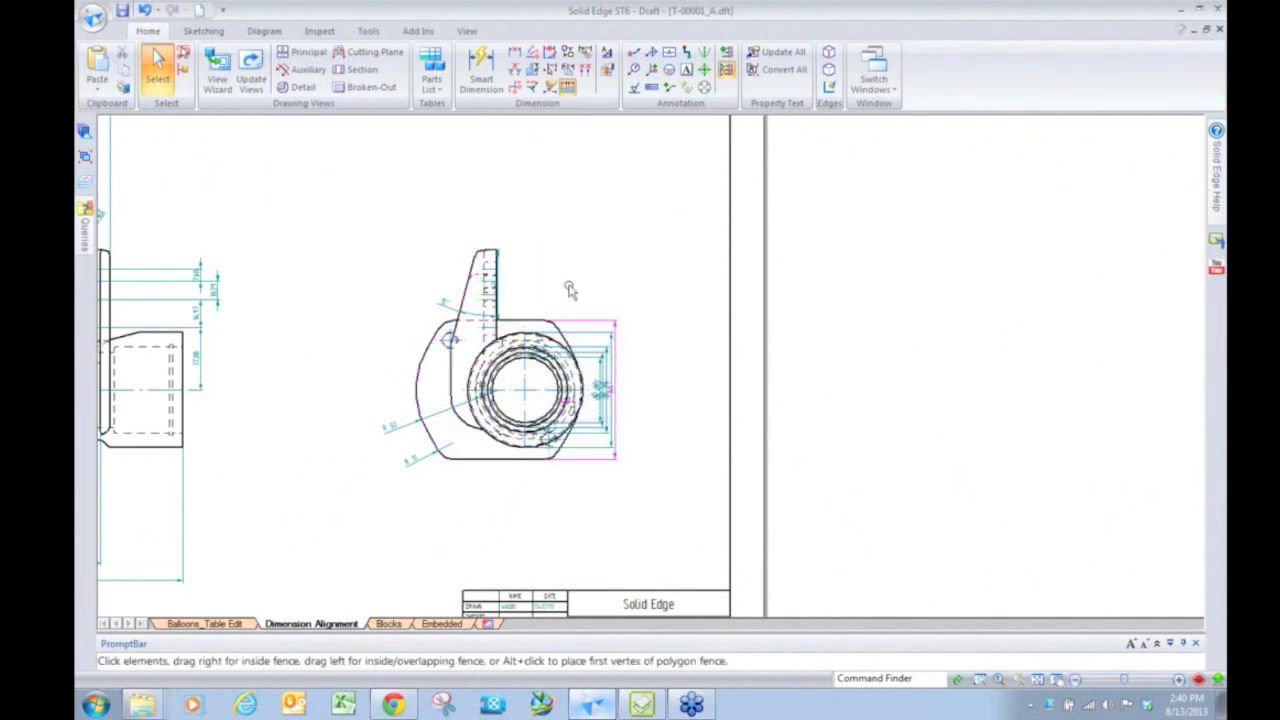
drag(543, 254, 678, 508)
drag(692, 250, 535, 553)
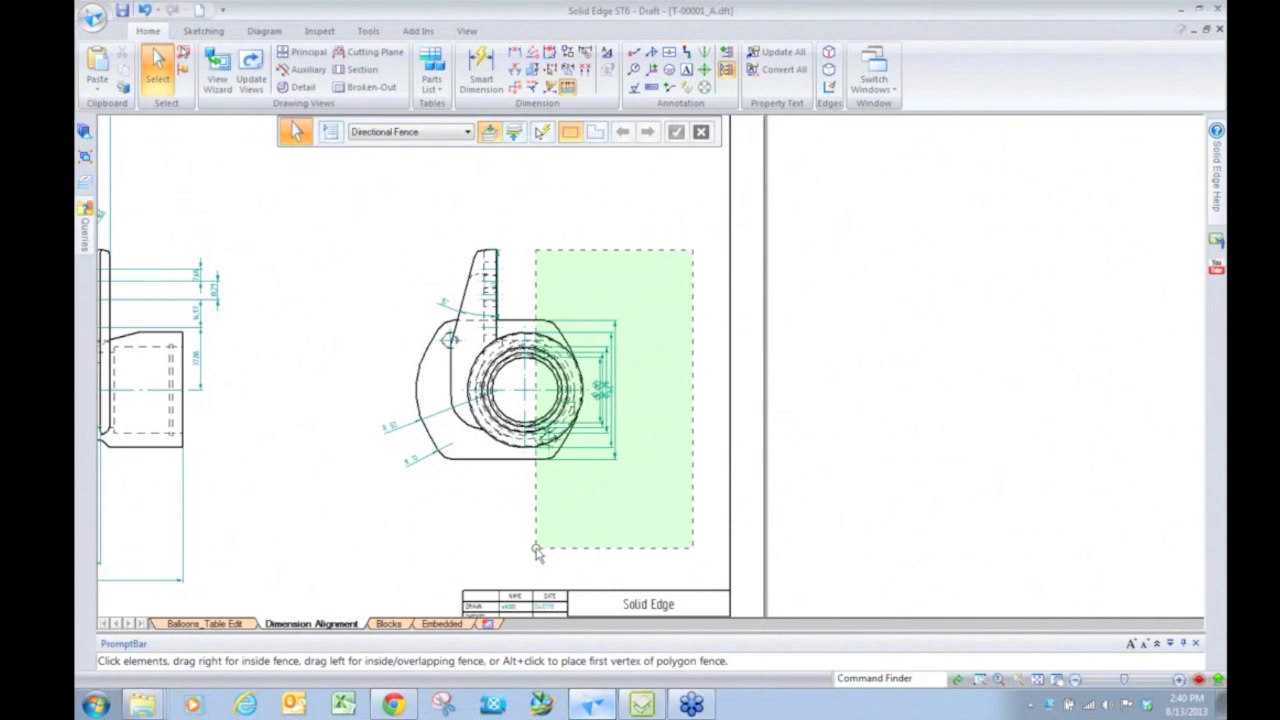
drag(536, 551, 537, 553)
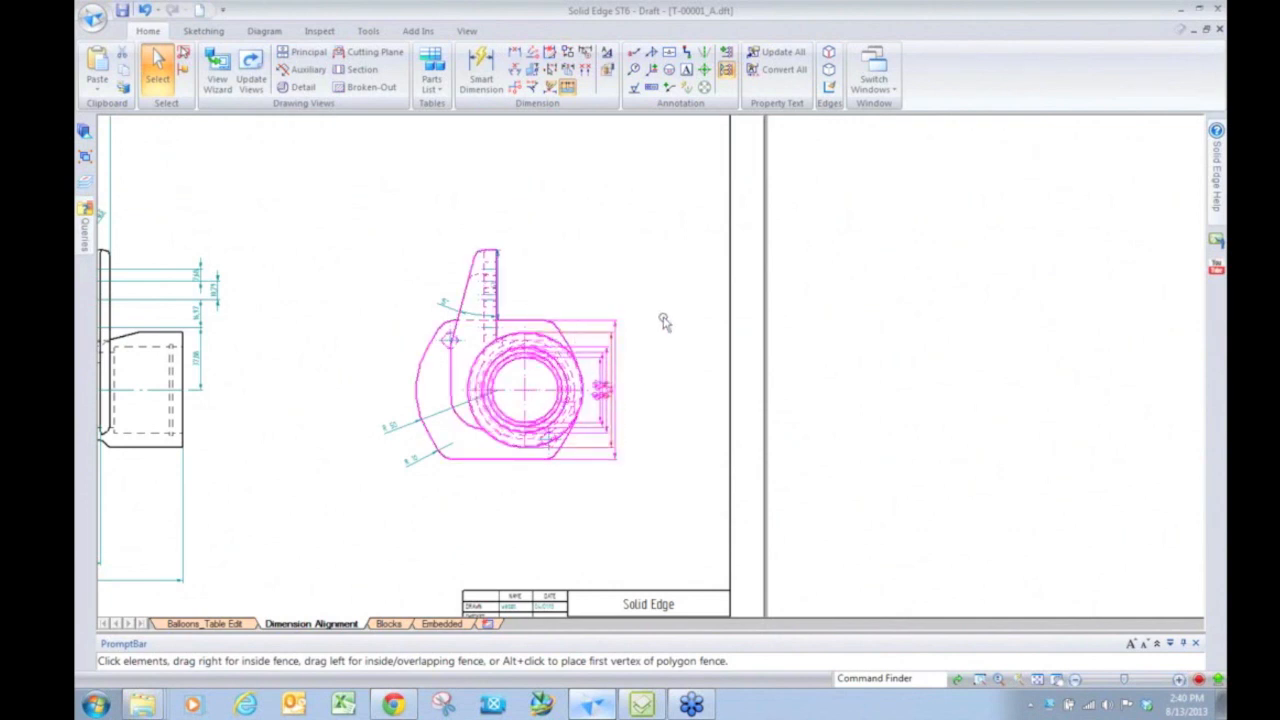
Step: Arrange the linear, diameter and angular dimensions of the circular end view with Arrange Dimensions
click(585, 69)
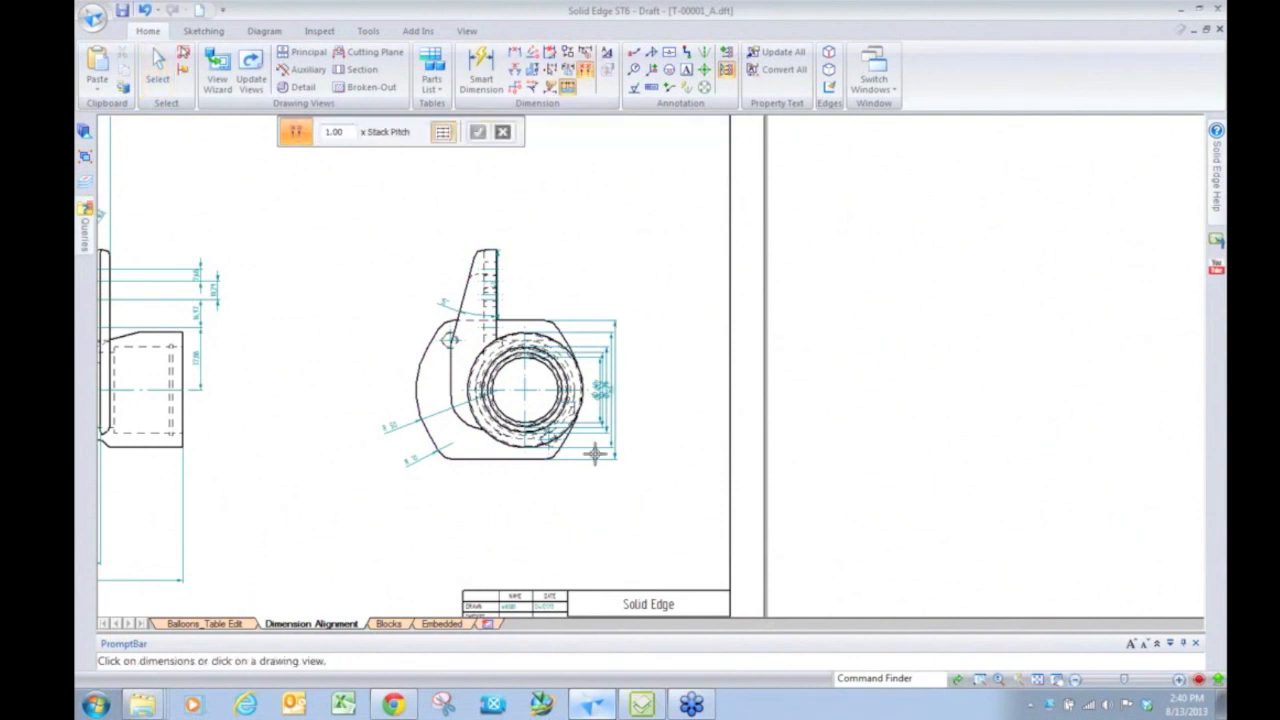
drag(408, 220, 677, 545)
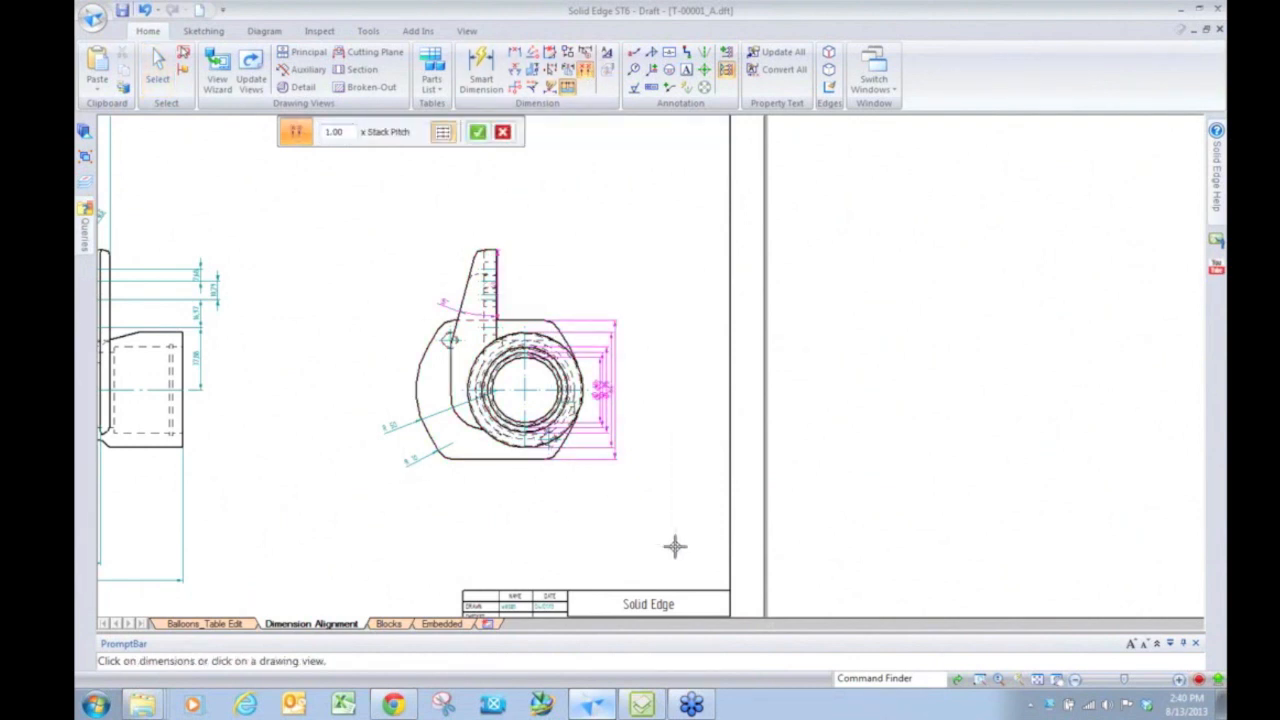
click(477, 131)
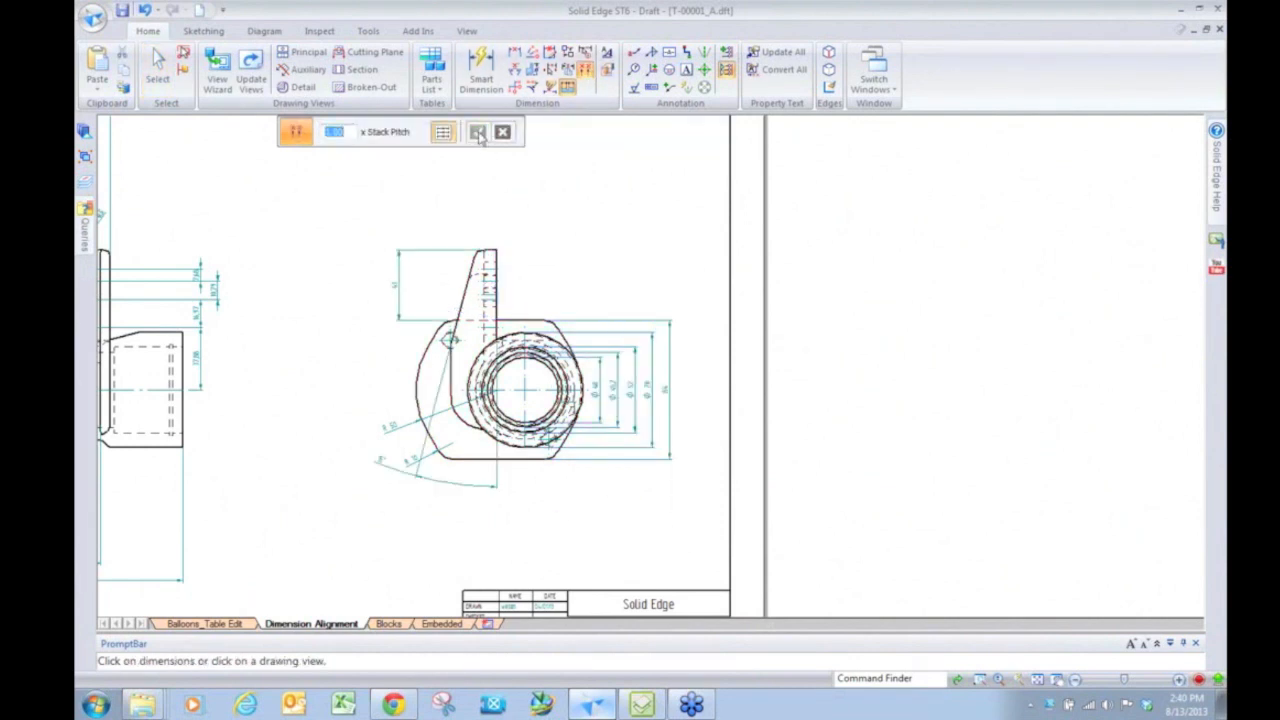
key(Escape)
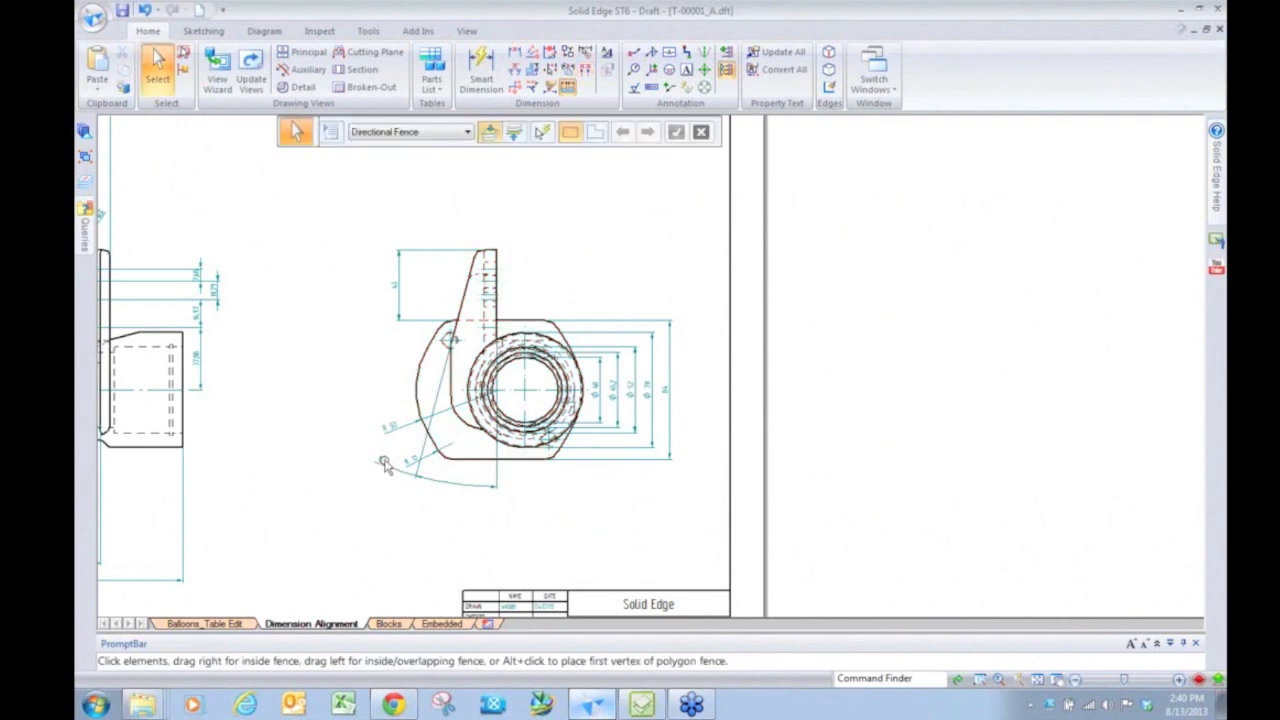
Step: Move the end view's angular dimension from below the part to above the tapered upright tab, between its extension lines
click(415, 445)
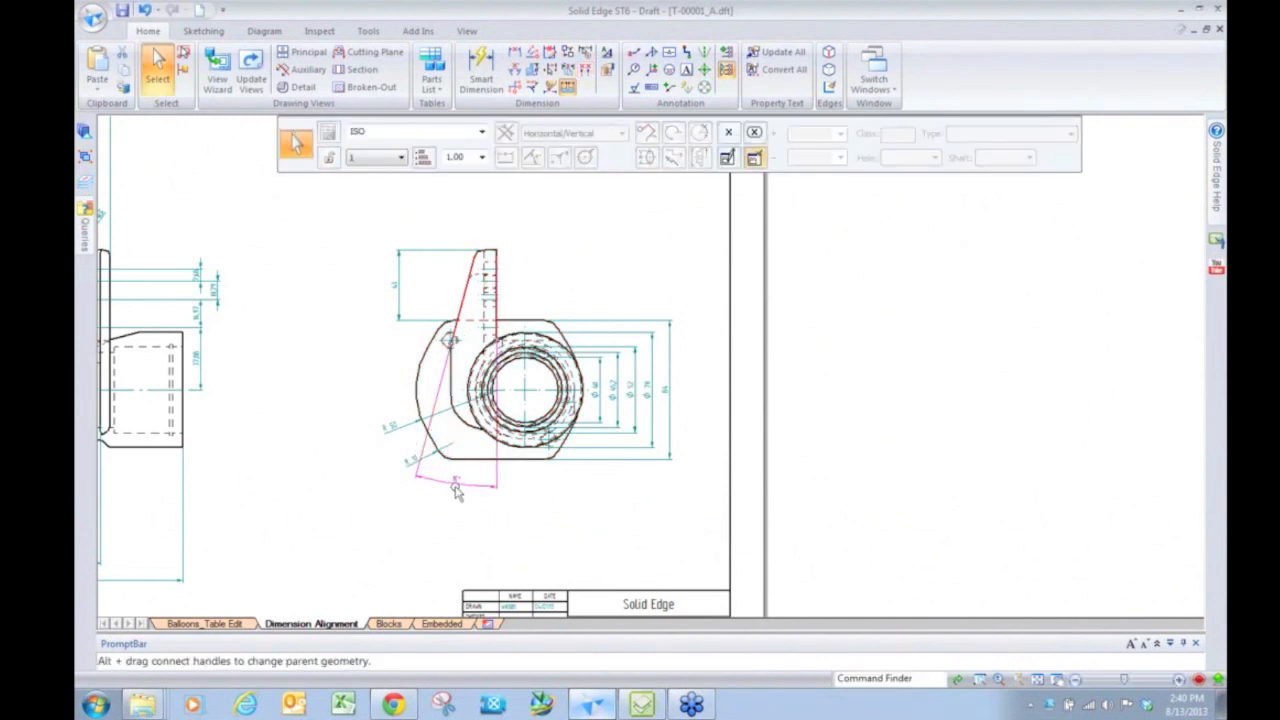
drag(470, 487, 500, 210)
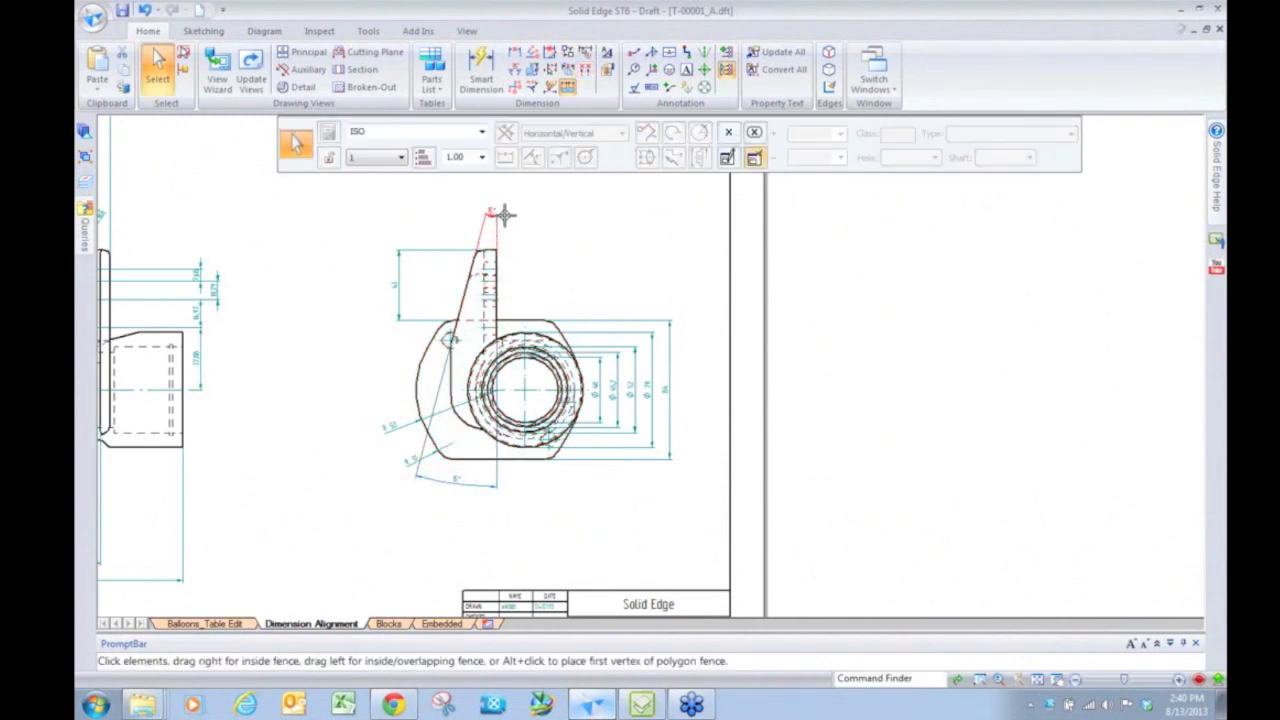
Step: Switch to the Blocks sheet and examine the electrical wiring schematic and its component blocks
click(601, 252)
scroll(880, 400, down, 4)
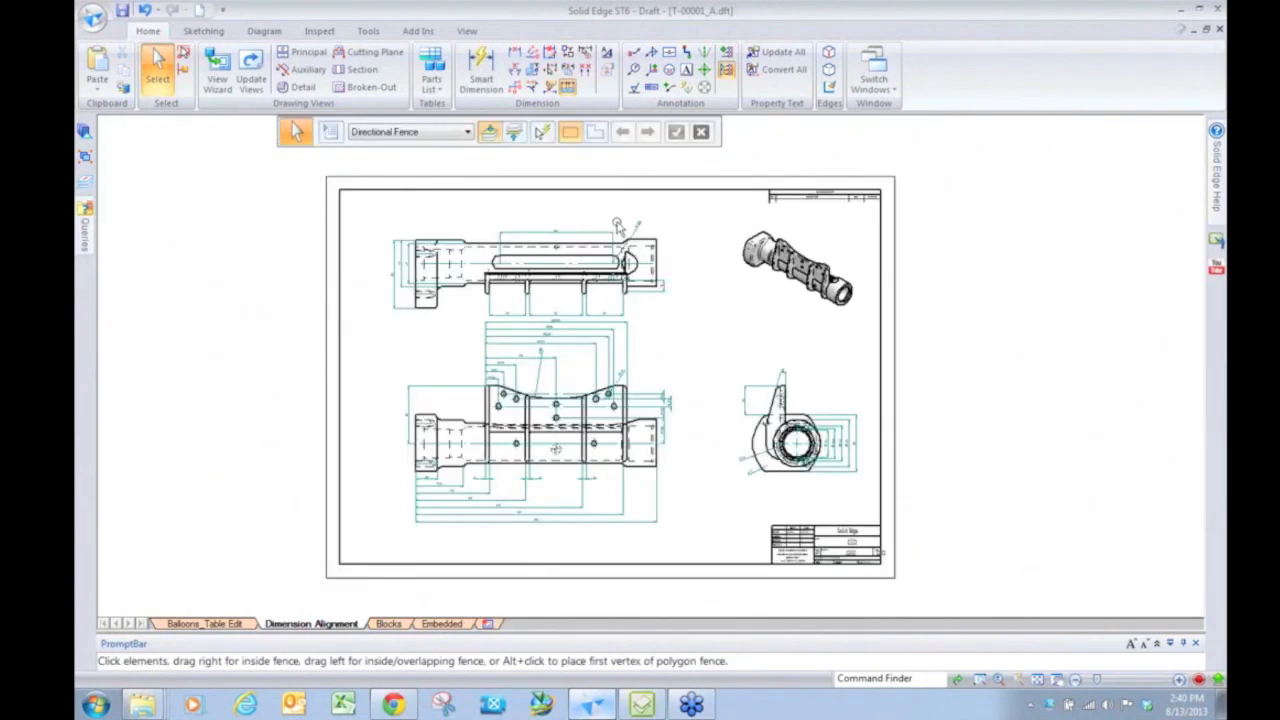
scroll(620, 220, up, 1)
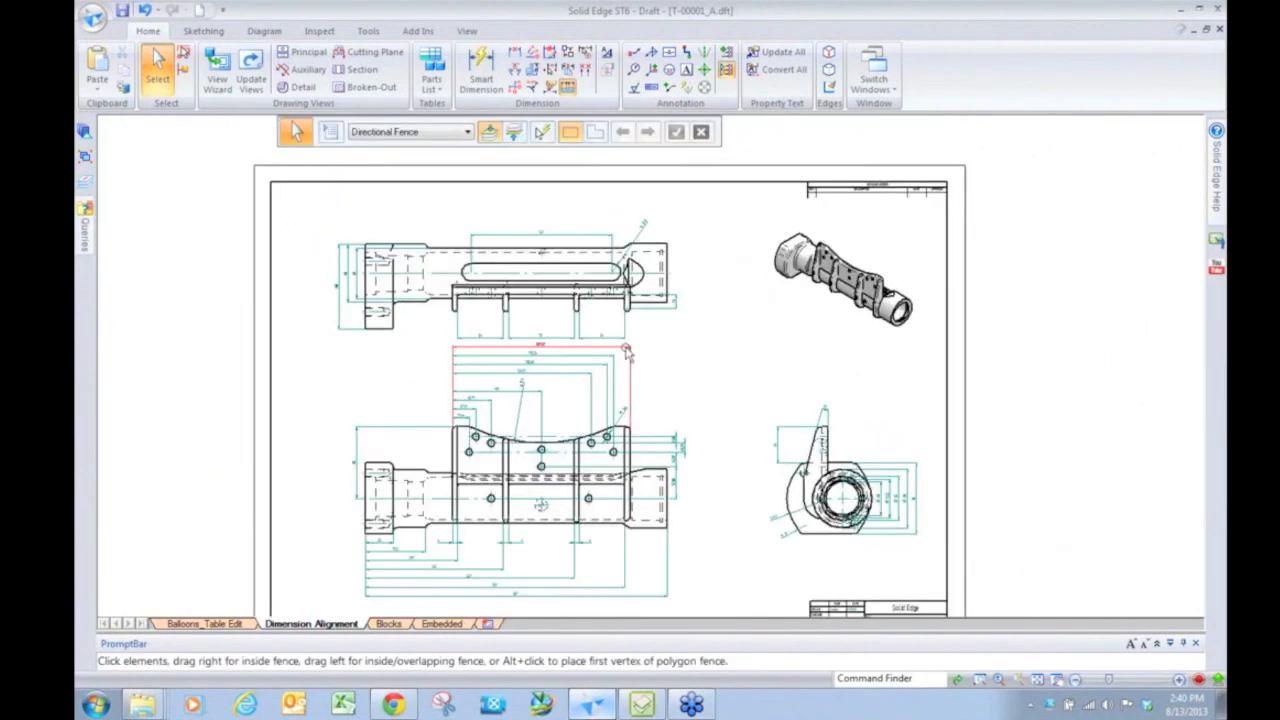
click(389, 624)
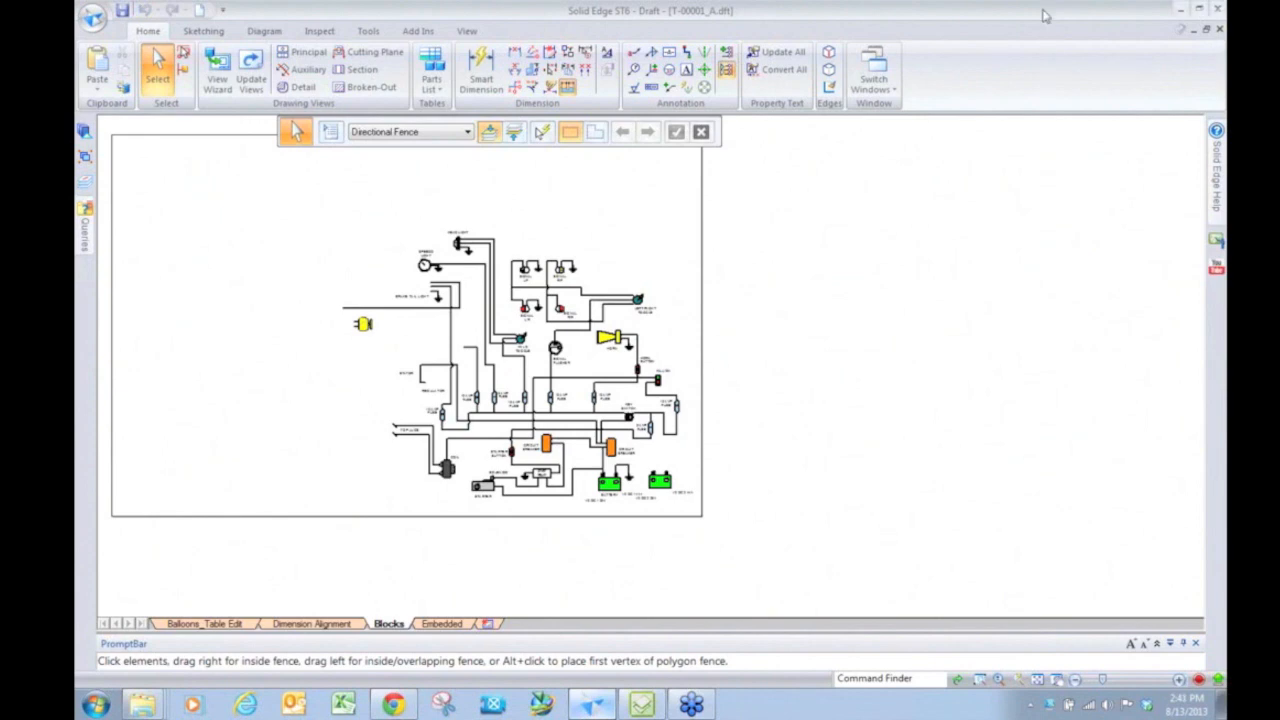
scroll(525, 374, up, 3)
scroll(632, 405, down, 2)
scroll(546, 339, up, 2)
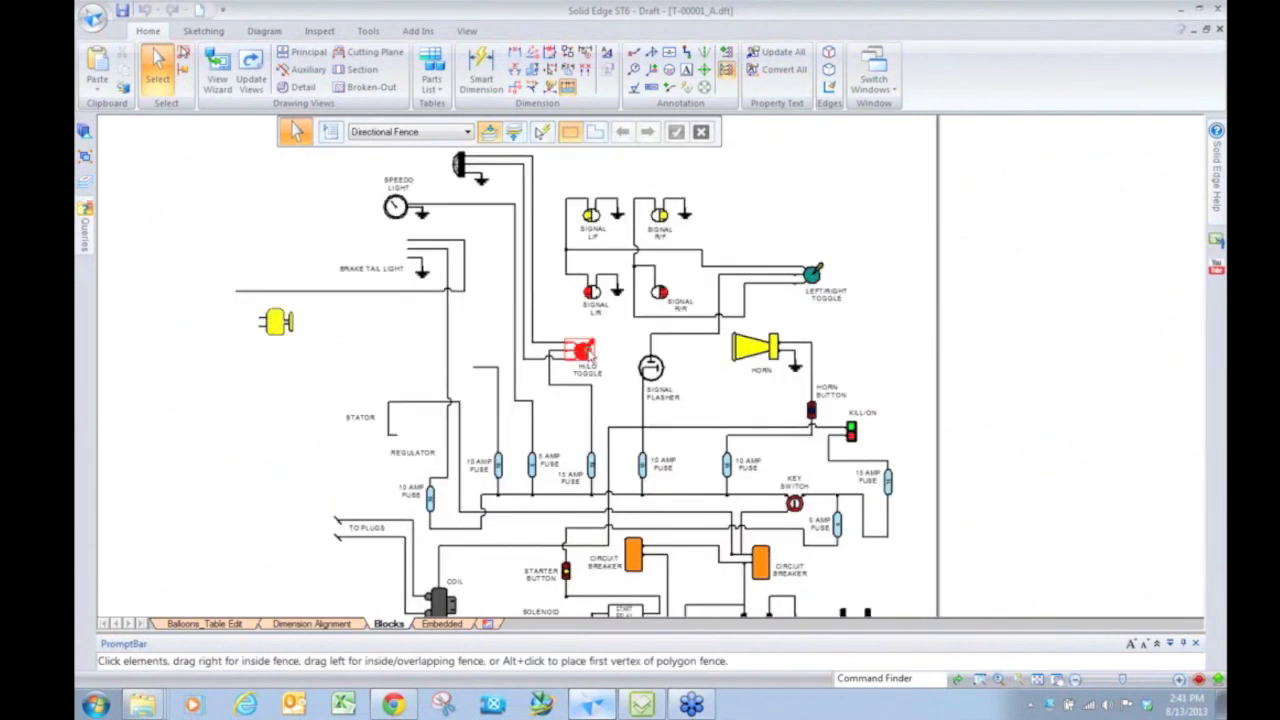
scroll(677, 369, down, 2)
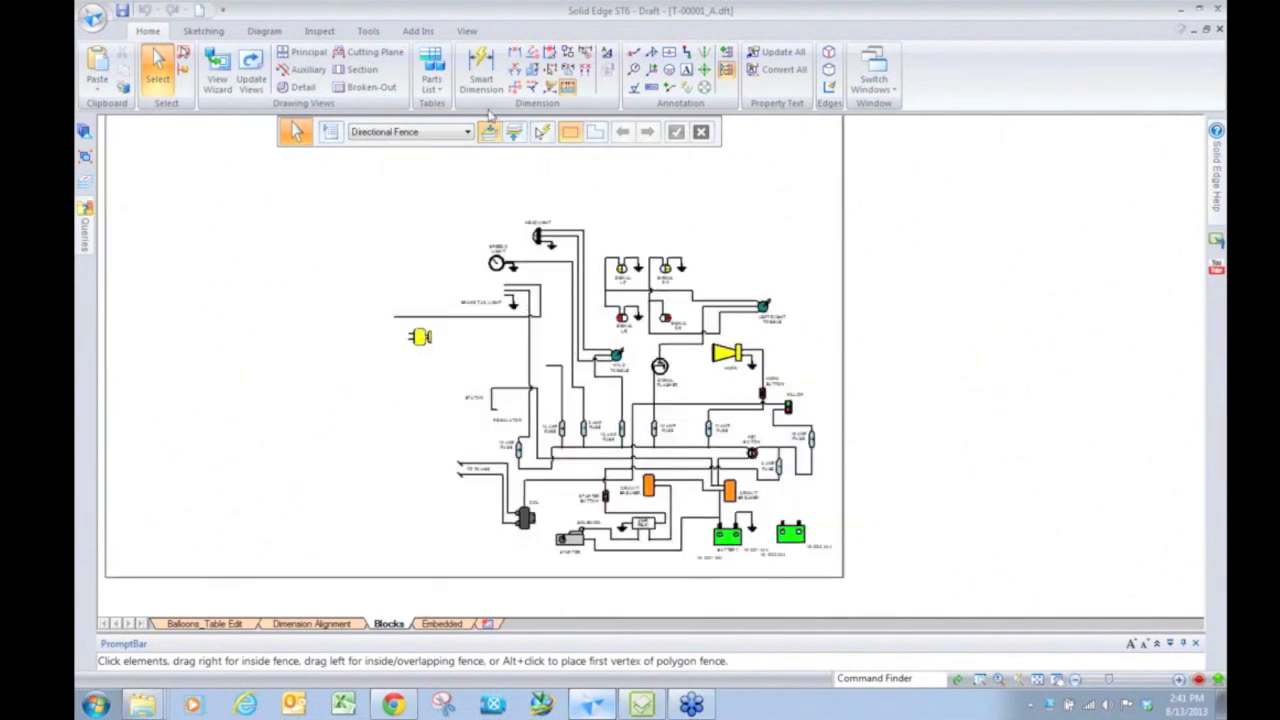
Step: Create a block table with balloons for all blocks on the active sheet, placing it in the sheet's upper-left corner
click(438, 89)
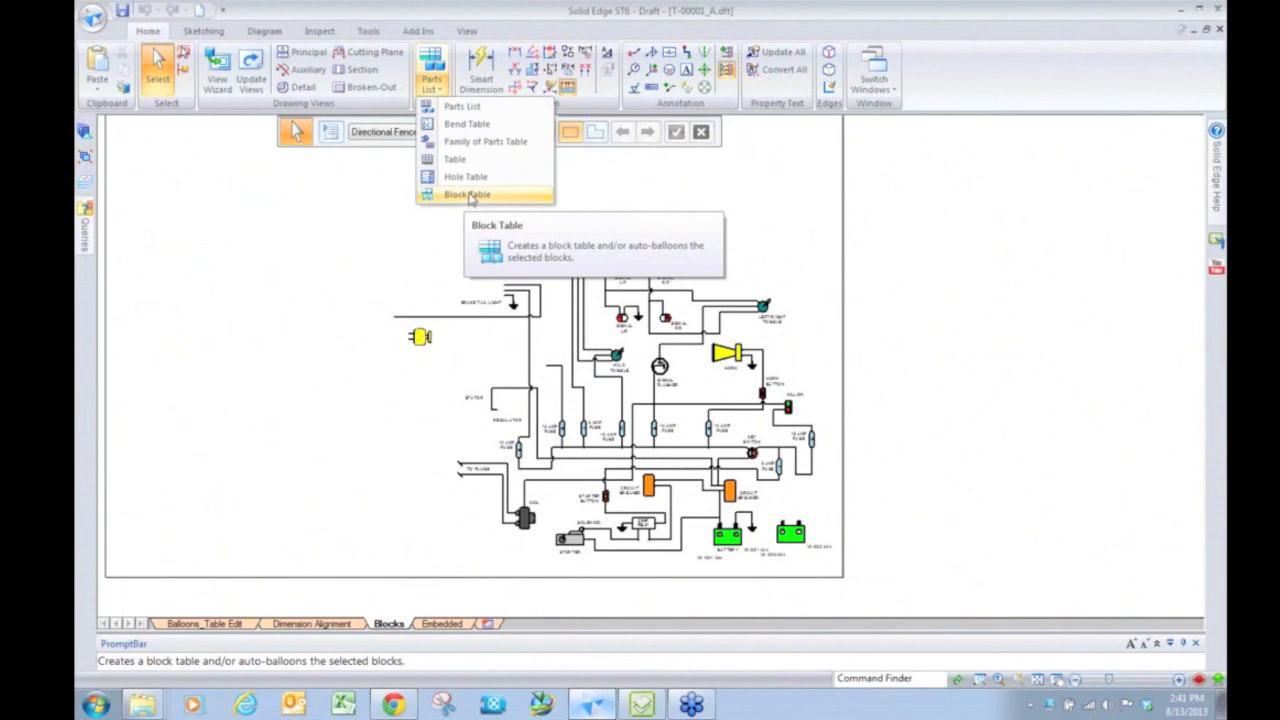
click(469, 195)
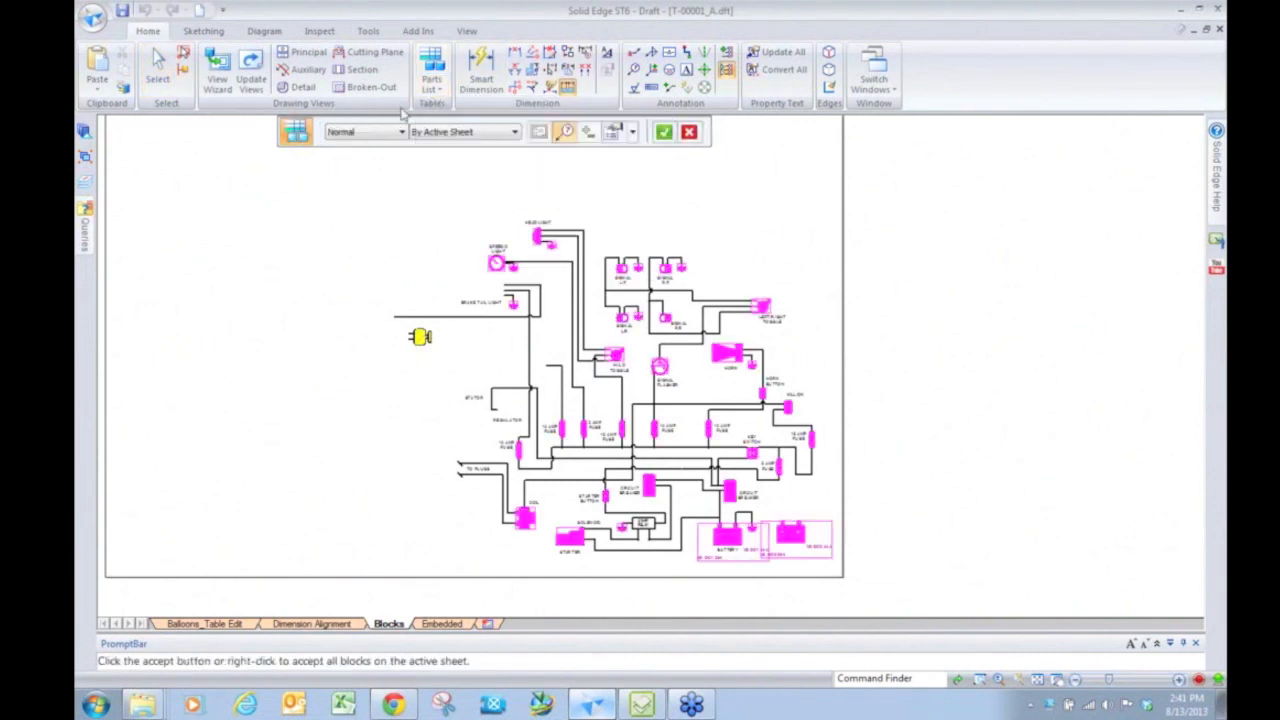
click(465, 132)
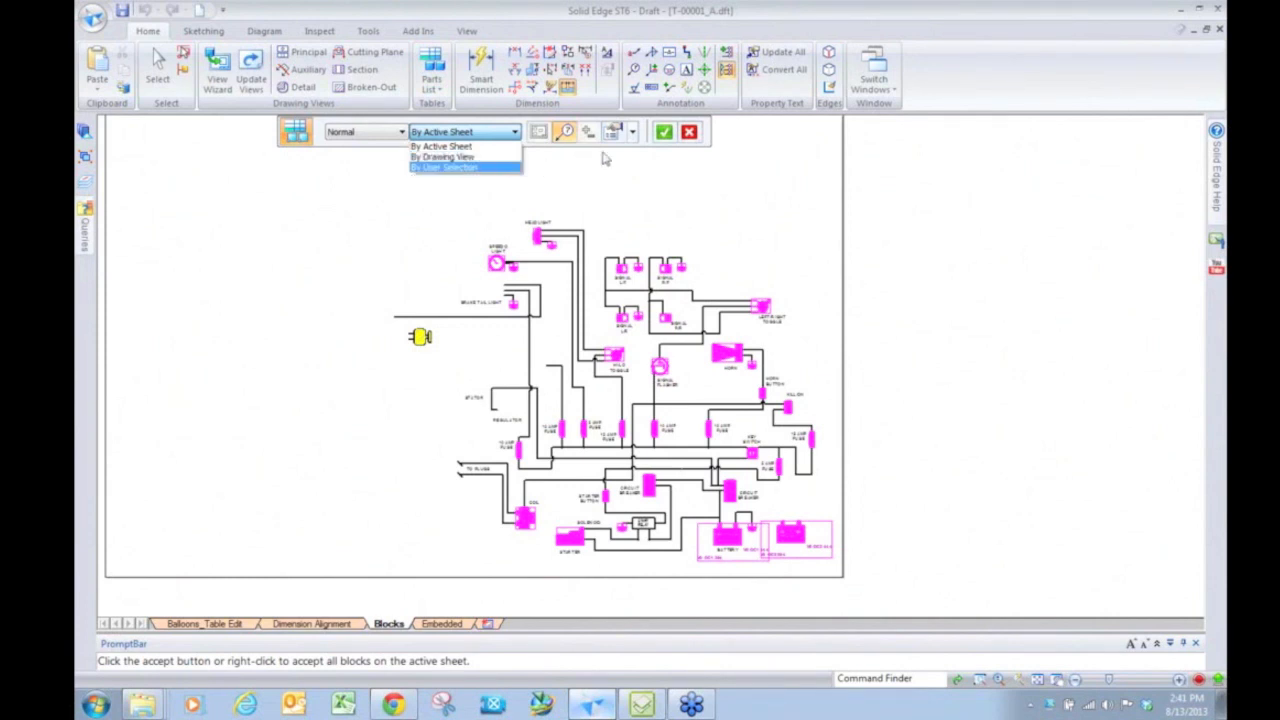
click(666, 137)
scroll(951, 409, down, 3)
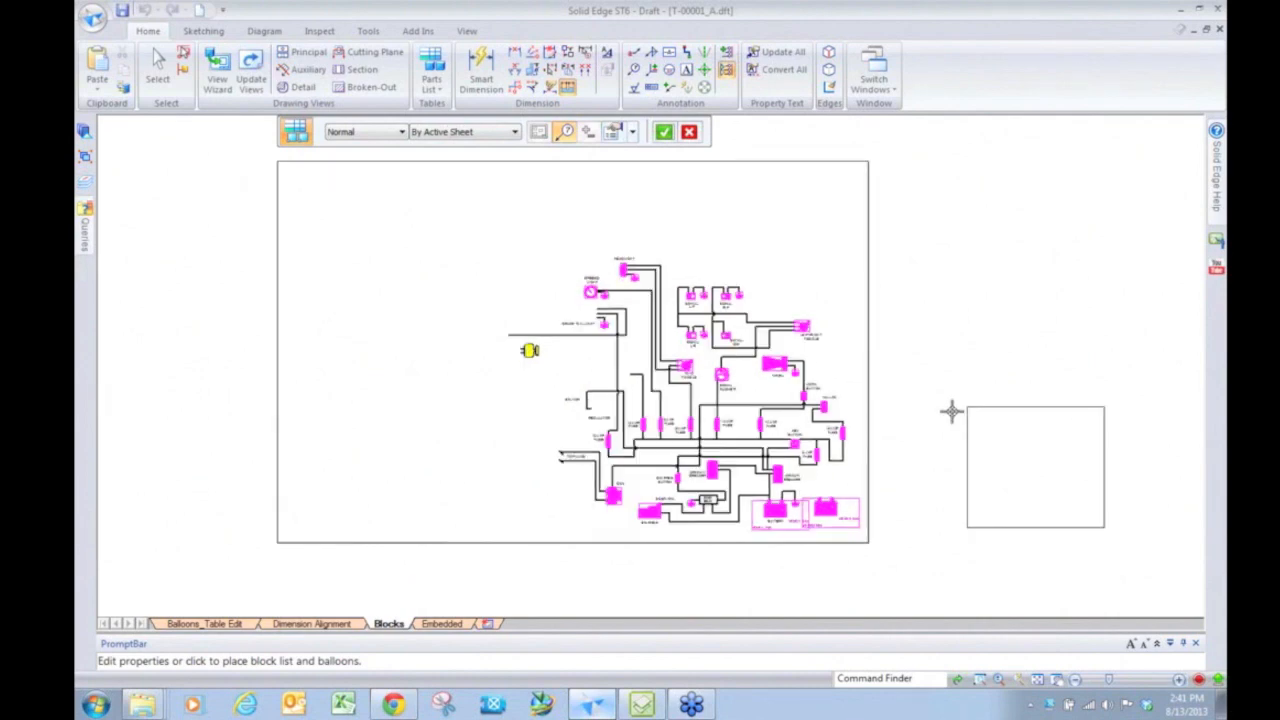
scroll(567, 284, up, 2)
click(497, 235)
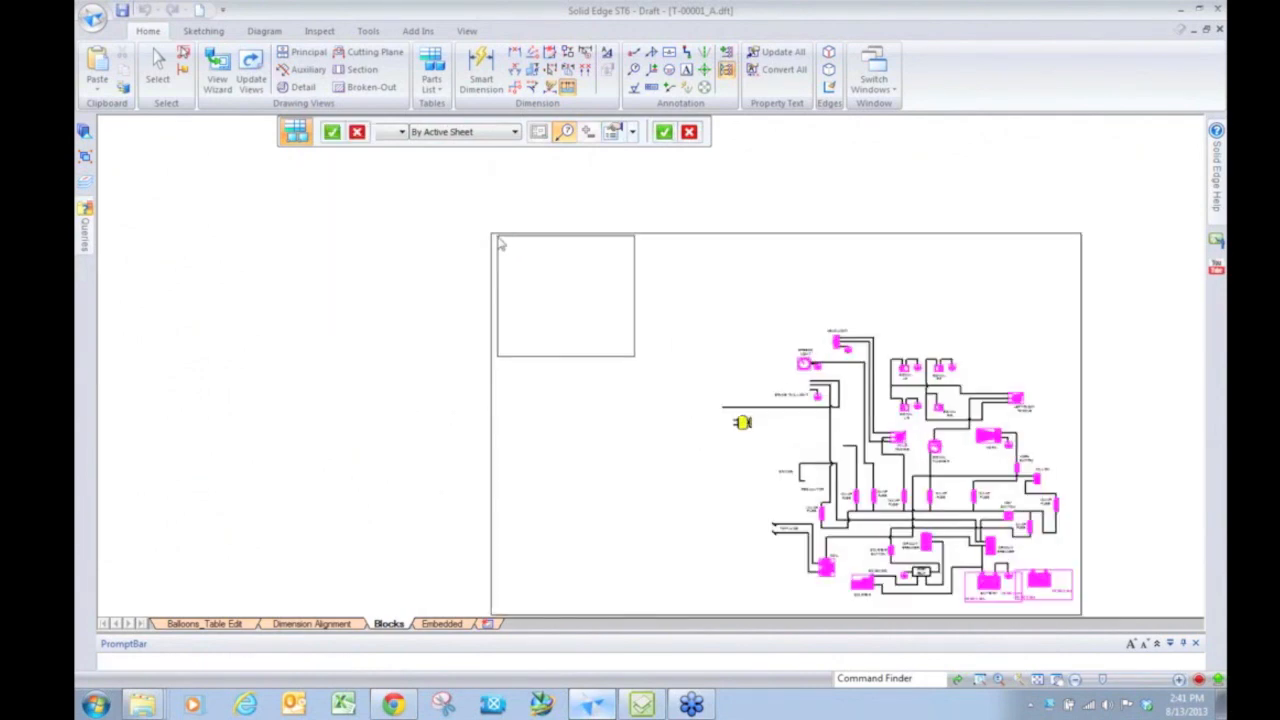
click(616, 334)
Step: Add another Block Name column after Quantity in the block table's properties
scroll(600, 318, up, 4)
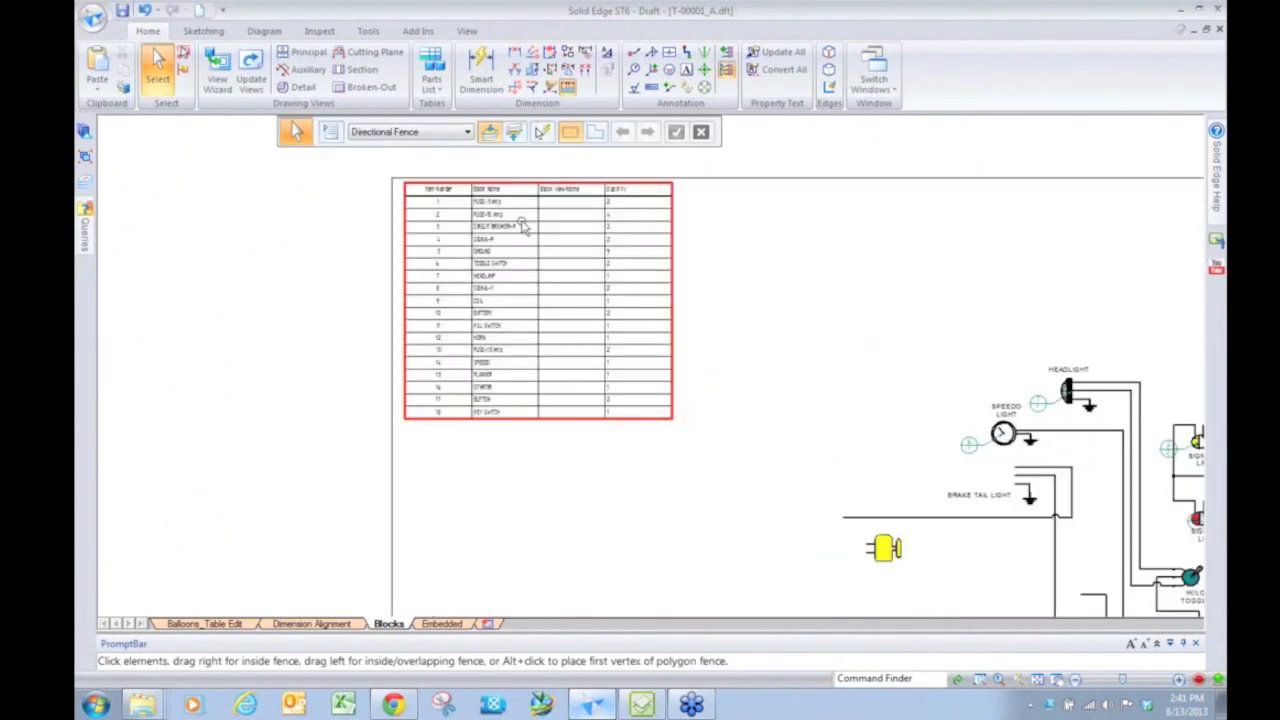
scroll(522, 228, up, 2)
scroll(479, 222, down, 1)
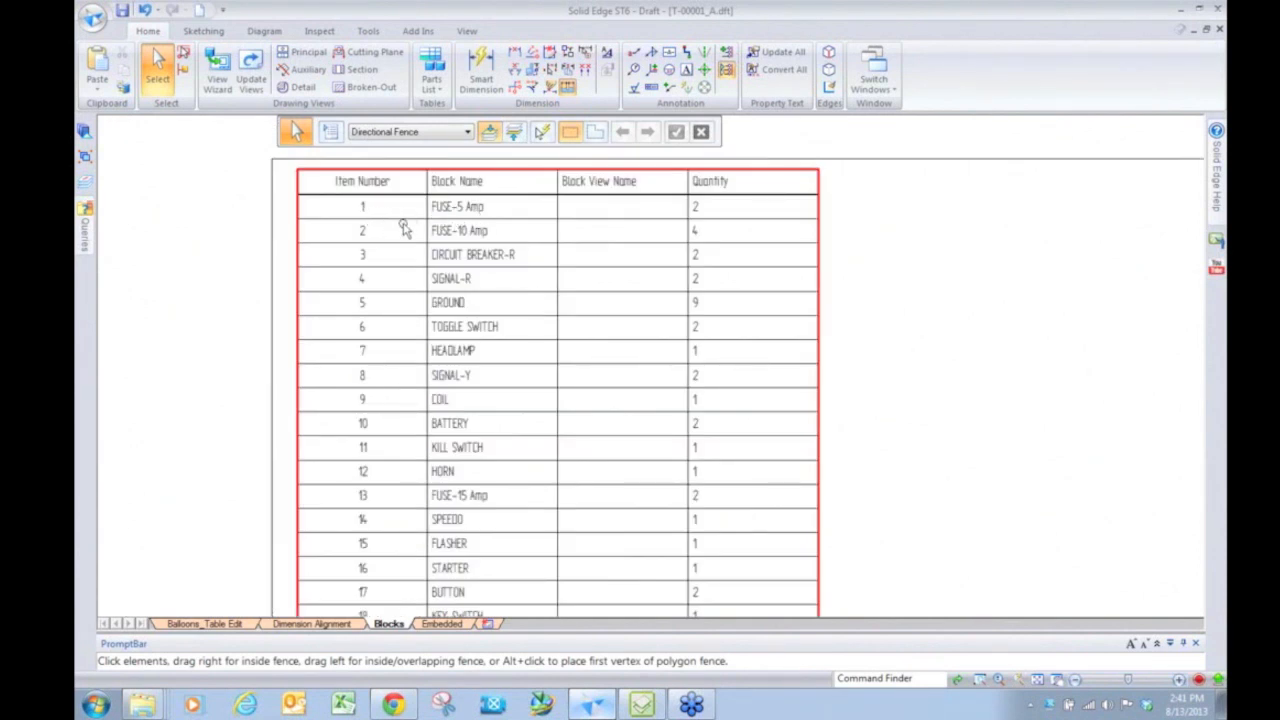
scroll(403, 229, down, 2)
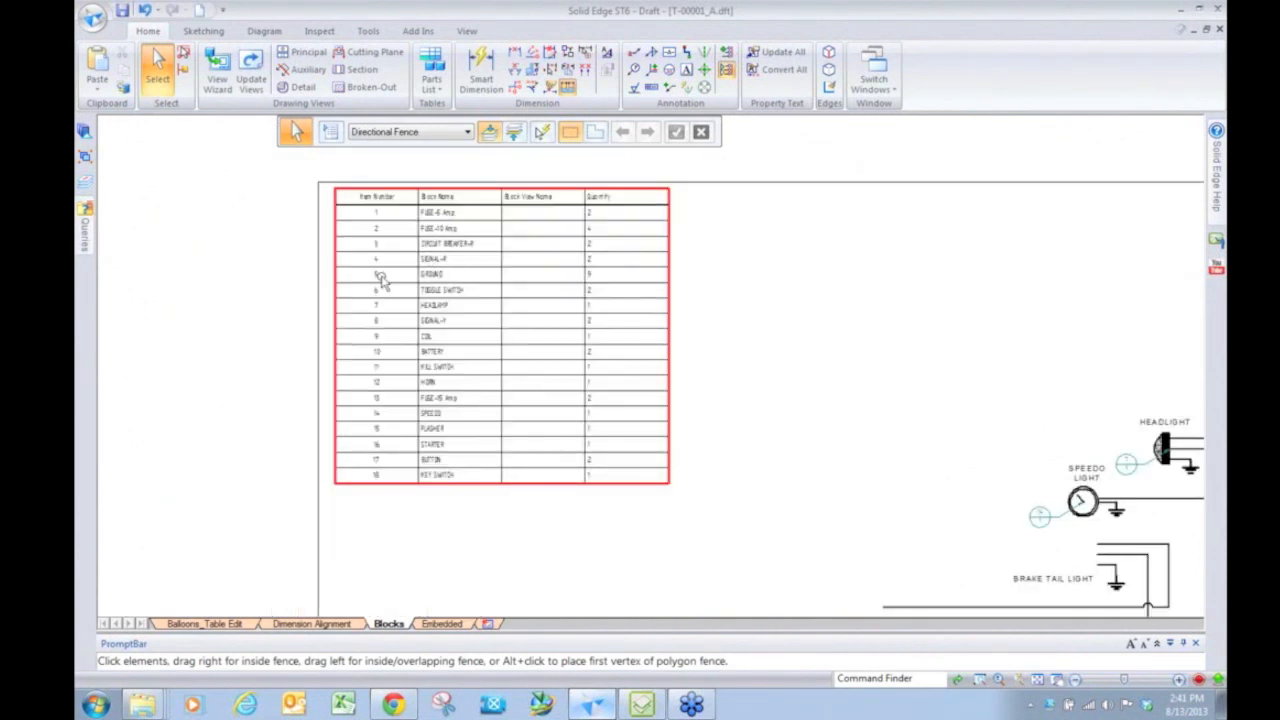
scroll(381, 277, down, 2)
right_click(450, 324)
click(505, 444)
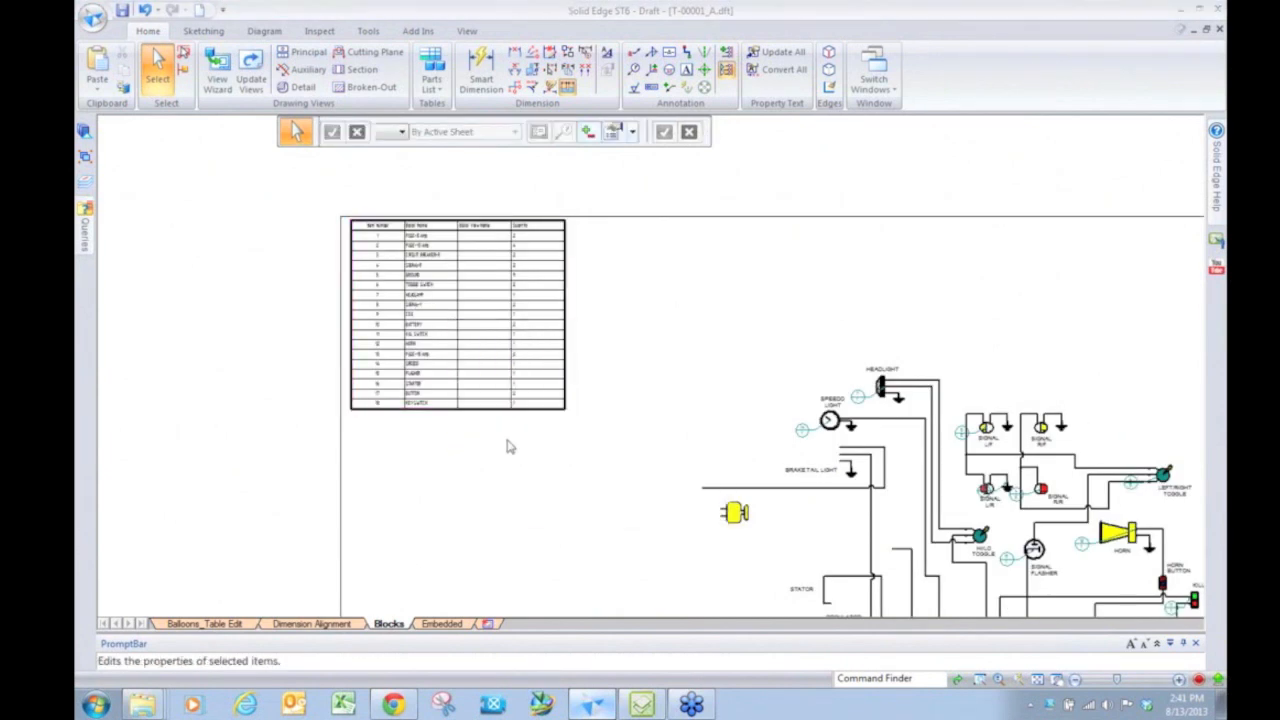
click(482, 384)
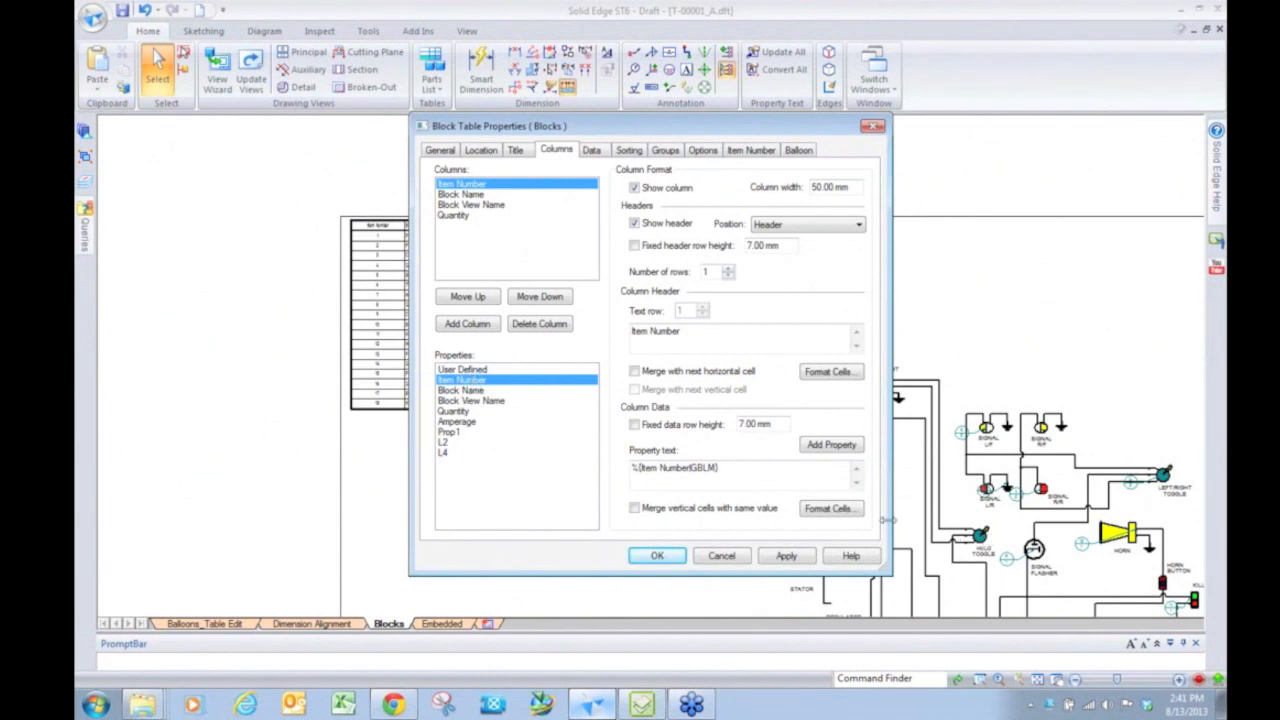
click(484, 391)
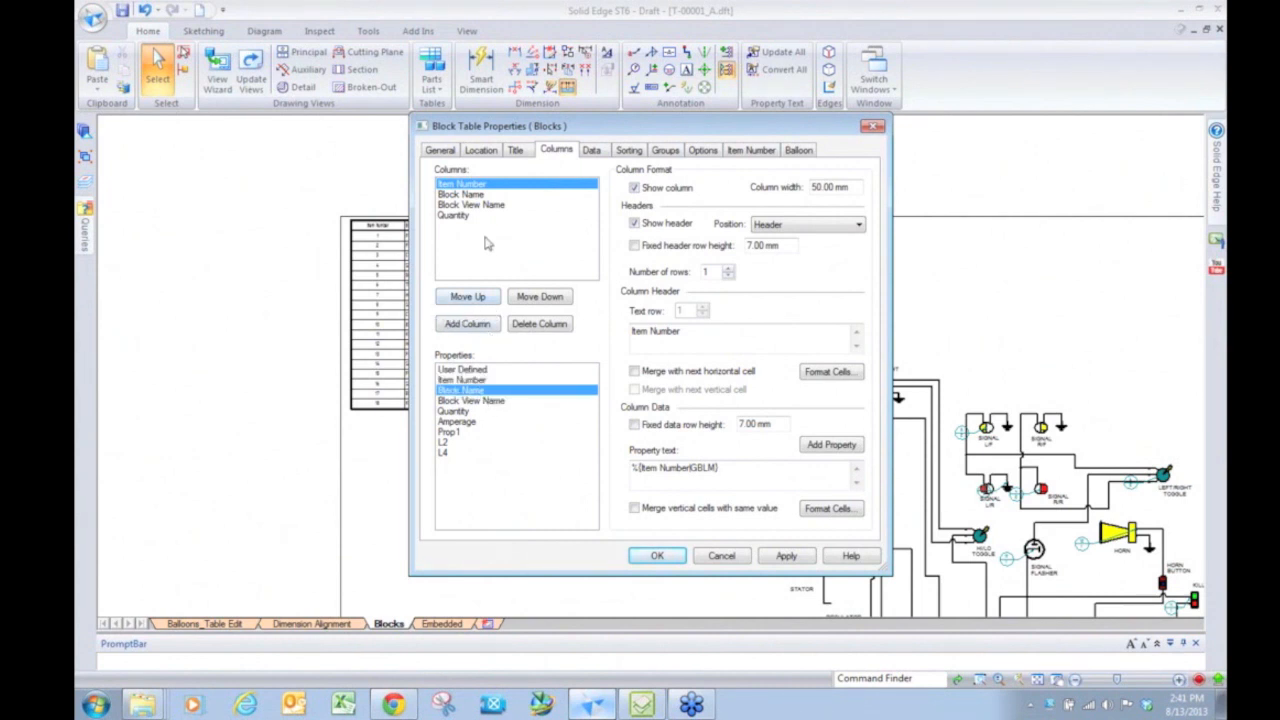
click(484, 326)
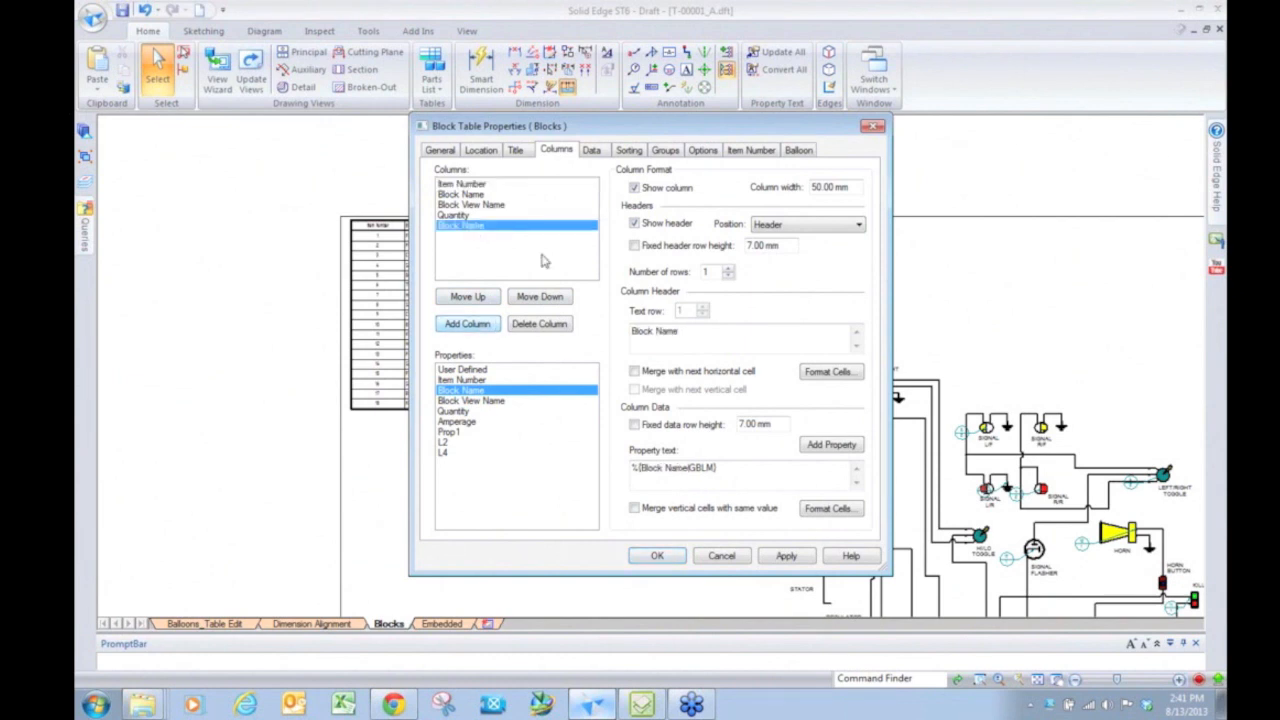
Step: Set the block table to list by block occurrence with each block or block view on a separate row, and apply the properties
click(592, 151)
click(628, 150)
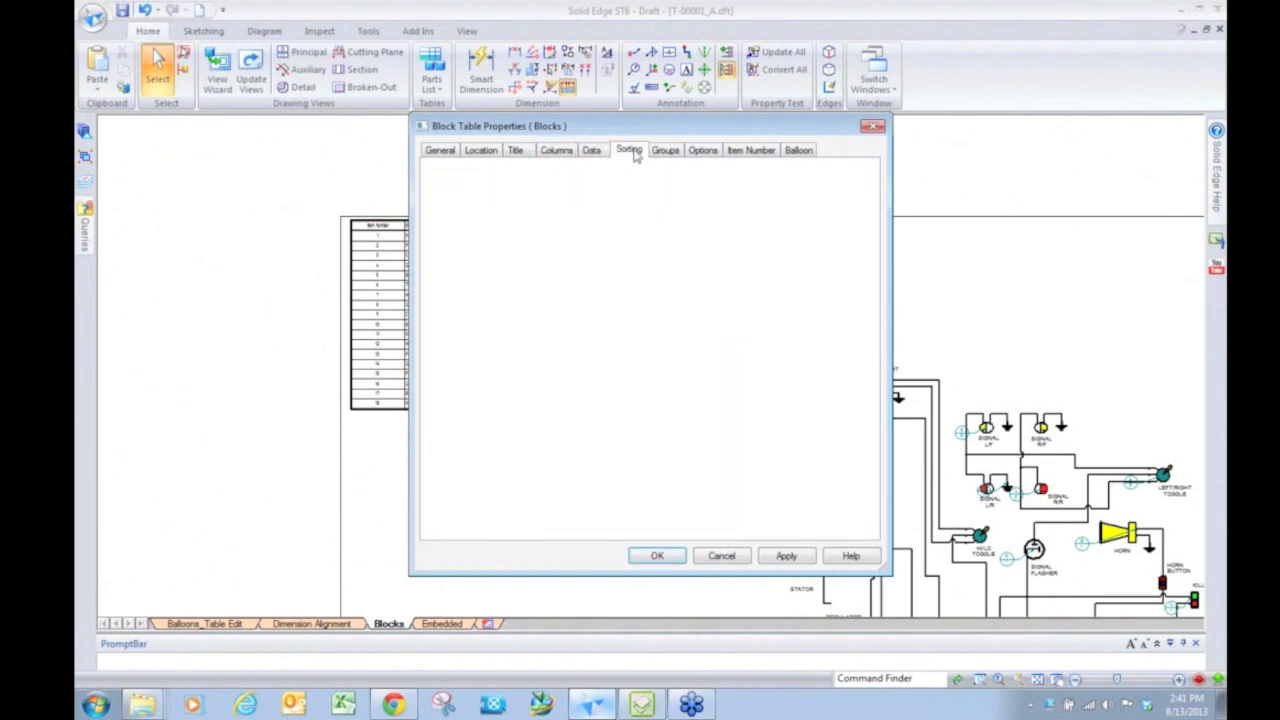
click(703, 150)
click(751, 150)
click(703, 150)
click(445, 361)
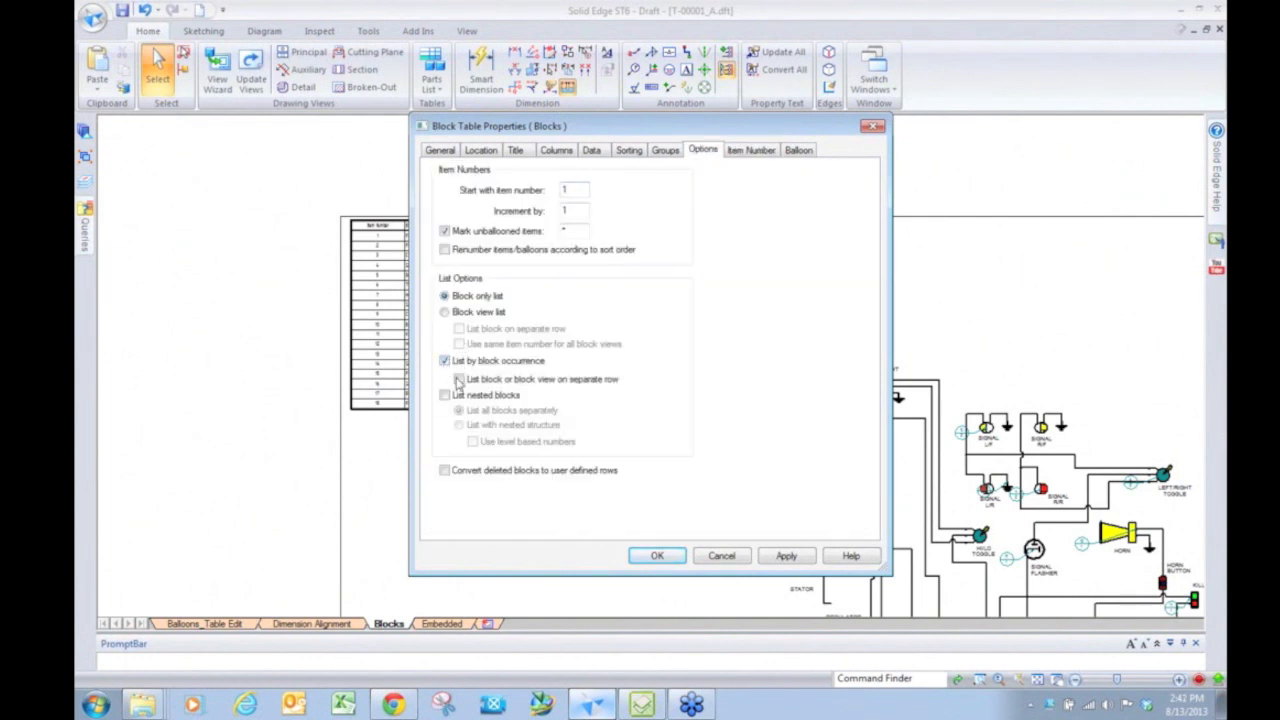
click(655, 556)
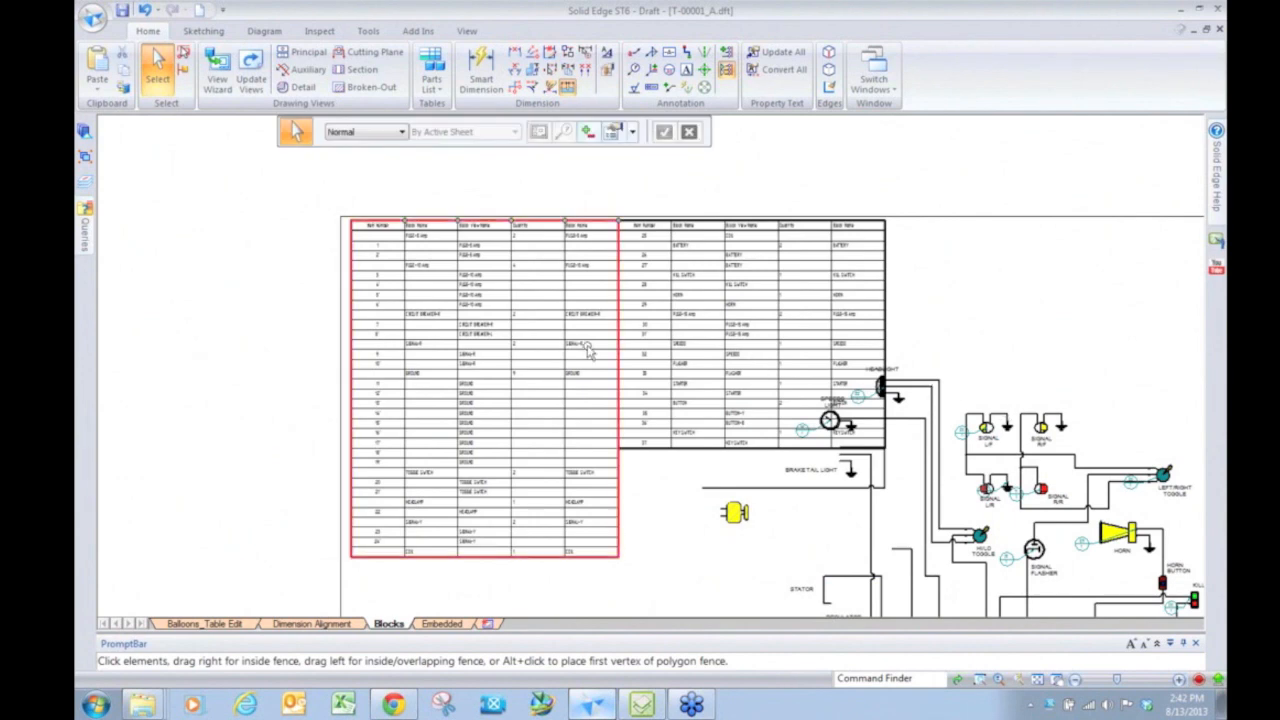
Step: Narrow the Item Number and first Block Name columns on the block table's first page
scroll(588, 350, down, 3)
scroll(473, 283, up, 3)
scroll(473, 283, up, 3)
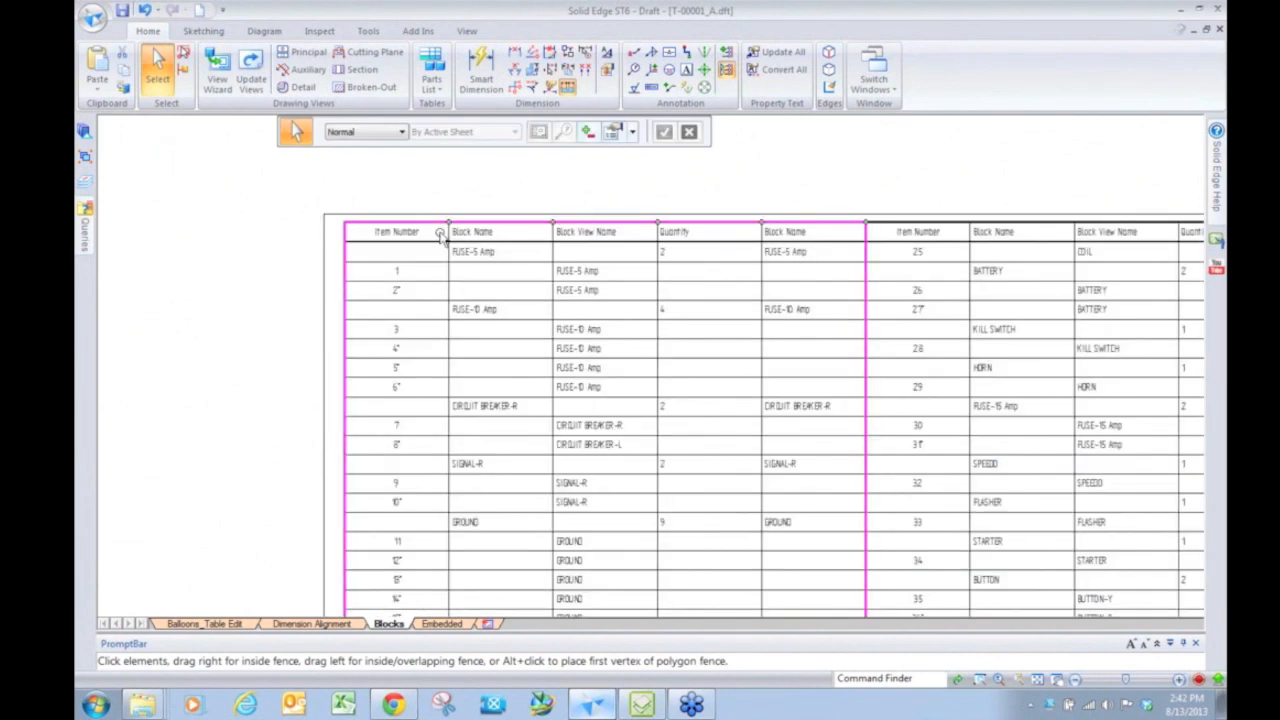
click(440, 234)
scroll(440, 234, up, 4)
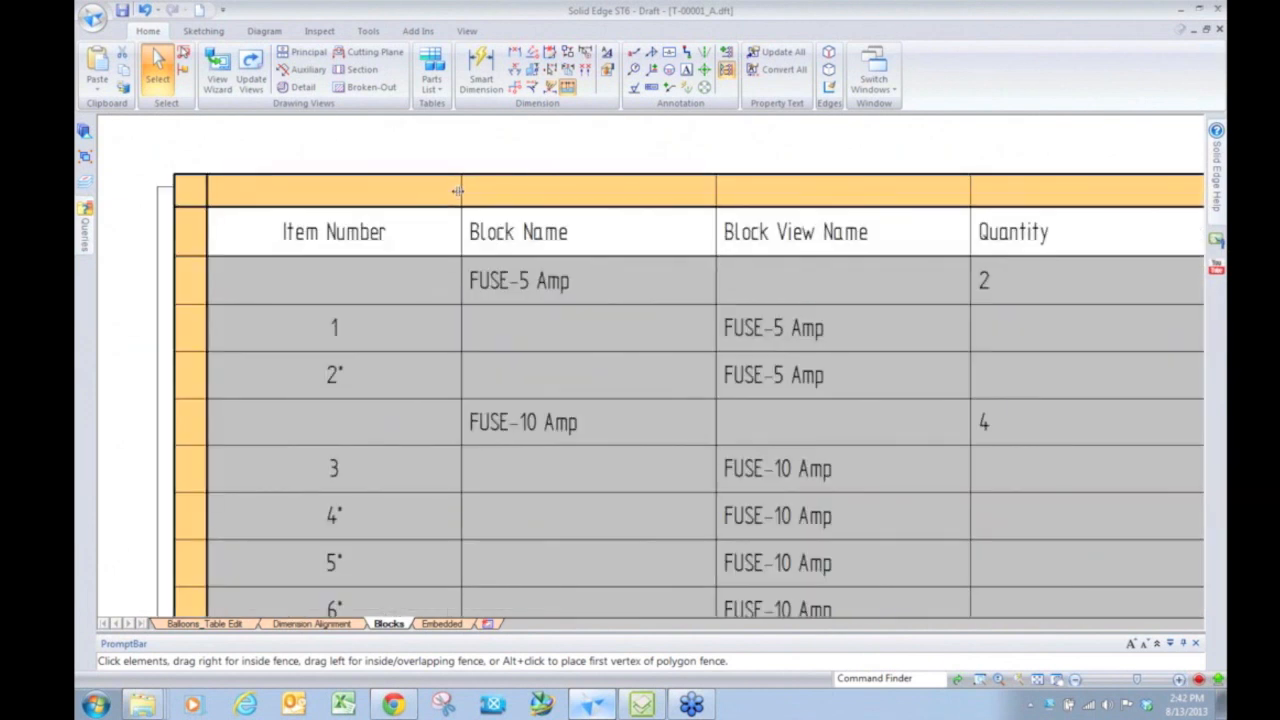
drag(375, 188, 337, 188)
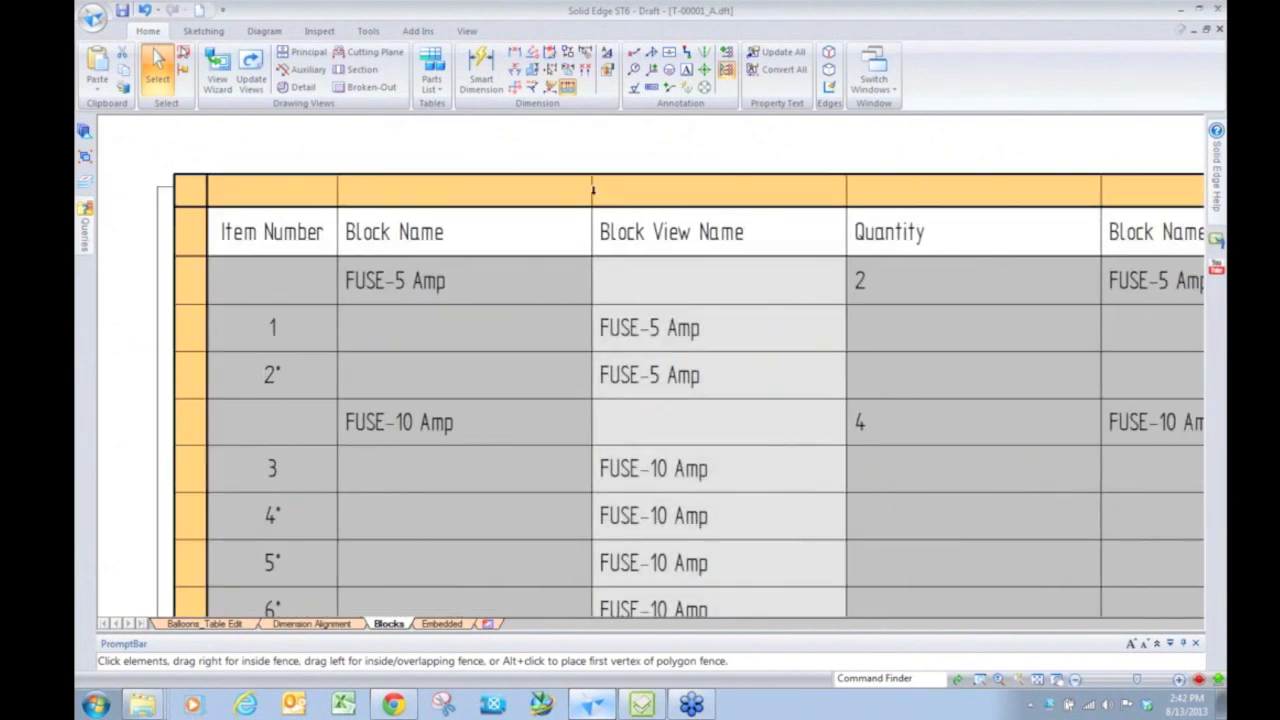
drag(590, 190, 517, 190)
click(287, 322)
click(297, 374)
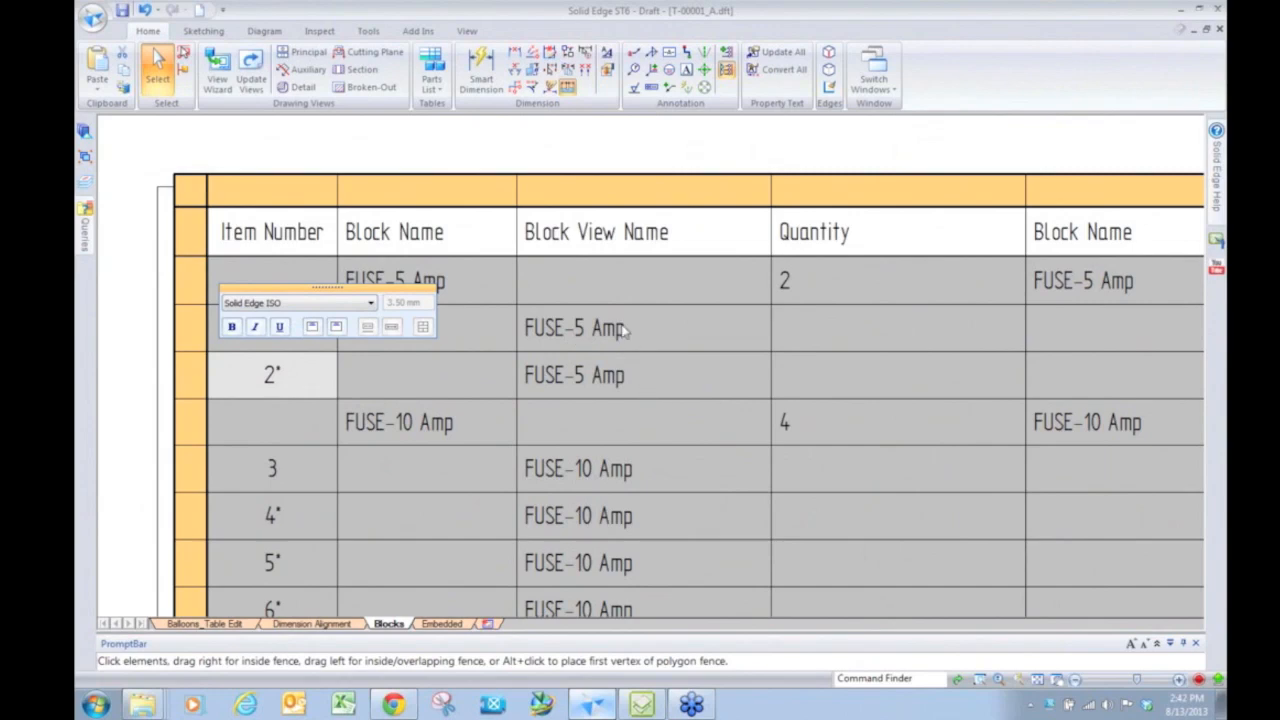
Step: Finish editing the table and move its second page directly against the right edge of the first page
scroll(600, 396, down, 5)
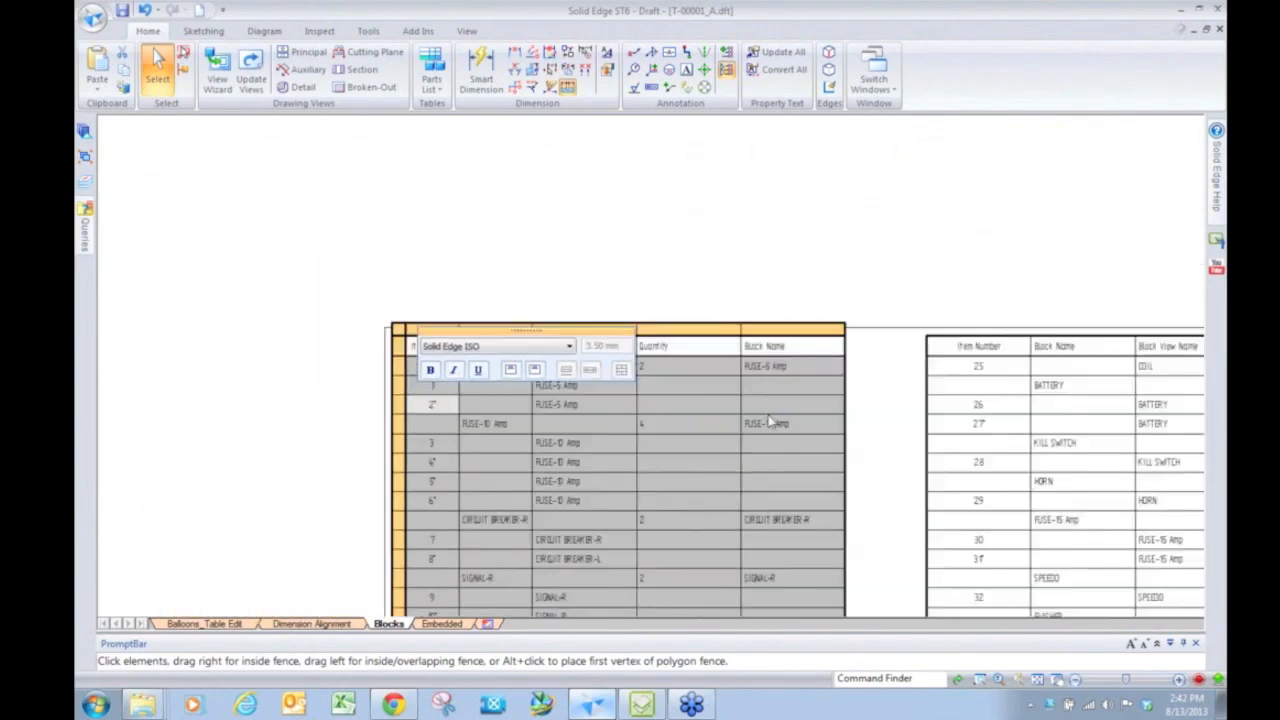
scroll(513, 486, down, 2)
click(680, 274)
scroll(677, 292, down, 1)
middle_drag(733, 464, 680, 372)
scroll(680, 375, up, 2)
drag(749, 246, 697, 240)
click(900, 320)
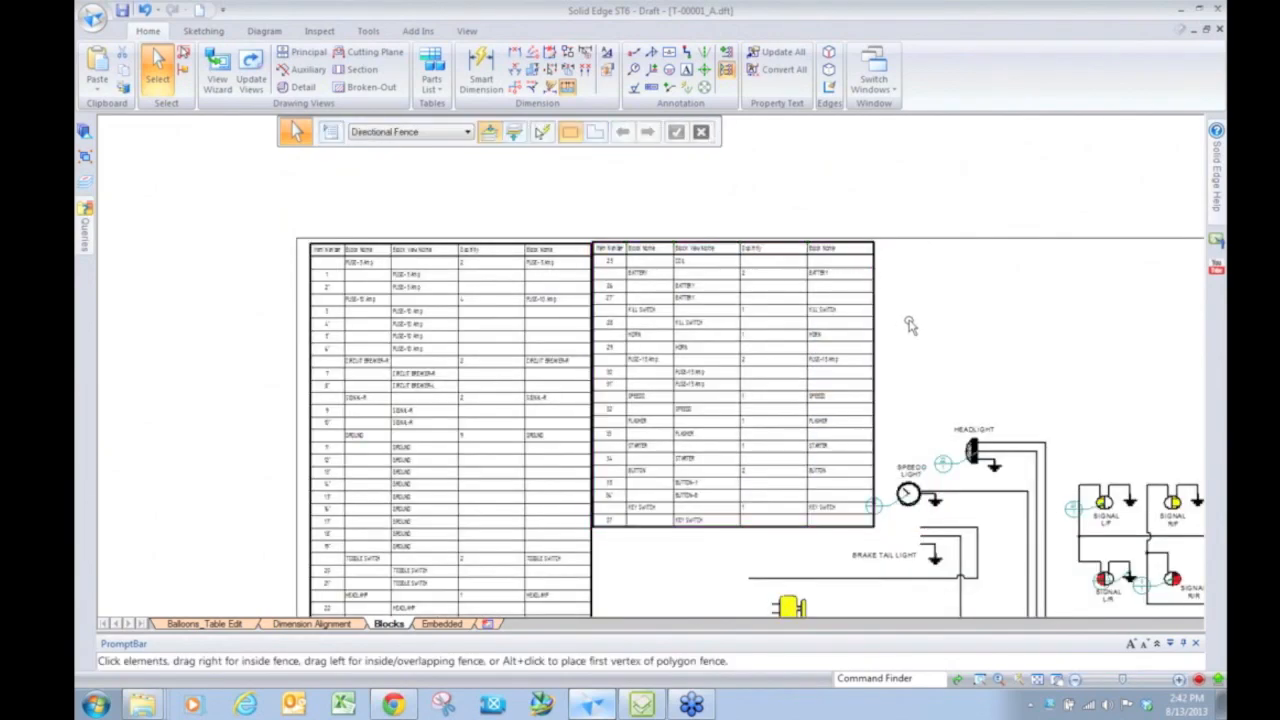
Step: Reposition the key switch's balloon slightly higher, beside the switch in the wiring schematic
scroll(912, 325, down, 1)
scroll(437, 291, down, 2)
scroll(783, 447, up, 4)
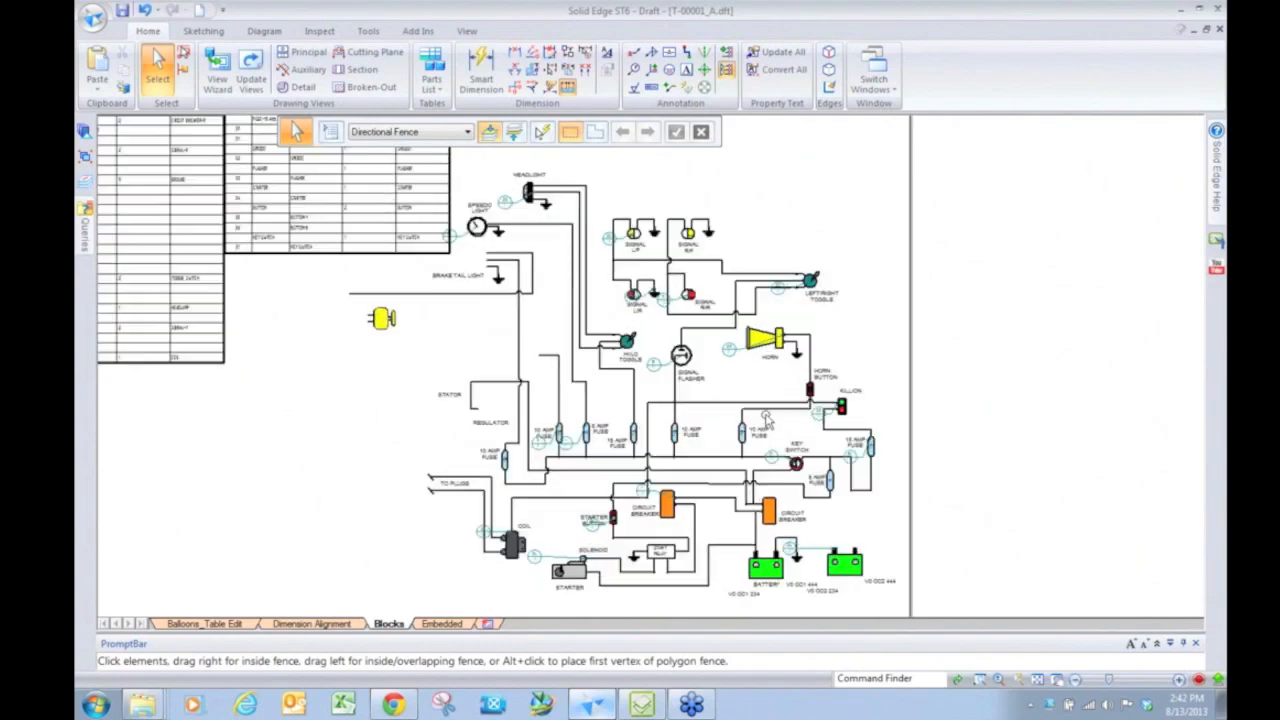
scroll(783, 447, up, 2)
drag(776, 467, 770, 452)
click(793, 419)
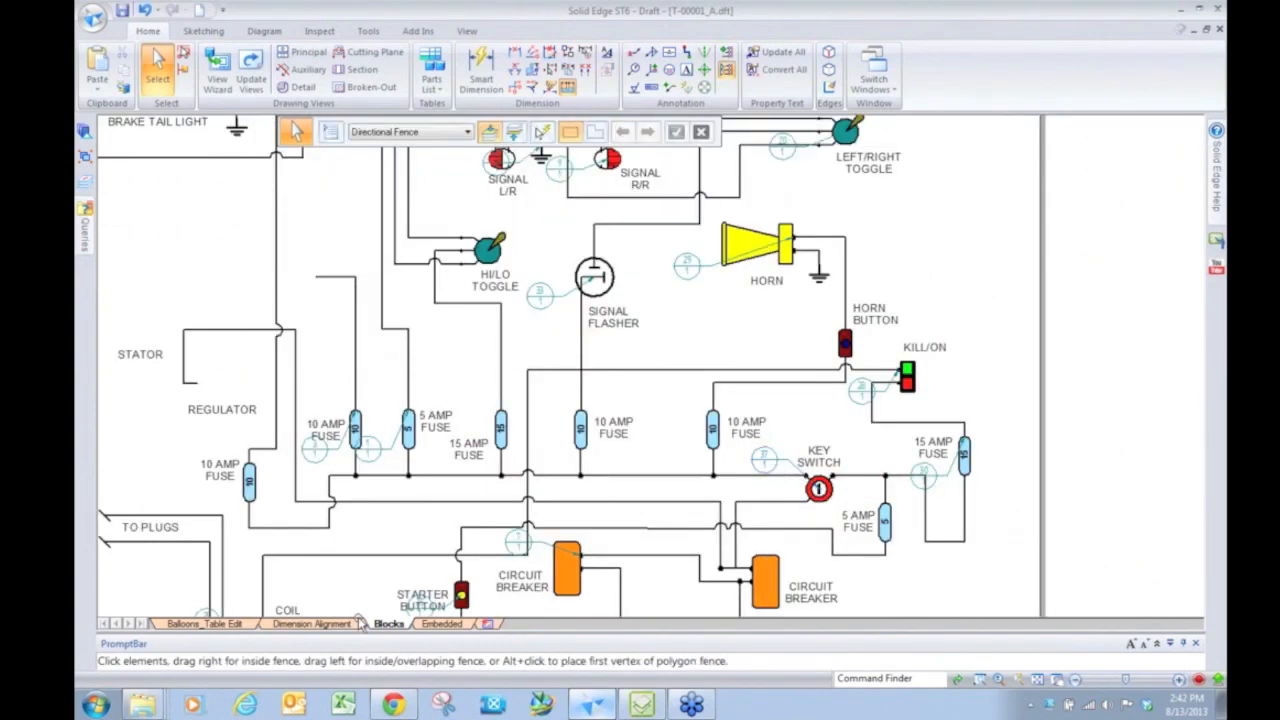
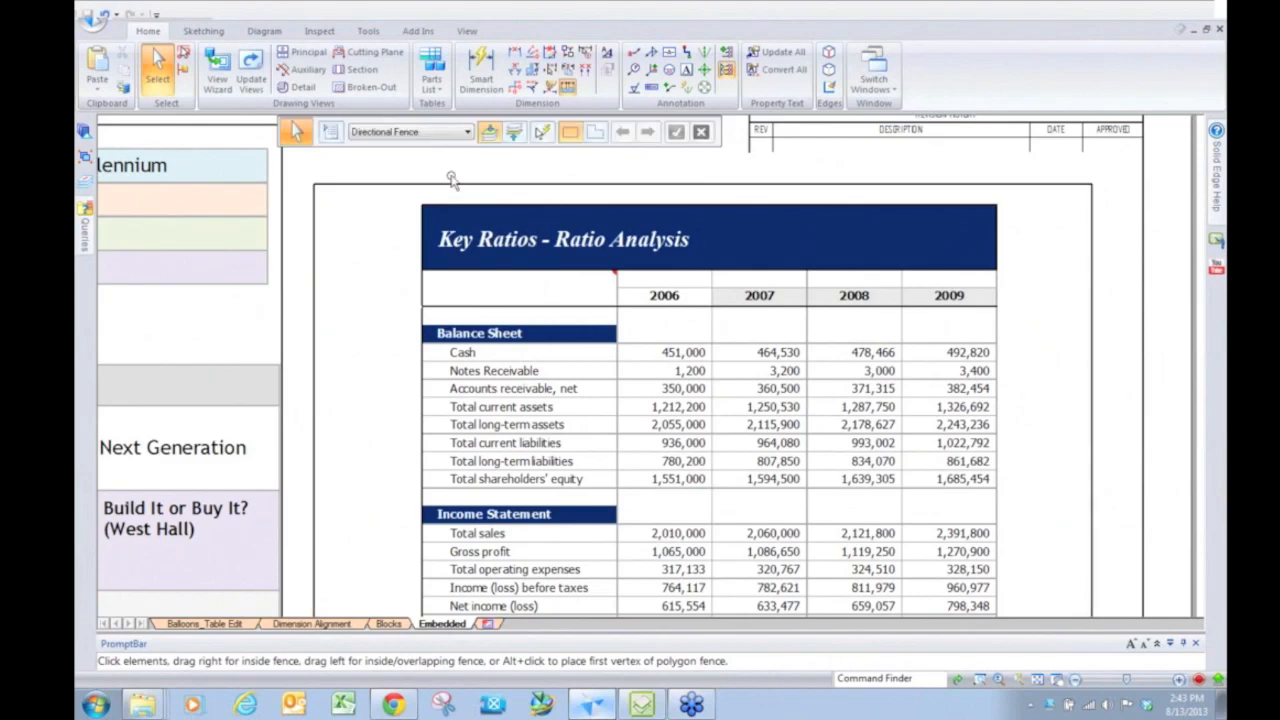
Step: Examine the Conference Agenda document and the Key Ratios spreadsheet embedded on the Embedded sheet
scroll(451, 178, down, 1)
scroll(597, 305, down, 3)
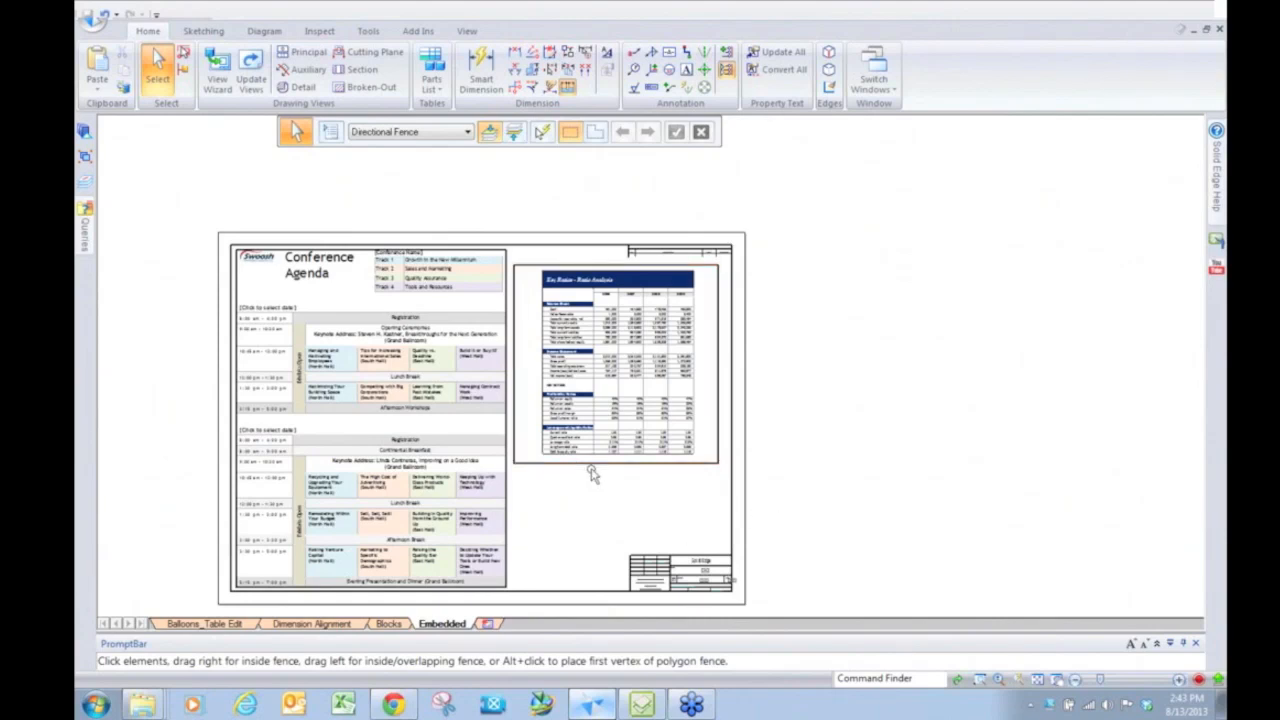
scroll(567, 473, up, 1)
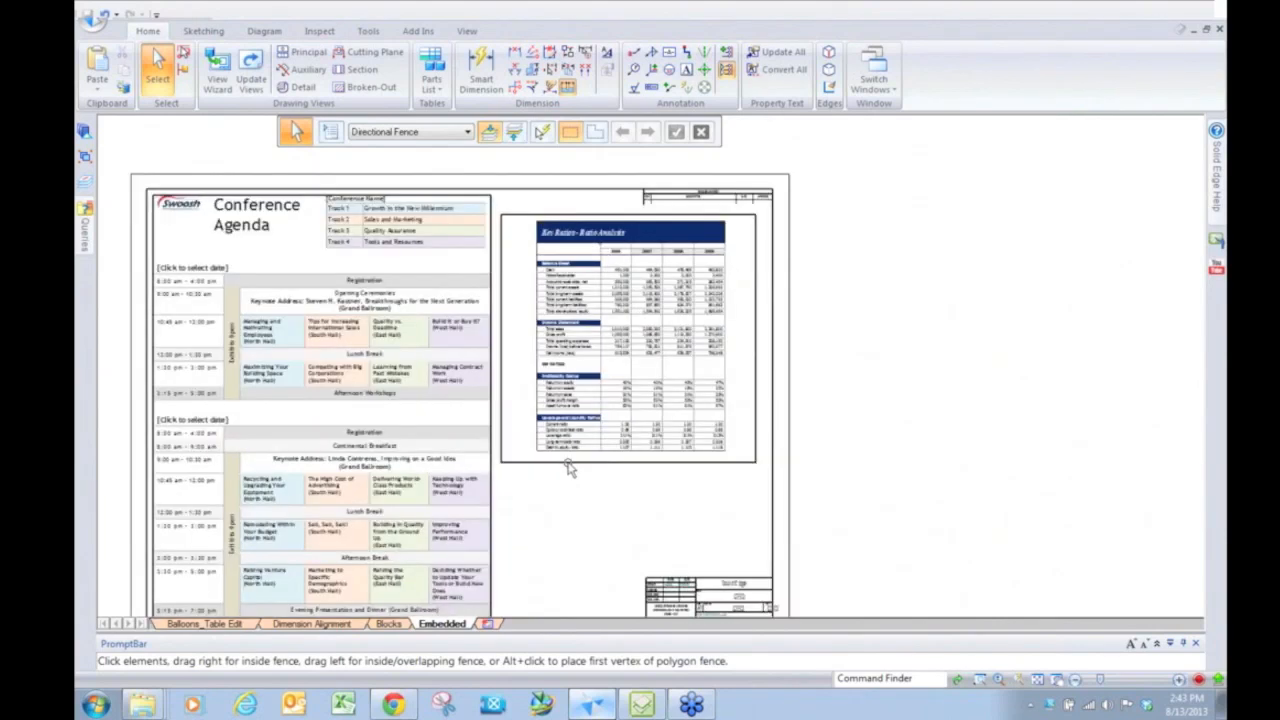
scroll(567, 468, up, 2)
scroll(697, 450, down, 1)
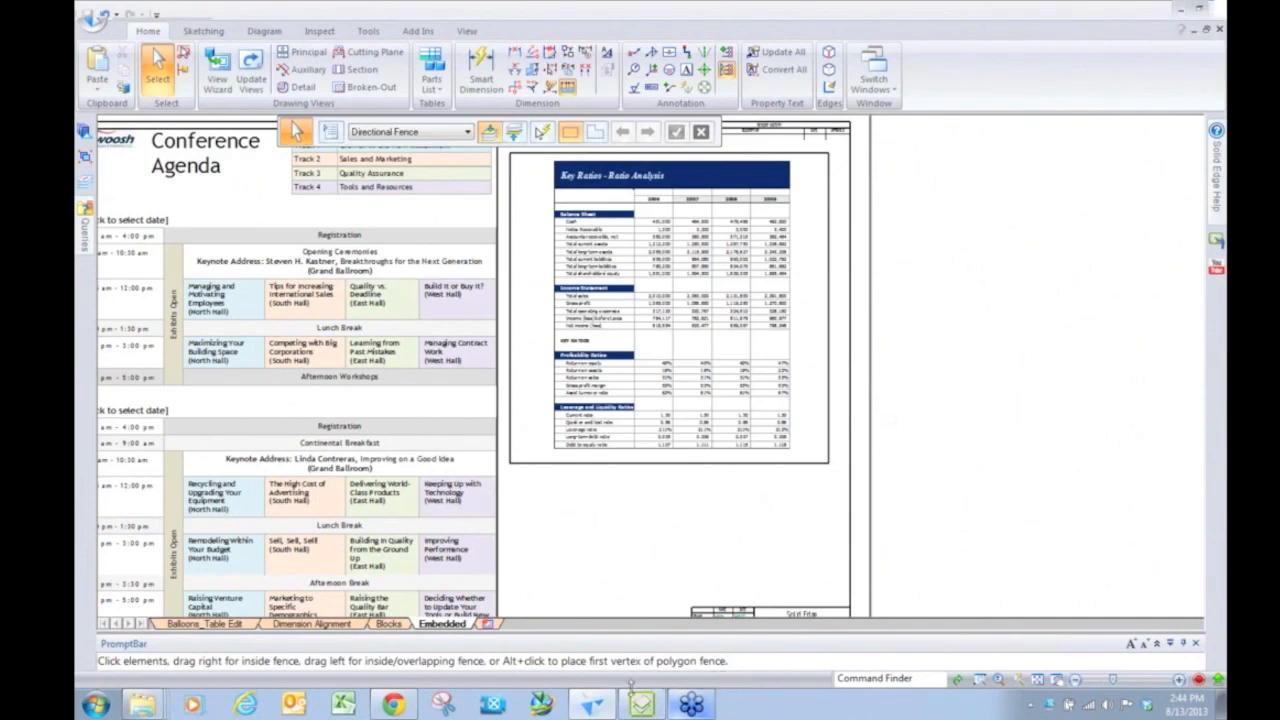
Step: Close the draft, the Asm4 assembly and the Dune Buggy Frame ST6 assembly without saving changes
click(1216, 28)
click(673, 420)
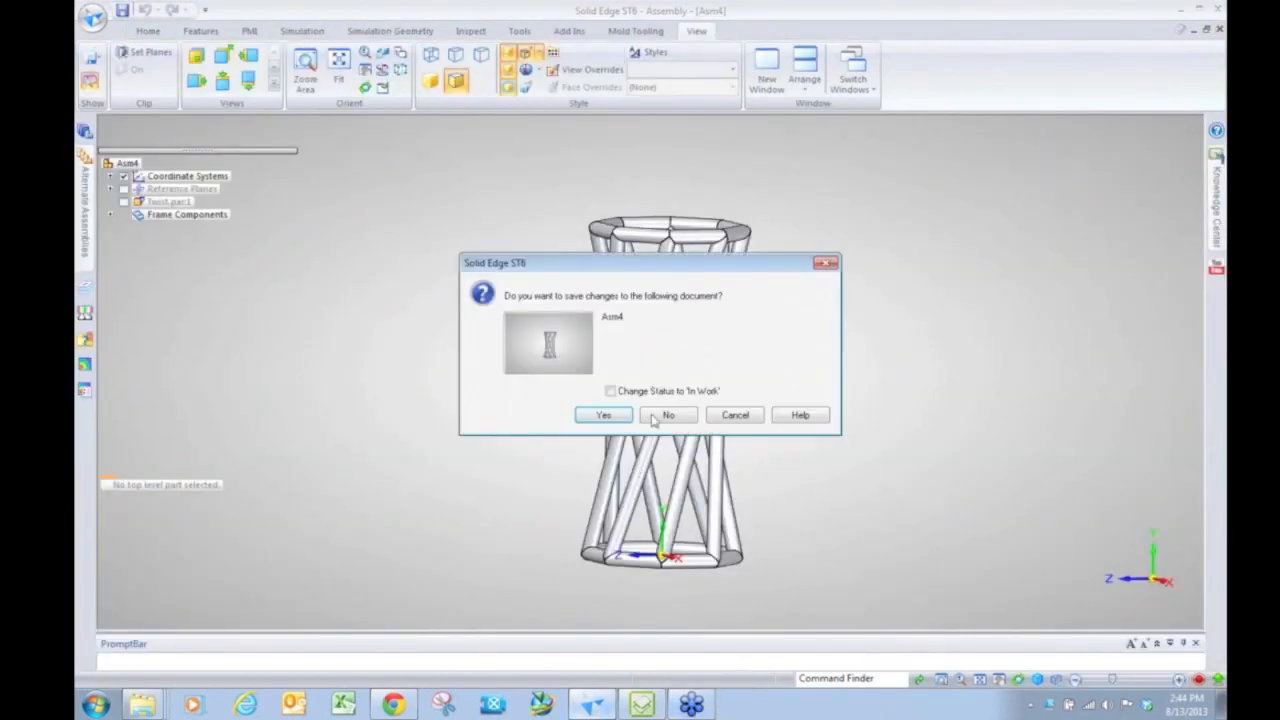
click(668, 415)
click(683, 384)
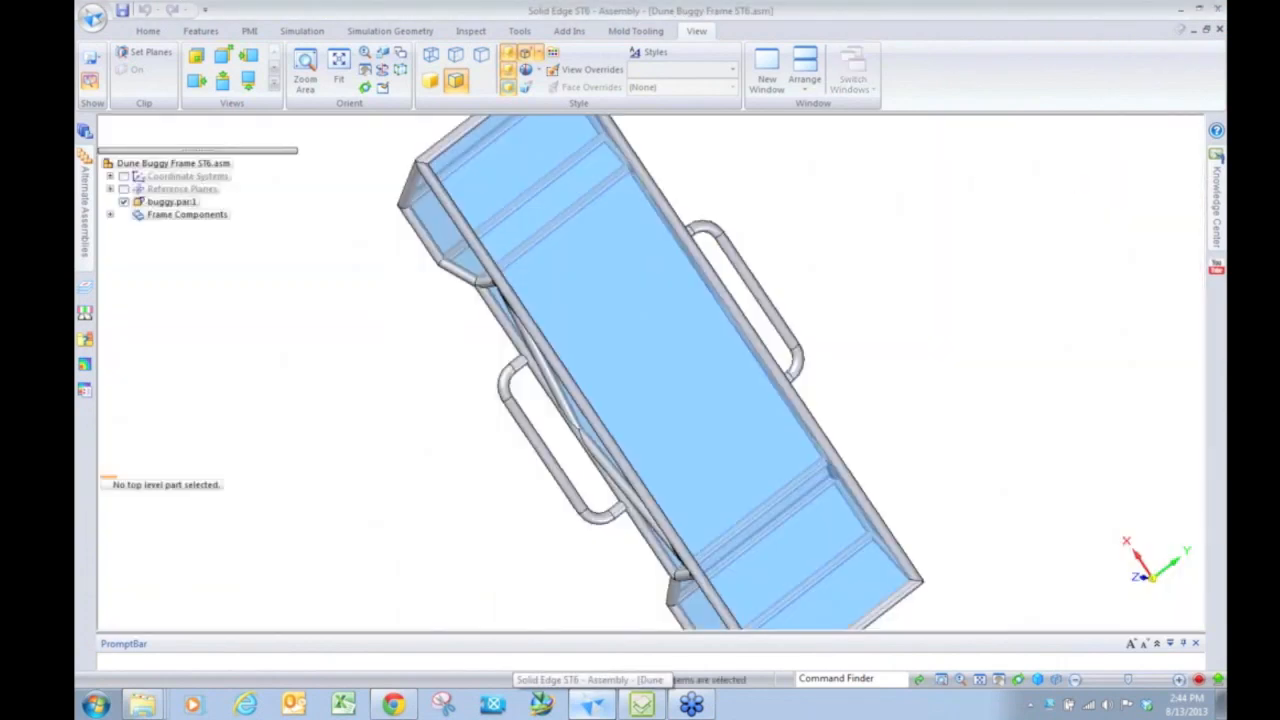
click(1220, 30)
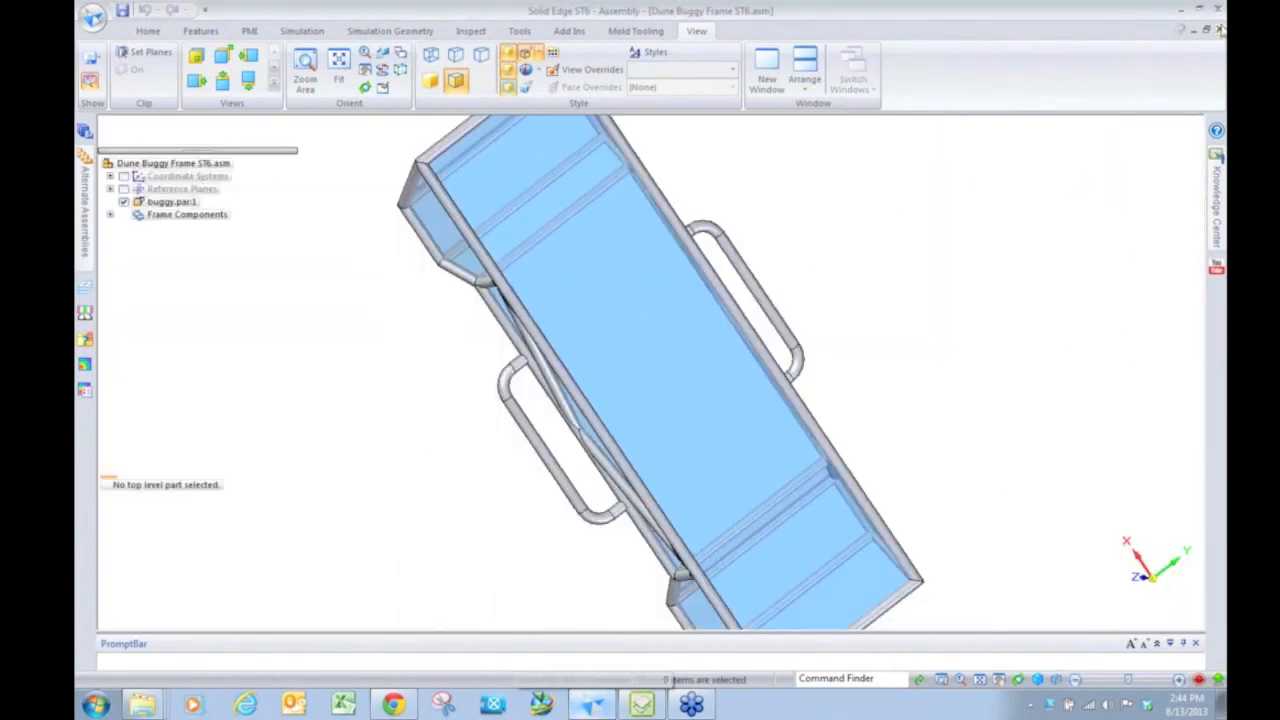
Step: Finish closing the Dune Buggy Frame ST6 assembly, declining to save its display settings as the default configuration
click(668, 415)
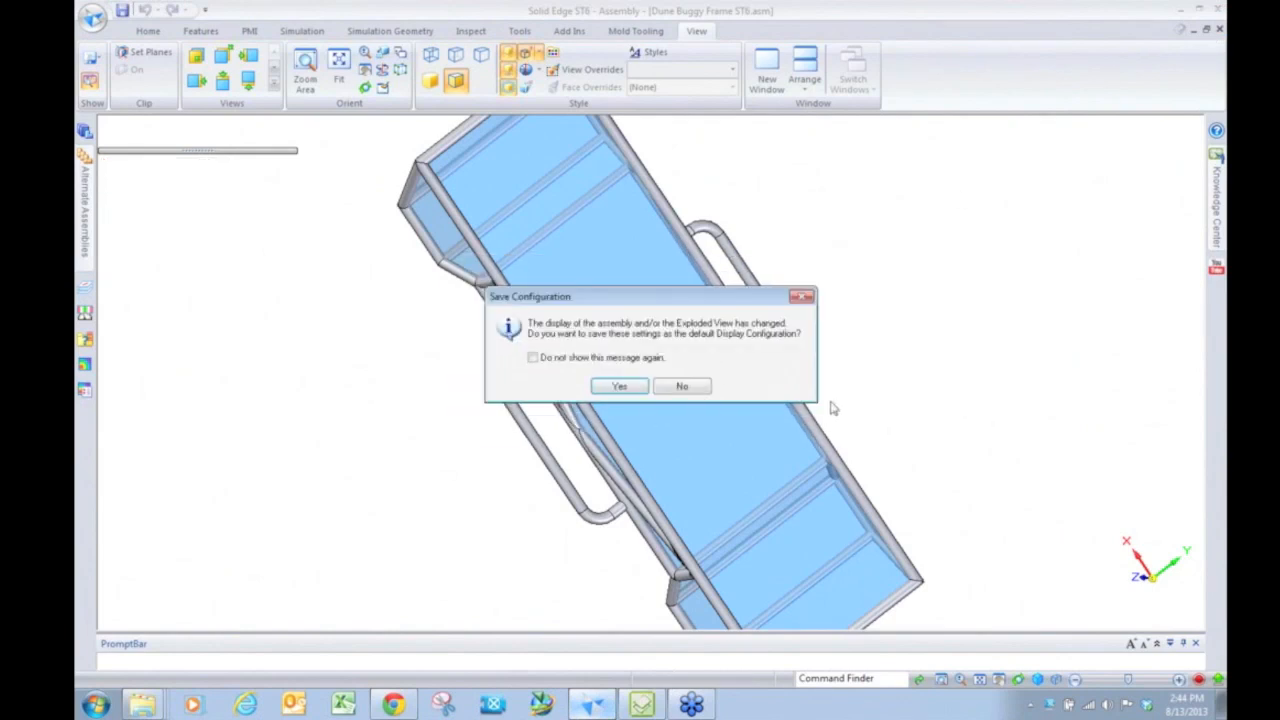
click(684, 386)
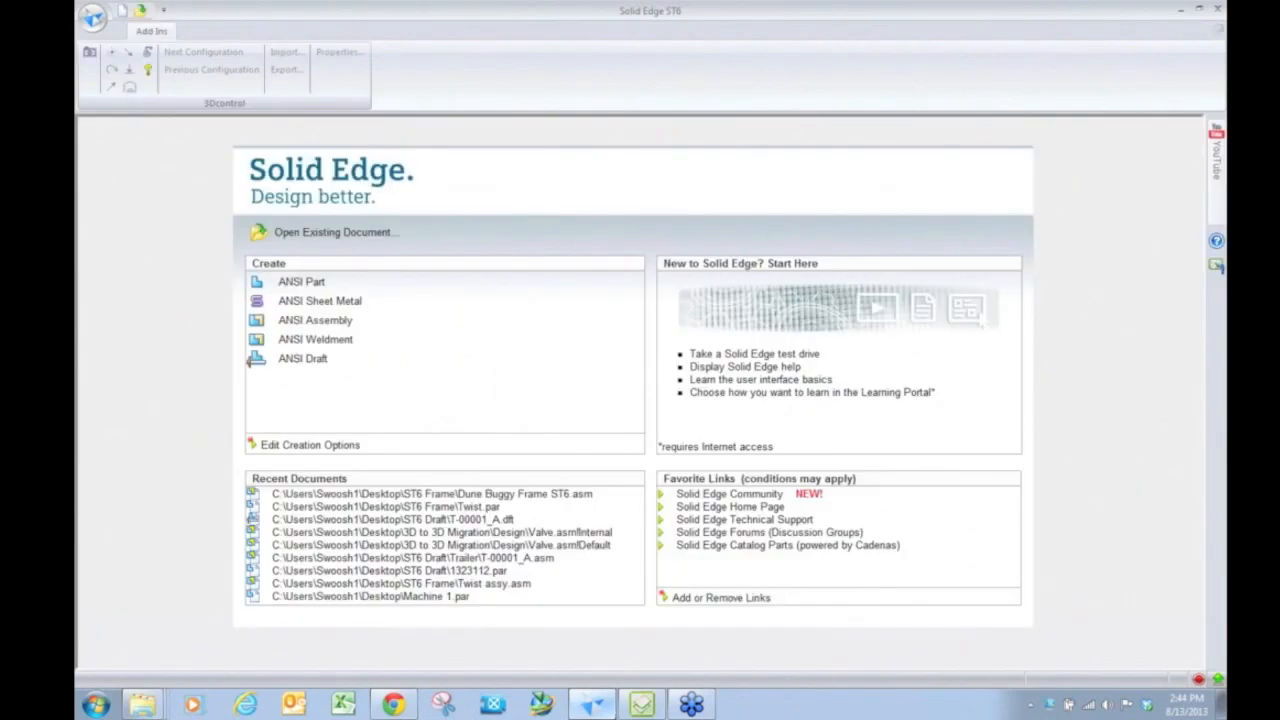
Step: Switch to the SolidWorks Data Migration wizard and check which data migration tools are installed with Solid Edge ST6
click(642, 704)
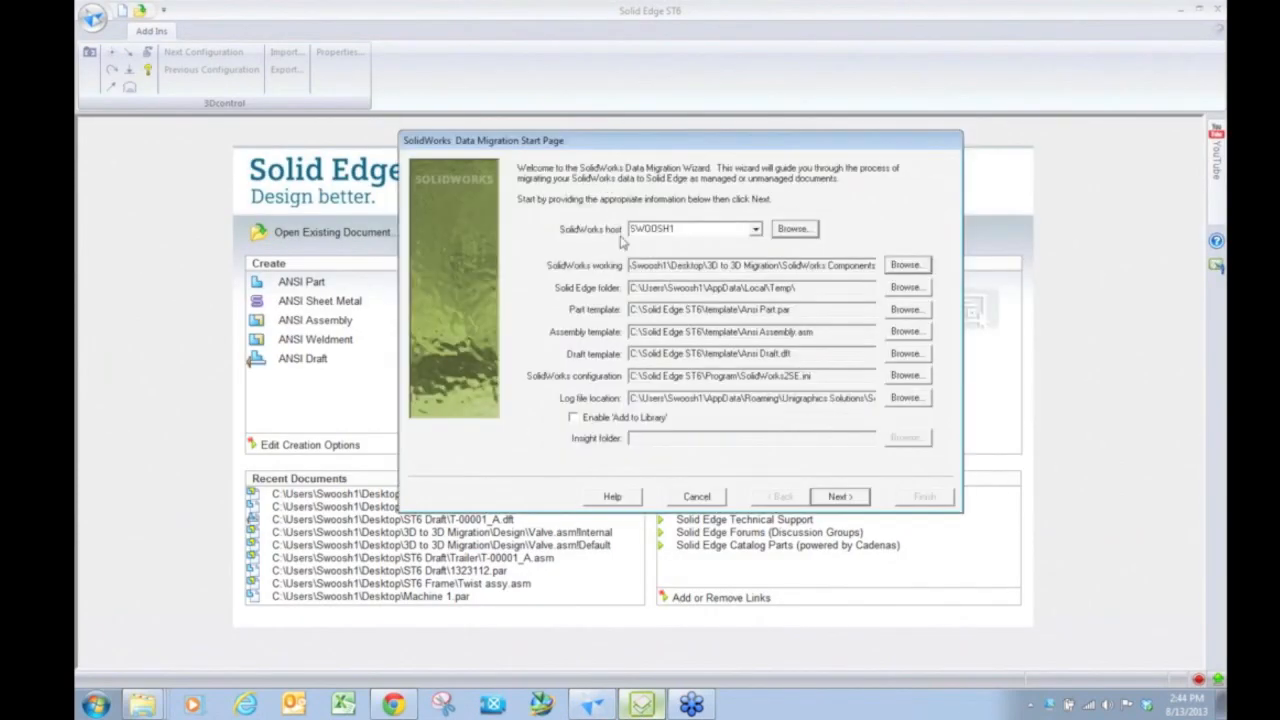
double_click(721, 229)
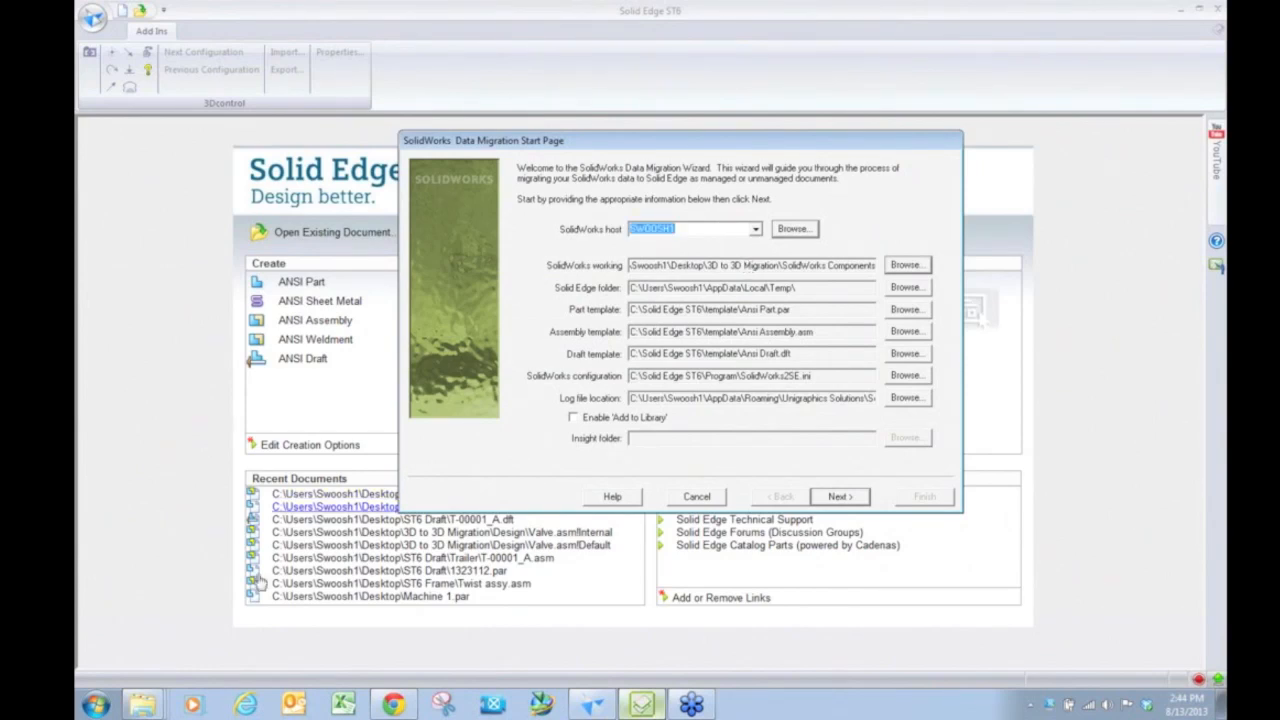
click(92, 705)
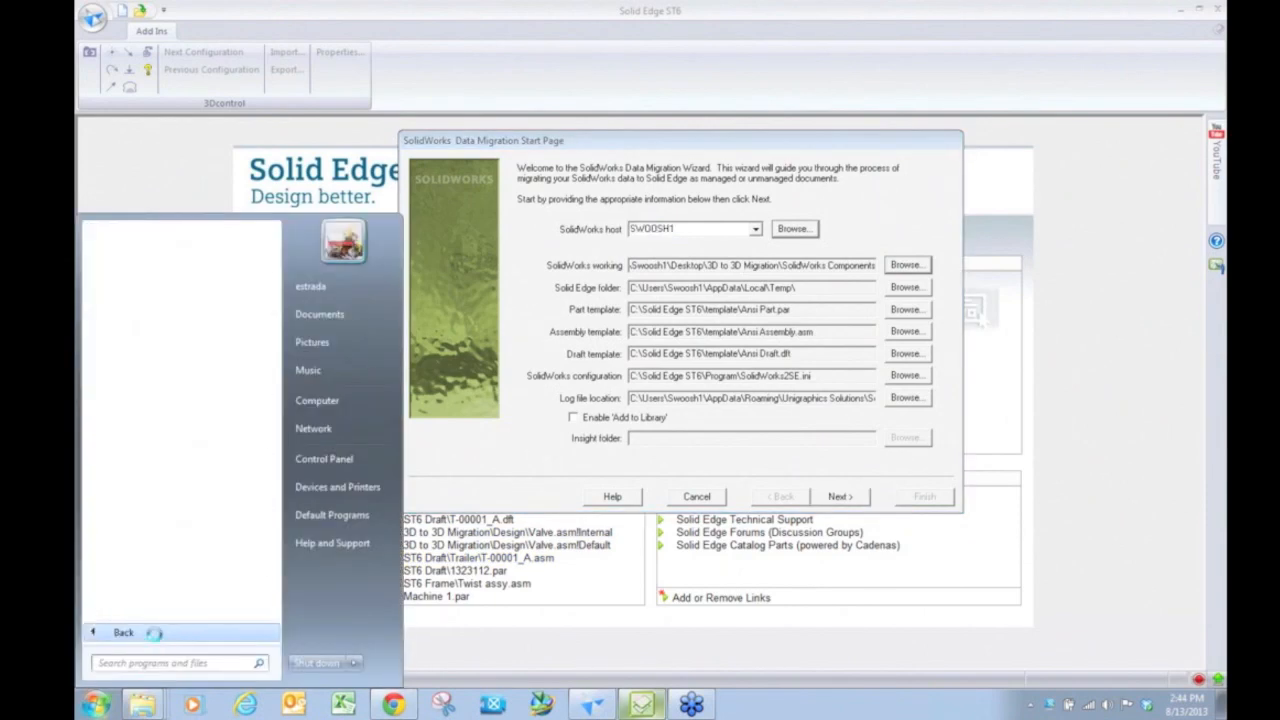
click(140, 488)
scroll(165, 503, down, 2)
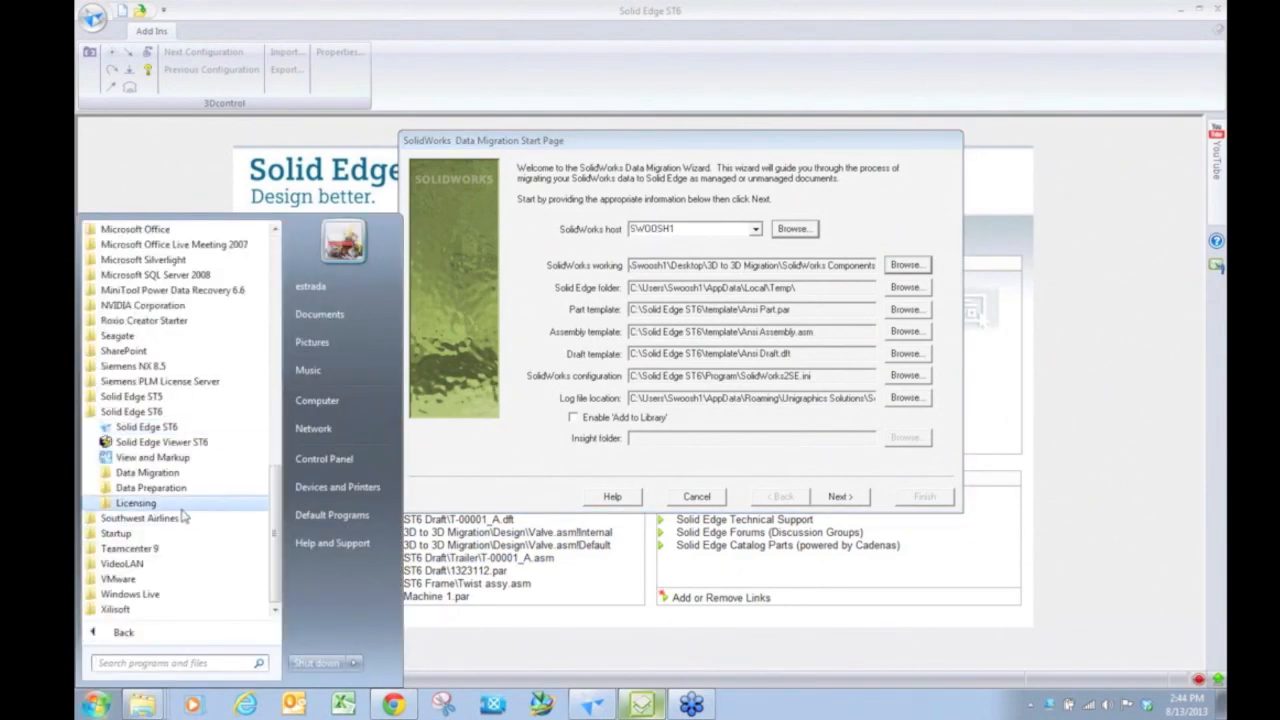
click(150, 472)
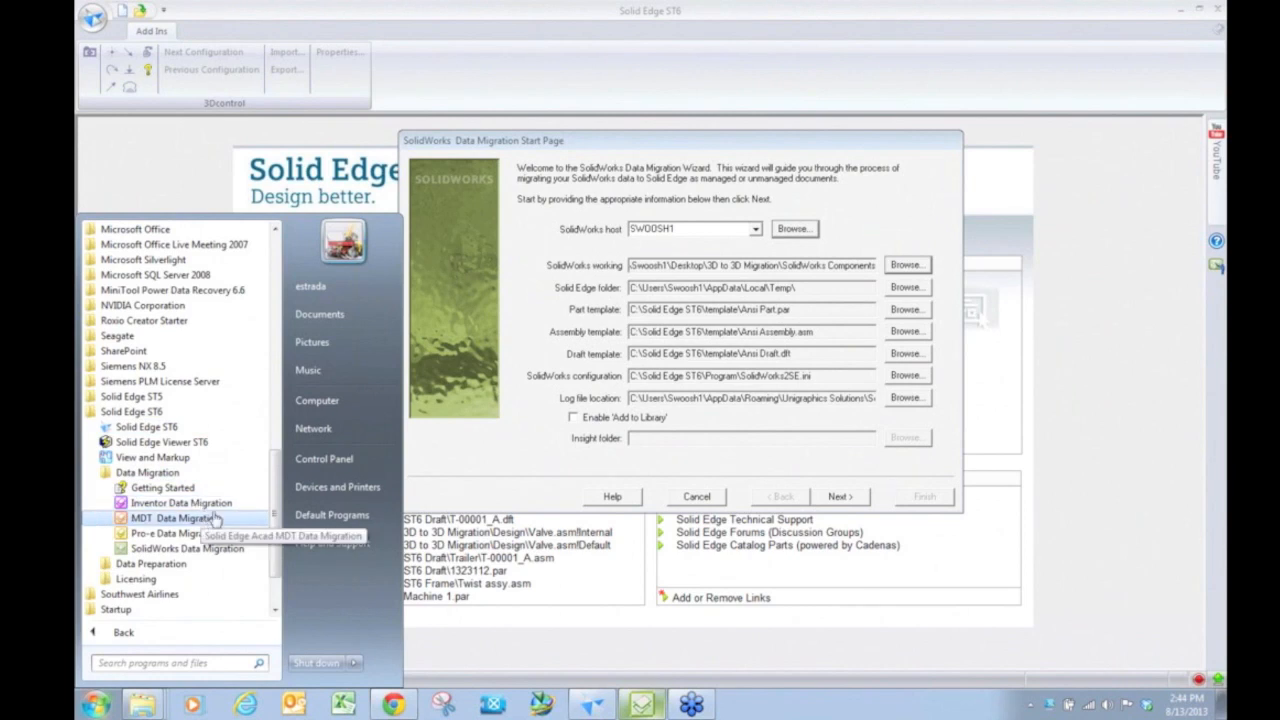
click(622, 140)
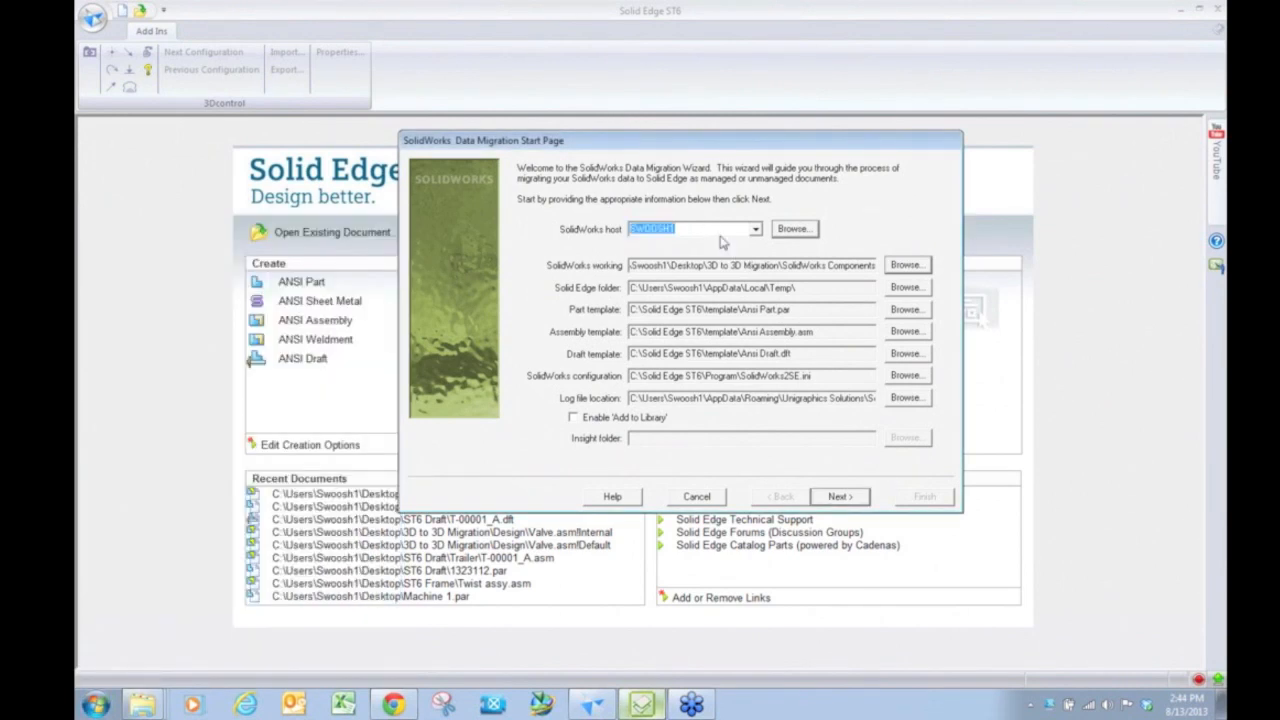
Step: Advance the migration wizard from the SolidWorks working folder through file selection to the save page, keeping all listed parts and assemblies for migration
drag(765, 265, 908, 266)
click(837, 497)
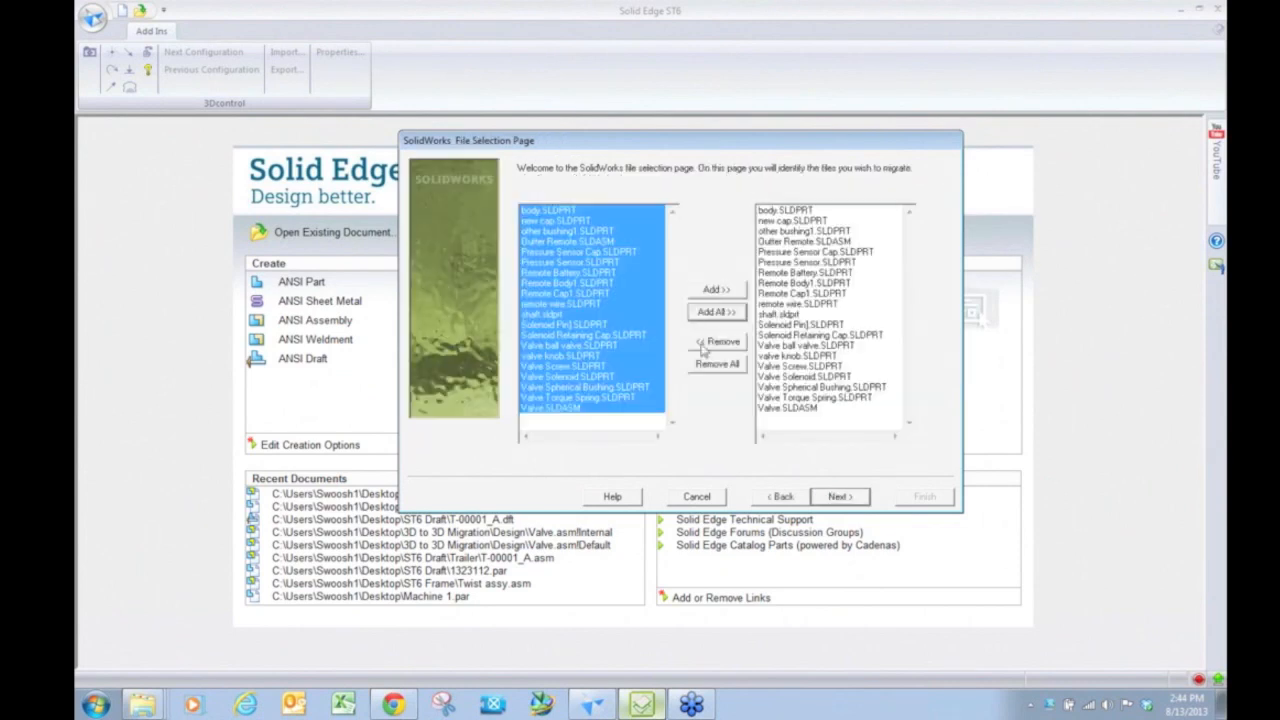
click(604, 315)
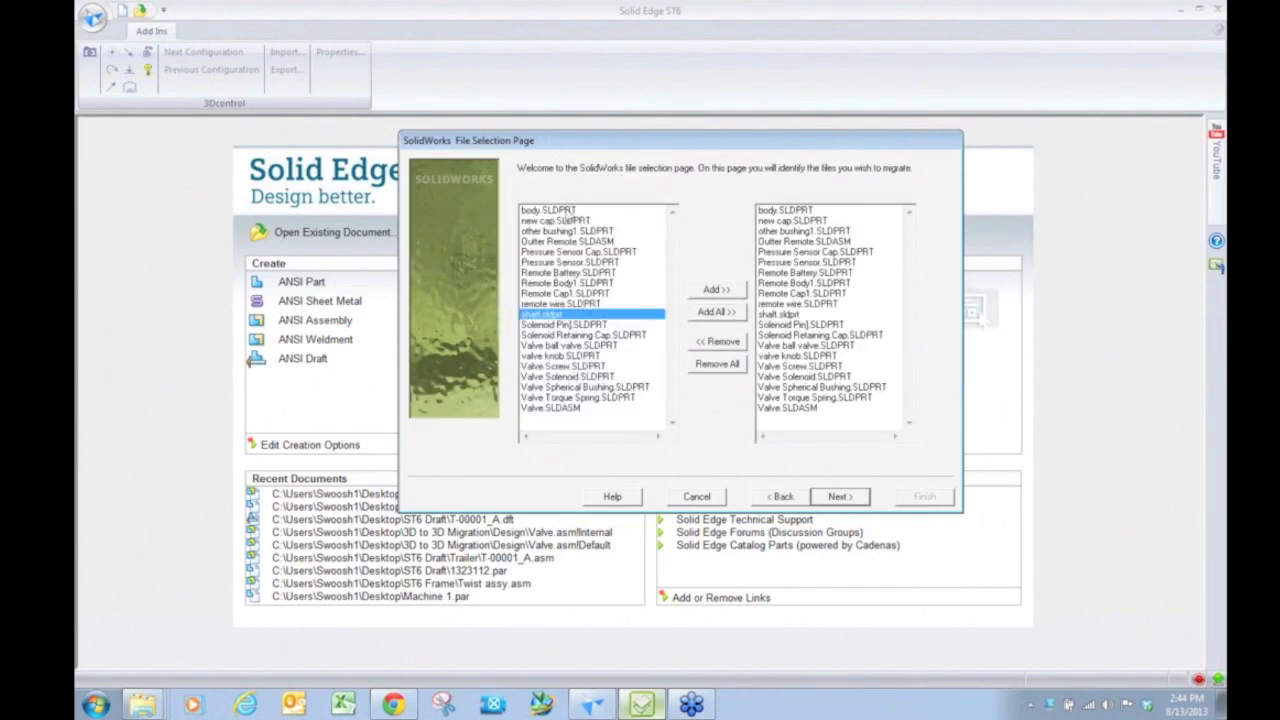
click(563, 210)
click(577, 408)
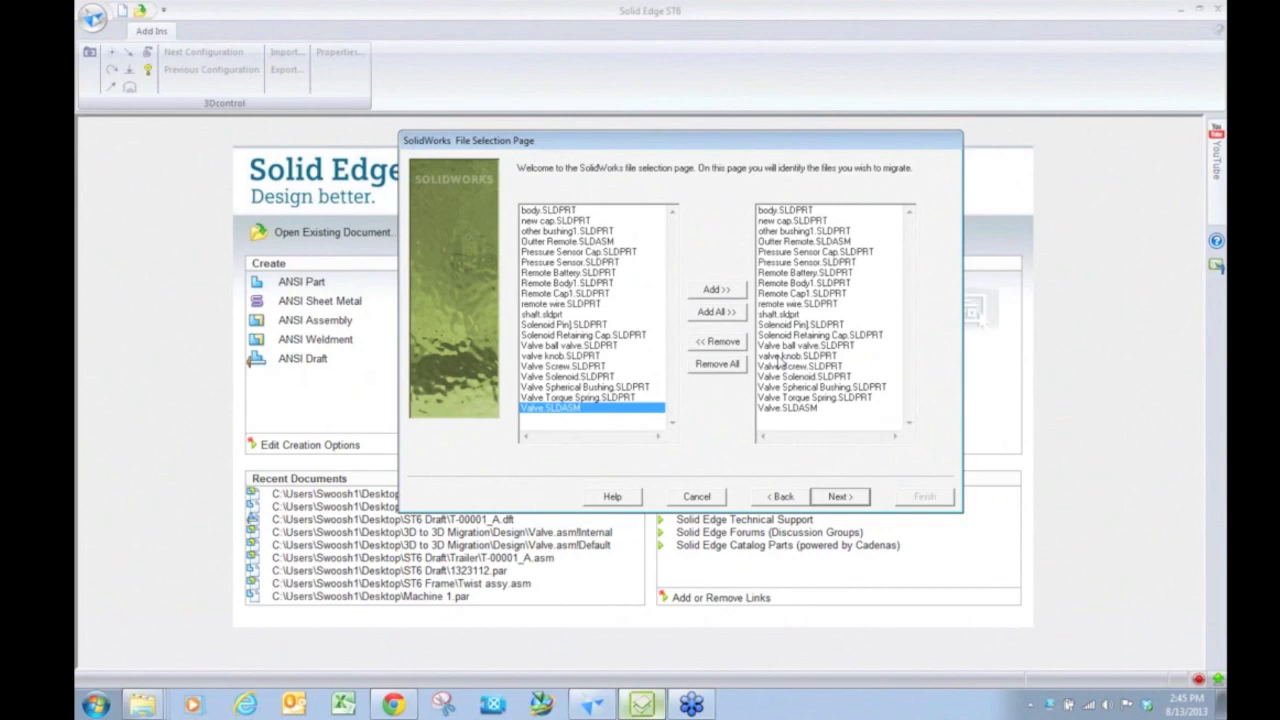
click(836, 499)
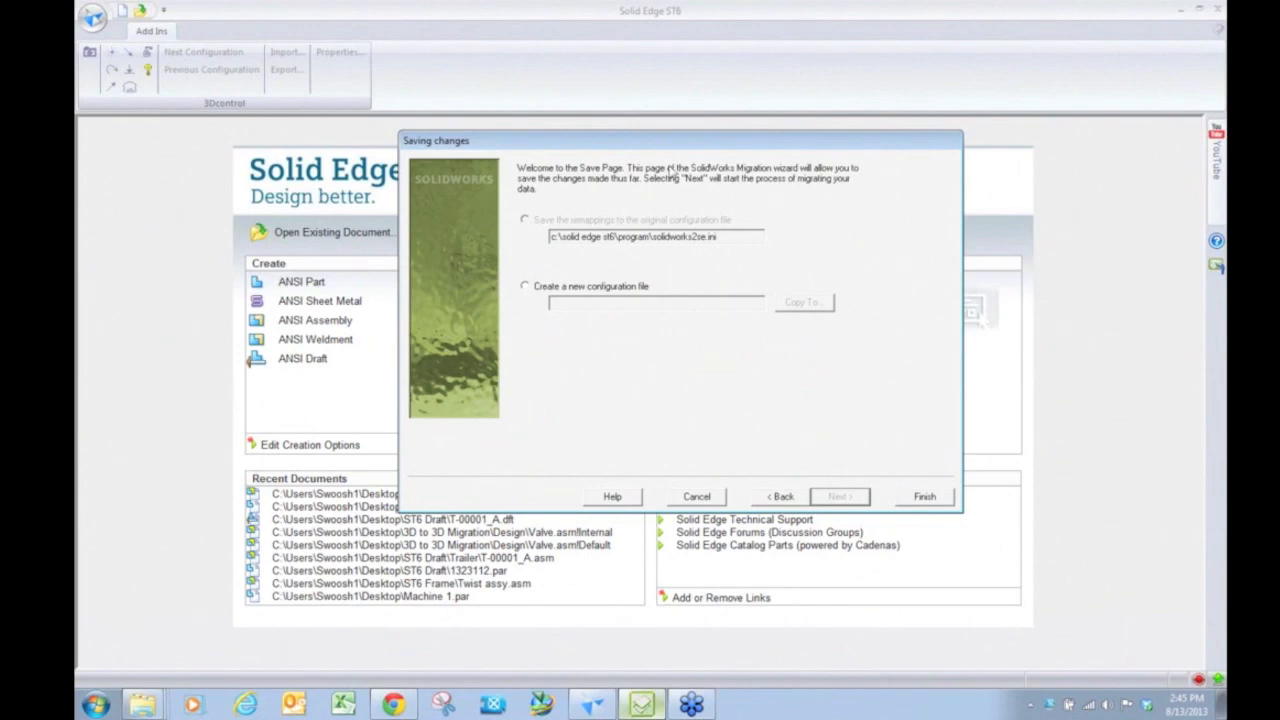
Step: Return to the Solid Edge start page and open the migrated Valve.asm from the Design folder
click(786, 22)
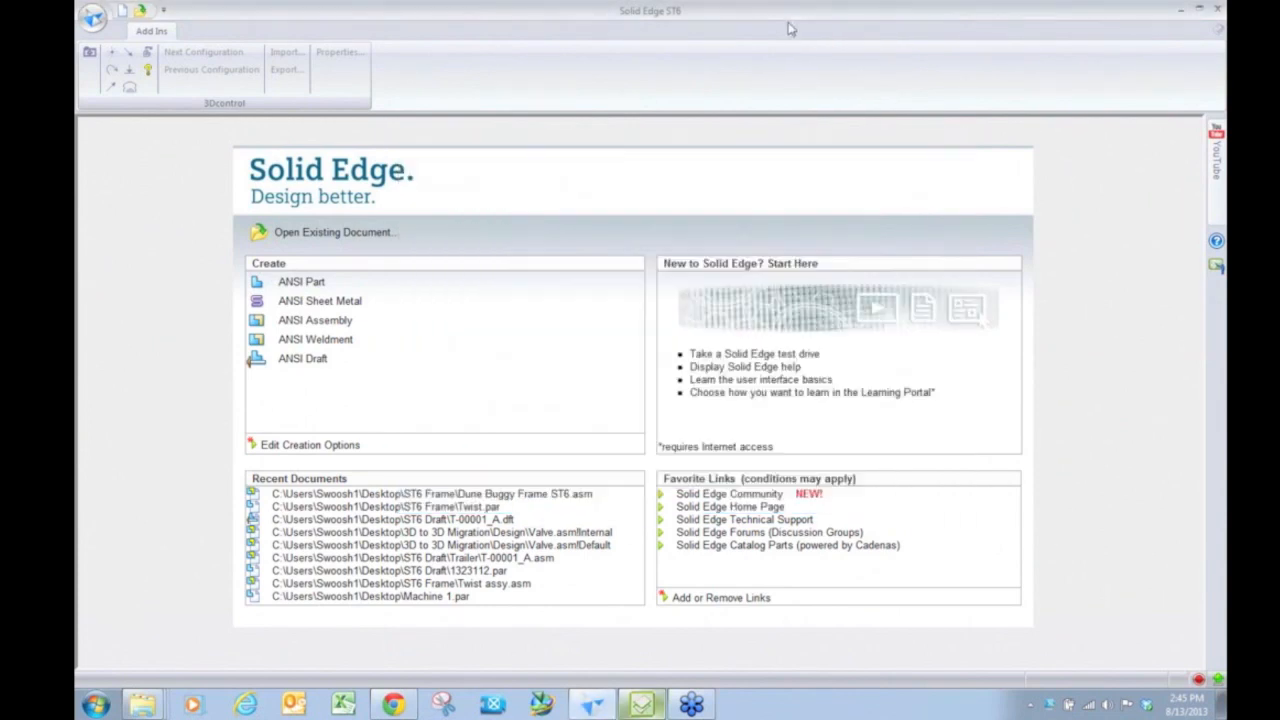
click(92, 17)
click(581, 272)
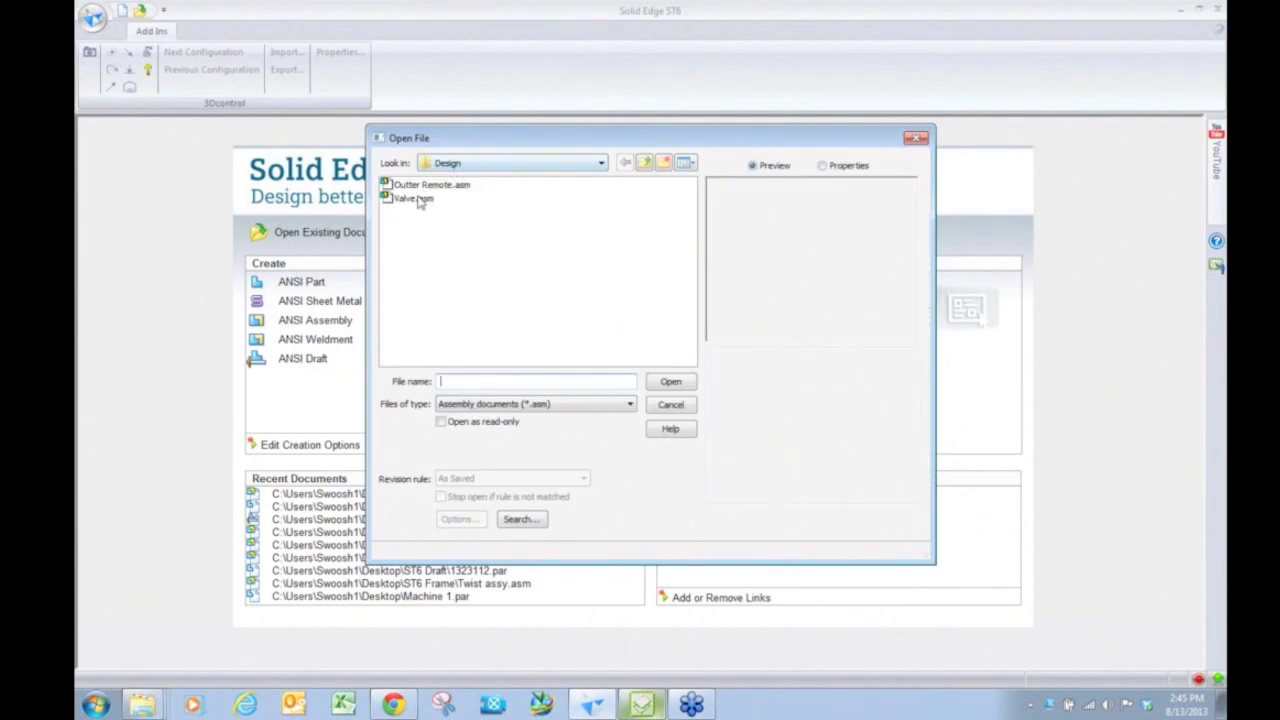
click(416, 198)
click(419, 199)
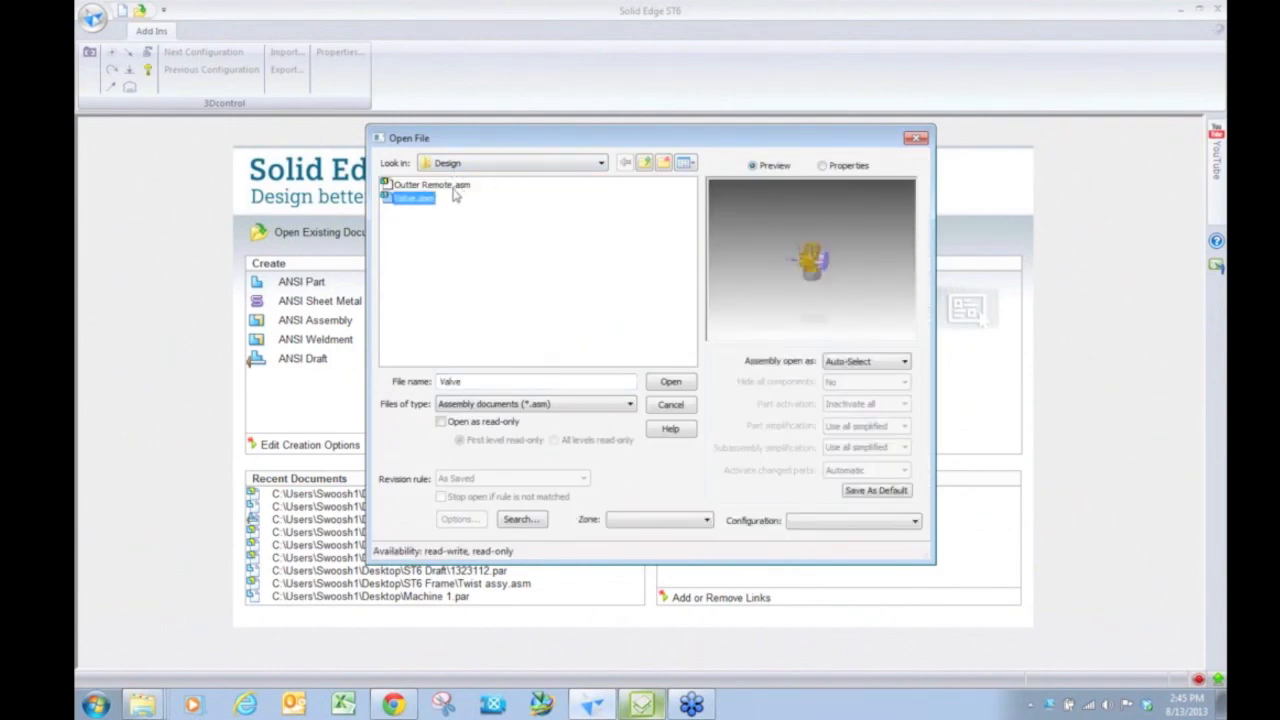
click(678, 386)
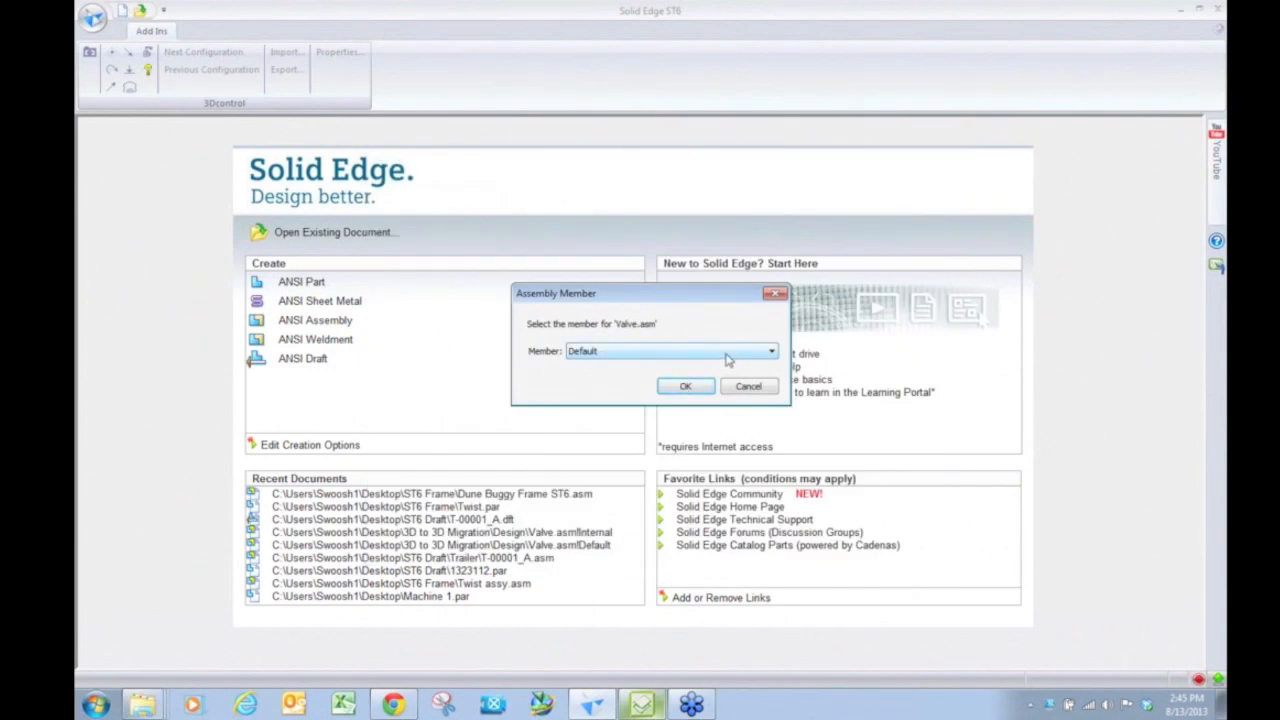
Step: Choose Internal as the assembly member of Valve.asm and load it
click(727, 352)
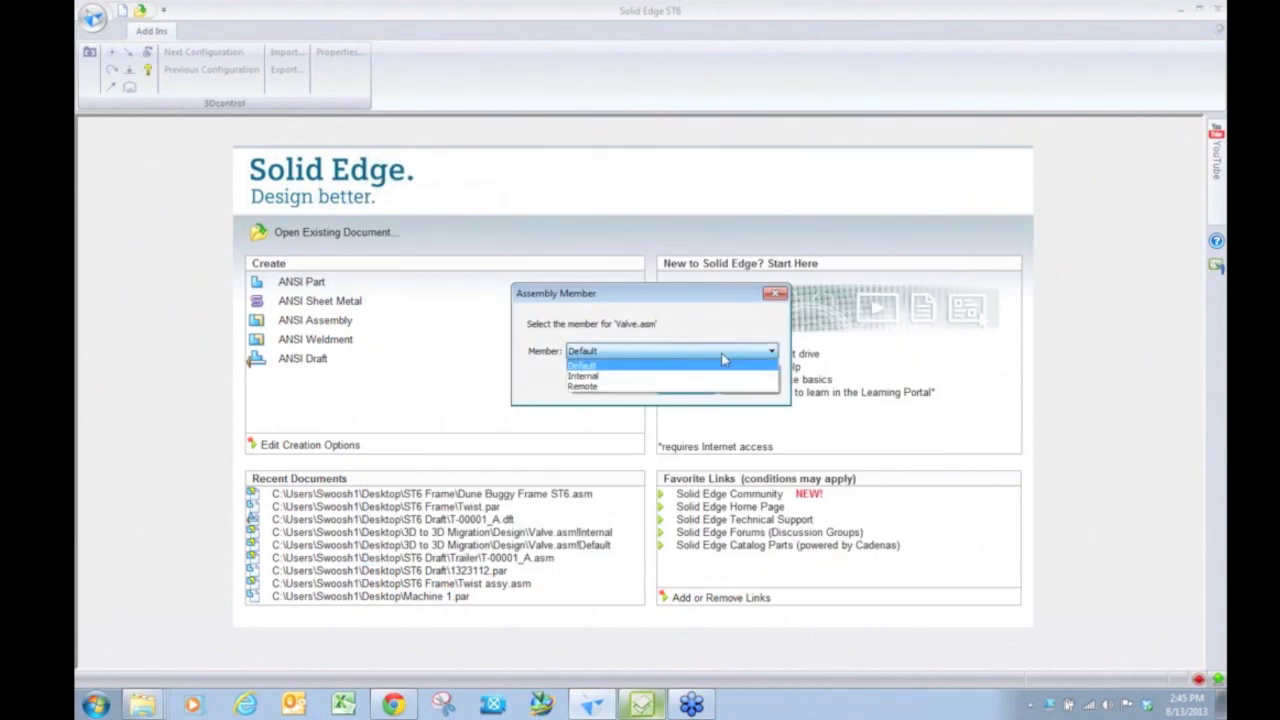
click(715, 376)
click(670, 352)
click(668, 376)
click(695, 386)
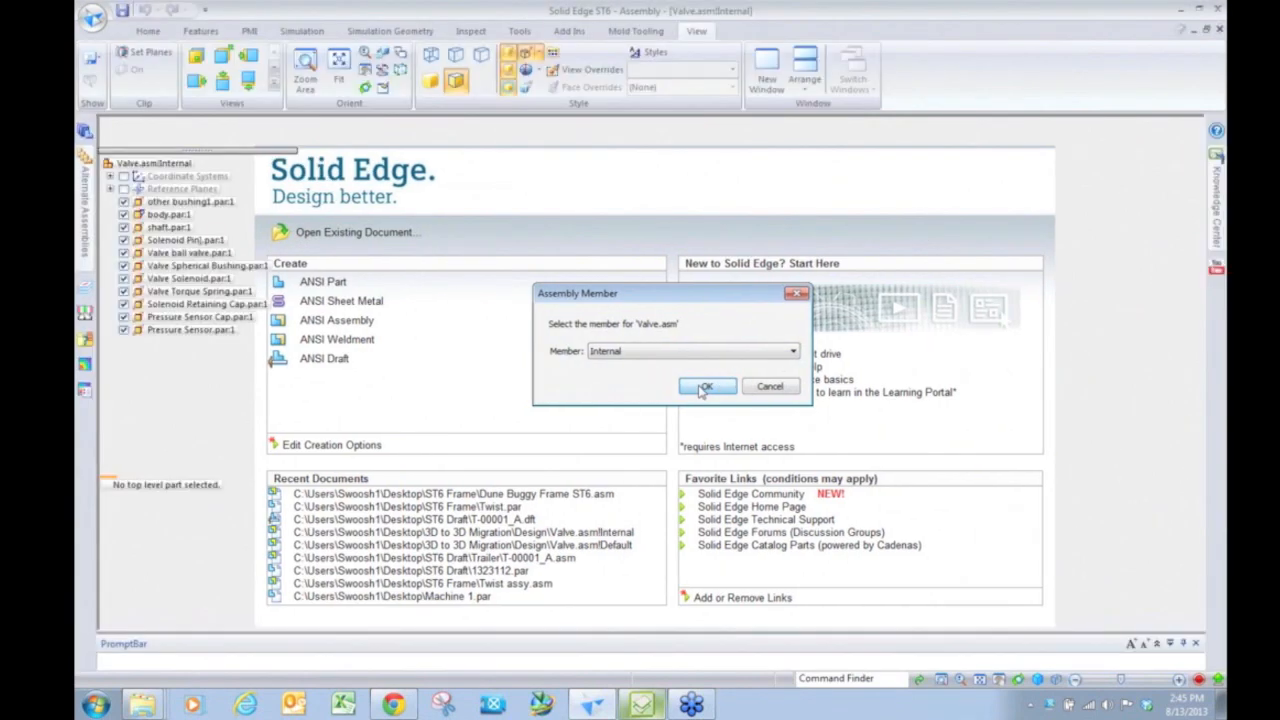
click(705, 387)
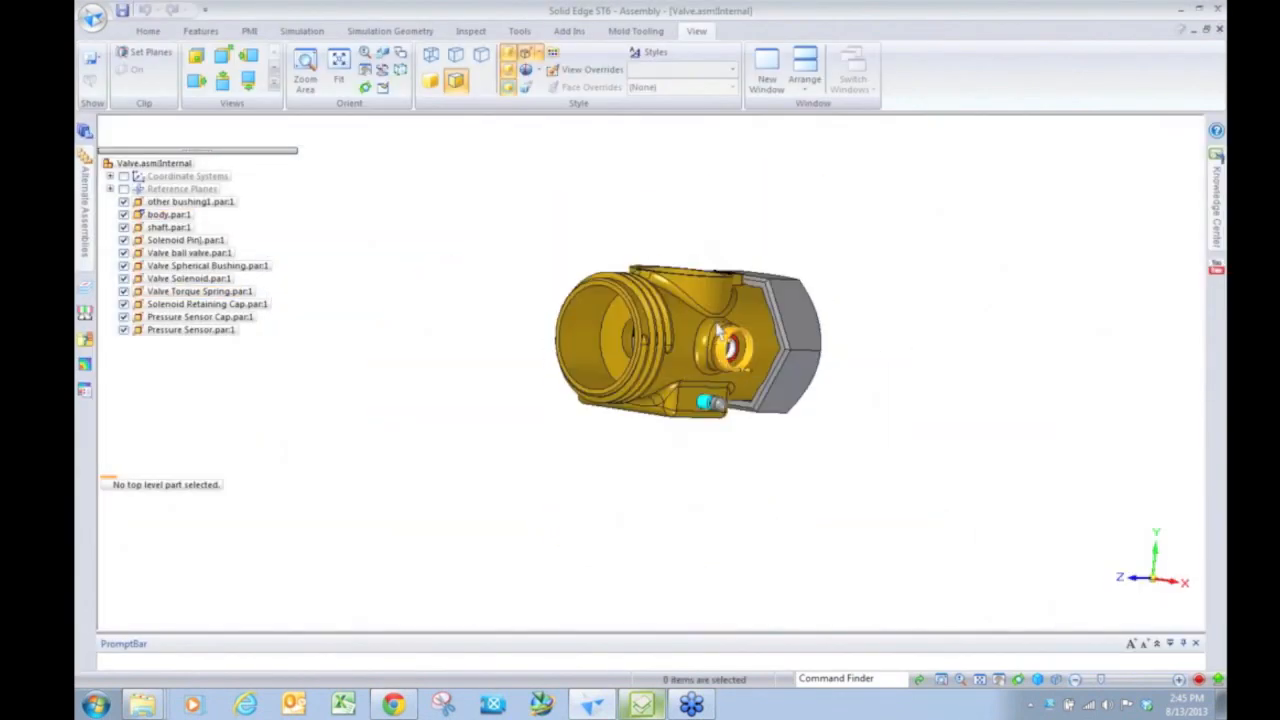
Step: Examine the assembly relationships of the body part, including those to the solenoid and pressure sensor parts
click(630, 313)
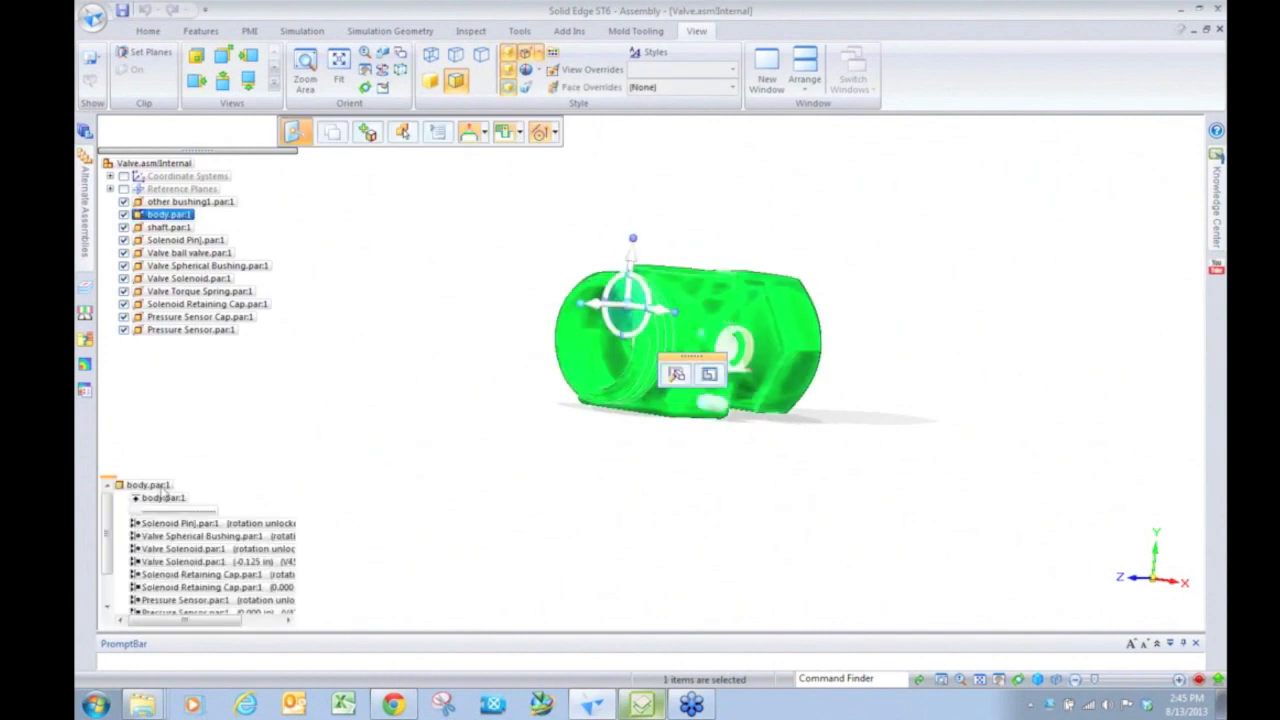
click(106, 522)
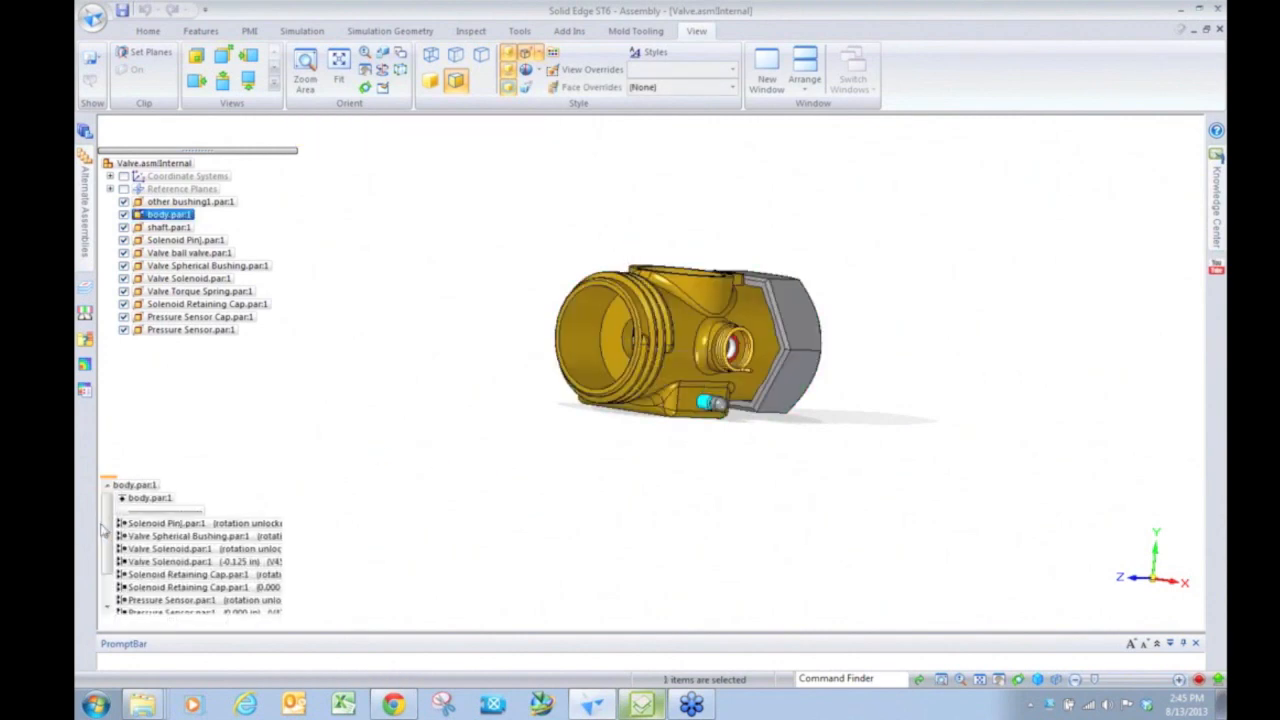
click(633, 320)
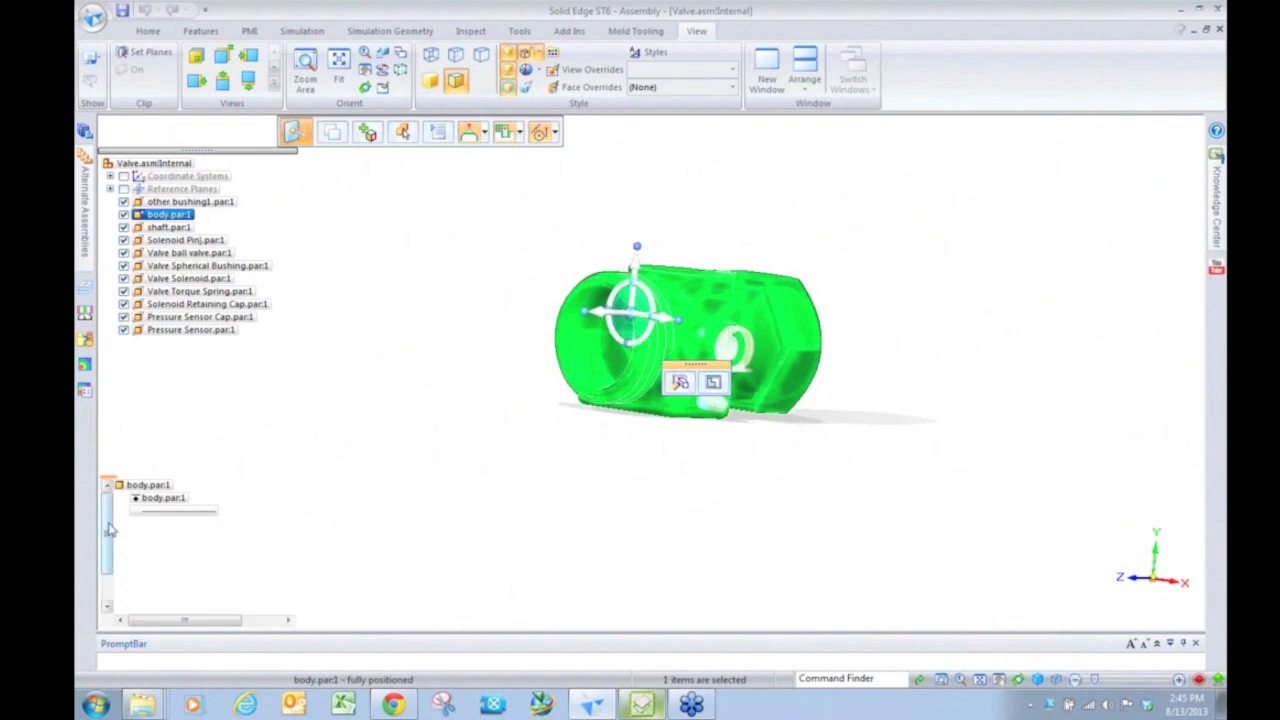
drag(109, 526, 110, 555)
click(214, 600)
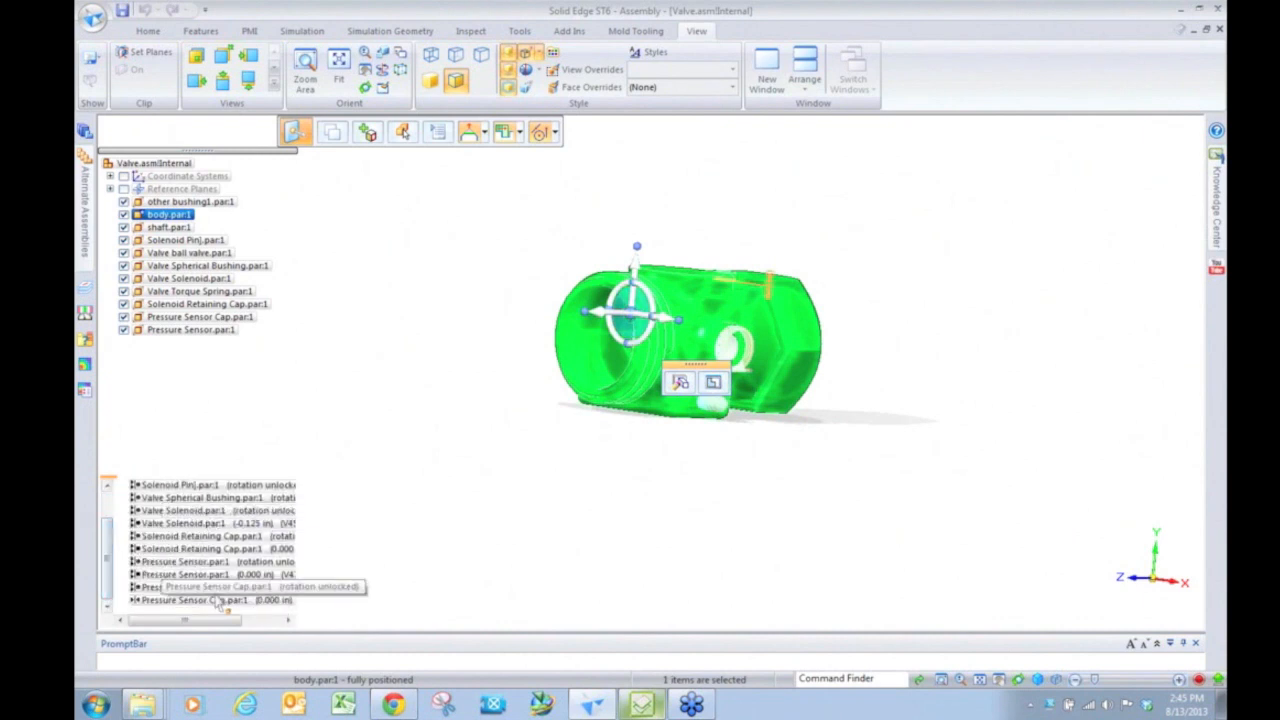
click(252, 512)
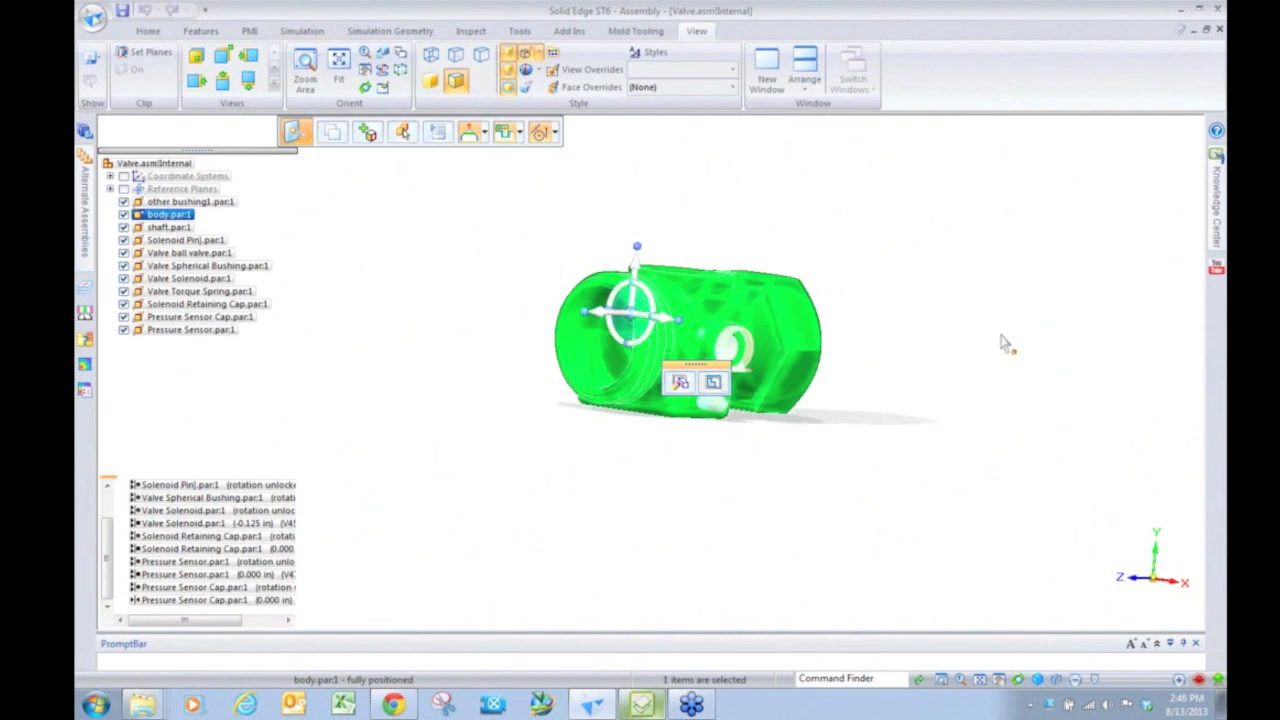
click(329, 274)
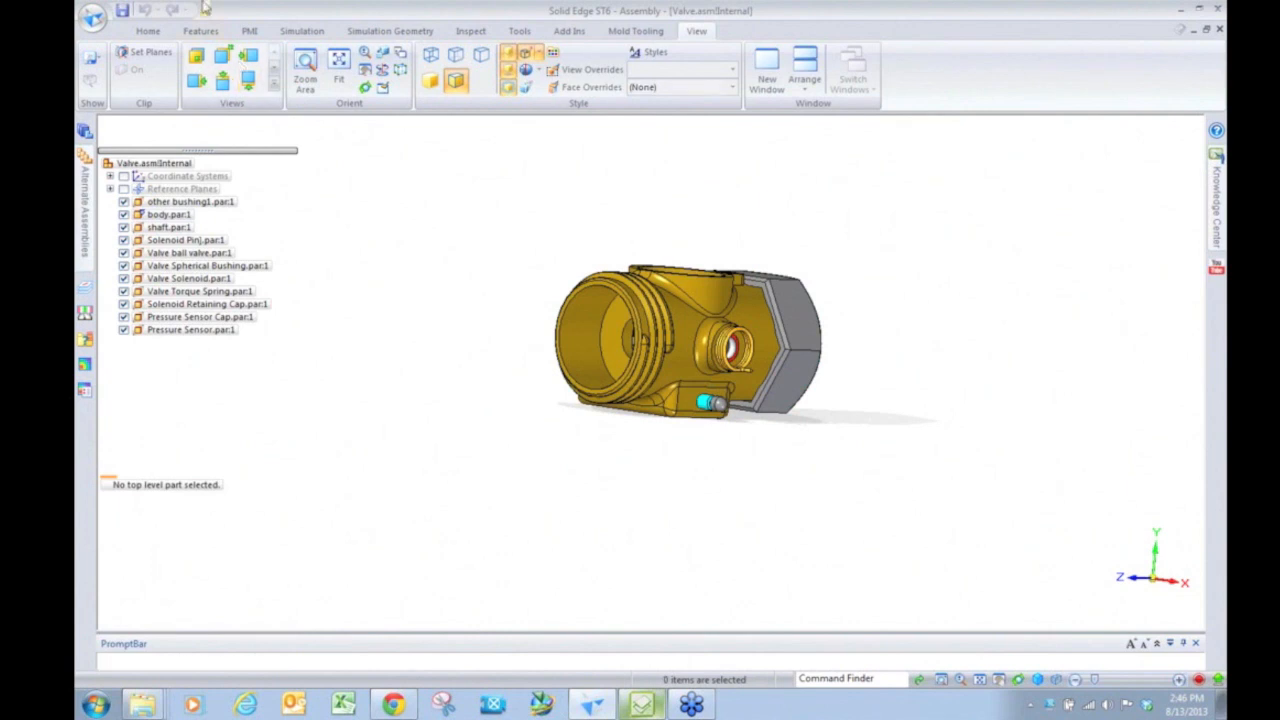
Step: Change the user interface theme to Maximum Assistance and turn the valve upright in the view
click(205, 10)
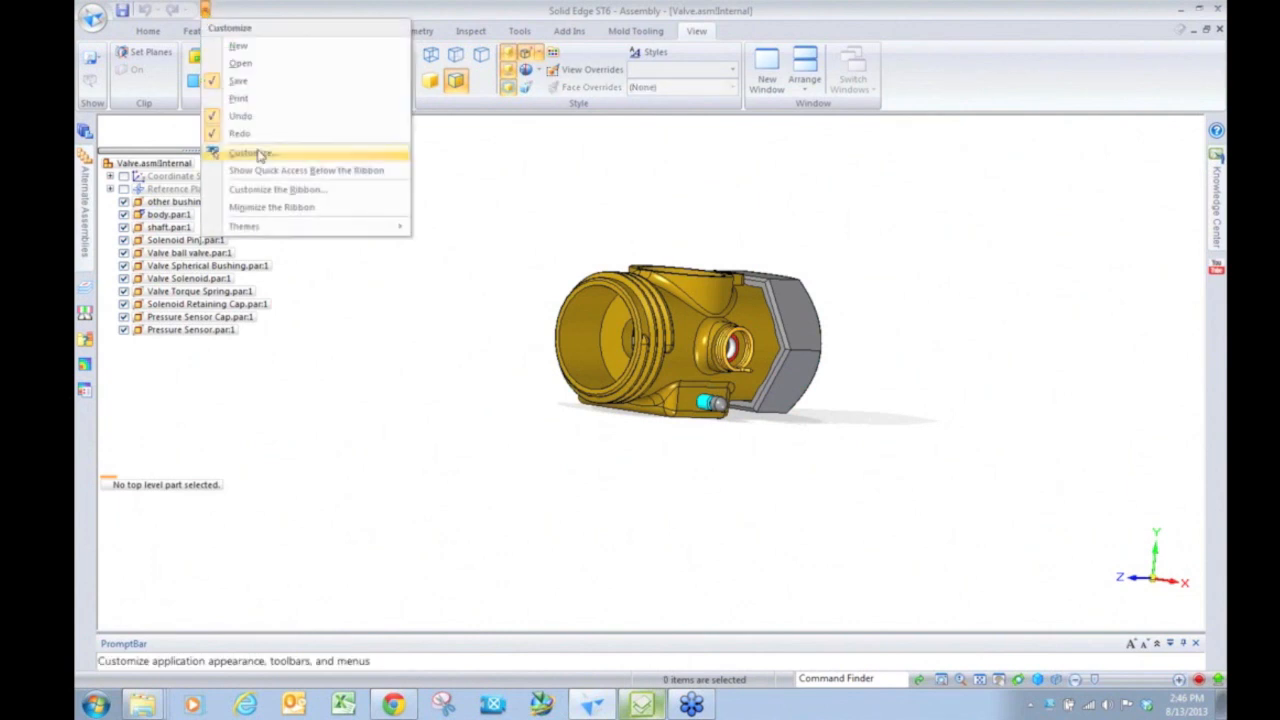
mouse_move(323, 226)
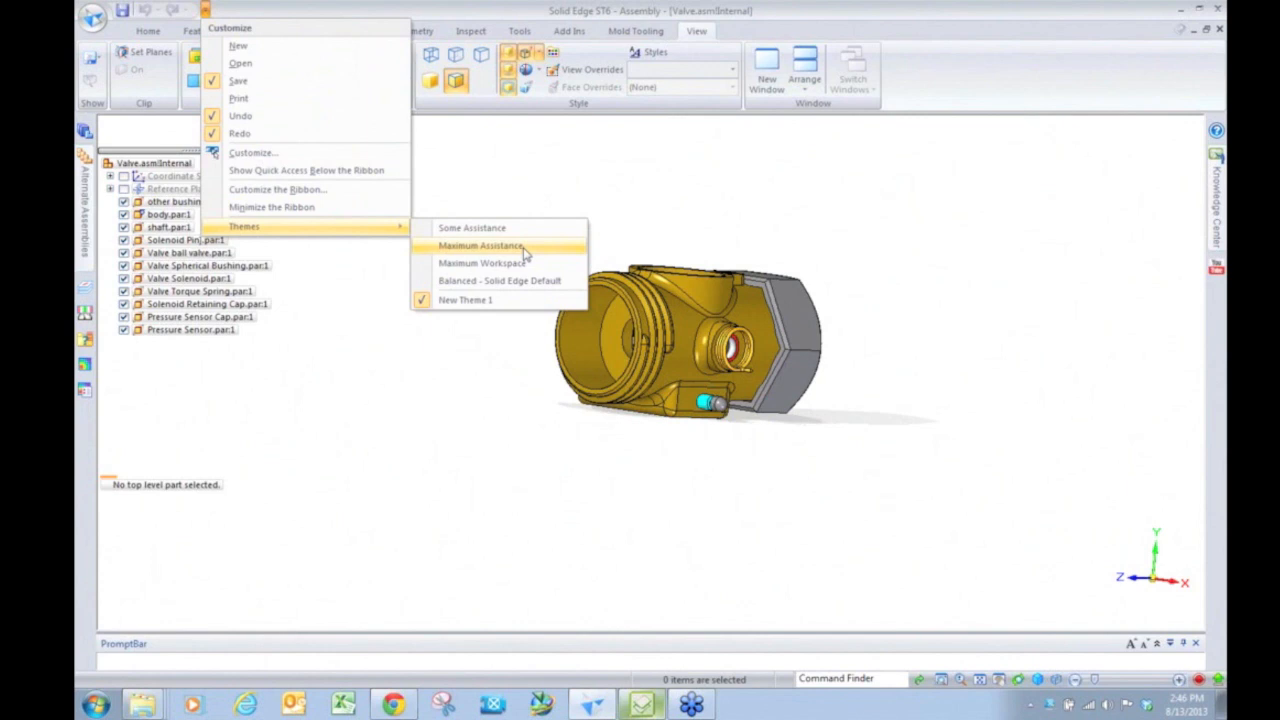
click(480, 245)
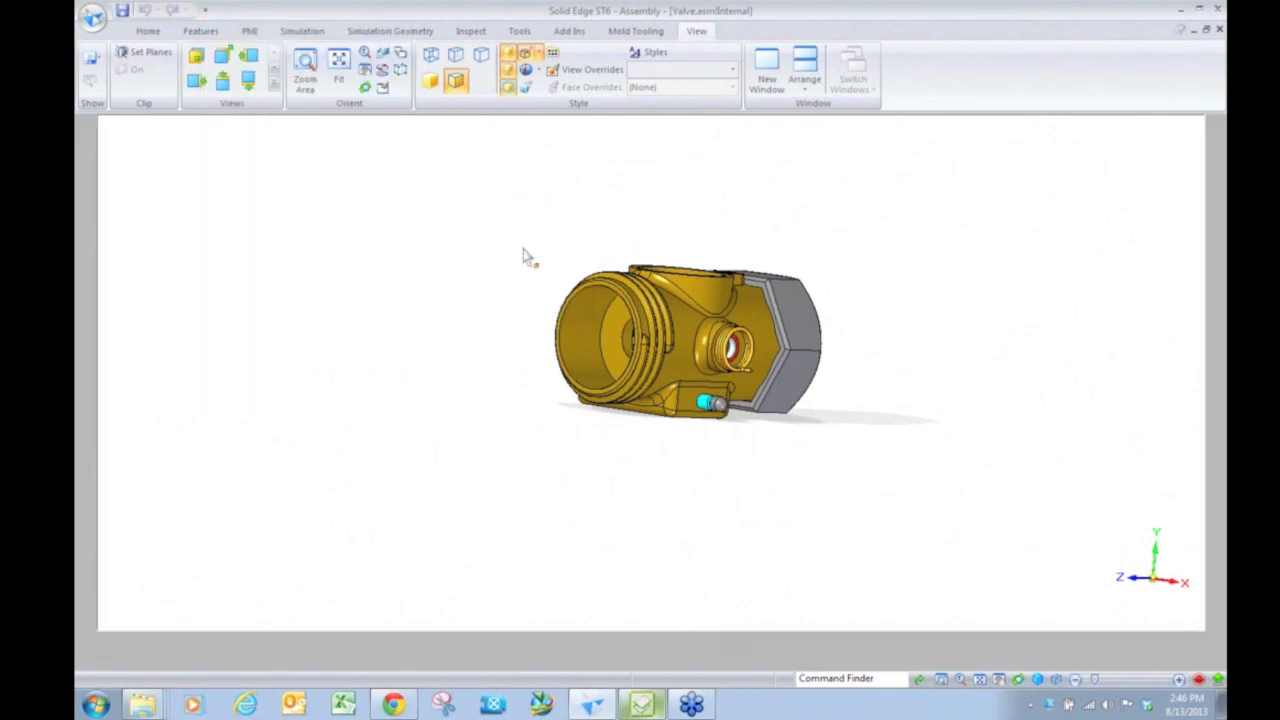
middle_drag(922, 310, 760, 395)
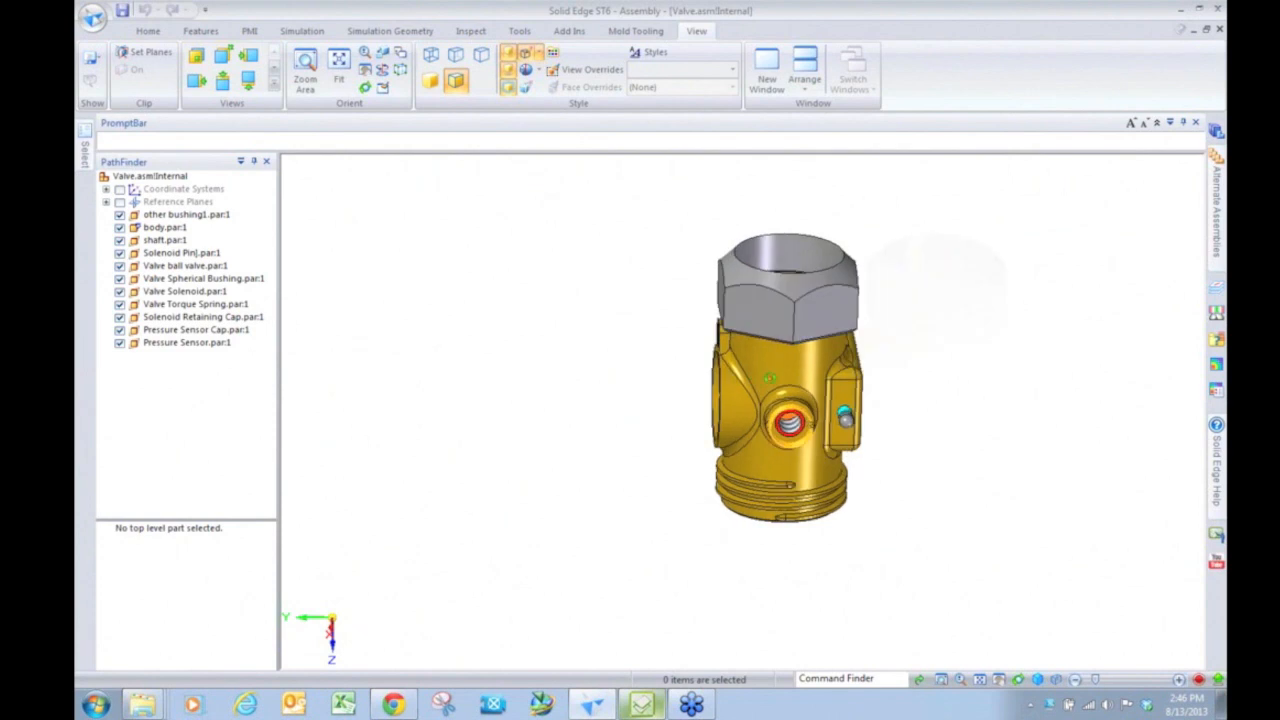
Step: Search the Command Finder for "family of"
click(835, 678)
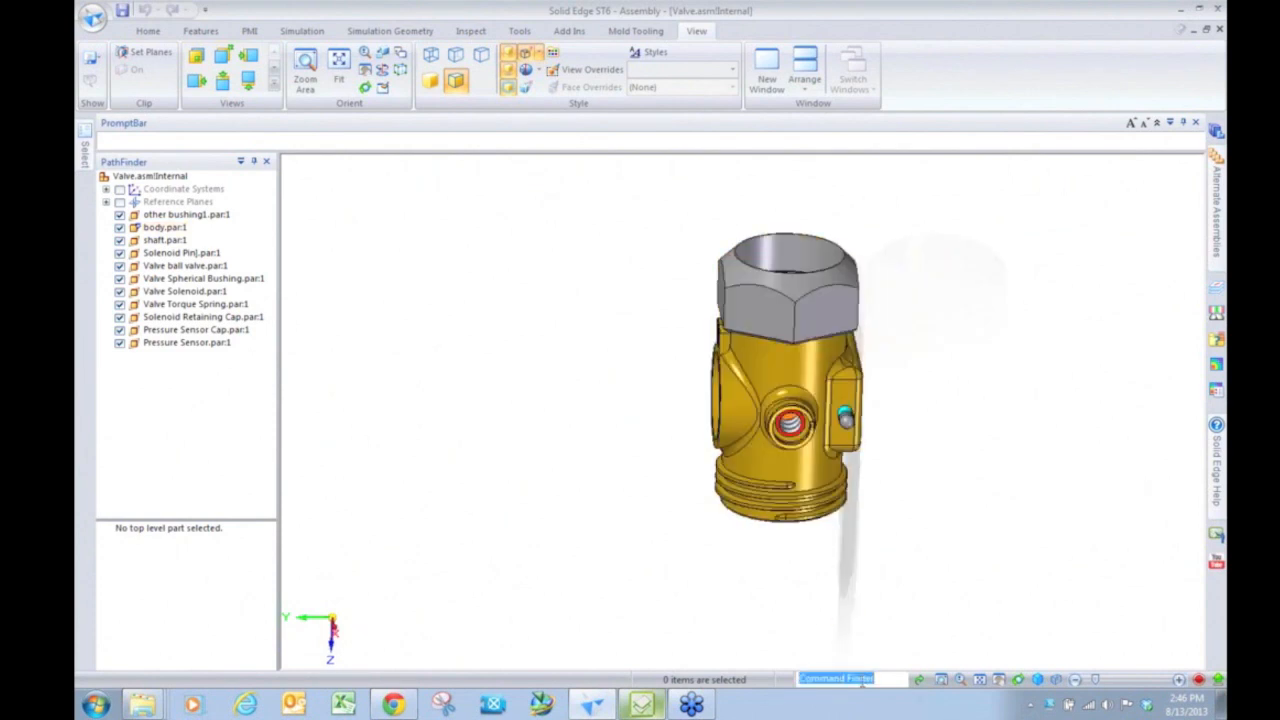
text(family)
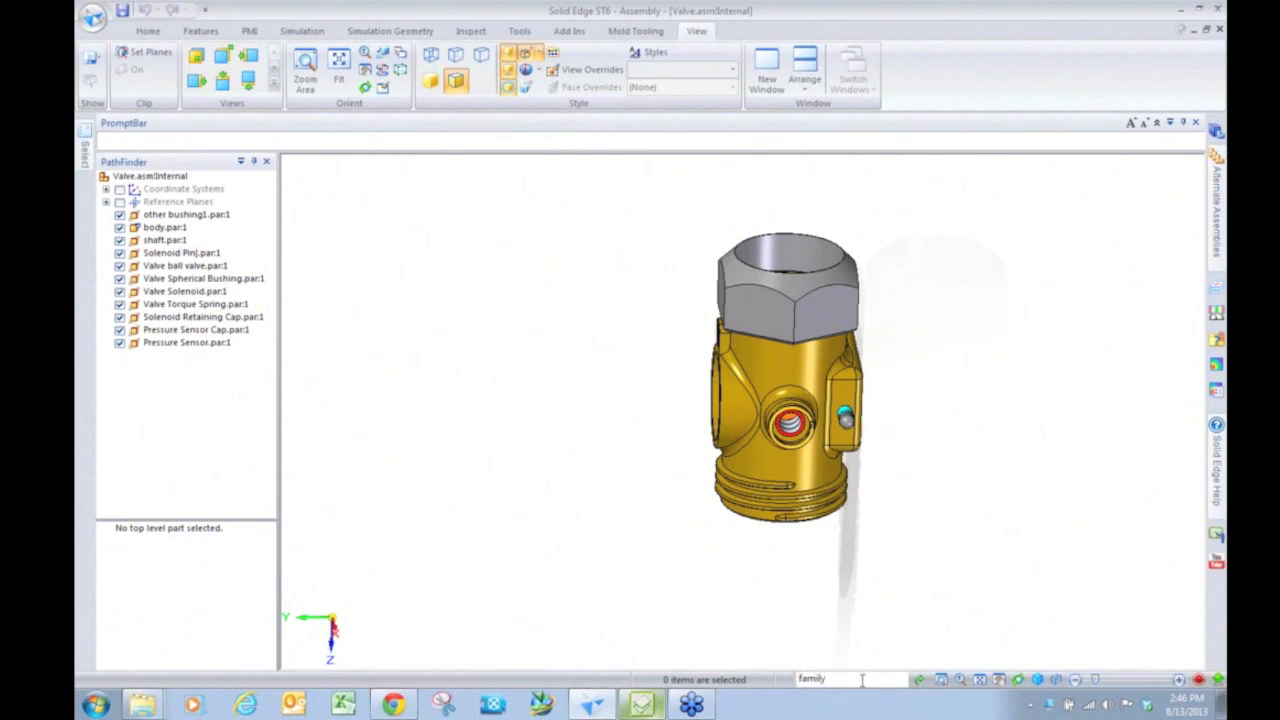
text( of)
key(Return)
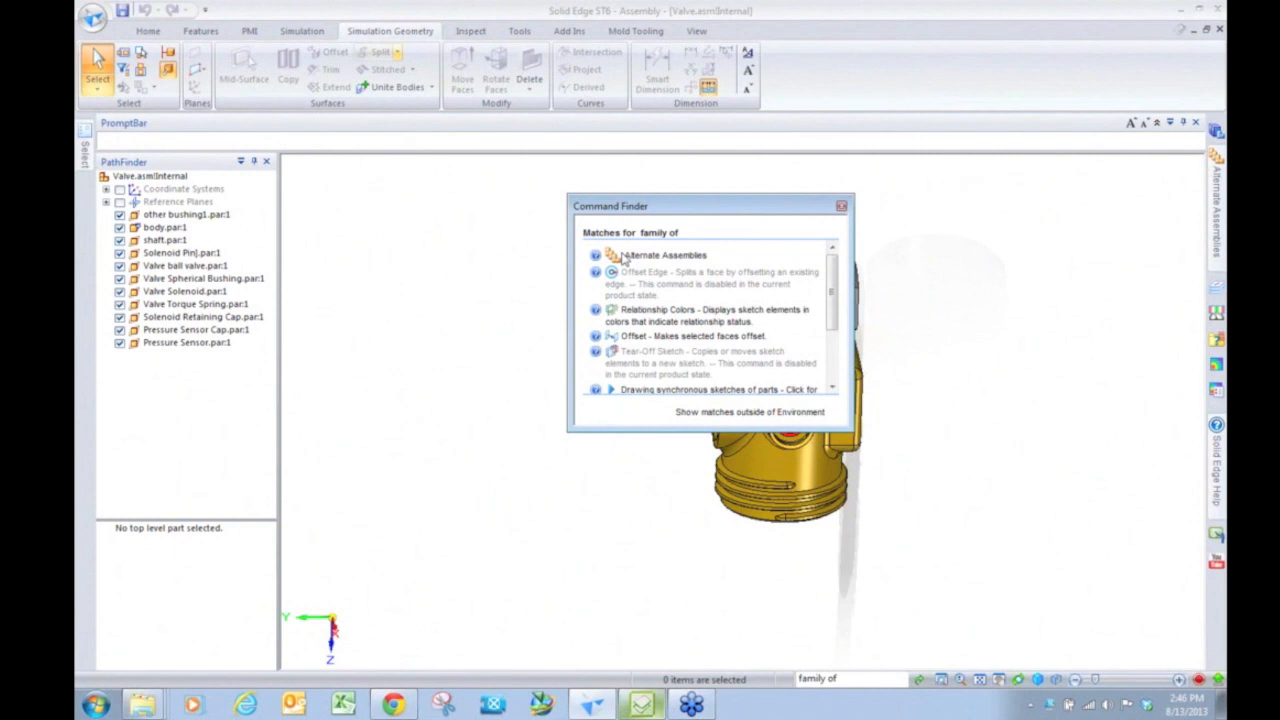
Step: Show the valve's alternate assemblies and switch the member first to Remote and finally to Default
click(1215, 180)
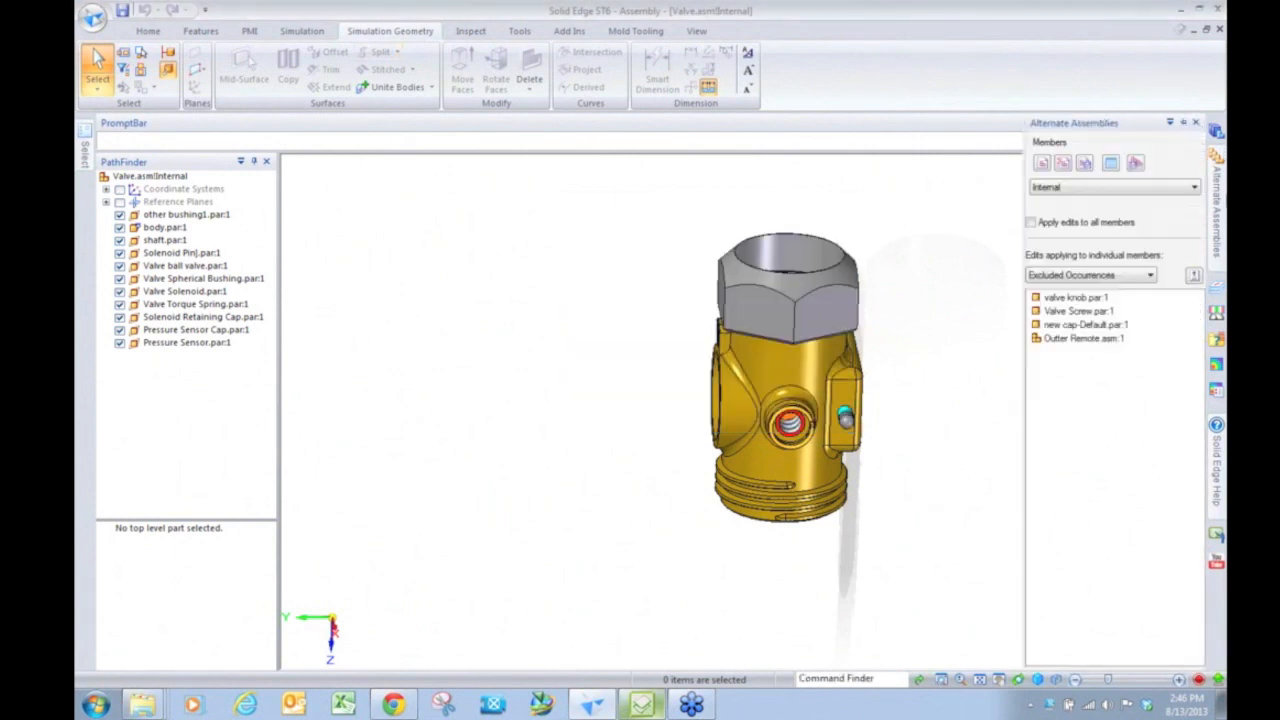
click(1147, 190)
click(1105, 214)
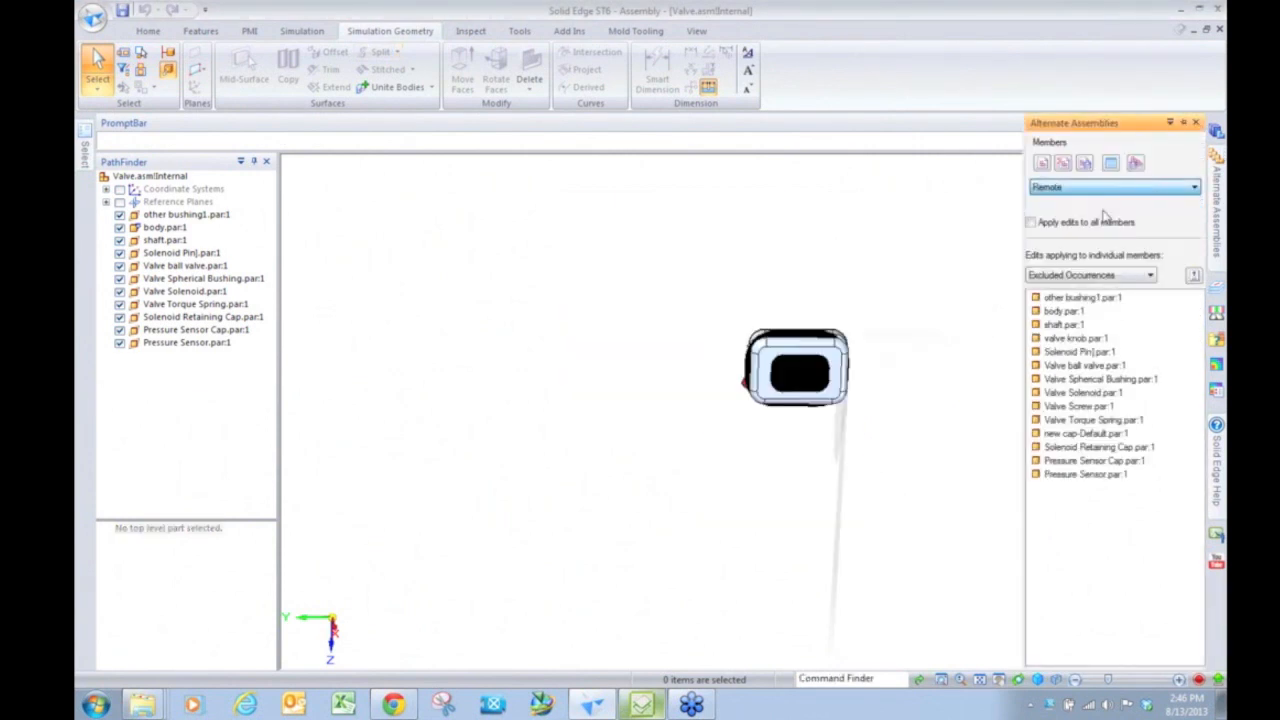
click(1107, 188)
click(1104, 202)
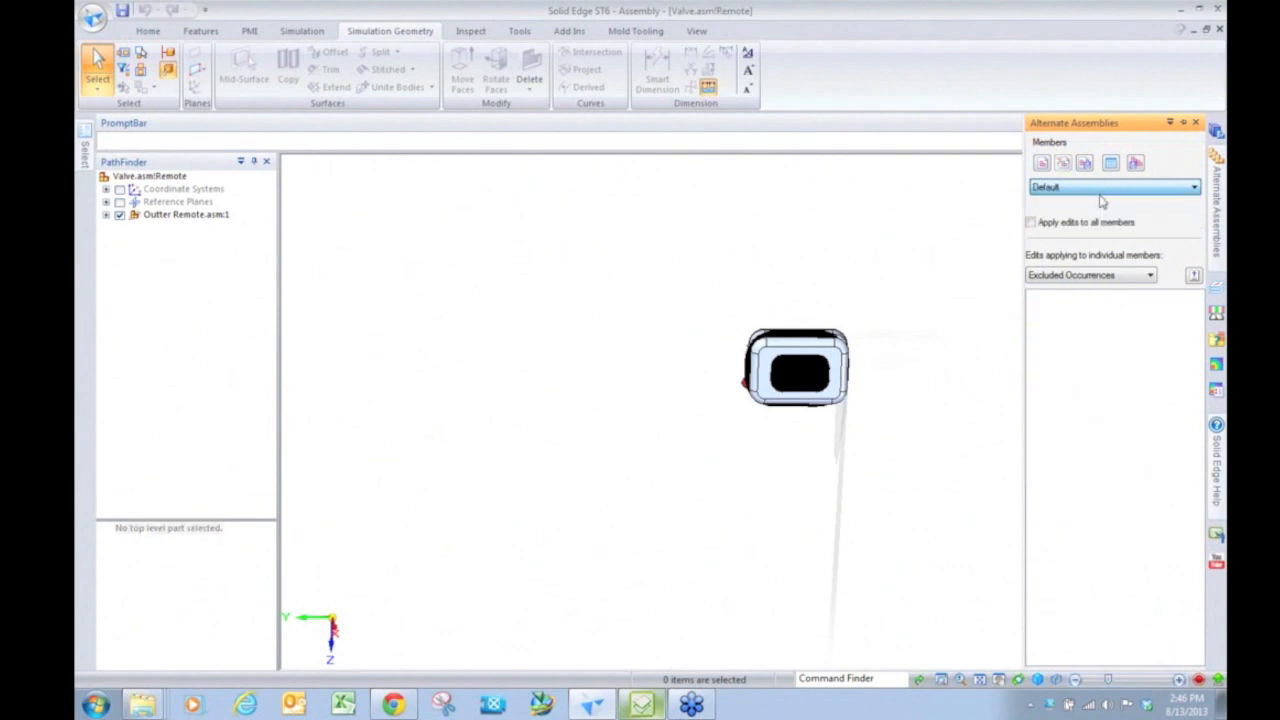
Step: Switch the valve's alternate assembly member to Internal
click(1102, 188)
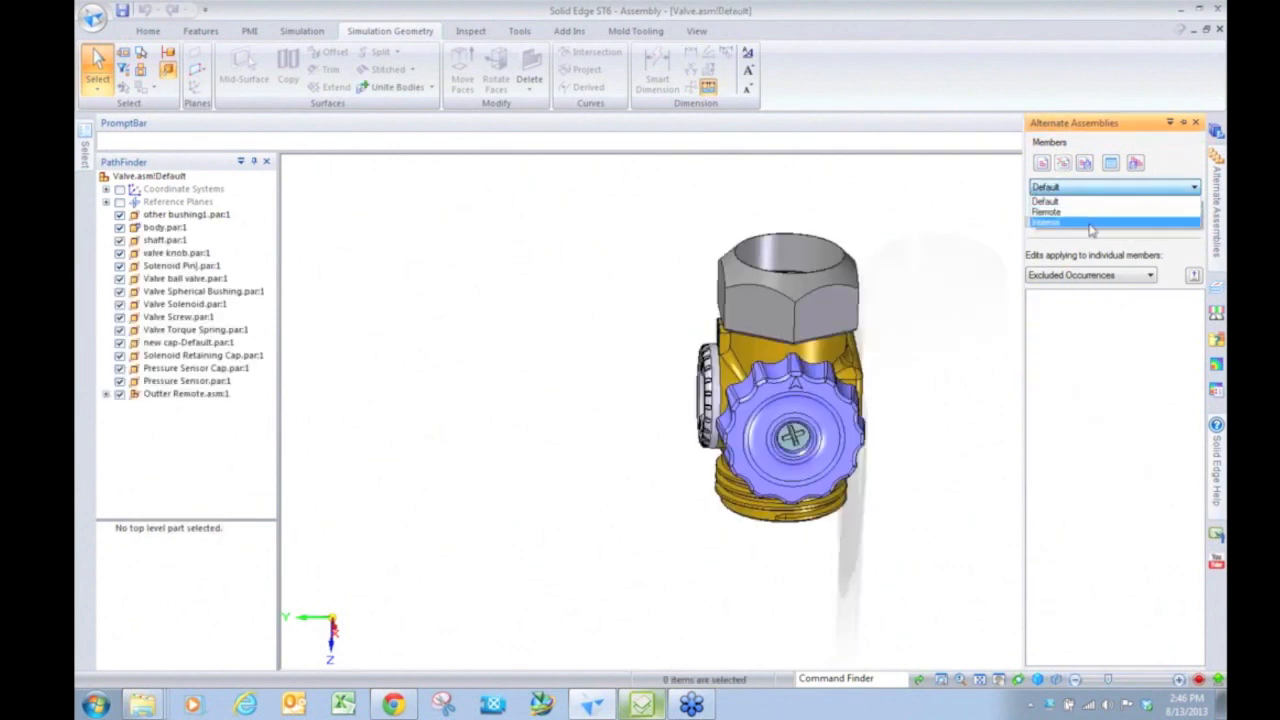
click(1094, 222)
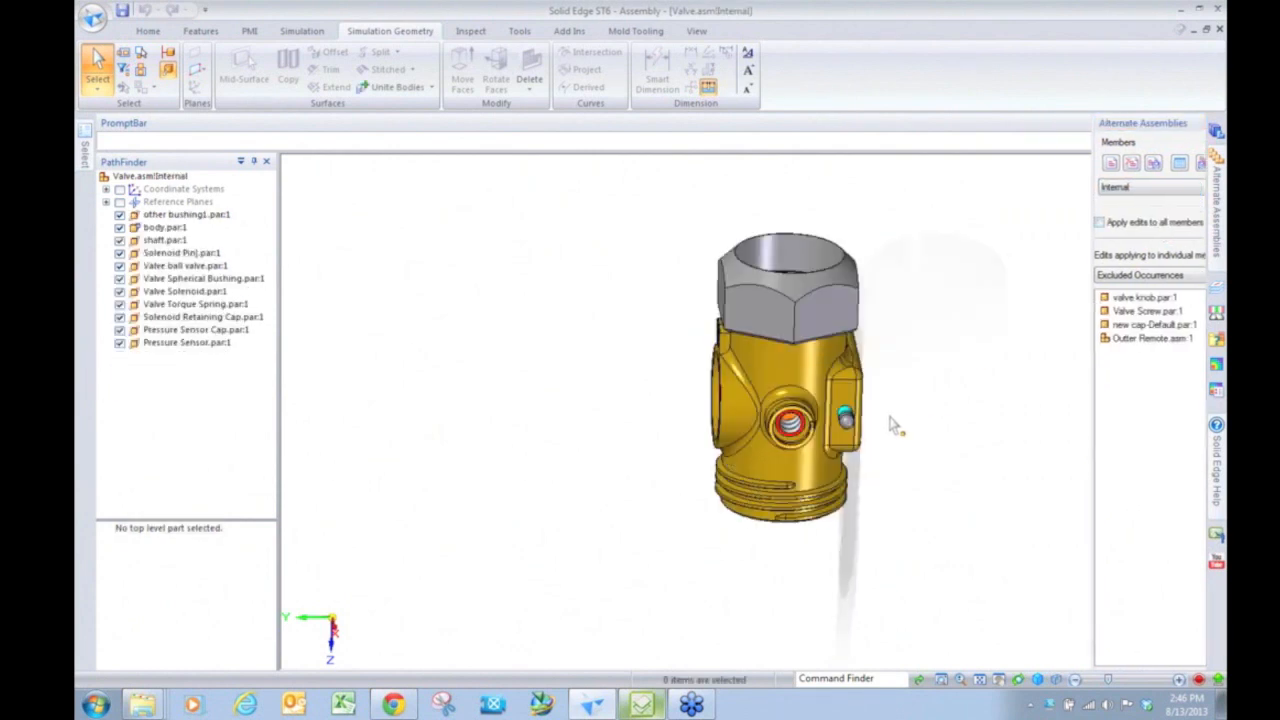
Step: Open the shaft part in place within the assembly to view its features, and return to the valve assembly
click(795, 440)
scroll(805, 445, up, 1)
scroll(809, 446, up, 2)
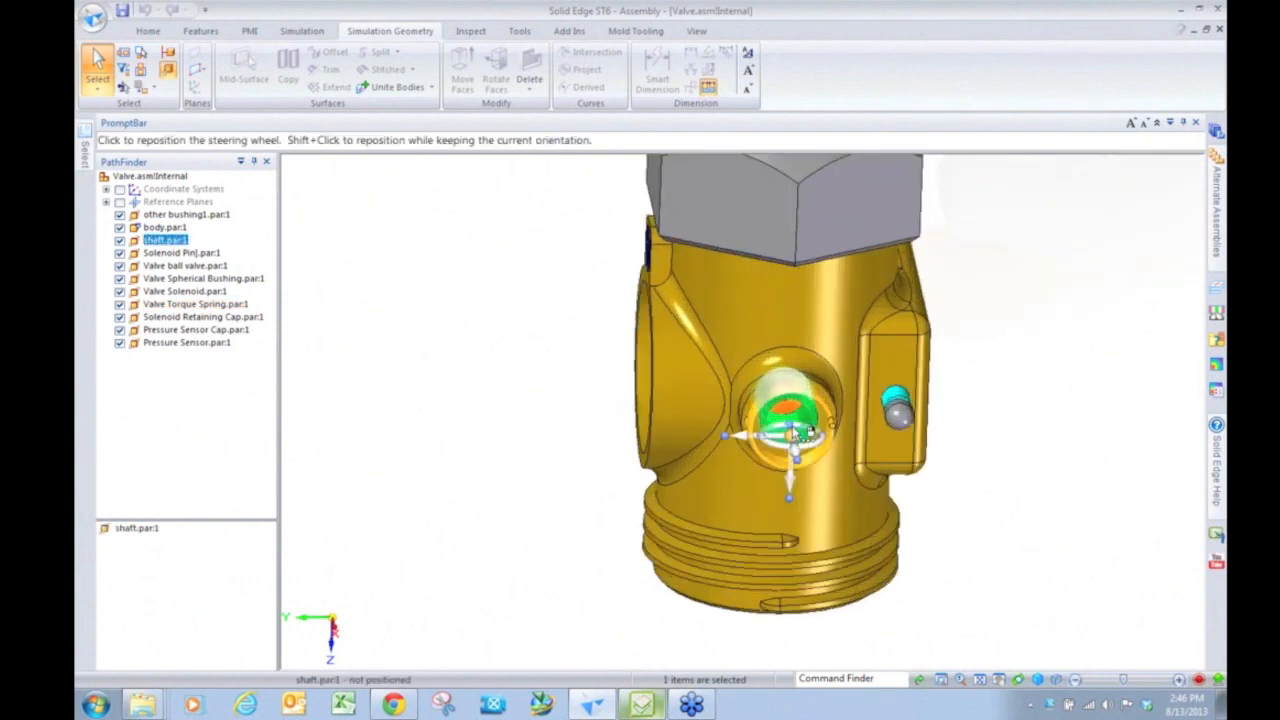
click(871, 501)
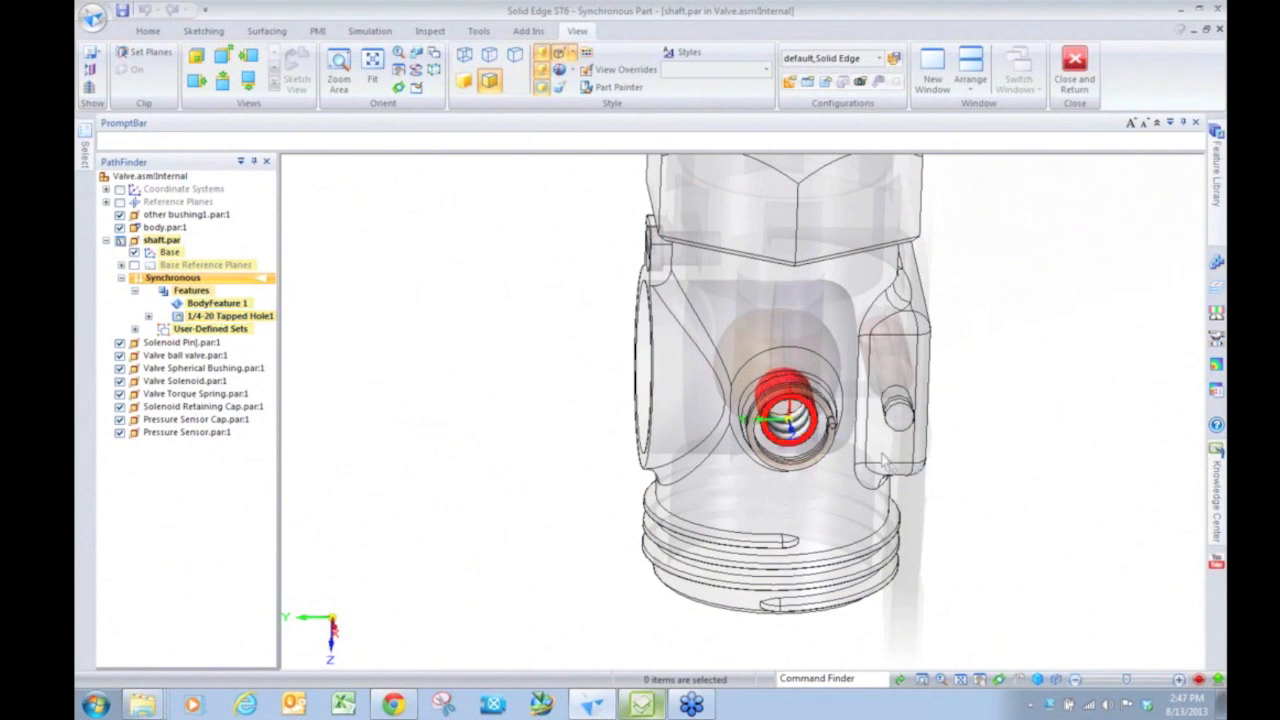
scroll(806, 430, up, 2)
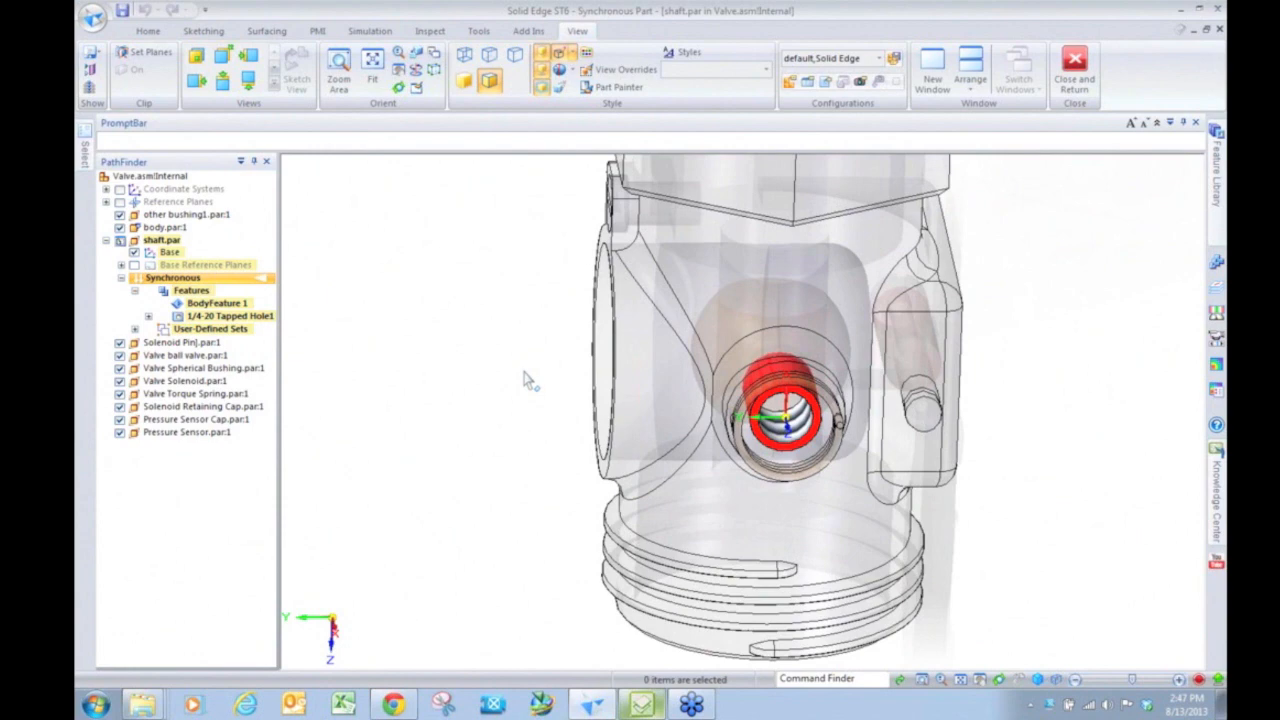
click(1075, 65)
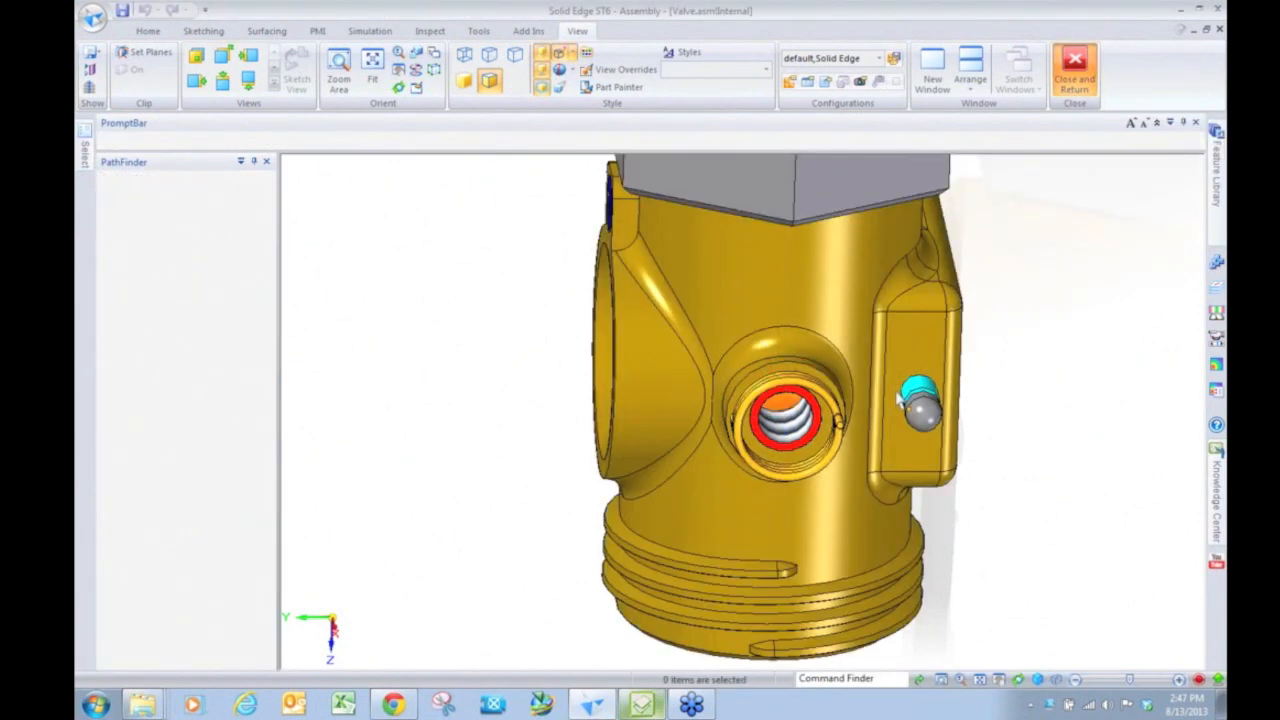
Step: Select the hexagonal end of the valve assembly and move it 0.375 in outward along the valve axis
middle_drag(730, 320, 960, 534)
click(148, 31)
click(157, 85)
middle_drag(865, 569, 634, 529)
drag(629, 522, 897, 657)
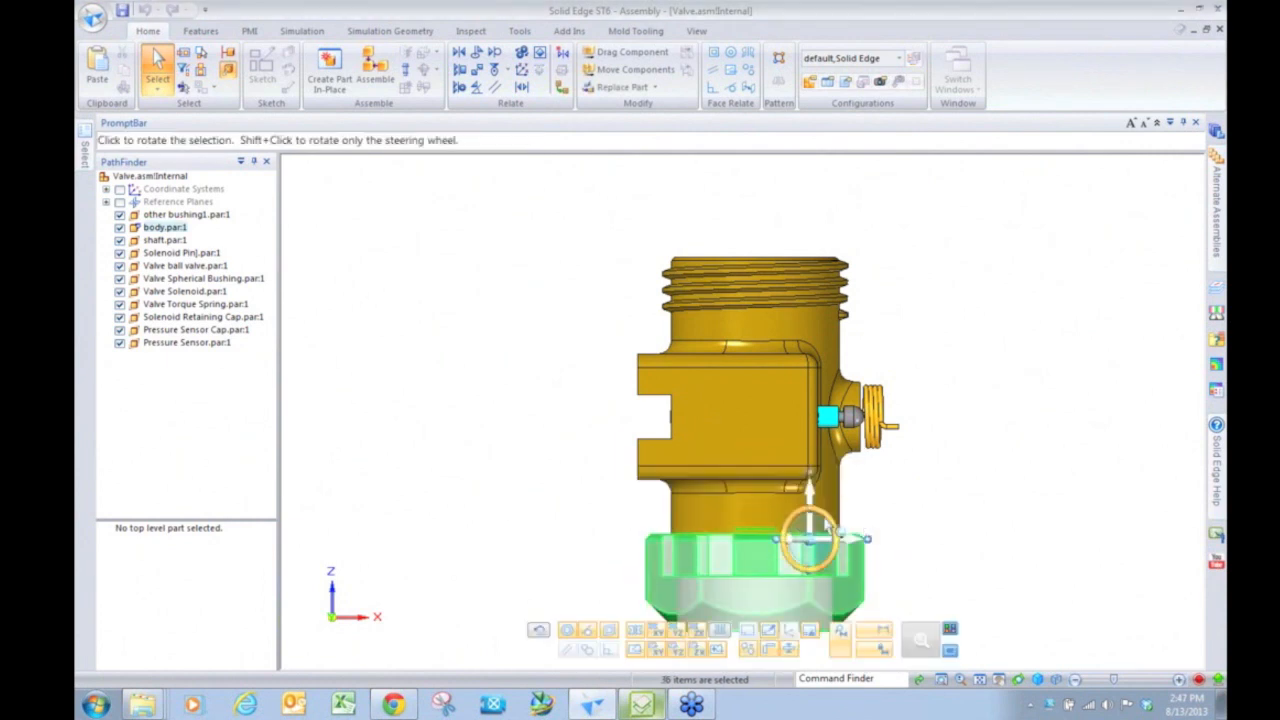
click(812, 503)
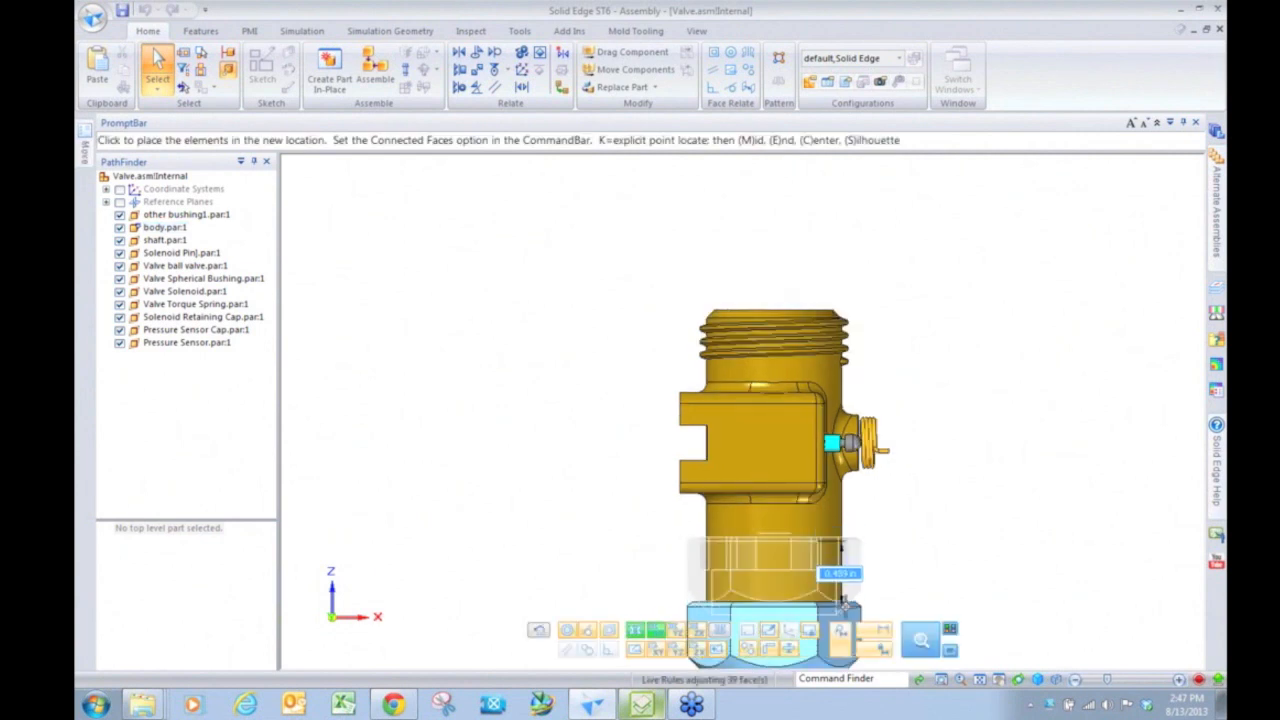
text(.37)
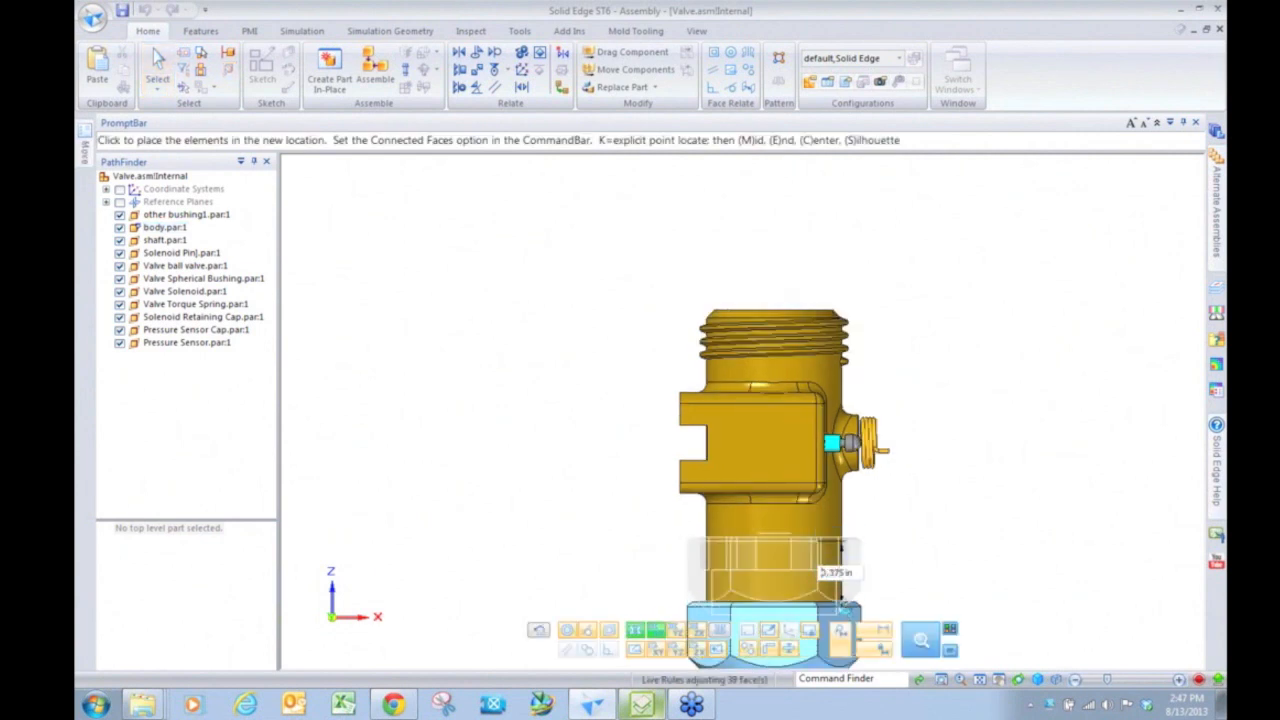
key(Return)
Step: Try to move the end face of the rib inside the hexagonal opening by 375 in
middle_drag(915, 580, 843, 568)
click(957, 501)
scroll(803, 606, up, 2)
middle_drag(803, 606, 817, 557)
scroll(803, 583, down, 3)
scroll(791, 575, up, 3)
click(790, 573)
key(Escape)
click(781, 590)
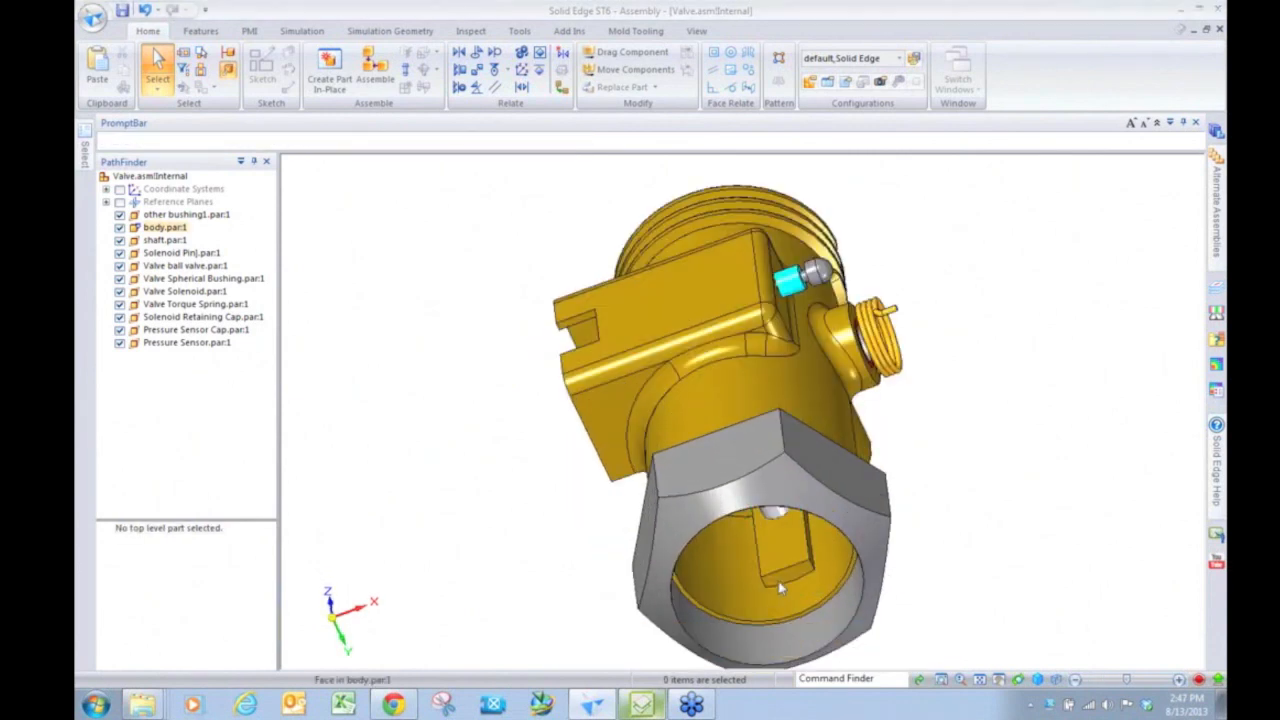
click(783, 566)
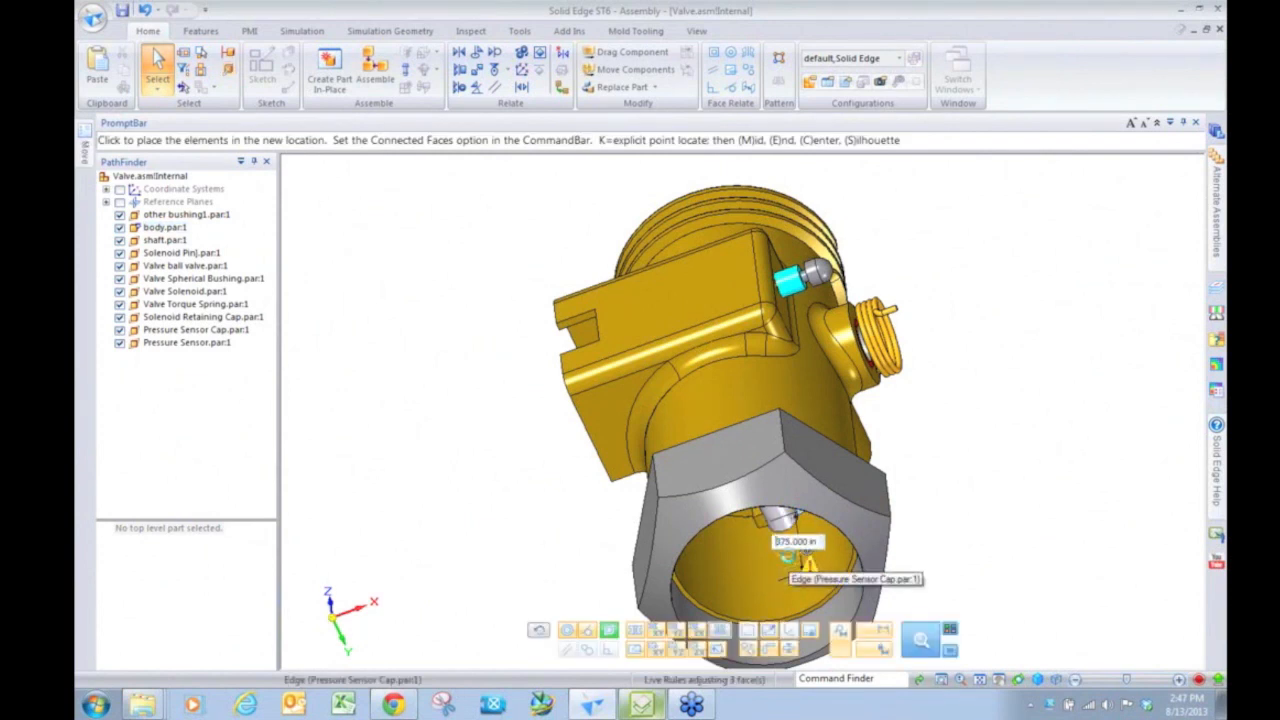
click(793, 565)
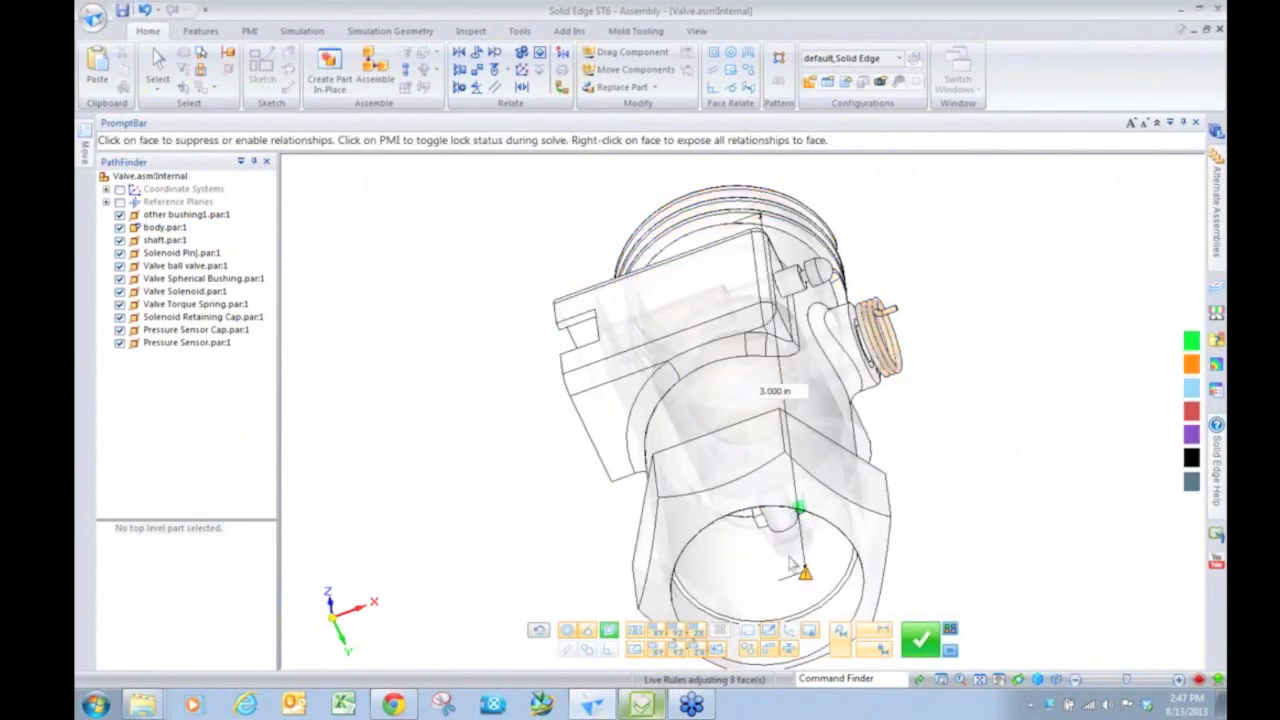
key(Escape)
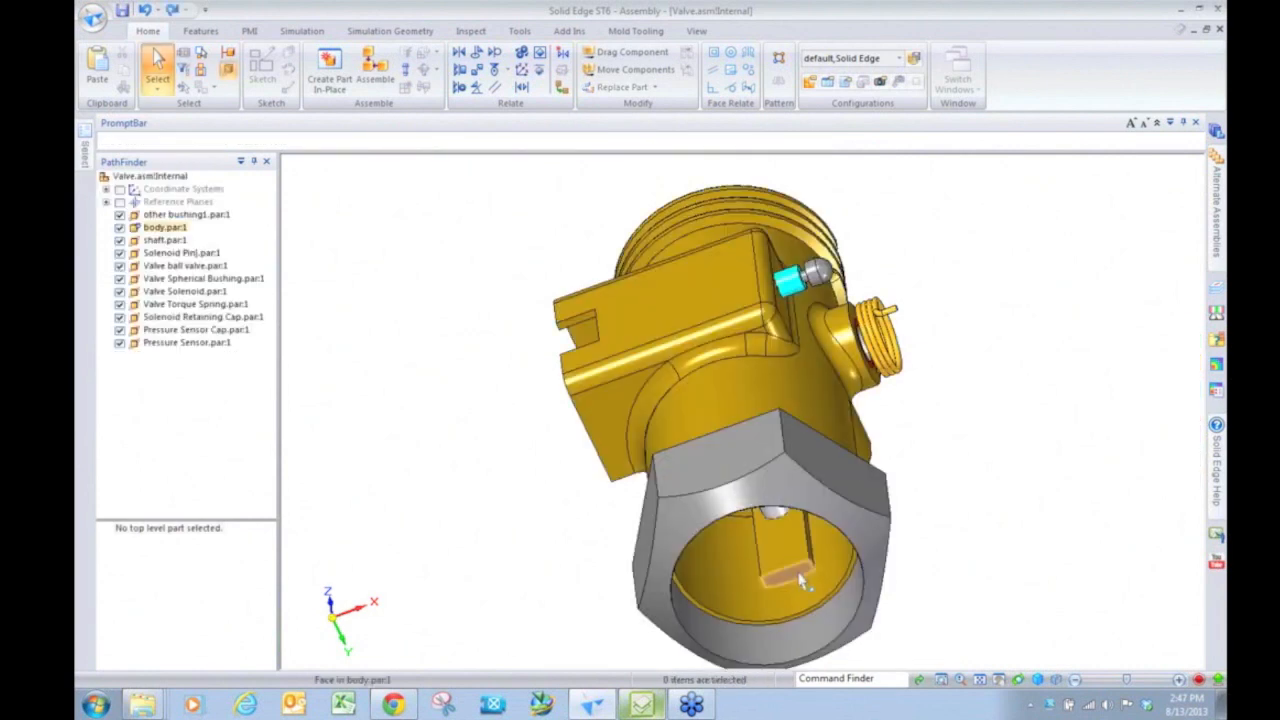
Step: Move the end face of the rib inside the hexagonal opening 0.375 in and turn the valve back upright
click(798, 572)
click(800, 585)
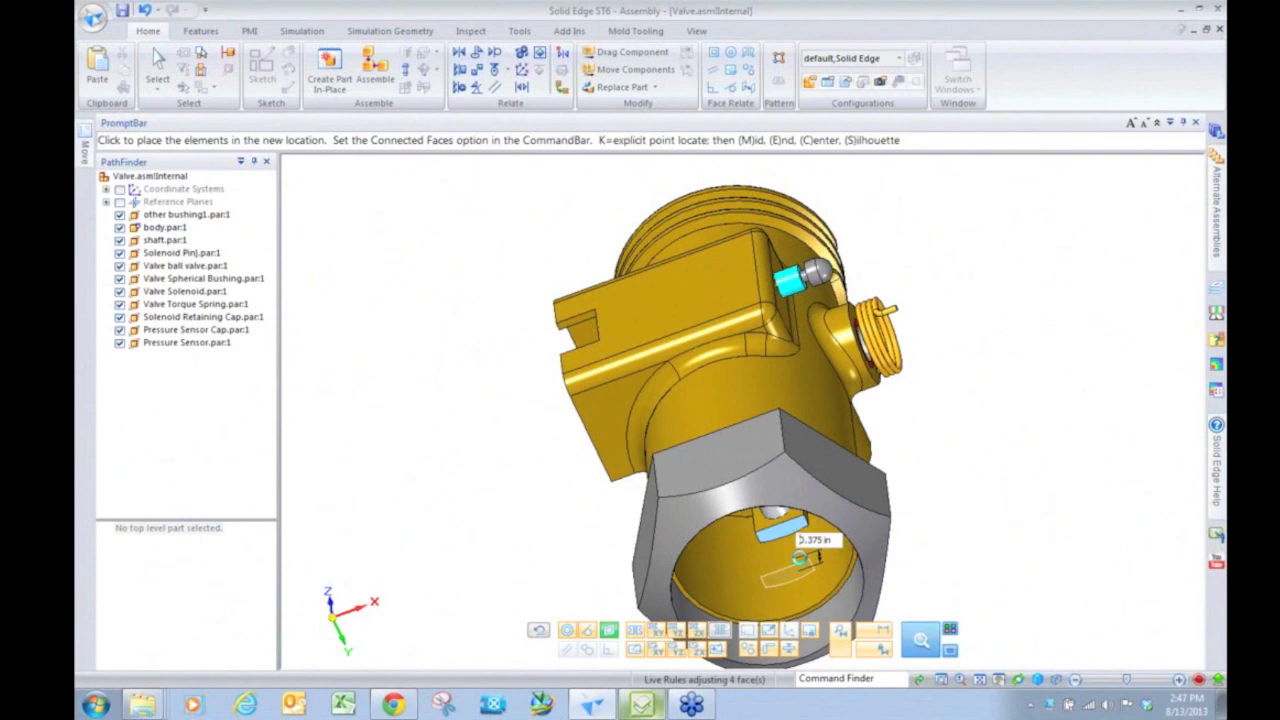
click(832, 540)
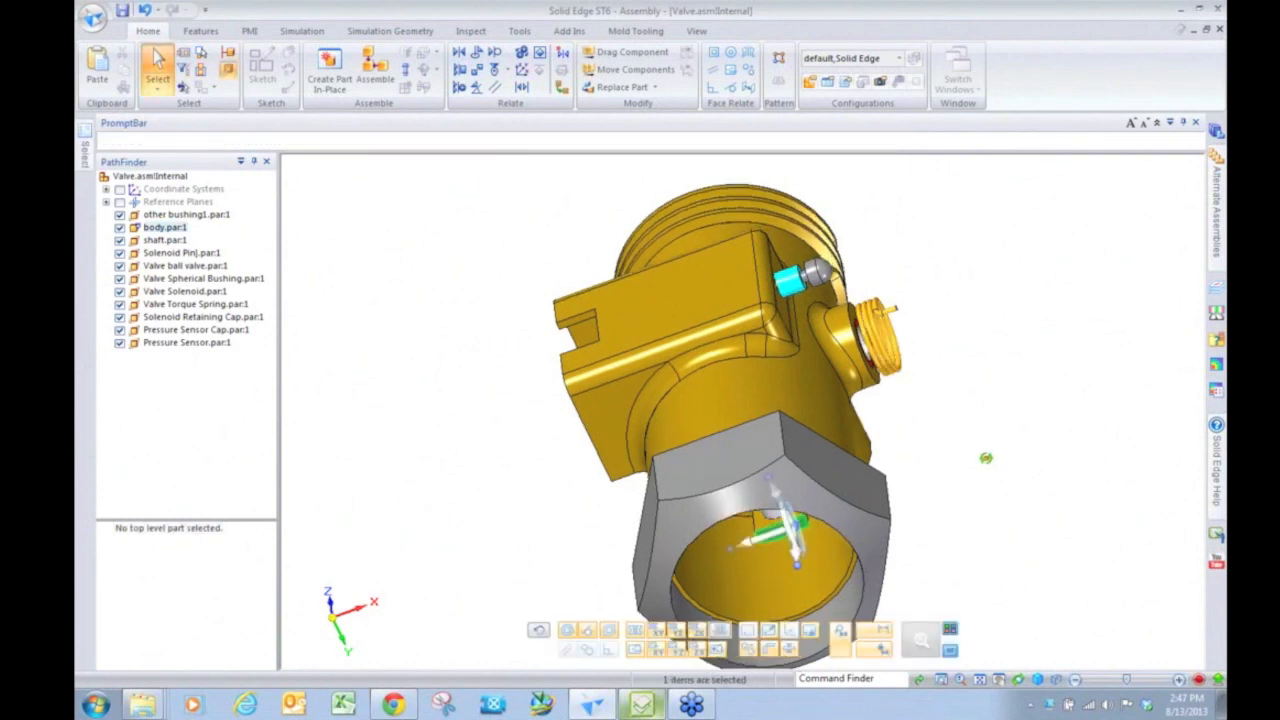
middle_drag(981, 470, 950, 485)
key(Escape)
scroll(709, 423, down, 3)
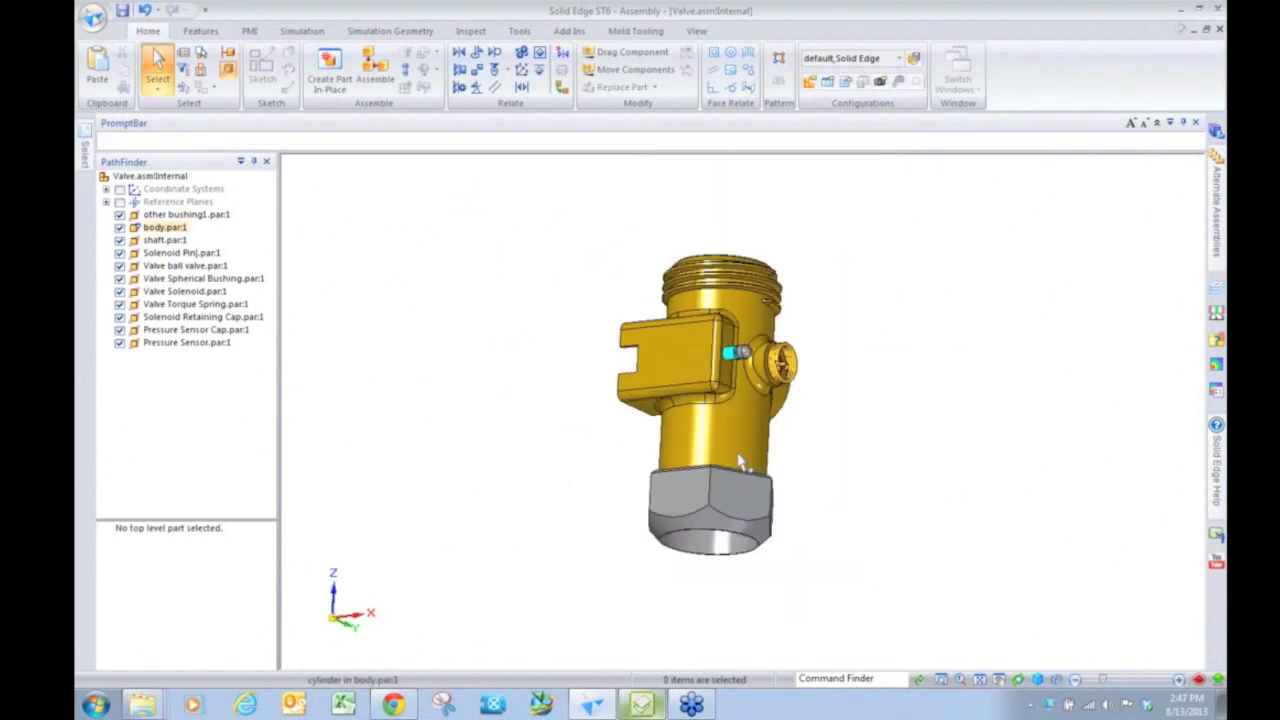
middle_drag(717, 465, 708, 518)
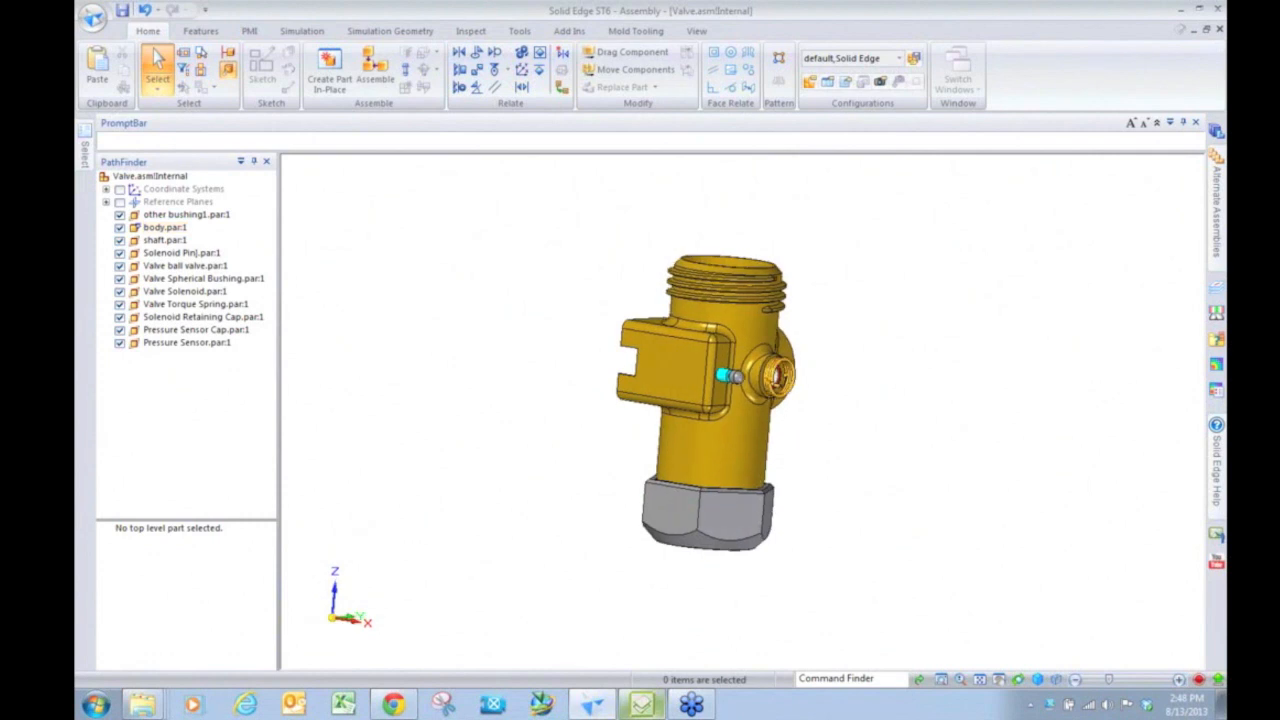
Step: Show the SolidWorks Migration wizard's page for saving changes and return to the valve assembly
click(641, 706)
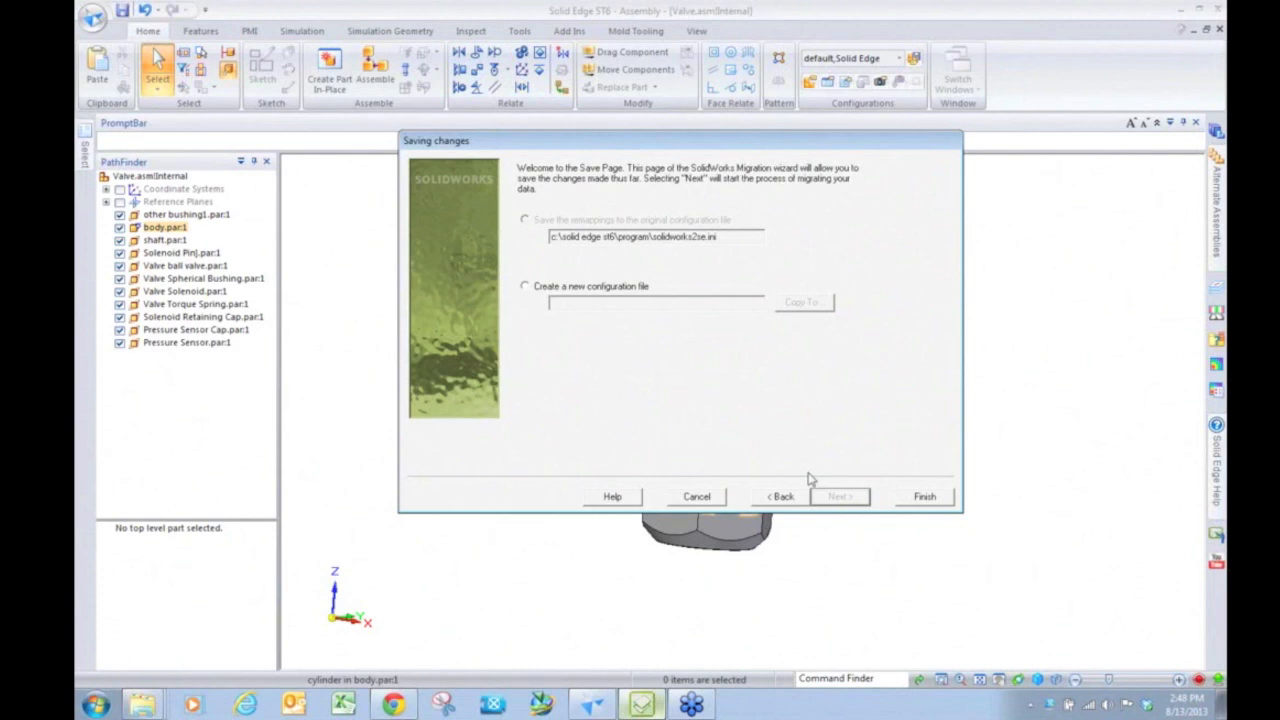
click(658, 7)
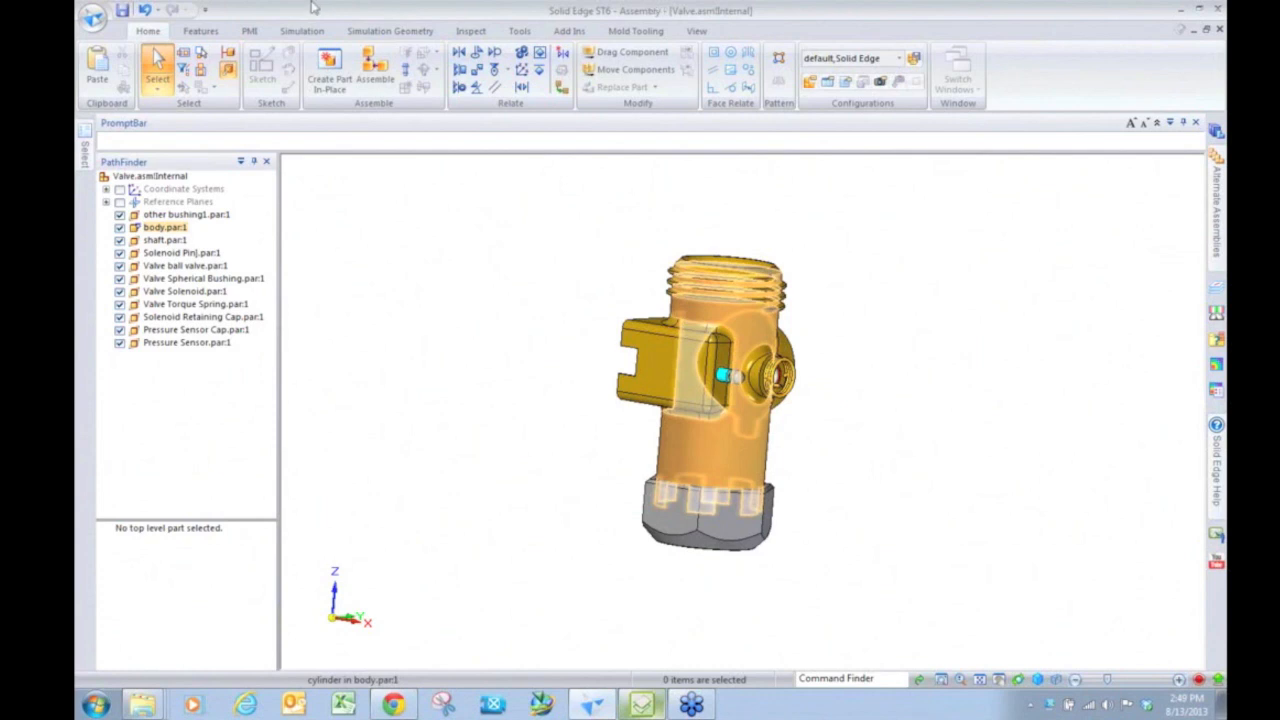
click(250, 33)
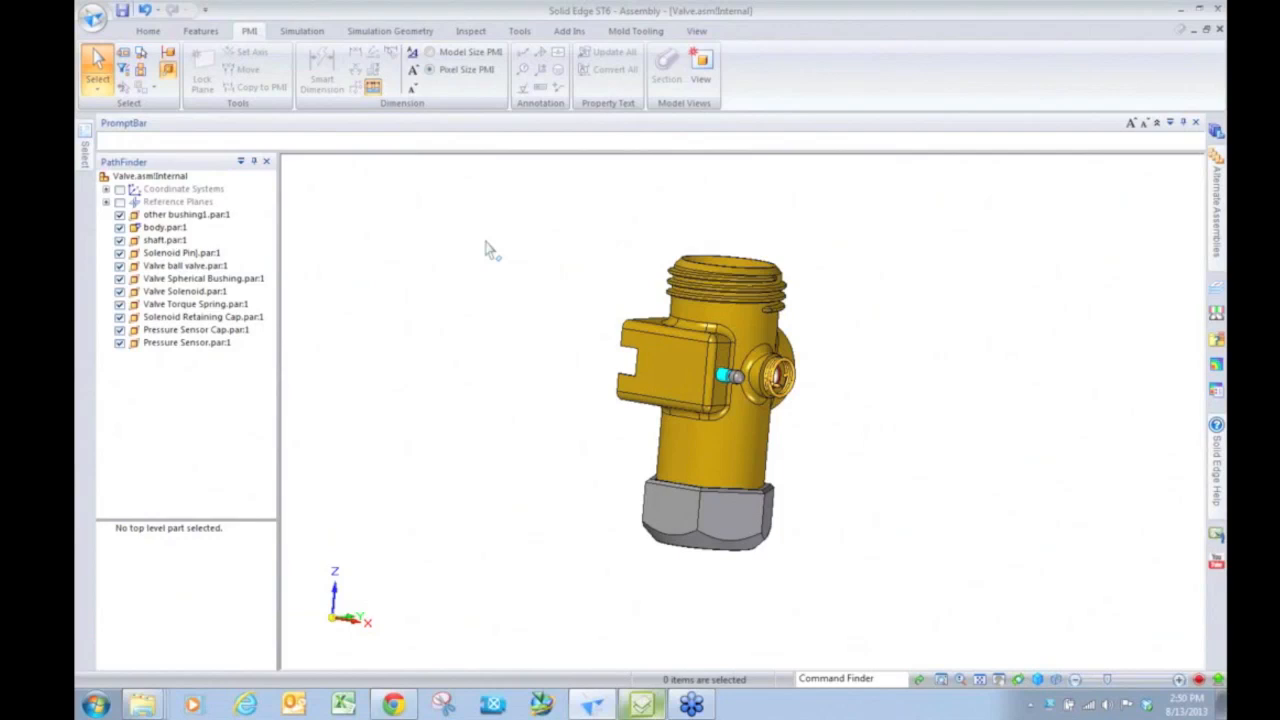
Step: Browse to the Preferences folder inside Solid Edge ST6 on drive C, examine its files, and close the folder window
click(96, 705)
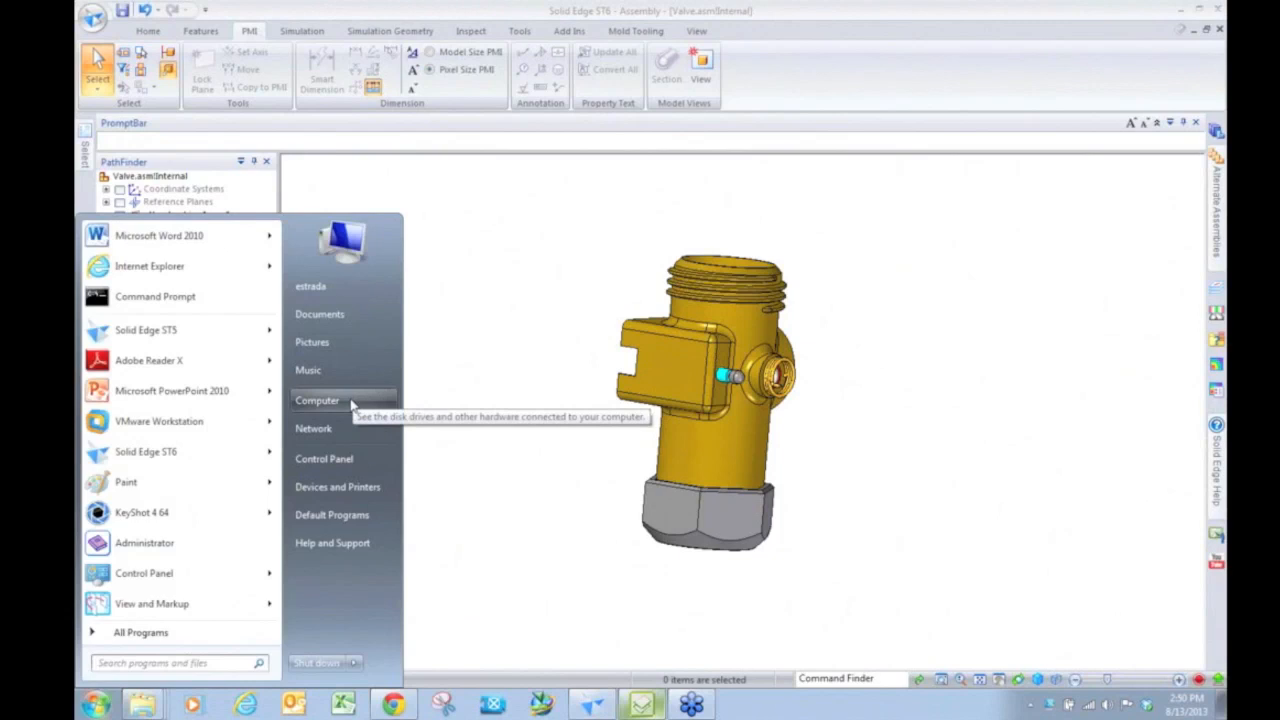
click(351, 401)
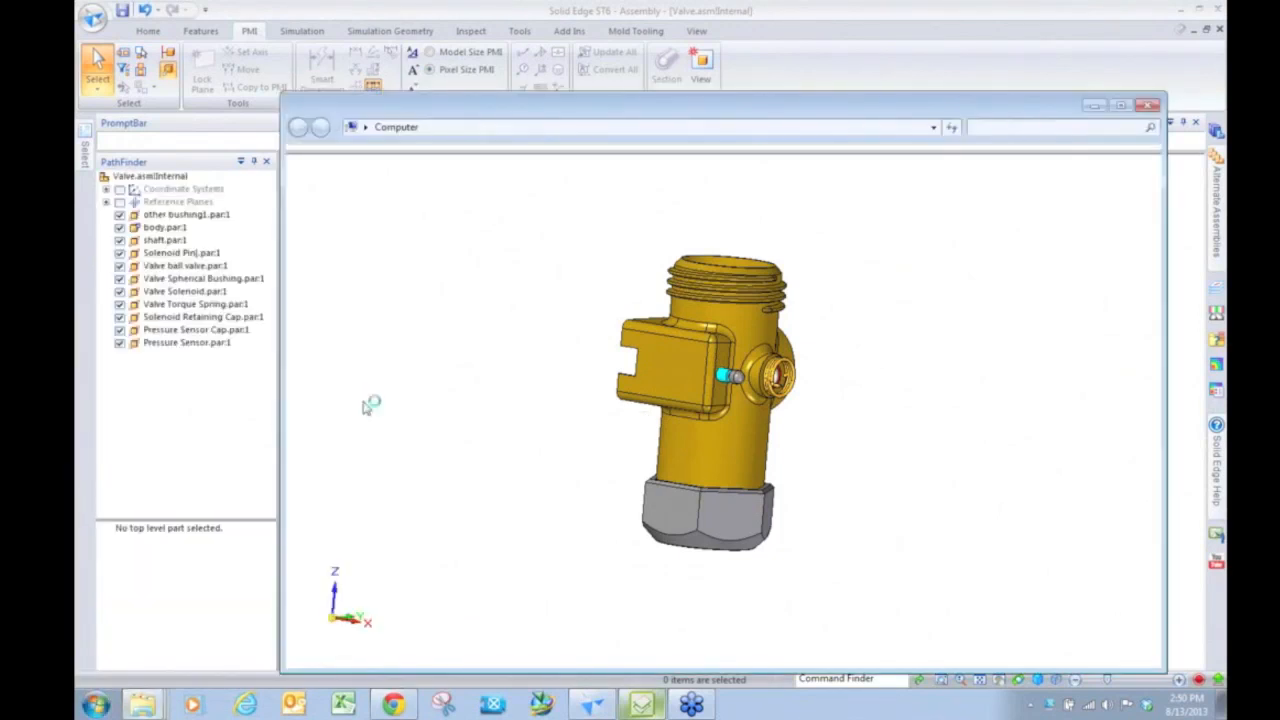
double_click(630, 221)
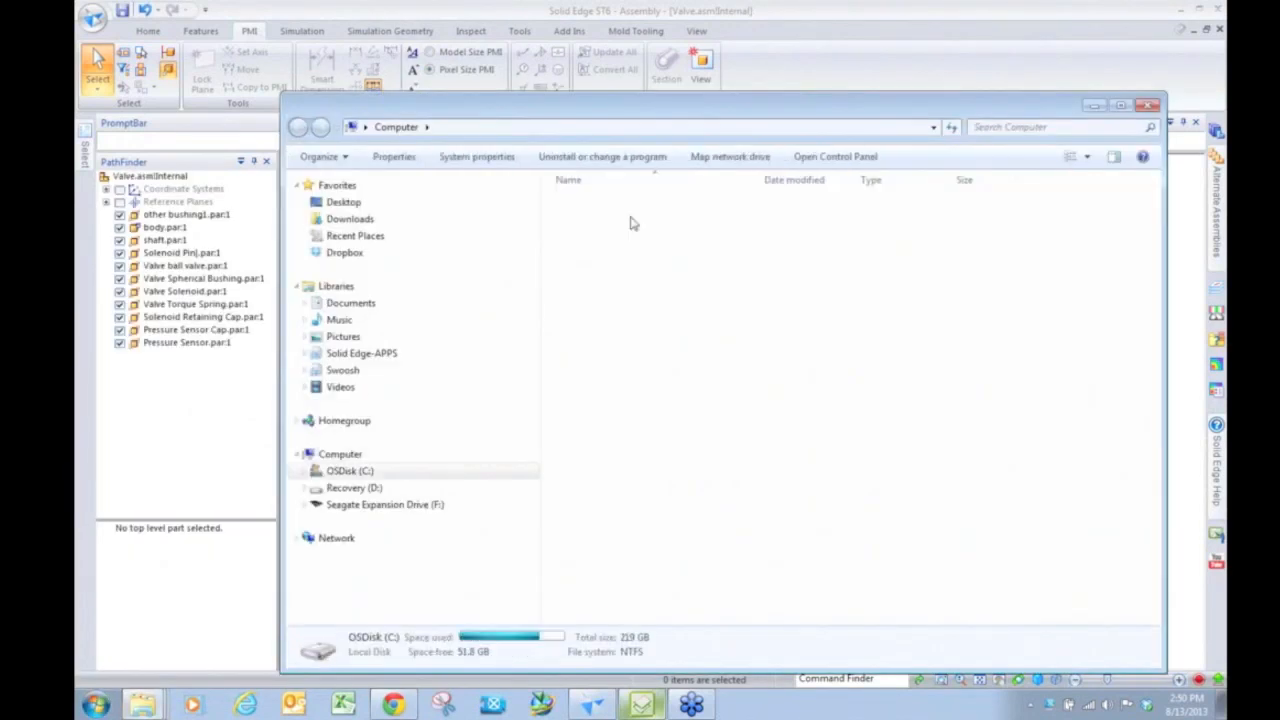
double_click(597, 589)
click(625, 276)
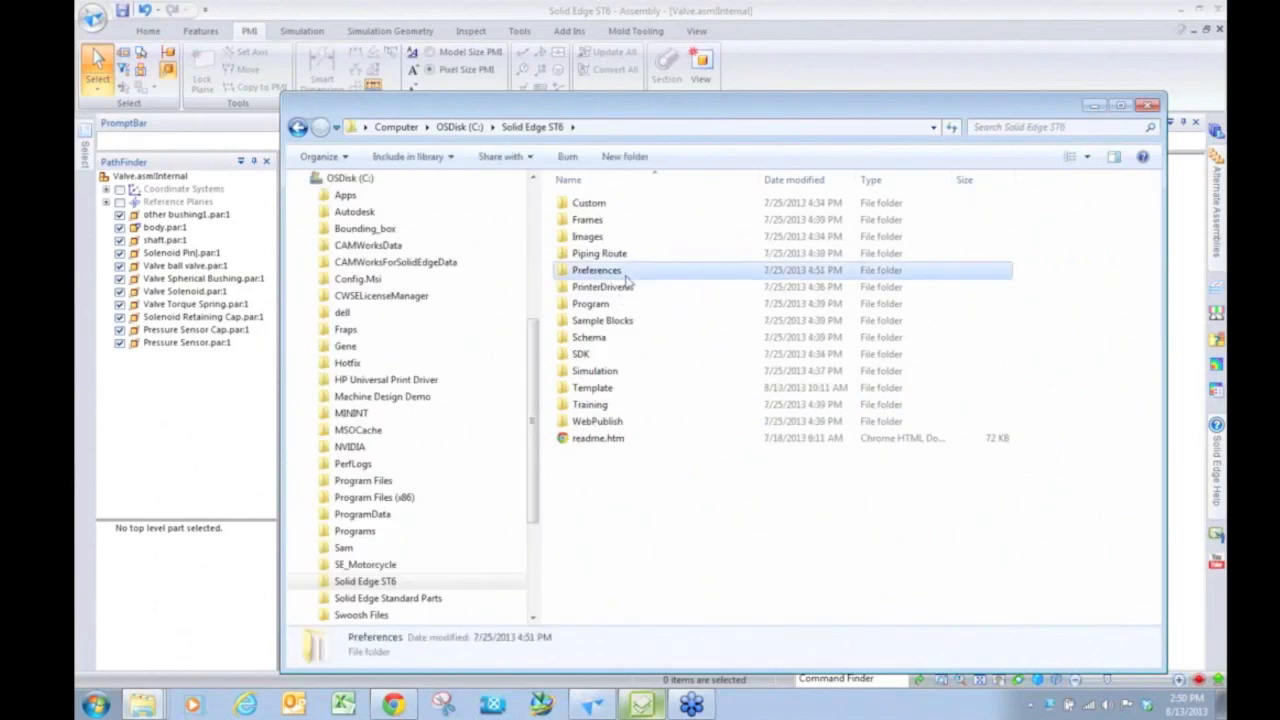
double_click(626, 279)
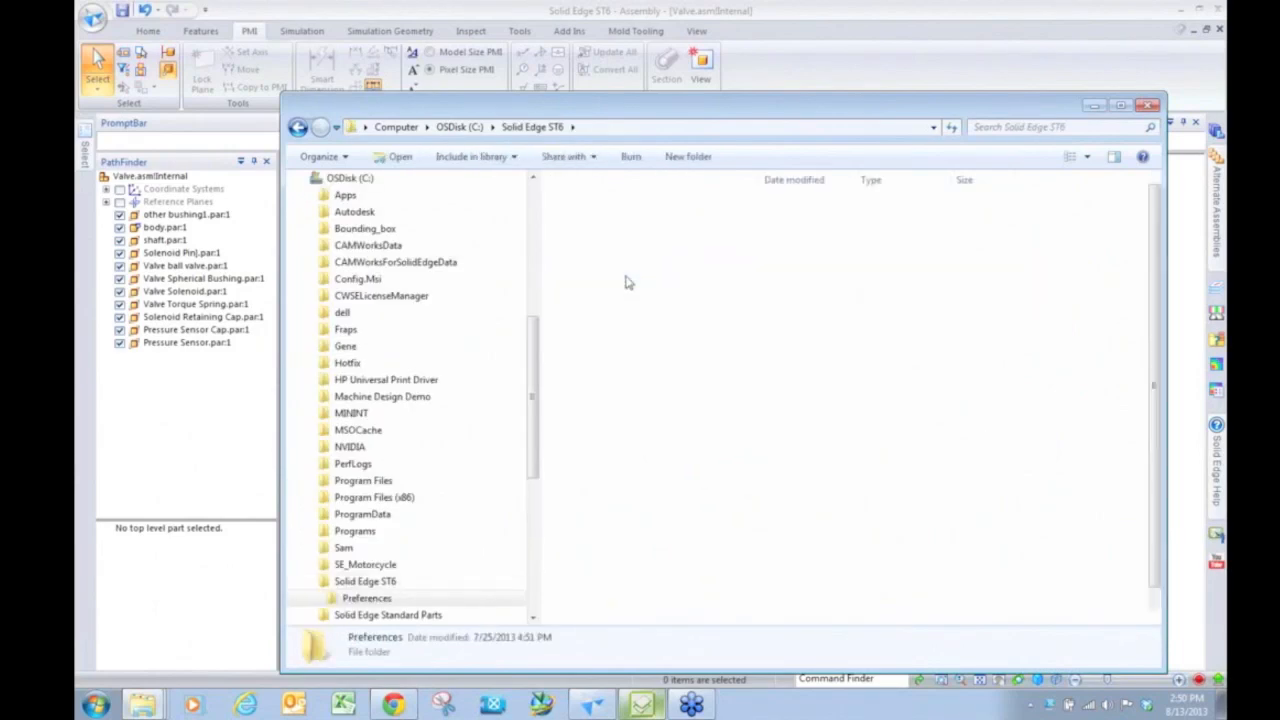
scroll(677, 374, down, 2)
scroll(672, 447, up, 2)
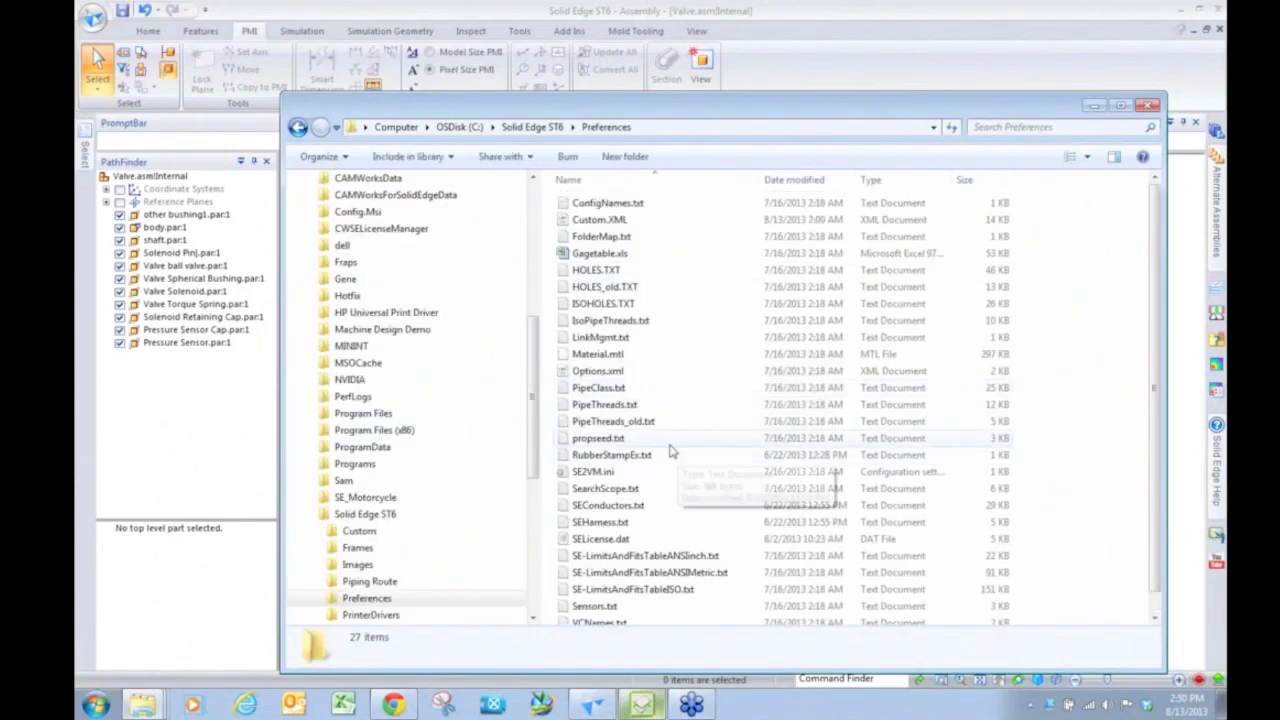
key(BackSpace)
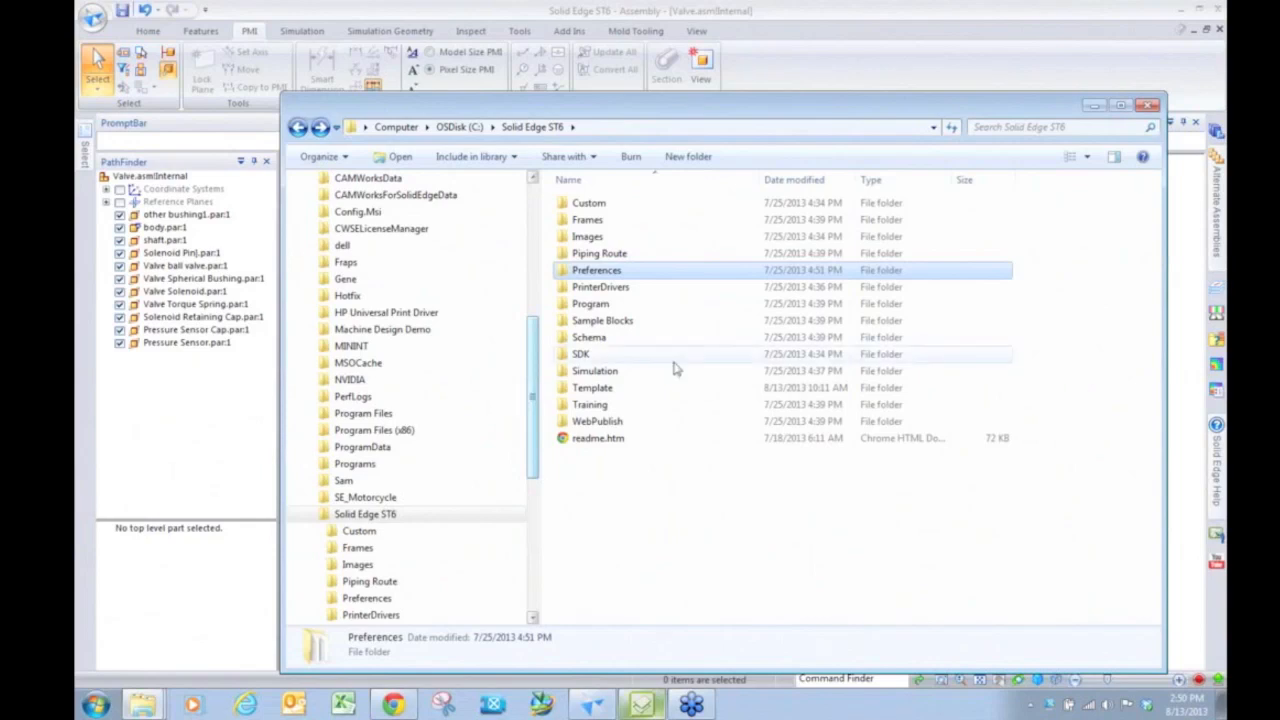
click(1152, 106)
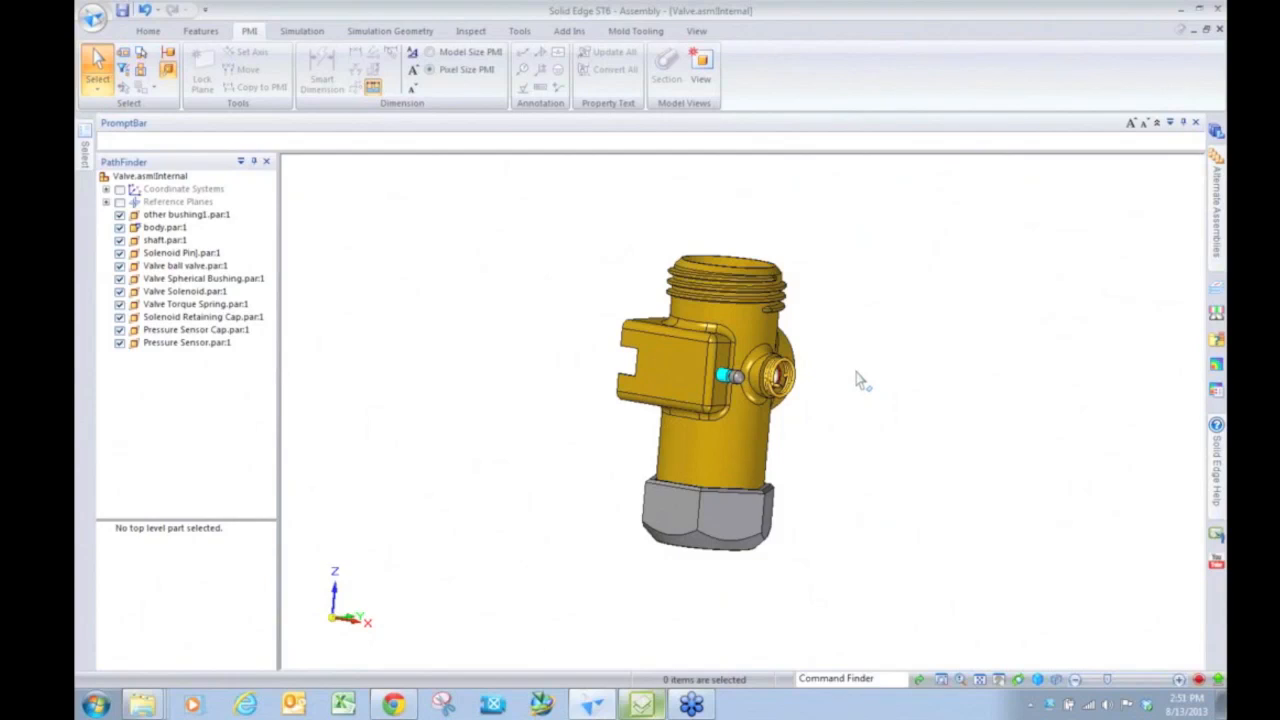
Step: Bring up the Property Manager for the valve's files, enlarge its window and widen the Document Number column
click(90, 20)
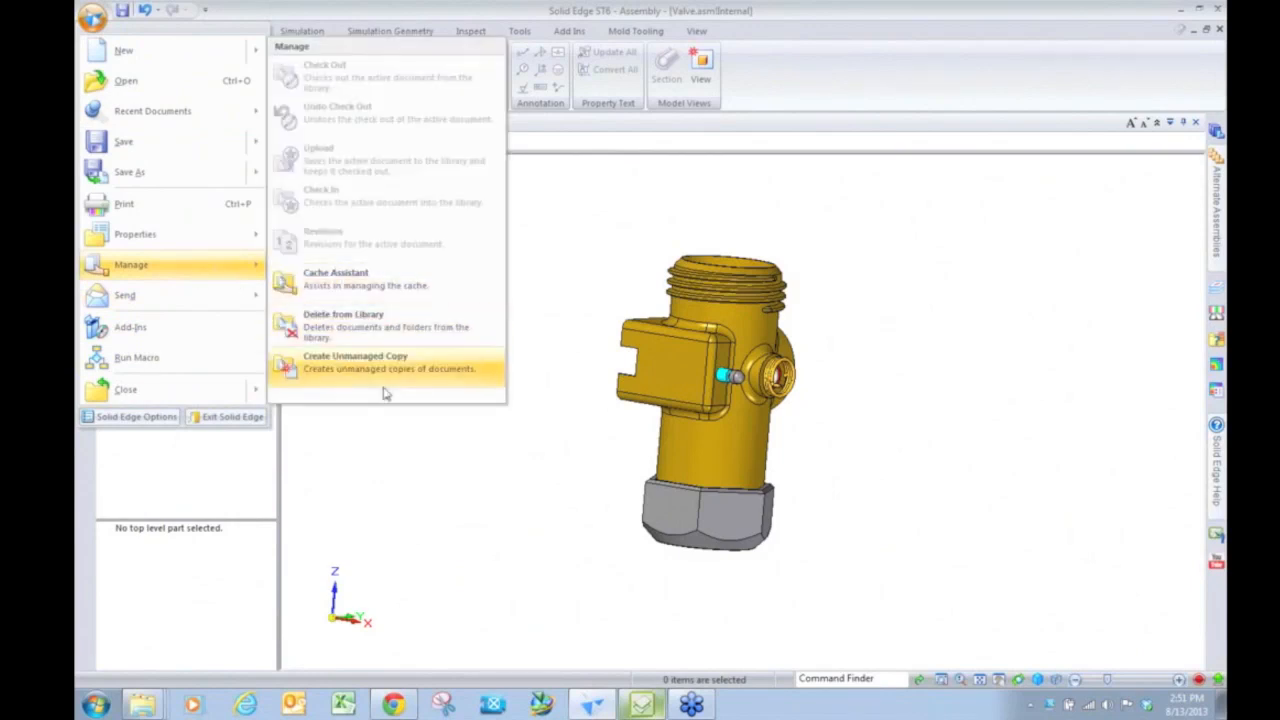
mouse_move(150, 240)
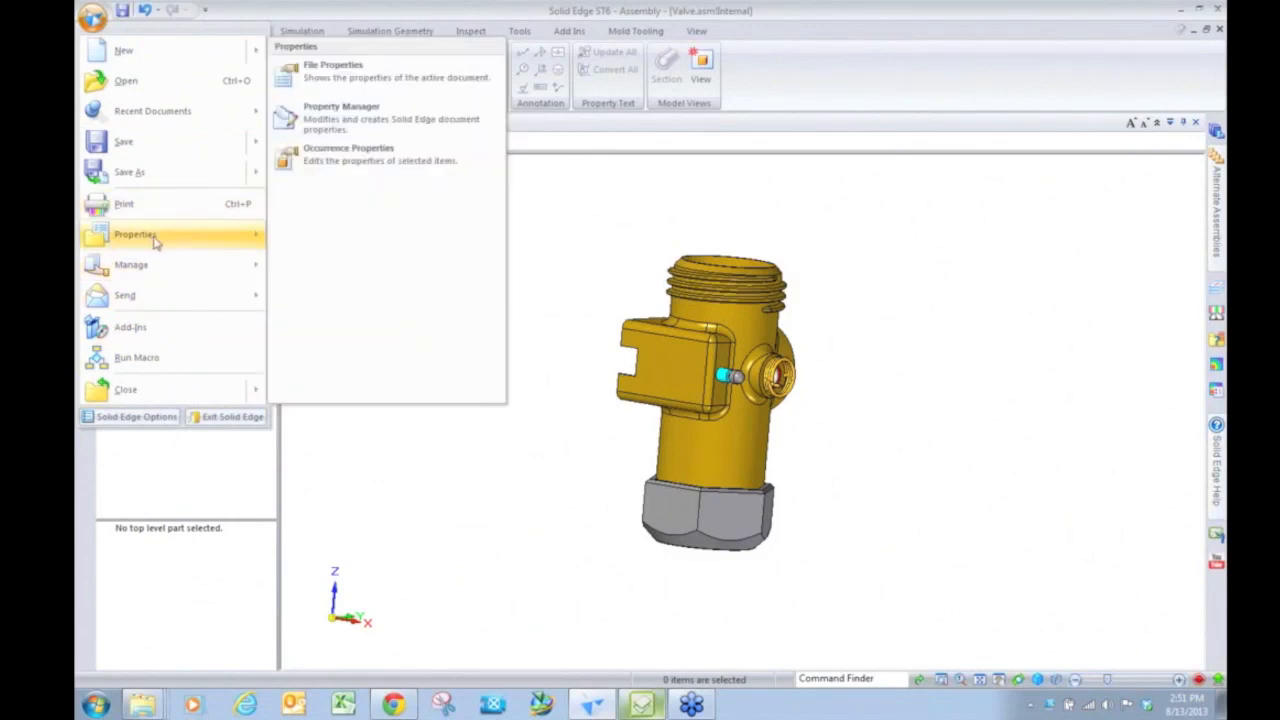
click(418, 114)
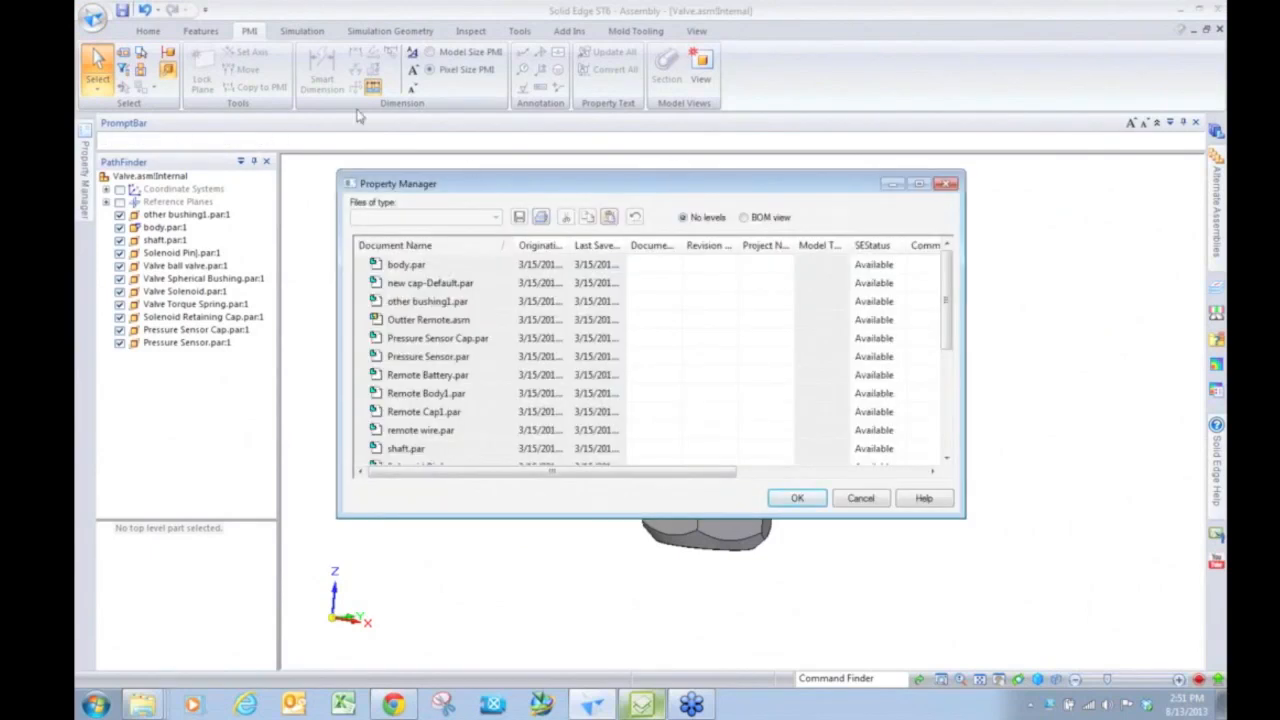
drag(514, 178, 369, 128)
drag(815, 461, 1130, 597)
drag(535, 191, 605, 191)
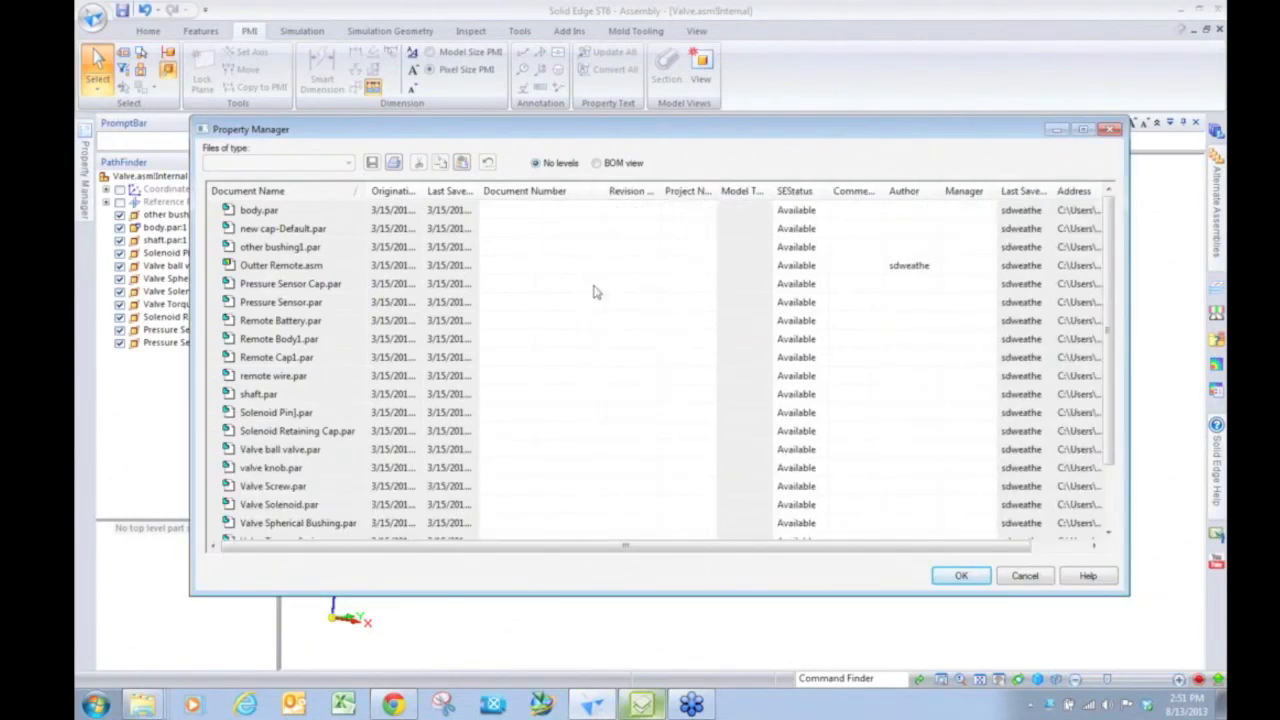
Step: Format the Property Manager's columns to display one additional property
click(545, 211)
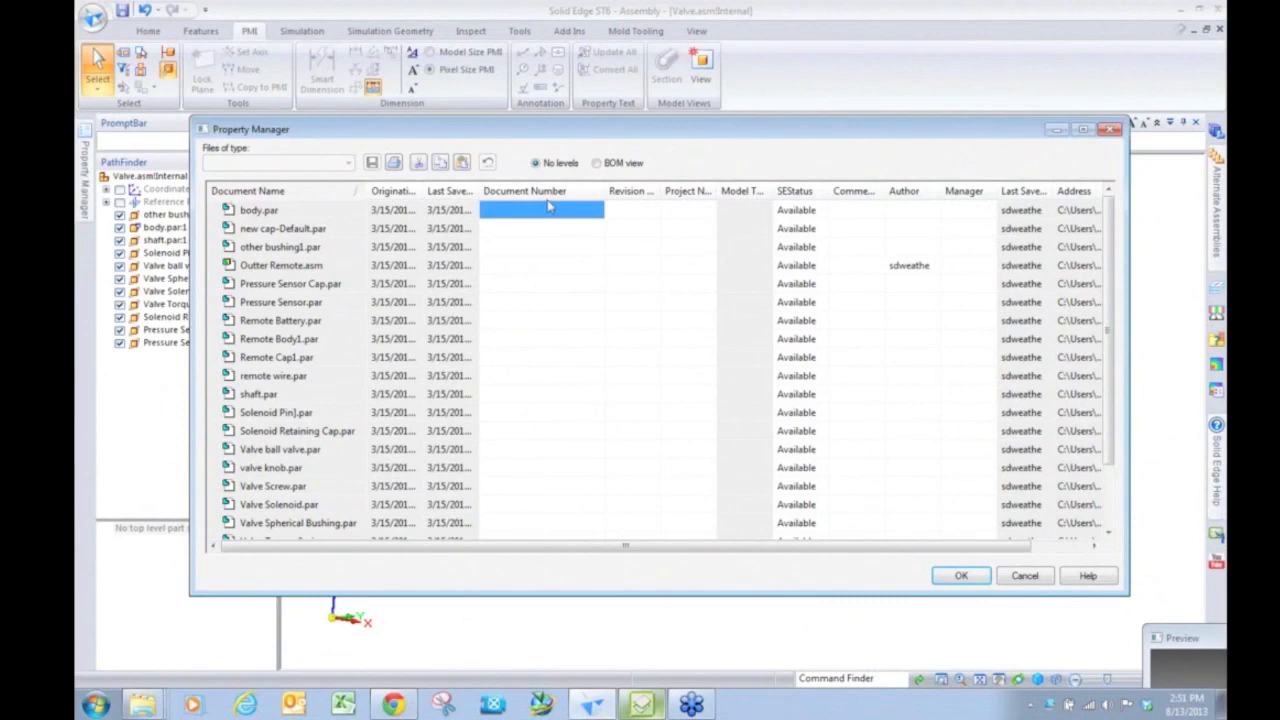
right_click(587, 207)
click(634, 265)
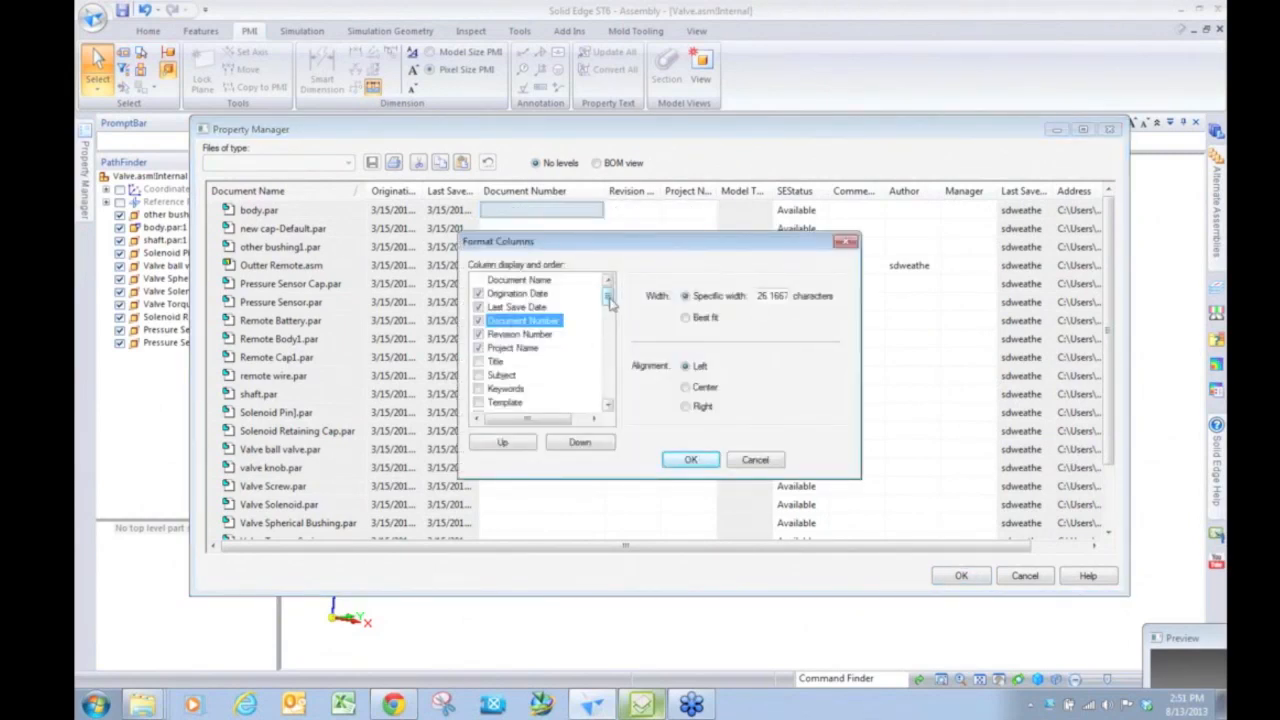
scroll(610, 303, down, 2)
drag(610, 307, 610, 388)
click(515, 389)
click(478, 389)
click(688, 460)
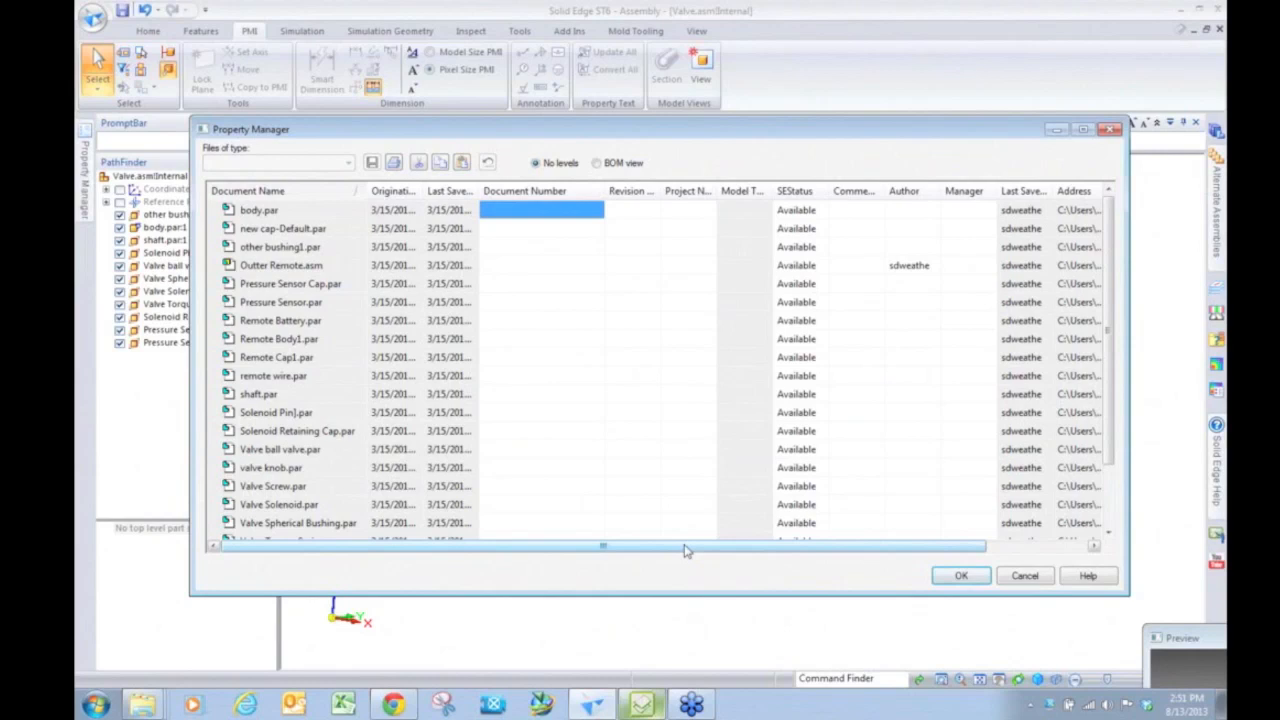
Step: Show the description column in the Property Manager, select the description cell of the valve ball part, and close the window without saving
drag(686, 550, 760, 549)
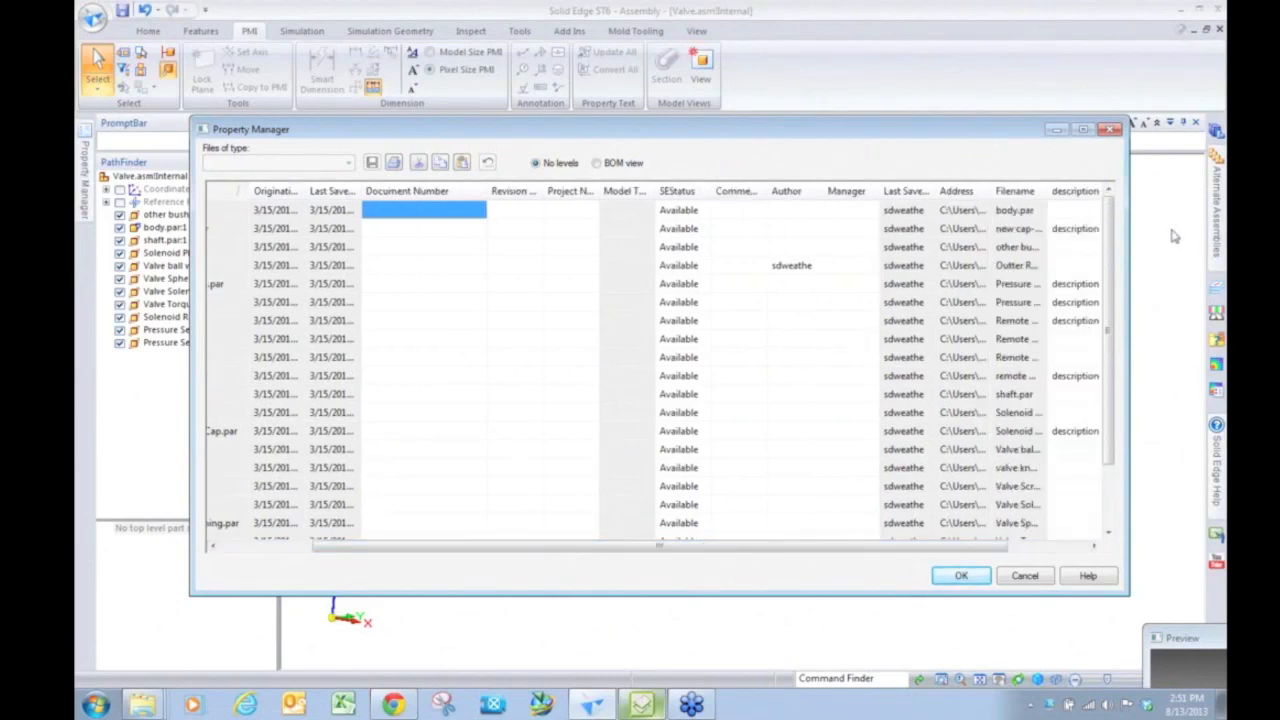
drag(829, 546, 909, 548)
click(980, 449)
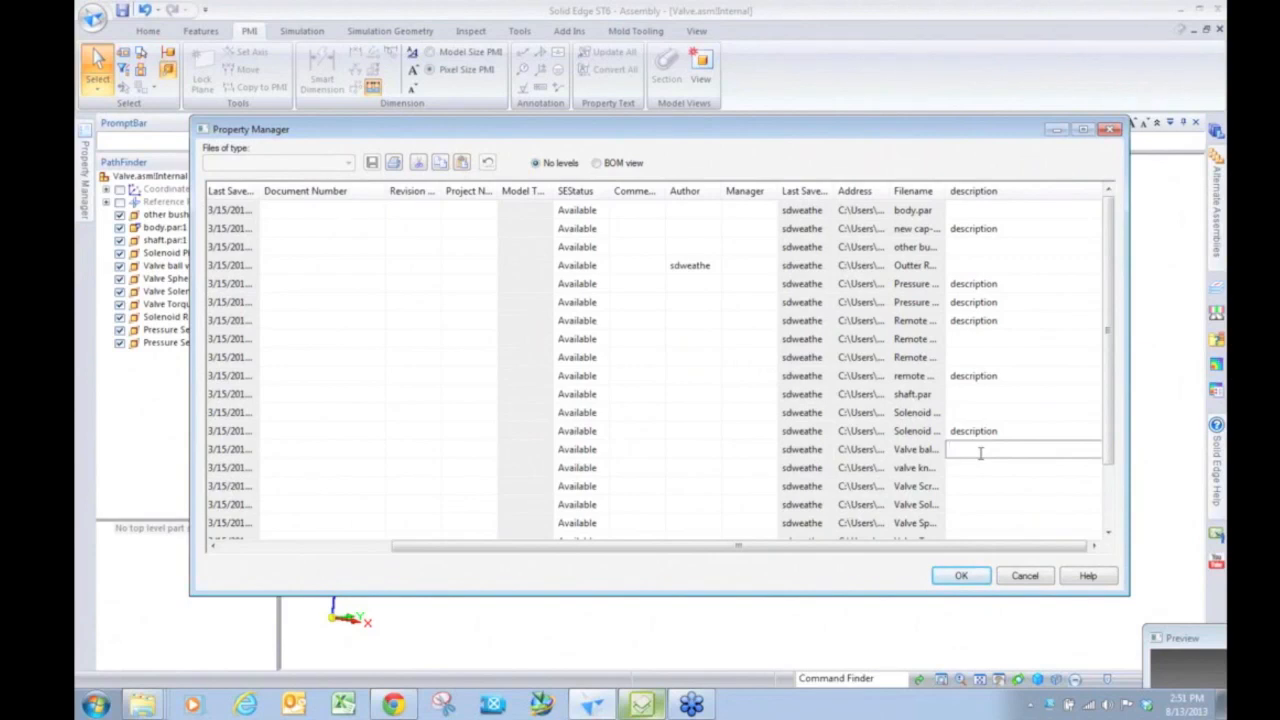
click(1032, 582)
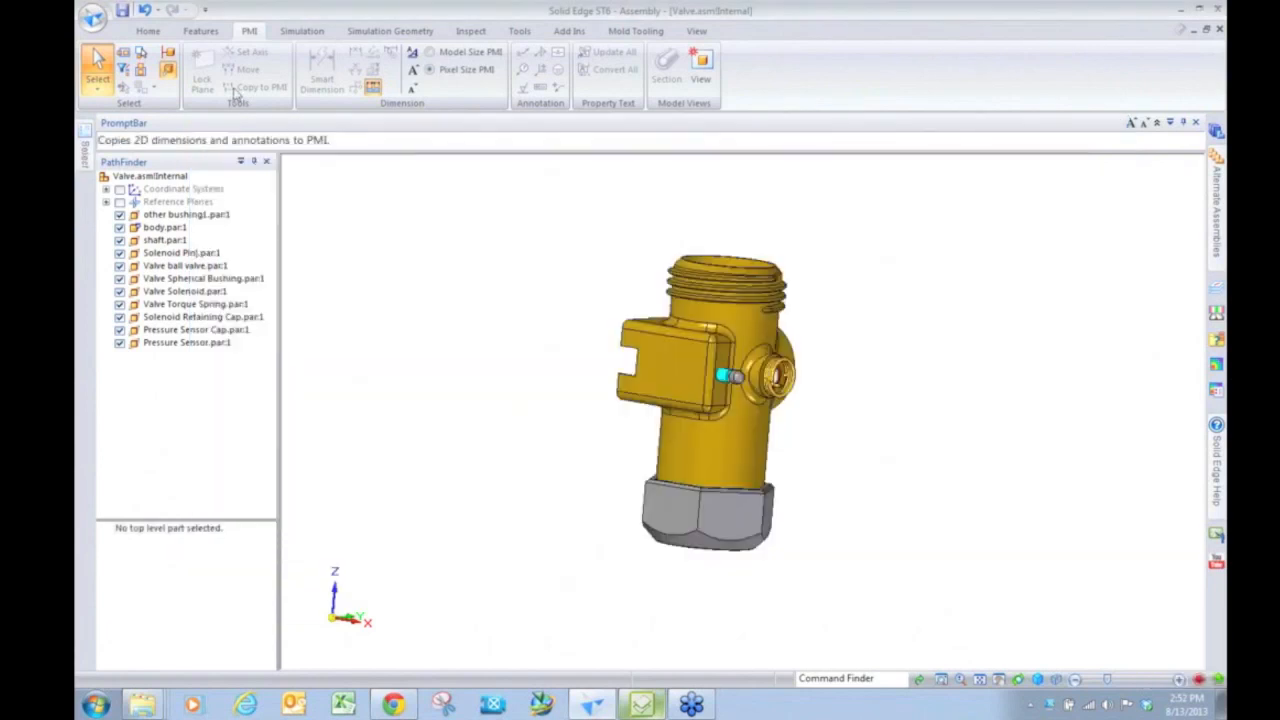
right_click(708, 524)
key(Escape)
key(Escape)
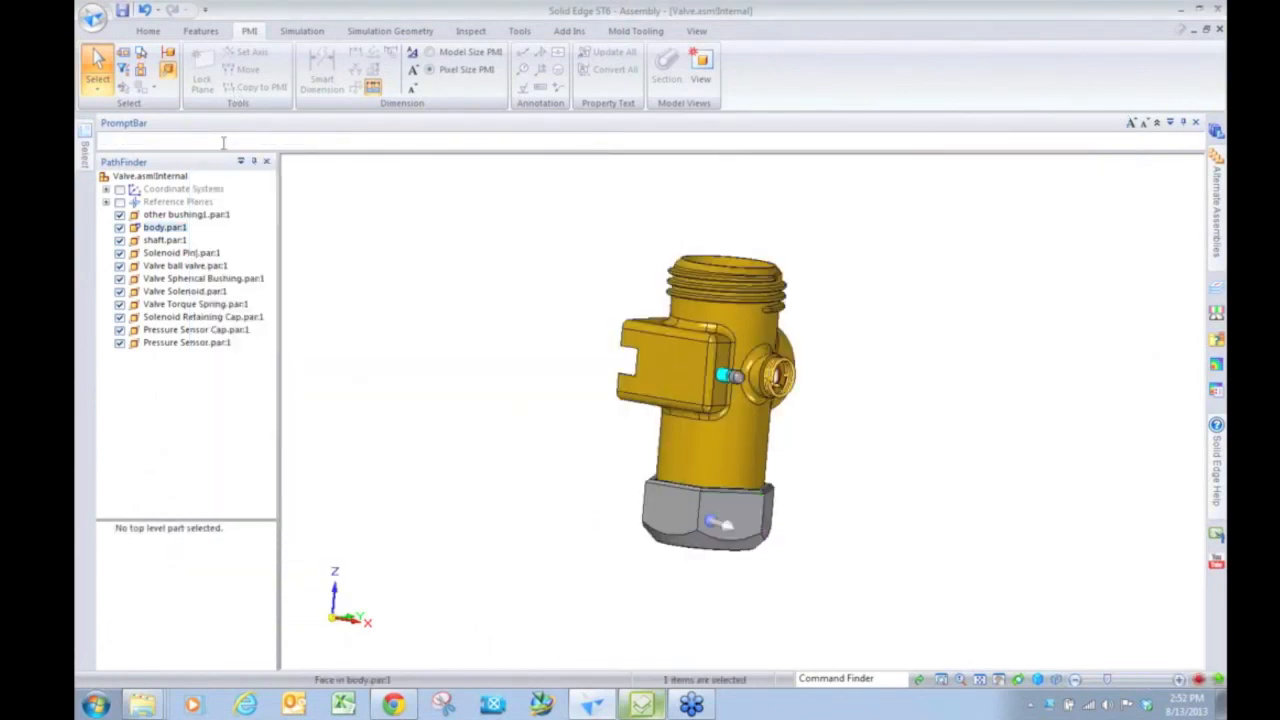
Step: Set the selection mode to Part Priority and show the commands available for the valve body part
click(155, 33)
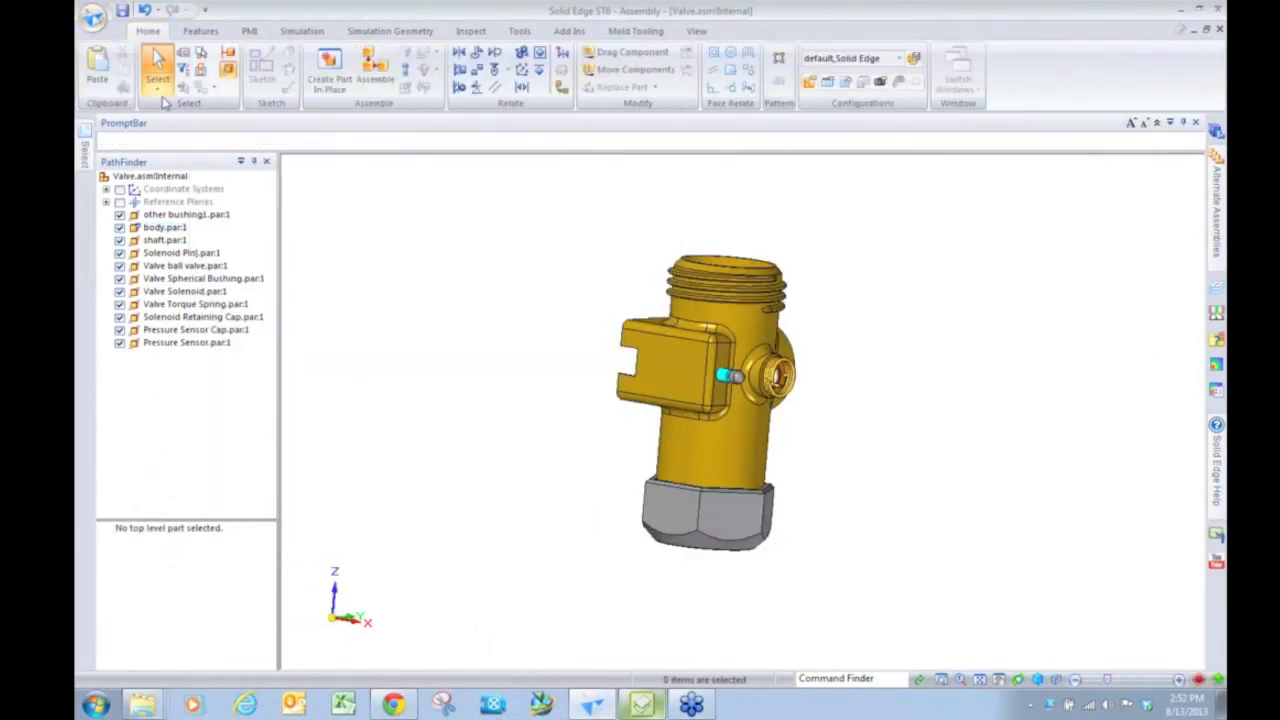
click(157, 85)
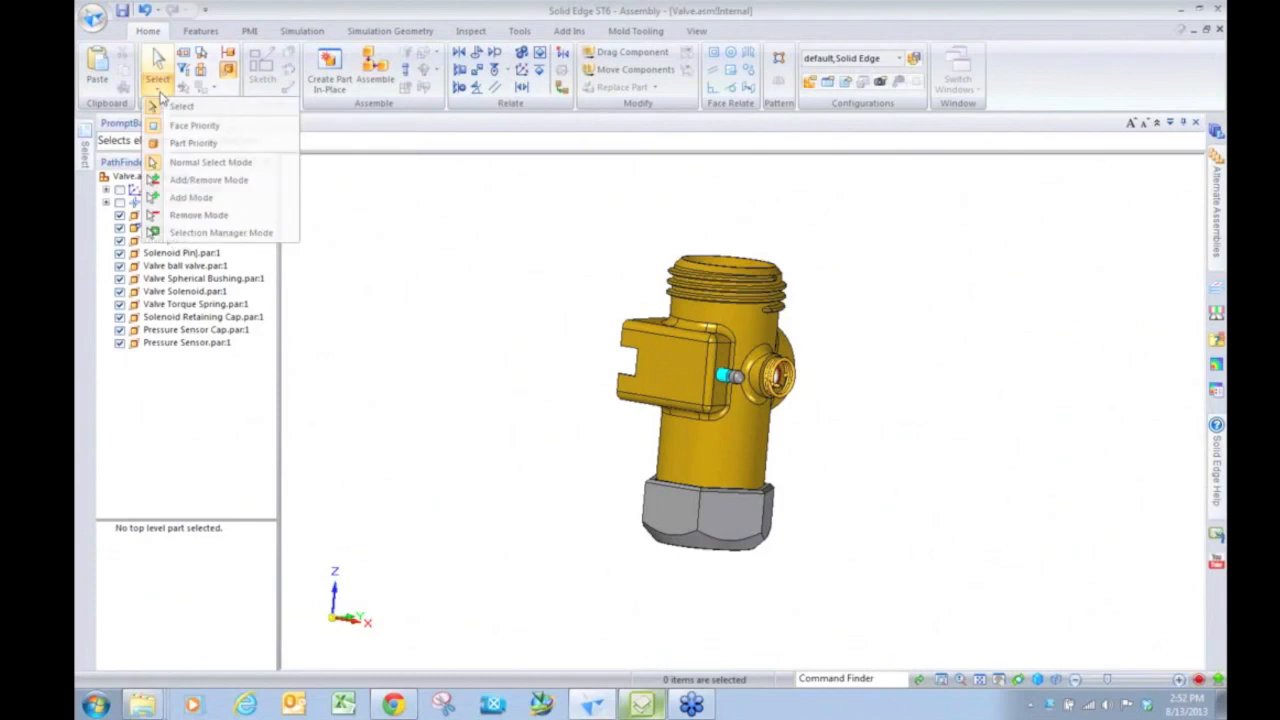
click(193, 143)
right_click(728, 530)
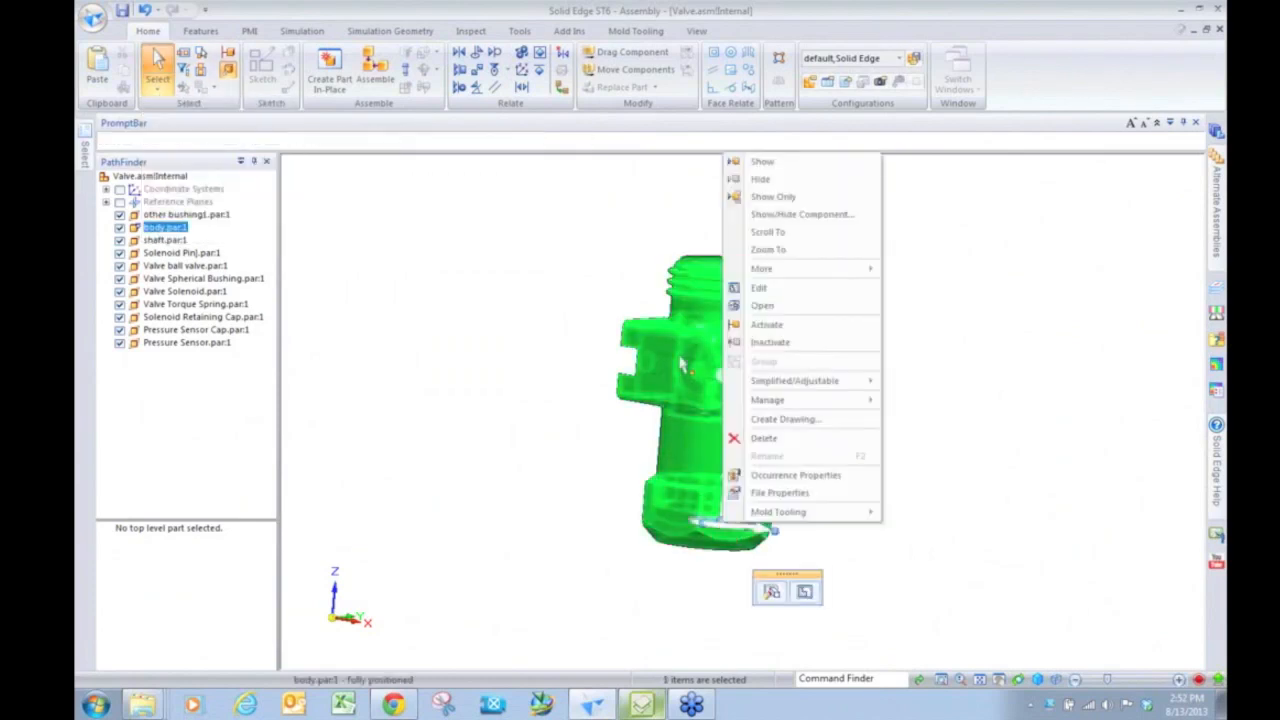
key(Escape)
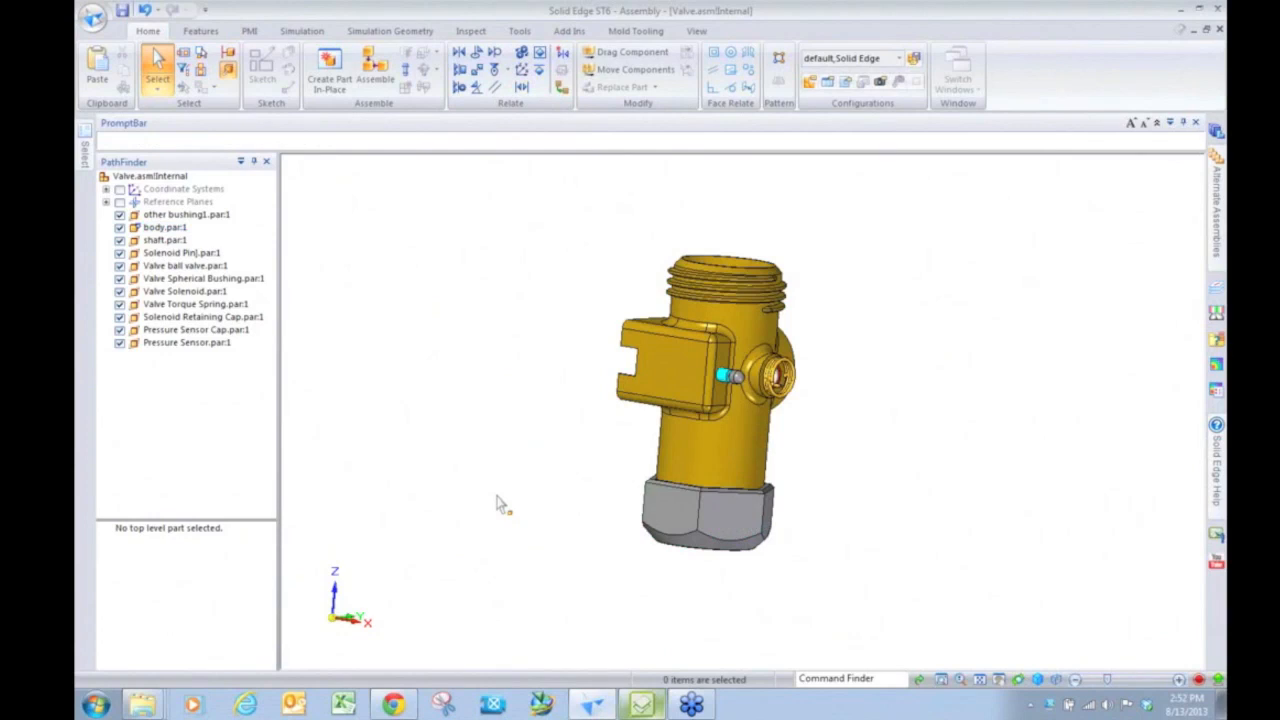
Step: Show the PMI commands and the Save As options for the valve assembly, and return to the model without saving
click(250, 32)
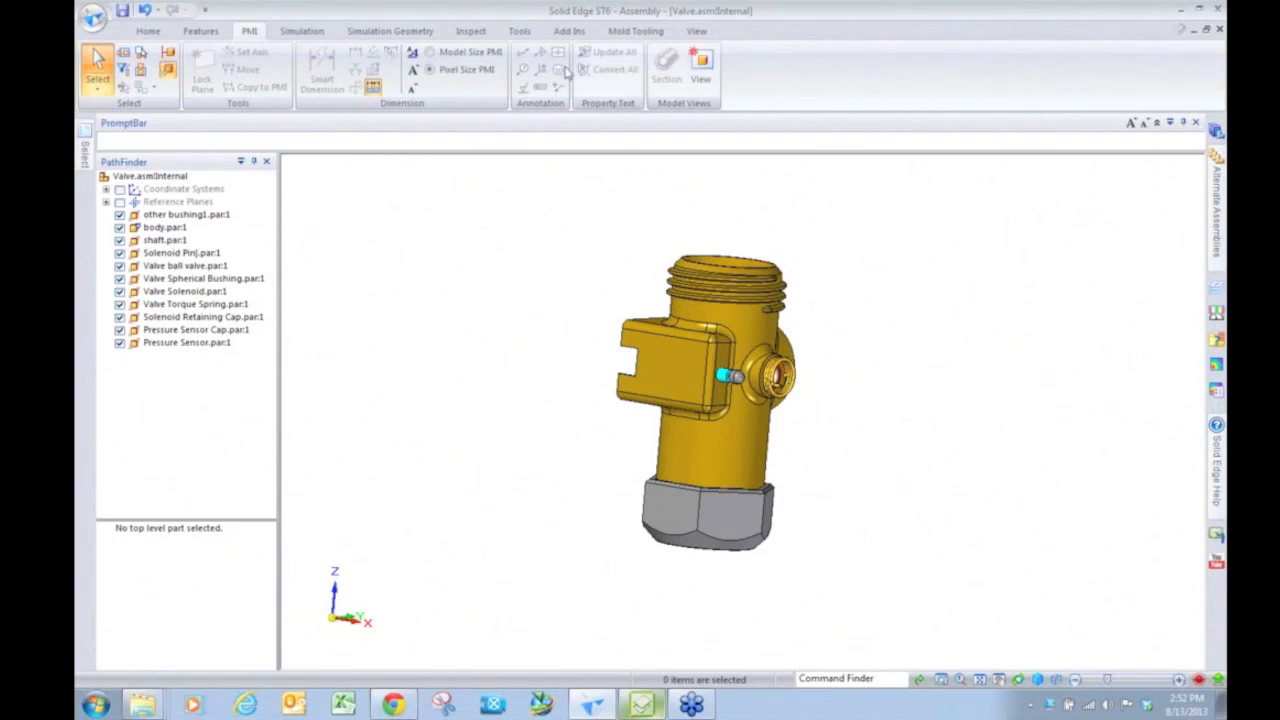
click(92, 17)
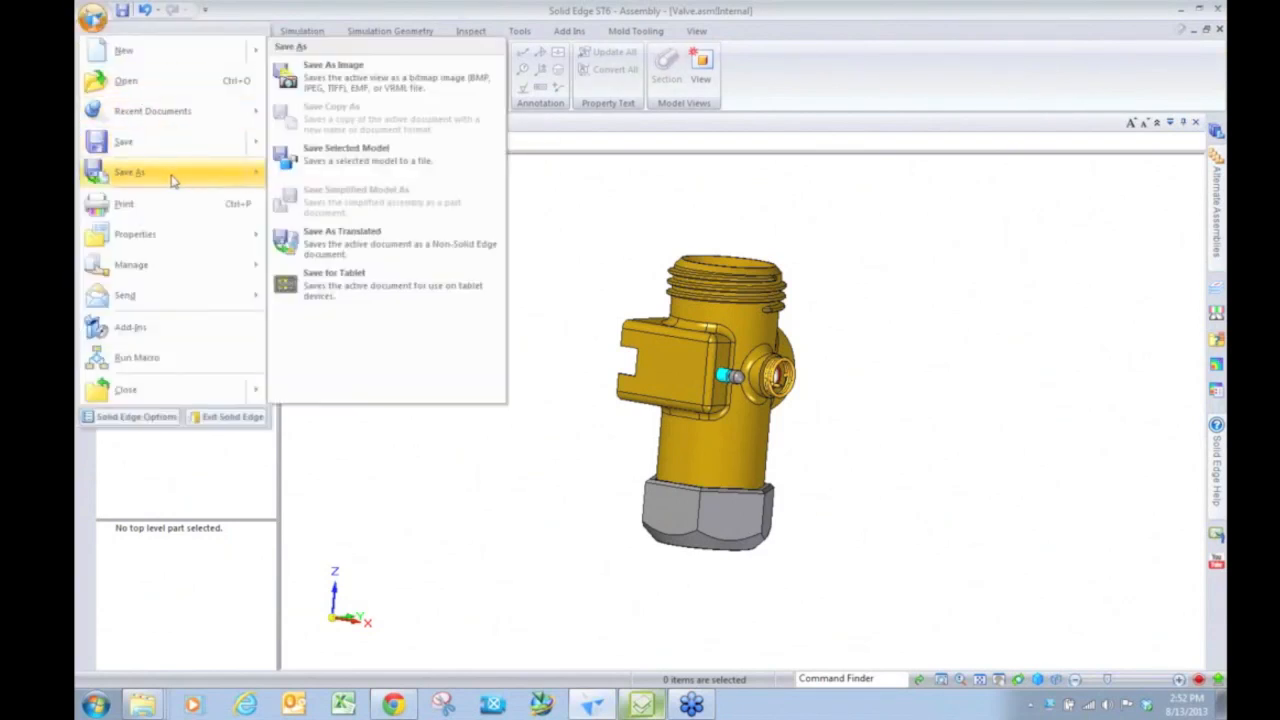
mouse_move(183, 173)
click(612, 7)
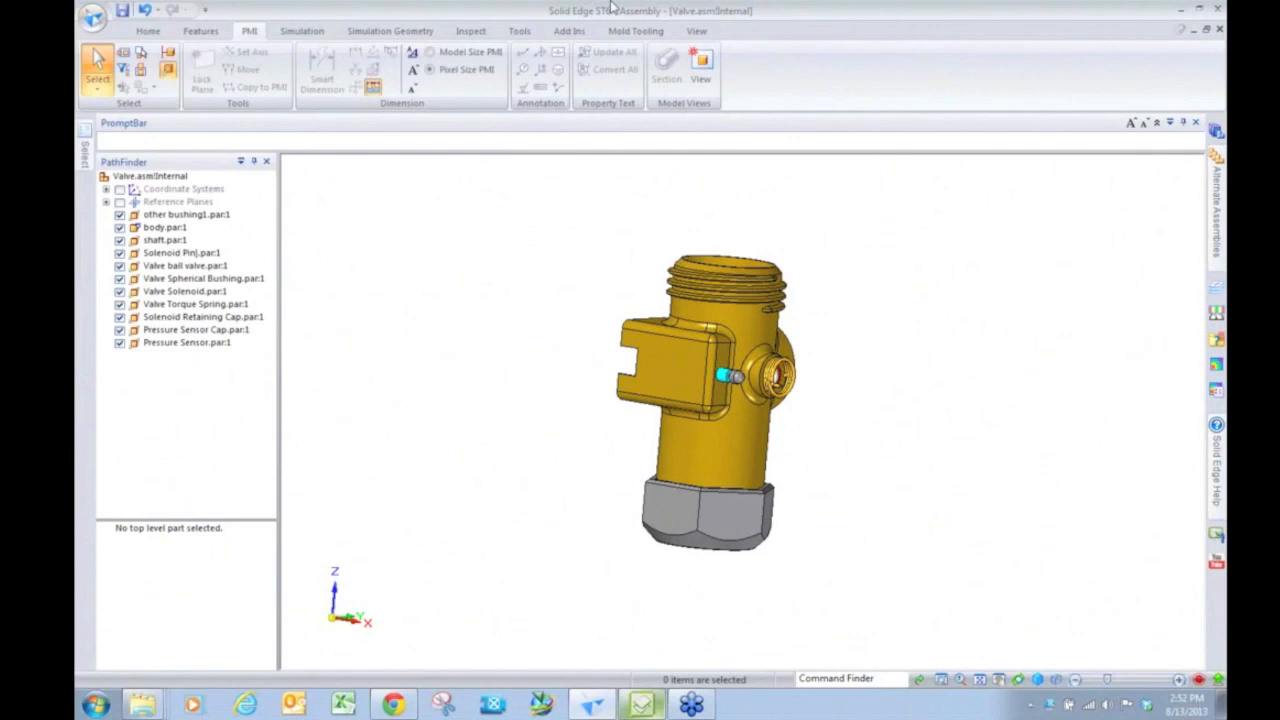